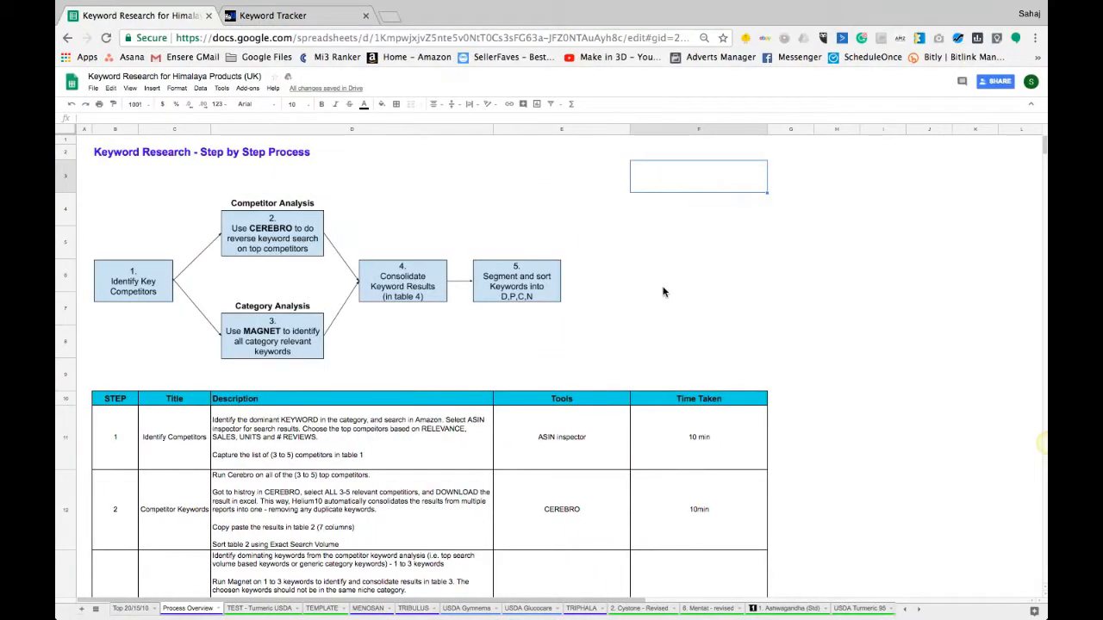
# Review the keyword research flowchart and the table of step descriptions on the Process Overview sheet.
pyautogui.click(663, 292)
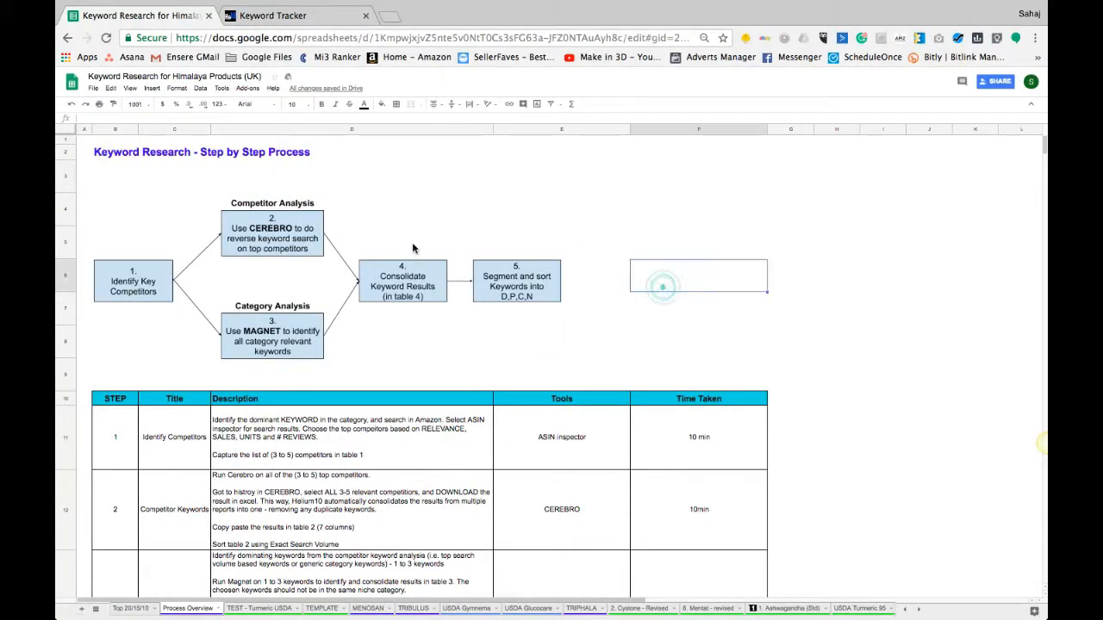
pyautogui.click(228, 243)
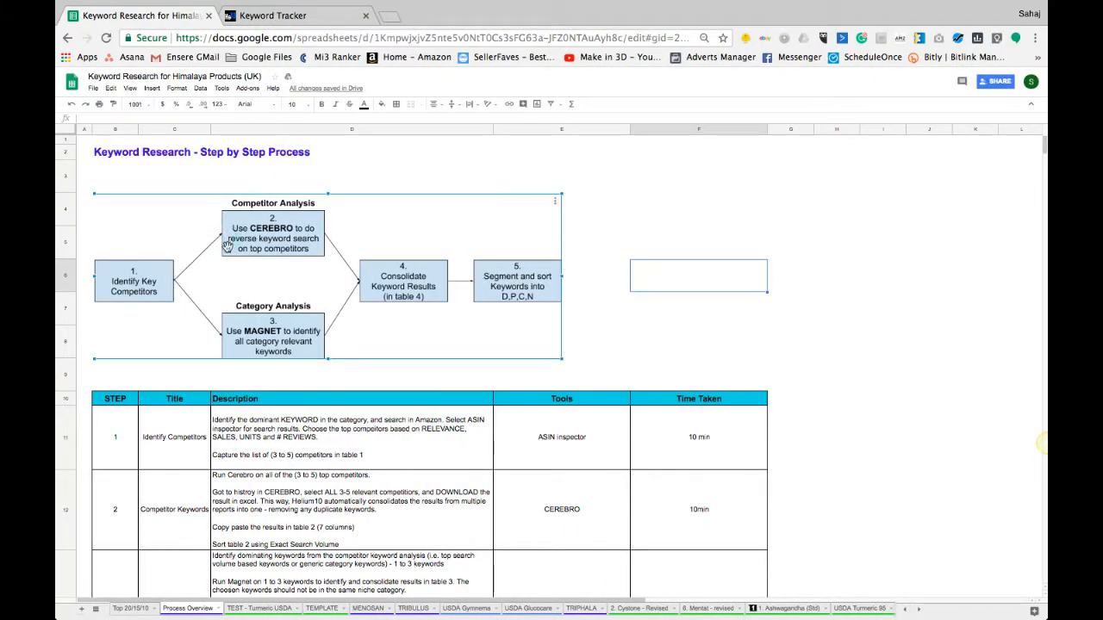
pyautogui.click(604, 231)
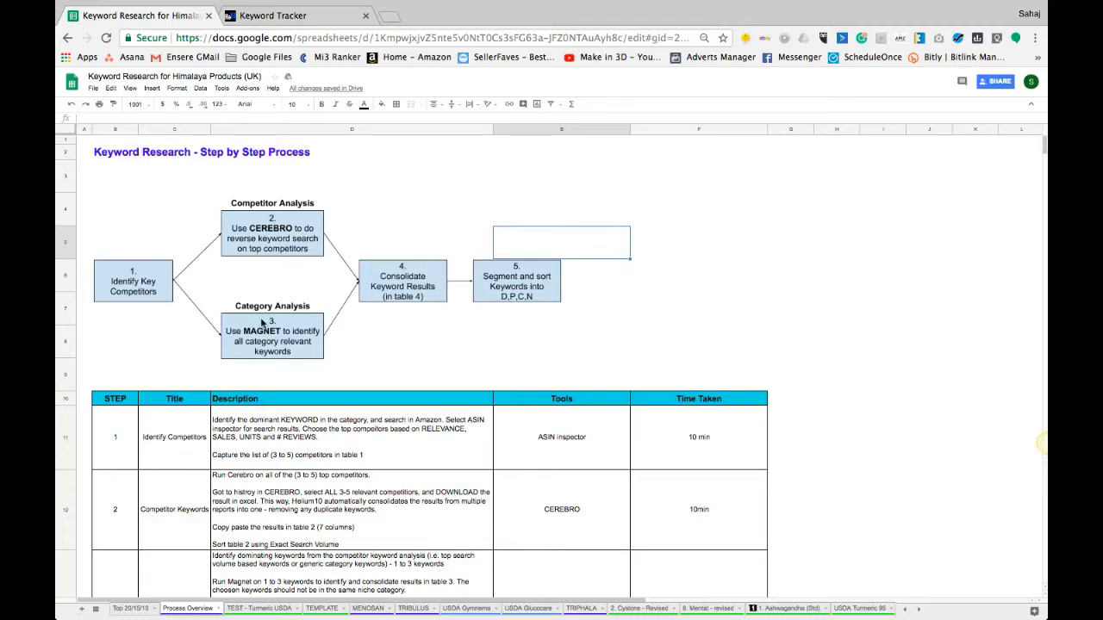
pyautogui.scroll(-1, 259, 439)
pyautogui.click(185, 404)
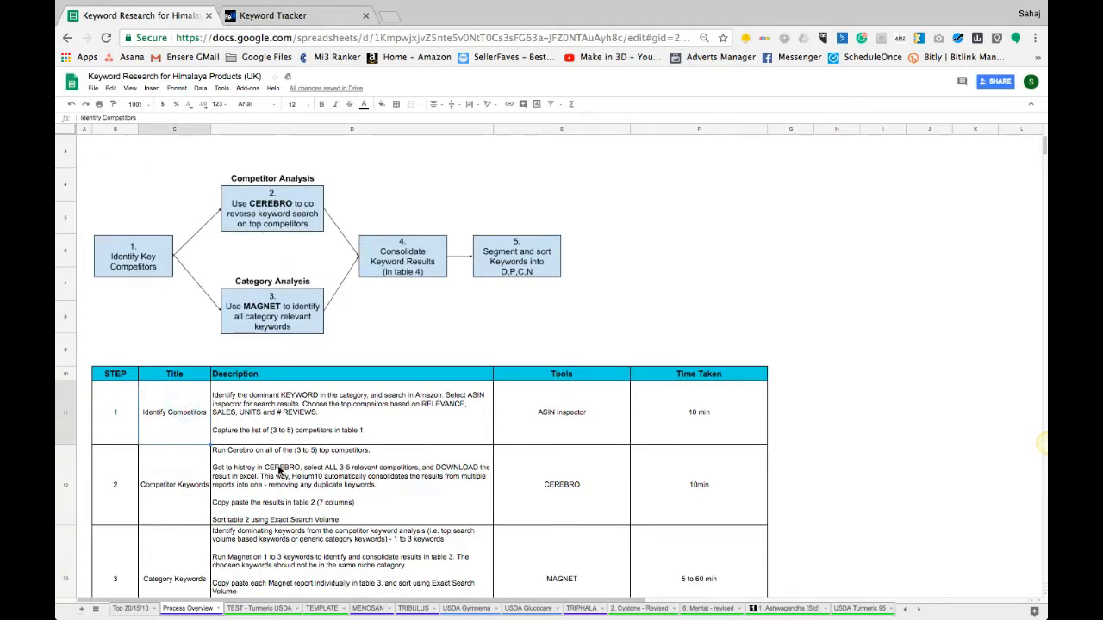
pyautogui.scroll(-1, 277, 464)
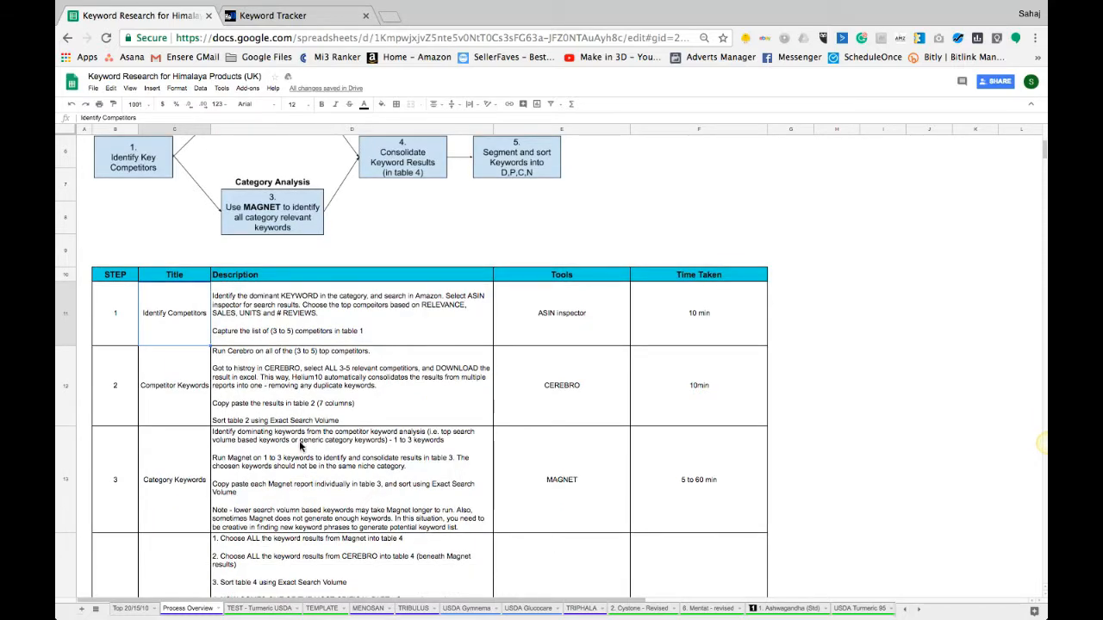
pyautogui.scroll(-3, 299, 440)
pyautogui.scroll(5, 300, 445)
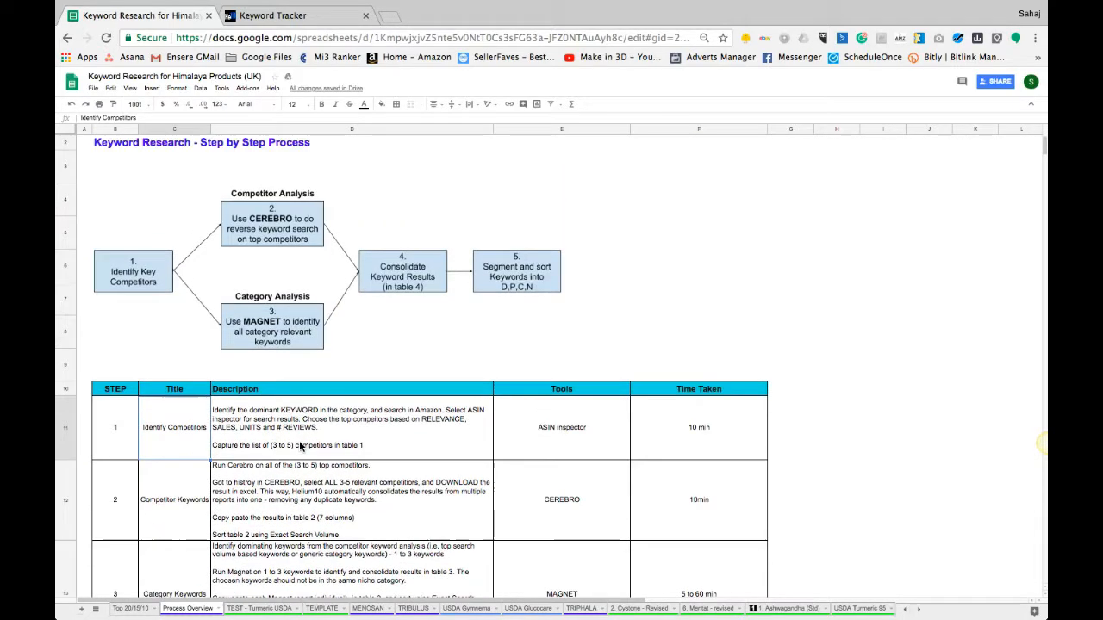
pyautogui.scroll(1, 300, 445)
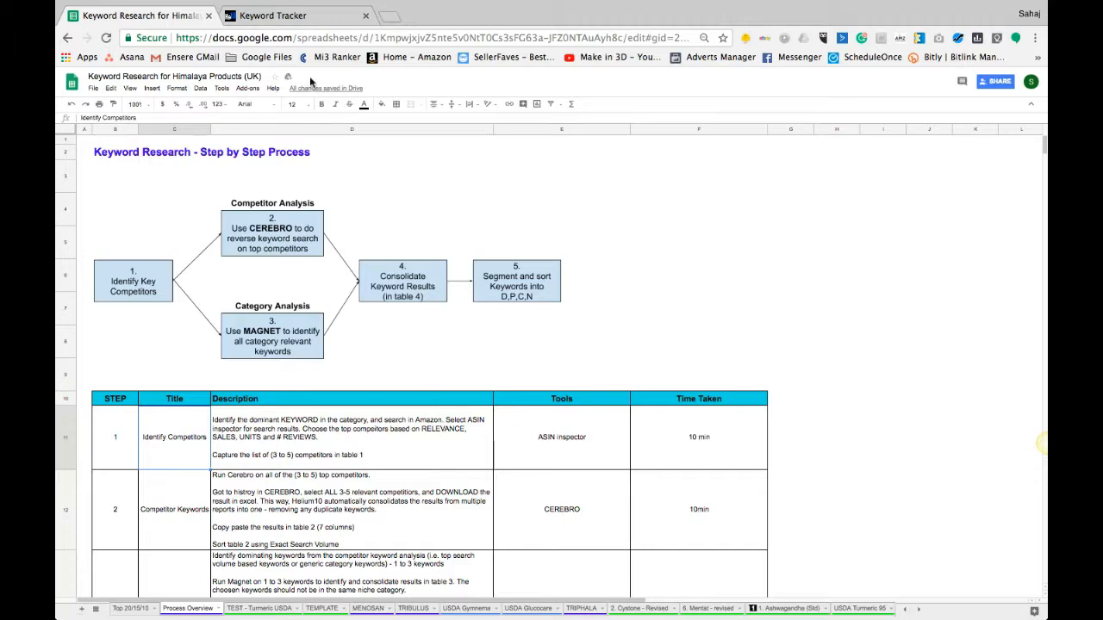
# Examine the flowchart's competitor and category analysis branches, and the Identify Competitors row with its tool.
pyautogui.click(173, 76)
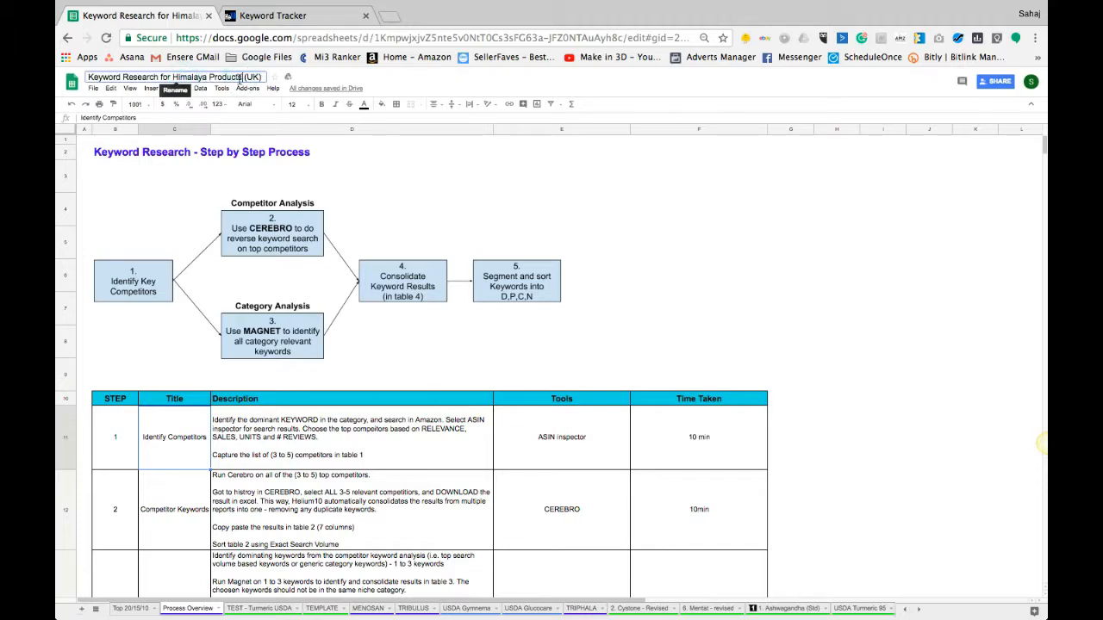
pyautogui.click(381, 222)
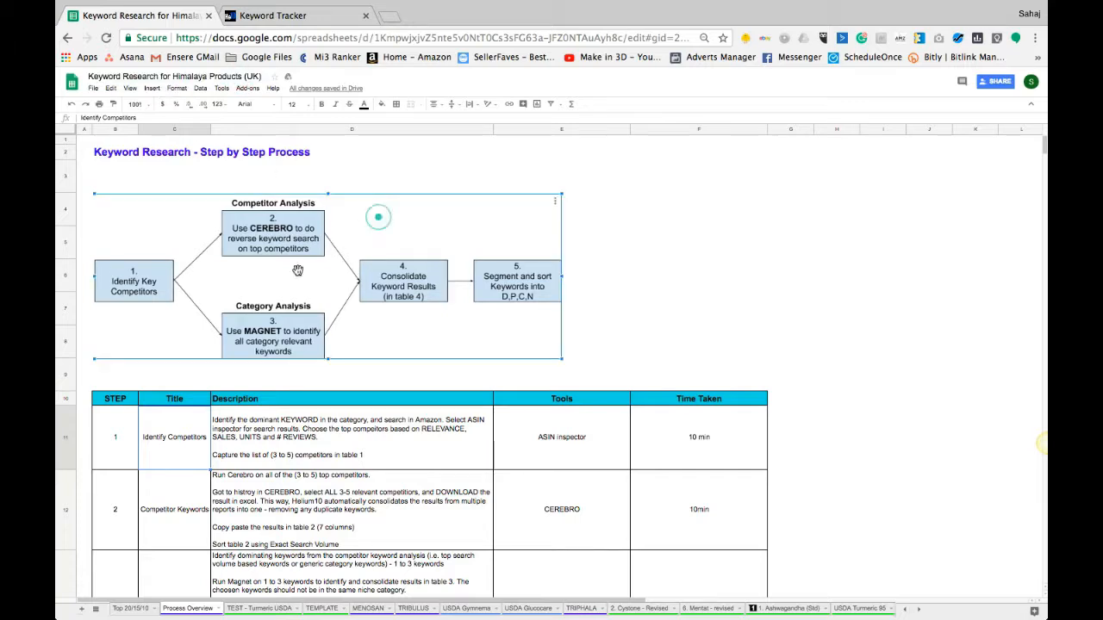
pyautogui.click(726, 268)
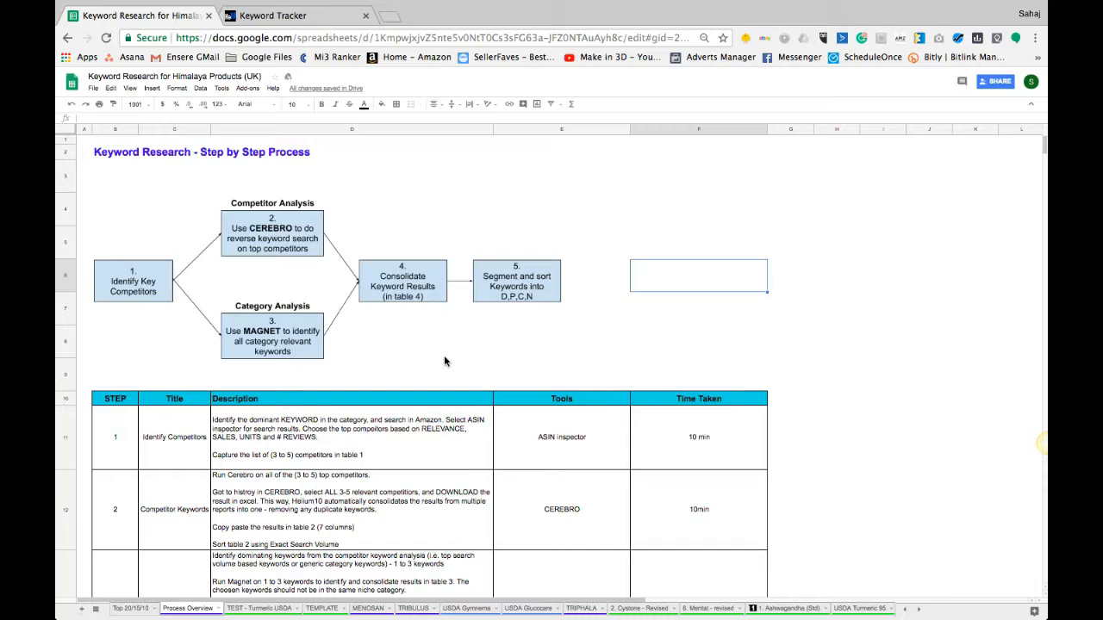
pyautogui.click(148, 295)
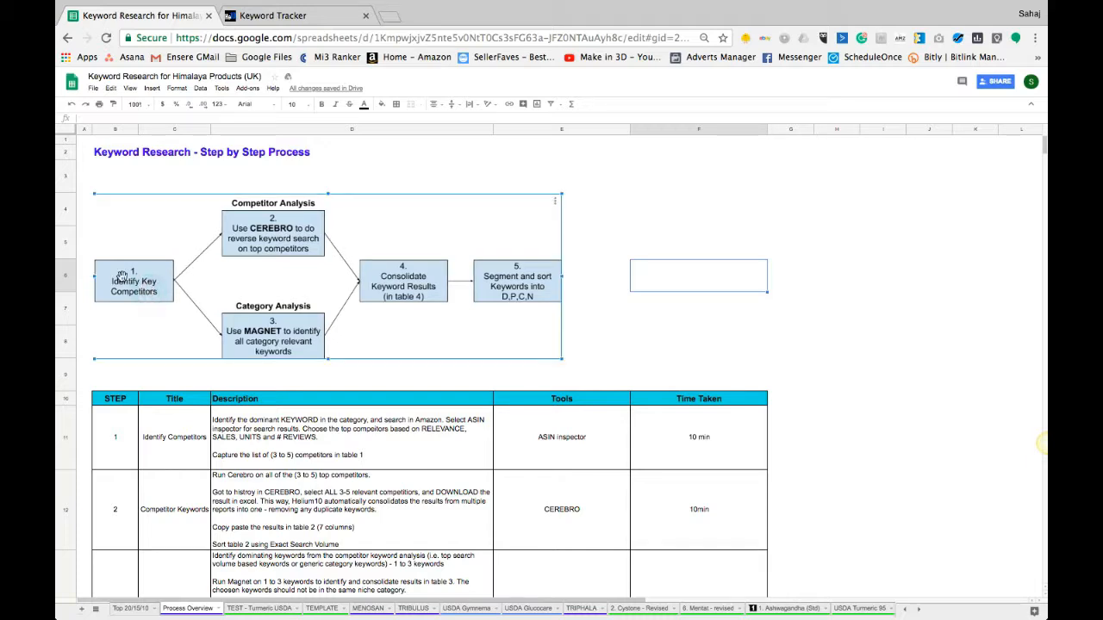
pyautogui.click(583, 280)
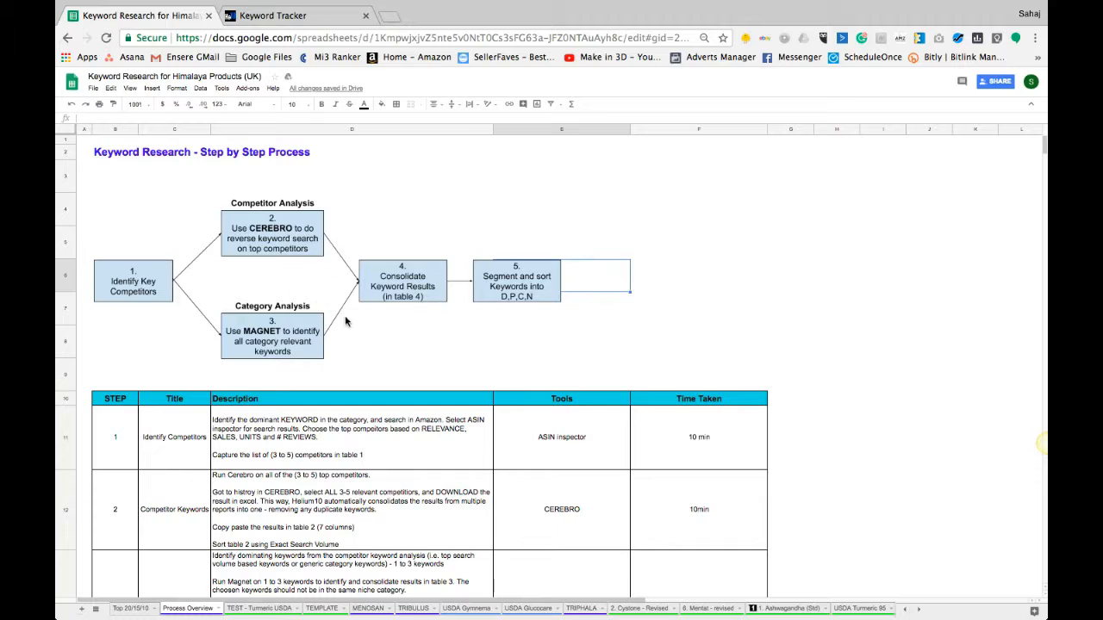
pyautogui.click(660, 313)
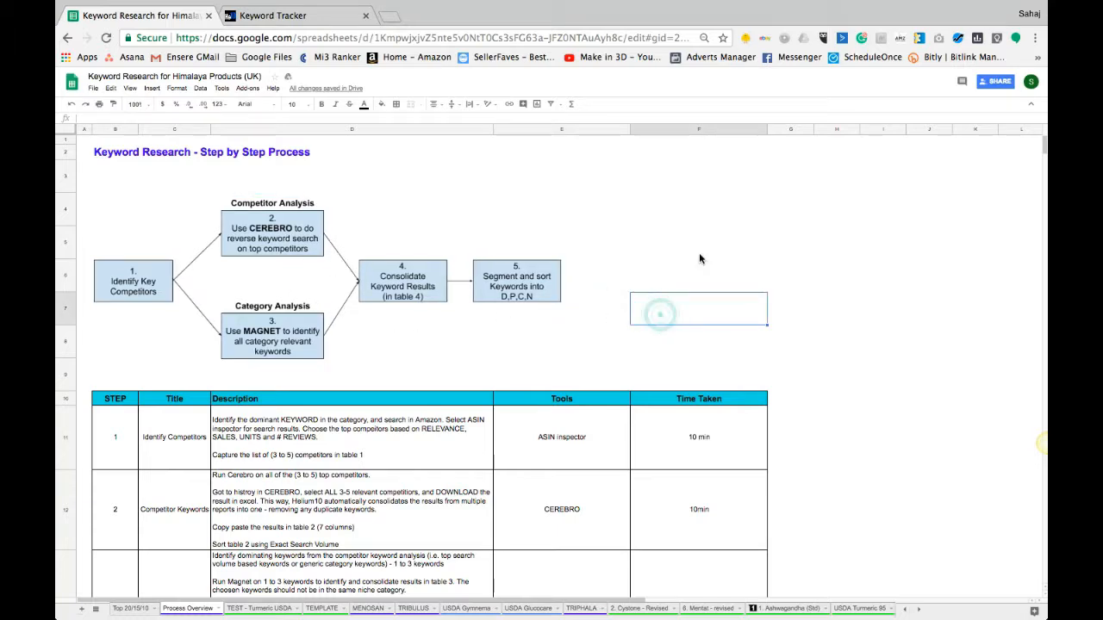
pyautogui.click(284, 275)
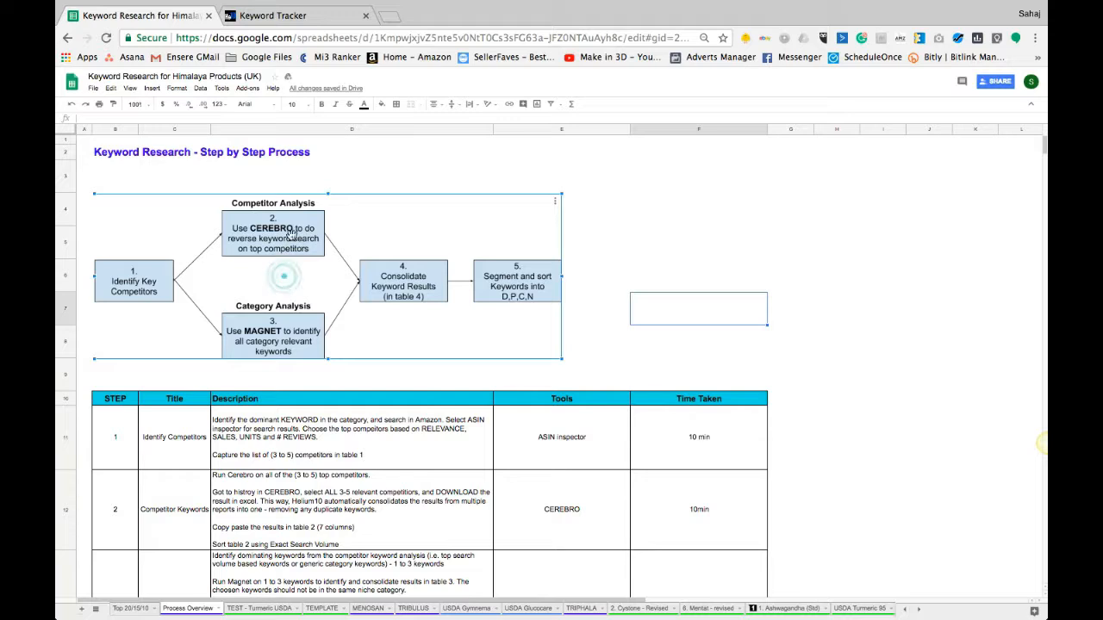
pyautogui.click(586, 280)
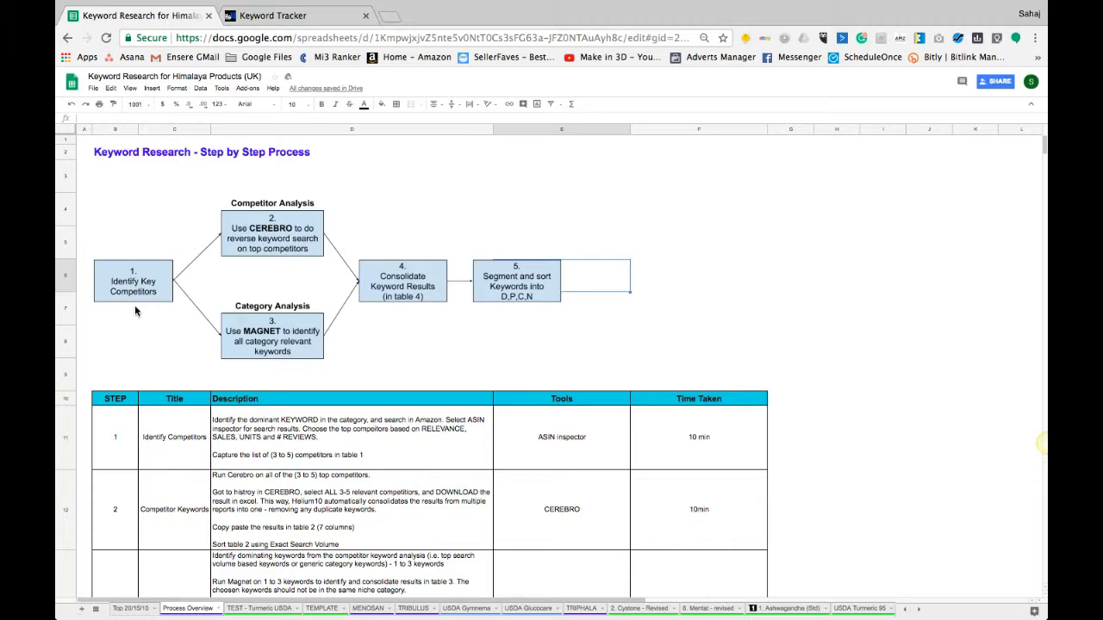
pyautogui.click(185, 446)
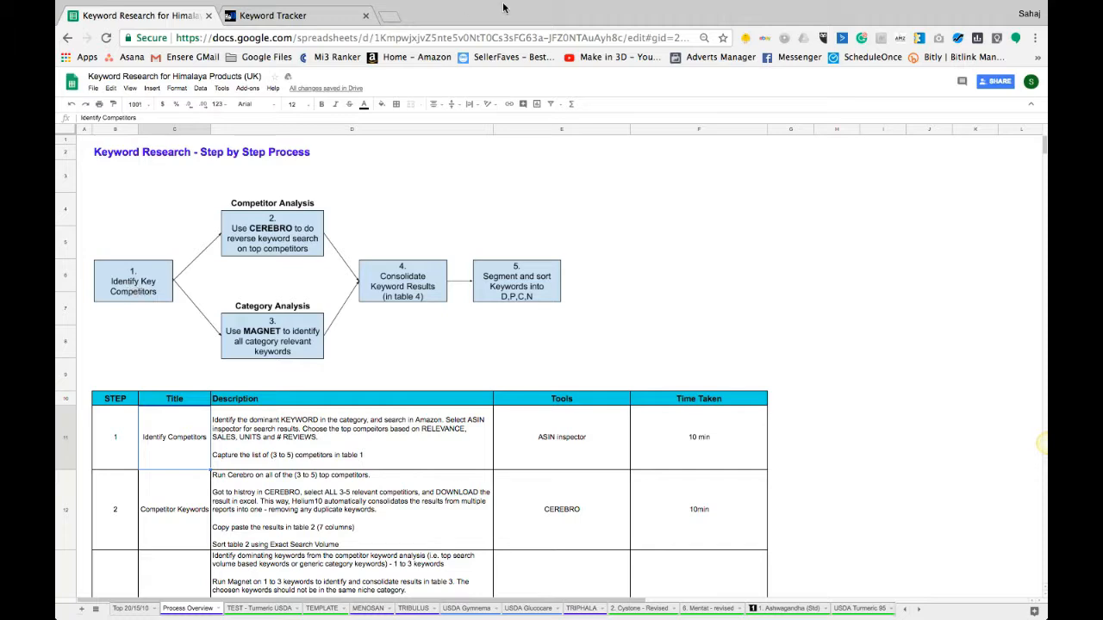
pyautogui.click(533, 438)
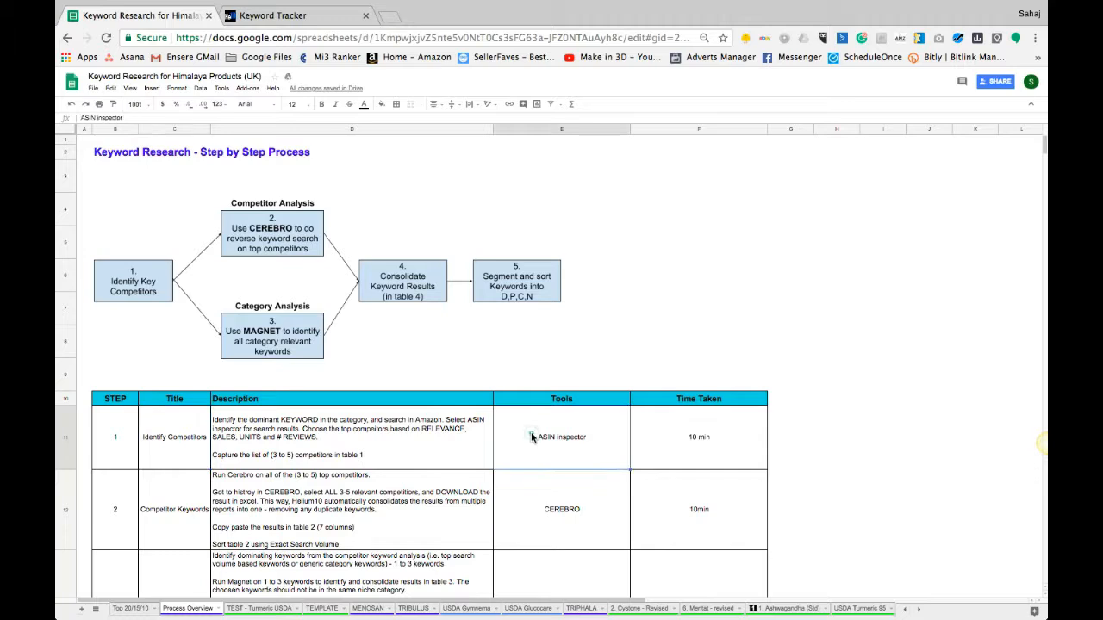
# Load amazon.co.uk in a new browser tab, and open the TEST - Turmeric USDA sheet in the keyword spreadsheet.
pyautogui.click(390, 16)
pyautogui.write('amaz')
pyautogui.press('Return')
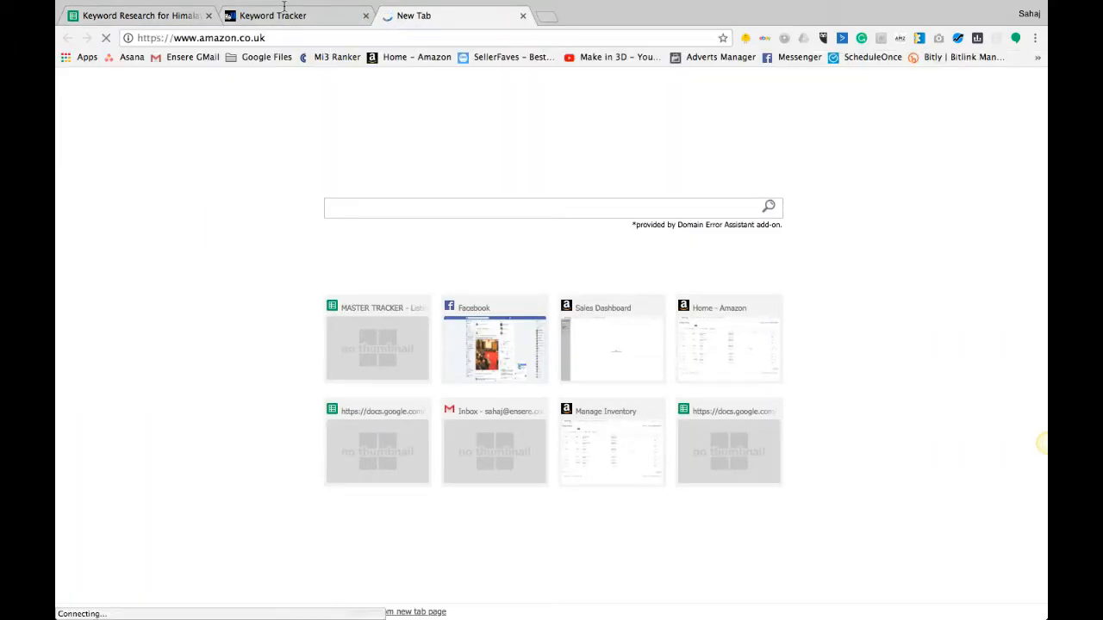
pyautogui.click(164, 15)
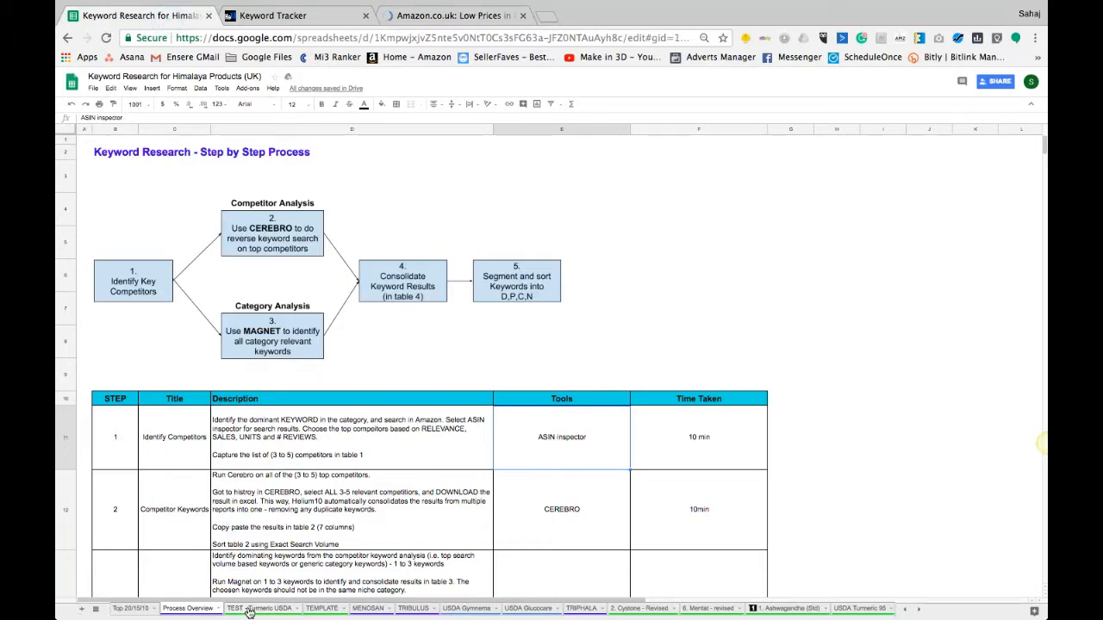
pyautogui.click(250, 609)
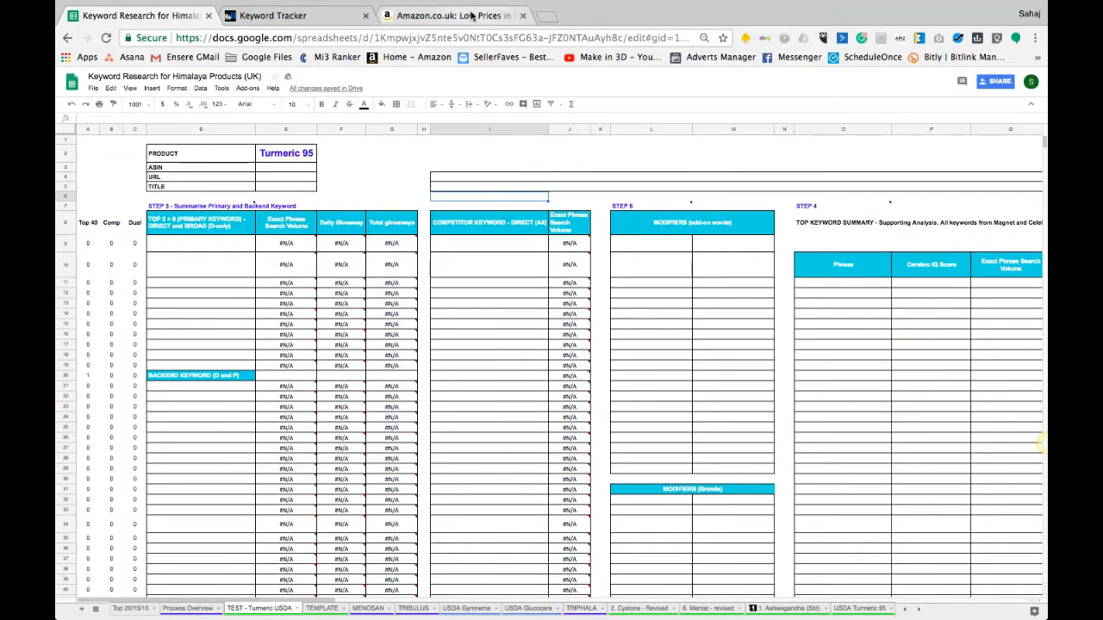
# Search Amazon for "turmeric himalaya" and open the Himalaya Pure Turmeric with 95% Curcumin listing.
pyautogui.click(478, 14)
pyautogui.click(326, 88)
pyautogui.write('tue')
pyautogui.press('BackSpace')
pyautogui.press('BackSpace')
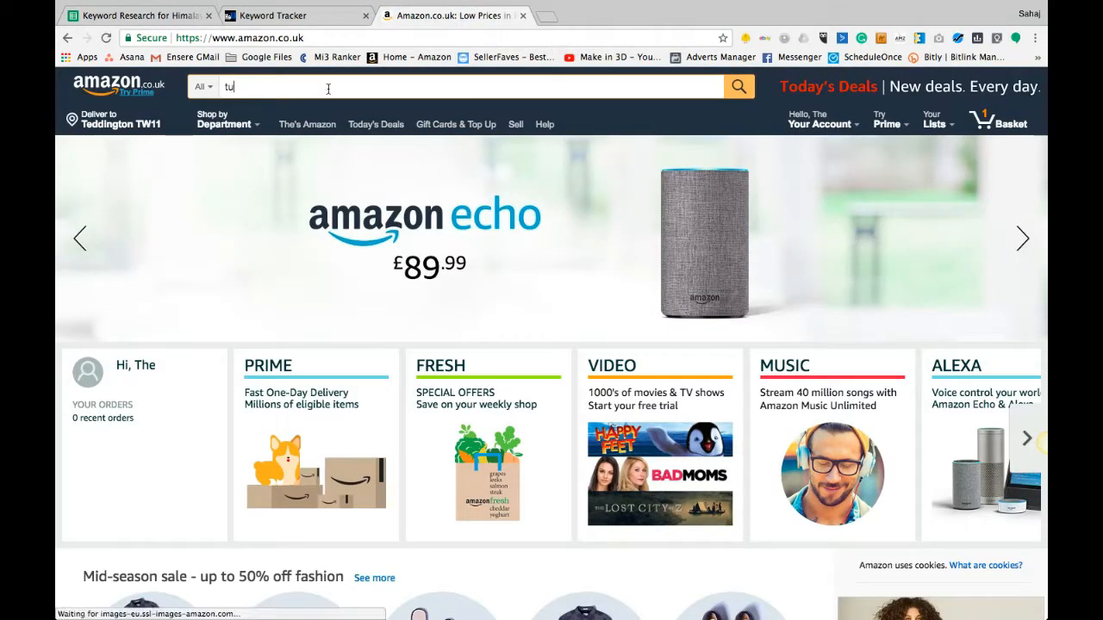
pyautogui.write('urmeric himalaya')
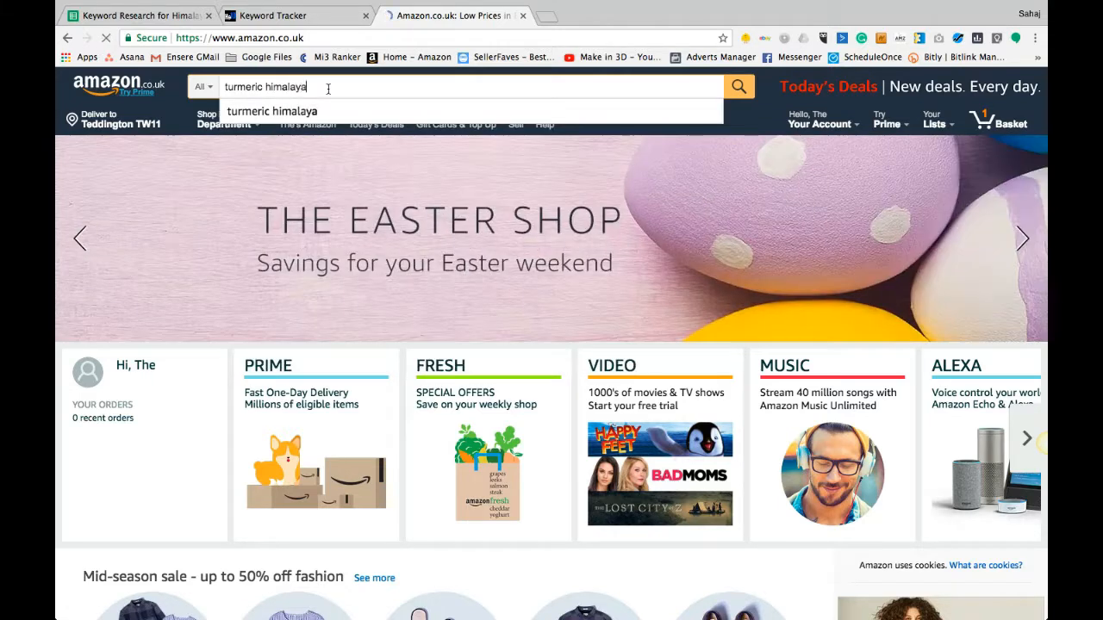
pyautogui.press('Return')
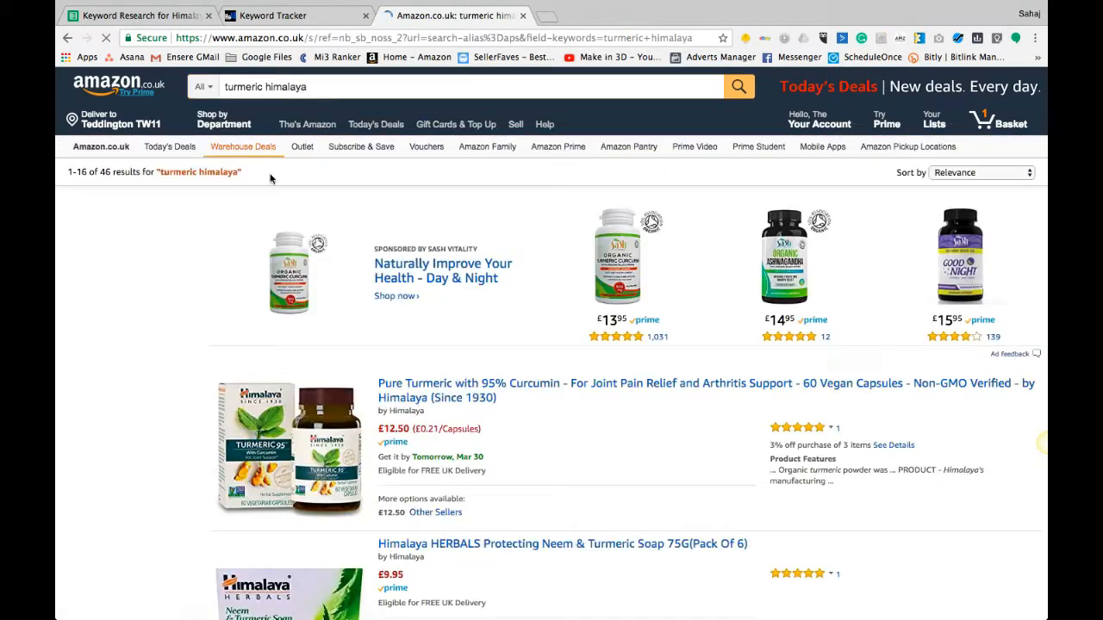
pyautogui.click(304, 422)
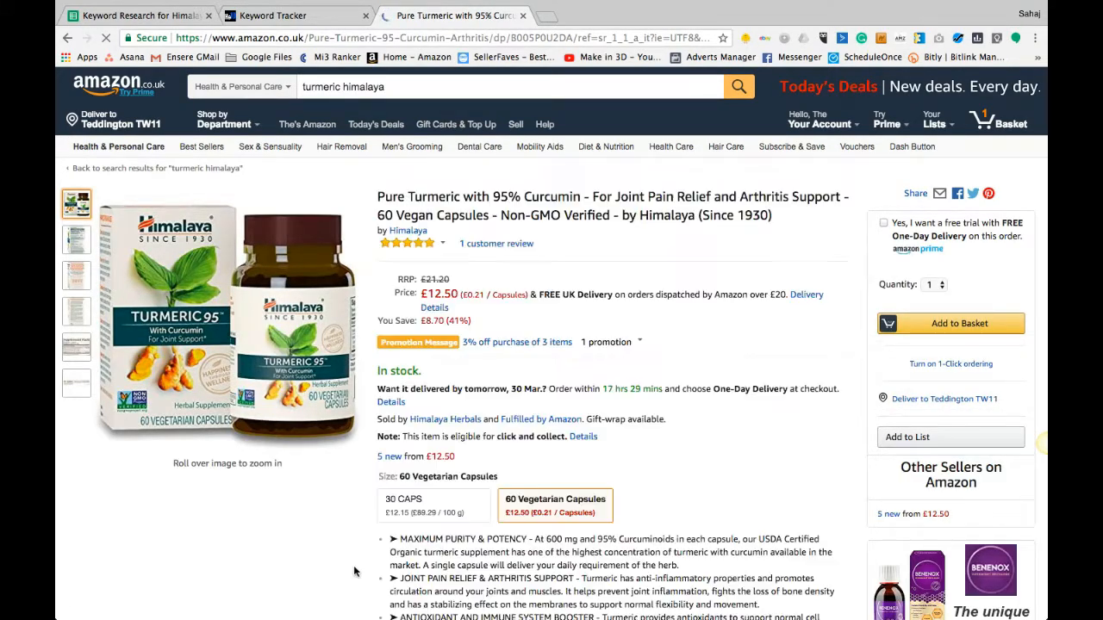
# Examine the Himalaya turmeric listing's title, bullet points and product details.
pyautogui.scroll(-1, 354, 560)
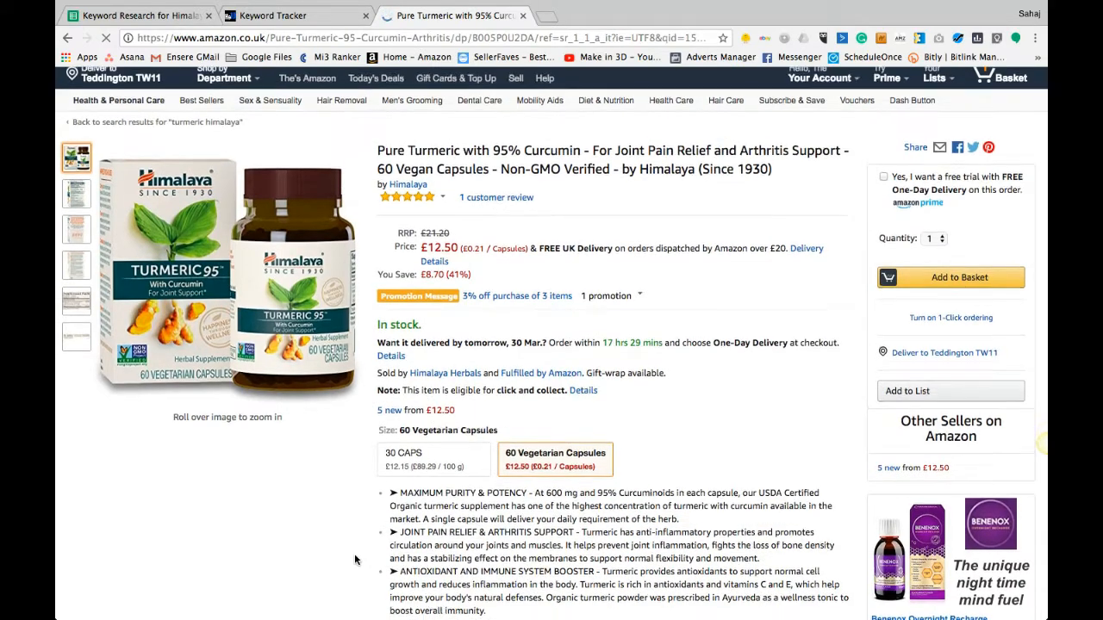
pyautogui.scroll(1, 355, 553)
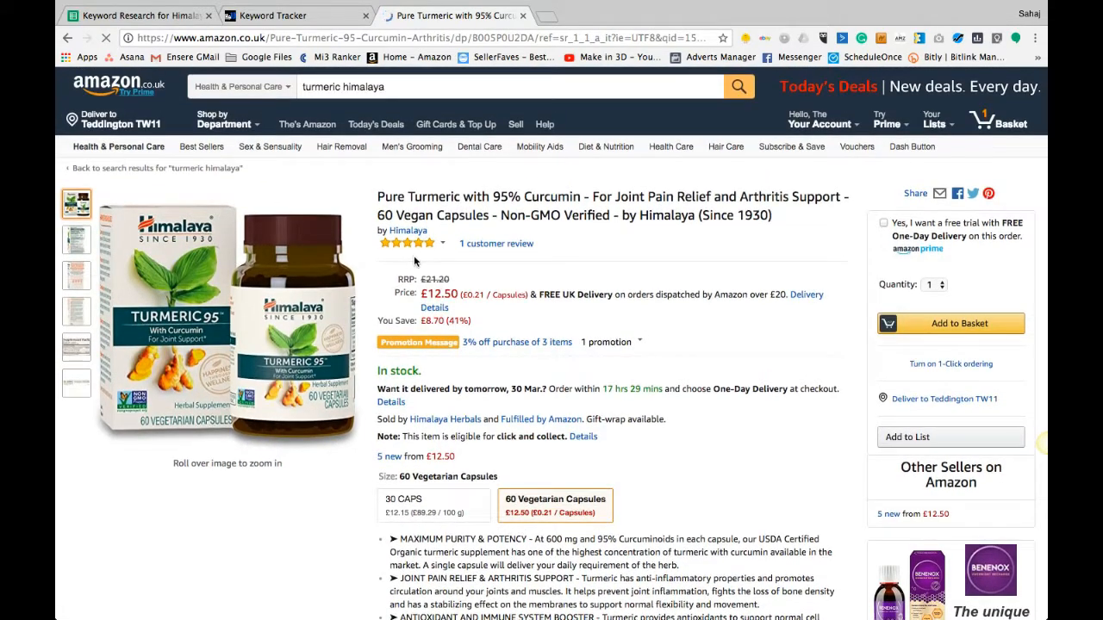
pyautogui.scroll(-4, 441, 424)
pyautogui.scroll(4, 441, 424)
pyautogui.moveTo(379, 195); pyautogui.dragTo(776, 226)
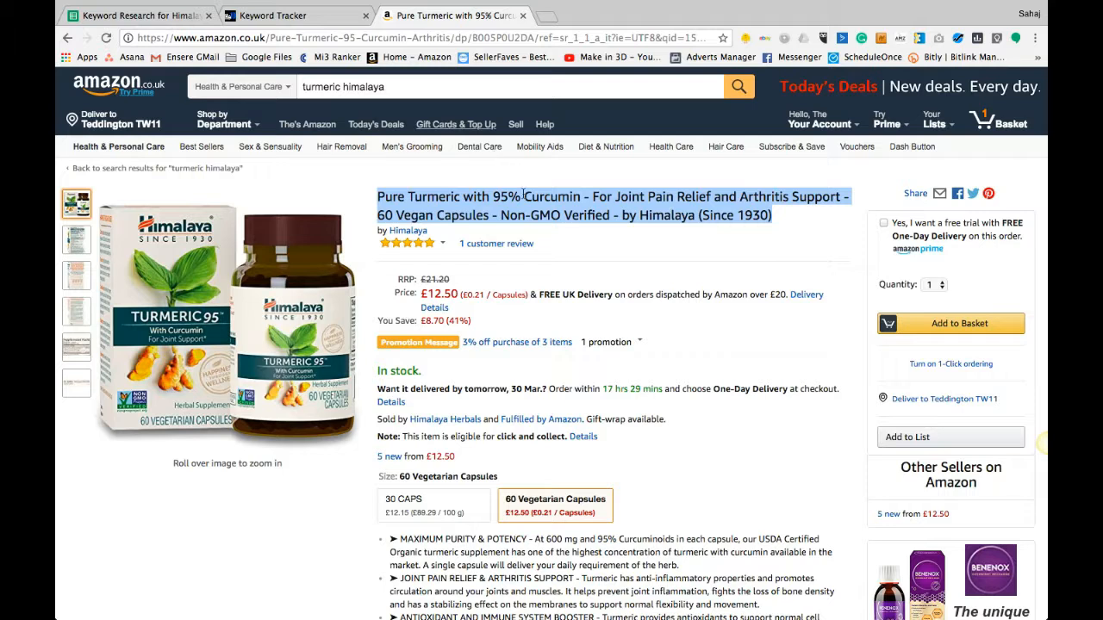
pyautogui.click(466, 215)
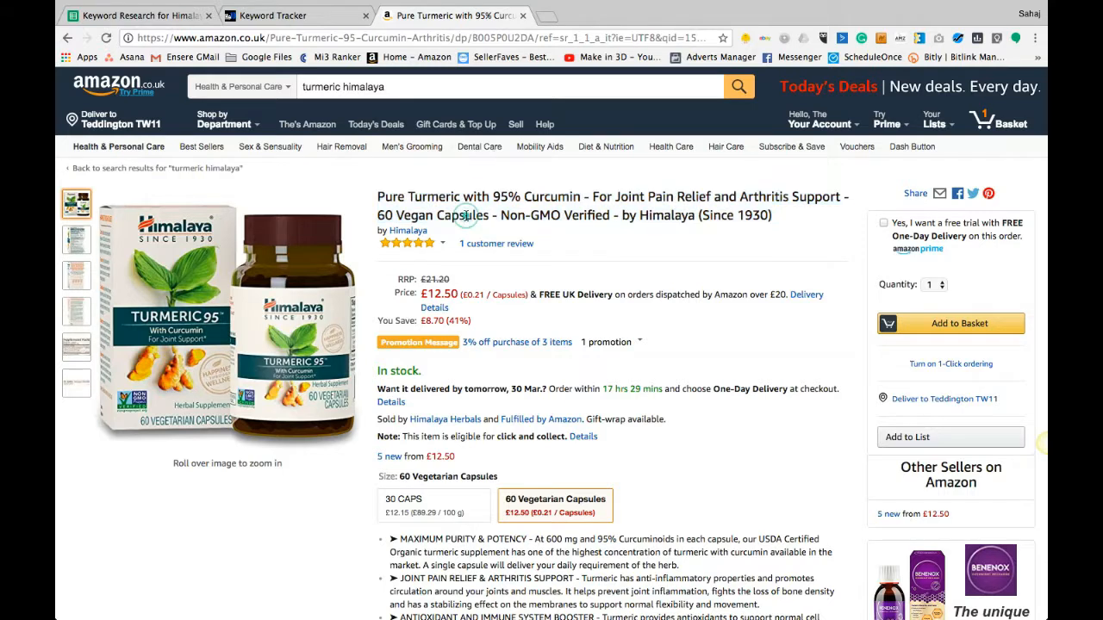
# Look through the step tables on the TEST - Turmeric USDA sheet and compare them with the Process Overview flowchart.
pyautogui.click(147, 14)
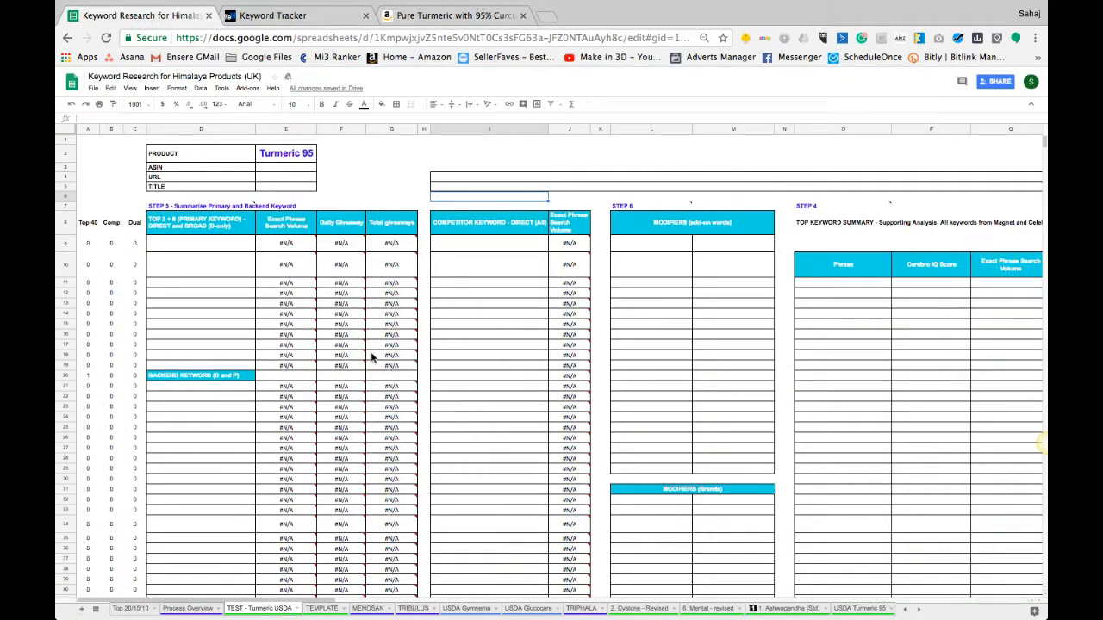
pyautogui.hscroll(10, 653, 302)
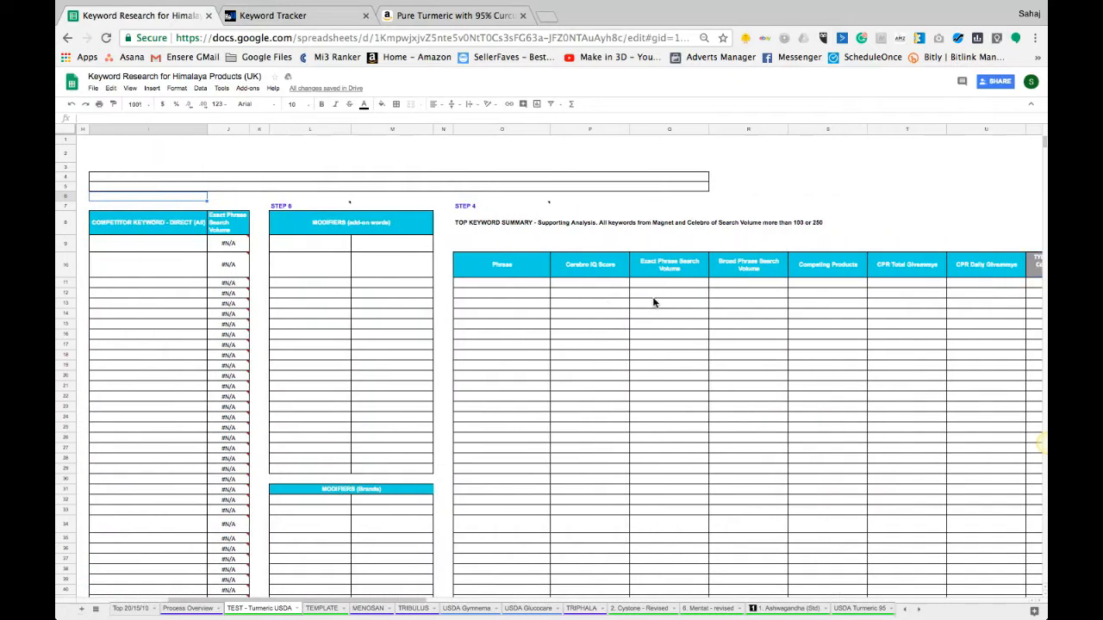
pyautogui.hscroll(10, 653, 303)
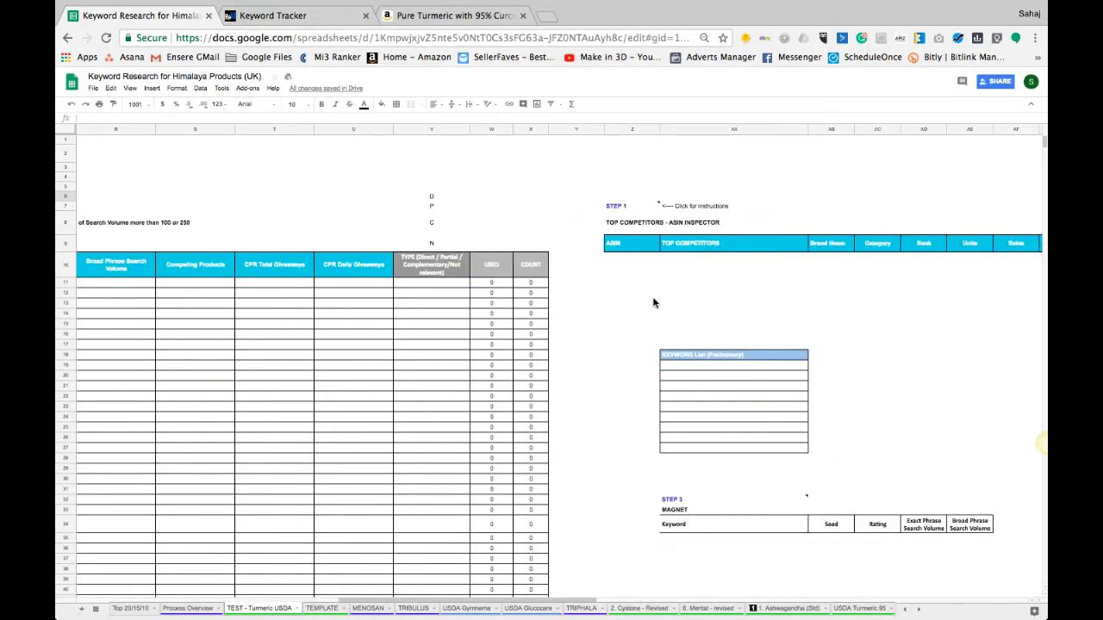
pyautogui.hscroll(10, 653, 302)
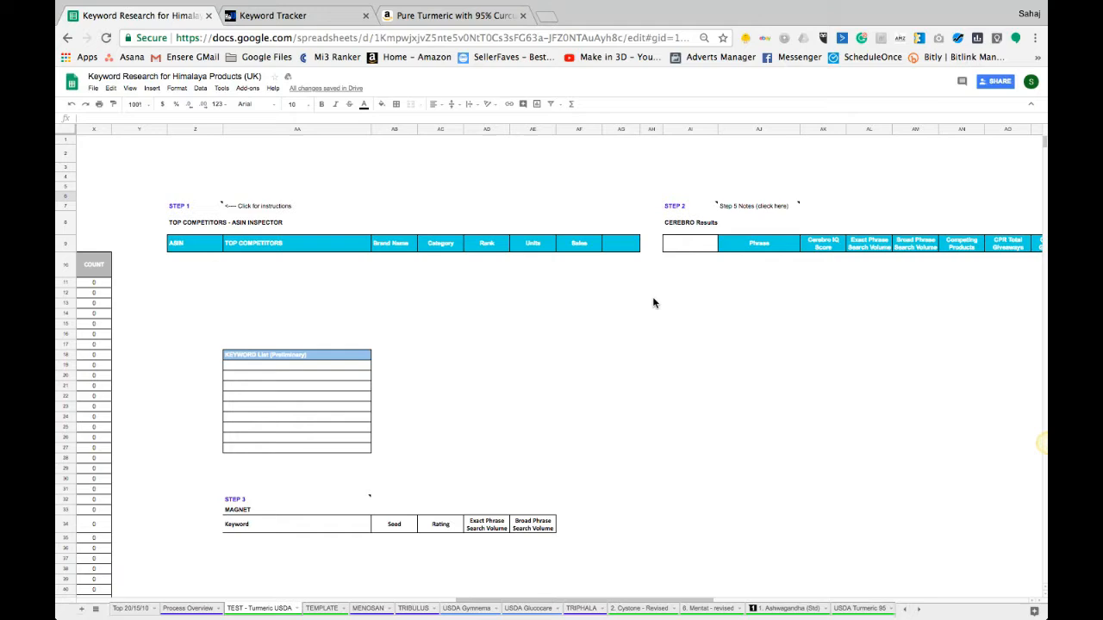
pyautogui.hscroll(-20, 653, 302)
pyautogui.hscroll(10, 653, 303)
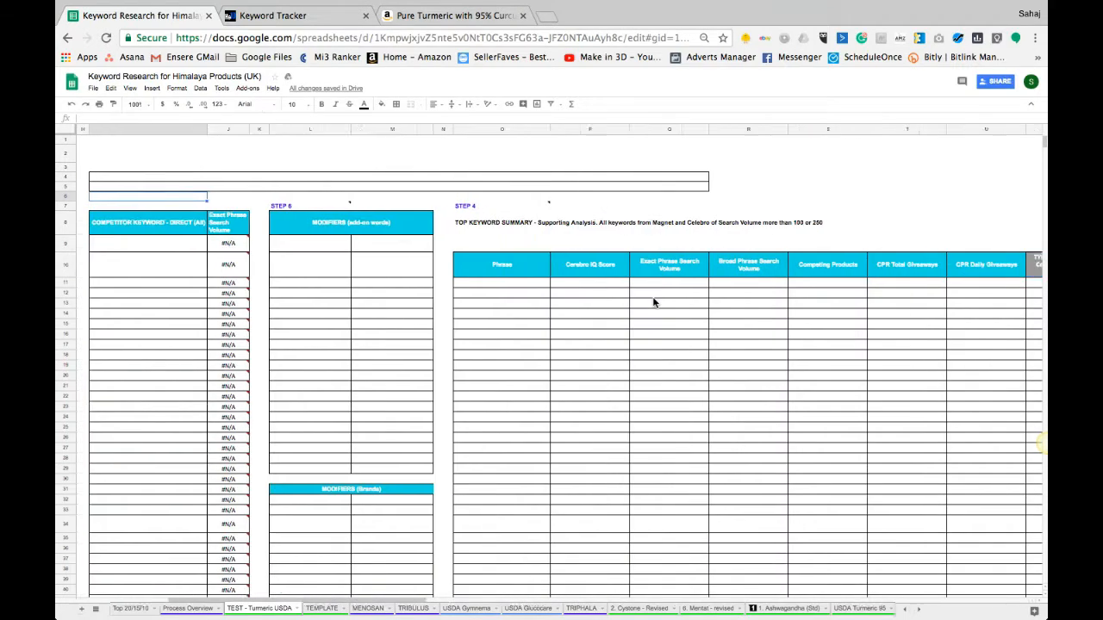
pyautogui.click(195, 609)
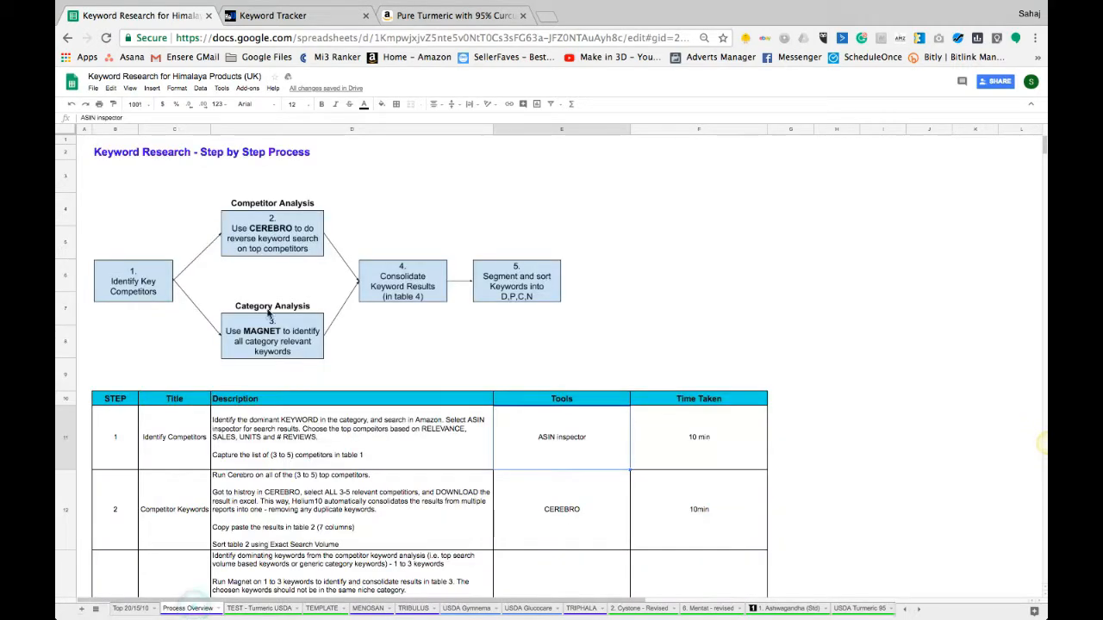
pyautogui.click(280, 609)
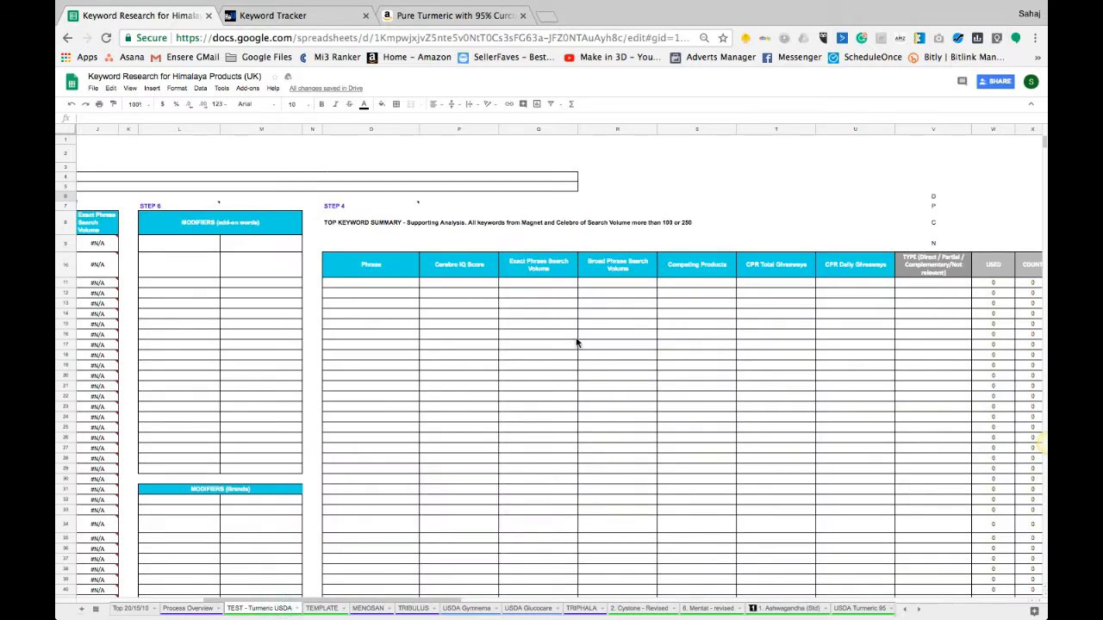
# Review the Step 1 top competitors table on the TEST - Turmeric USDA sheet against the Identify Competitors instructions in the Process Overview.
pyautogui.hscroll(15, 577, 343)
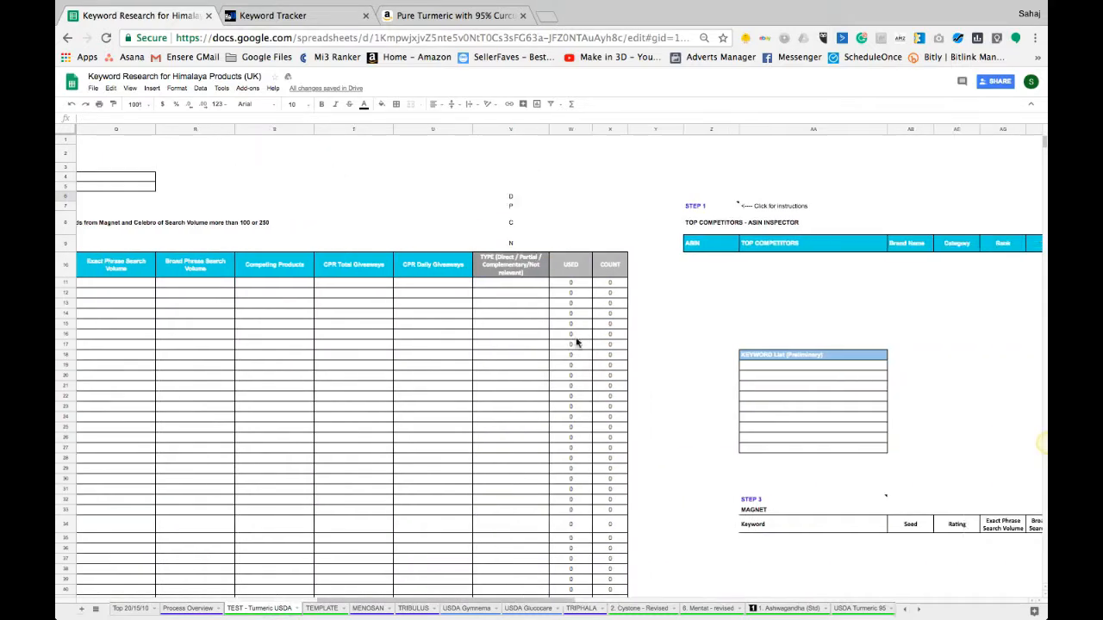
pyautogui.hscroll(3, 576, 343)
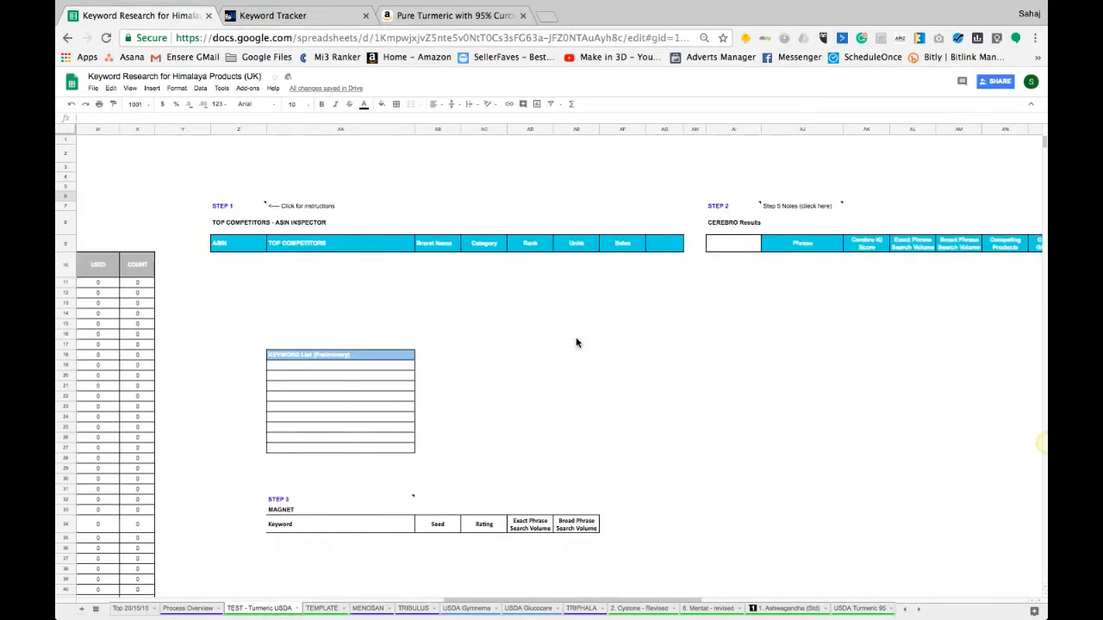
pyautogui.click(220, 227)
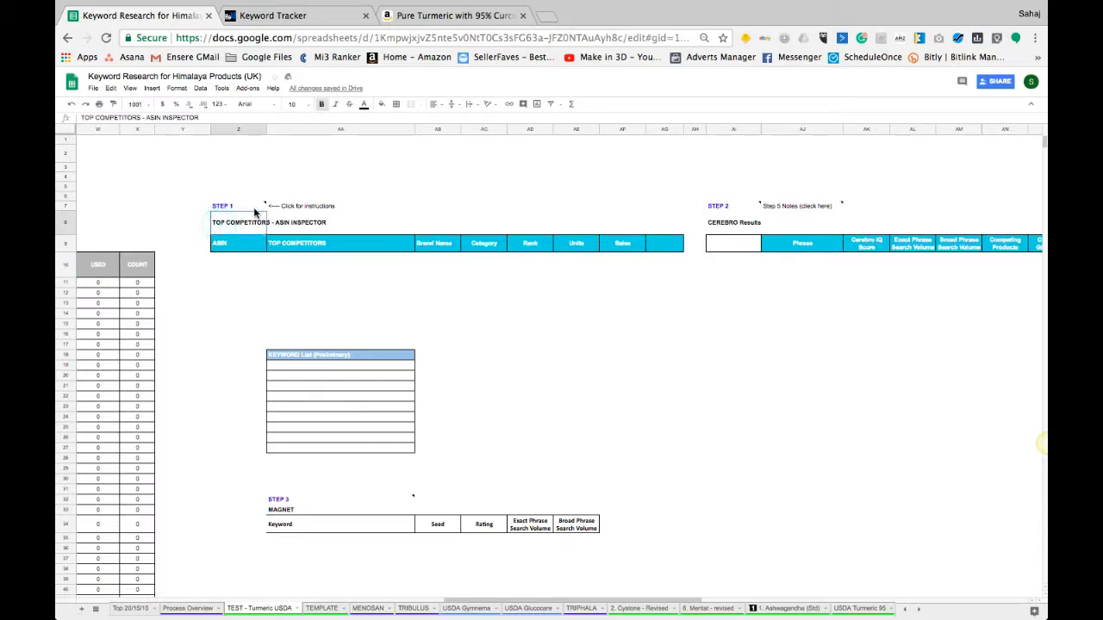
pyautogui.moveTo(255, 211)
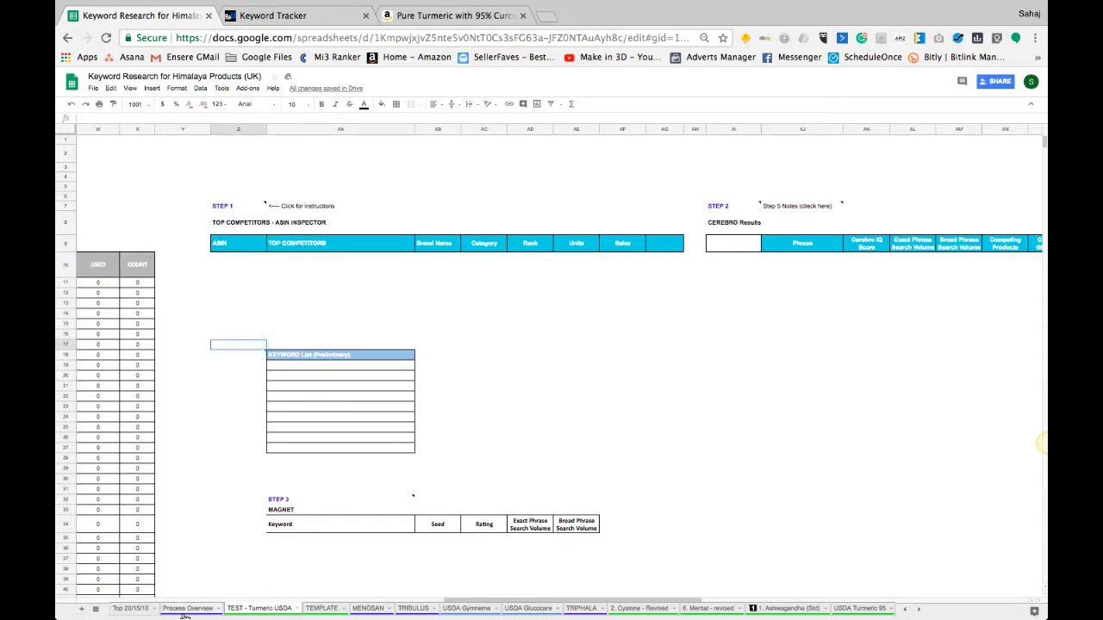
pyautogui.click(187, 608)
pyautogui.scroll(-1, 303, 455)
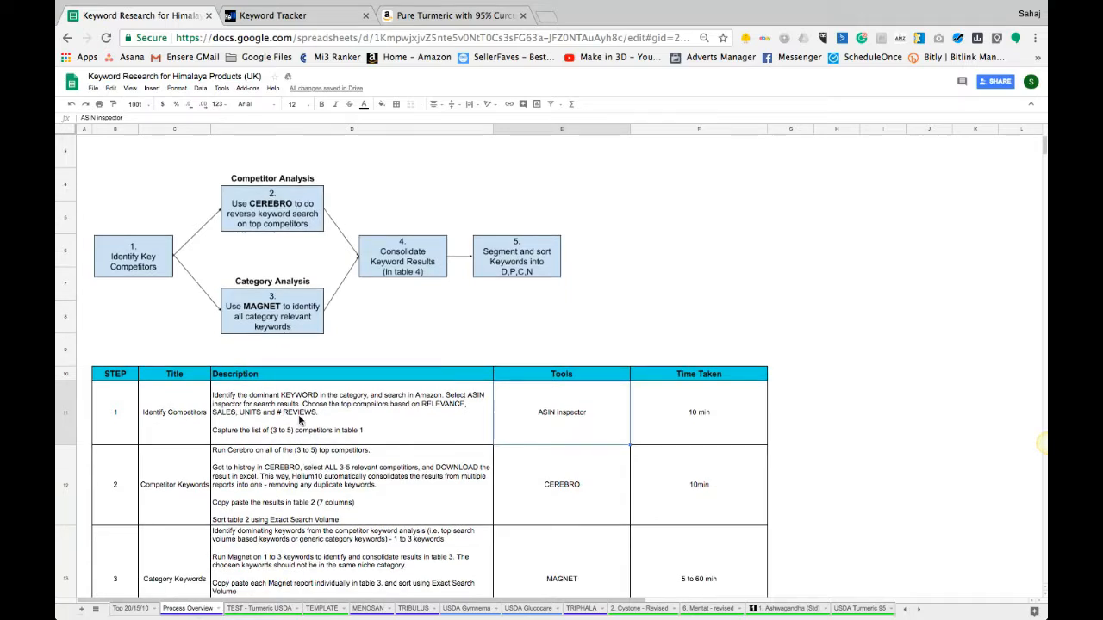
pyautogui.click(259, 608)
pyautogui.click(243, 262)
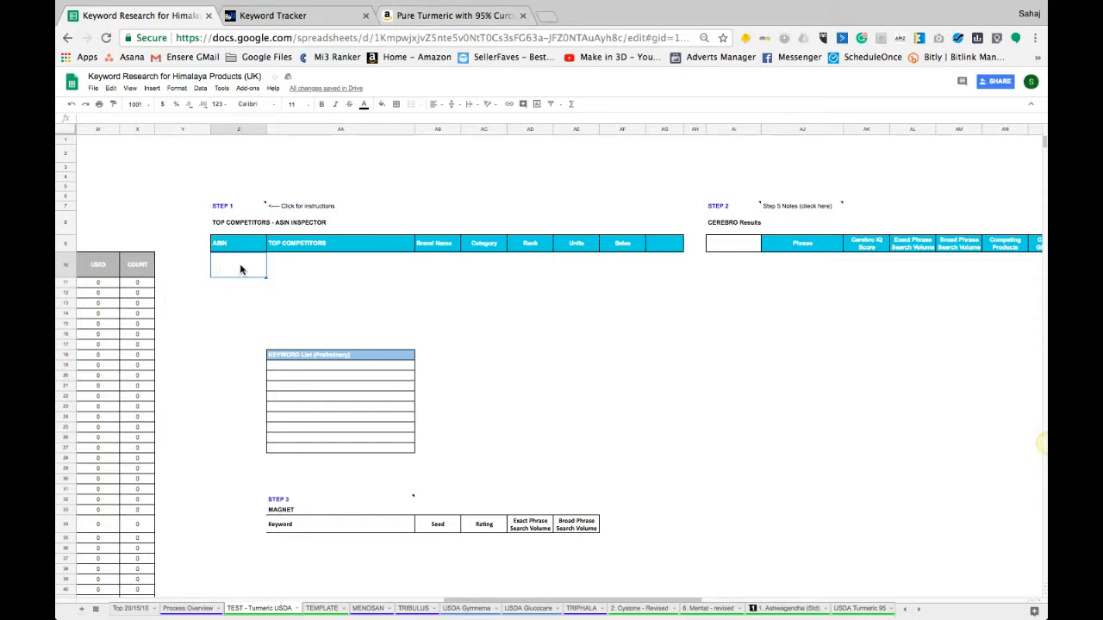
# Search Amazon for "turmeric" in Health & Personal Care and look through the product results.
pyautogui.click(386, 10)
pyautogui.tripleClick(346, 89)
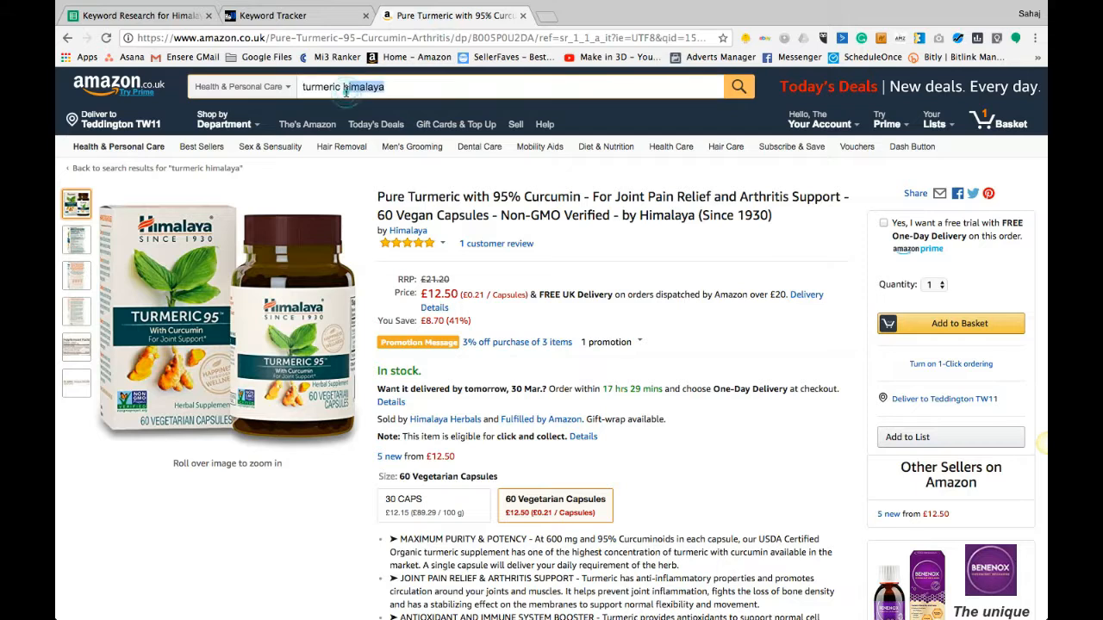
pyautogui.write('turmeric')
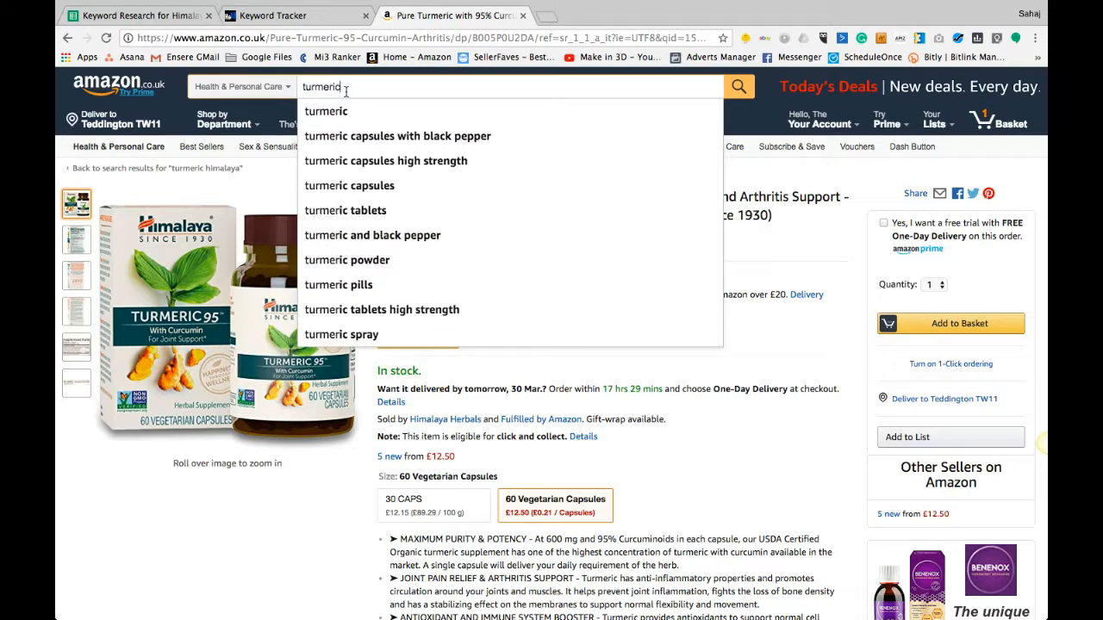
pyautogui.press('Return')
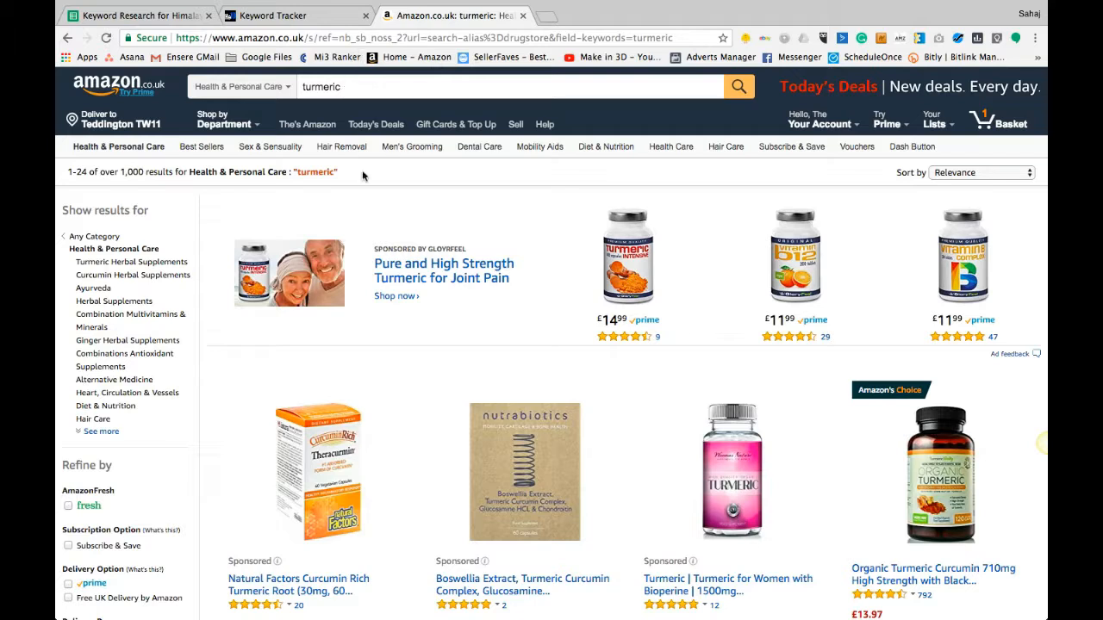
pyautogui.scroll(-10, 362, 173)
pyautogui.scroll(10, 349, 116)
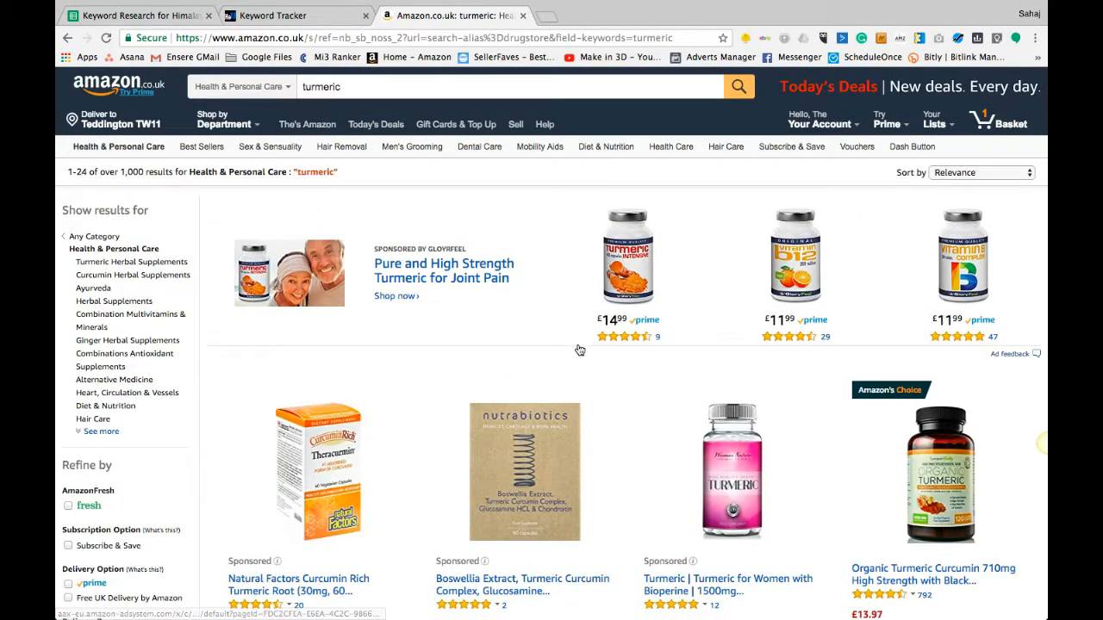
pyautogui.scroll(-7, 578, 349)
pyautogui.scroll(-3, 578, 349)
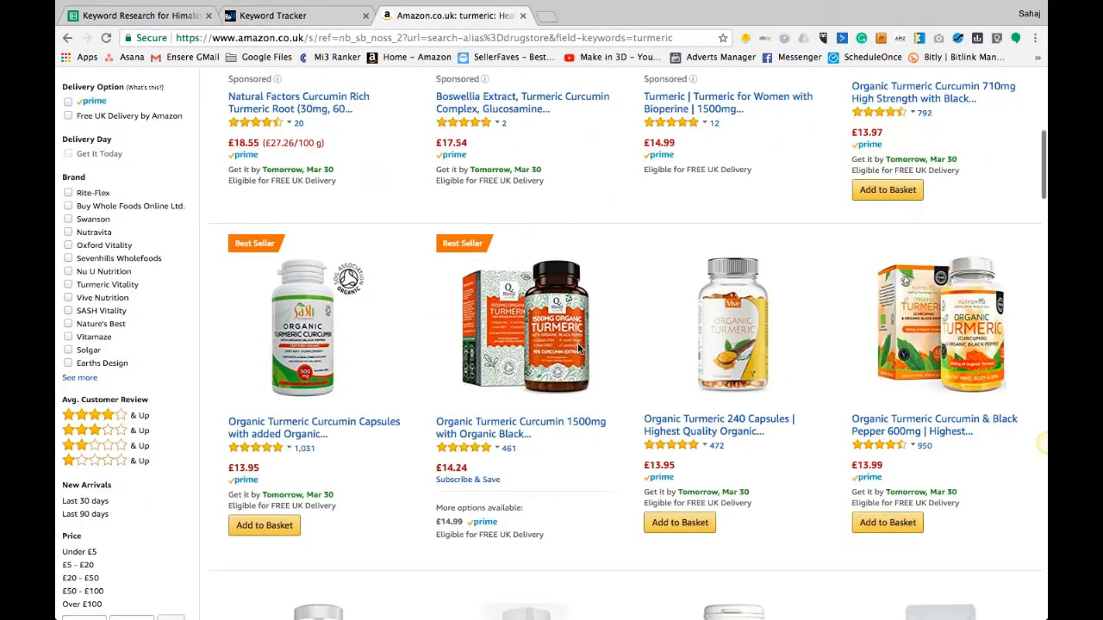
pyautogui.scroll(-5, 1016, 374)
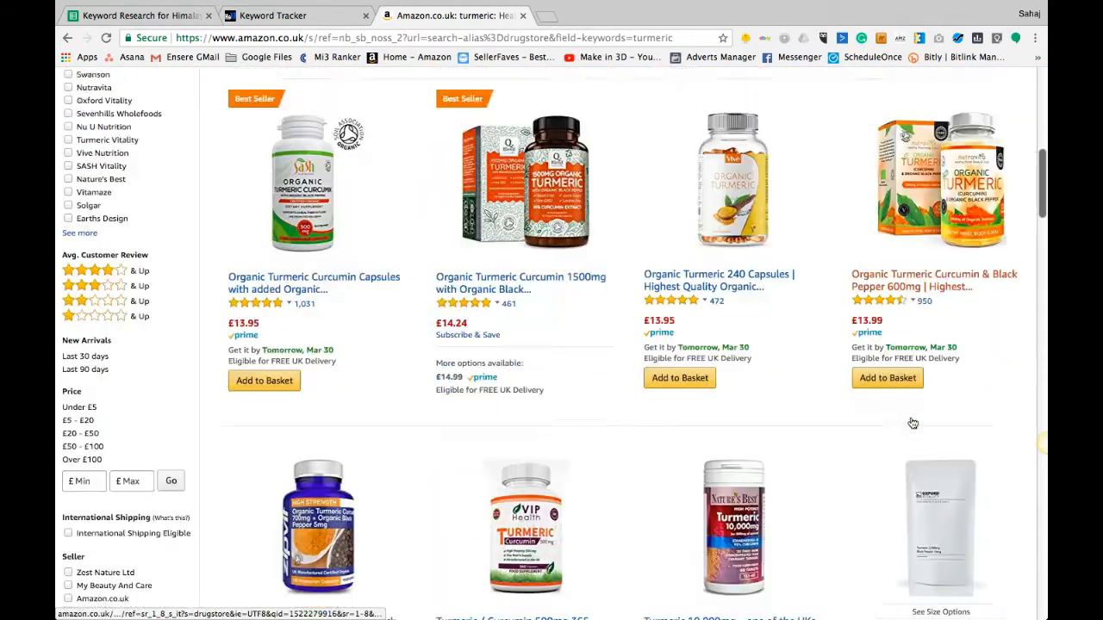
pyautogui.scroll(15, 694, 181)
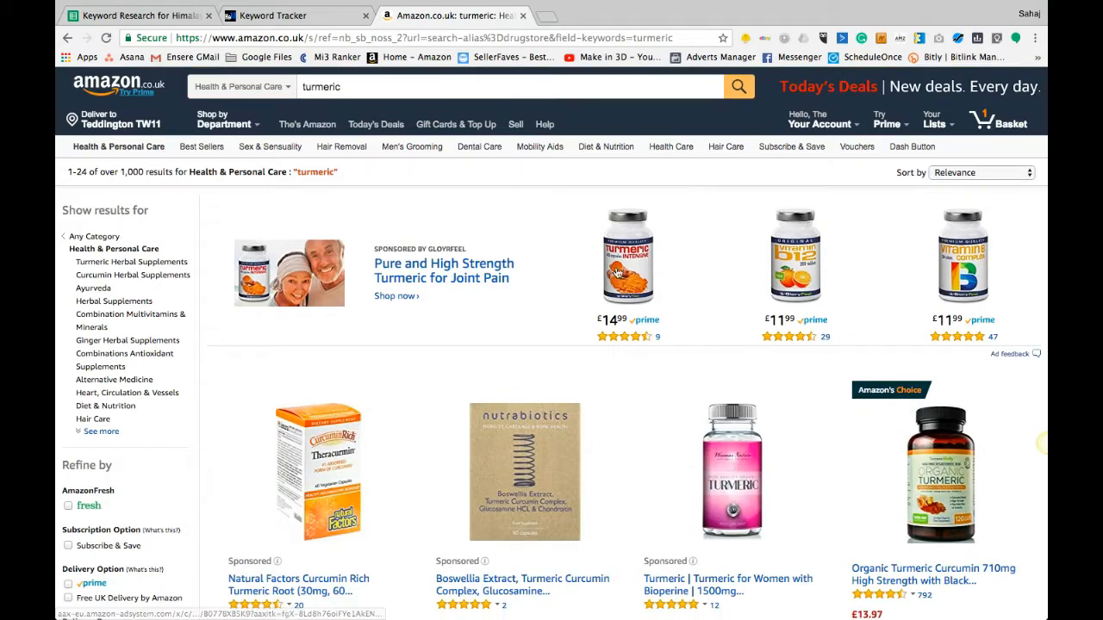
# Run ASINspector PRO on the Amazon "turmeric" search results and compare its product list with the Amazon page.
pyautogui.click(920, 38)
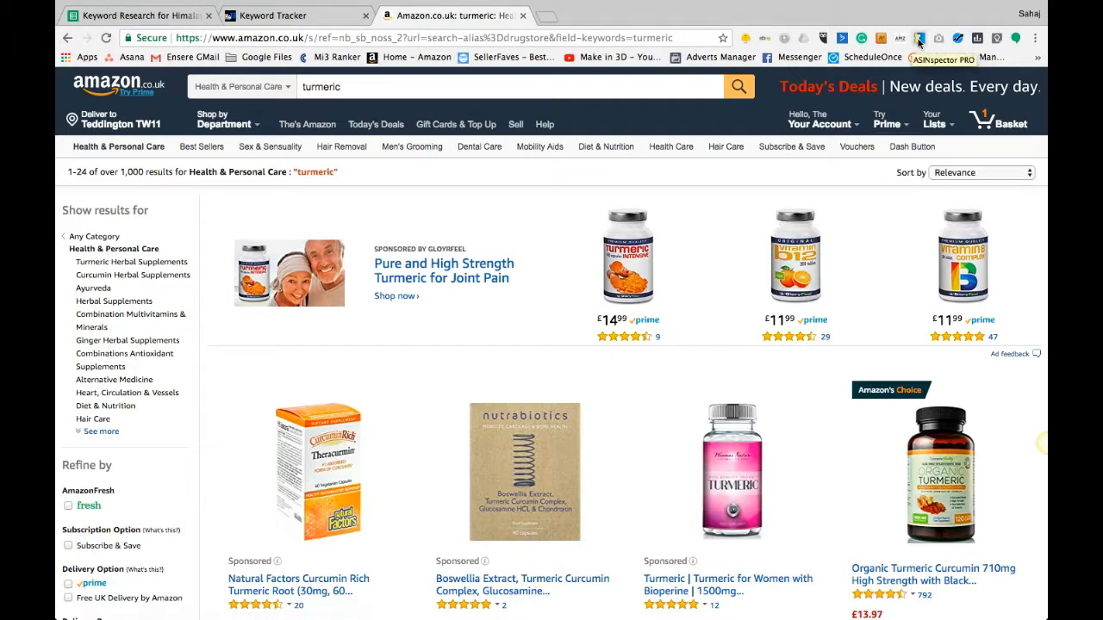
pyautogui.moveTo(315, 86); pyautogui.dragTo(342, 86)
pyautogui.click(312, 86)
pyautogui.click(343, 86)
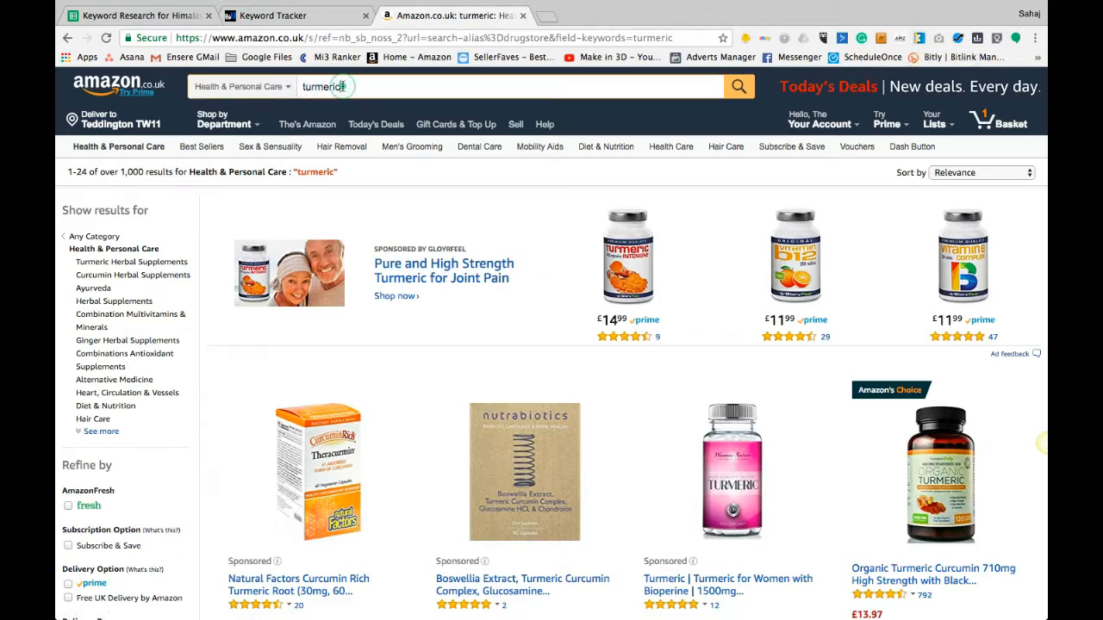
pyautogui.click(920, 38)
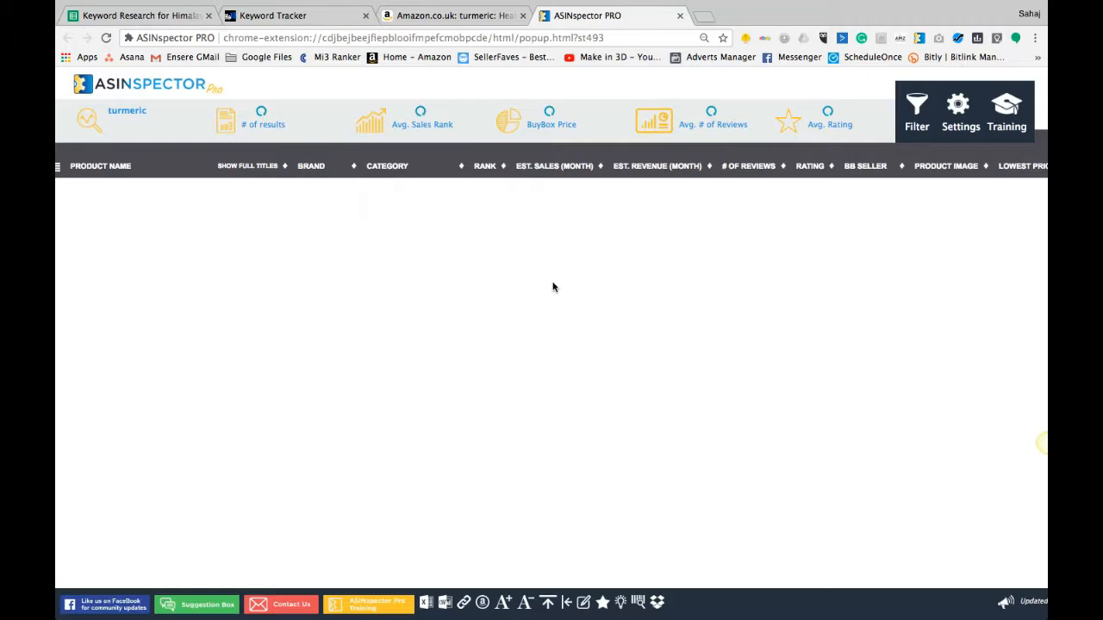
pyautogui.click(474, 16)
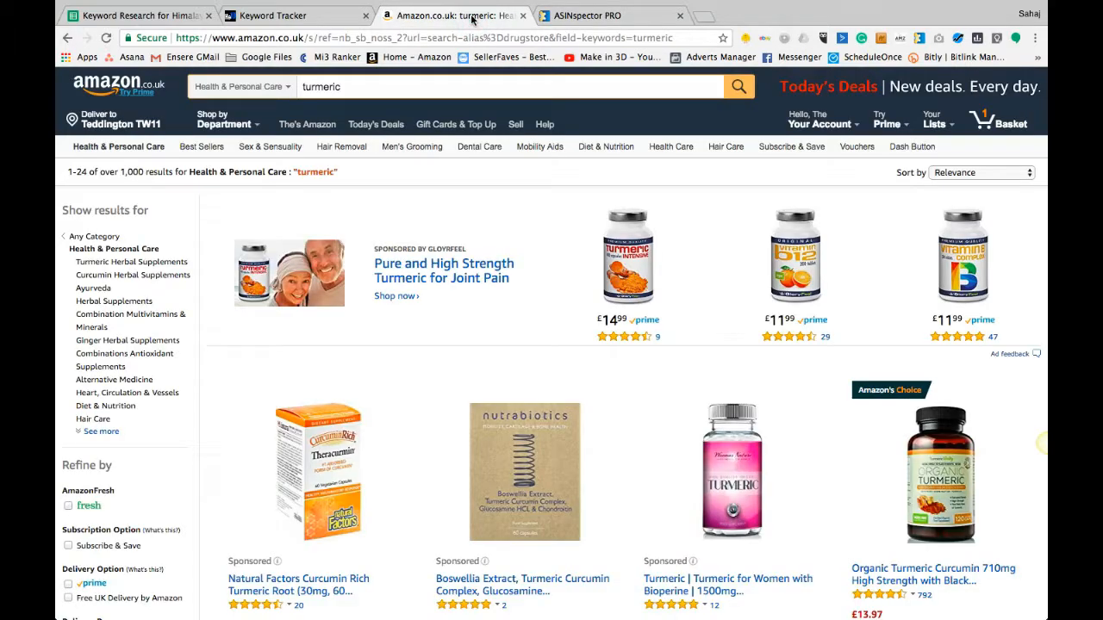
pyautogui.scroll(-5, 436, 413)
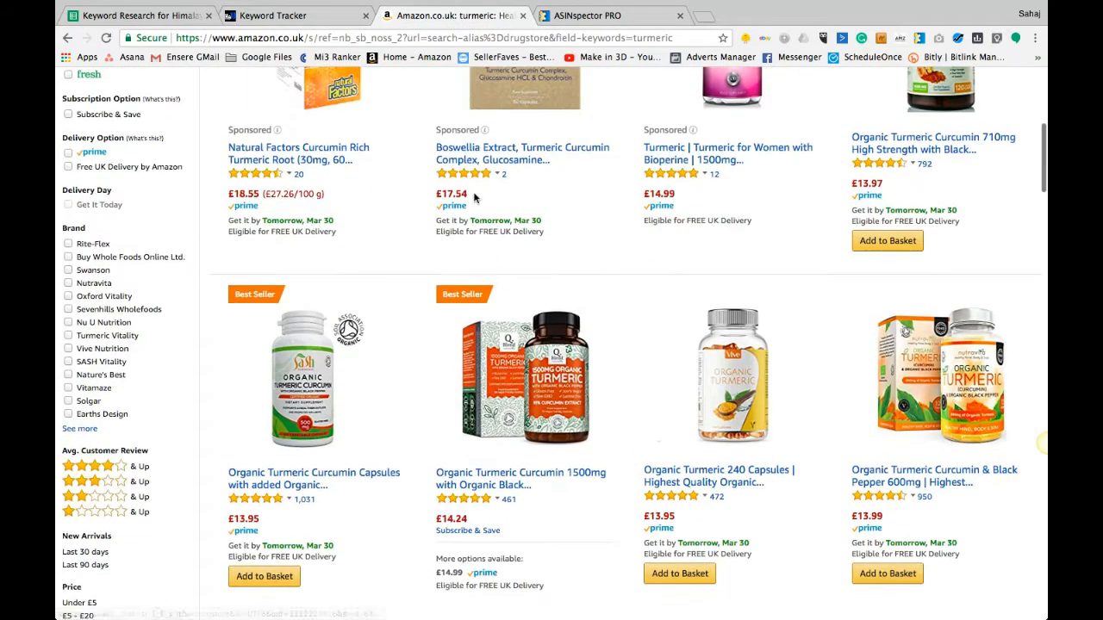
pyautogui.scroll(-5, 684, 443)
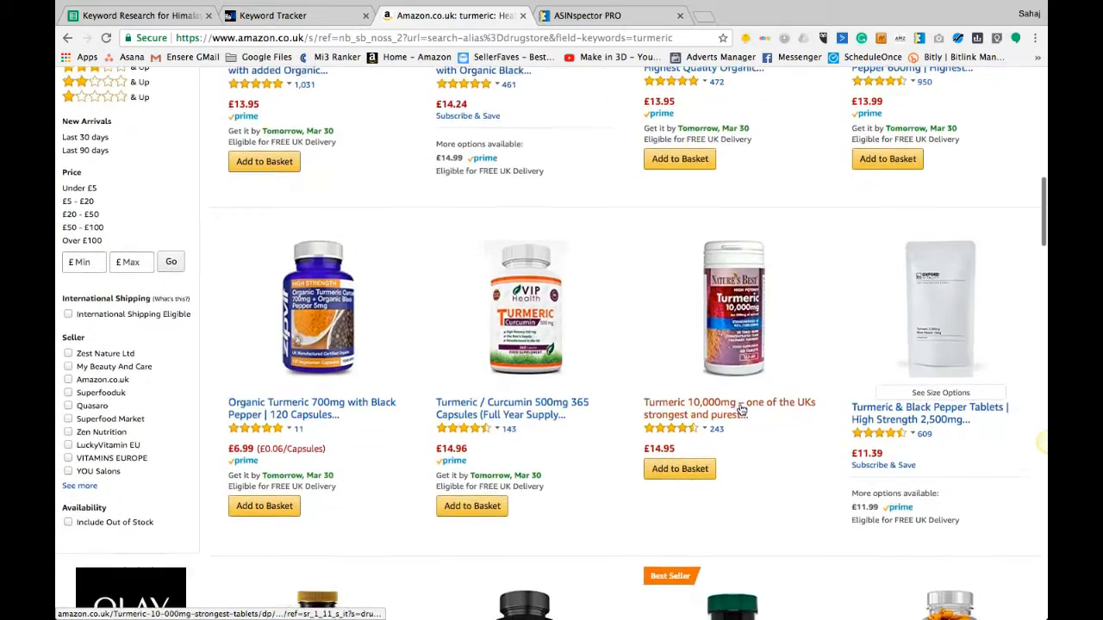
pyautogui.scroll(10, 669, 296)
pyautogui.click(572, 17)
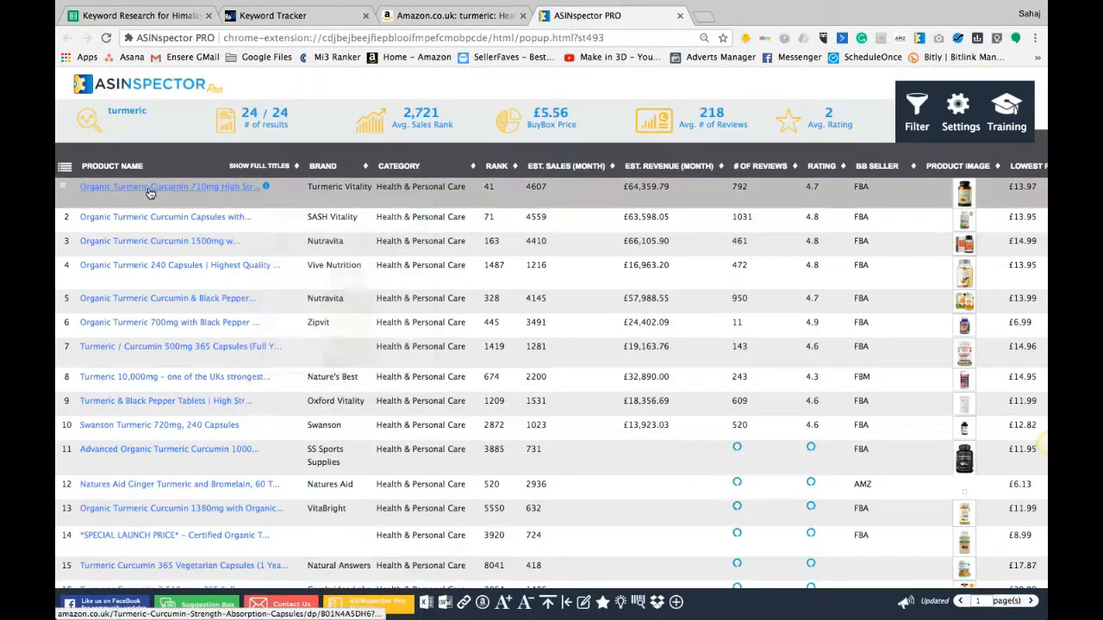
# Turn on the Show ASIN option in the ASINspector settings and return to the product table.
pyautogui.moveTo(254, 193)
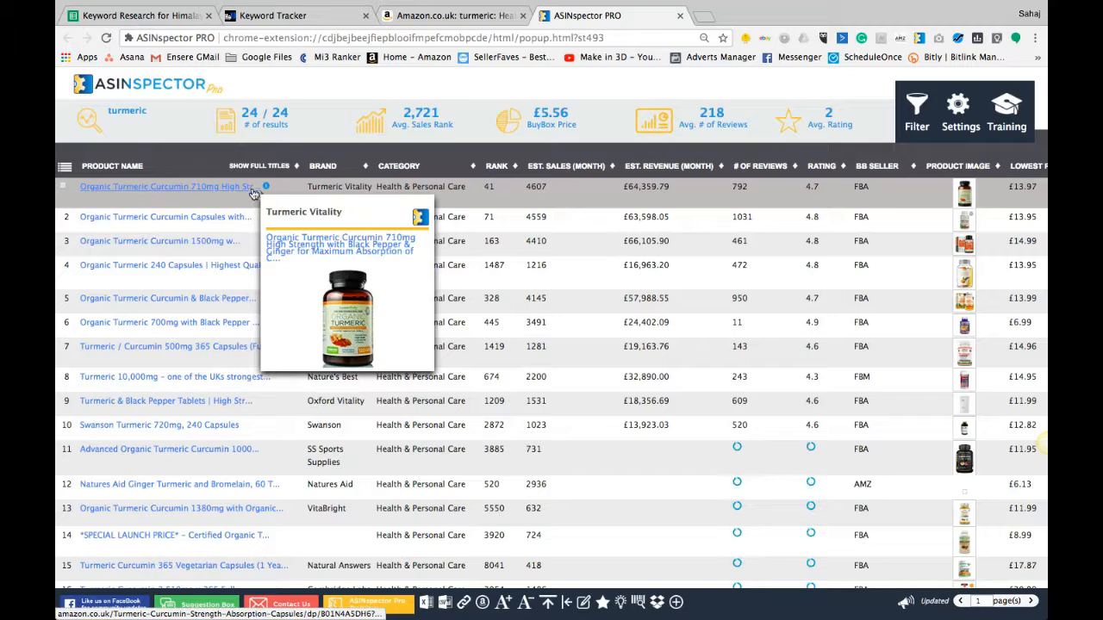
pyautogui.click(959, 108)
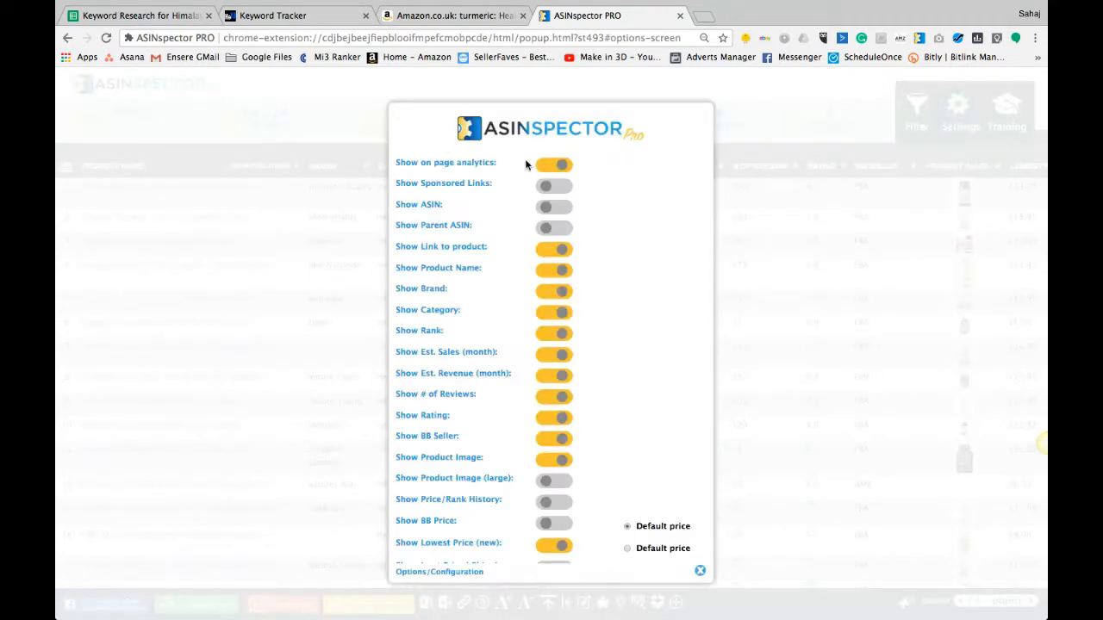
pyautogui.scroll(-5, 458, 364)
pyautogui.scroll(5, 457, 365)
pyautogui.click(545, 211)
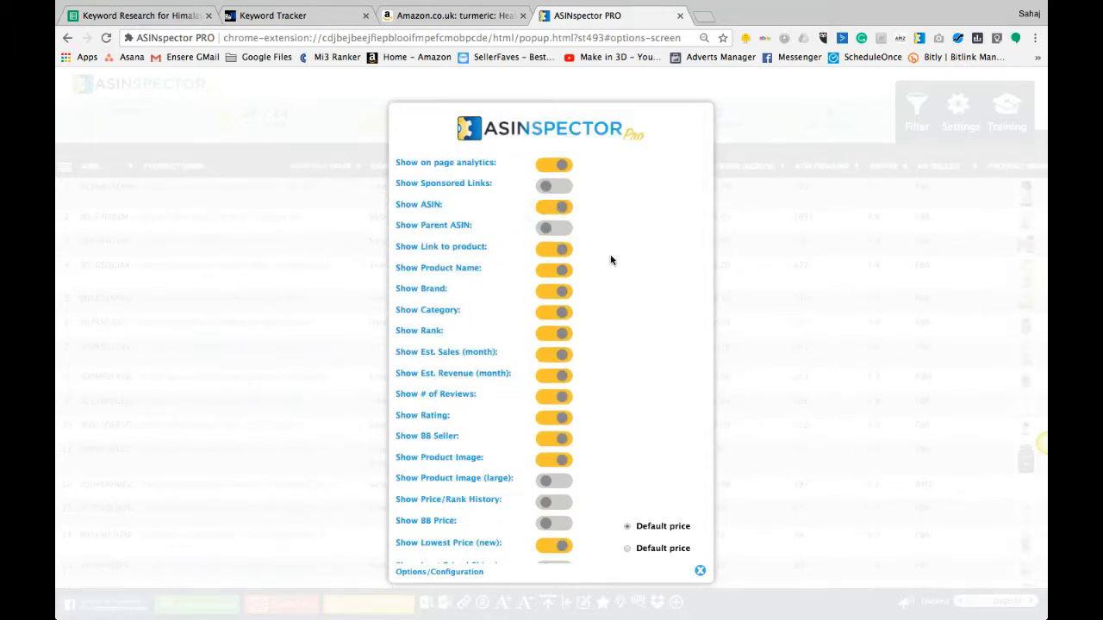
pyautogui.click(753, 256)
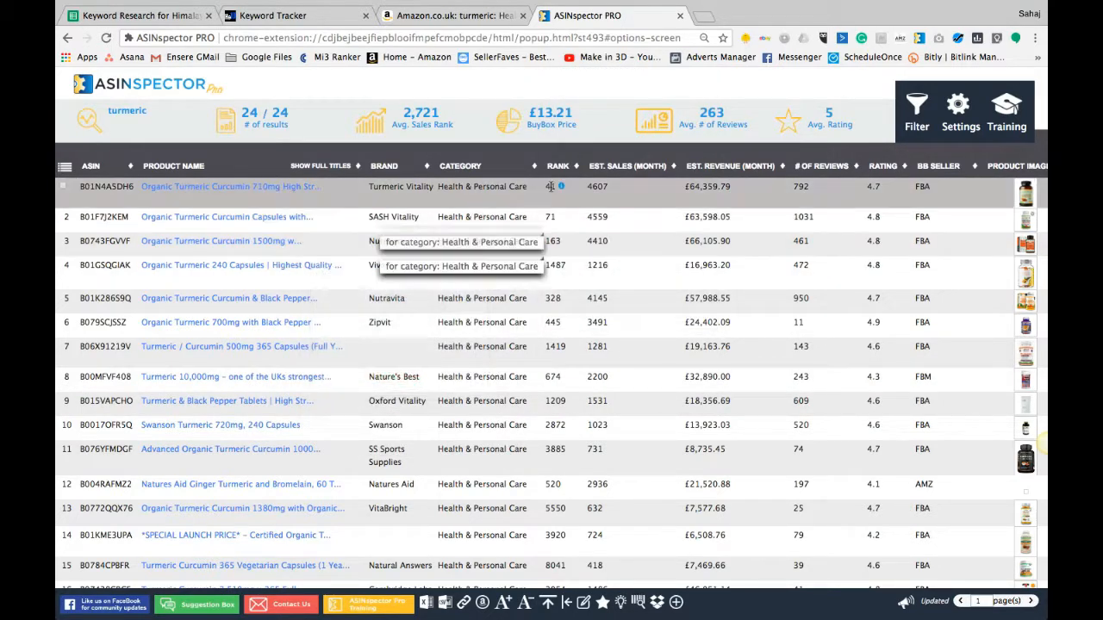
# Check the sales and review figures of the product ranked 41, and sort the table by estimated monthly revenue, highest first.
pyautogui.doubleClick(610, 182)
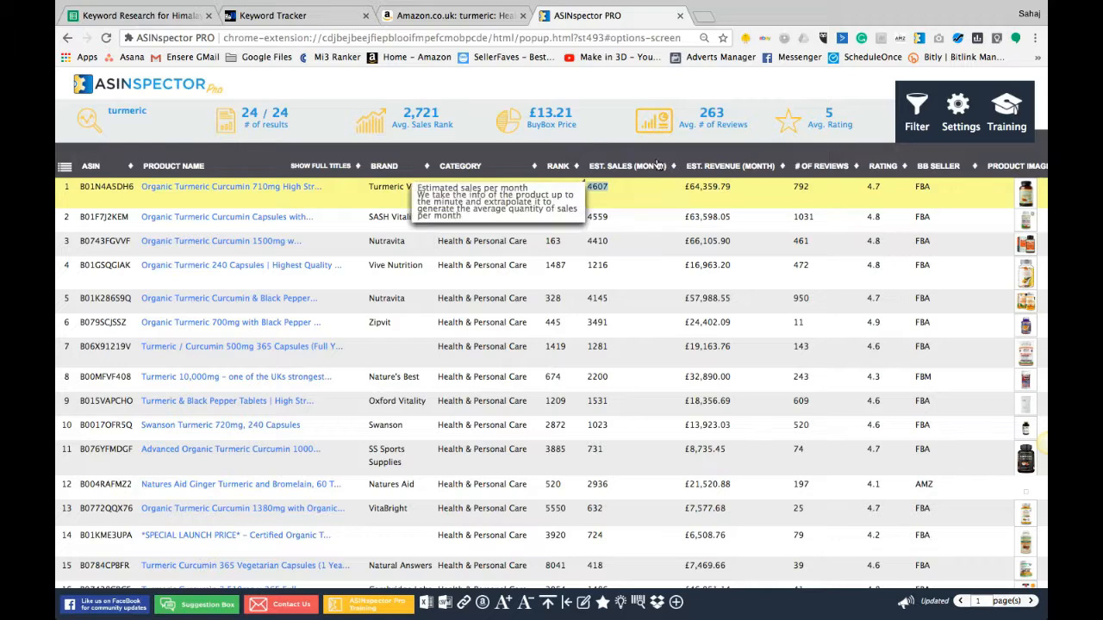
pyautogui.click(598, 187)
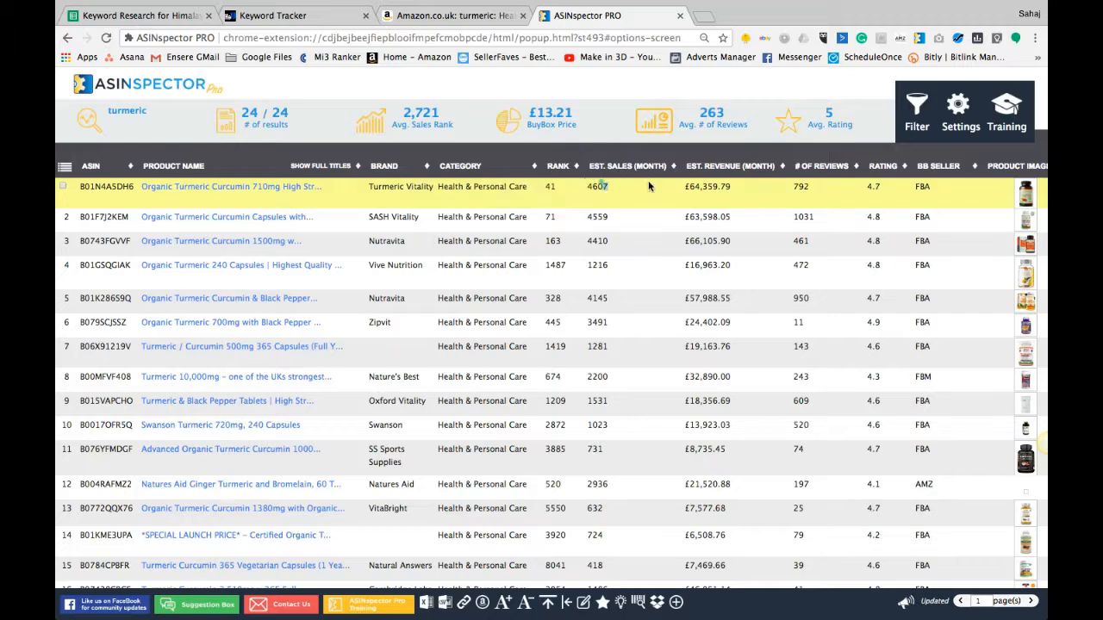
pyautogui.click(803, 186)
pyautogui.click(730, 167)
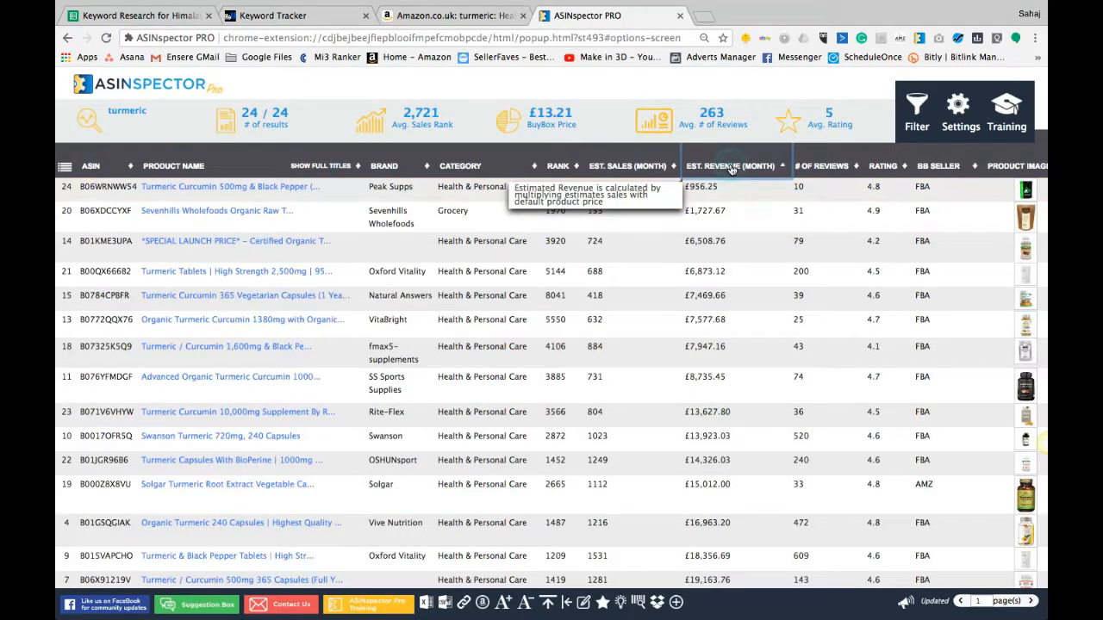
pyautogui.click(730, 167)
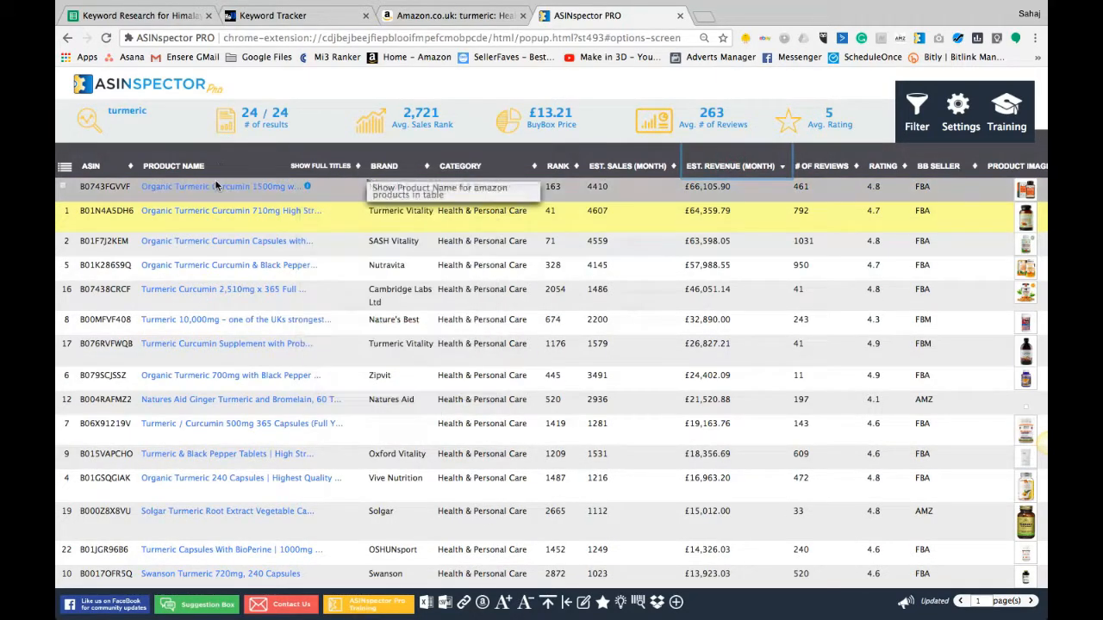
pyautogui.moveTo(217, 223)
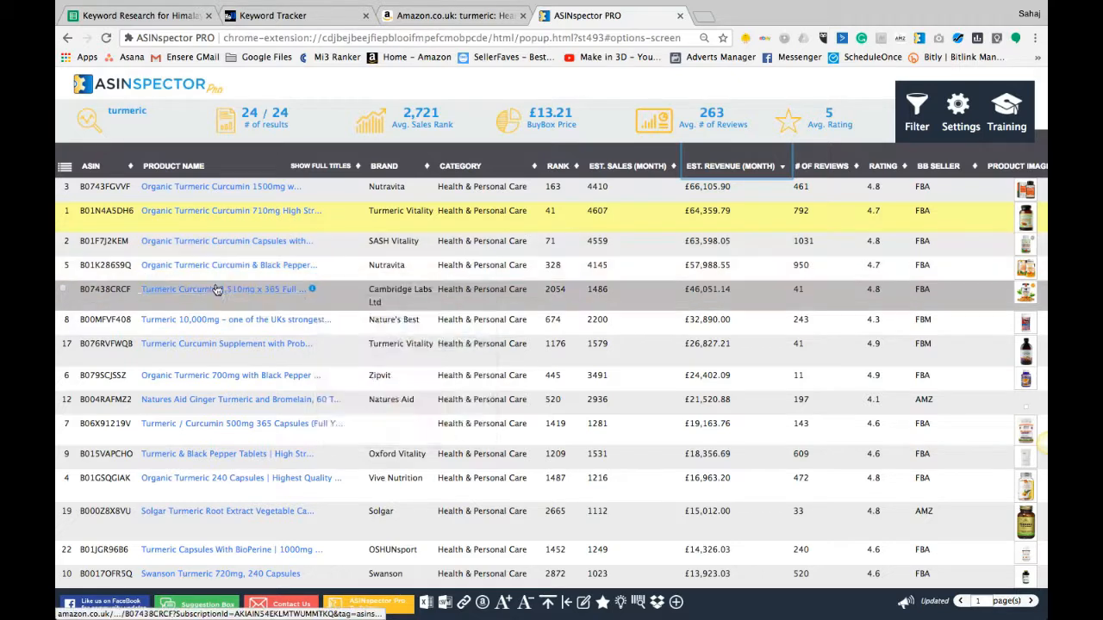
pyautogui.moveTo(214, 296)
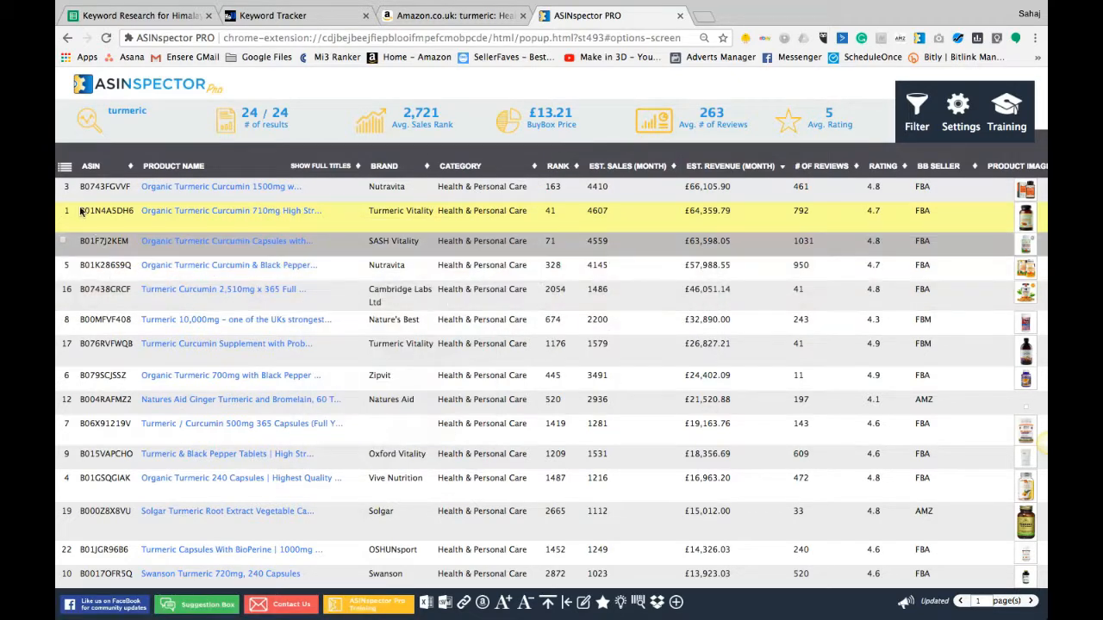
# Select the five products with the highest estimated revenue and check their product images for relevance.
pyautogui.click(67, 175)
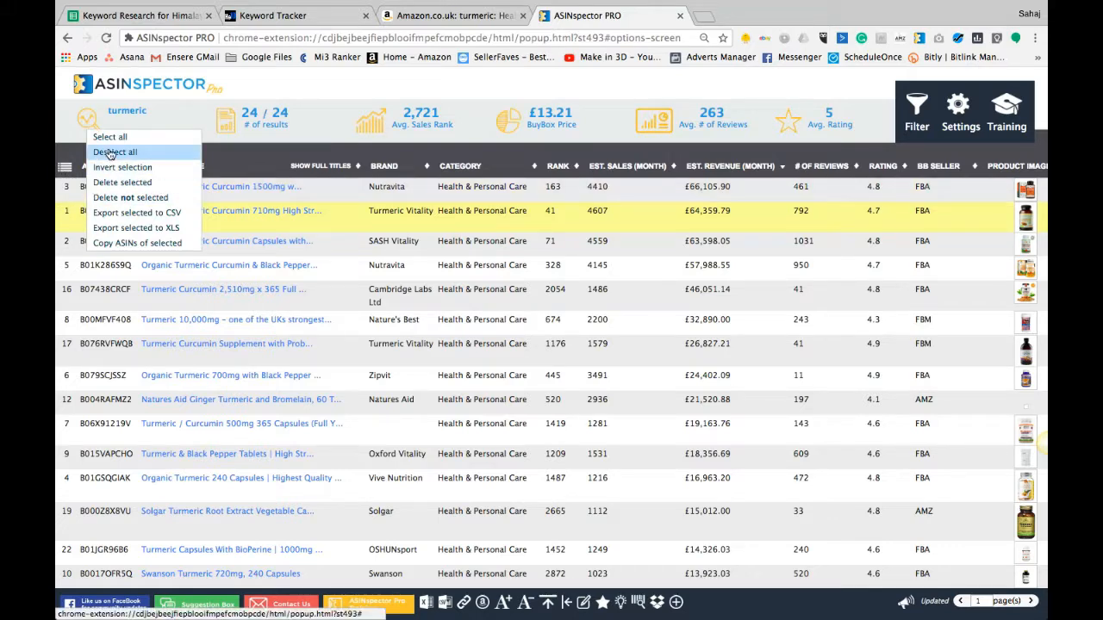
pyautogui.click(63, 186)
pyautogui.click(63, 213)
pyautogui.click(63, 244)
pyautogui.click(63, 264)
pyautogui.click(65, 291)
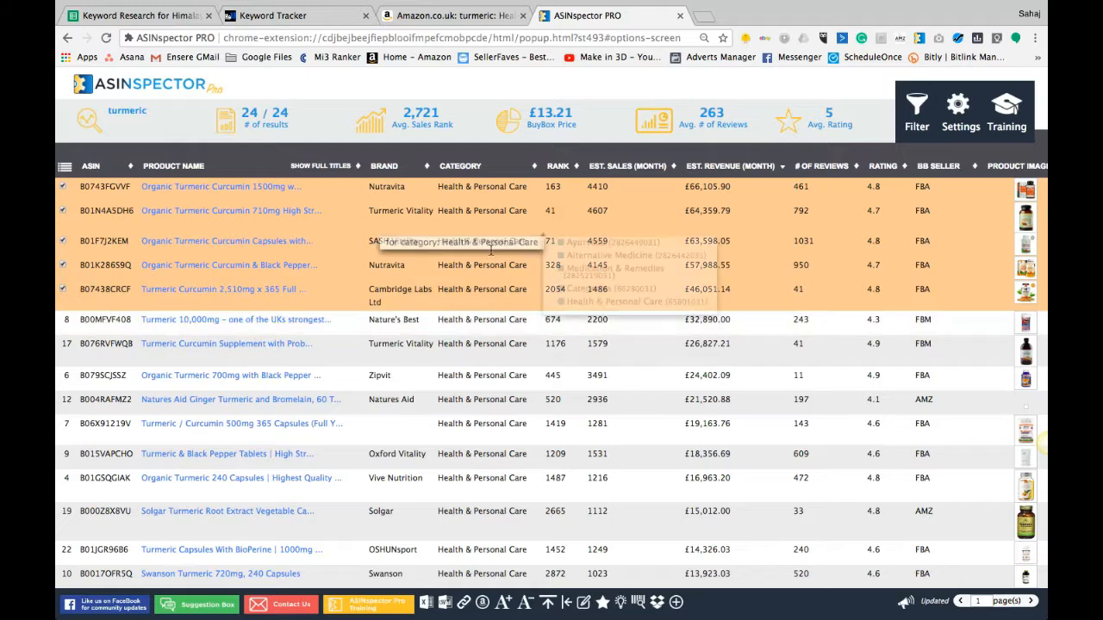
pyautogui.hscroll(10, 709, 236)
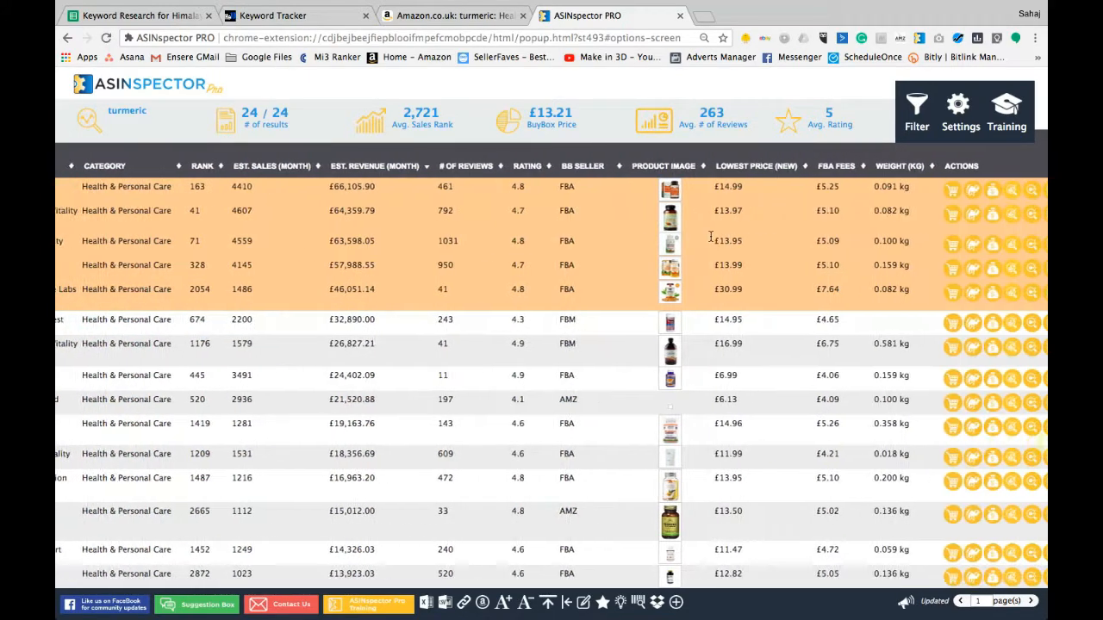
pyautogui.moveTo(659, 196)
pyautogui.moveTo(649, 291)
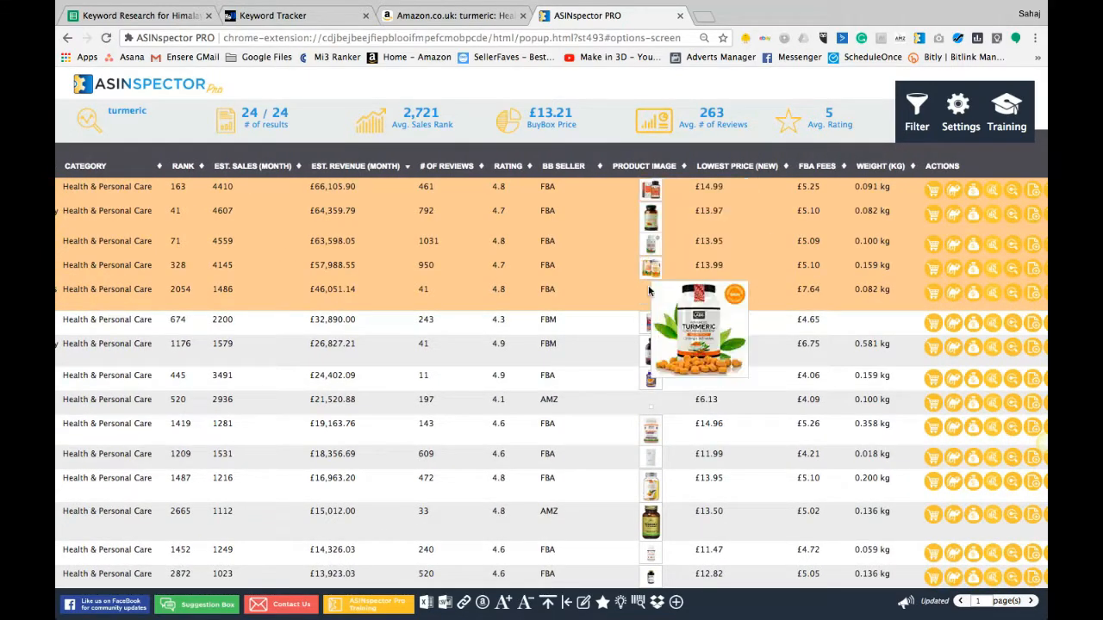
pyautogui.hscroll(-10, 645, 209)
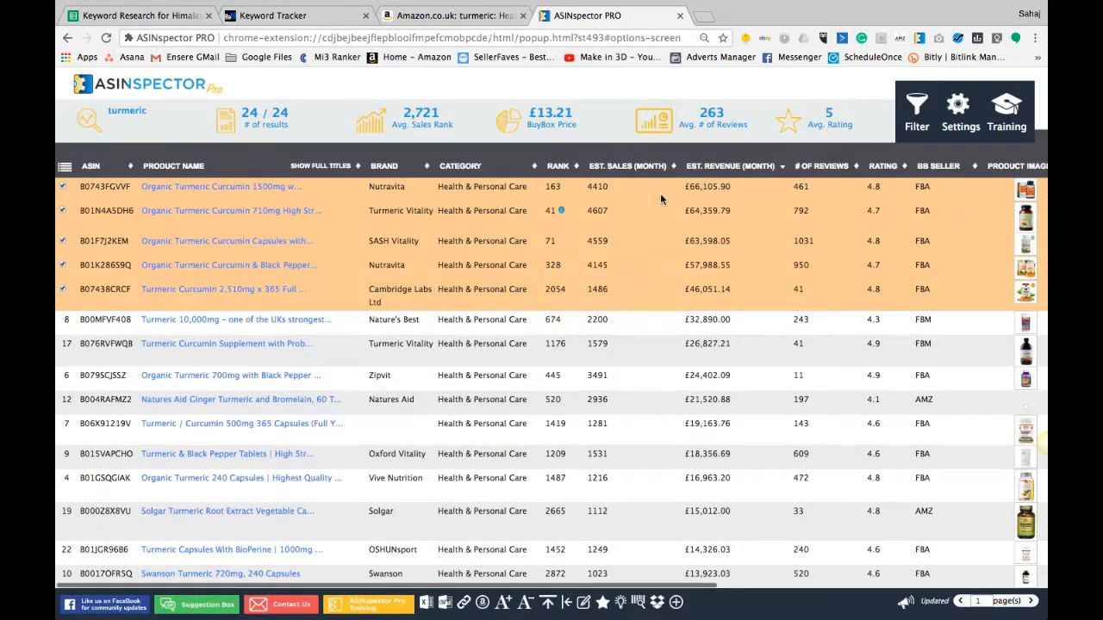
# Try to export the five selected products to XLS, and return to the product table.
pyautogui.click(64, 167)
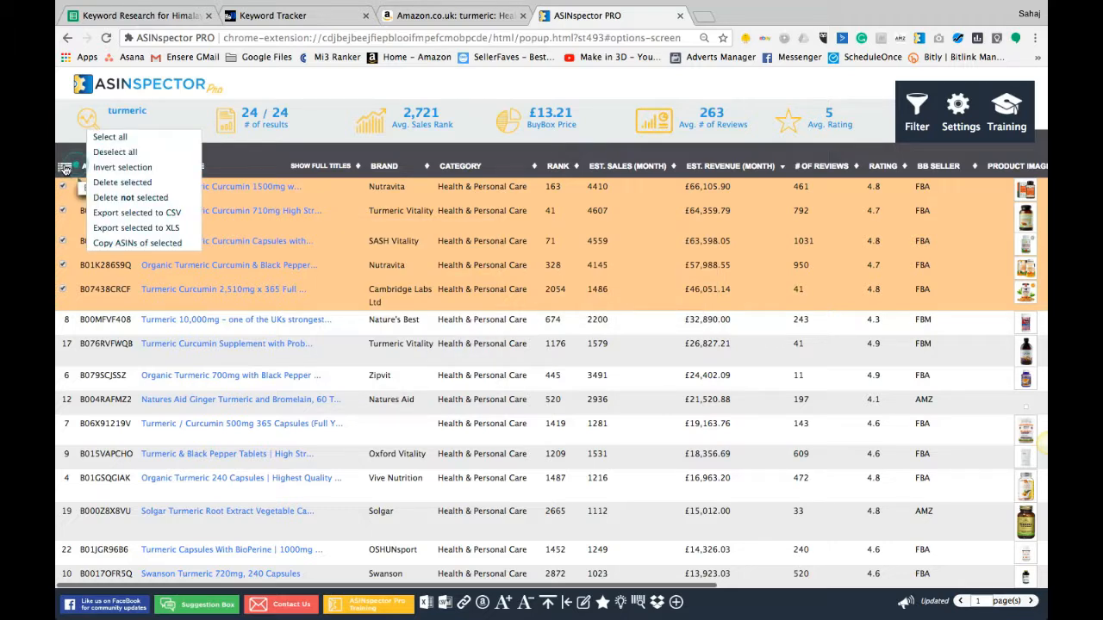
pyautogui.click(131, 228)
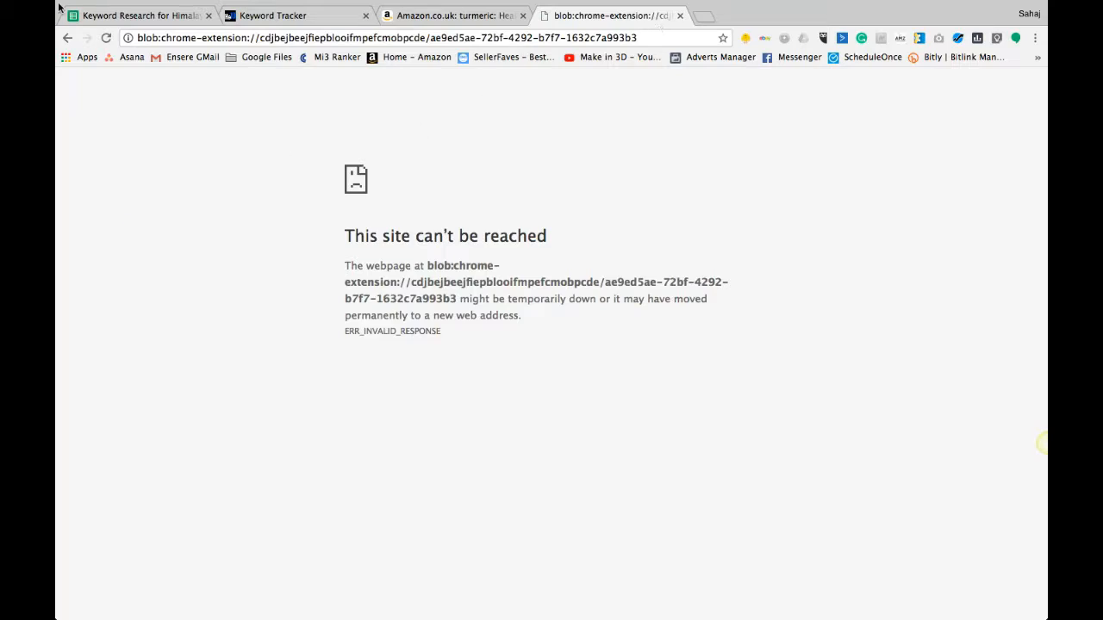
pyautogui.click(67, 38)
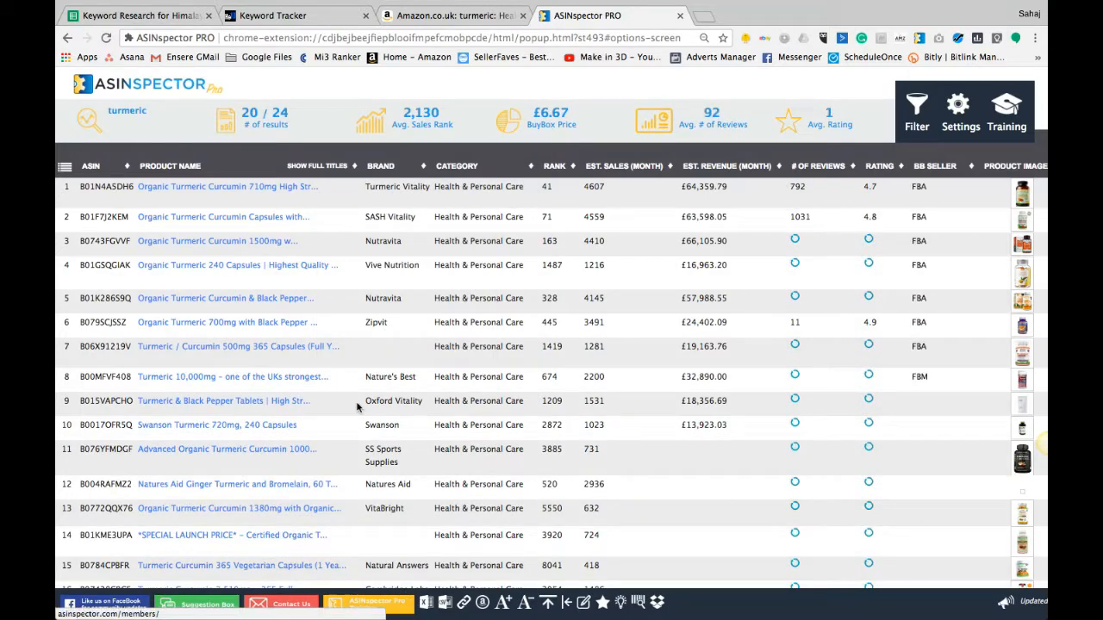
# Sort the reloaded table by estimated monthly revenue, highest first, and reselect the five top-earning products.
pyautogui.click(735, 169)
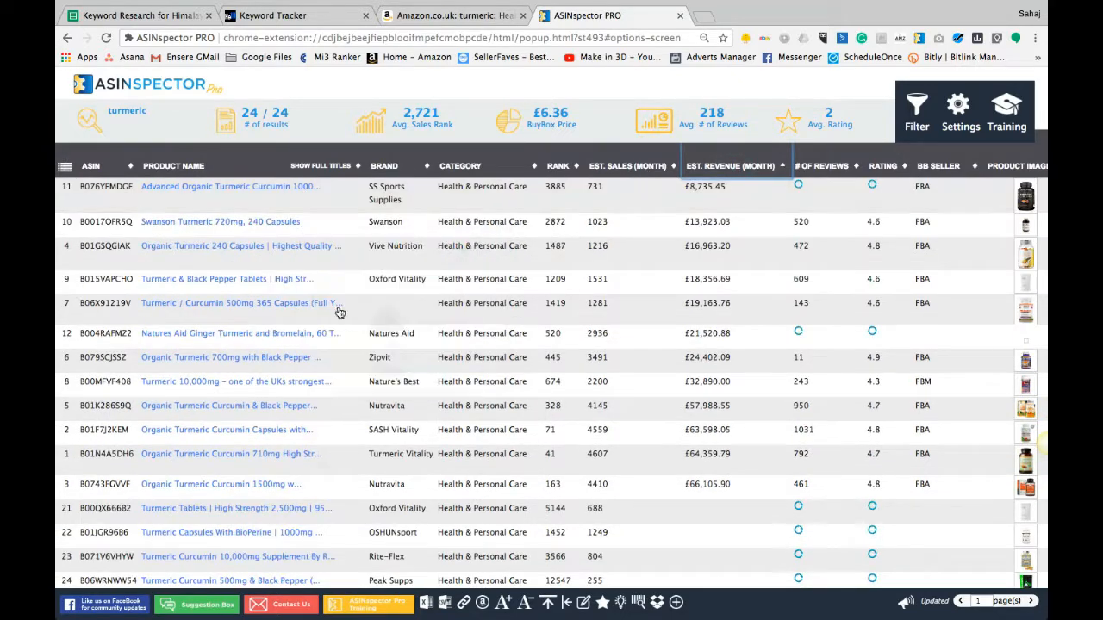
pyautogui.click(726, 164)
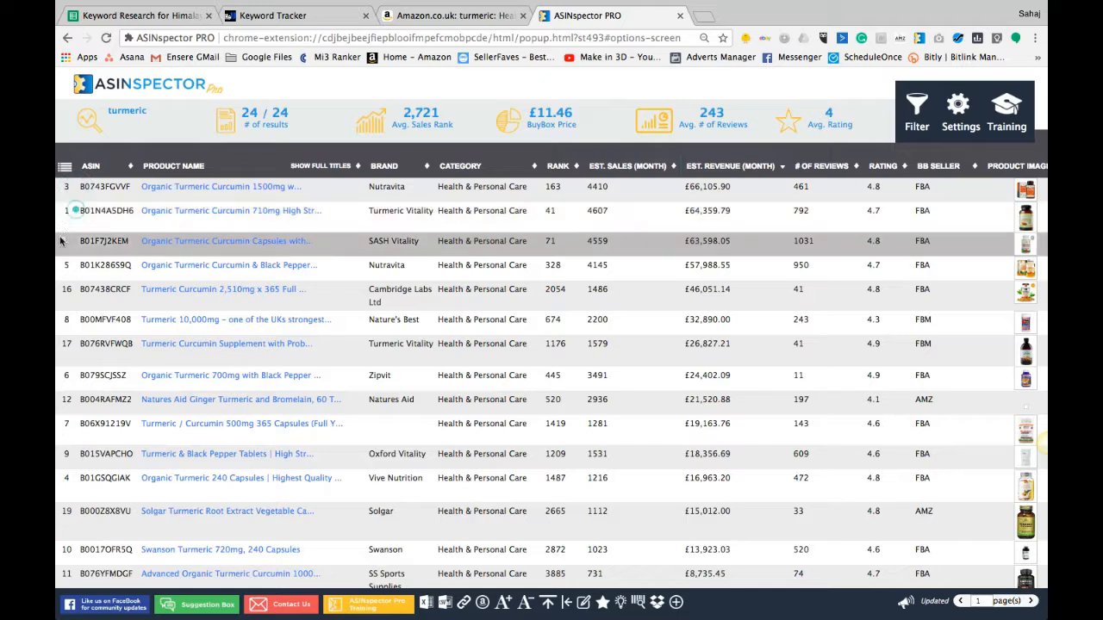
pyautogui.click(64, 187)
pyautogui.click(63, 211)
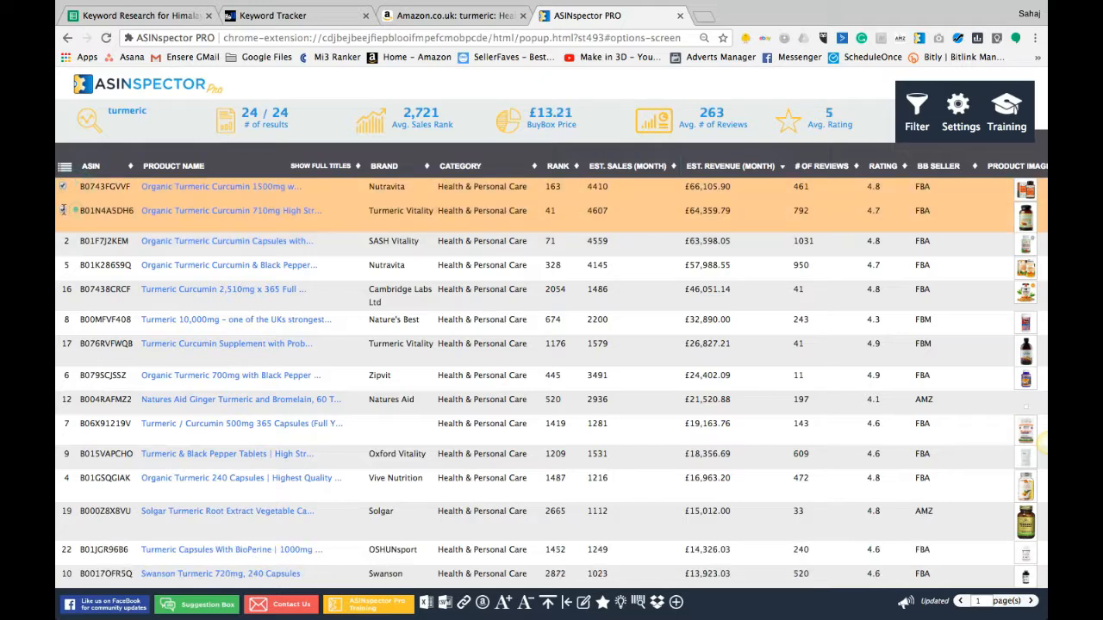
pyautogui.click(63, 258)
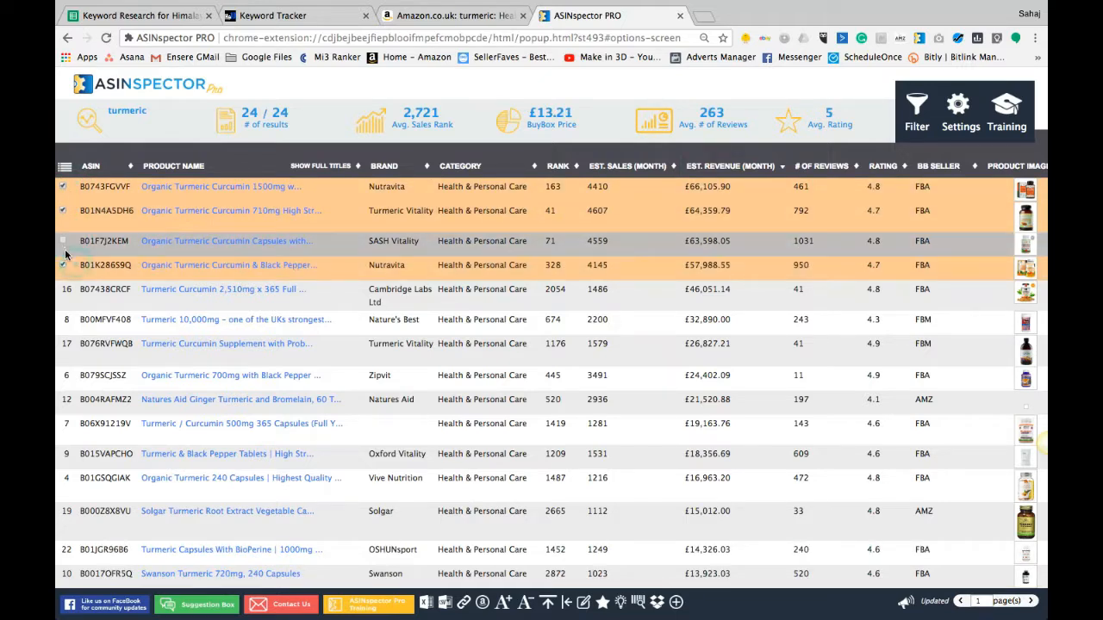
pyautogui.click(64, 245)
pyautogui.click(65, 293)
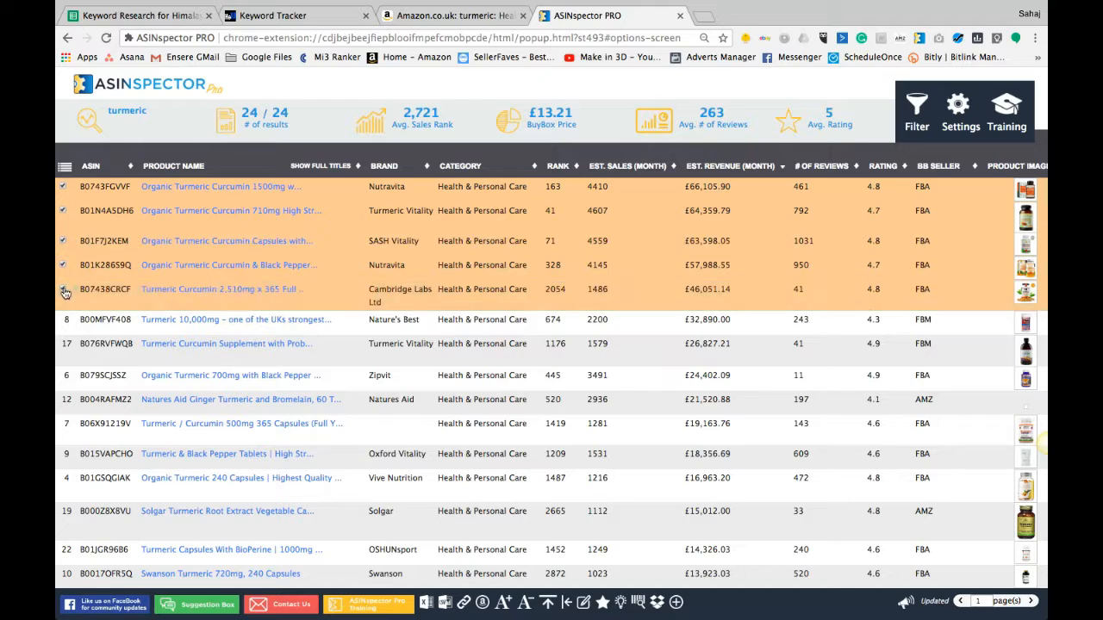
pyautogui.moveTo(220, 327)
# Review the turmeric search results on Amazon UK, including the sponsored and Amazon's Choice listings.
pyautogui.click(457, 14)
pyautogui.scroll(5, 478, 83)
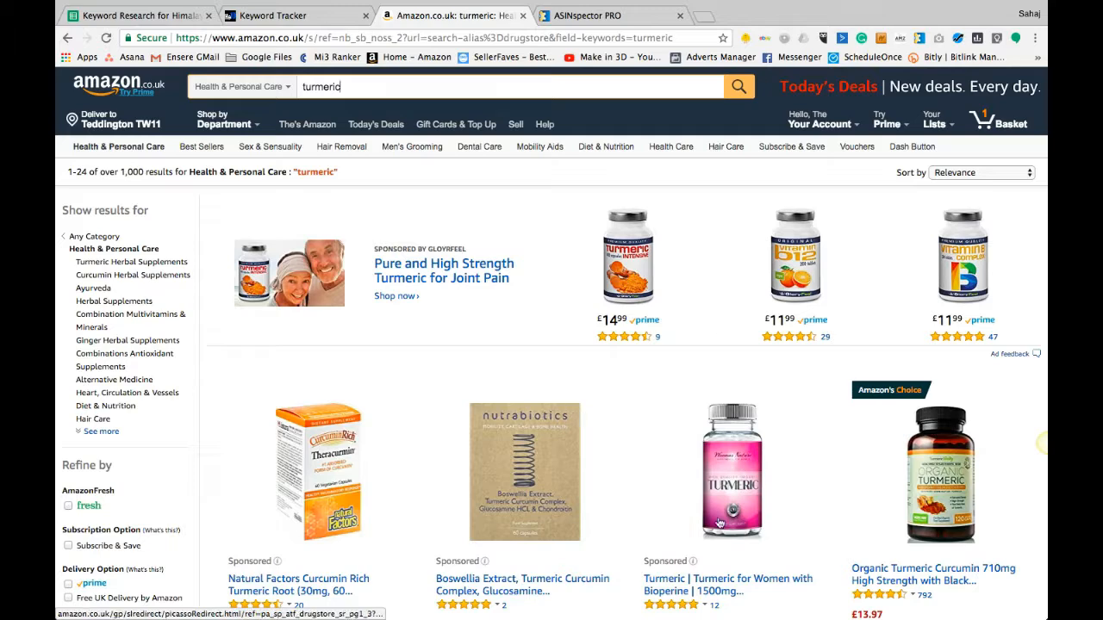
pyautogui.scroll(-3, 719, 523)
pyautogui.scroll(3, 719, 523)
pyautogui.scroll(-1, 719, 523)
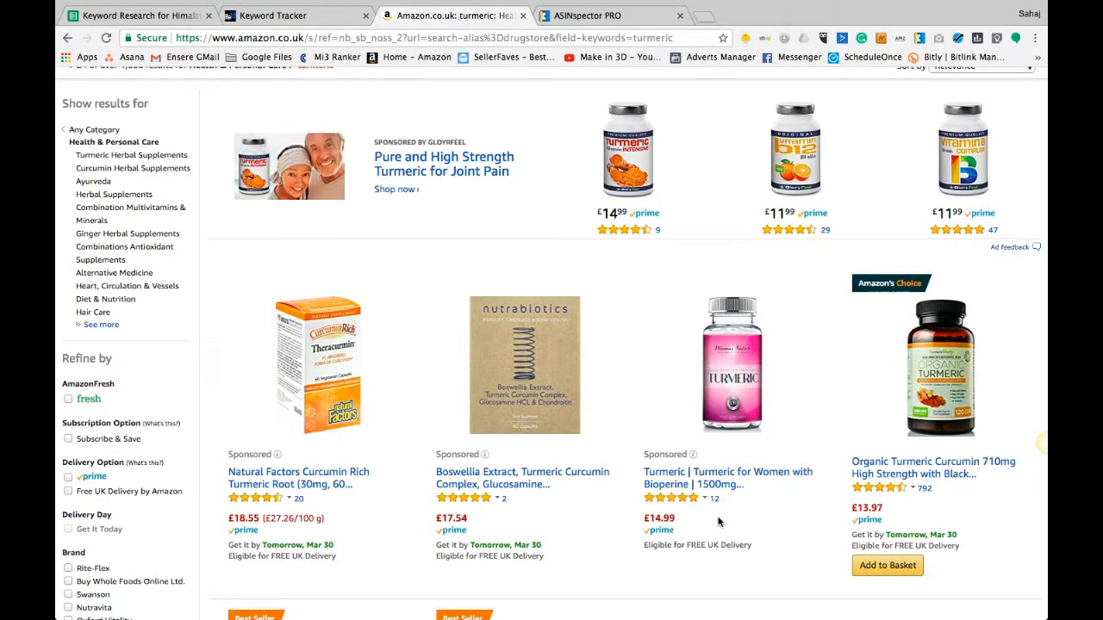
pyautogui.scroll(1, 719, 523)
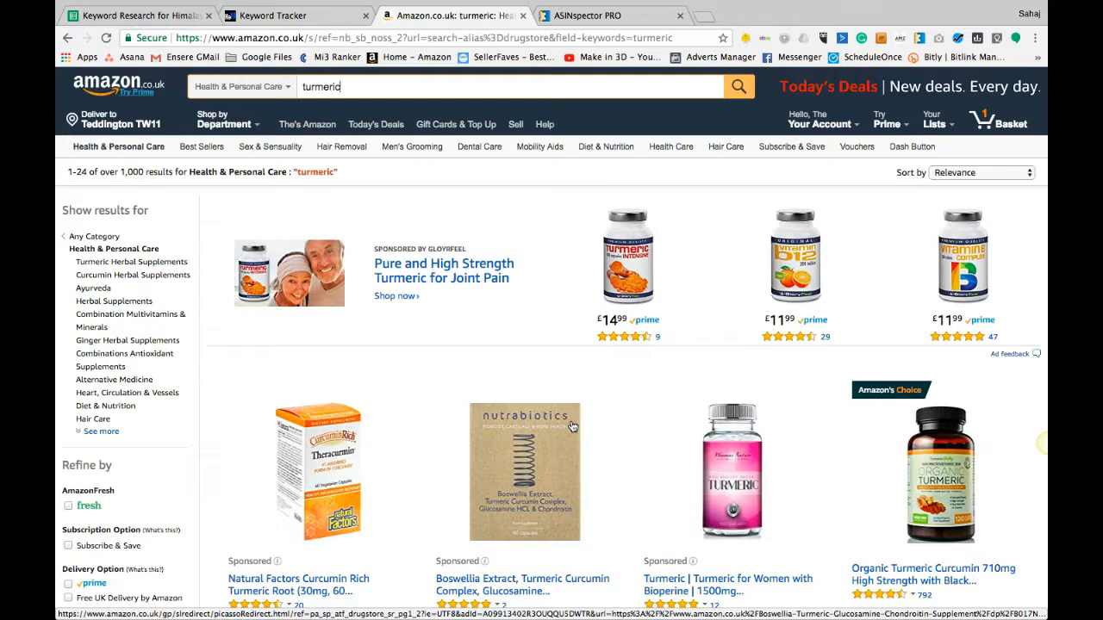
# Search Amazon's Health & Personal Care category for "turmeric" again and run ASINspector PRO on the results.
pyautogui.click(373, 87)
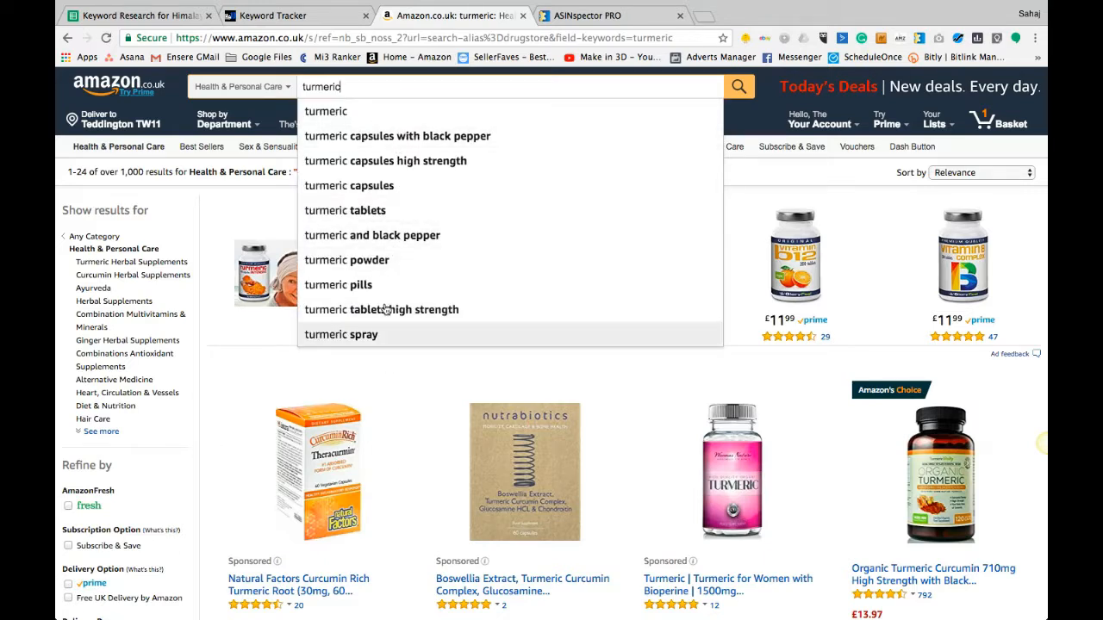
pyautogui.click(342, 112)
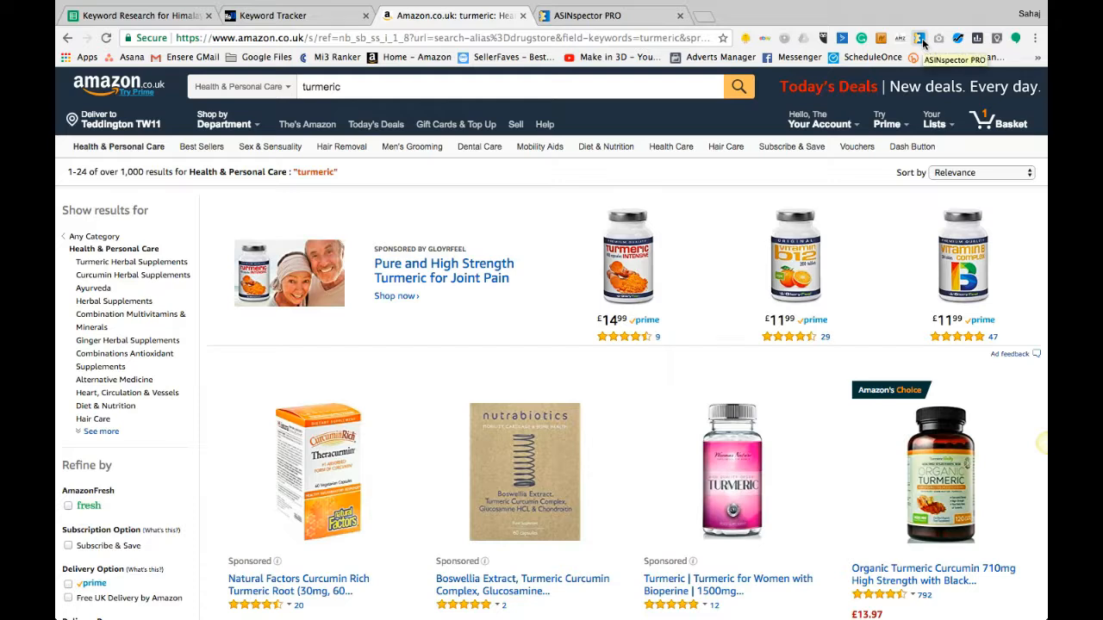
pyautogui.click(433, 82)
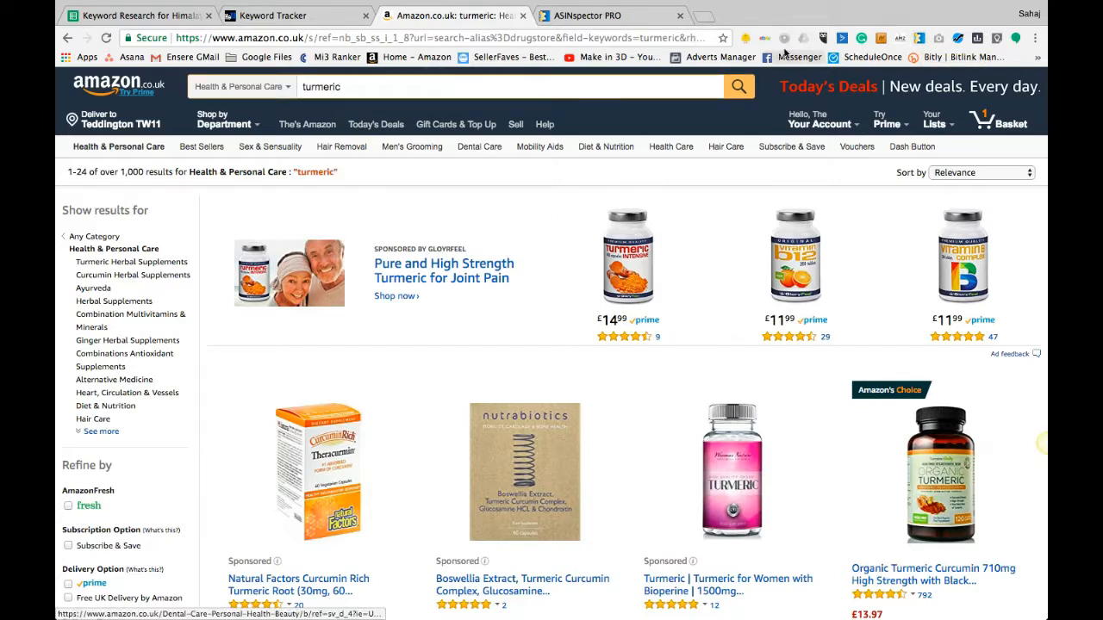
pyautogui.click(920, 38)
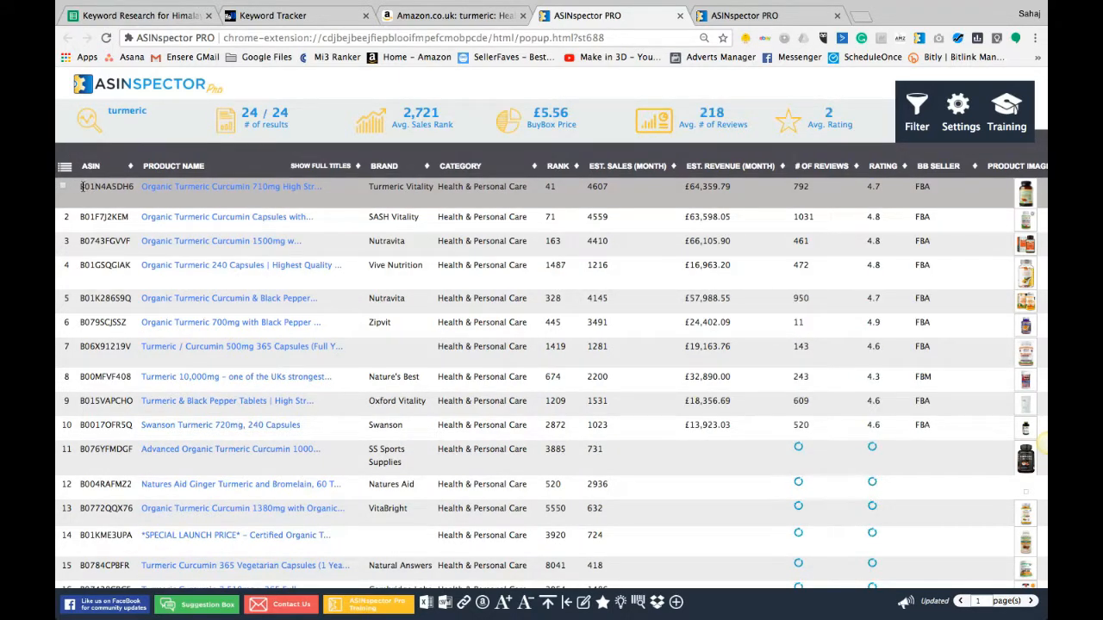
# Preview the titles and images of the first five products in the new ASINspector PRO table.
pyautogui.click(483, 16)
pyautogui.click(607, 15)
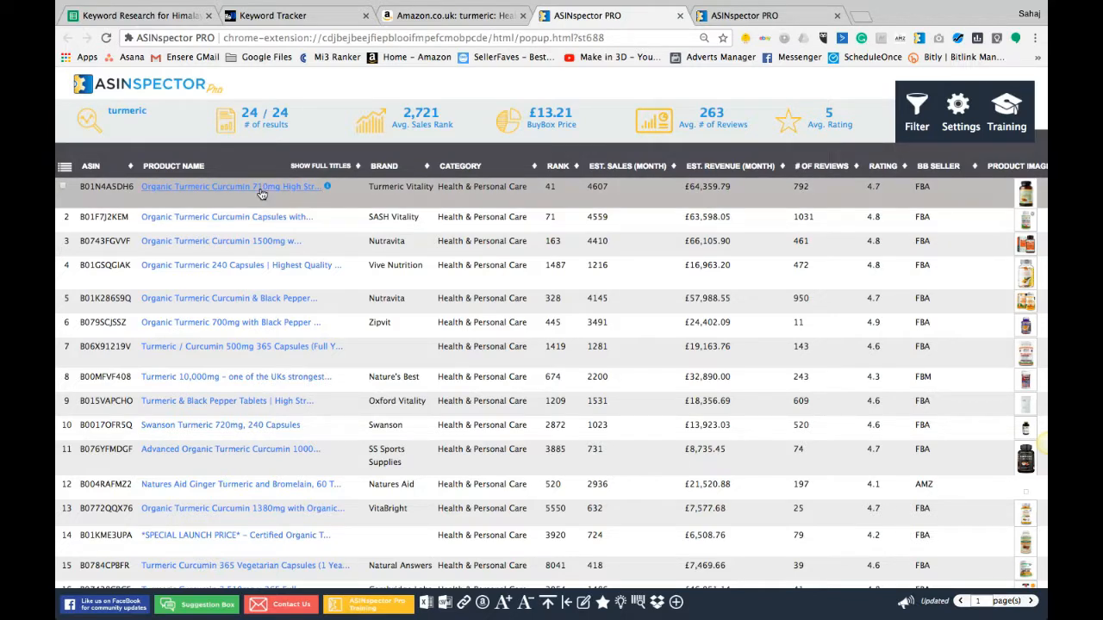
pyautogui.moveTo(262, 191)
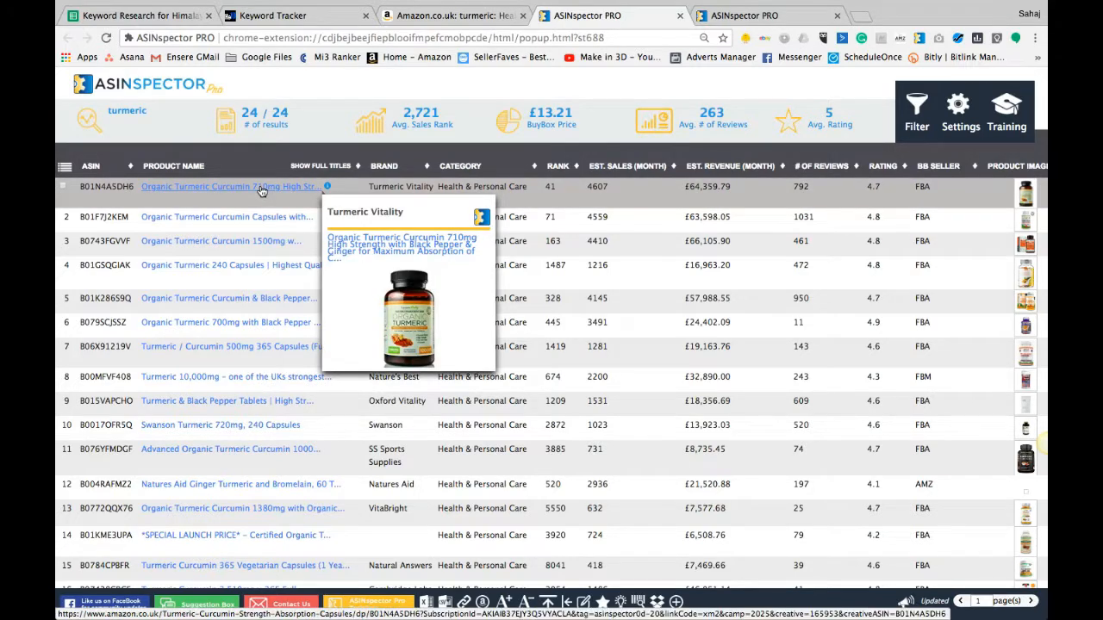
pyautogui.moveTo(224, 220)
pyautogui.moveTo(216, 247)
pyautogui.moveTo(217, 268)
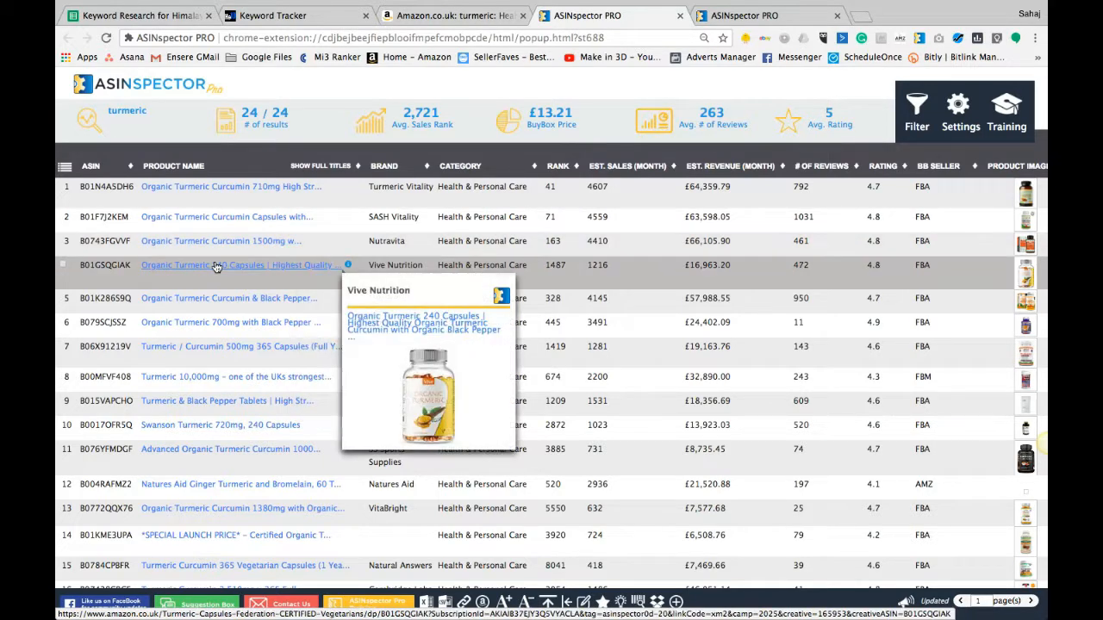
pyautogui.moveTo(221, 300)
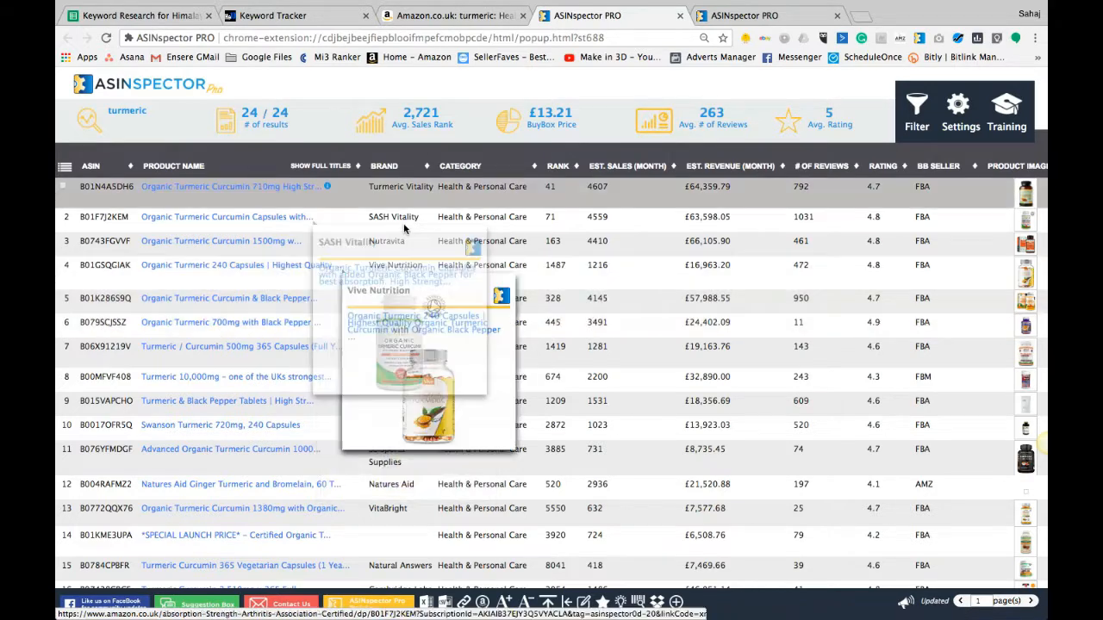
# Sort the new product table by estimated monthly revenue, highest first, and check the top five products' revenue and previews.
pyautogui.click(718, 168)
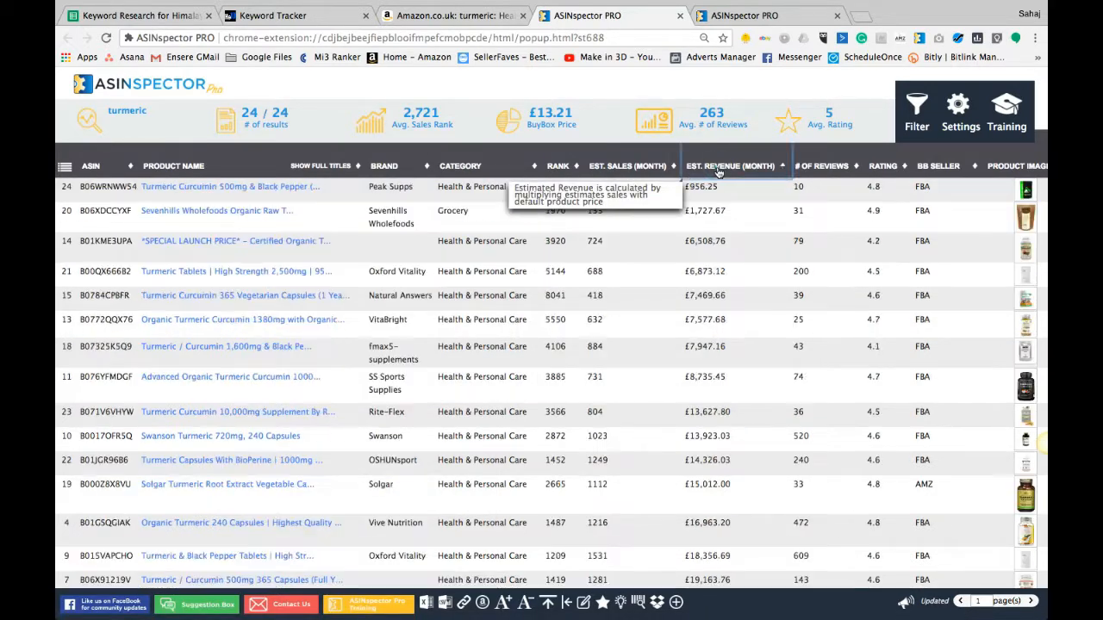
pyautogui.click(717, 168)
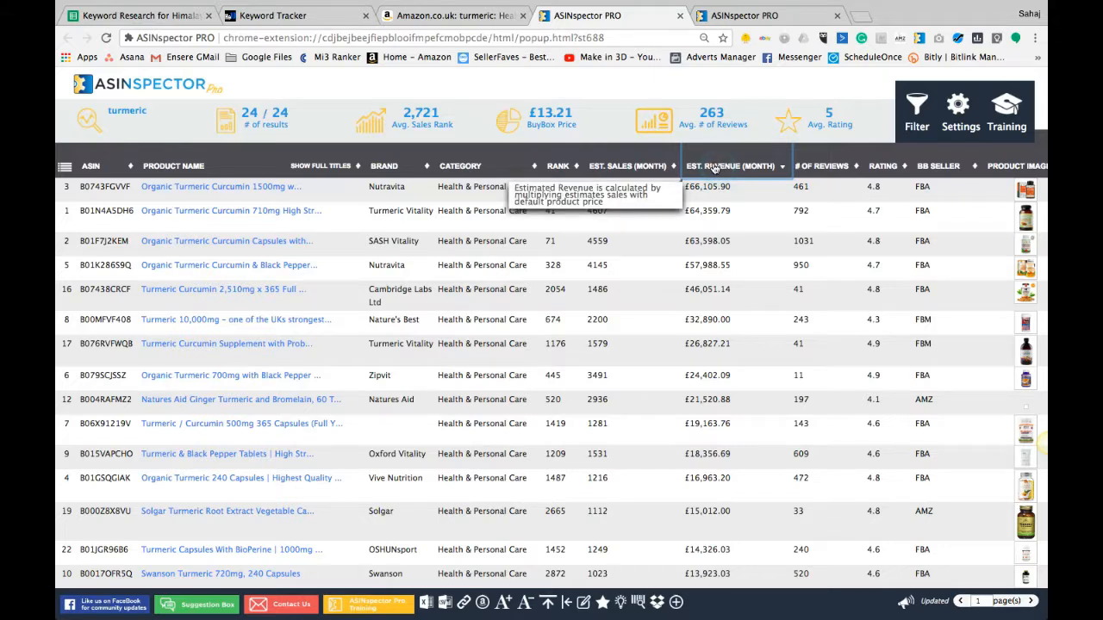
pyautogui.moveTo(685, 186); pyautogui.dragTo(733, 296)
pyautogui.click(733, 296)
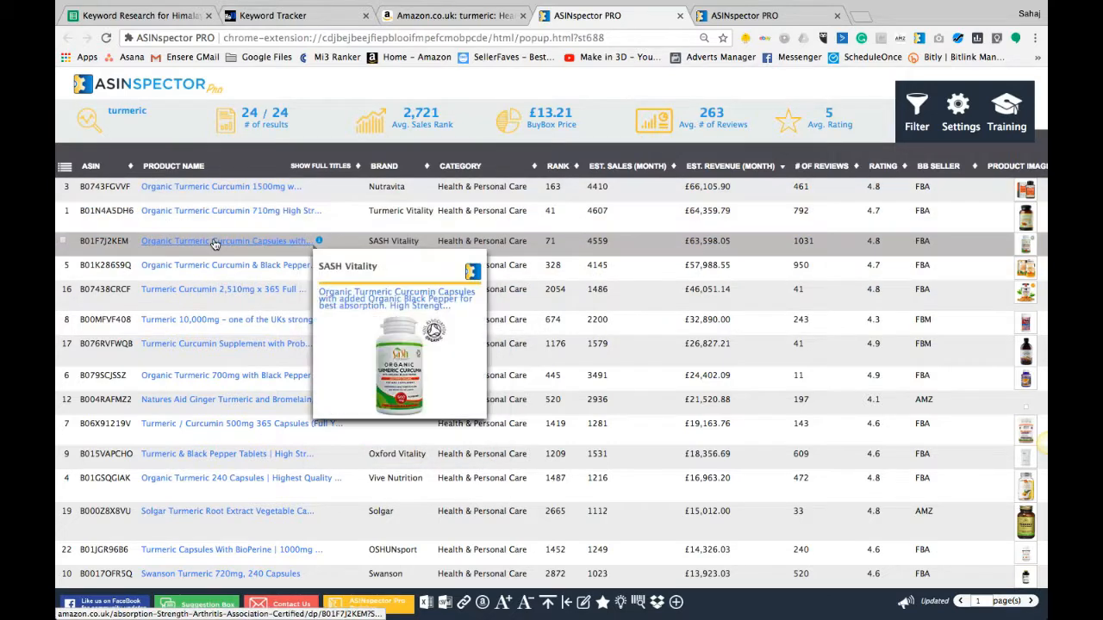
pyautogui.moveTo(216, 290)
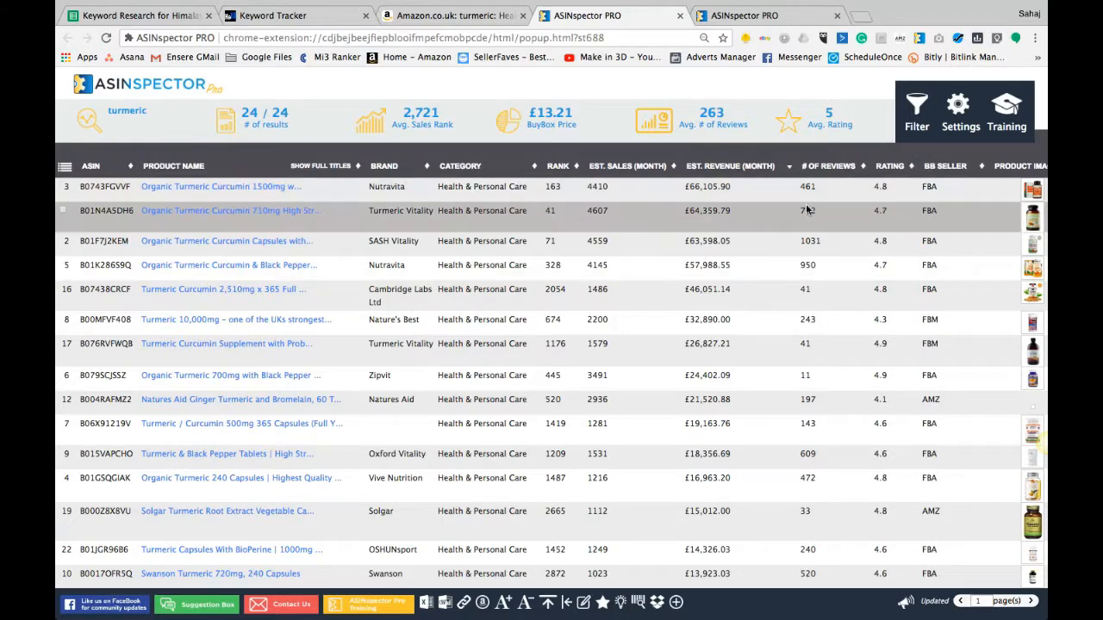
# Compare the review counts of the top products, and check the rank and preview of the Nature's Best Turmeric 10,000mg product.
pyautogui.moveTo(809, 241); pyautogui.dragTo(816, 266)
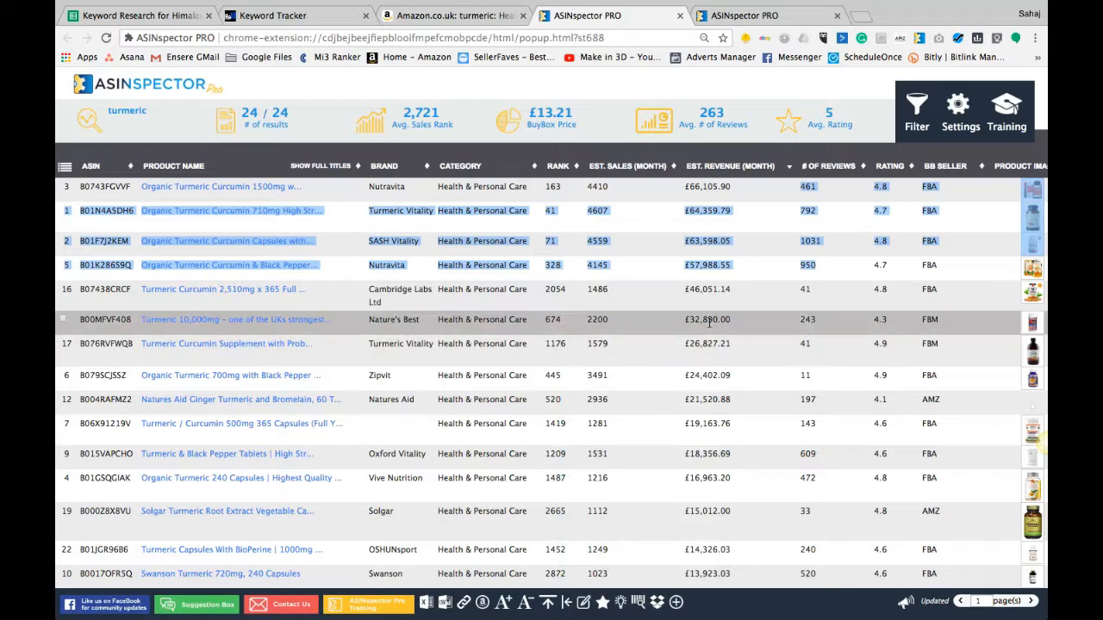
pyautogui.click(548, 321)
pyautogui.doubleClick(560, 320)
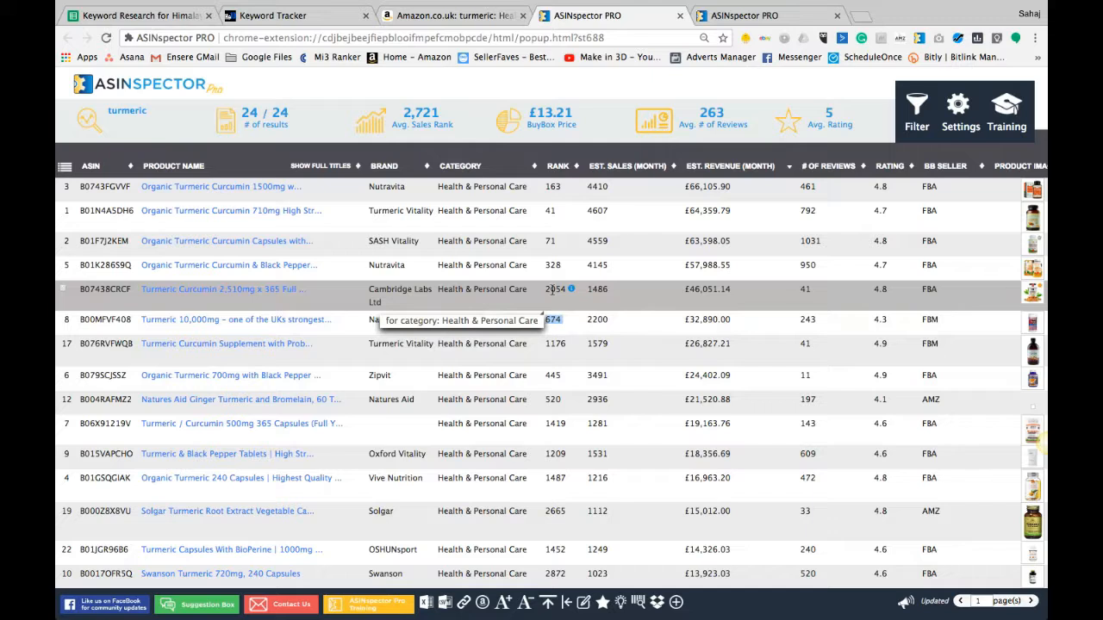
pyautogui.moveTo(277, 321)
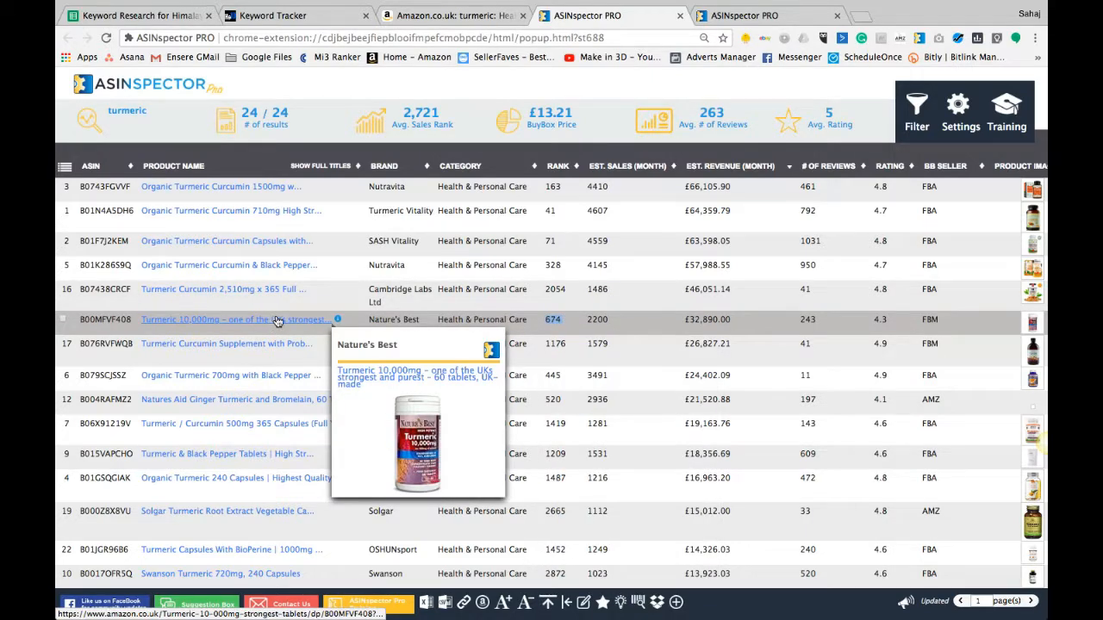
# Select the five products with the highest estimated revenue in the newly generated table, from B0743FGVVF to B07438CRCF.
pyautogui.click(63, 186)
pyautogui.click(63, 210)
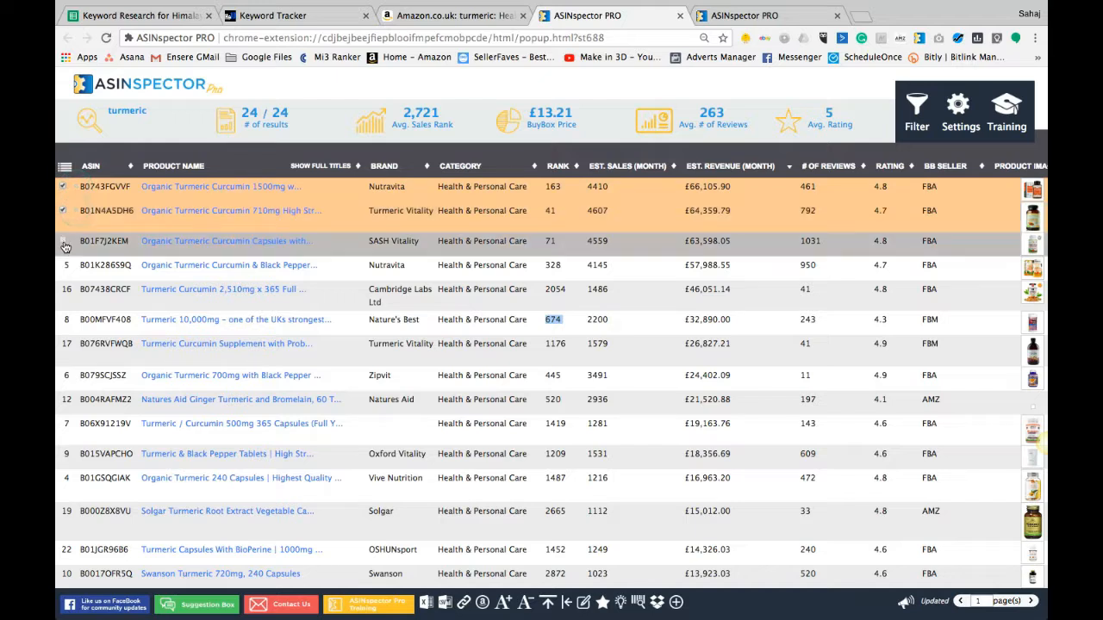
pyautogui.click(63, 241)
pyautogui.click(64, 268)
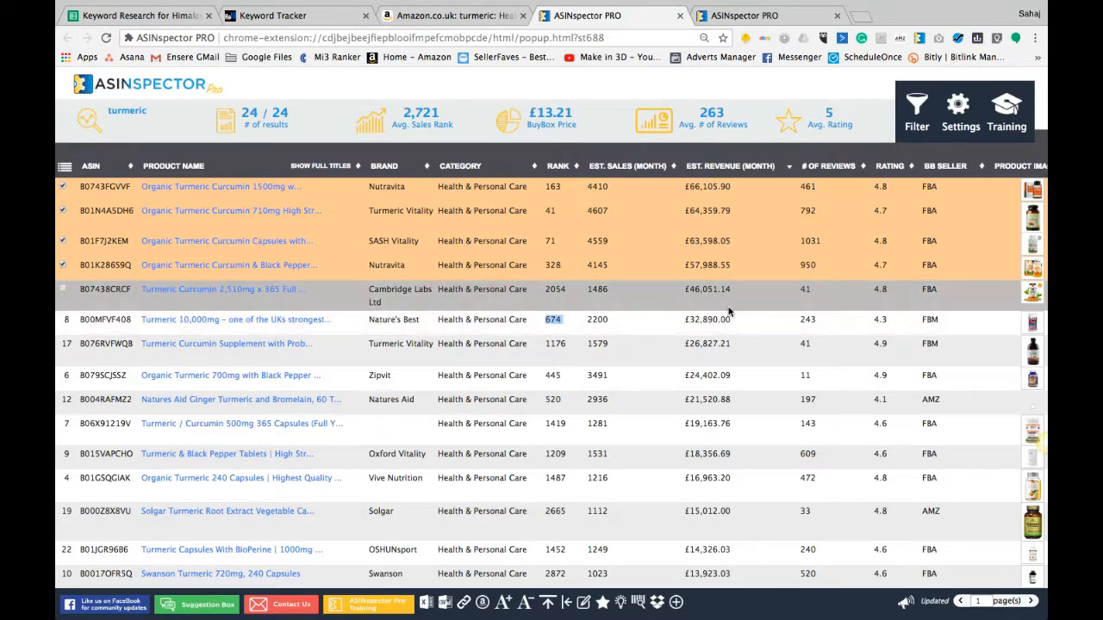
pyautogui.click(64, 293)
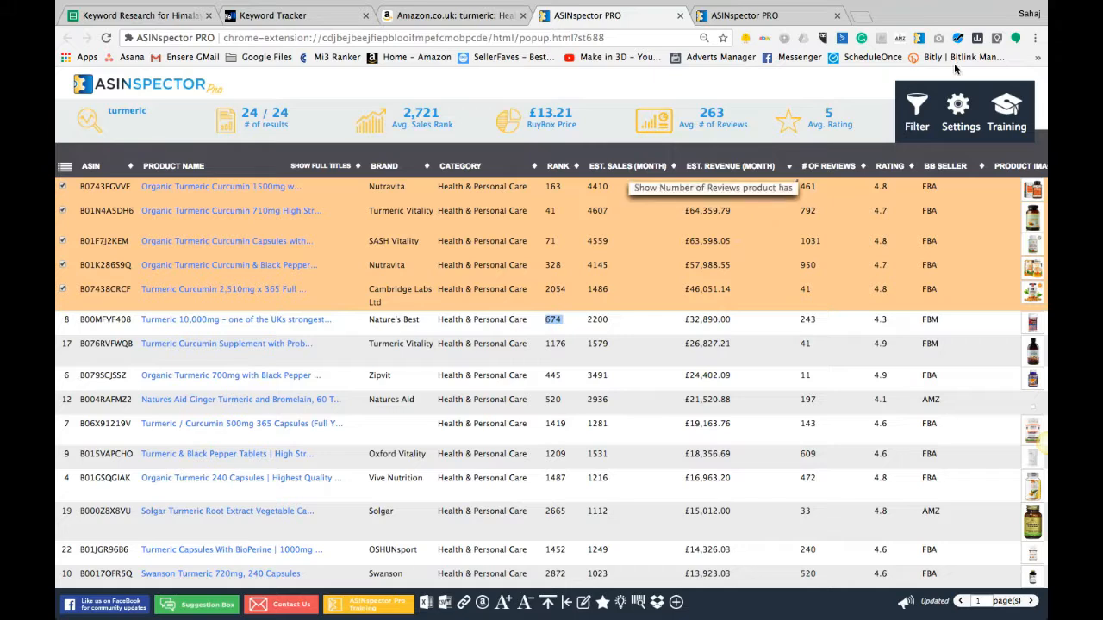
# Review the column display options in the ASINspector settings and return to the product table.
pyautogui.click(926, 98)
pyautogui.click(928, 97)
pyautogui.click(946, 104)
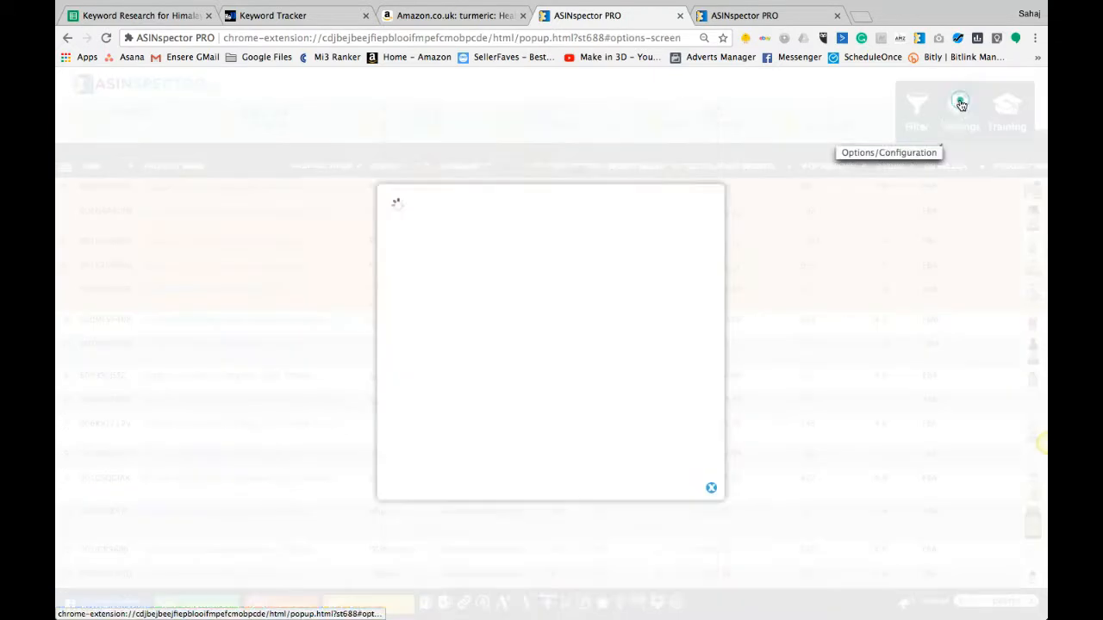
pyautogui.scroll(-5, 552, 379)
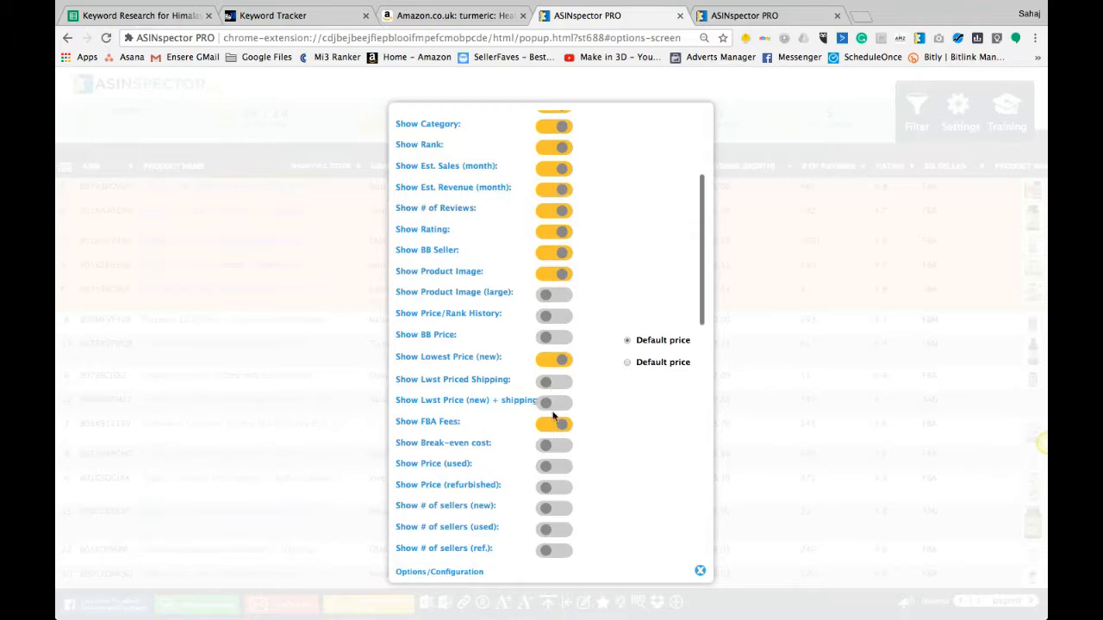
pyautogui.scroll(-3, 554, 416)
pyautogui.click(852, 362)
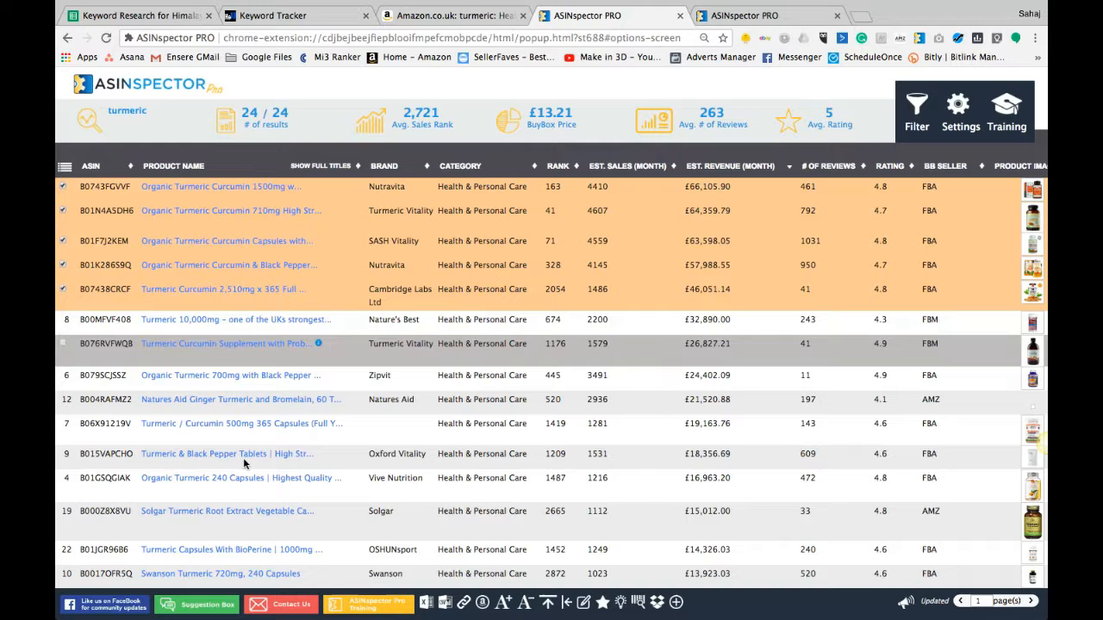
# Export the product data to CSV and open the downloaded data (2).csv in Excel, dismissing the installation alert.
pyautogui.click(444, 604)
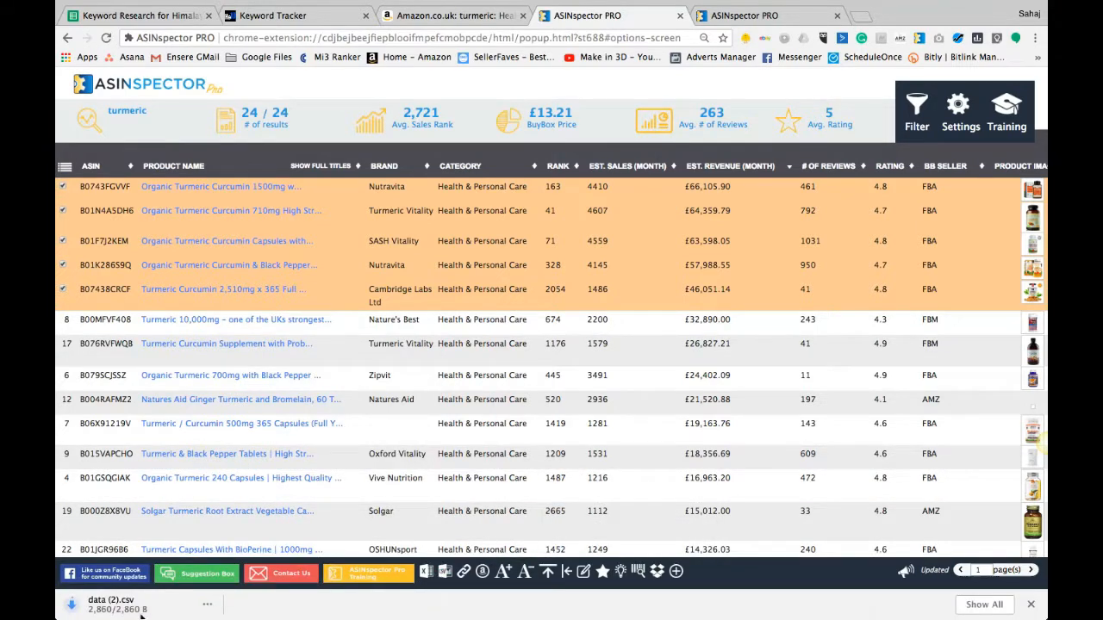
pyautogui.doubleClick(131, 602)
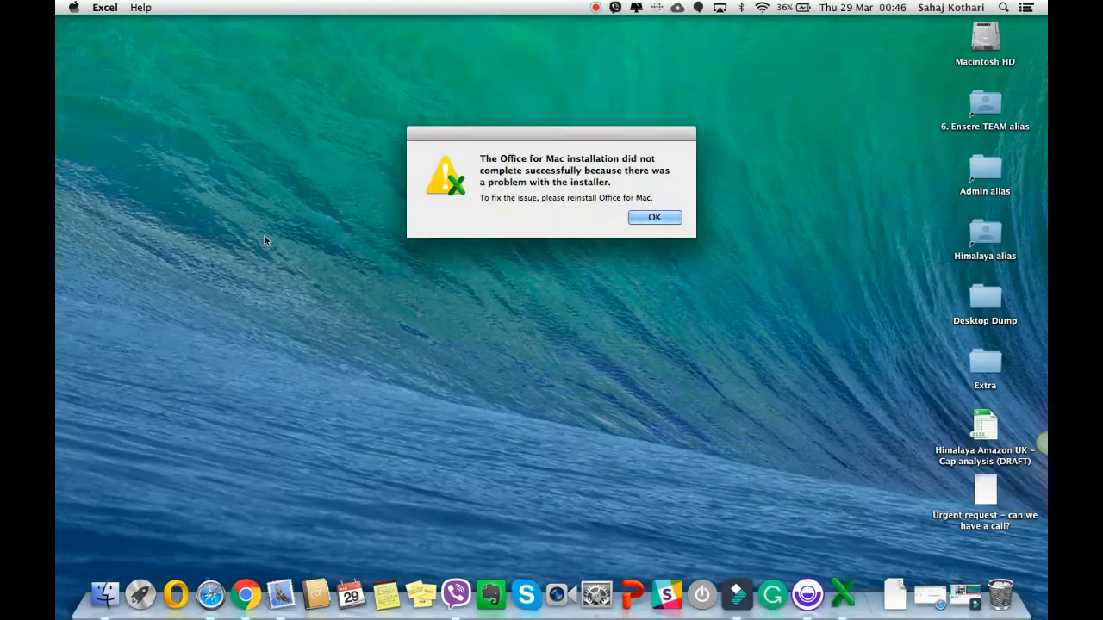
pyautogui.click(652, 216)
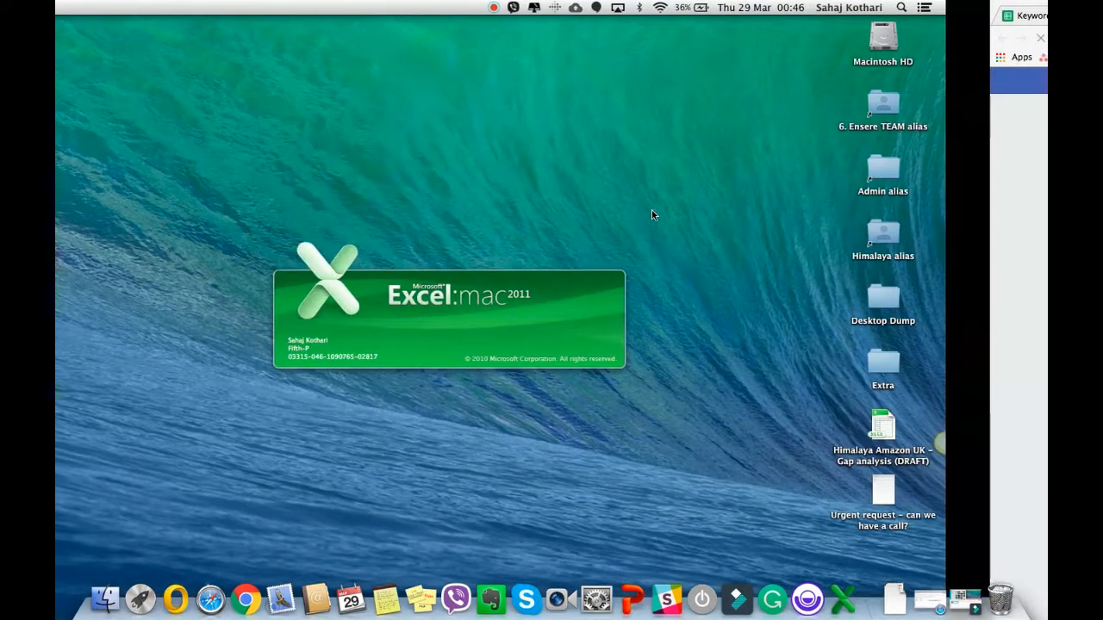
# Switch back to ASINspector PRO in the browser, export the selected products again, and open data (3).csv in Excel.
pyautogui.hotkey('ctrl', 'Right')
pyautogui.hotkey('ctrl', 'Right')
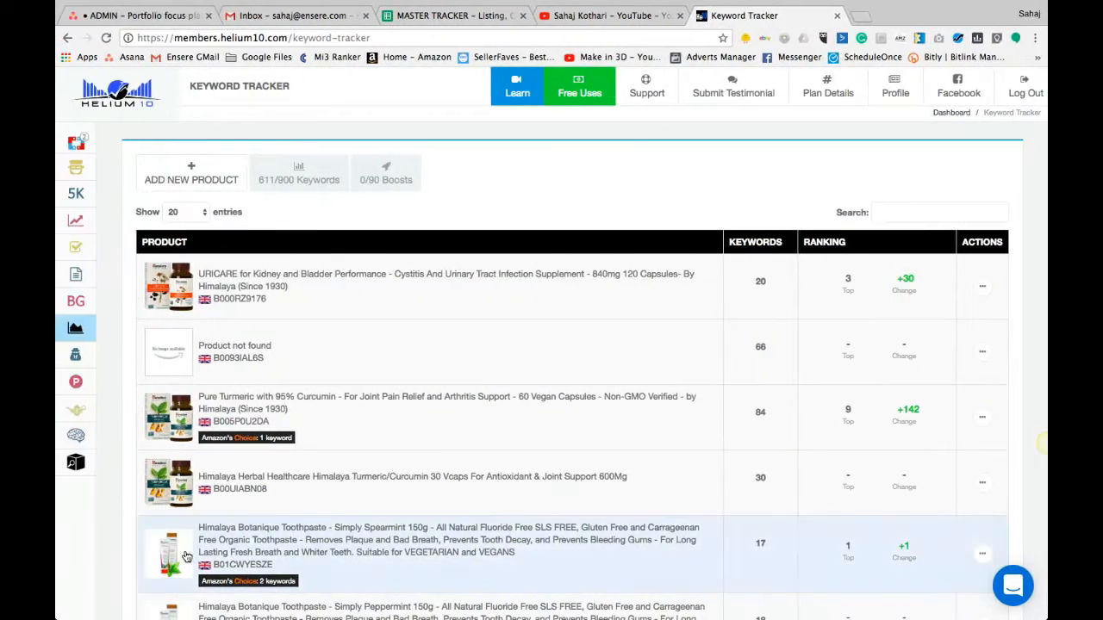
pyautogui.hotkey('ctrl', 'Left')
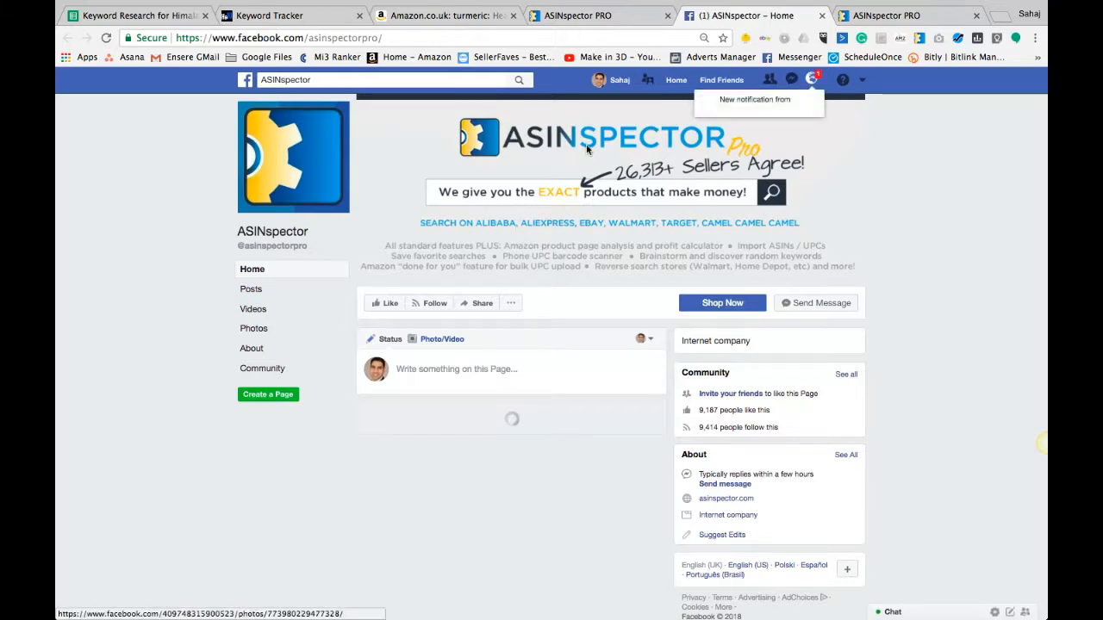
pyautogui.click(586, 15)
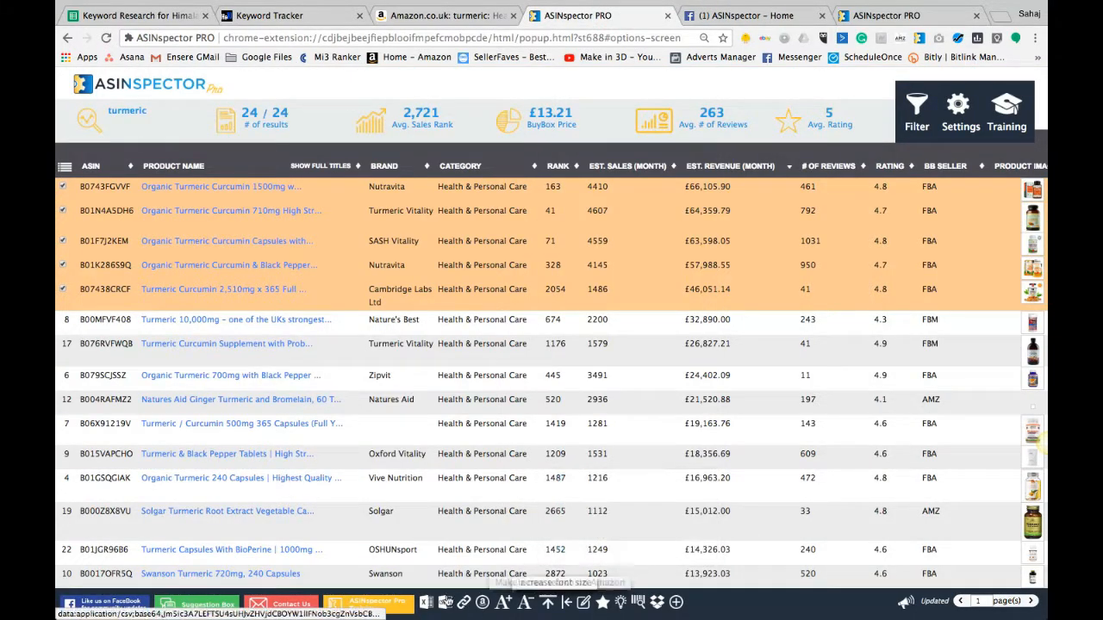
pyautogui.click(445, 604)
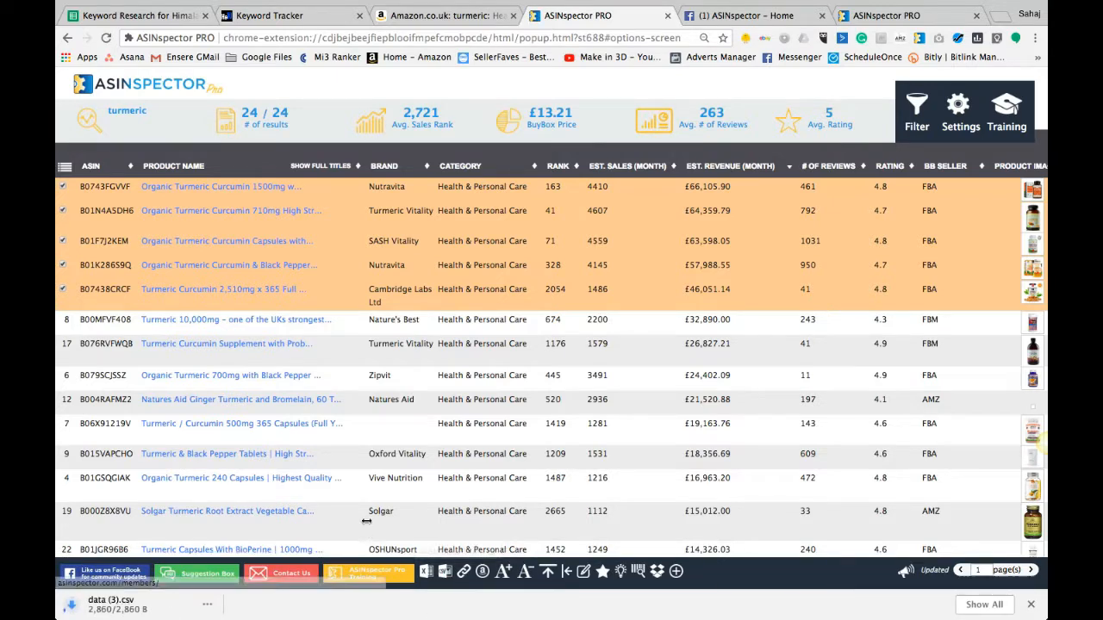
pyautogui.click(136, 607)
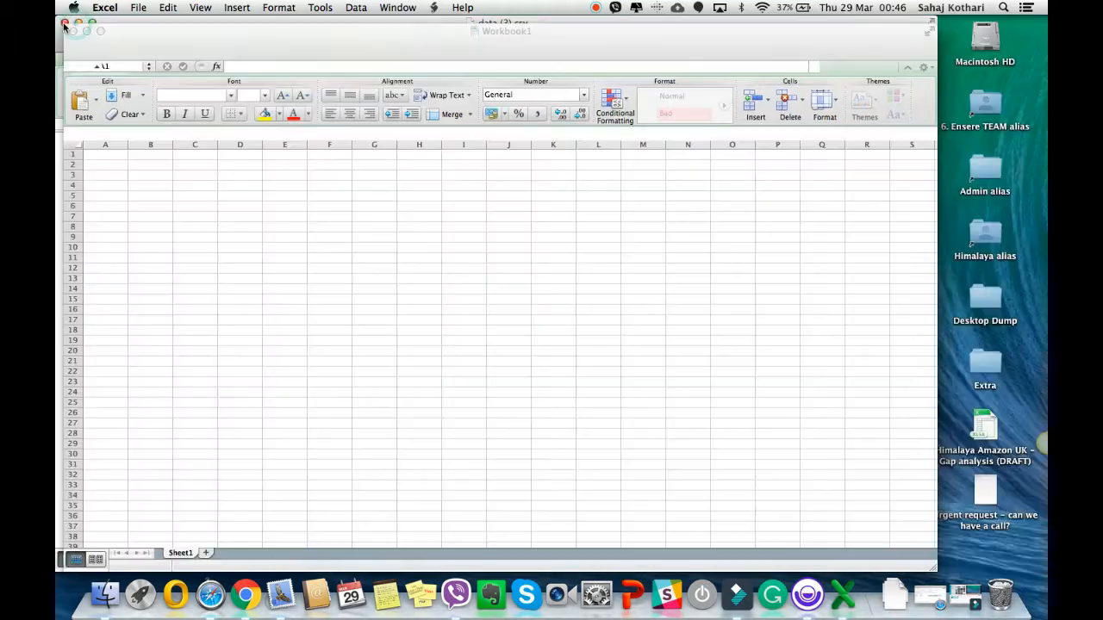
pyautogui.click(193, 226)
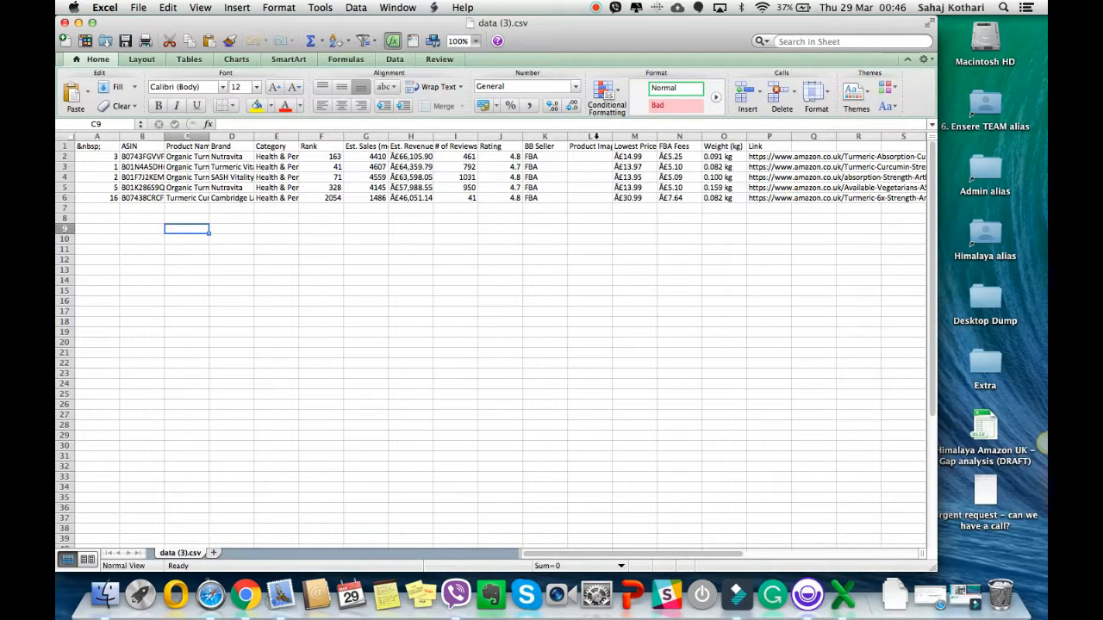
# Copy the ASIN through Weight columns of data (3).csv into the Top Competitors table of the Google Sheets tab TEST - Turmeric USDA.
pyautogui.moveTo(723, 146); pyautogui.dragTo(129, 196)
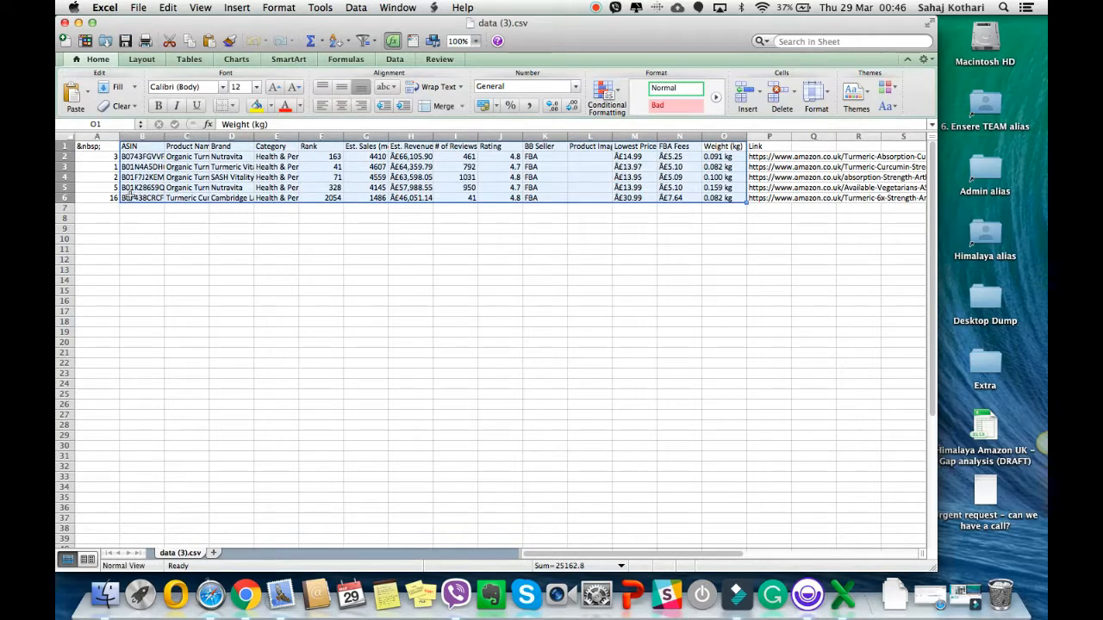
pyautogui.press('super+c')
pyautogui.hotkey('ctrl', 'Right')
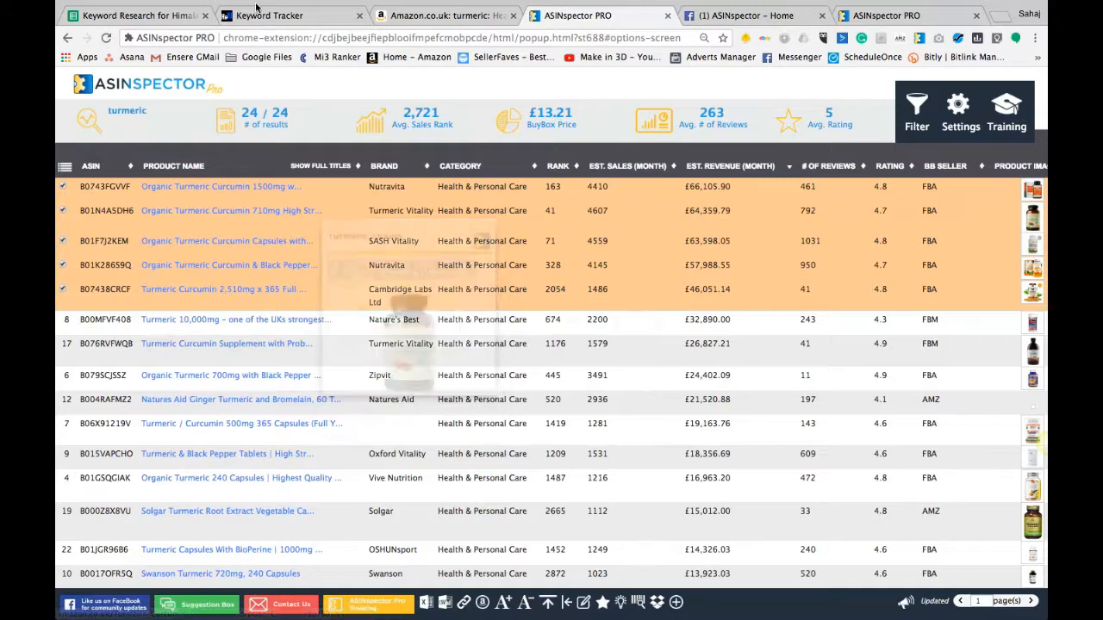
pyautogui.click(153, 19)
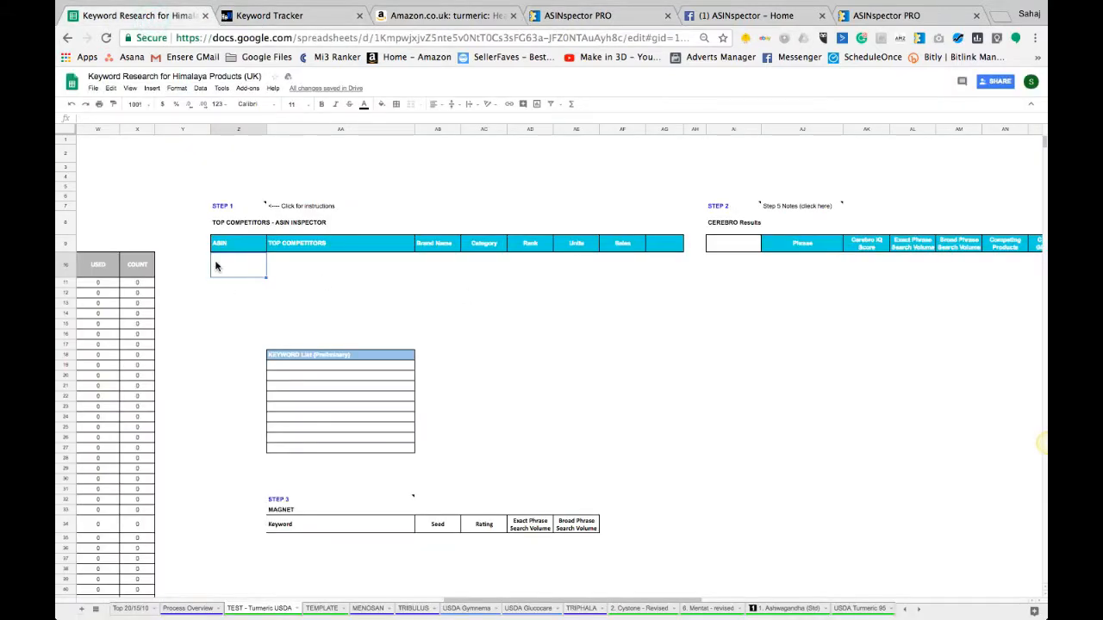
pyautogui.press('super+v')
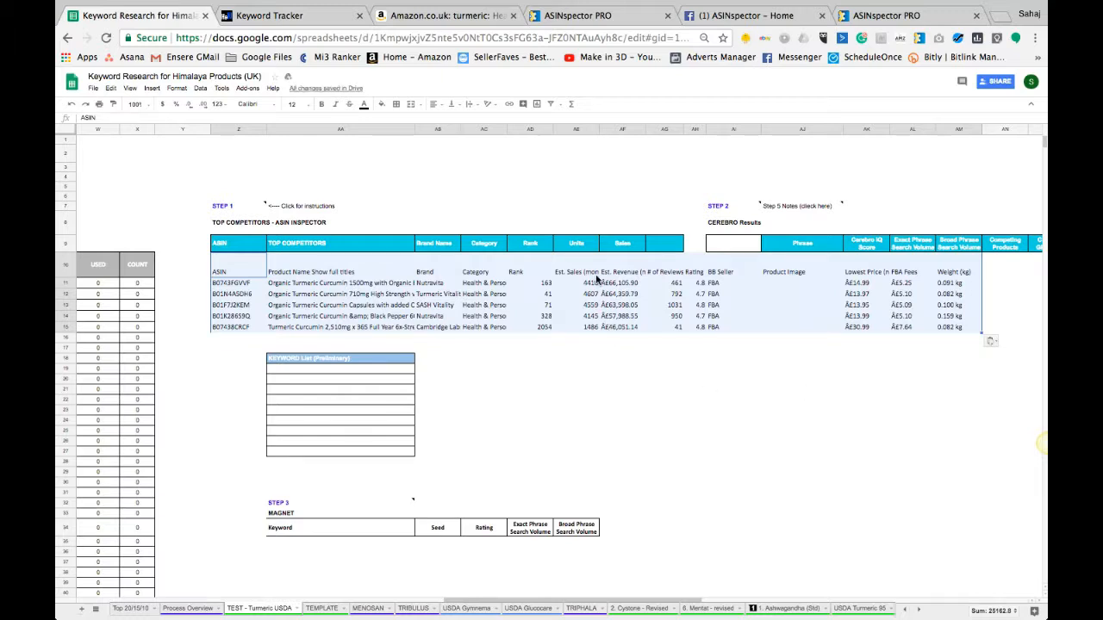
# Delete the surplus pasted data from the Rating column through the Weight column beside the Top Competitors table.
pyautogui.click(696, 349)
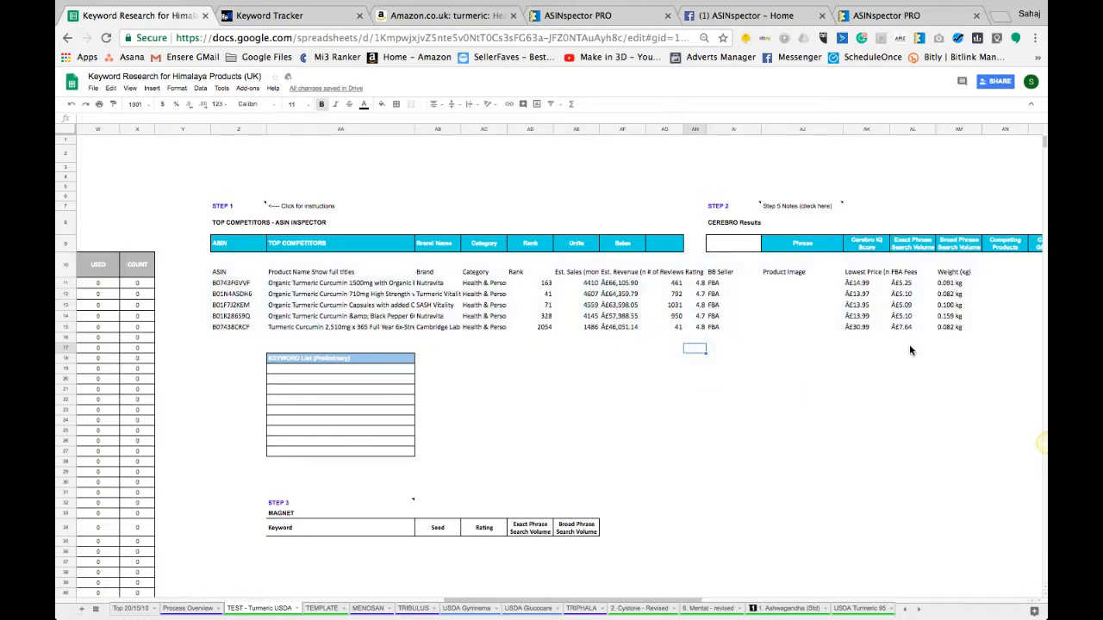
pyautogui.click(912, 348)
pyautogui.moveTo(971, 276); pyautogui.dragTo(703, 338)
pyautogui.press('Delete')
pyautogui.click(665, 357)
# Check the pasted headings against the Top Competitors header row and title its blank last header cell Reviews.
pyautogui.moveTo(666, 272); pyautogui.dragTo(255, 270)
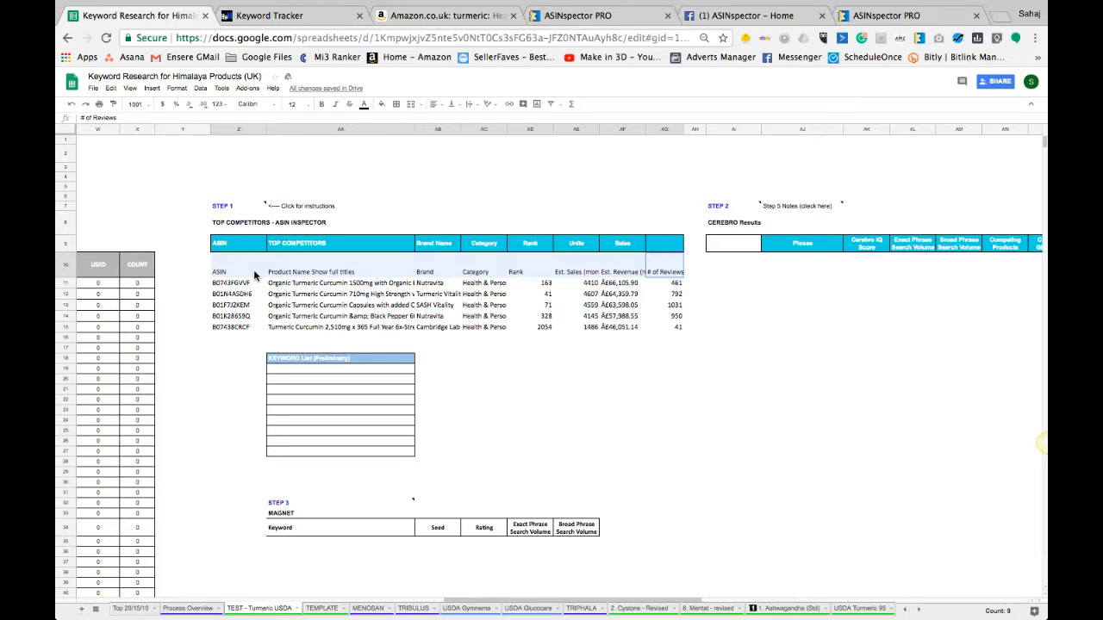
pyautogui.click(568, 273)
pyautogui.click(619, 271)
pyautogui.click(668, 273)
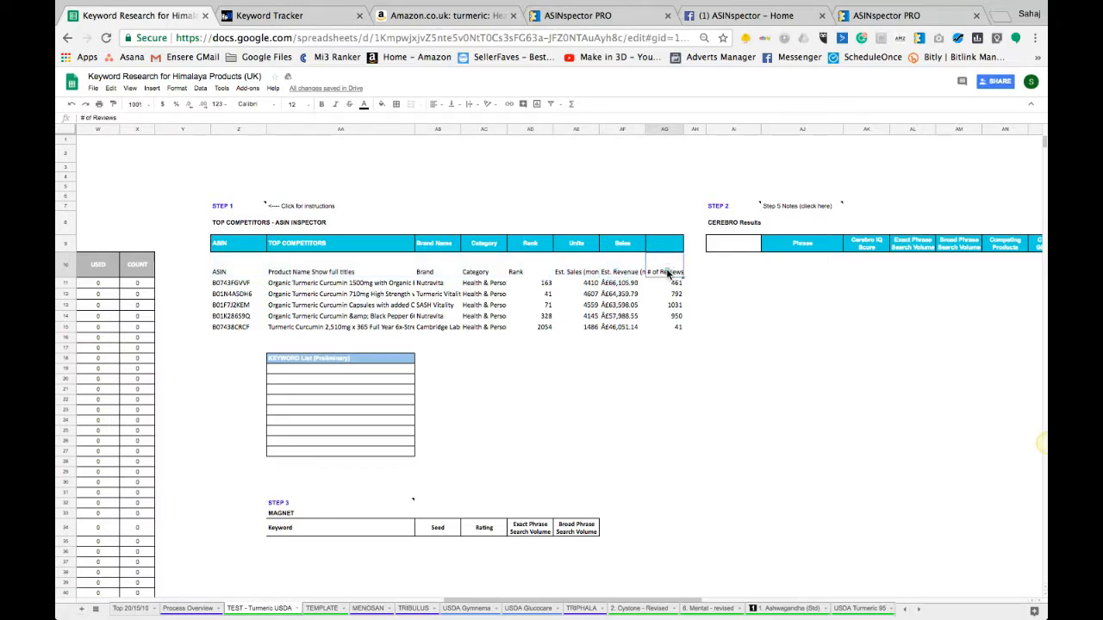
pyautogui.click(669, 250)
pyautogui.write('Review')
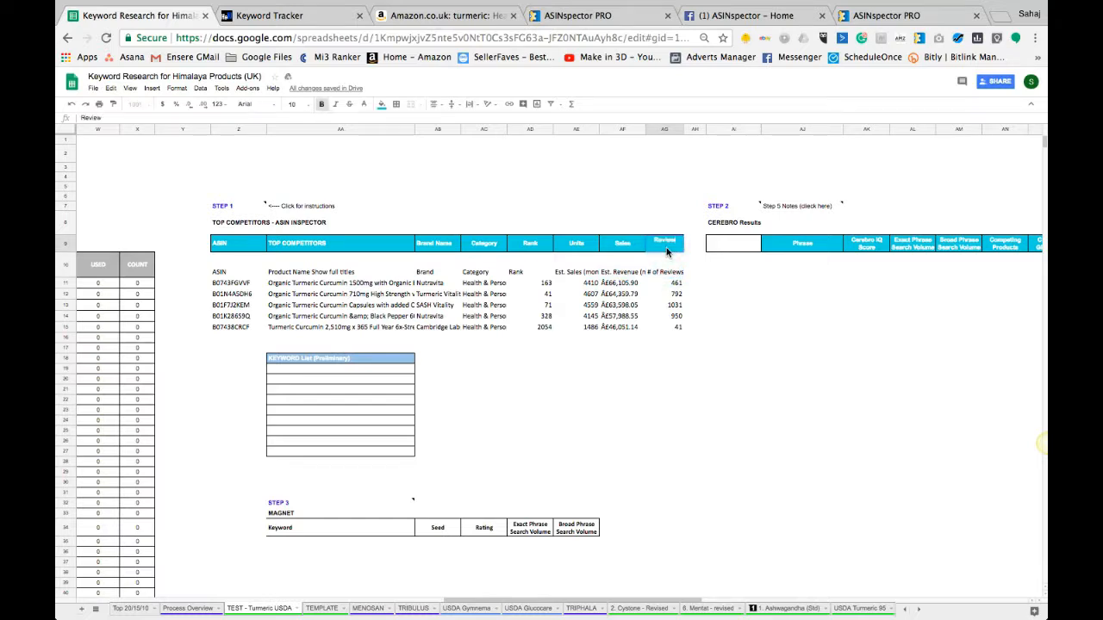
pyautogui.write('s')
pyautogui.press('Return')
# Move the five competitor rows up over the pasted heading row and clear the leftover duplicate of the last product.
pyautogui.moveTo(656, 267); pyautogui.dragTo(672, 330)
pyautogui.press('super+c')
pyautogui.click(248, 268)
pyautogui.press('super+v')
pyautogui.moveTo(236, 327); pyautogui.dragTo(660, 324)
pyautogui.press('Delete')
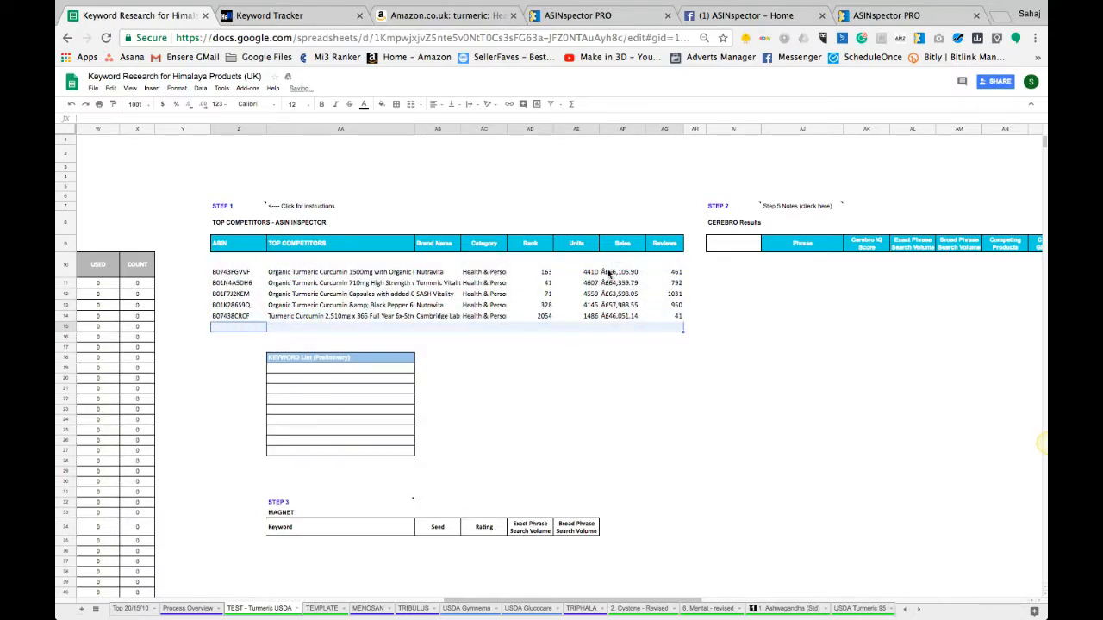
pyautogui.click(607, 262)
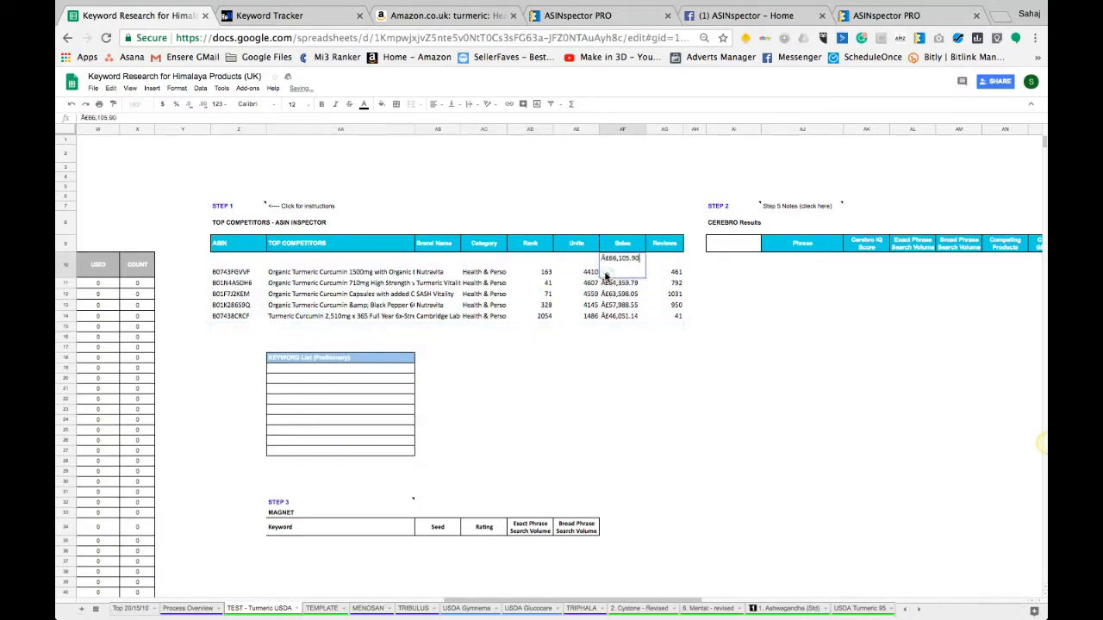
pyautogui.click(605, 358)
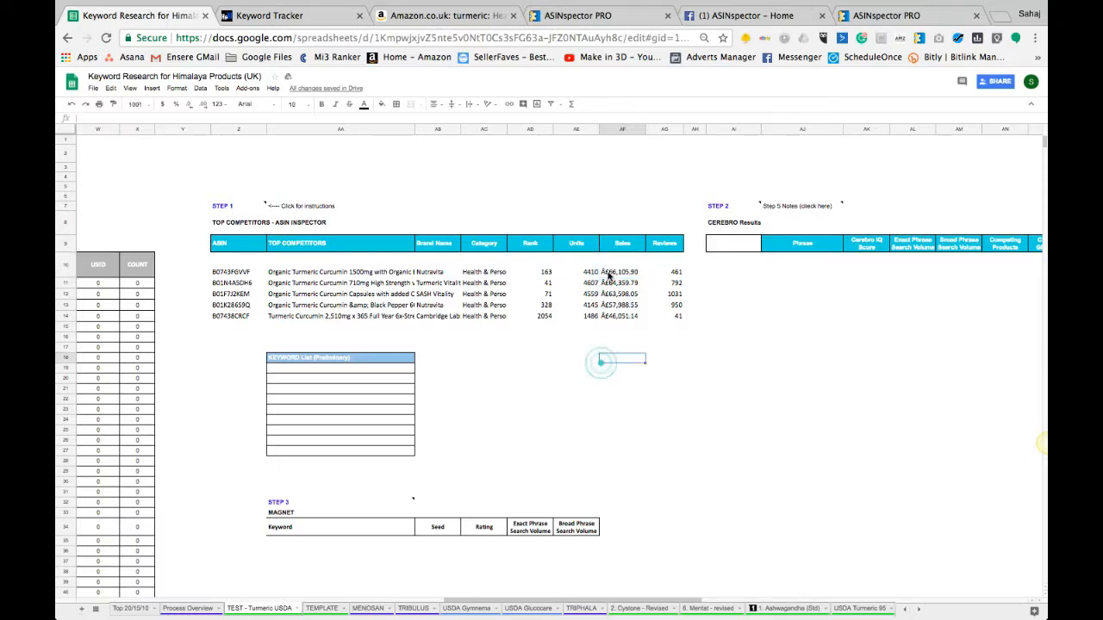
# Review the Identify Key Competitors stage in the Process Overview, along with the Amazon turmeric search and the ASINspector results.
pyautogui.click(131, 608)
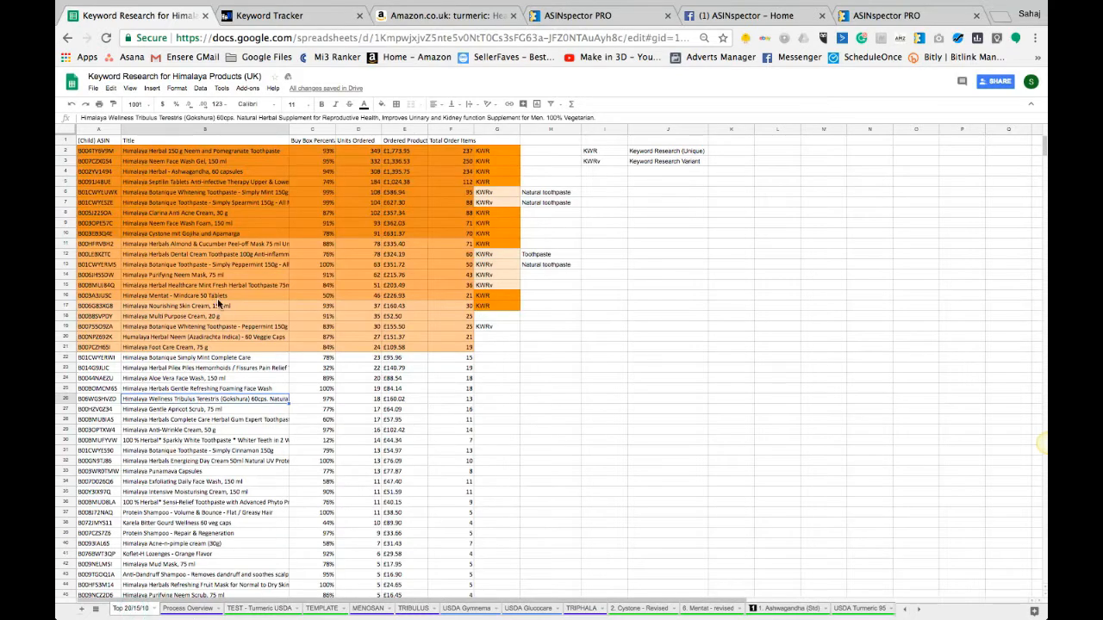
pyautogui.click(187, 608)
pyautogui.click(124, 260)
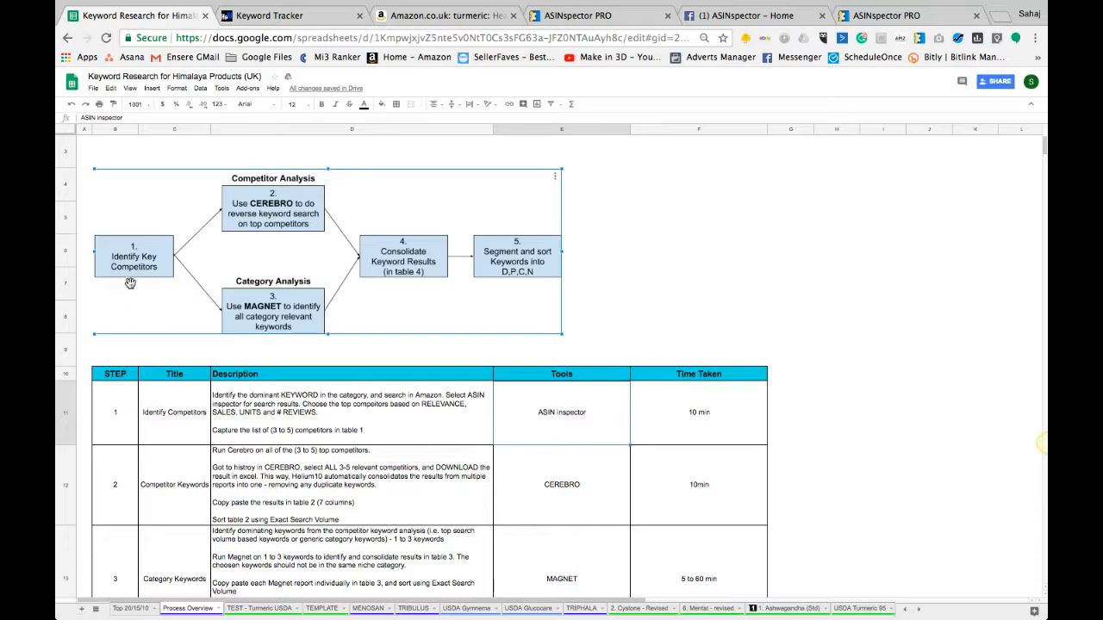
pyautogui.click(145, 344)
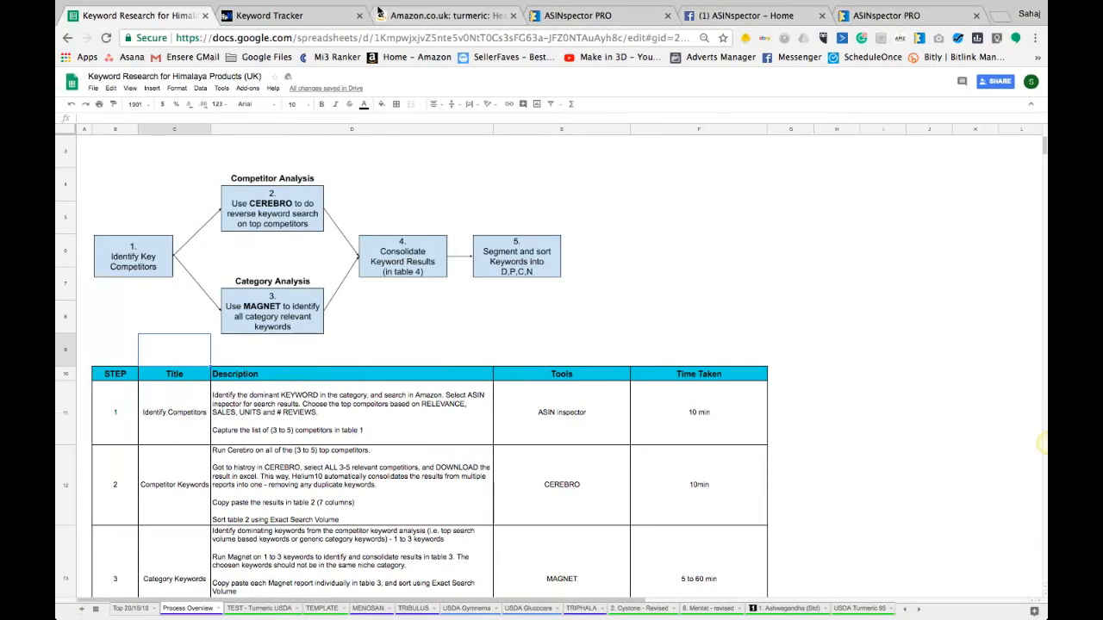
pyautogui.click(392, 17)
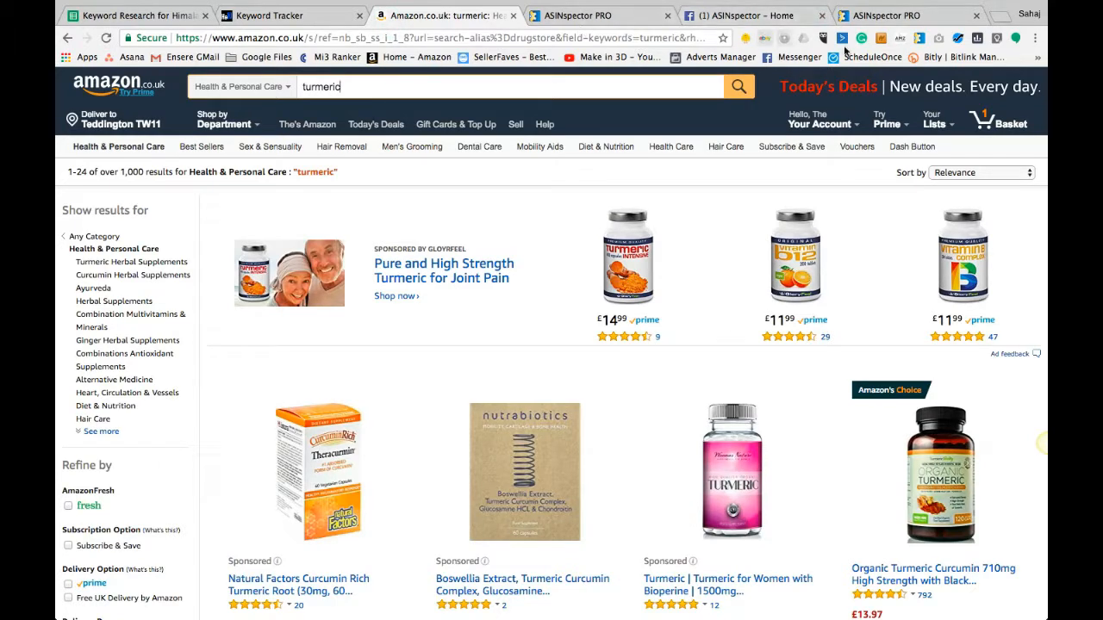
pyautogui.click(579, 16)
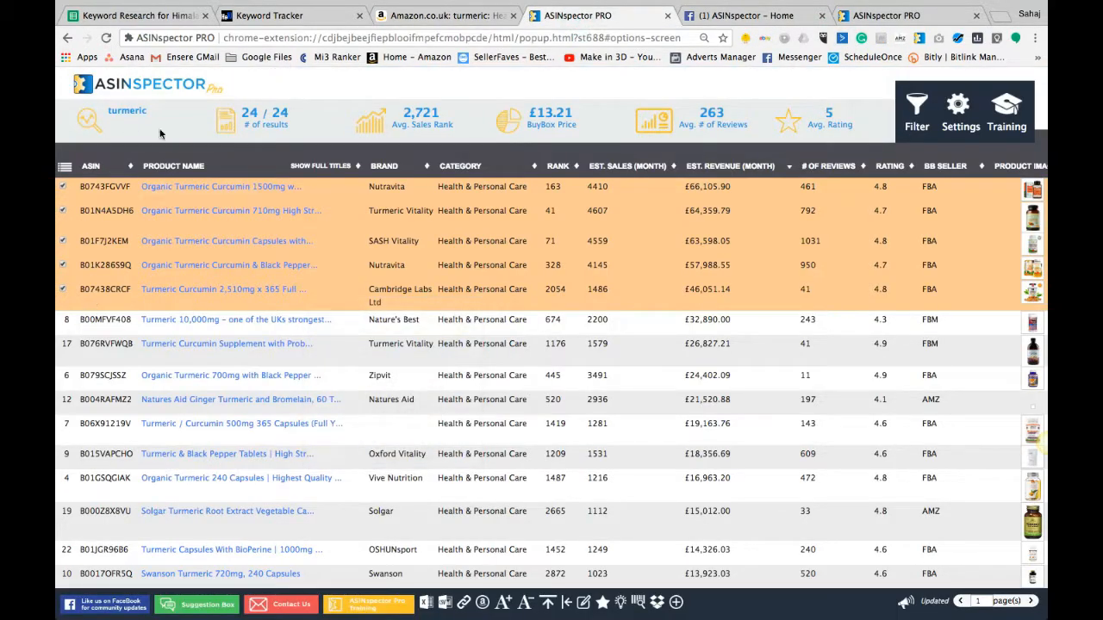
pyautogui.click(326, 17)
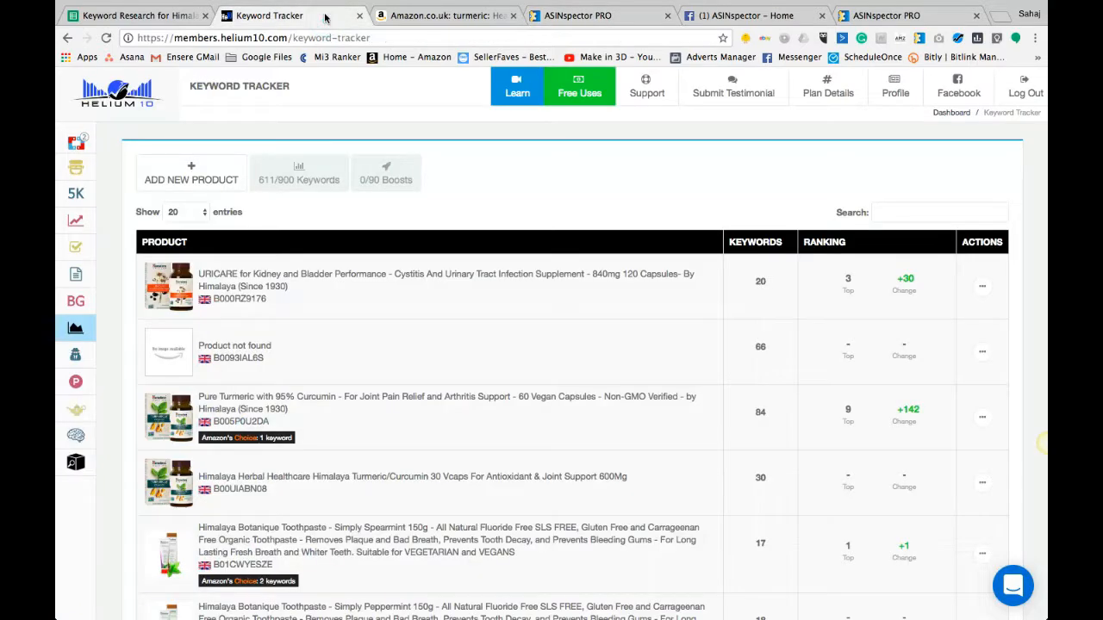
pyautogui.click(133, 16)
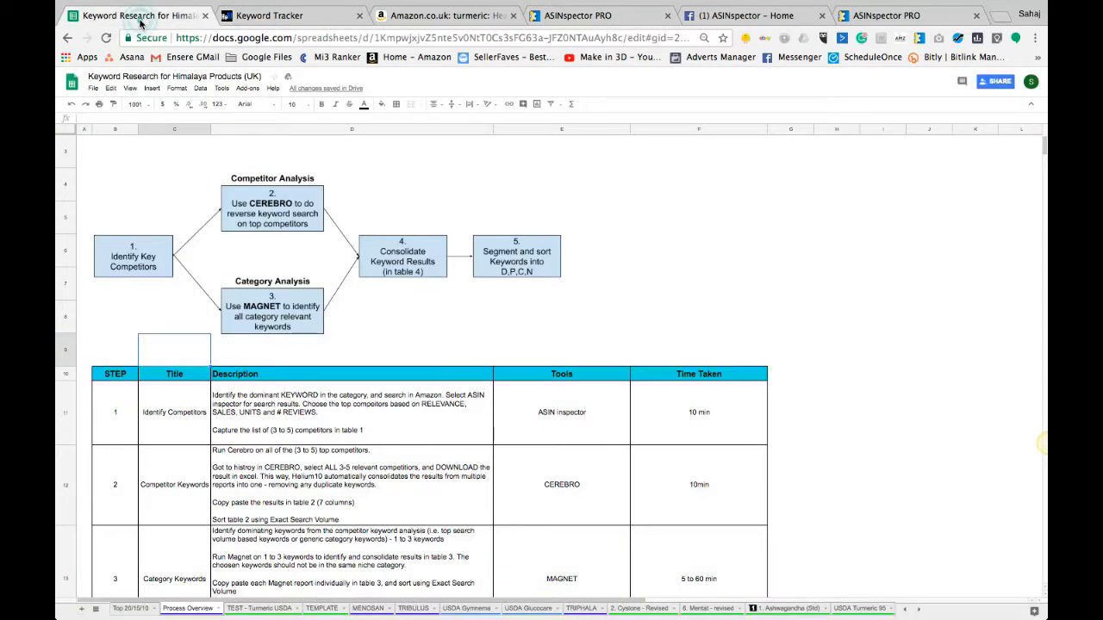
# Center the five Rank values in the Top Competitors table of the TEST - Turmeric USDA sheet.
pyautogui.click(259, 609)
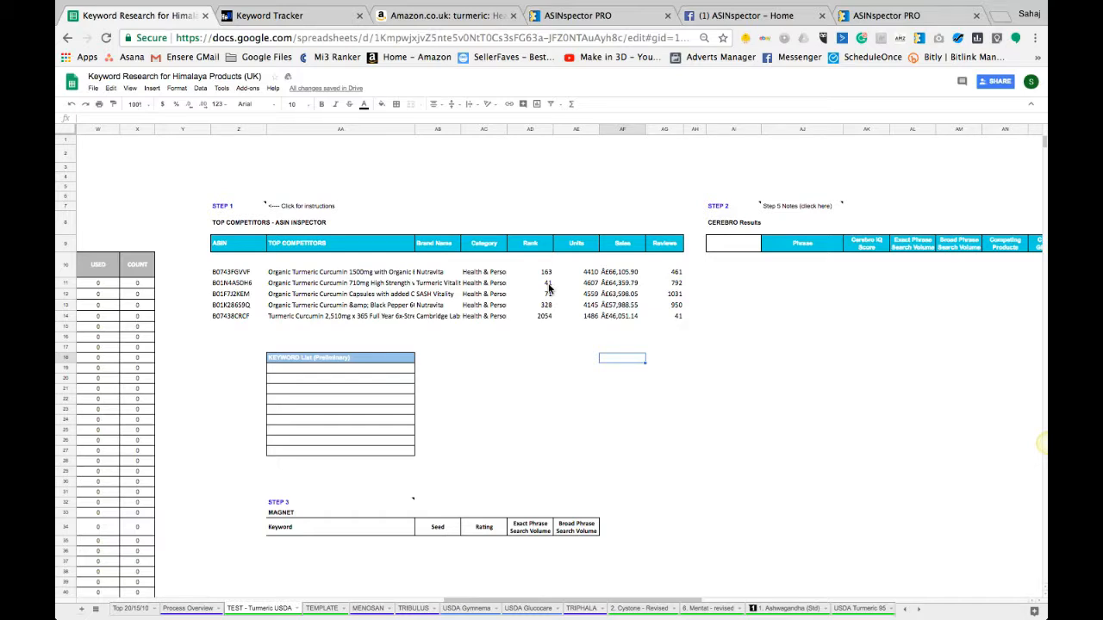
pyautogui.moveTo(547, 273); pyautogui.dragTo(546, 323)
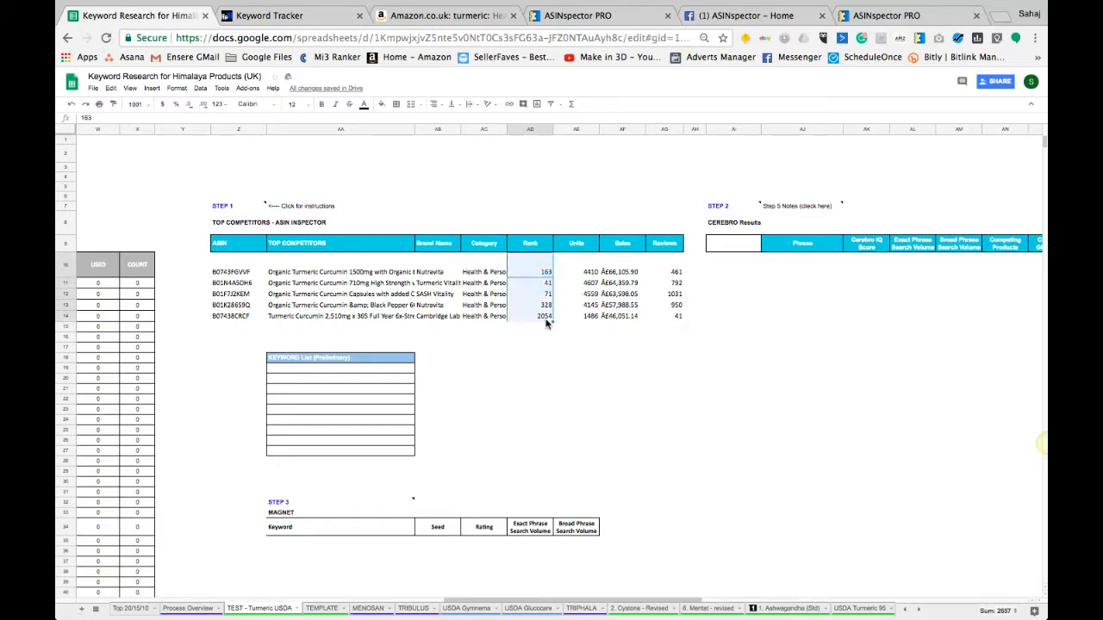
pyautogui.click(434, 103)
pyautogui.click(446, 117)
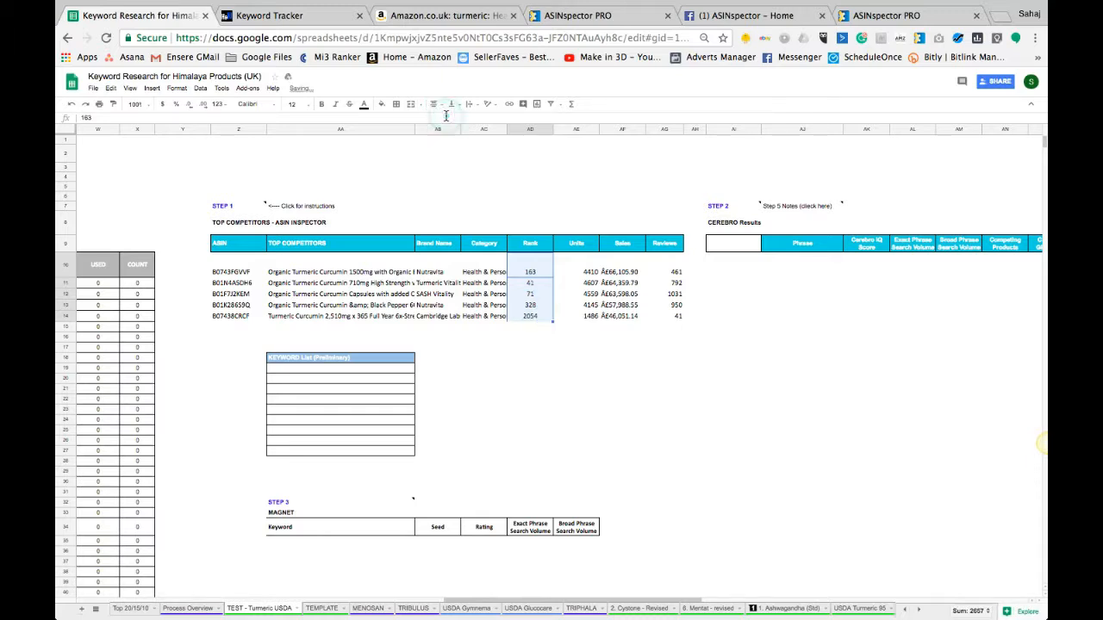
pyautogui.click(542, 411)
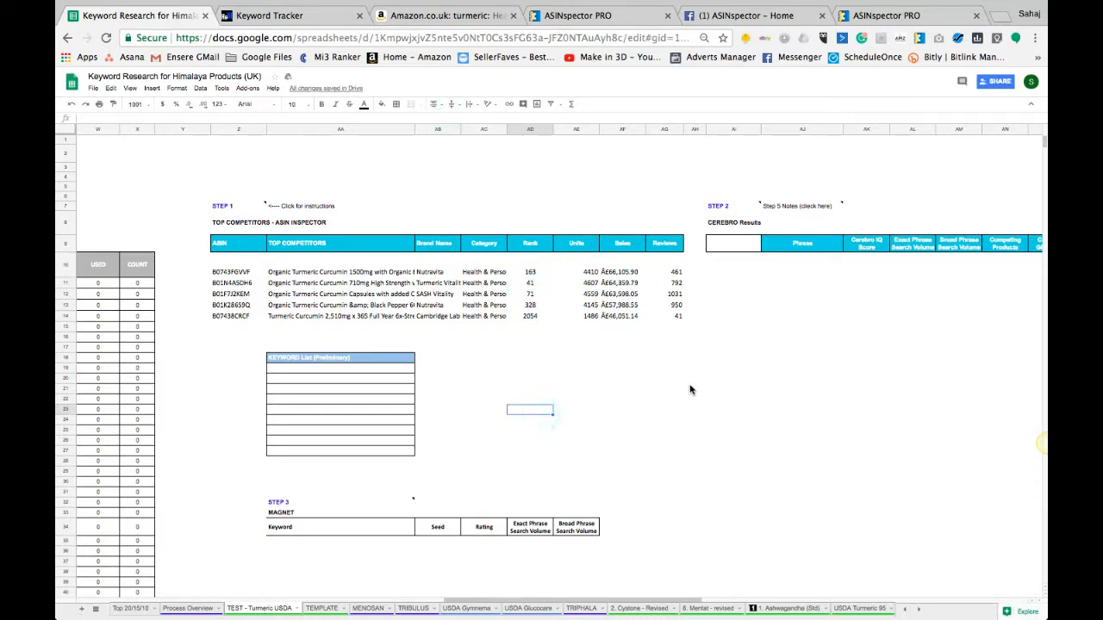
# Check the Cerebro stage in the Process Overview diagram and open the Cerebro tool in Helium 10.
pyautogui.click(187, 609)
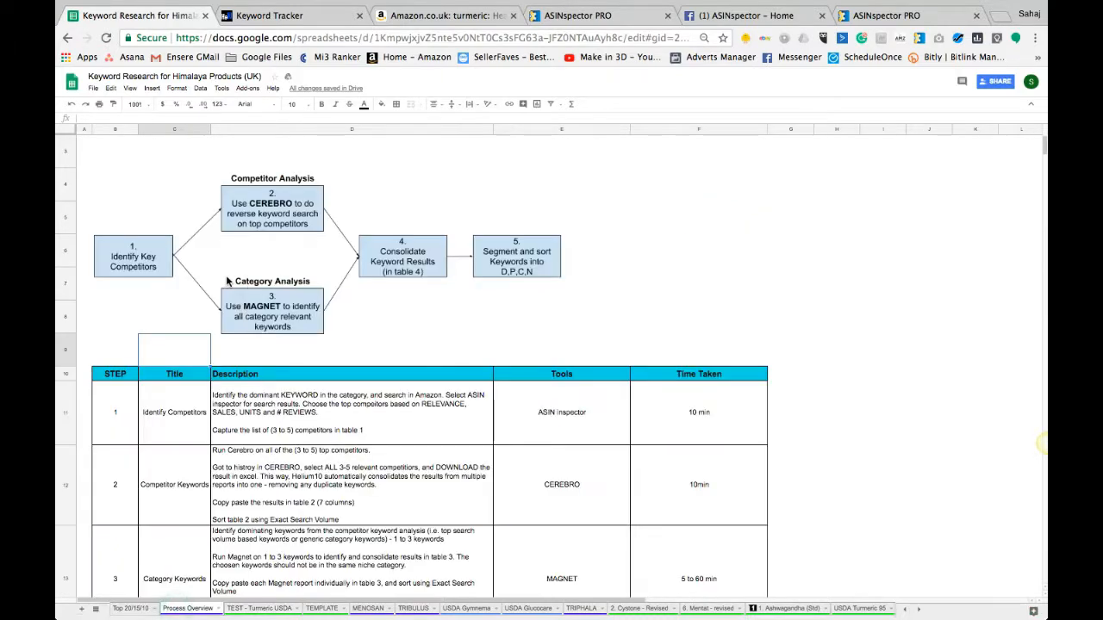
pyautogui.click(161, 259)
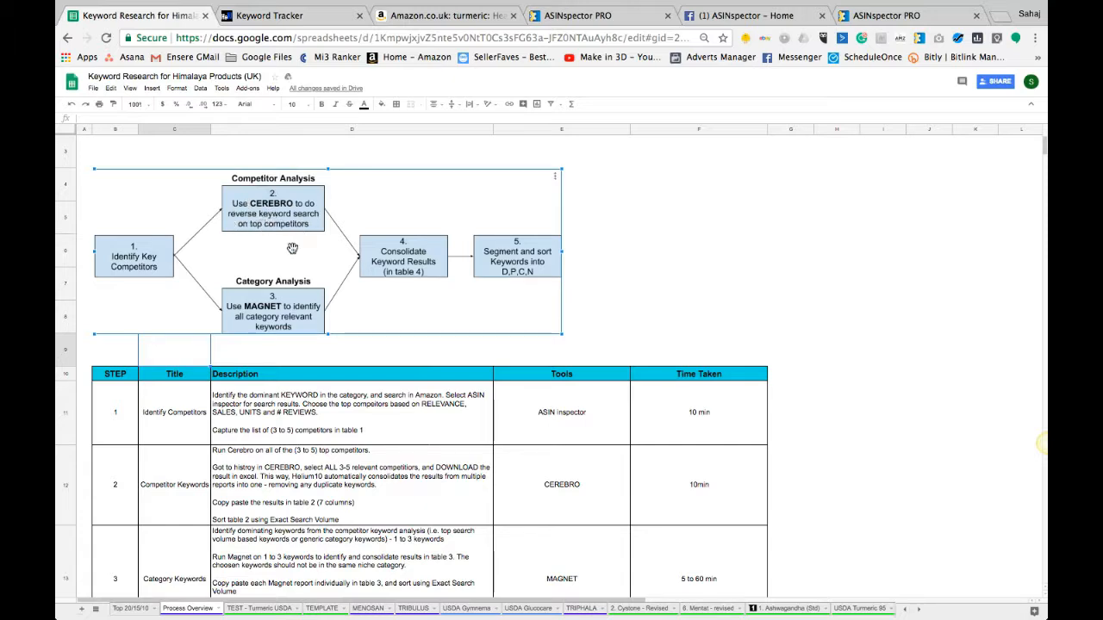
pyautogui.click(293, 30)
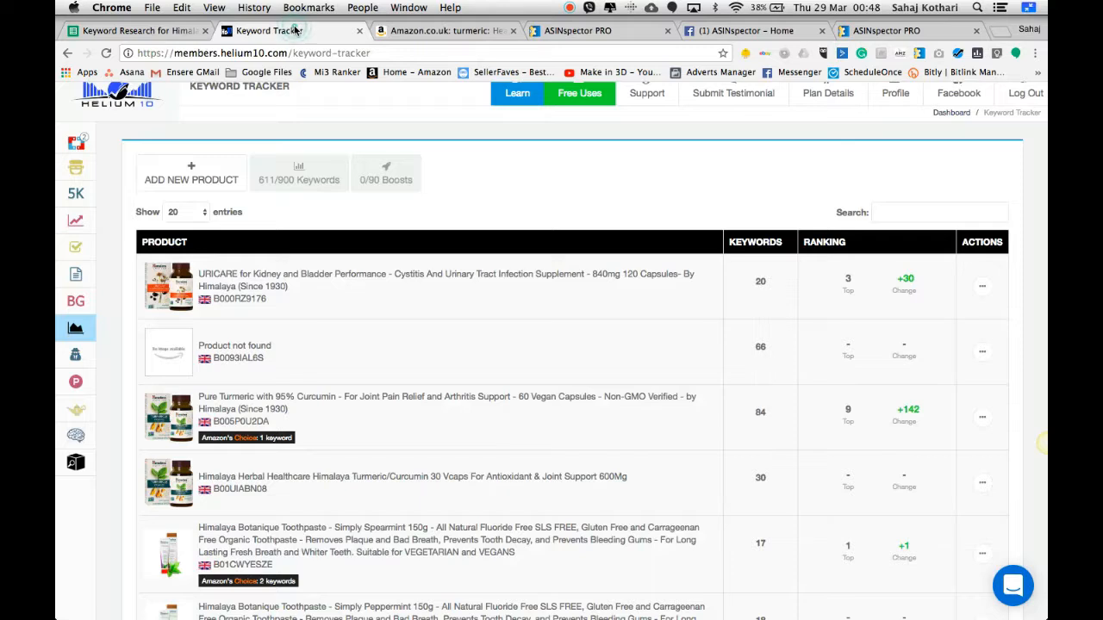
pyautogui.moveTo(102, 179)
pyautogui.click(142, 431)
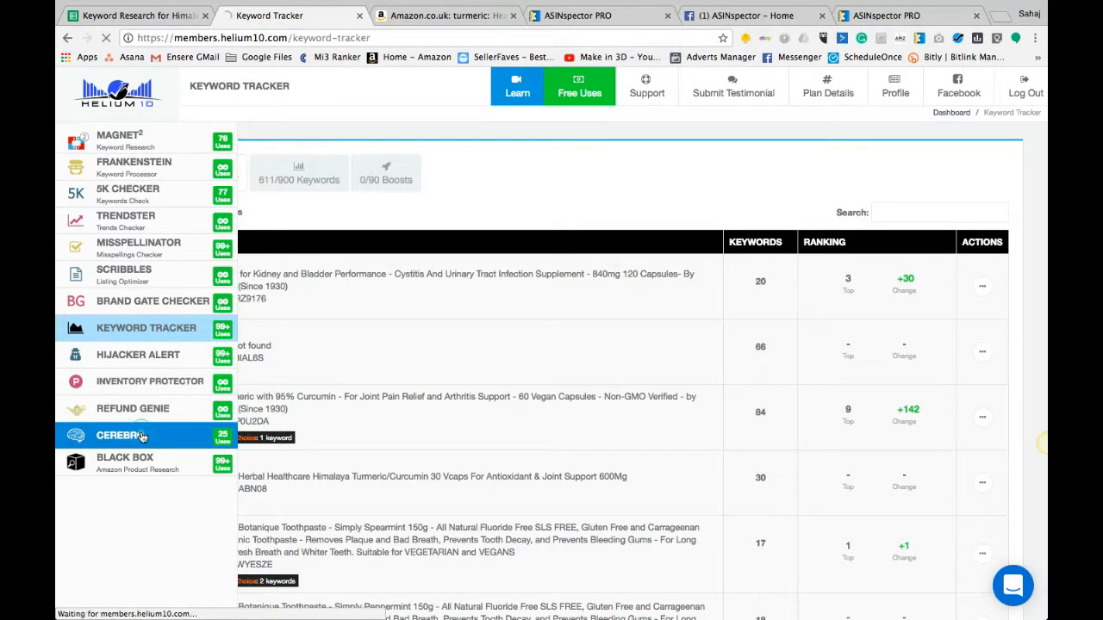
# Copy the first competitor's ASIN, B0743FGVVF, from the Top Competitors table of the TEST - Turmeric USDA sheet and return to Cerebro.
pyautogui.click(130, 17)
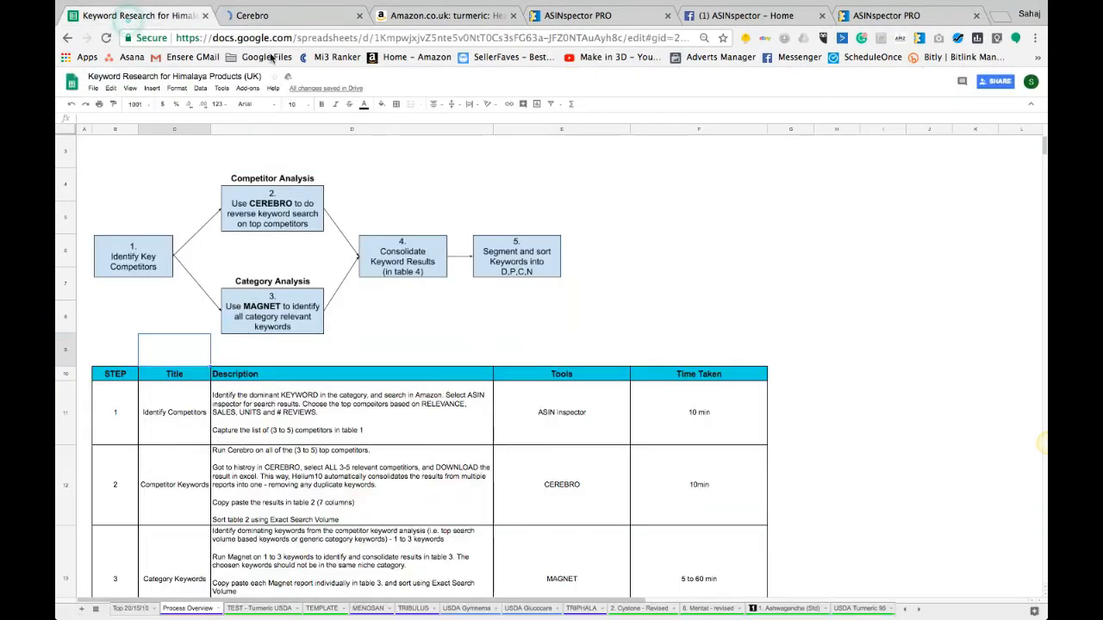
pyautogui.click(250, 609)
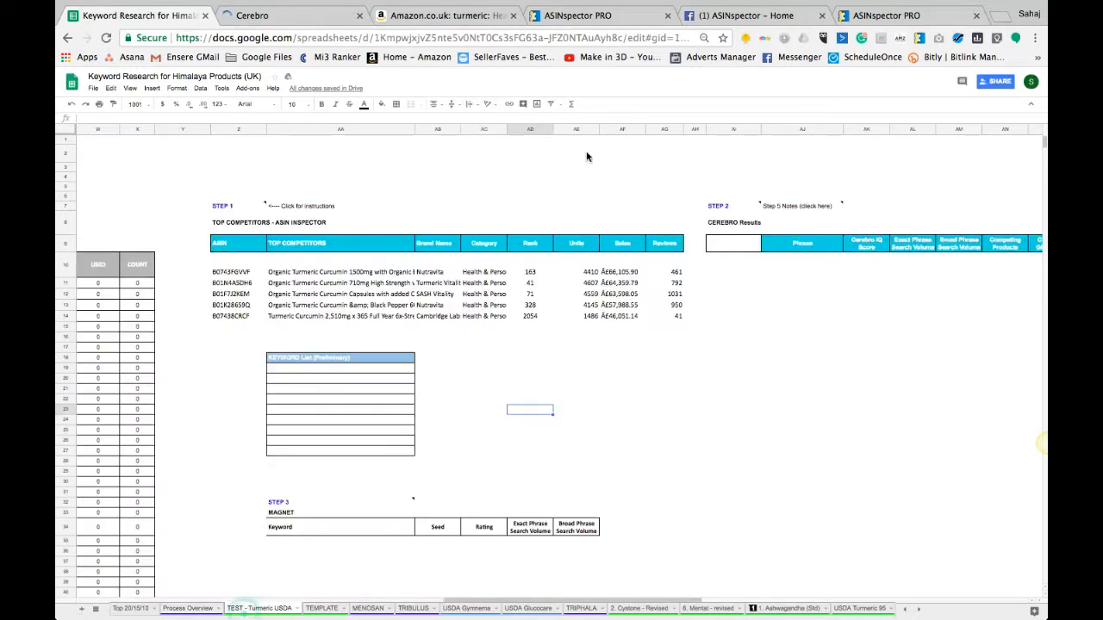
pyautogui.doubleClick(253, 272)
pyautogui.moveTo(256, 260); pyautogui.dragTo(200, 256)
pyautogui.hotkey('ctrl', 'c')
pyautogui.click(248, 15)
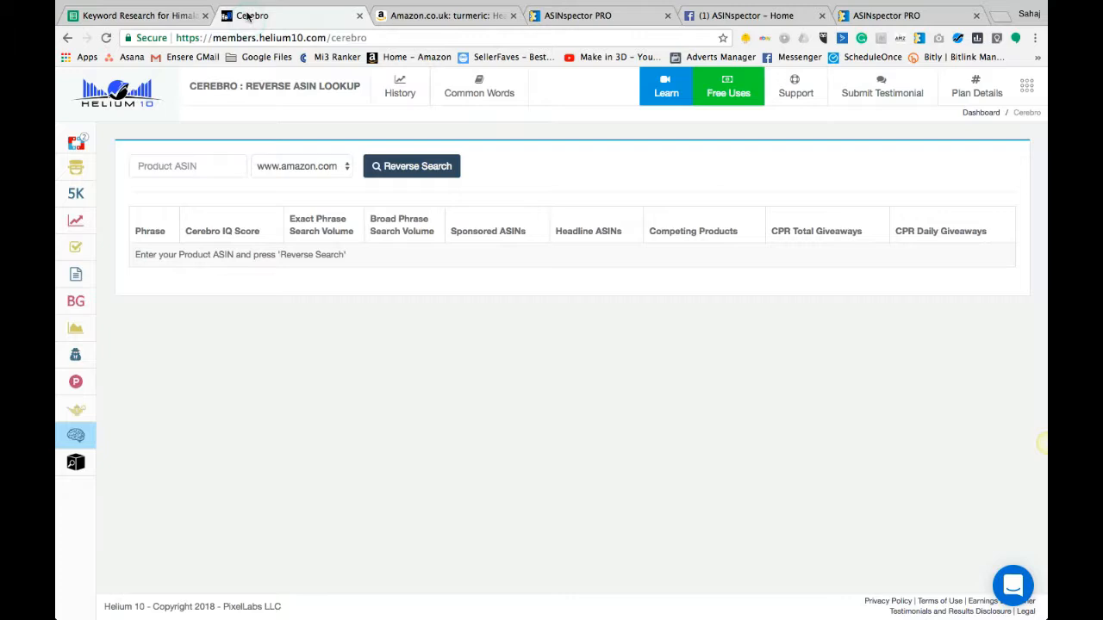
pyautogui.hotkey('ctrl', 'v')
pyautogui.click(317, 166)
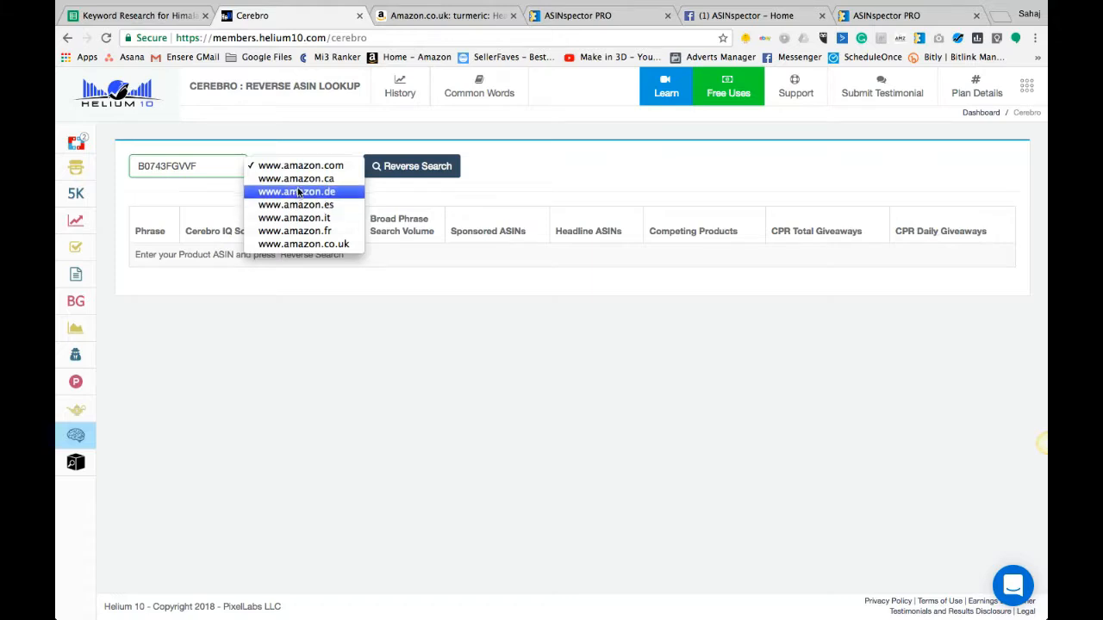
pyautogui.click(306, 245)
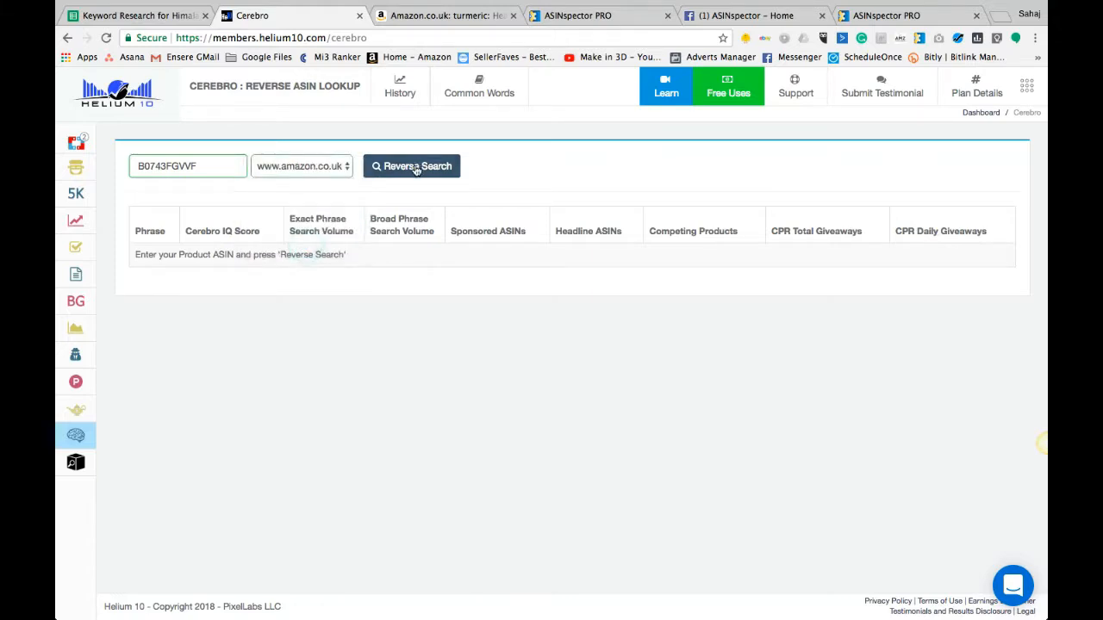
pyautogui.click(415, 168)
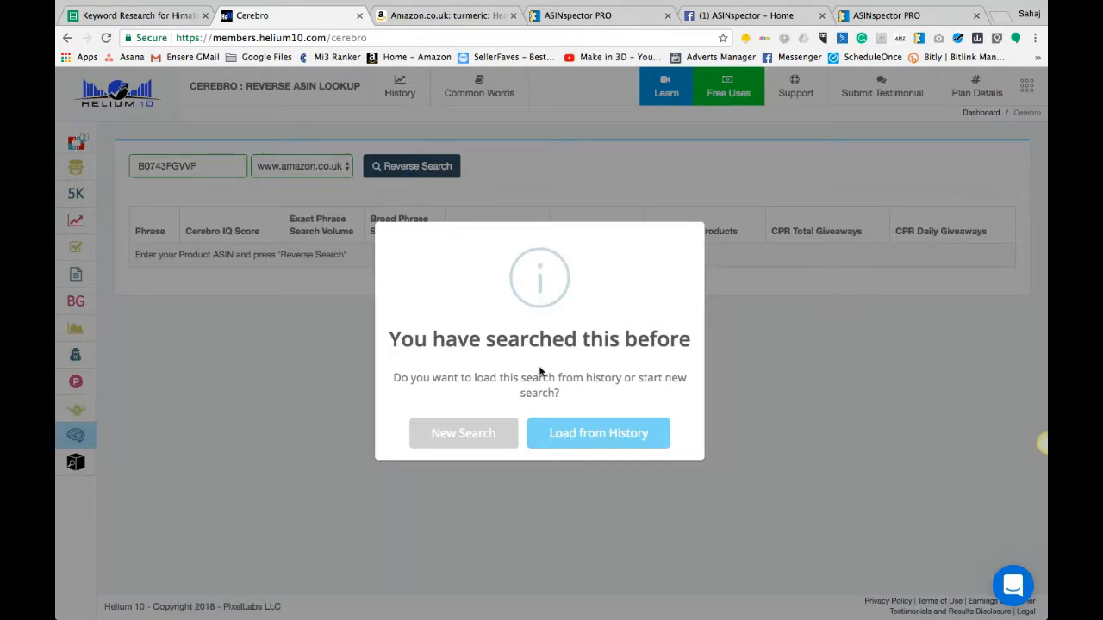
pyautogui.click(586, 434)
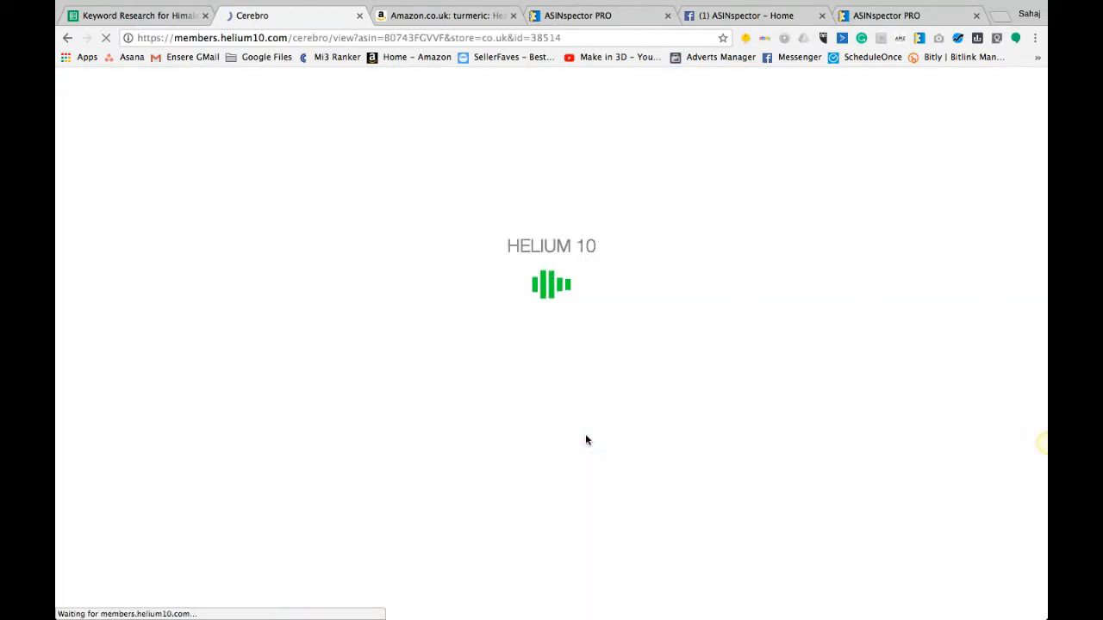
# Sort the Cerebro keyword results for B0743FGVVF by exact phrase search volume, high to low.
pyautogui.scroll(-2, 527, 402)
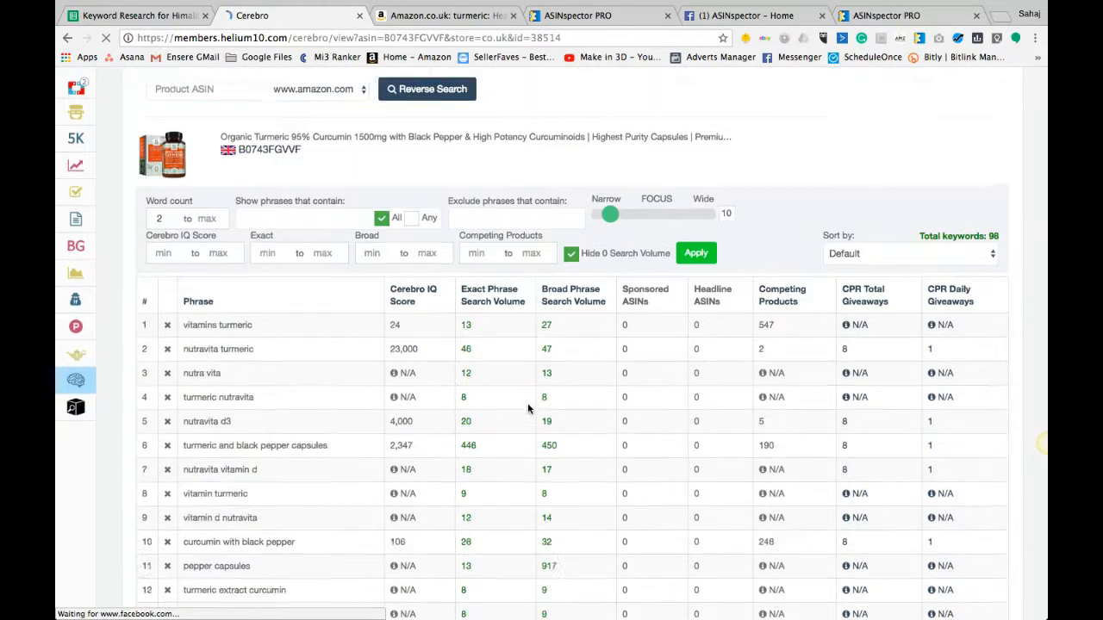
pyautogui.scroll(-3, 527, 402)
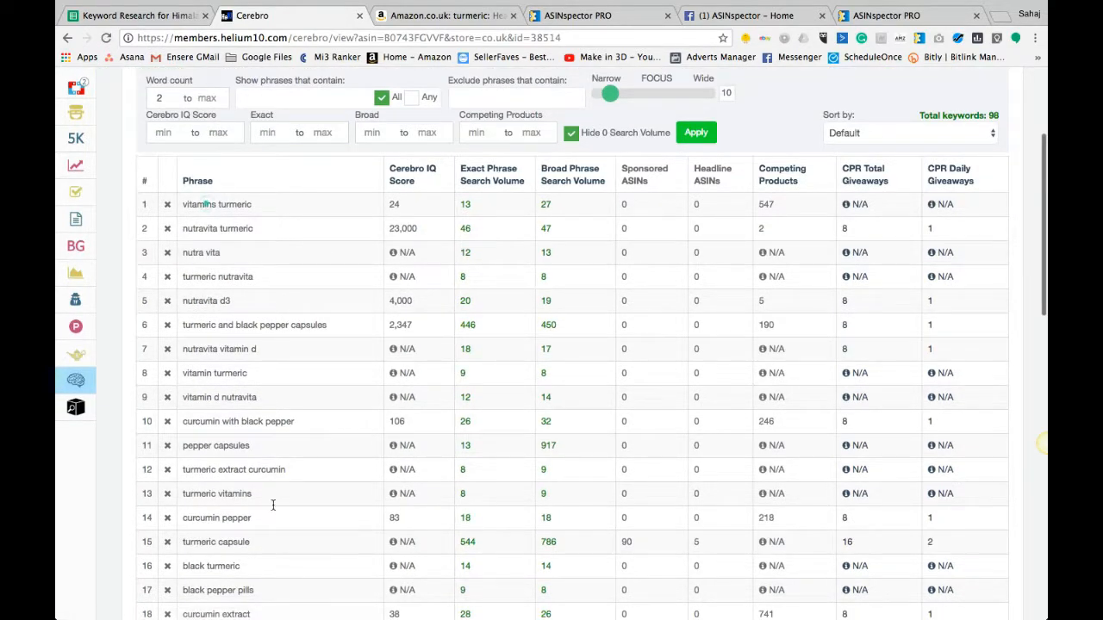
pyautogui.moveTo(273, 505); pyautogui.dragTo(275, 572)
pyautogui.scroll(1, 299, 364)
pyautogui.click(313, 276)
pyautogui.click(478, 251)
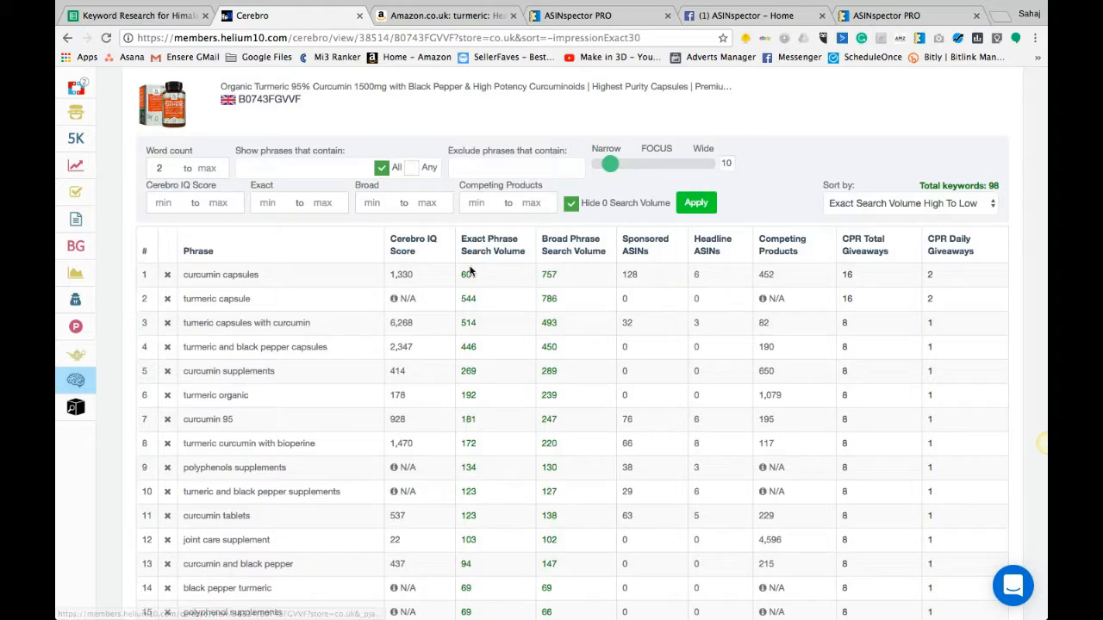
# Examine the highest-volume phrases and their exact search volumes in the sorted Cerebro results for B0743FGVVF.
pyautogui.moveTo(463, 274); pyautogui.dragTo(477, 448)
pyautogui.click(477, 448)
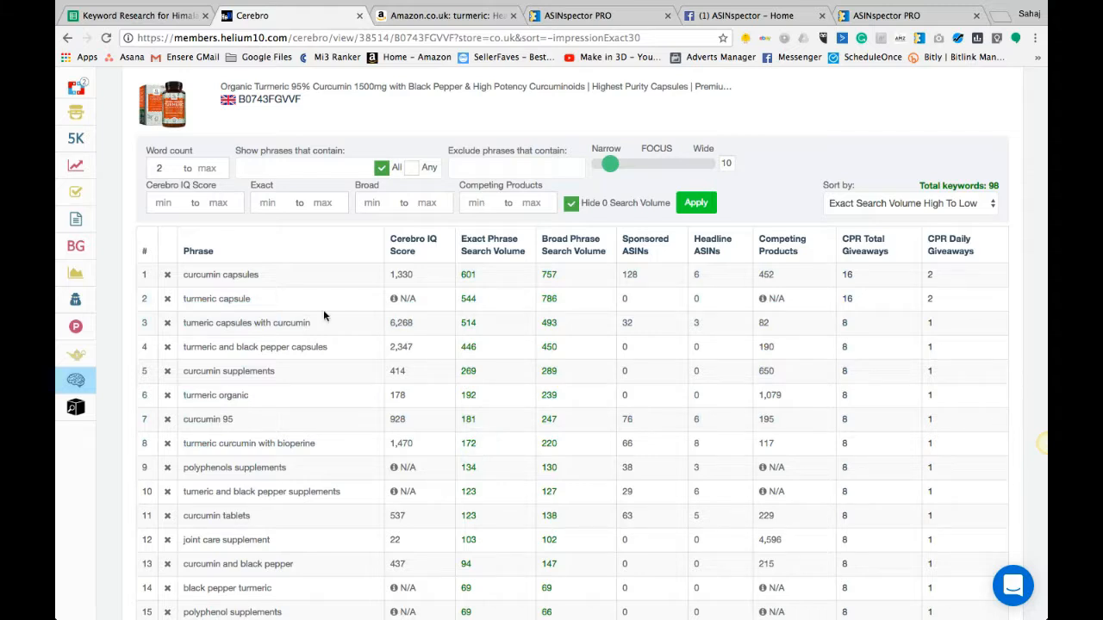
pyautogui.moveTo(182, 276); pyautogui.dragTo(330, 546)
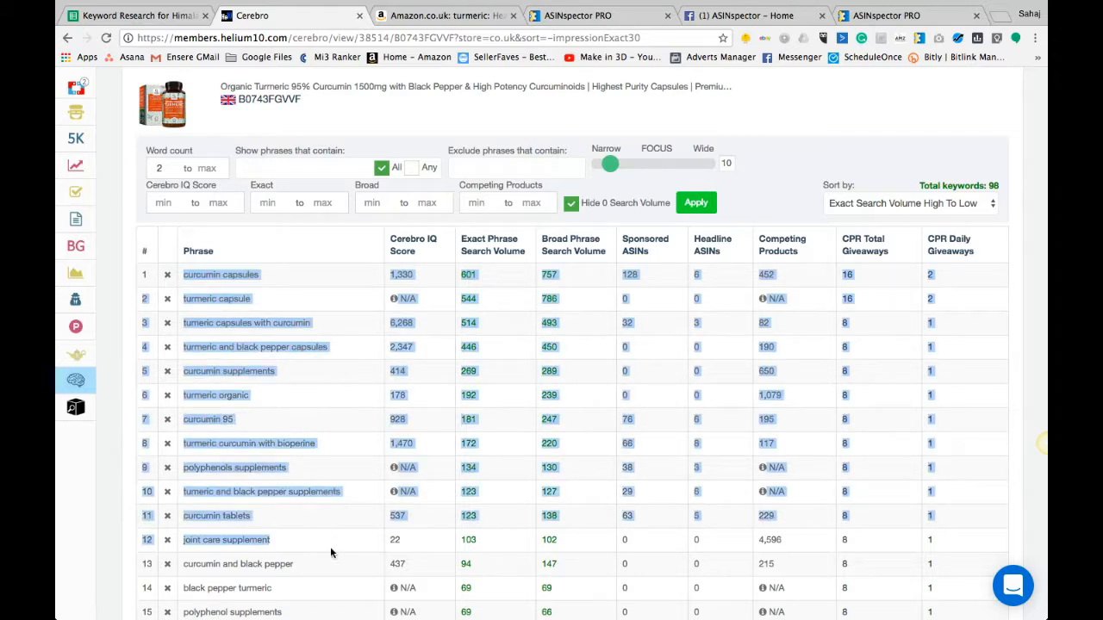
pyautogui.scroll(-2, 495, 568)
pyautogui.scroll(-3, 497, 592)
pyautogui.scroll(6, 496, 592)
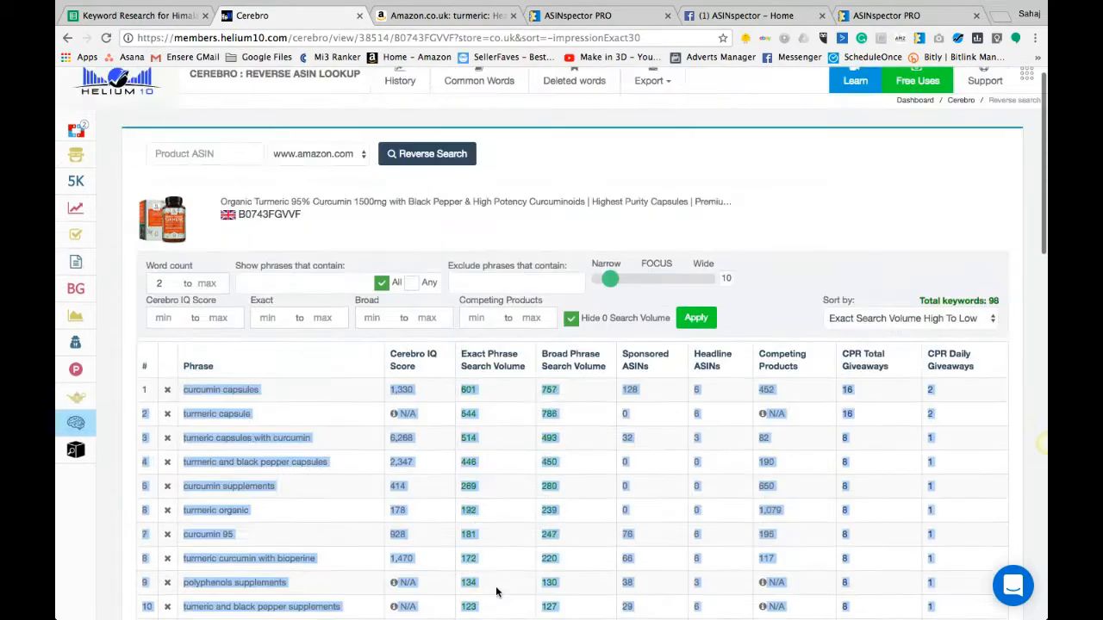
pyautogui.scroll(-2, 497, 592)
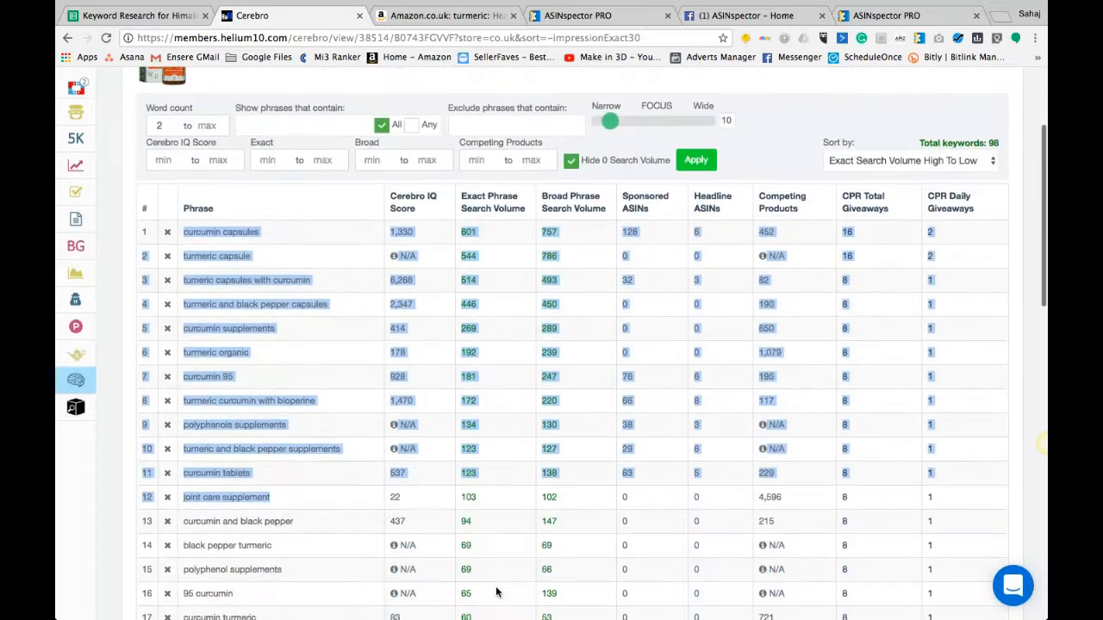
pyautogui.click(498, 484)
pyautogui.scroll(1, 493, 394)
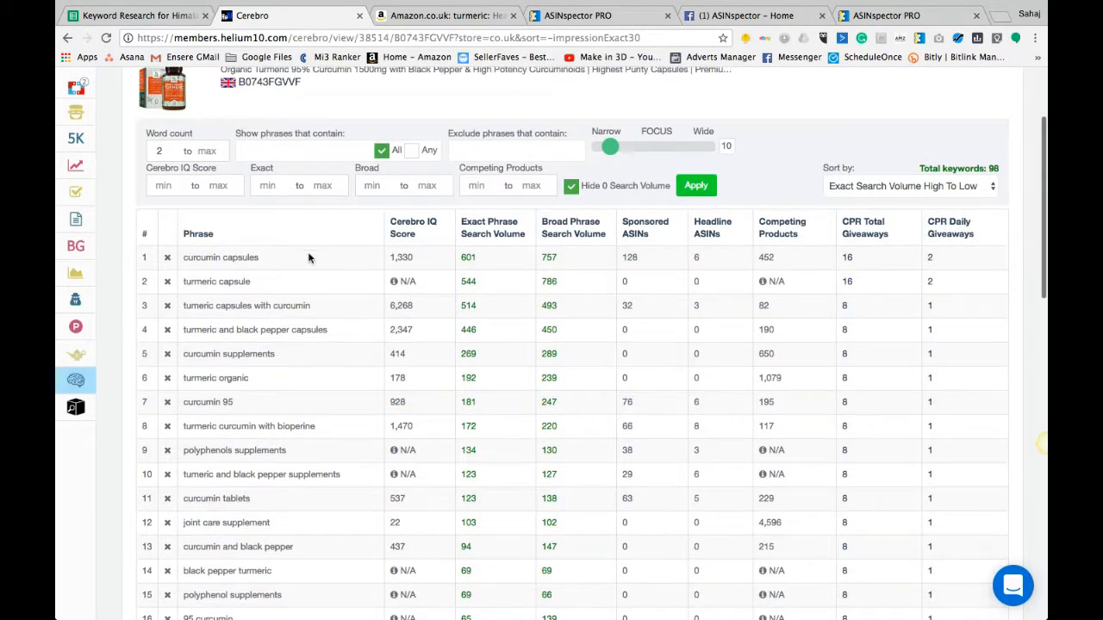
pyautogui.scroll(2, 310, 259)
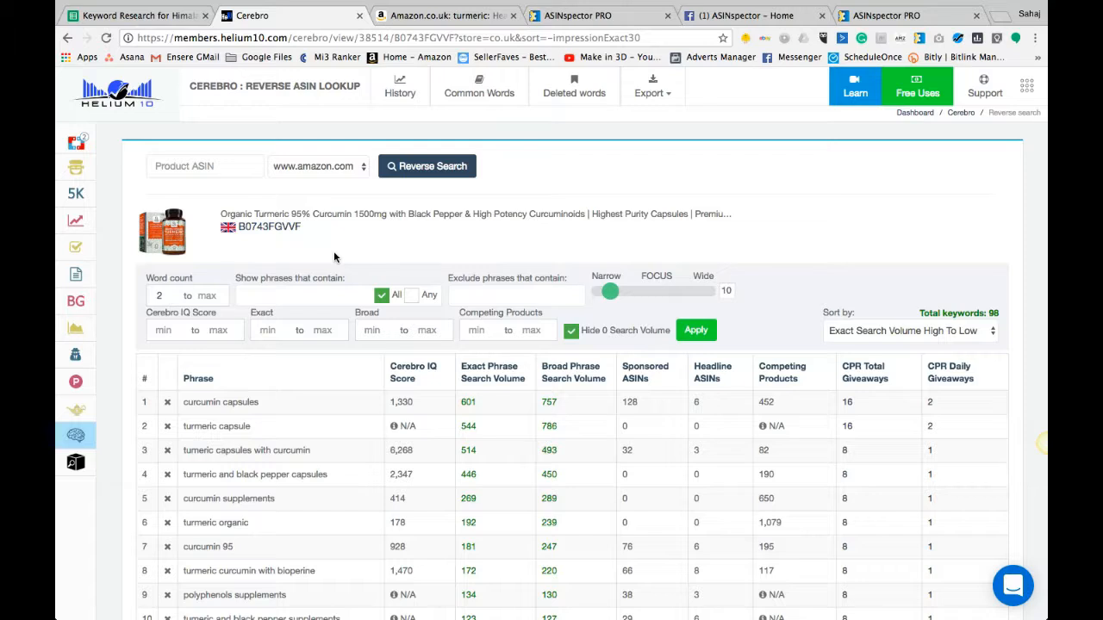
pyautogui.moveTo(264, 404)
pyautogui.mouseDown()
pyautogui.moveTo(184, 403)
pyautogui.moveTo(268, 403)
pyautogui.mouseUp()
pyautogui.click(268, 405)
pyautogui.hotkey('ctrl', 'Left')
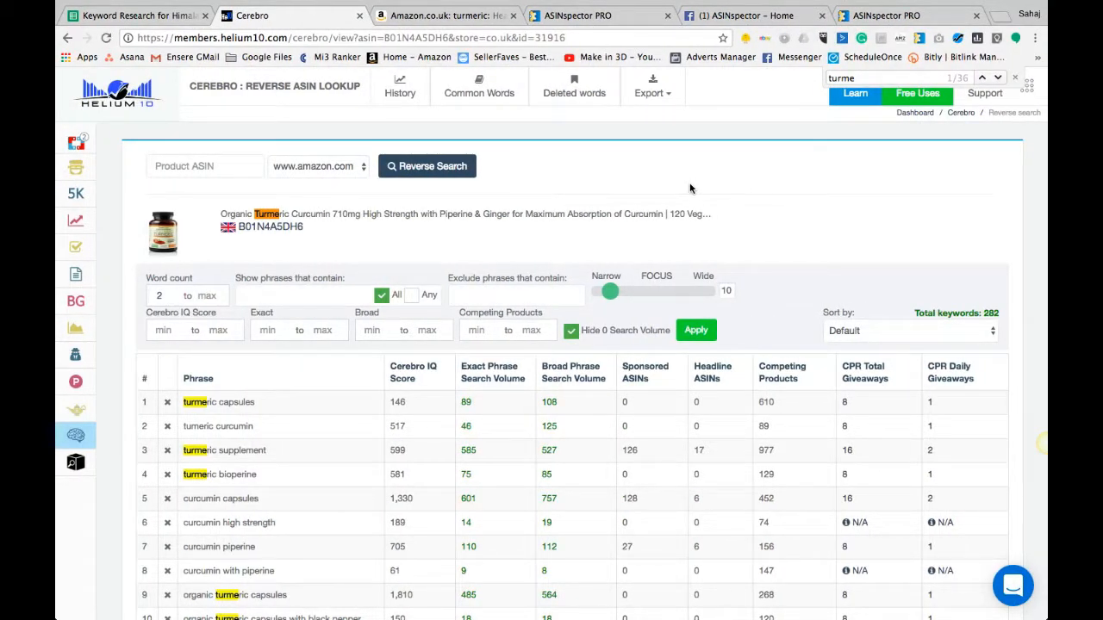
# Check the five competitor ASINs in the TEST - Turmeric USDA sheet, then return to the Cerebro results.
pyautogui.click(198, 19)
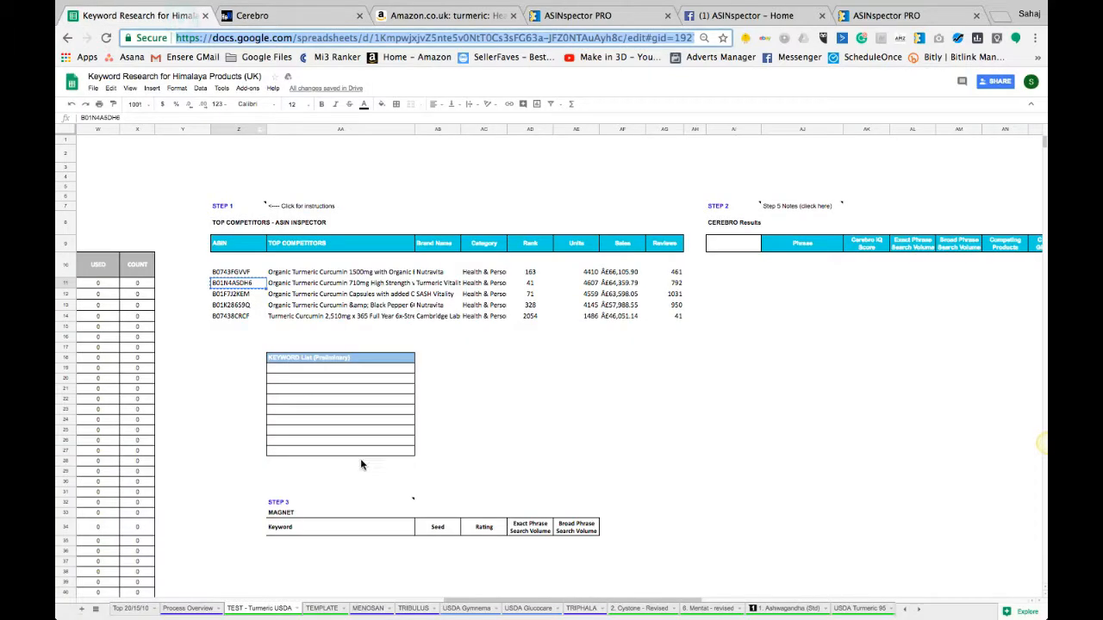
pyautogui.moveTo(237, 272); pyautogui.dragTo(248, 318)
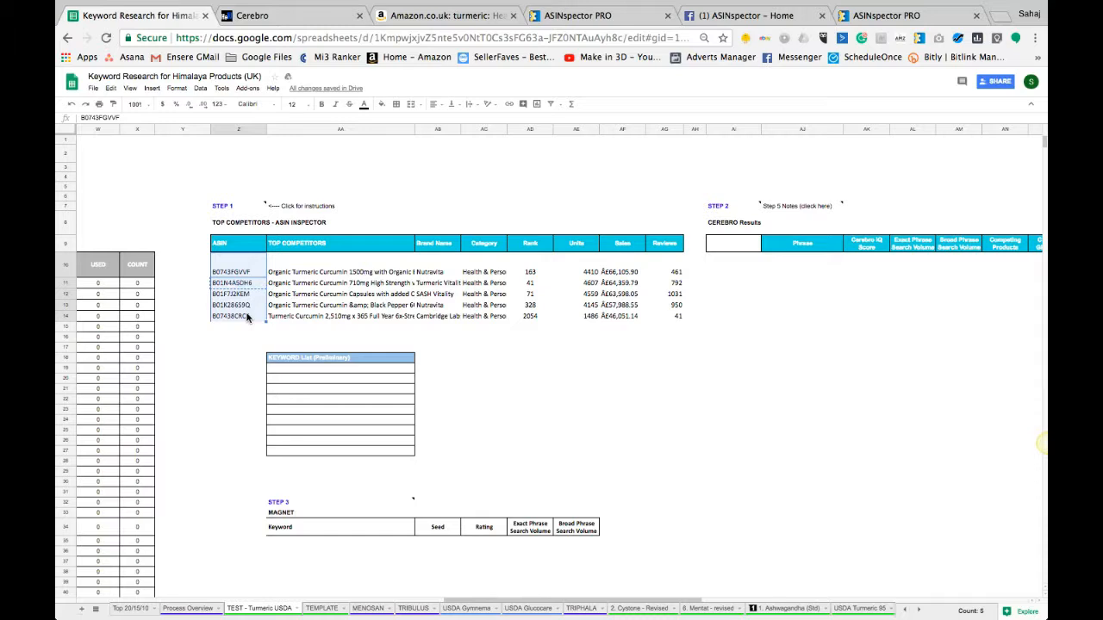
pyautogui.click(274, 19)
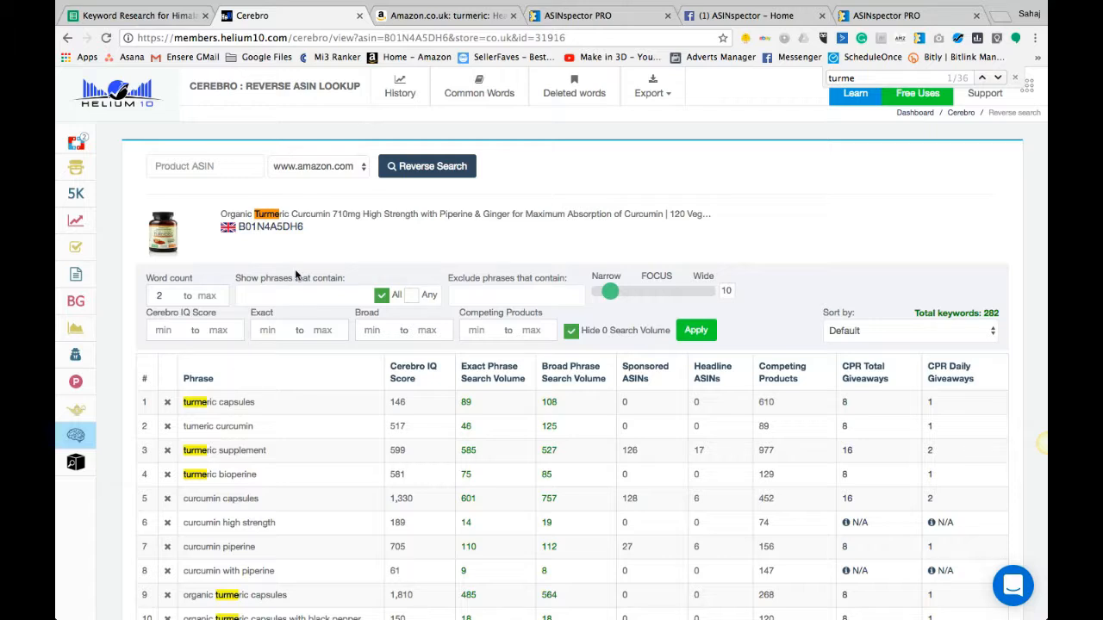
# Open the Cerebro search history and go to page 12, where the earlier turmeric product searches are listed.
pyautogui.click(400, 87)
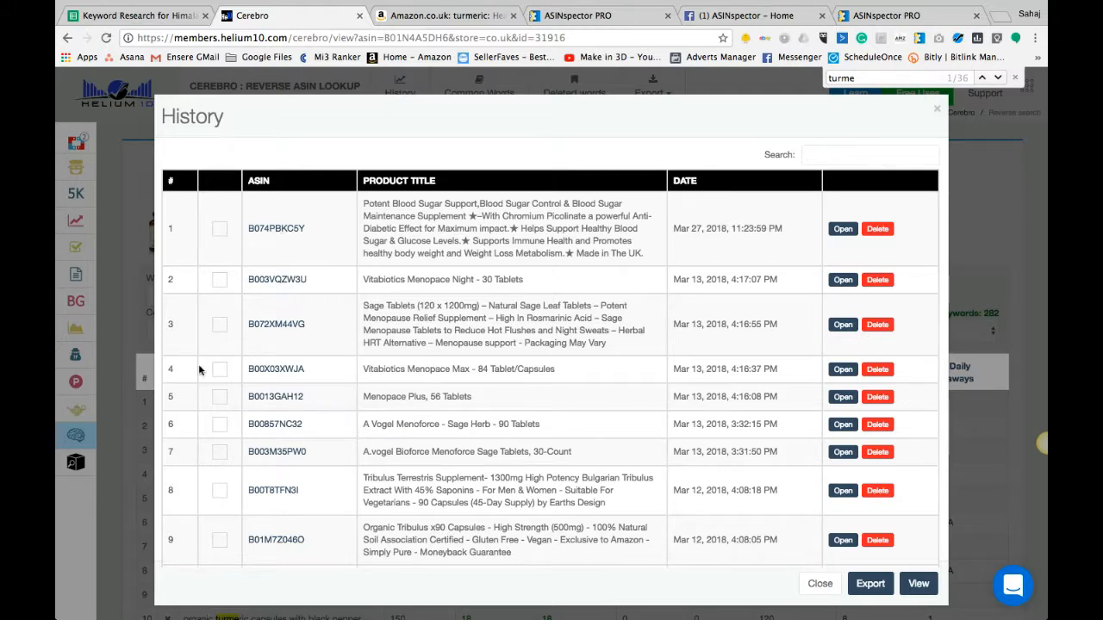
pyautogui.scroll(-1, 475, 532)
pyautogui.scroll(-3, 475, 532)
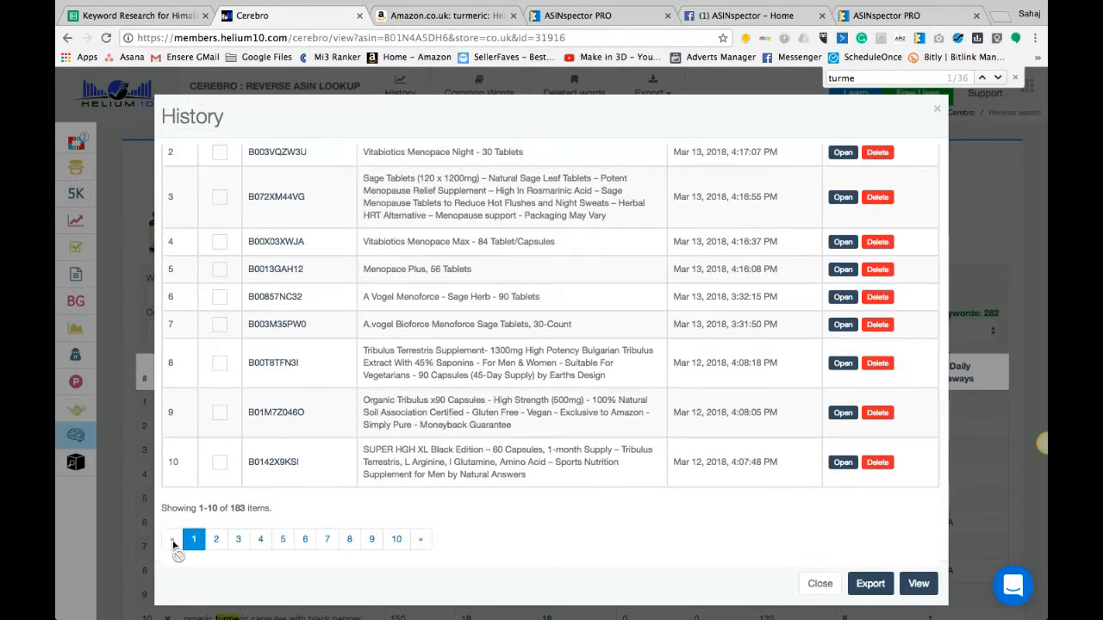
pyautogui.scroll(3, 411, 542)
pyautogui.scroll(-3, 386, 390)
pyautogui.scroll(1, 449, 543)
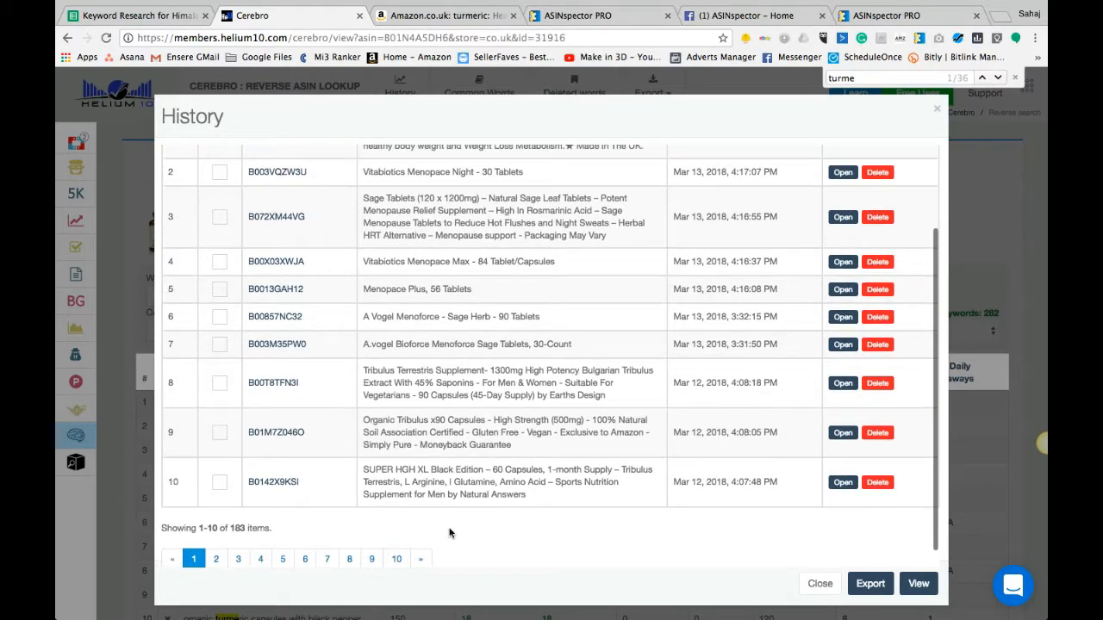
pyautogui.scroll(3, 380, 300)
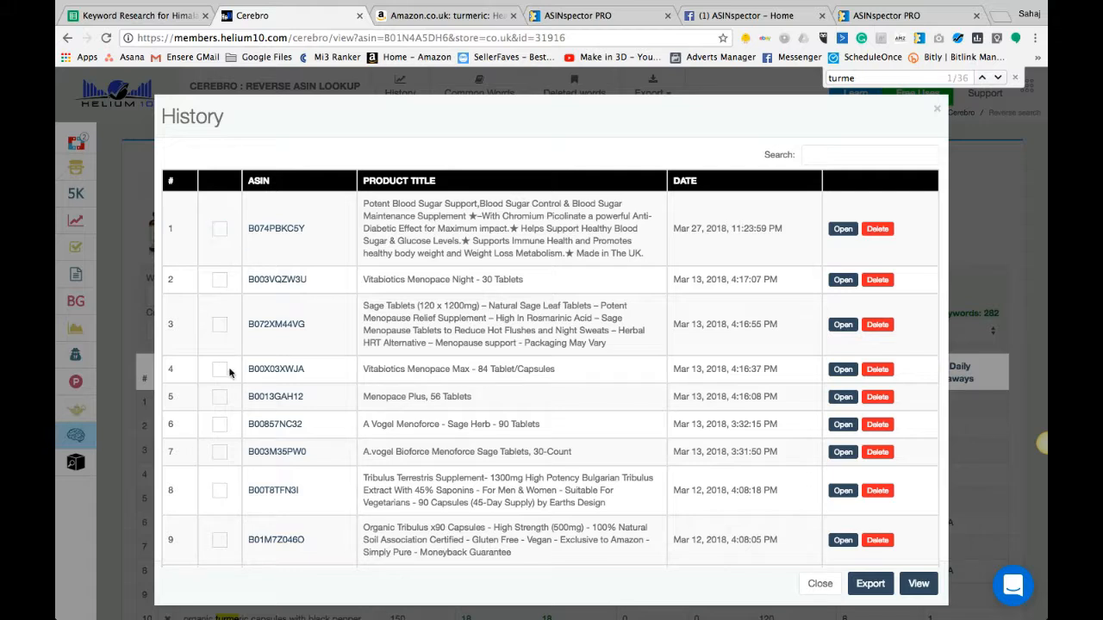
pyautogui.scroll(-3, 325, 411)
pyautogui.click(396, 539)
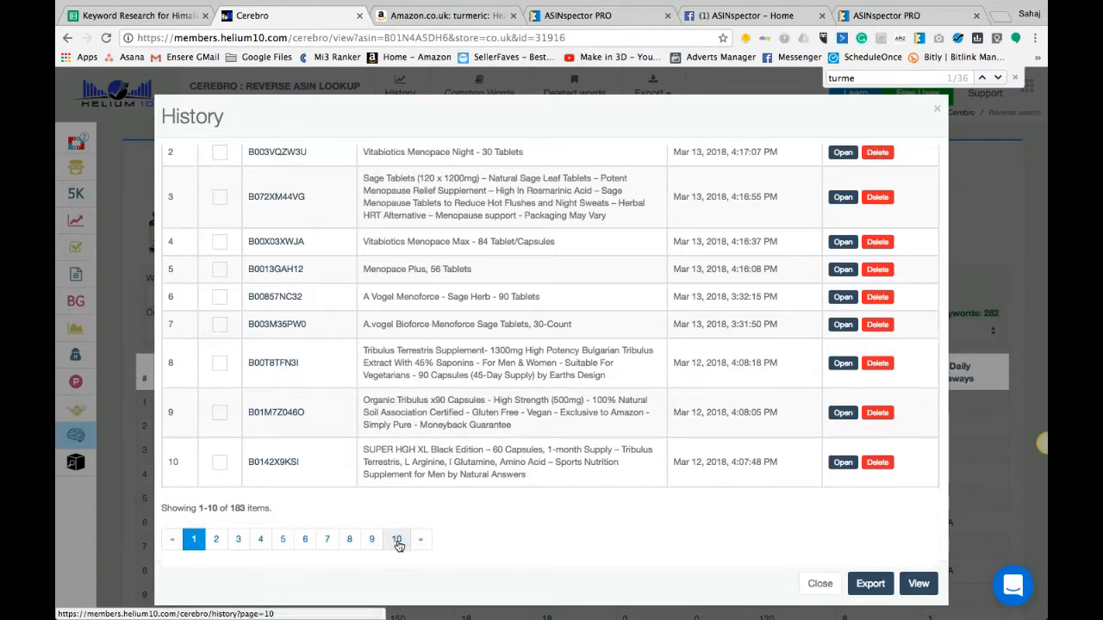
pyautogui.click(360, 543)
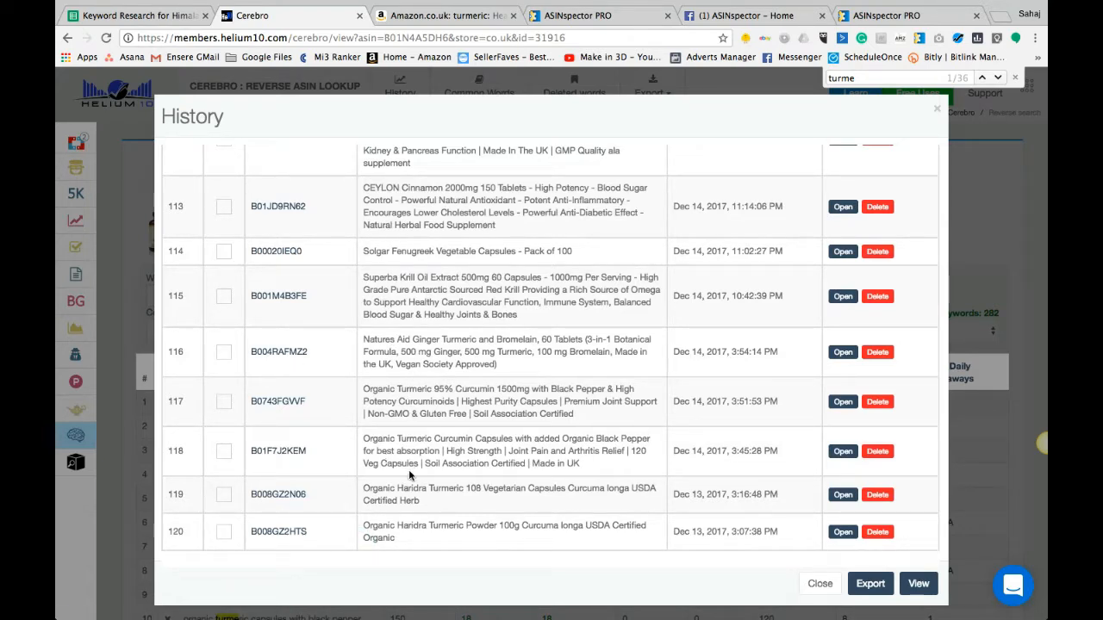
# Mark the five turmeric searches in history rows 116 to 120, from B004RAFMZ2 to B008GZ2HTS.
pyautogui.click(223, 532)
pyautogui.click(223, 494)
pyautogui.click(223, 451)
pyautogui.click(223, 401)
pyautogui.click(223, 351)
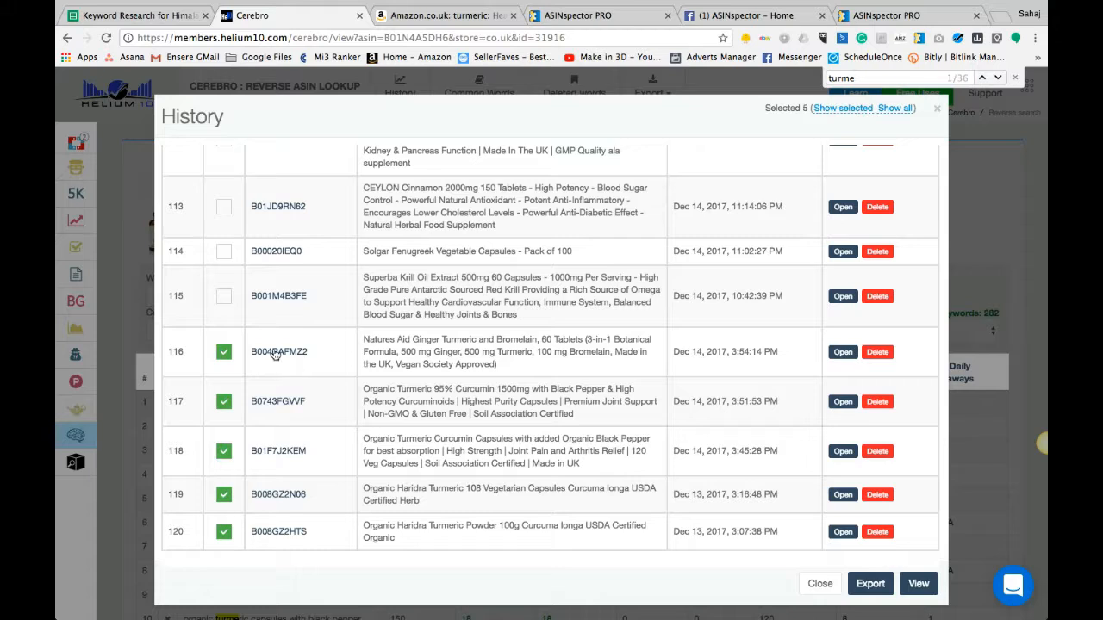
# Export the five marked history searches as one consolidated CSV file and open exported-history (1).csv in Excel.
pyautogui.moveTo(363, 338); pyautogui.dragTo(523, 377)
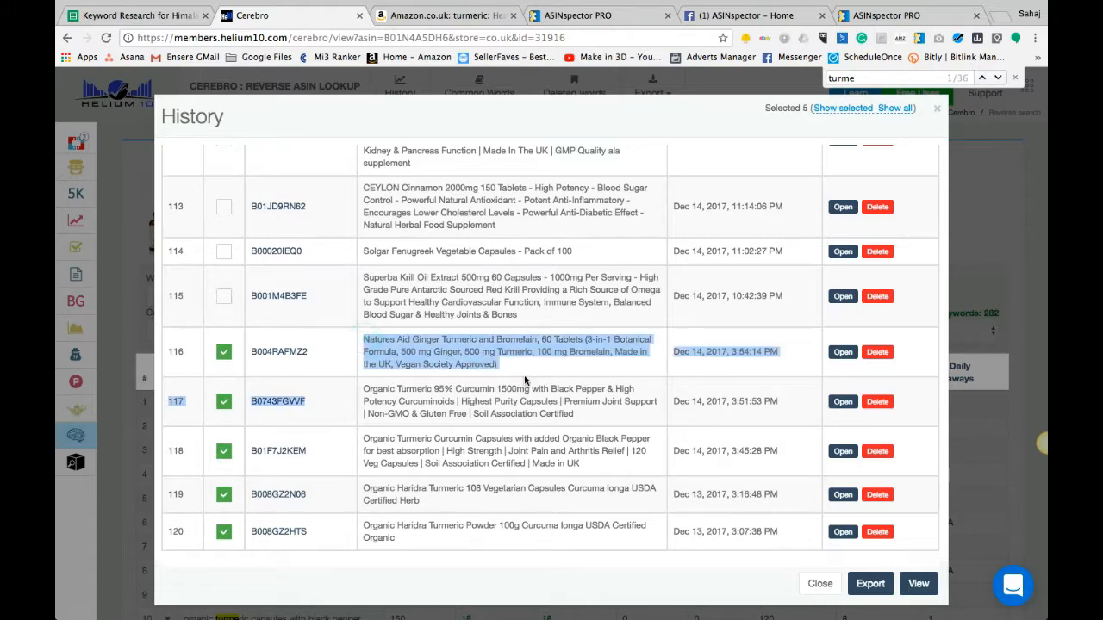
pyautogui.scroll(-2, 434, 452)
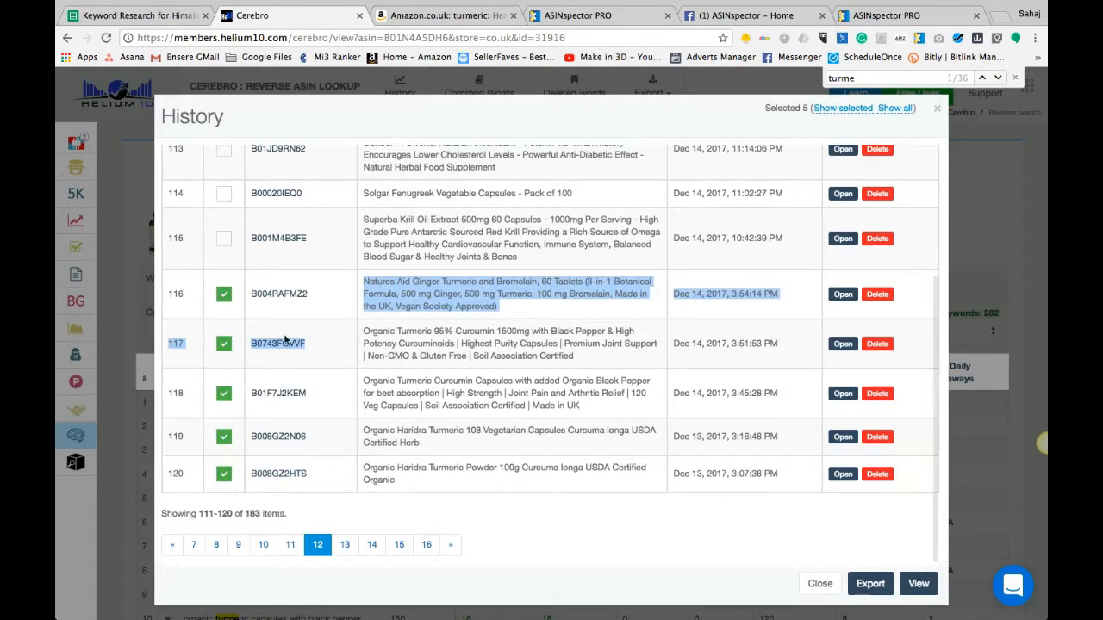
pyautogui.moveTo(268, 297); pyautogui.dragTo(327, 481)
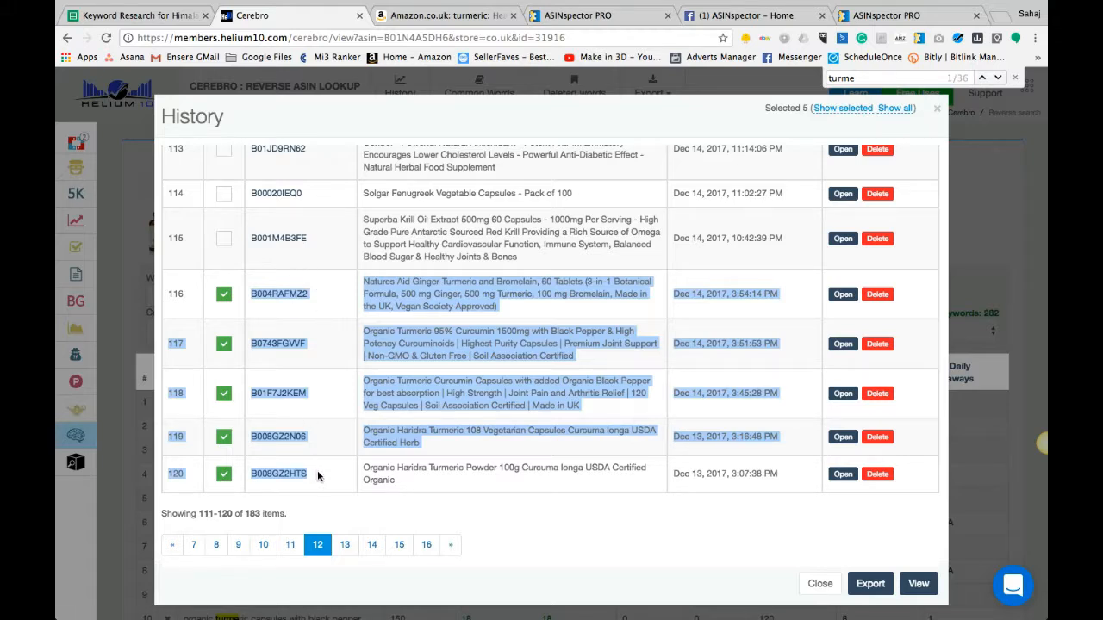
pyautogui.scroll(-1, 444, 510)
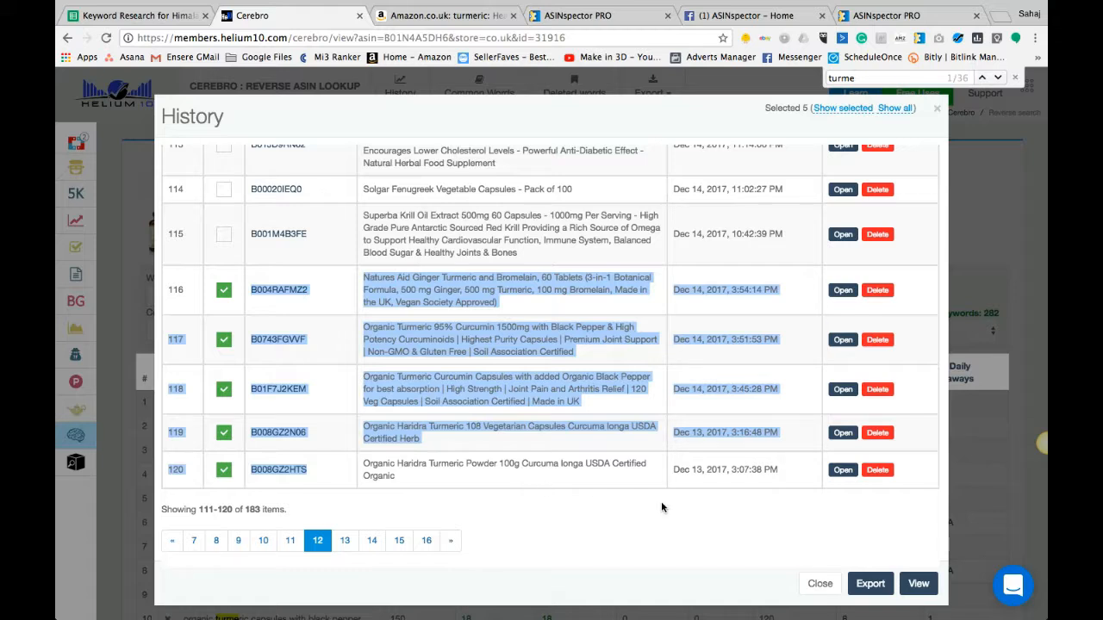
pyautogui.click(870, 586)
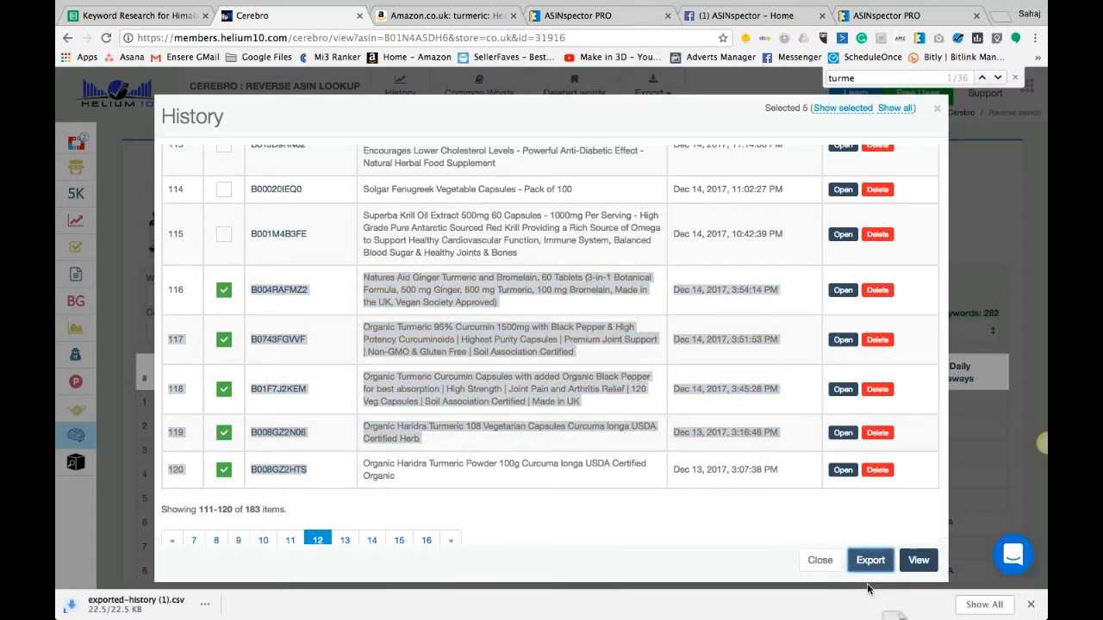
pyautogui.click(140, 604)
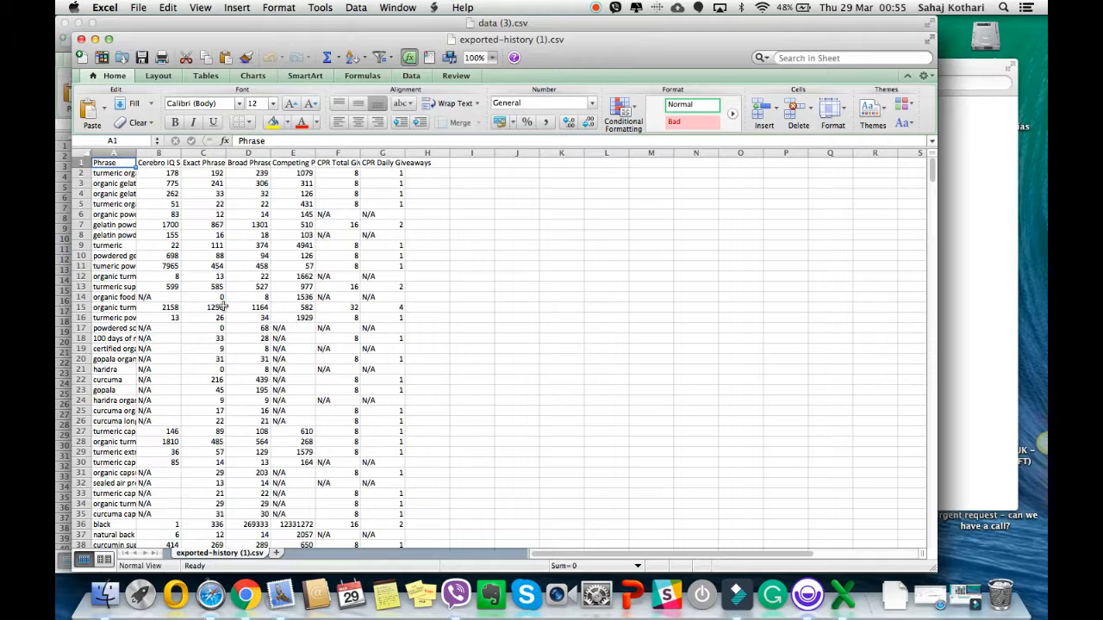
# Copy all keyword rows below the header, across all seven columns, from exported-history (1).csv.
pyautogui.click(137, 214)
pyautogui.click(112, 175)
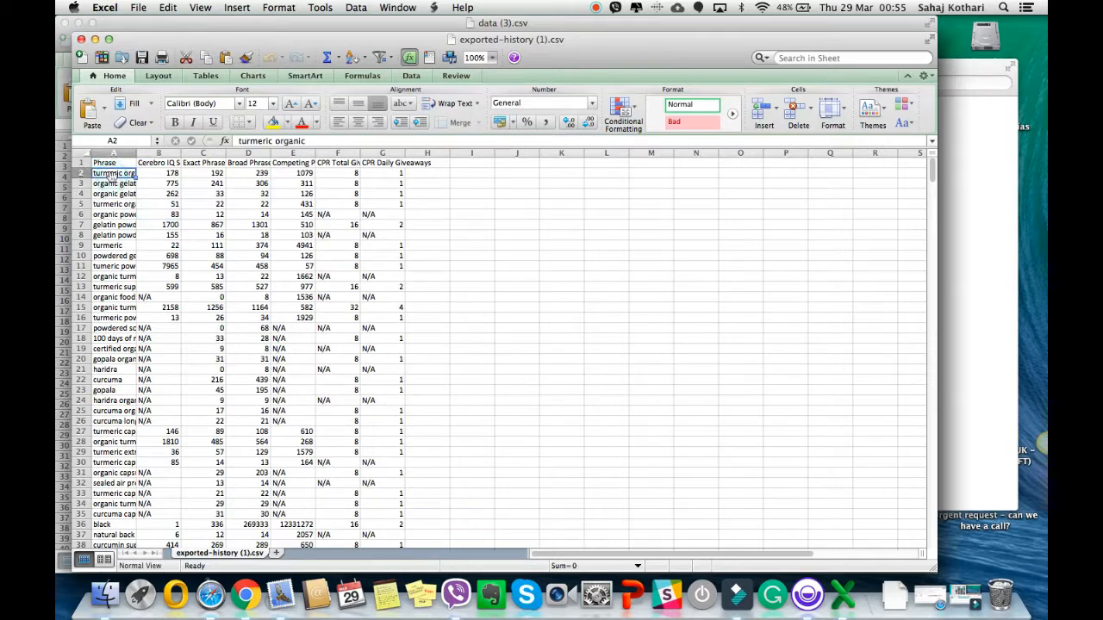
pyautogui.hotkey('shift', 'Right')
pyautogui.press('shift+super+Right')
pyautogui.press('shift+super+Down')
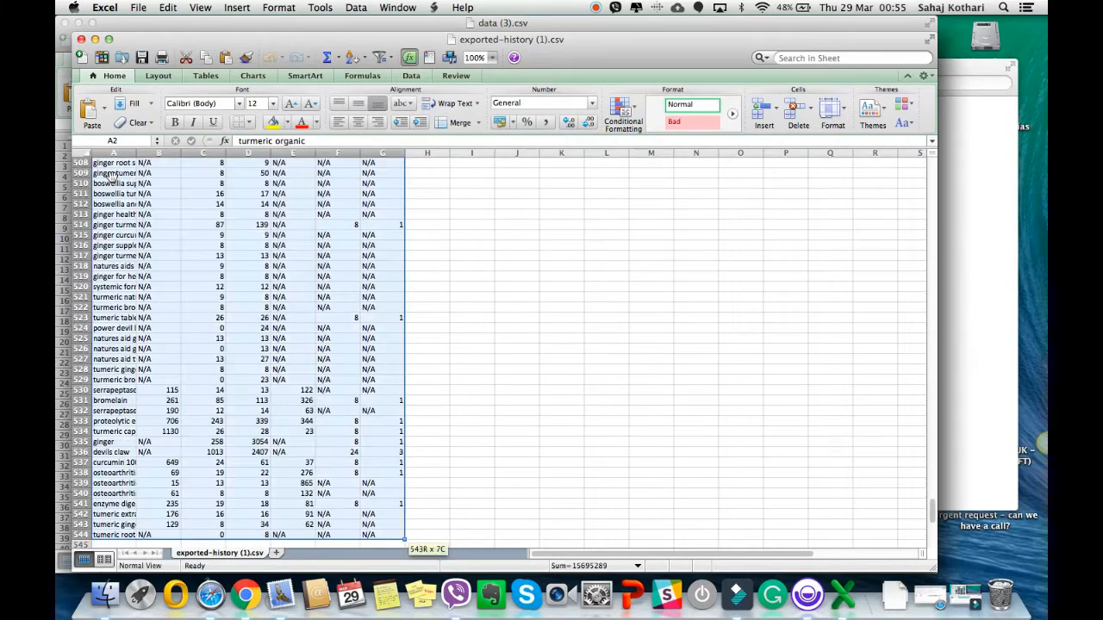
pyautogui.press('super+c')
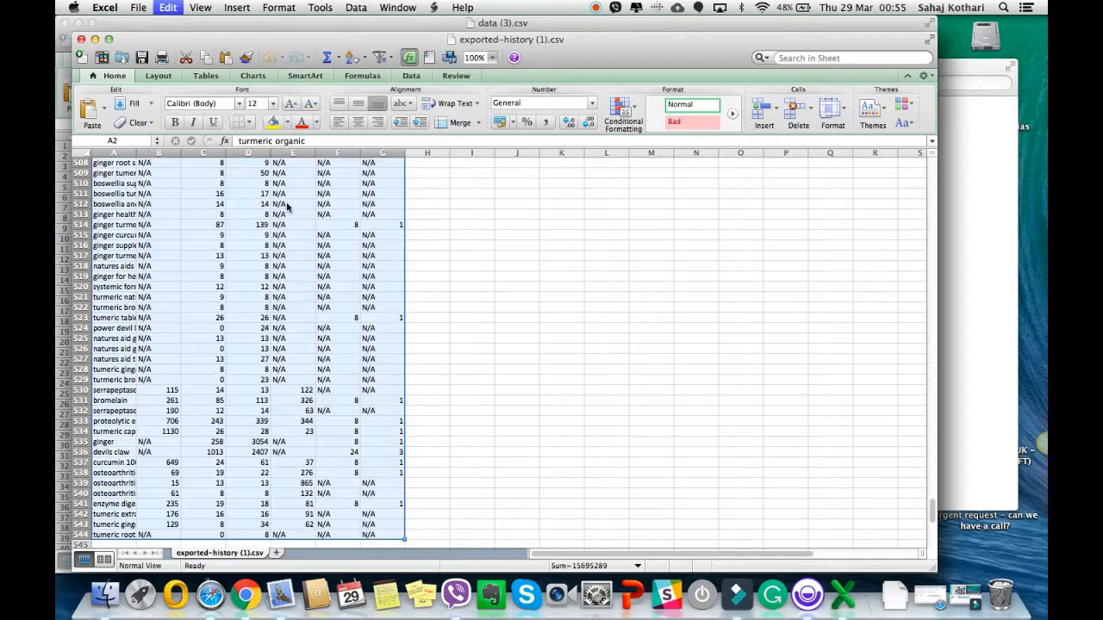
# Switch to the Himalaya keyword research sheet and paste the copied data as values only into Step 2's CEREBRO Results table, starting at cell AJ10.
pyautogui.press('super+Tab')
pyautogui.click(105, 15)
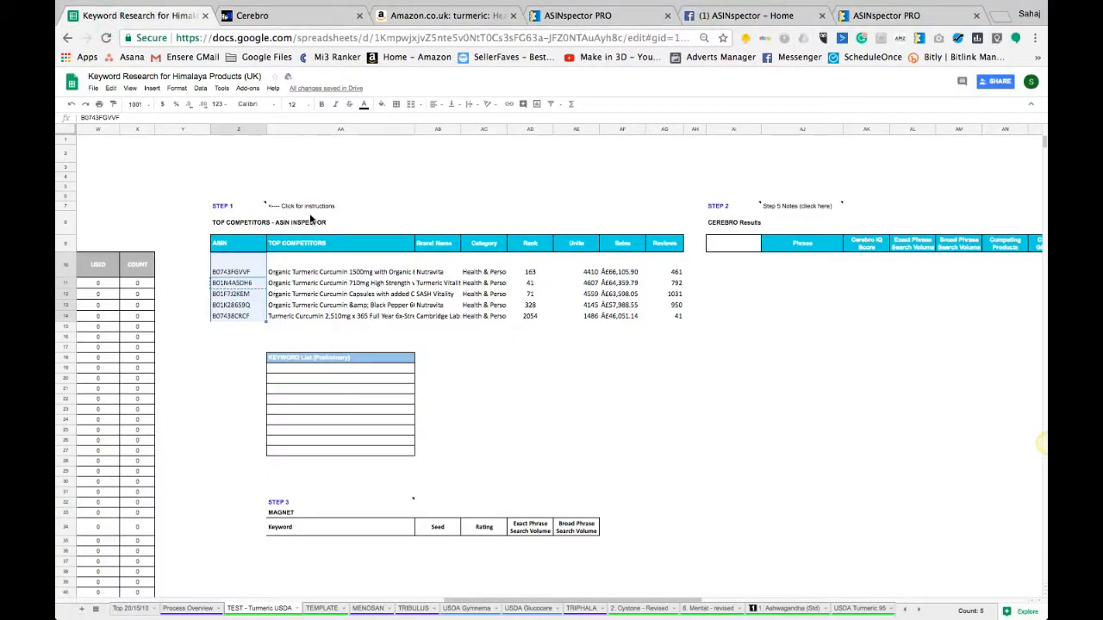
pyautogui.hscroll(5, 320, 252)
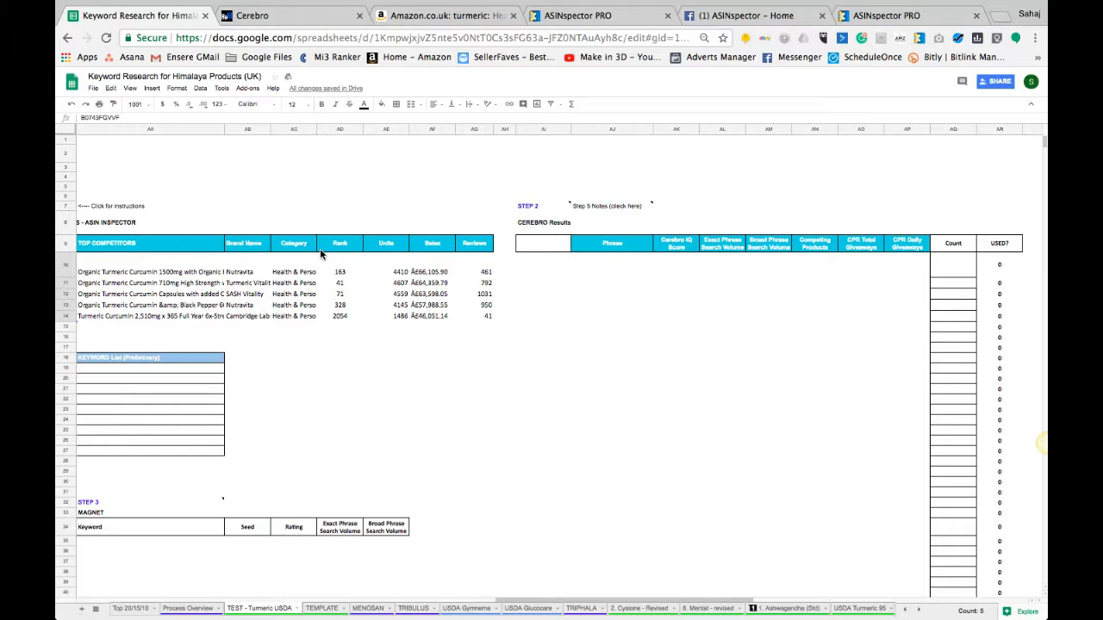
pyautogui.click(612, 260)
pyautogui.click(92, 88)
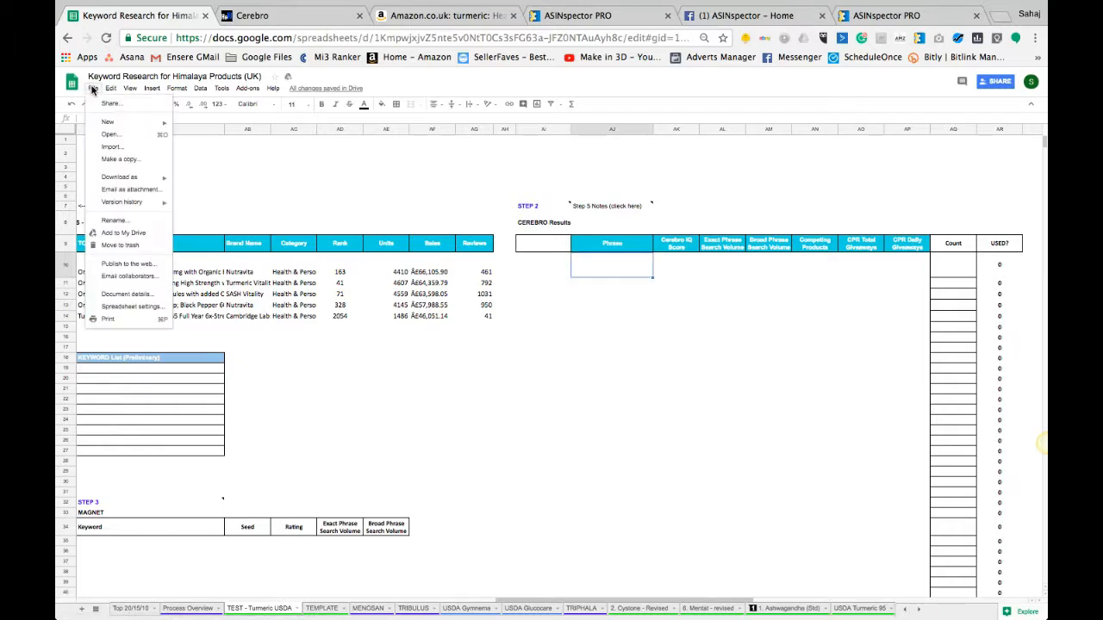
pyautogui.moveTo(135, 205)
pyautogui.click(293, 186)
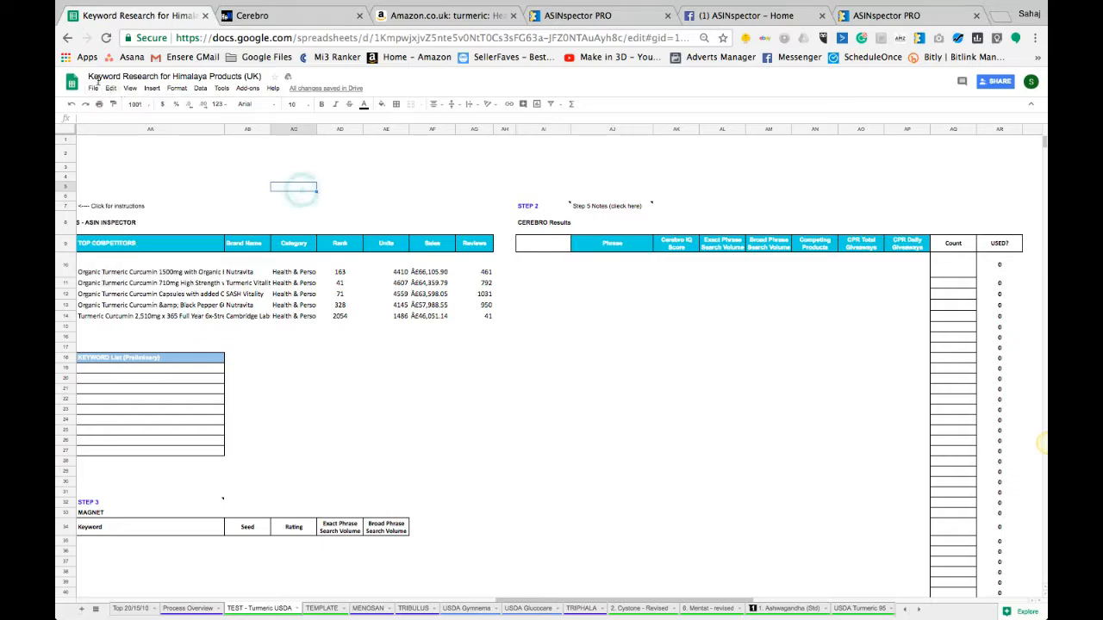
pyautogui.click(604, 266)
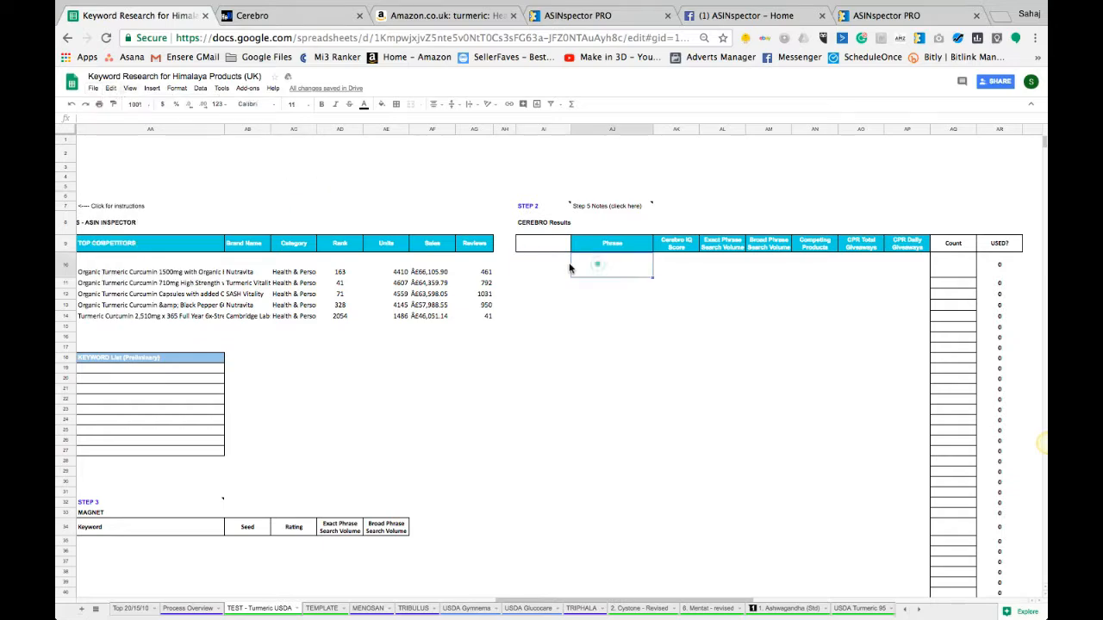
pyautogui.click(110, 88)
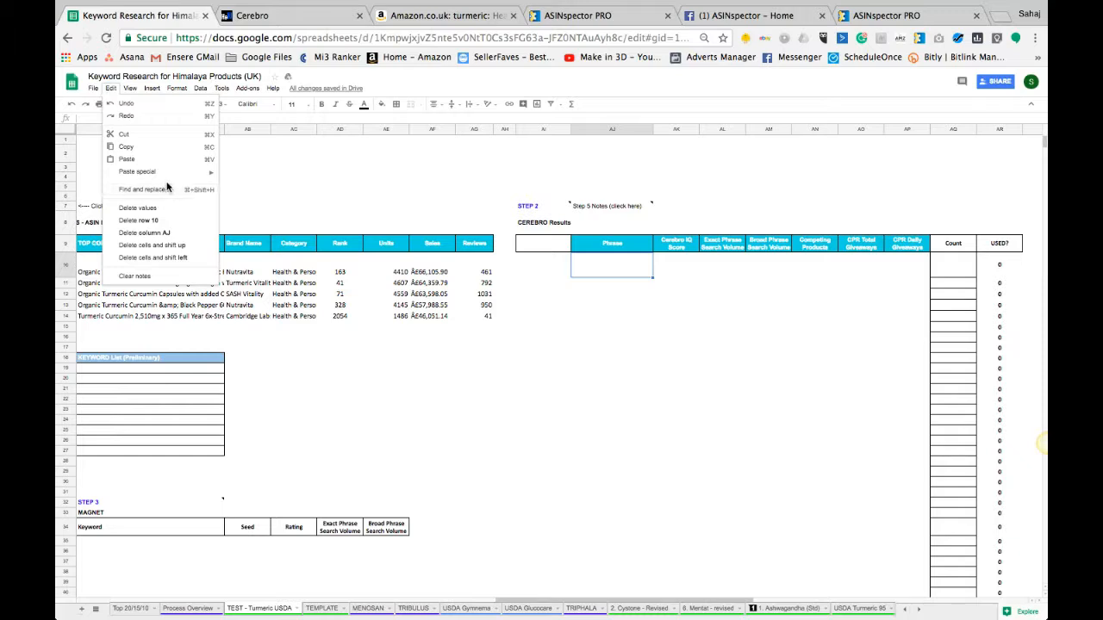
pyautogui.moveTo(177, 173)
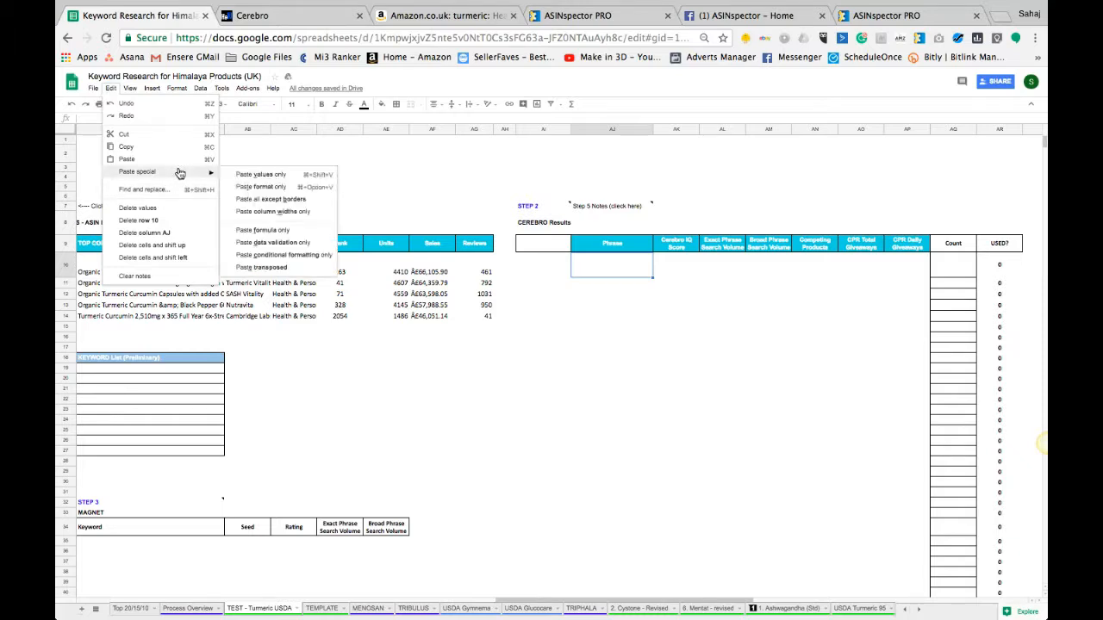
pyautogui.click(275, 176)
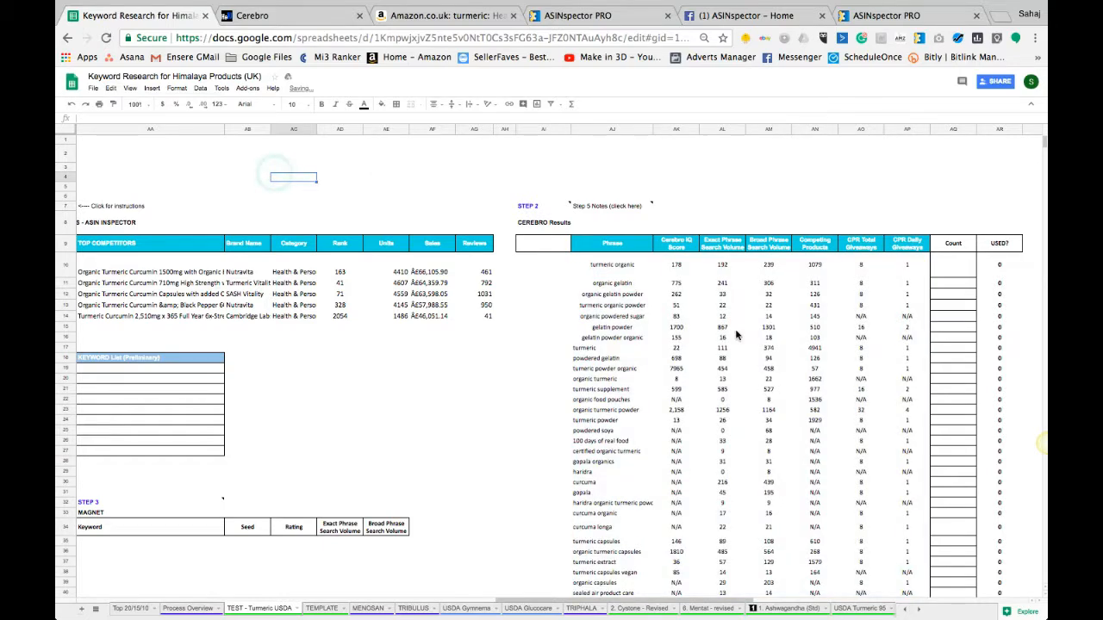
# Look through the pasted keyword list in Step 2, then review the top competitors table in Step 1.
pyautogui.click(605, 282)
pyautogui.scroll(-12, 729, 481)
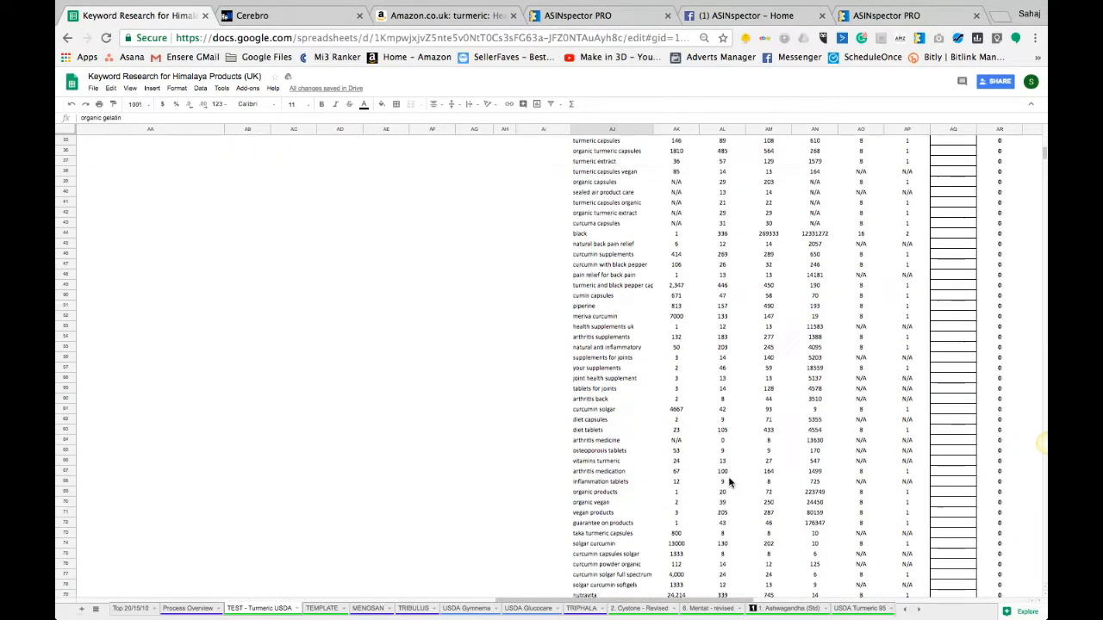
pyautogui.scroll(-20, 58, 215)
pyautogui.moveTo(1046, 319); pyautogui.dragTo(1036, 60)
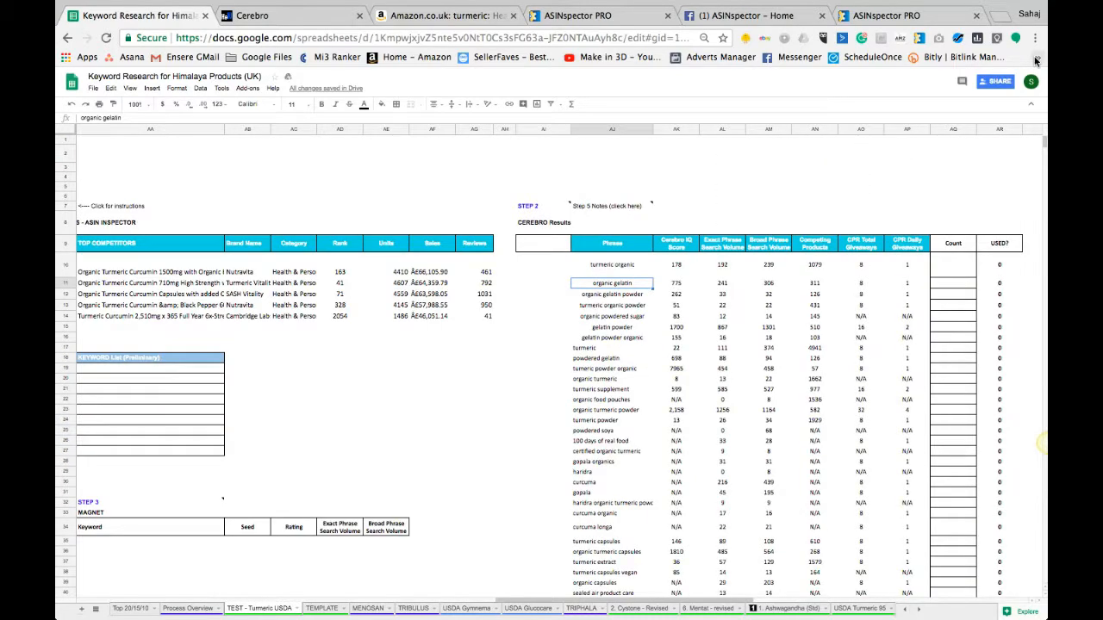
pyautogui.hscroll(-3, 576, 251)
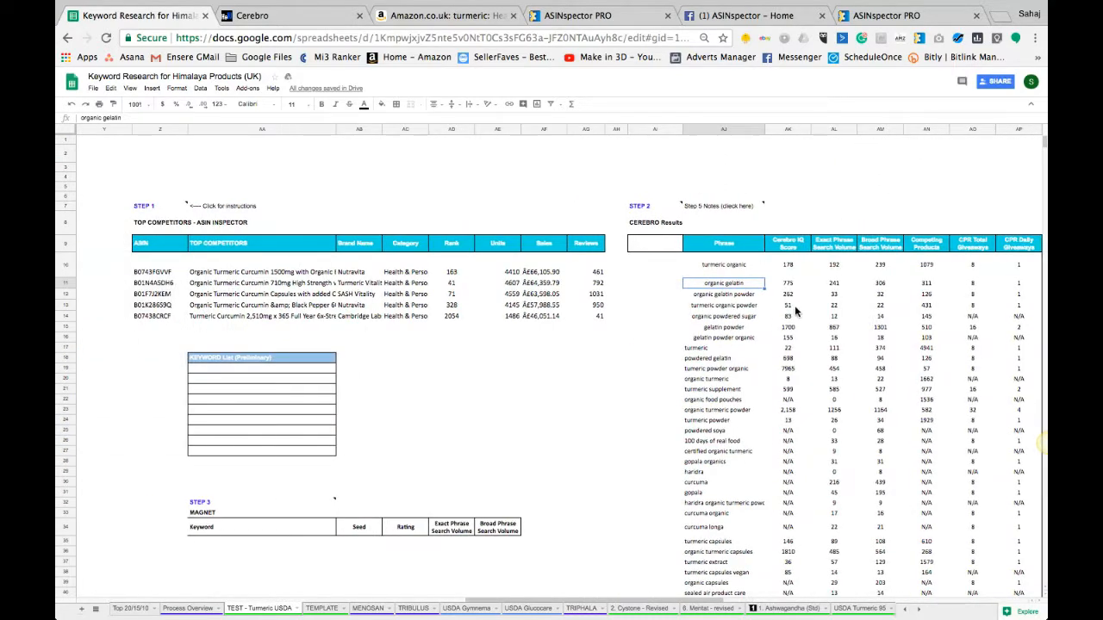
pyautogui.moveTo(153, 264); pyautogui.dragTo(524, 309)
pyautogui.click(159, 271)
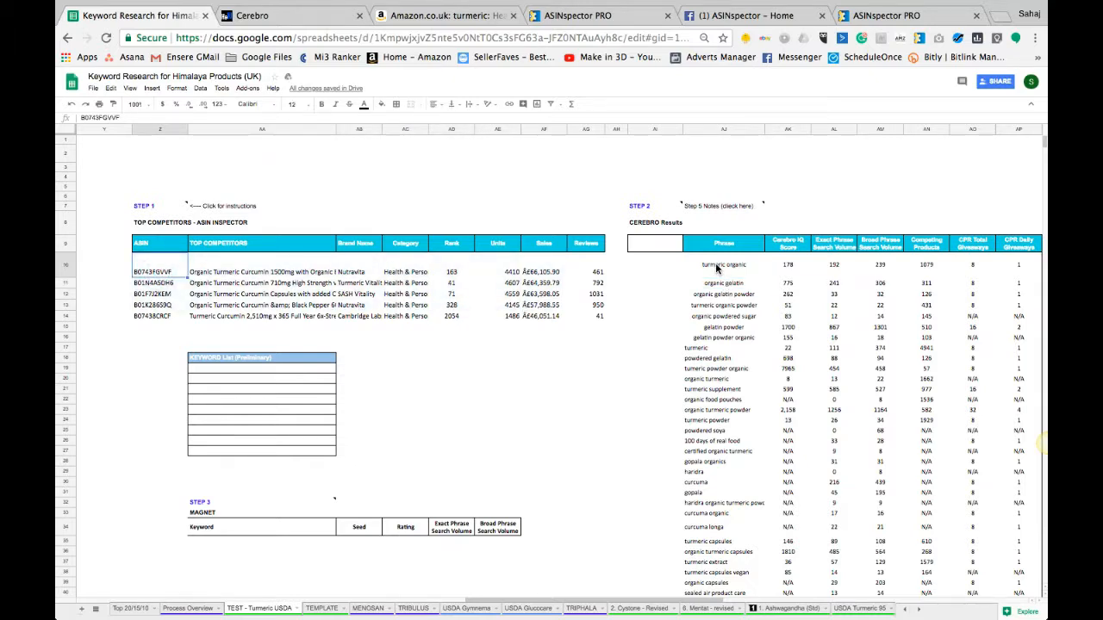
# Examine the pasted Cerebro results across the columns from Phrase to CPR Daily Giveaways.
pyautogui.moveTo(716, 269); pyautogui.dragTo(722, 349)
pyautogui.hscroll(2, 715, 284)
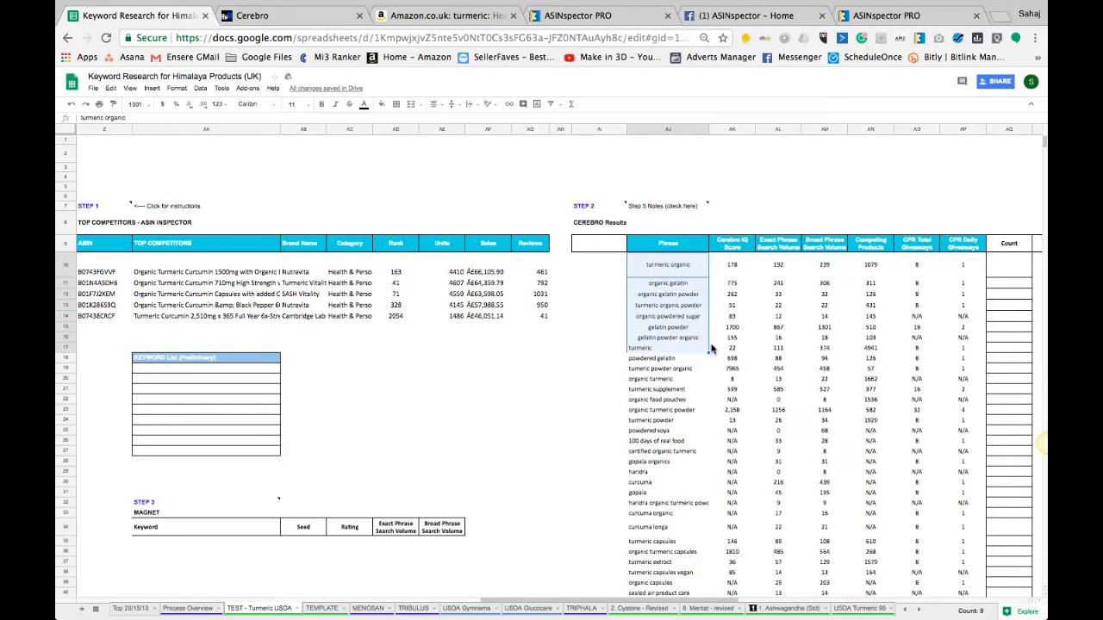
pyautogui.click(956, 265)
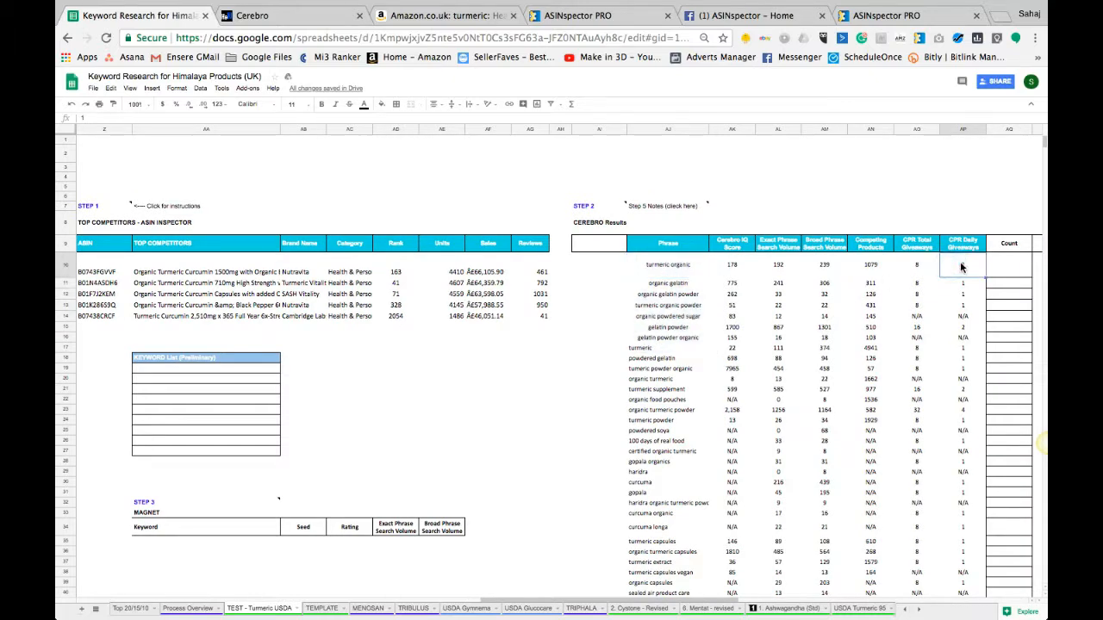
pyautogui.click(915, 248)
pyautogui.moveTo(915, 248); pyautogui.dragTo(965, 297)
pyautogui.click(683, 268)
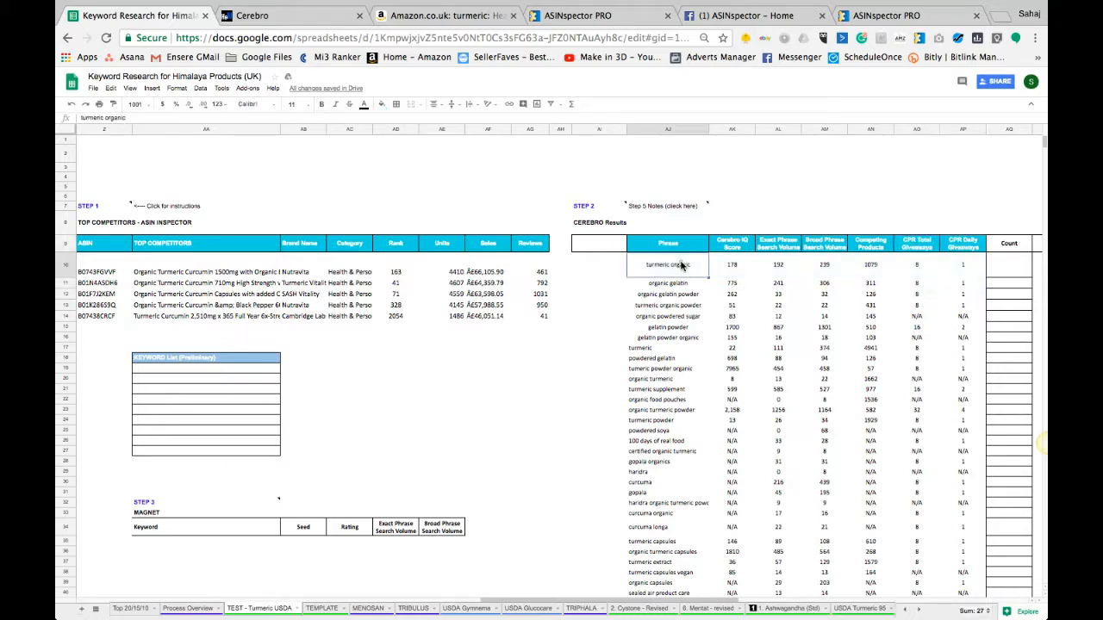
pyautogui.moveTo(870, 305); pyautogui.dragTo(917, 327)
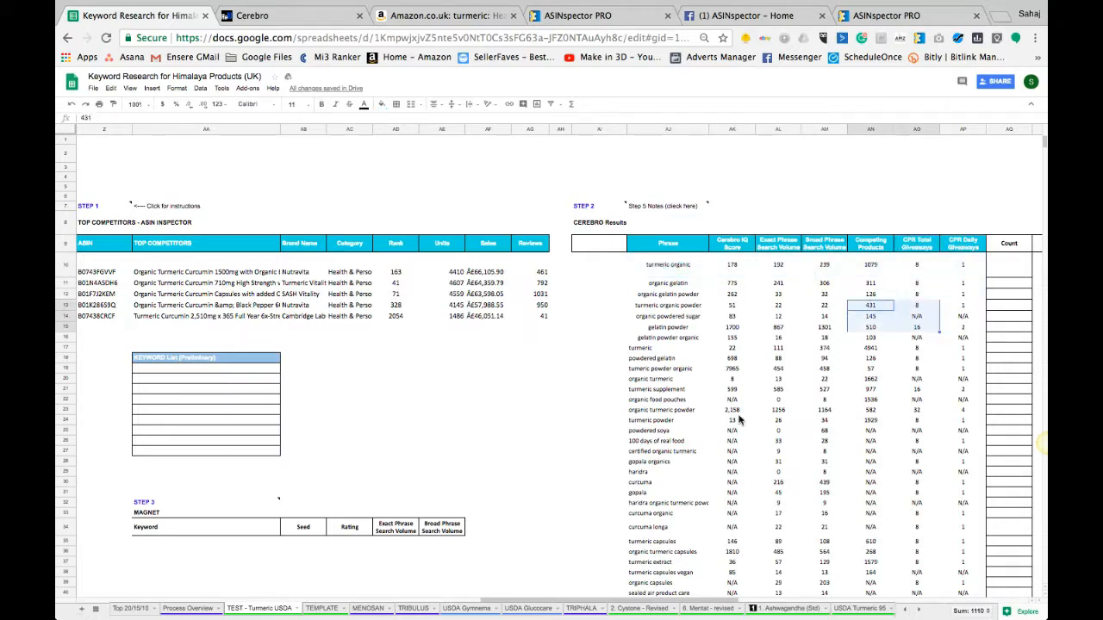
pyautogui.moveTo(676, 273); pyautogui.dragTo(953, 376)
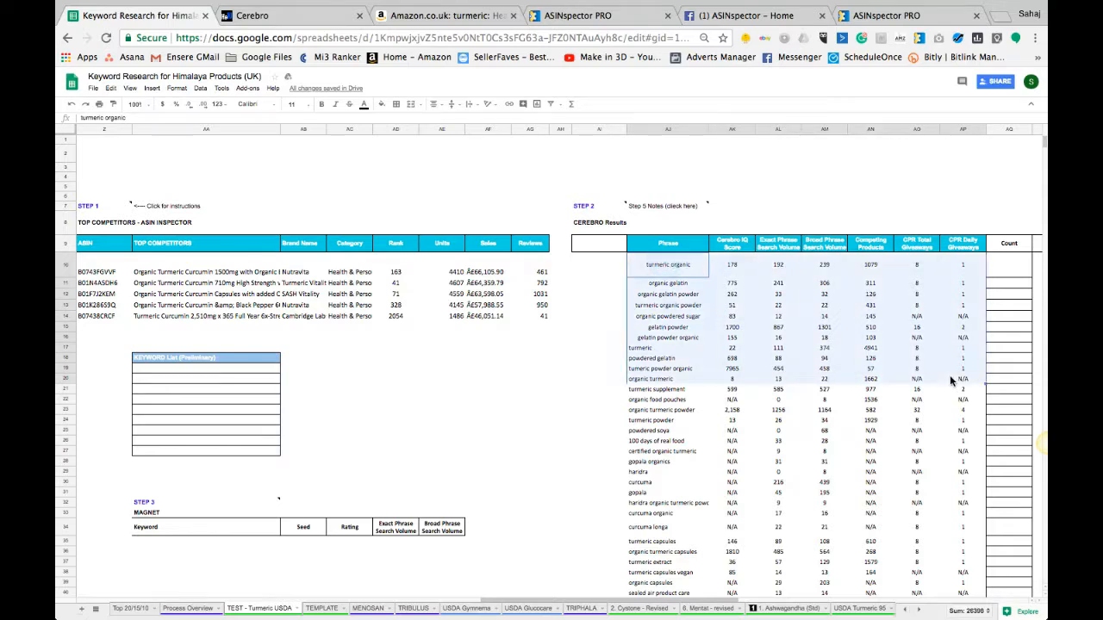
pyautogui.hscroll(-2, 952, 380)
pyautogui.hscroll(-1, 952, 381)
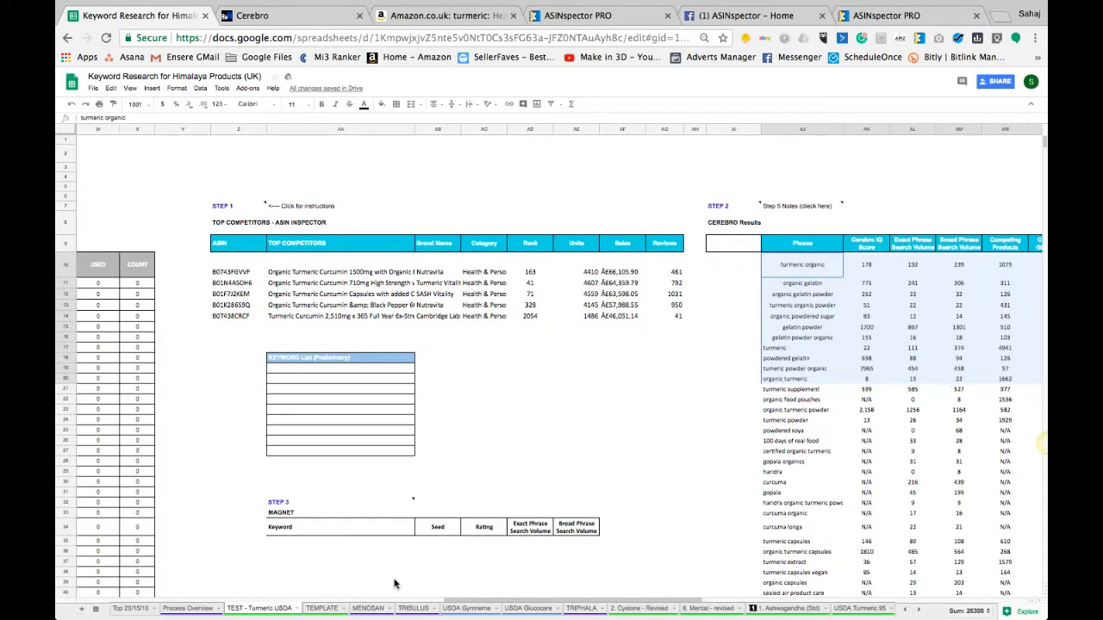
# Review the Process Overview sheet's flowchart, covering Cerebro competitor analysis and Magnet category analysis.
pyautogui.click(185, 609)
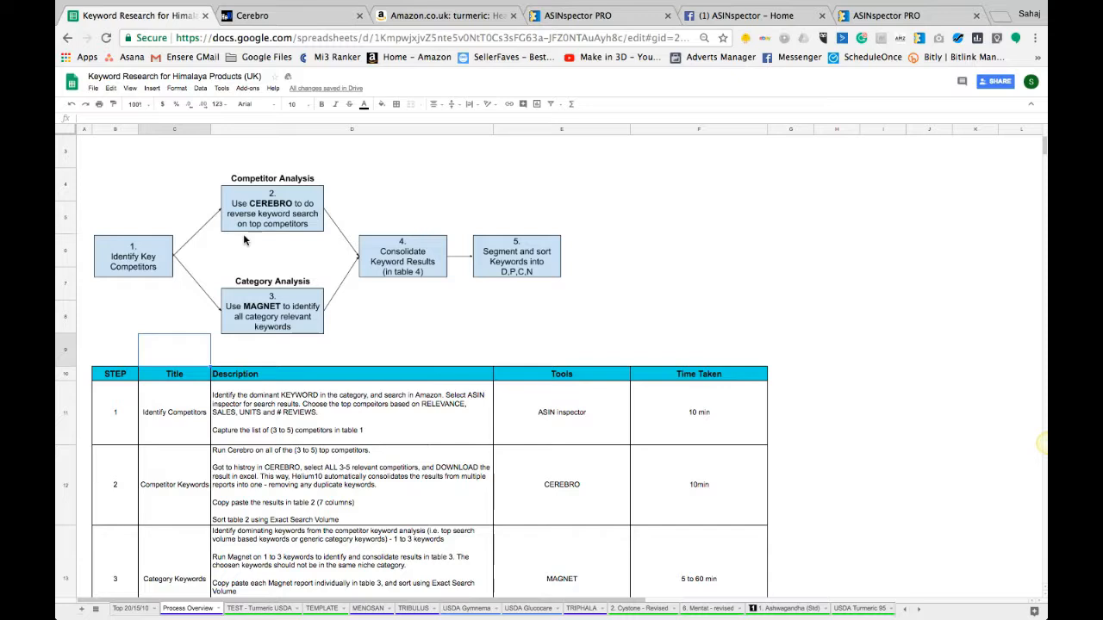
pyautogui.click(236, 265)
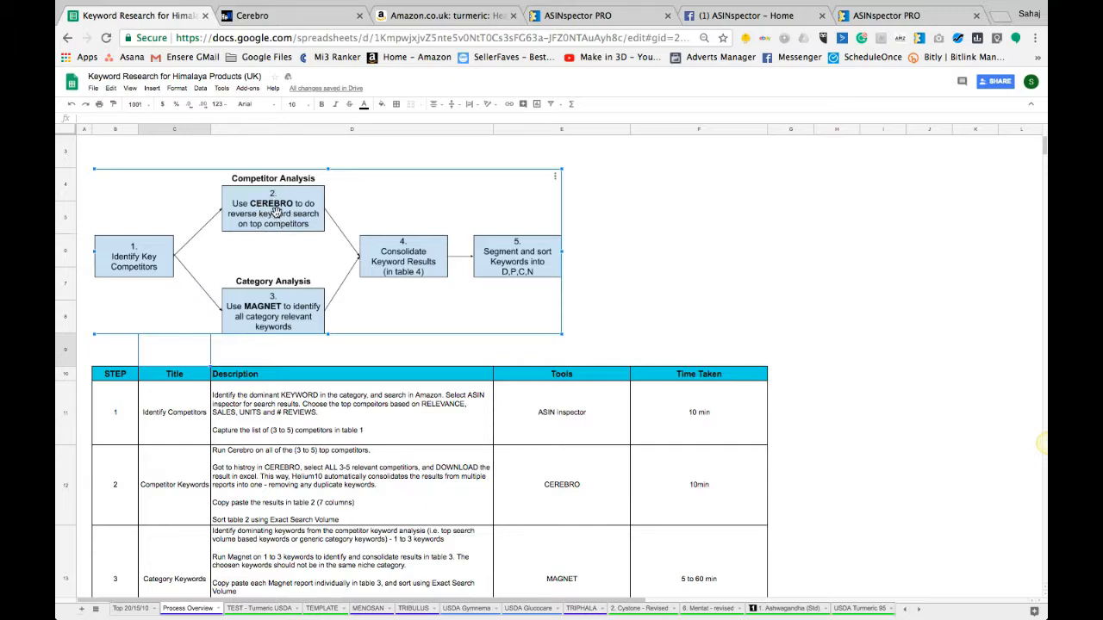
pyautogui.click(277, 346)
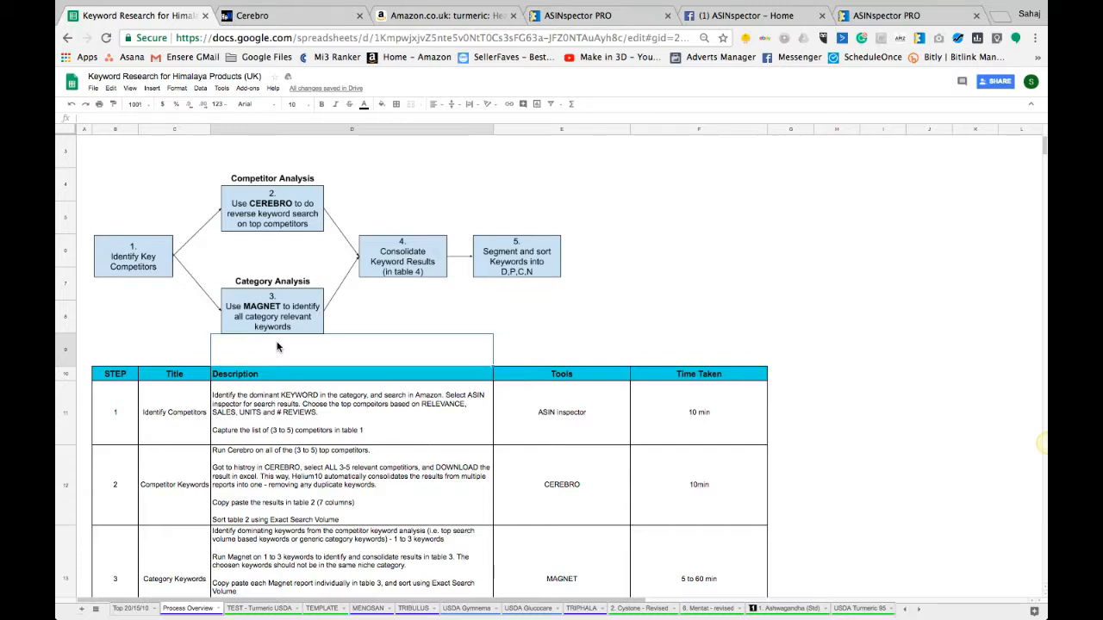
pyautogui.hotkey('ctrl', 'Right')
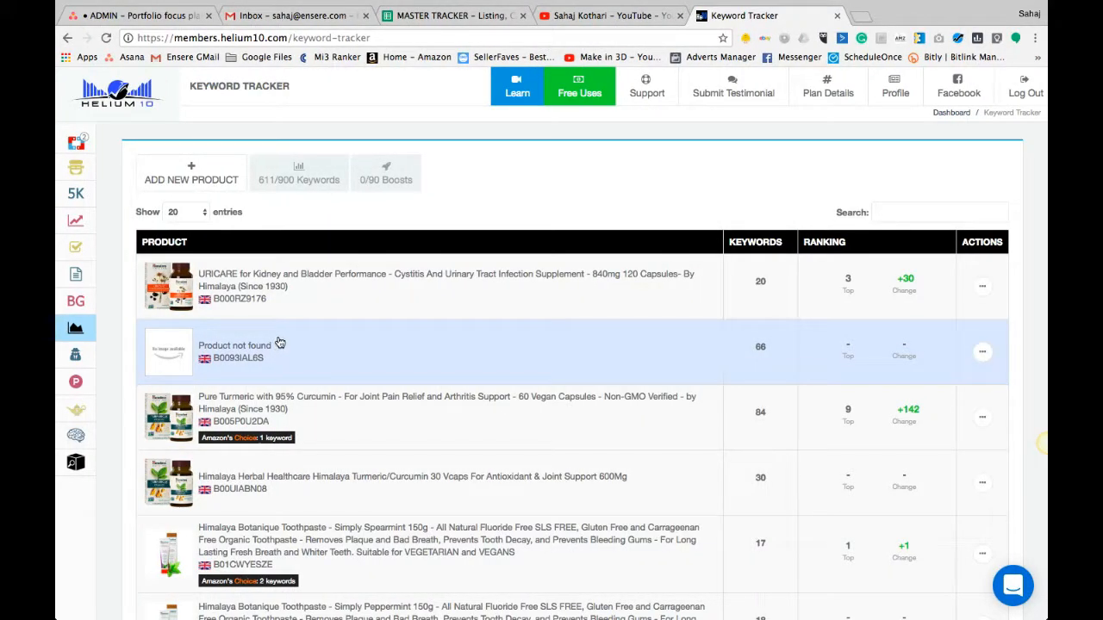
pyautogui.hotkey('ctrl', 'Left')
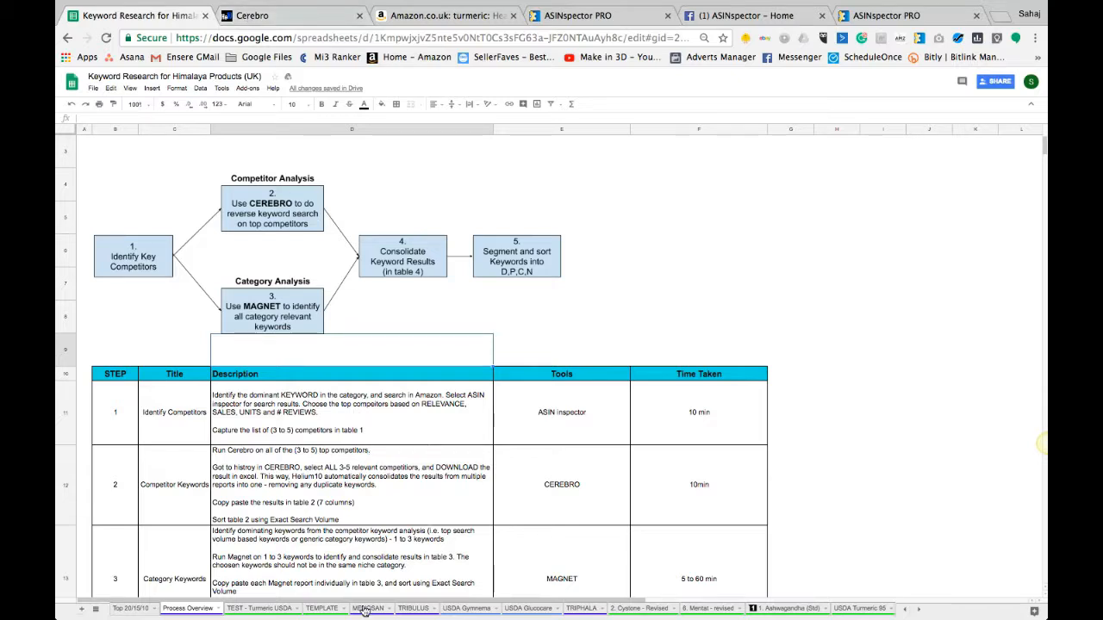
pyautogui.click(350, 330)
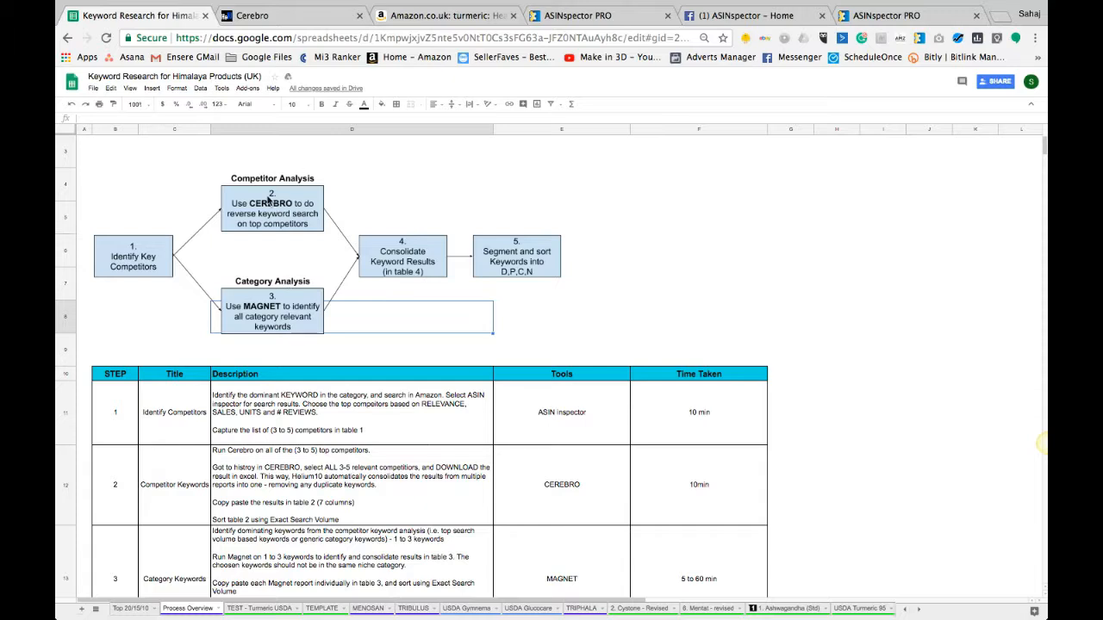
pyautogui.click(320, 349)
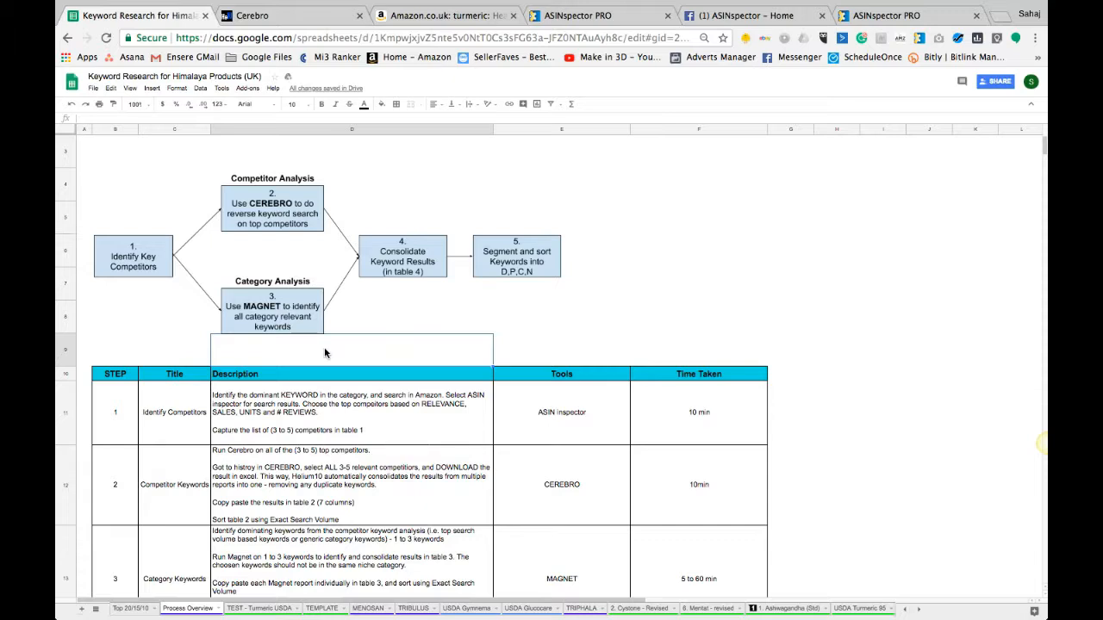
pyautogui.click(338, 322)
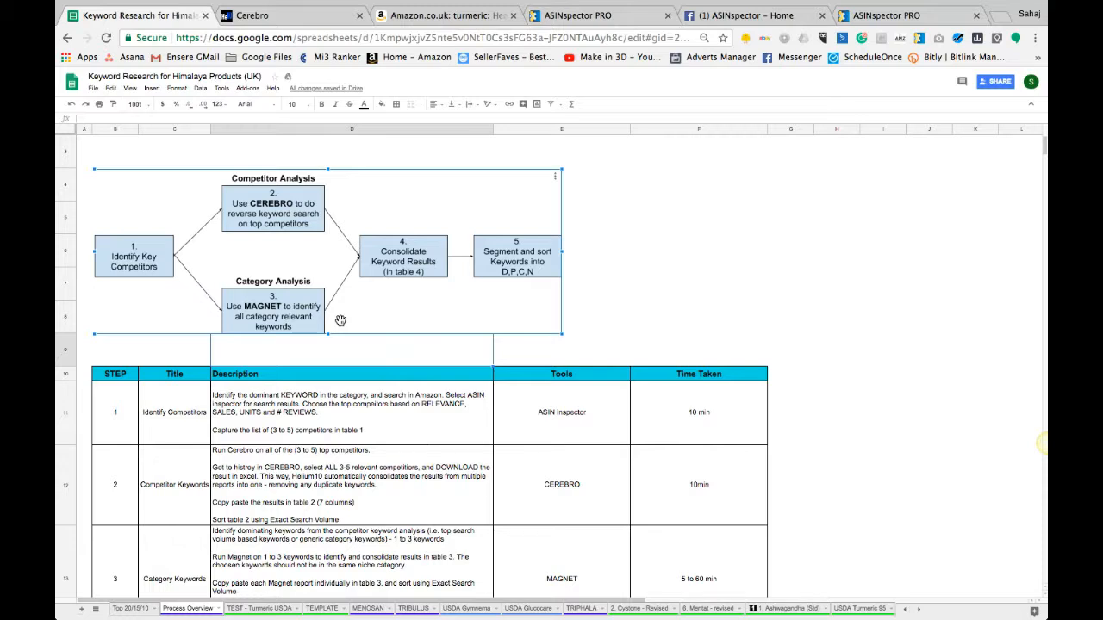
pyautogui.click(336, 354)
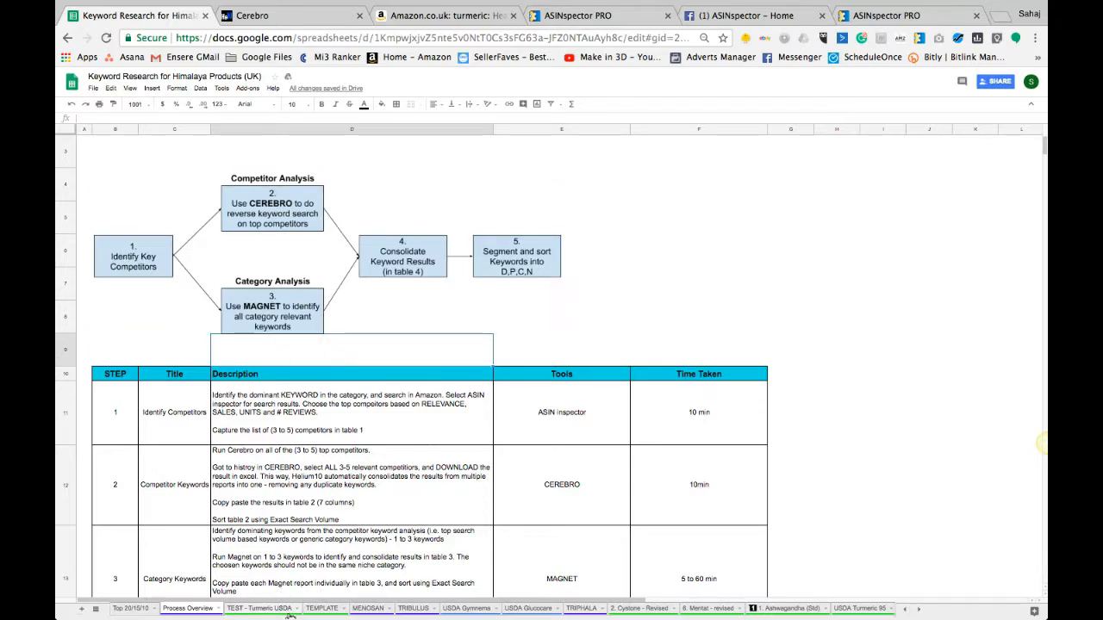
# Enter Turmeric and Curcumin in the first two rows of the preliminary keyword list on the TEST - Turmeric USDA sheet.
pyautogui.click(277, 610)
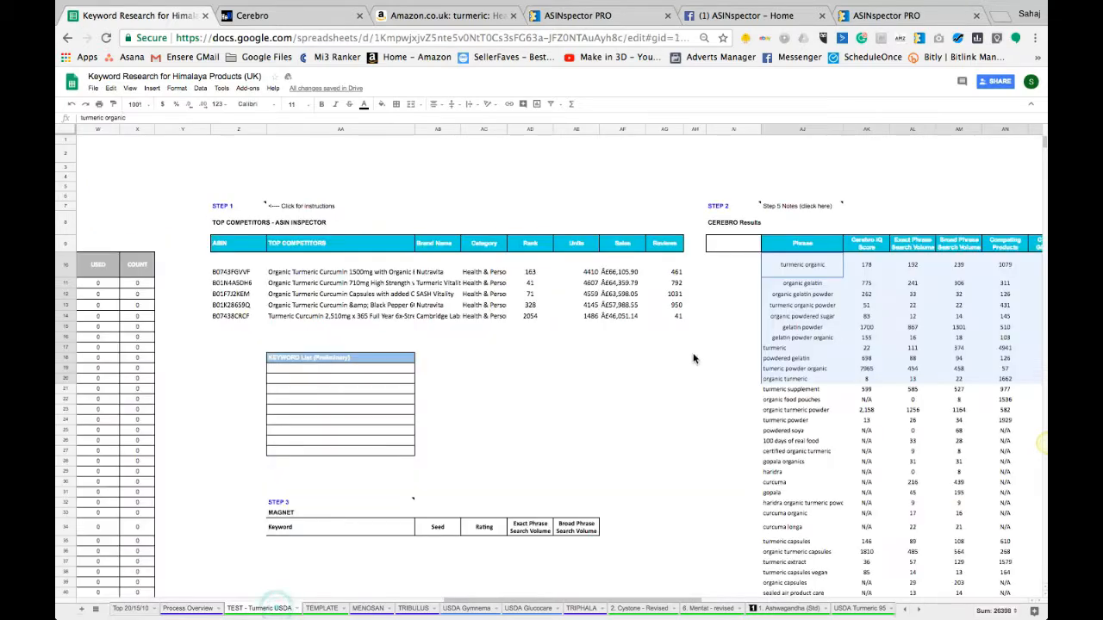
pyautogui.click(358, 367)
pyautogui.write('Turmeric')
pyautogui.press('Return')
pyautogui.write('Curcumin')
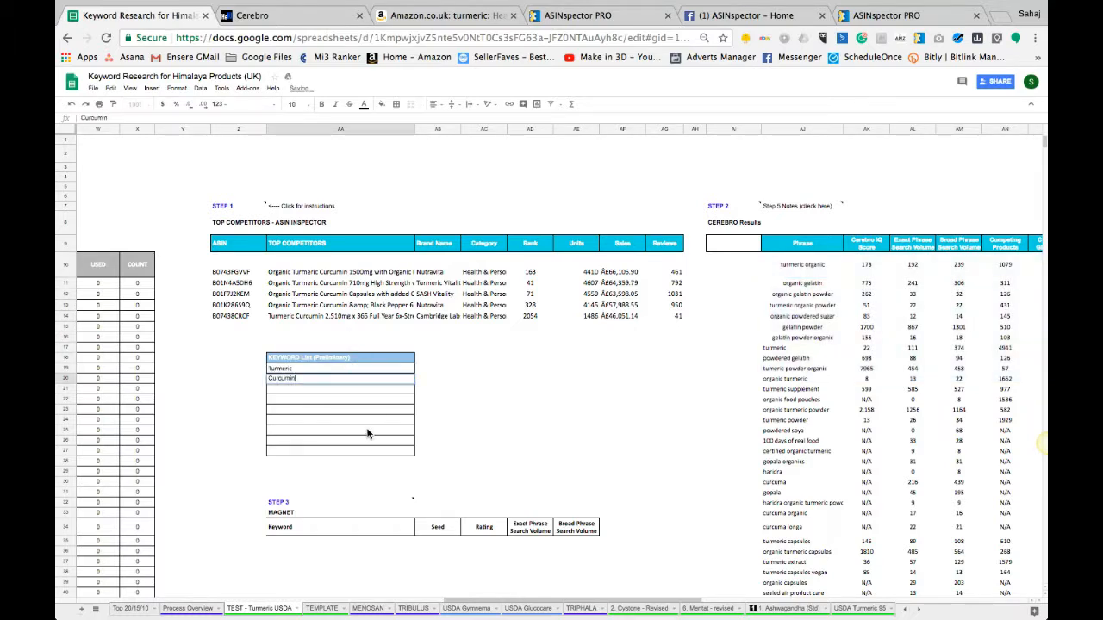
pyautogui.press('Return')
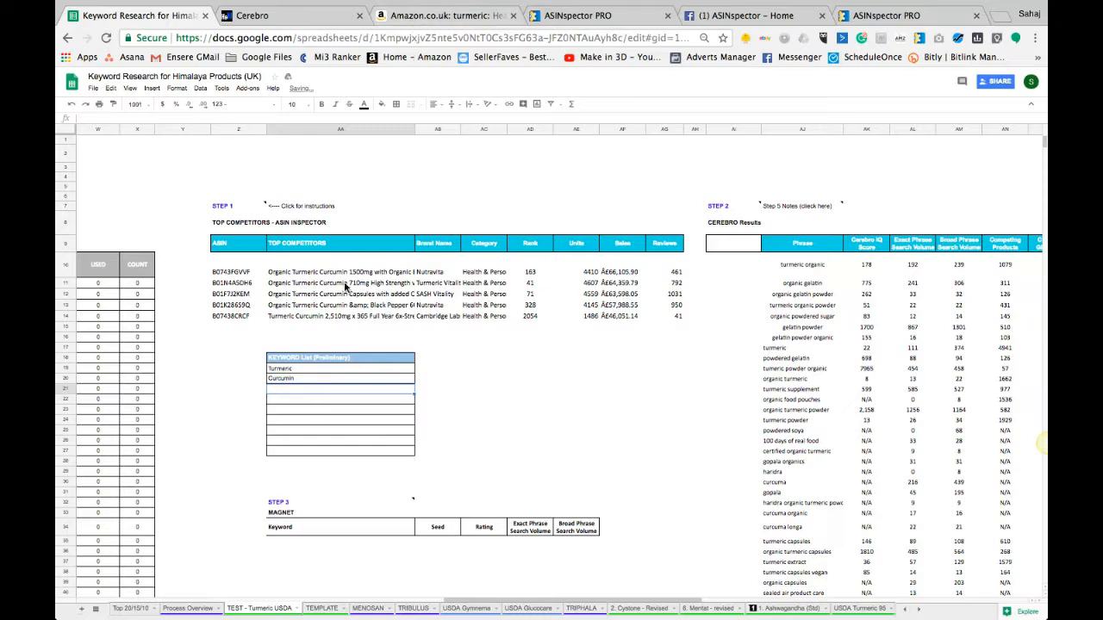
# Widen the TOP COMPETITORS column to show more of the five competitor product titles.
pyautogui.moveTo(332, 272); pyautogui.dragTo(339, 317)
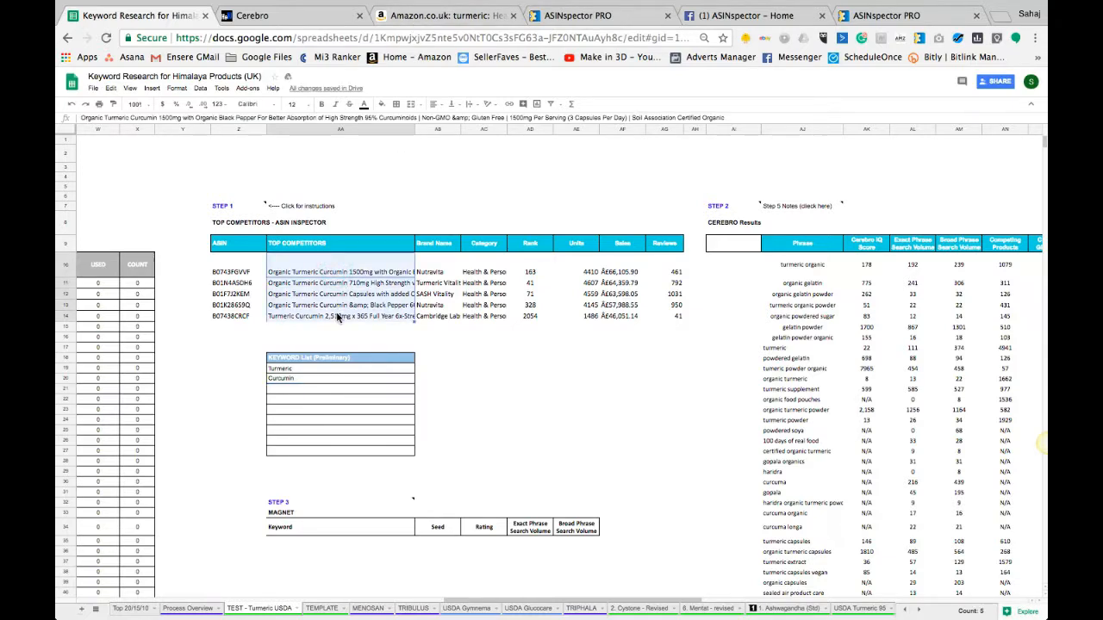
pyautogui.moveTo(414, 129); pyautogui.dragTo(578, 129)
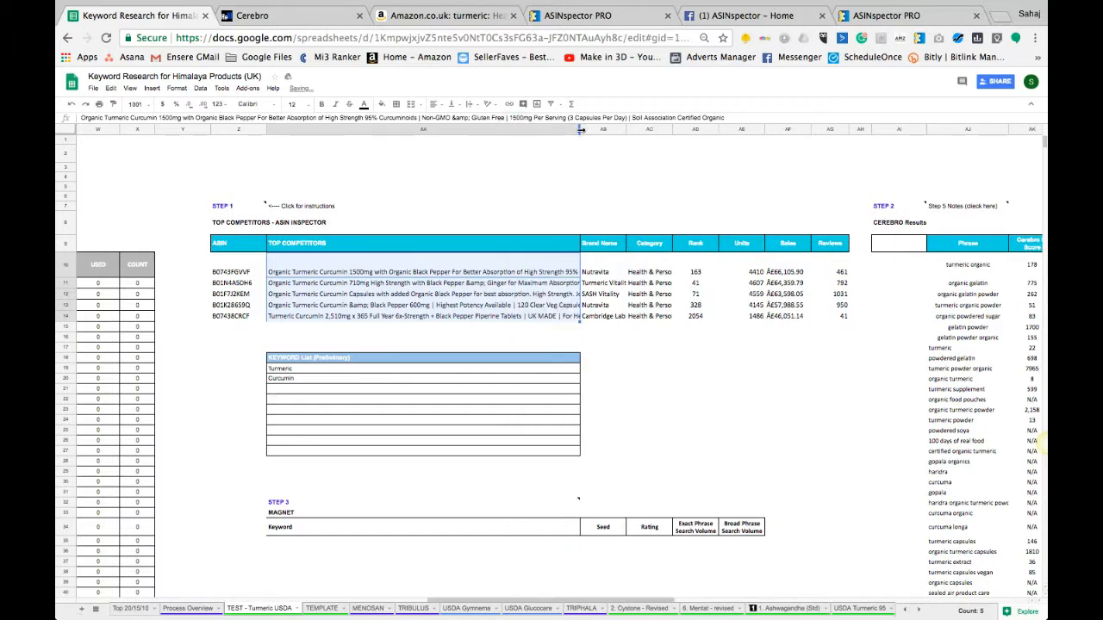
# Compare the competitor product titles with the keywords and empty rows of the preliminary keyword list.
pyautogui.click(372, 306)
pyautogui.click(369, 292)
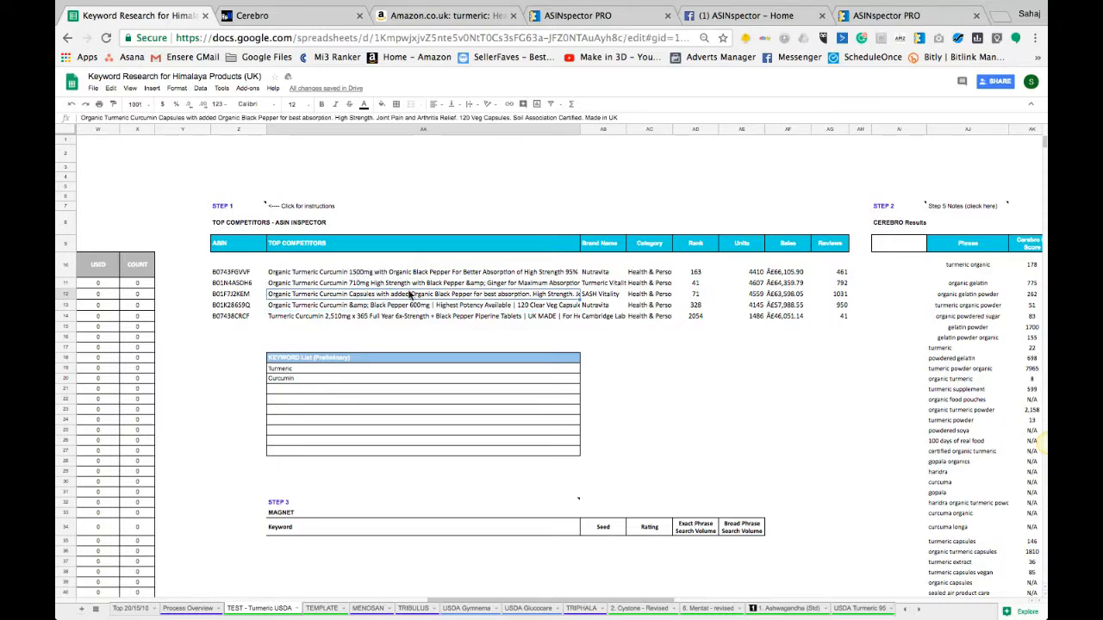
pyautogui.moveTo(323, 369); pyautogui.dragTo(321, 451)
pyautogui.click(321, 451)
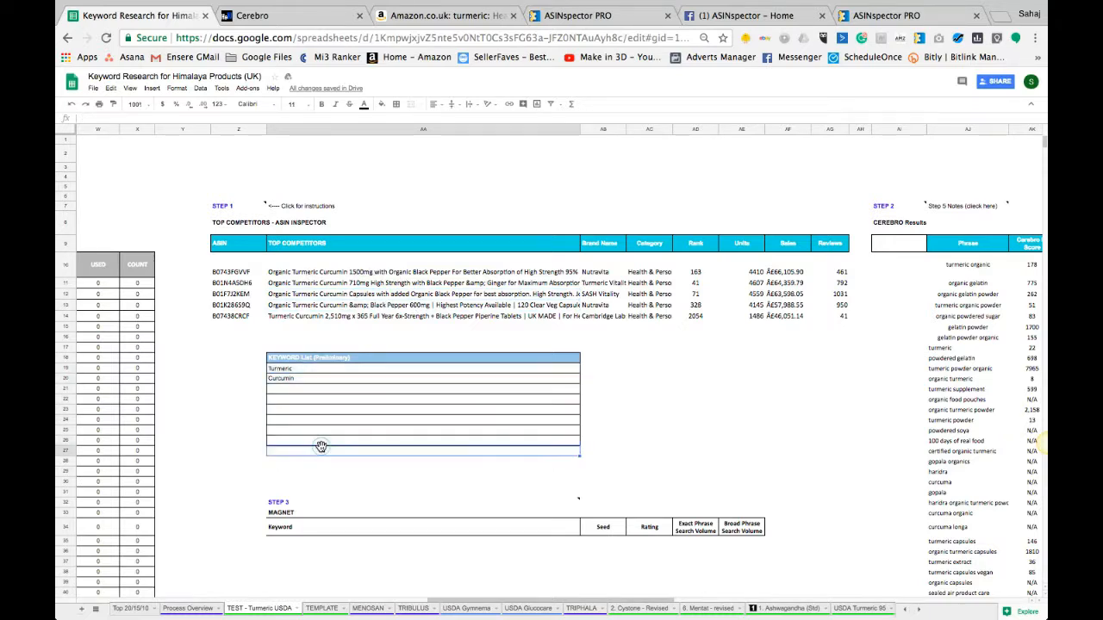
pyautogui.moveTo(298, 372); pyautogui.dragTo(299, 417)
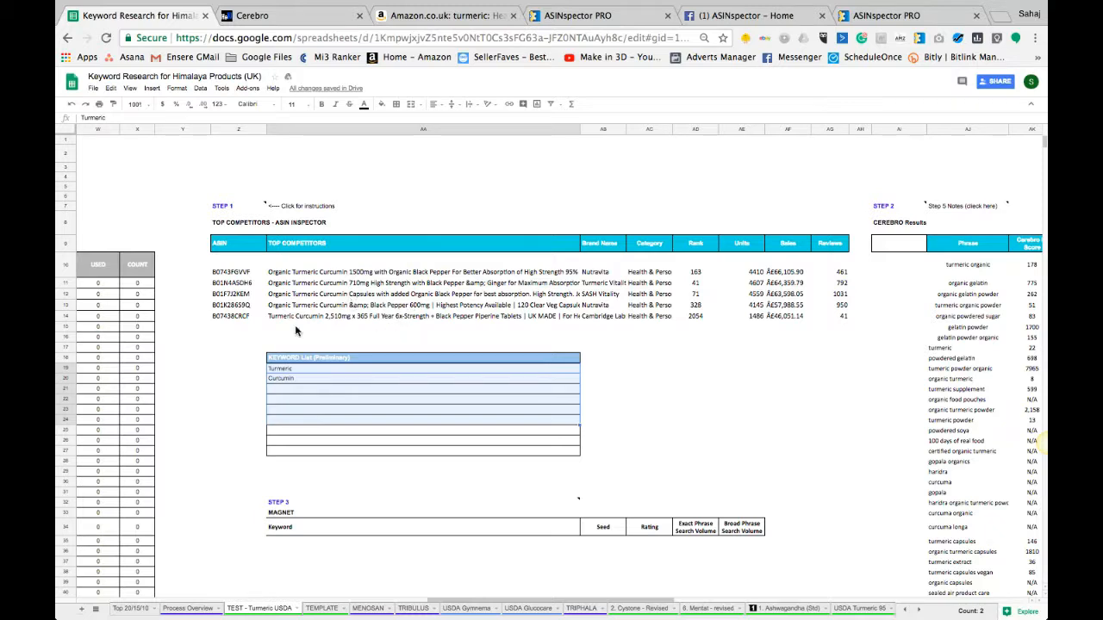
pyautogui.moveTo(288, 370); pyautogui.dragTo(288, 390)
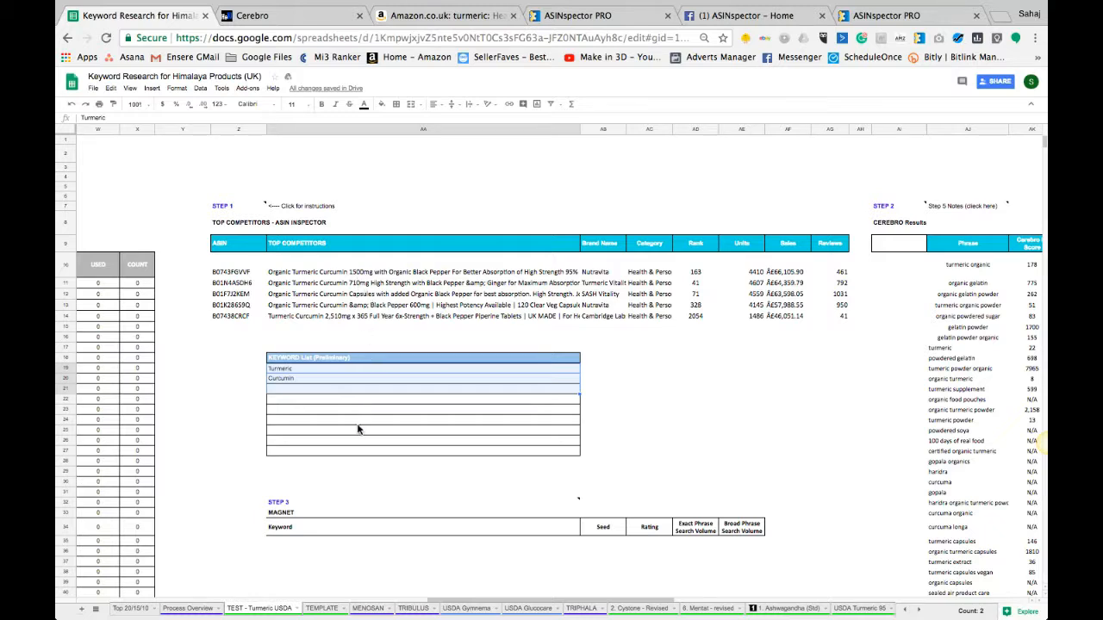
# Copy the Turmeric keyword from the preliminary list and open Helium 10's Magnet keyword research tool.
pyautogui.click(296, 370)
pyautogui.doubleClick(295, 369)
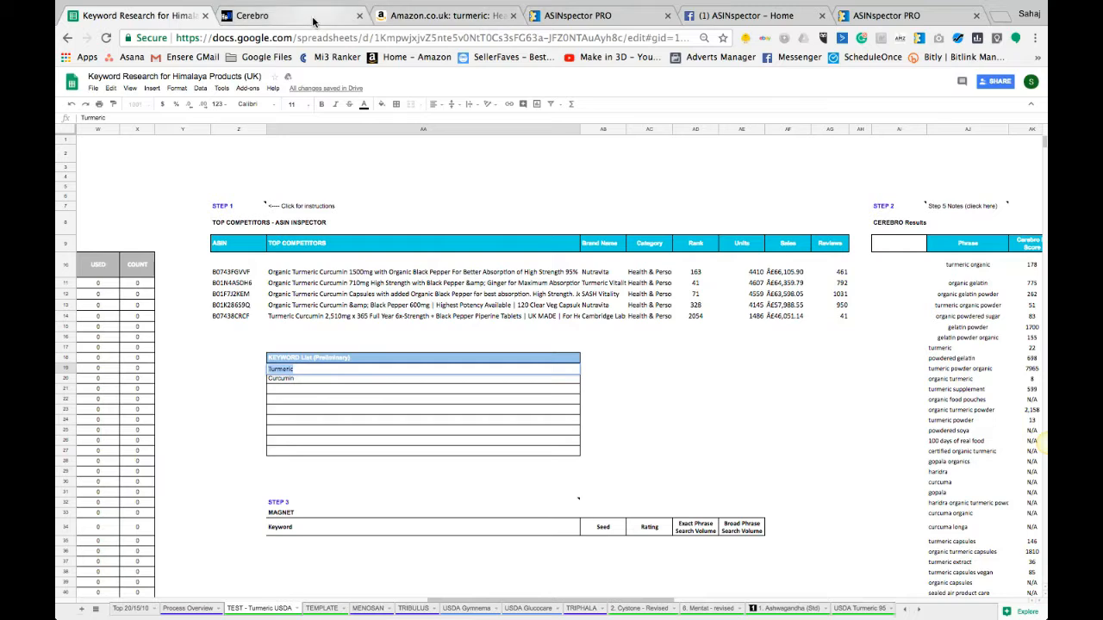
pyautogui.click(313, 19)
pyautogui.click(144, 158)
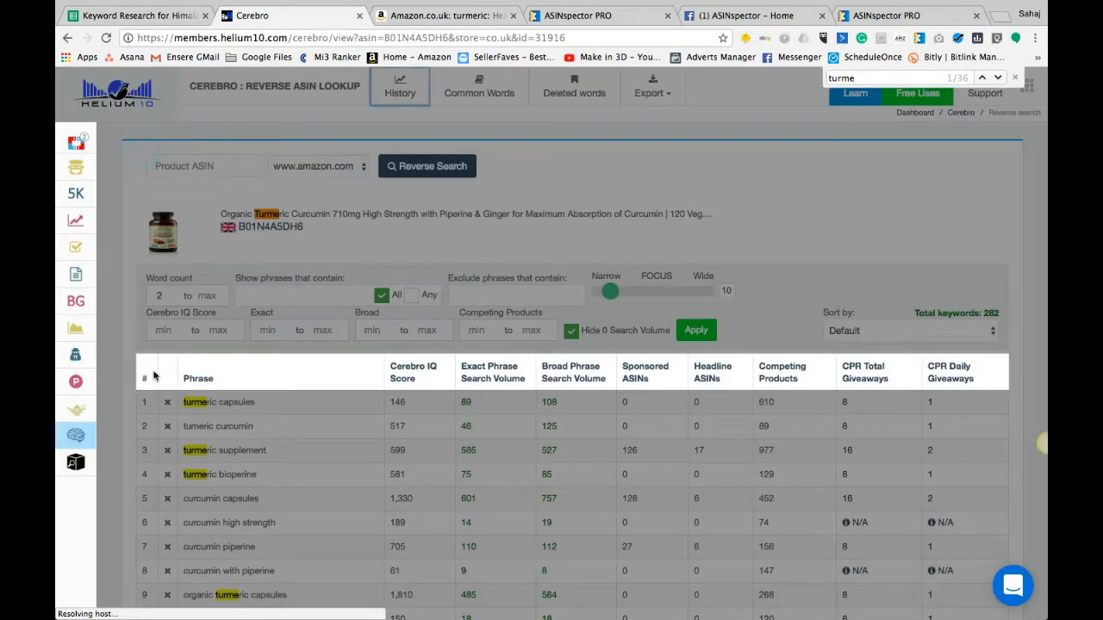
pyautogui.click(118, 152)
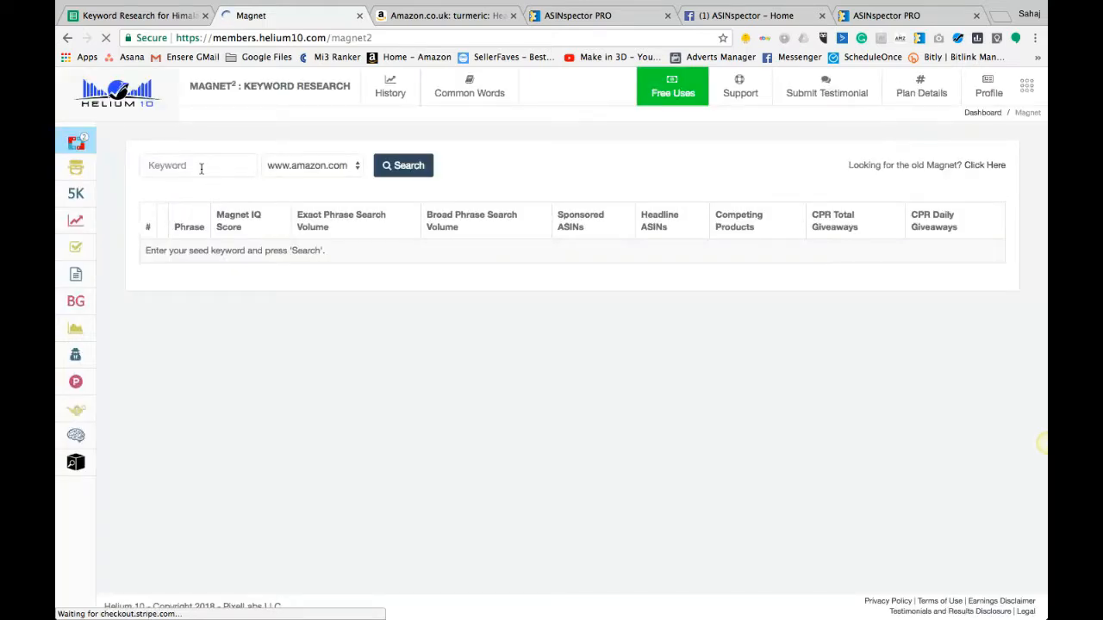
pyautogui.write('Turmeric')
pyautogui.click(307, 164)
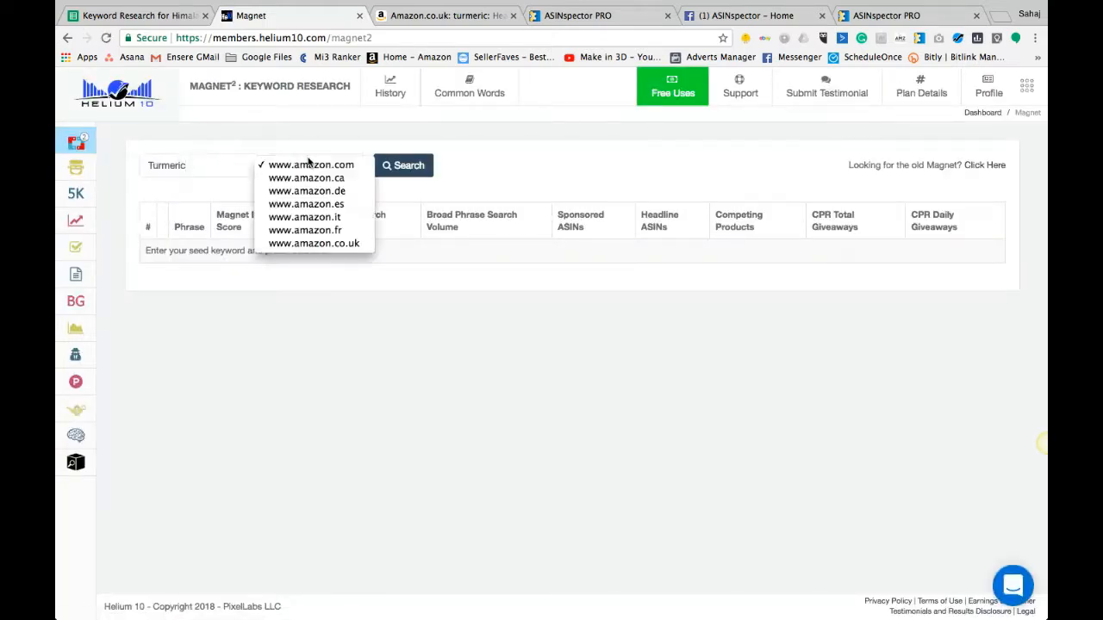
pyautogui.click(306, 243)
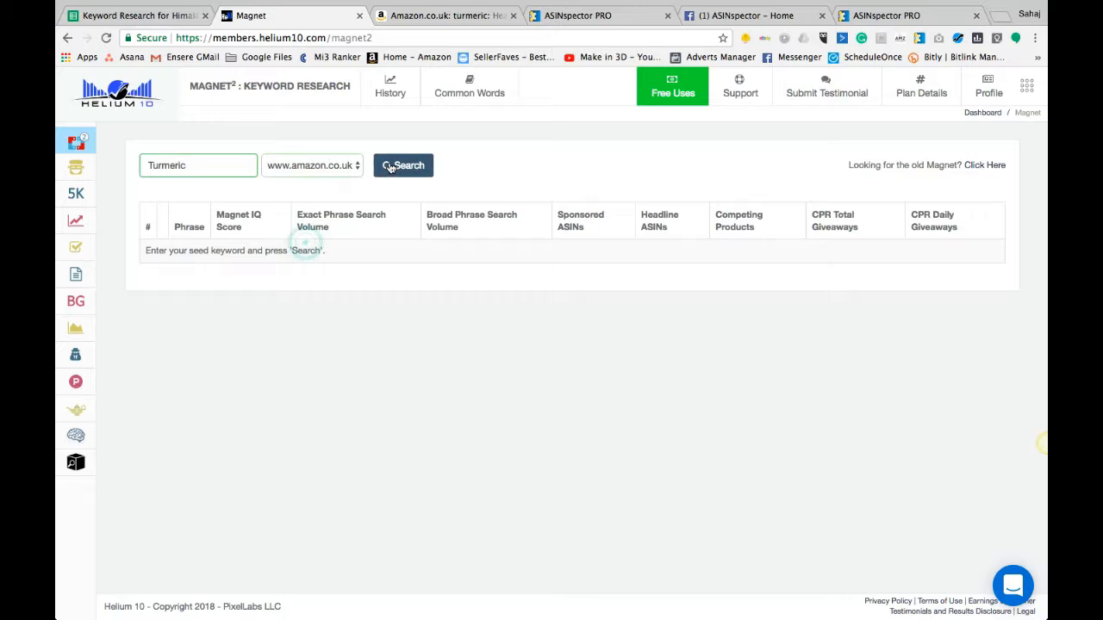
pyautogui.click(396, 164)
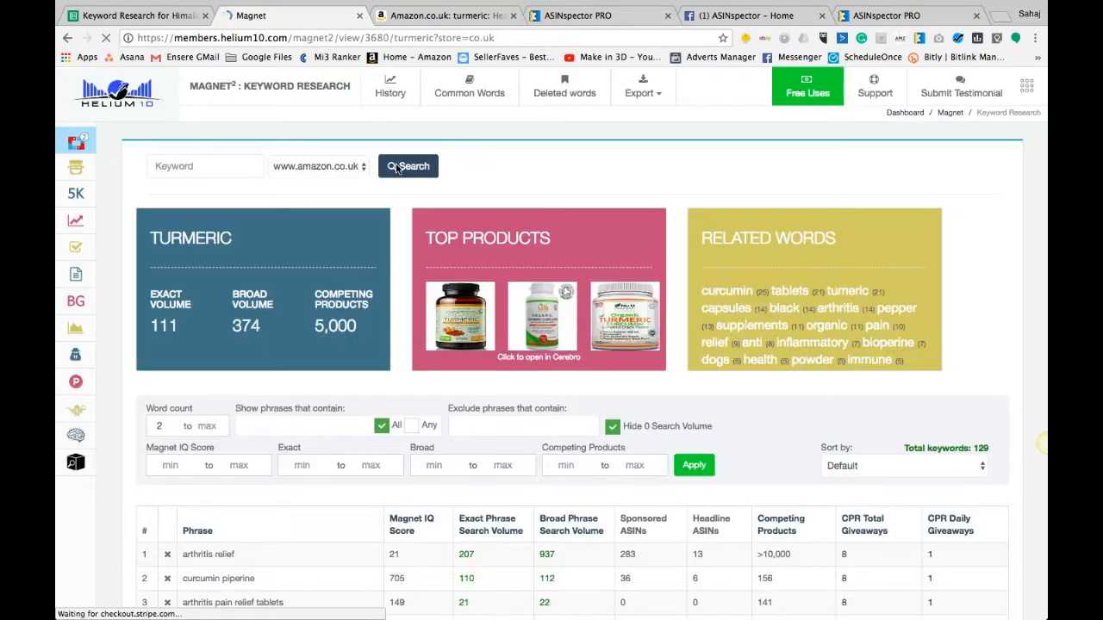
# Examine the columns of the Magnet results table for Turmeric, from Phrase to Exact Phrase Search Volume.
pyautogui.scroll(-3, 385, 513)
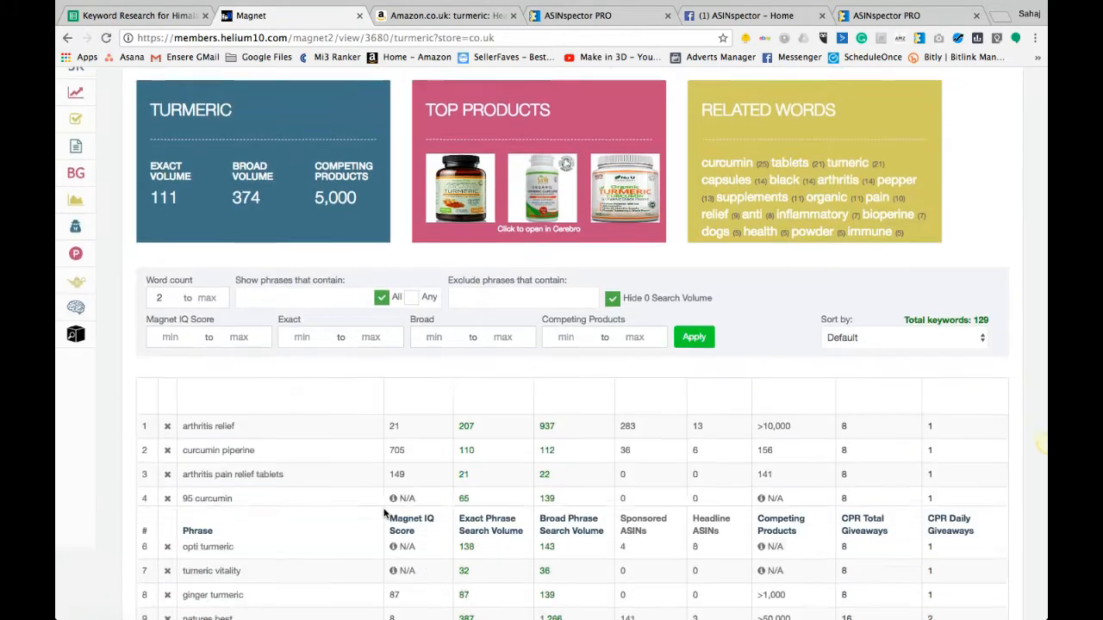
pyautogui.scroll(-1, 384, 513)
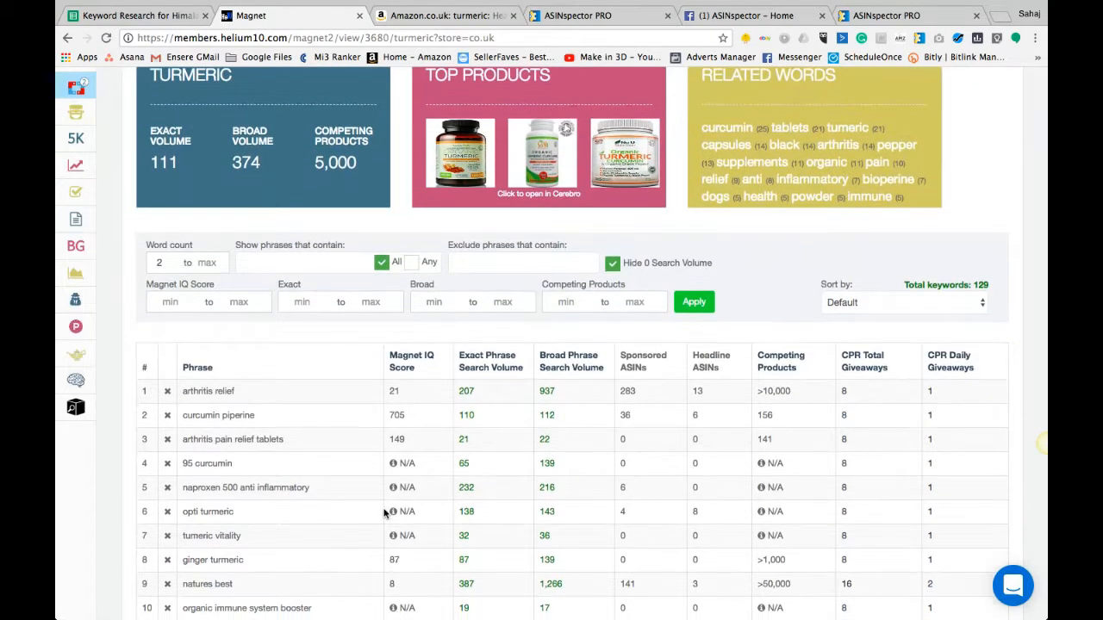
pyautogui.scroll(-3, 384, 513)
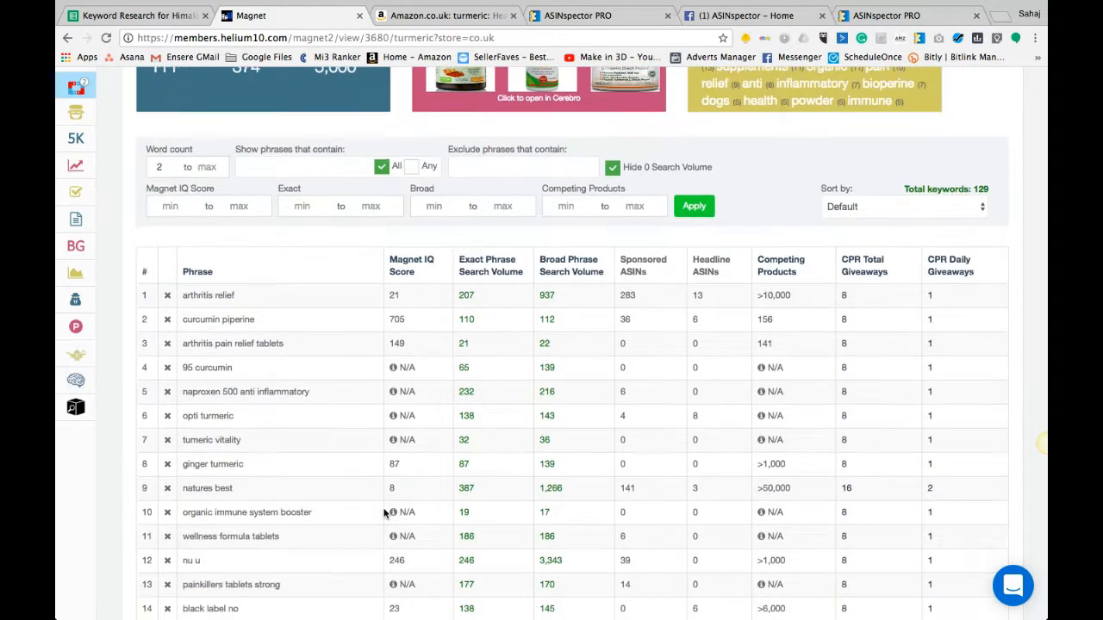
pyautogui.moveTo(172, 242); pyautogui.dragTo(323, 519)
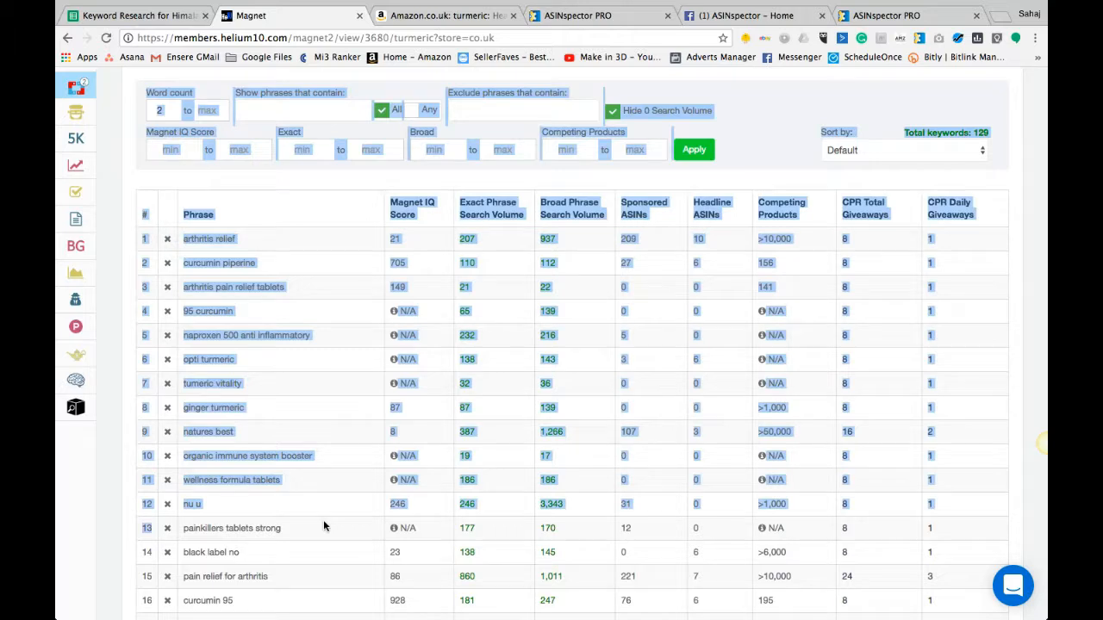
pyautogui.click(329, 503)
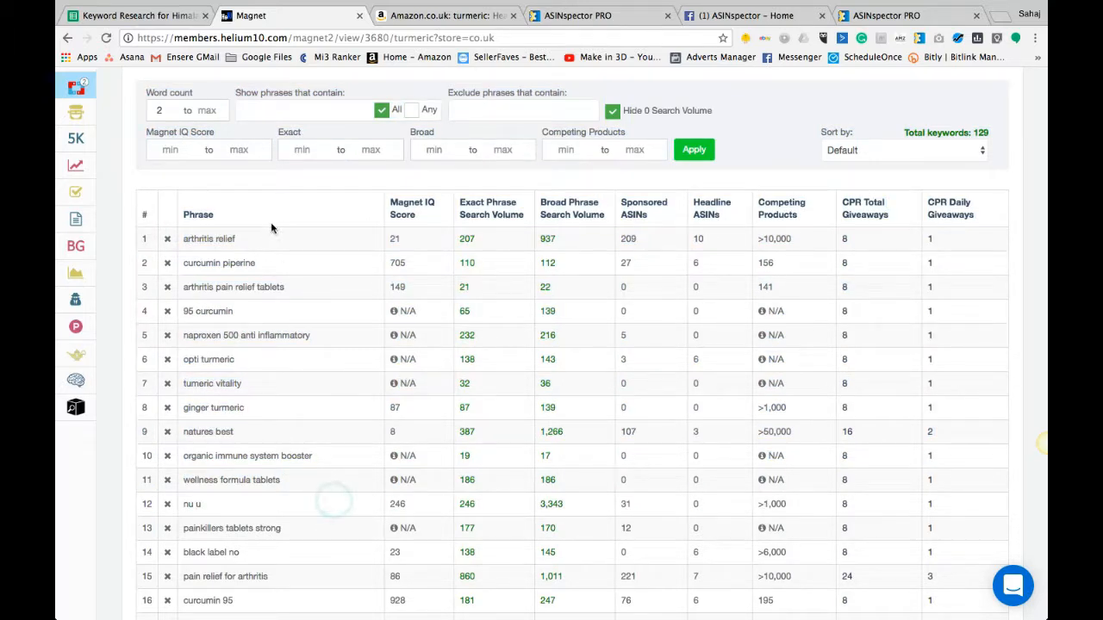
pyautogui.moveTo(457, 240); pyautogui.dragTo(488, 492)
pyautogui.click(489, 493)
# Read through the suggested Magnet phrases, checking entries such as dog supplements digestion and arthritus tablets for relevance and spelling.
pyautogui.scroll(-1, 309, 308)
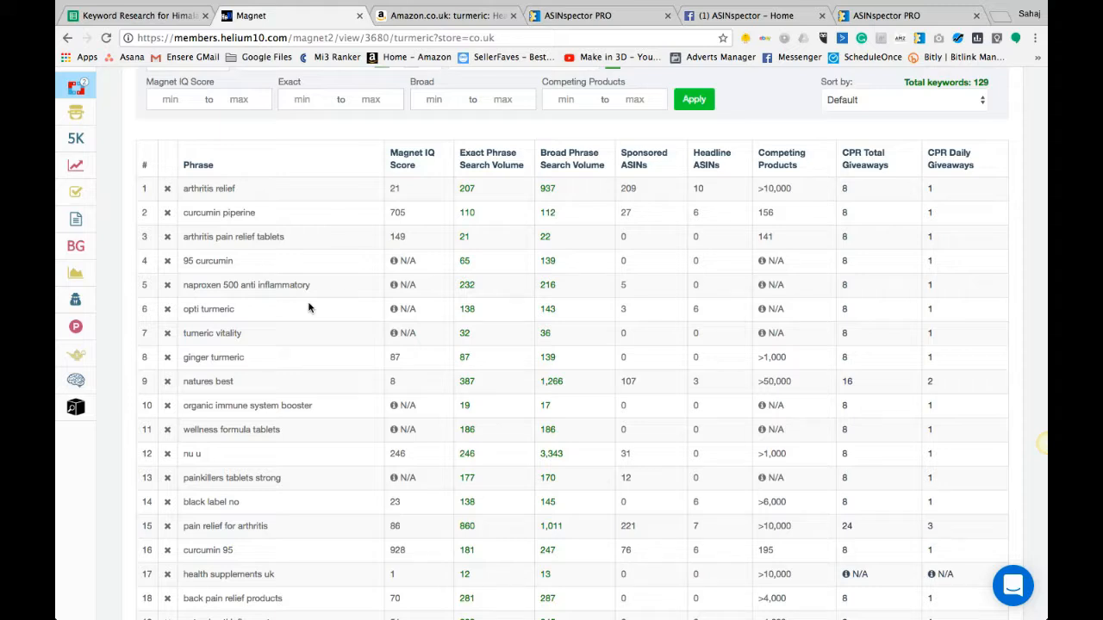
pyautogui.scroll(-1, 272, 332)
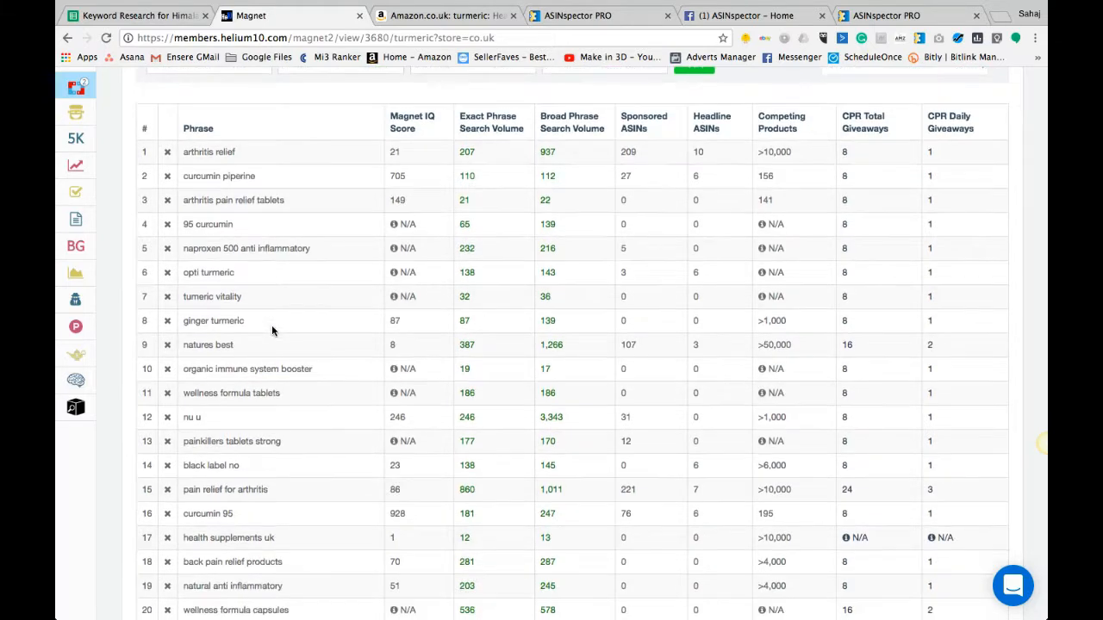
pyautogui.scroll(-5, 272, 328)
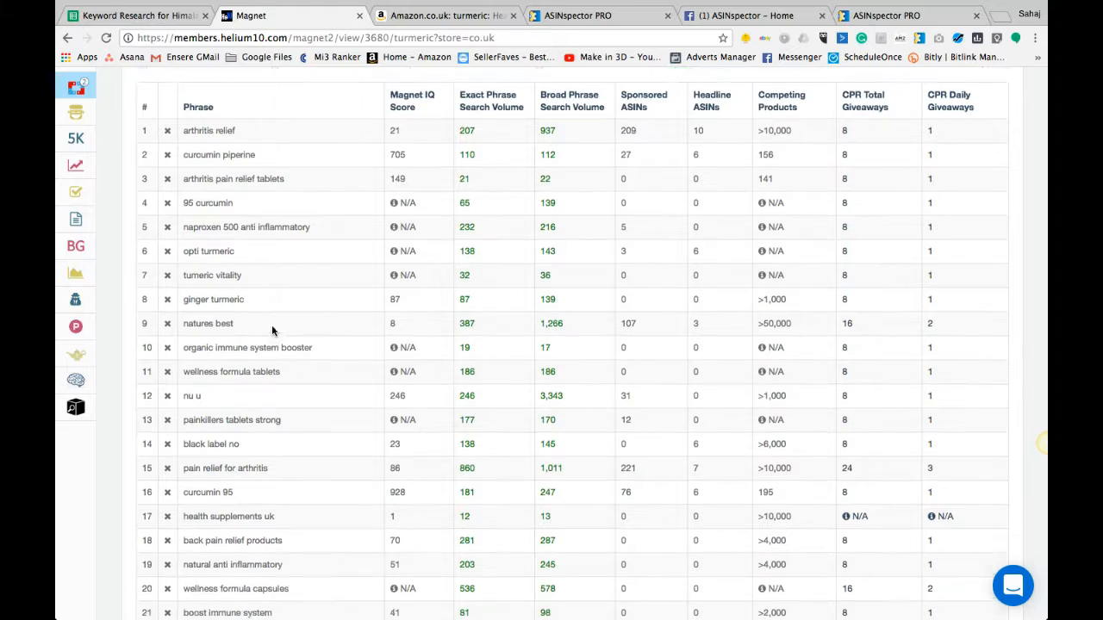
pyautogui.scroll(-5, 272, 331)
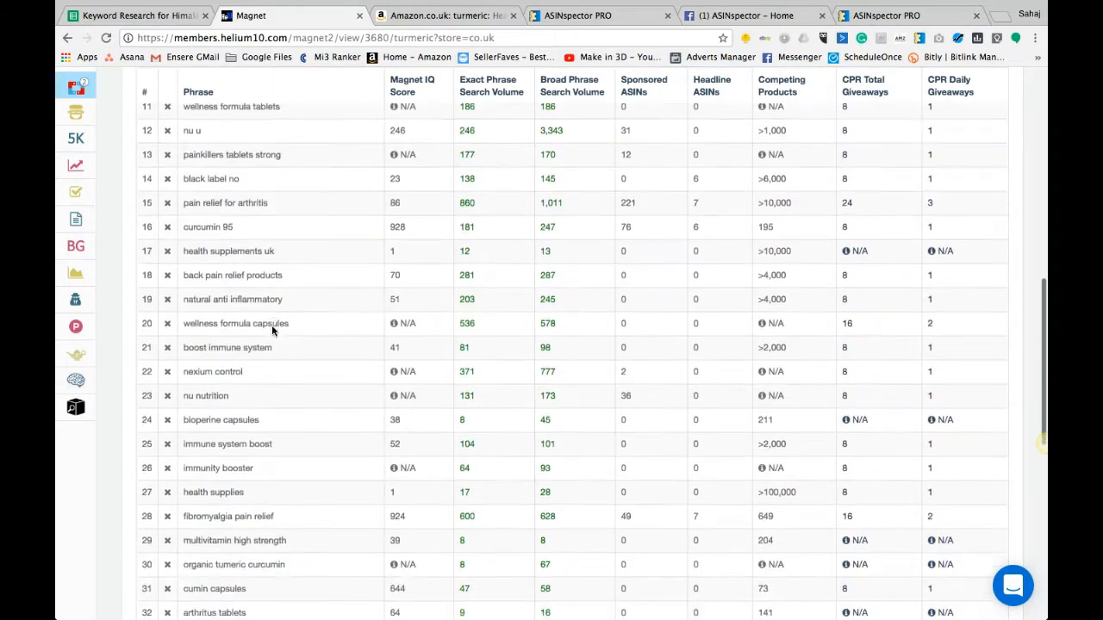
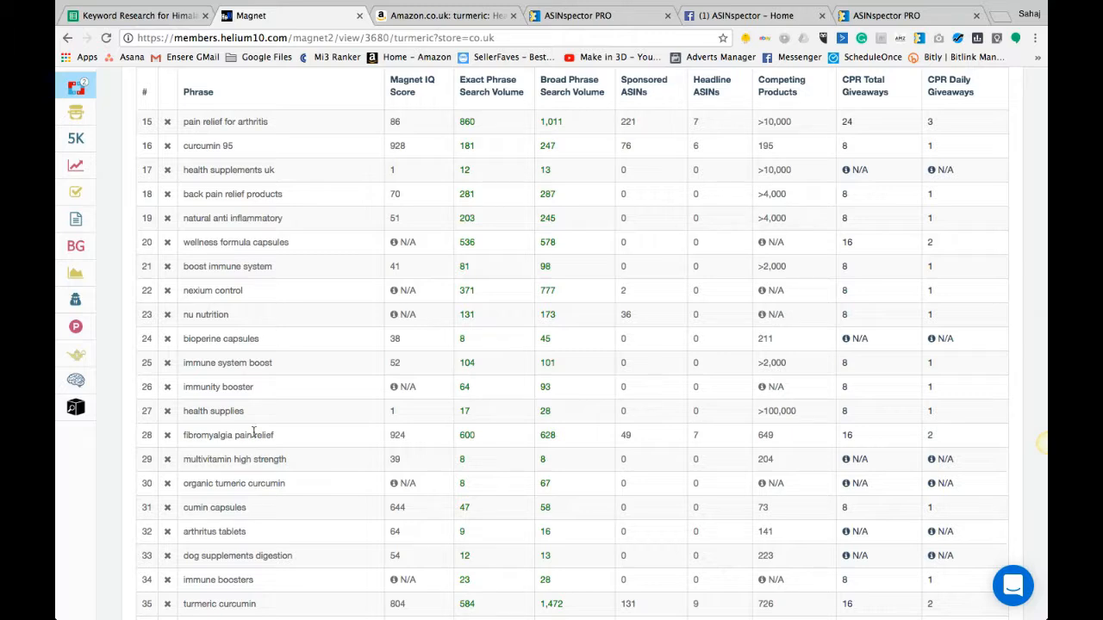
pyautogui.moveTo(294, 555); pyautogui.dragTo(184, 557)
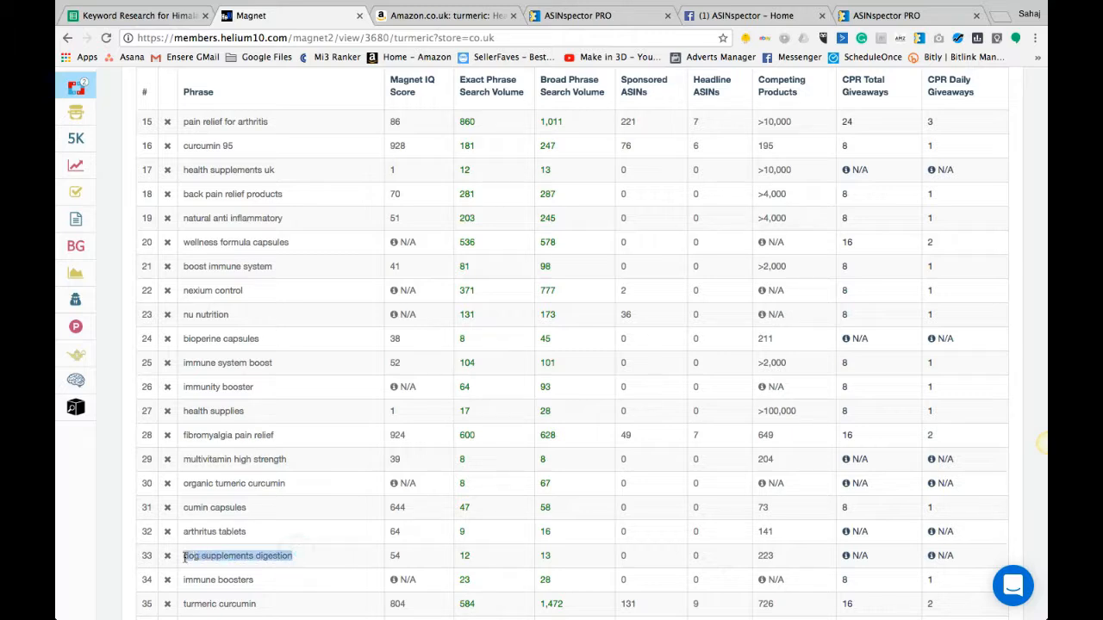
pyautogui.click(314, 552)
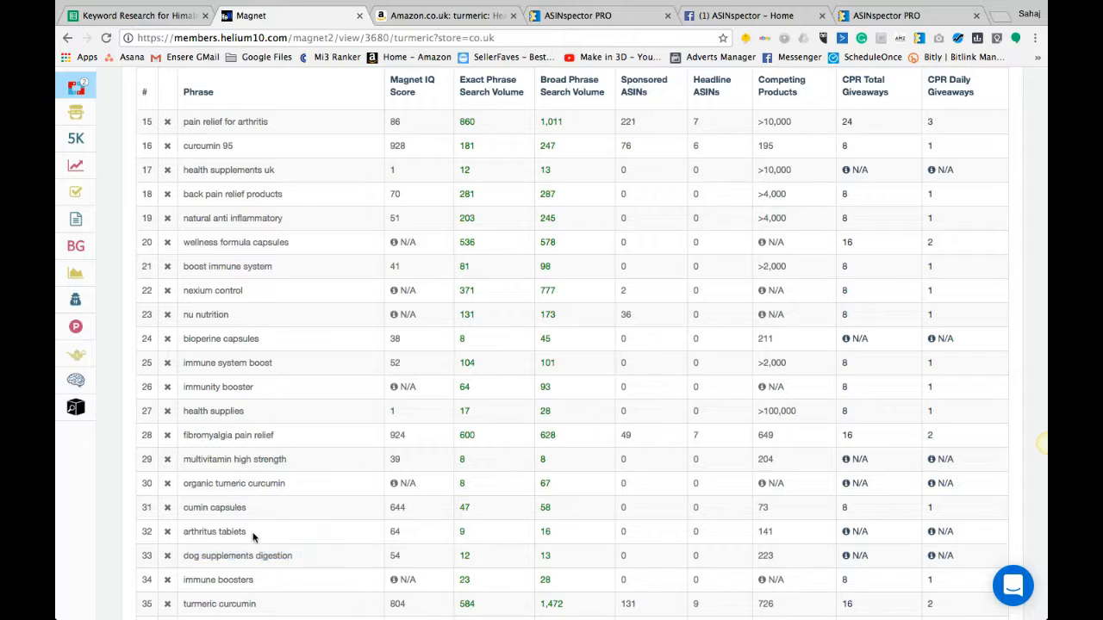
pyautogui.moveTo(207, 535); pyautogui.dragTo(184, 535)
pyautogui.scroll(8, 306, 526)
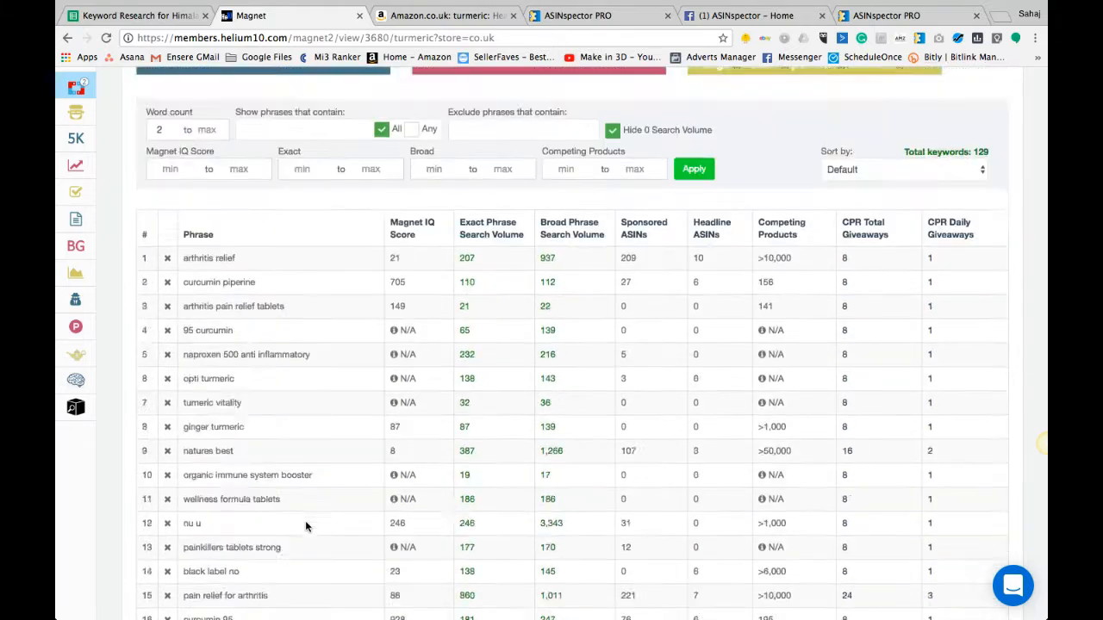
pyautogui.scroll(-3, 305, 526)
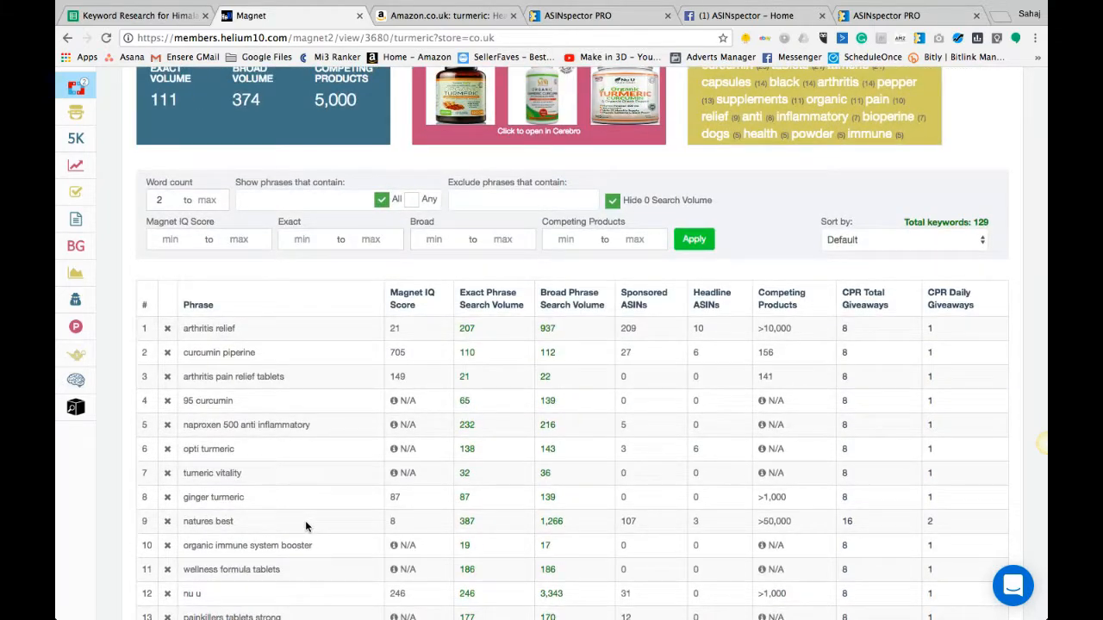
pyautogui.scroll(5, 290, 293)
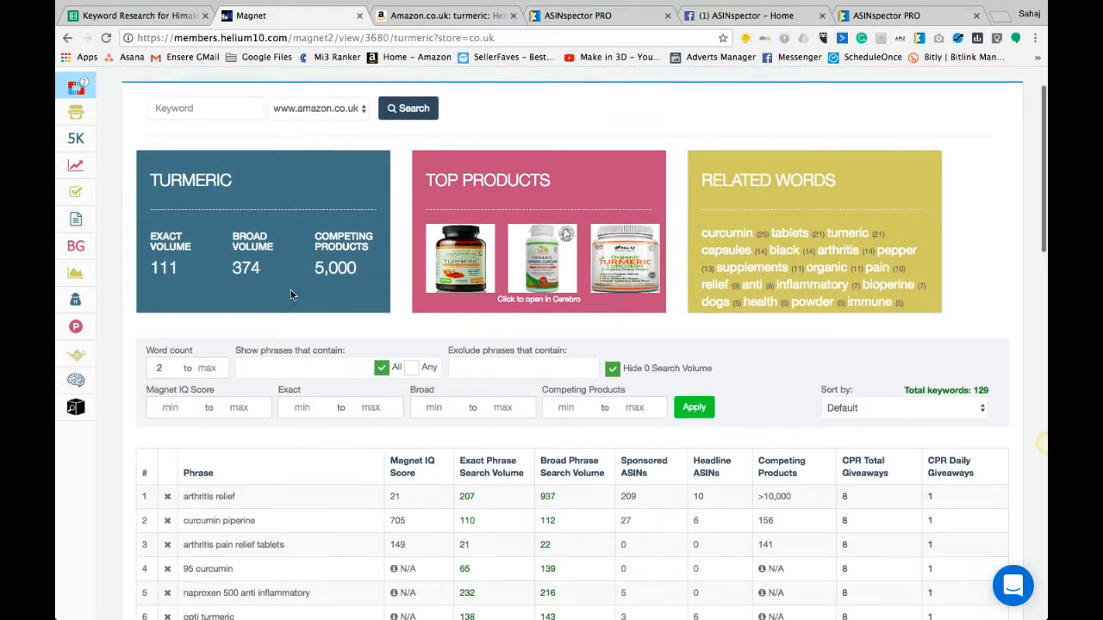
pyautogui.click(203, 164)
pyautogui.write('curcumin')
pyautogui.scroll(-5, 244, 418)
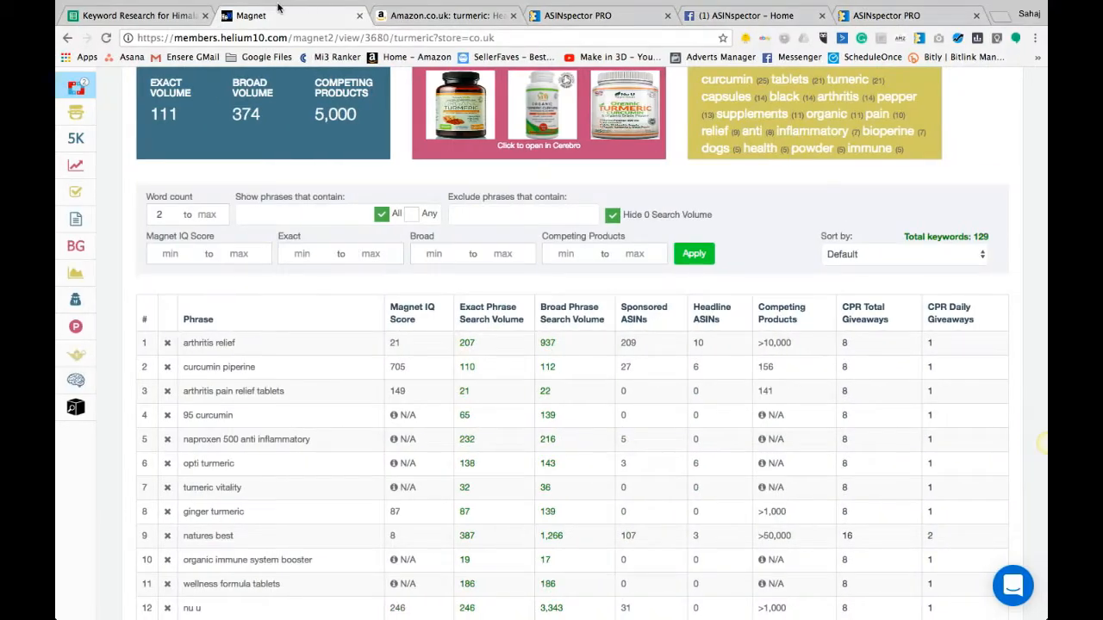
# Add Joint care in the third row of the spreadsheet's preliminary keyword list.
pyautogui.click(136, 16)
pyautogui.click(291, 390)
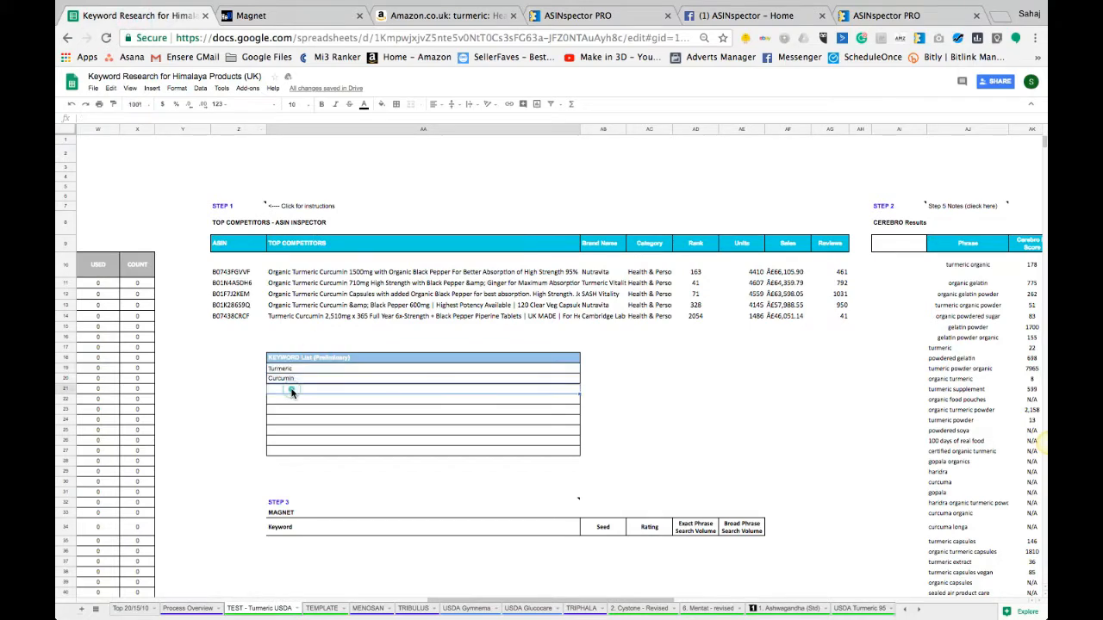
pyautogui.write('Joint ca')
pyautogui.press('Return')
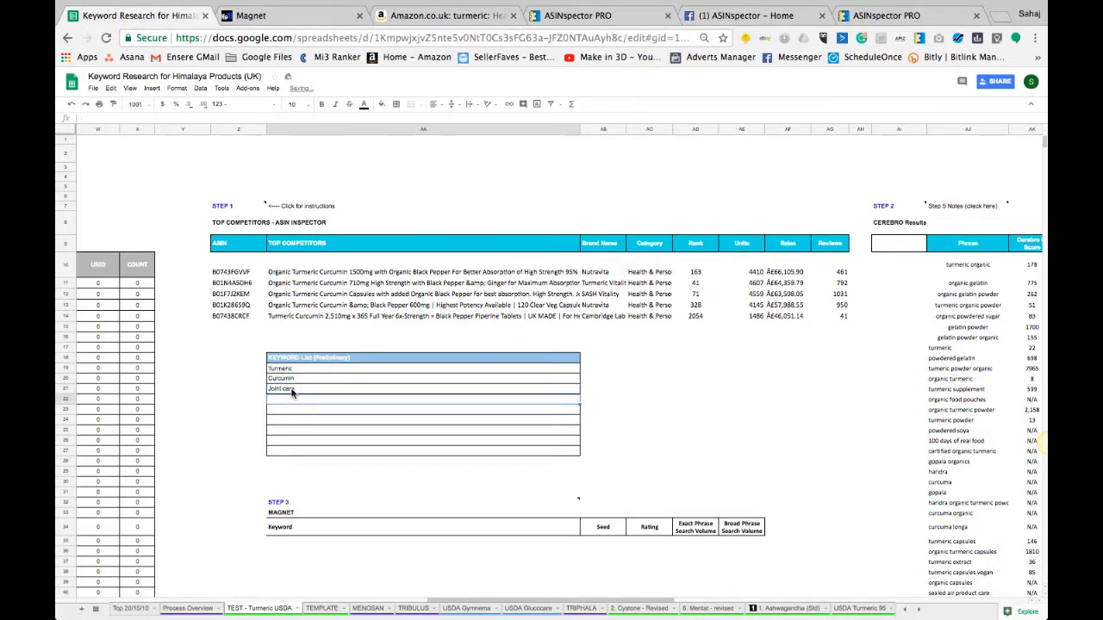
pyautogui.click(285, 370)
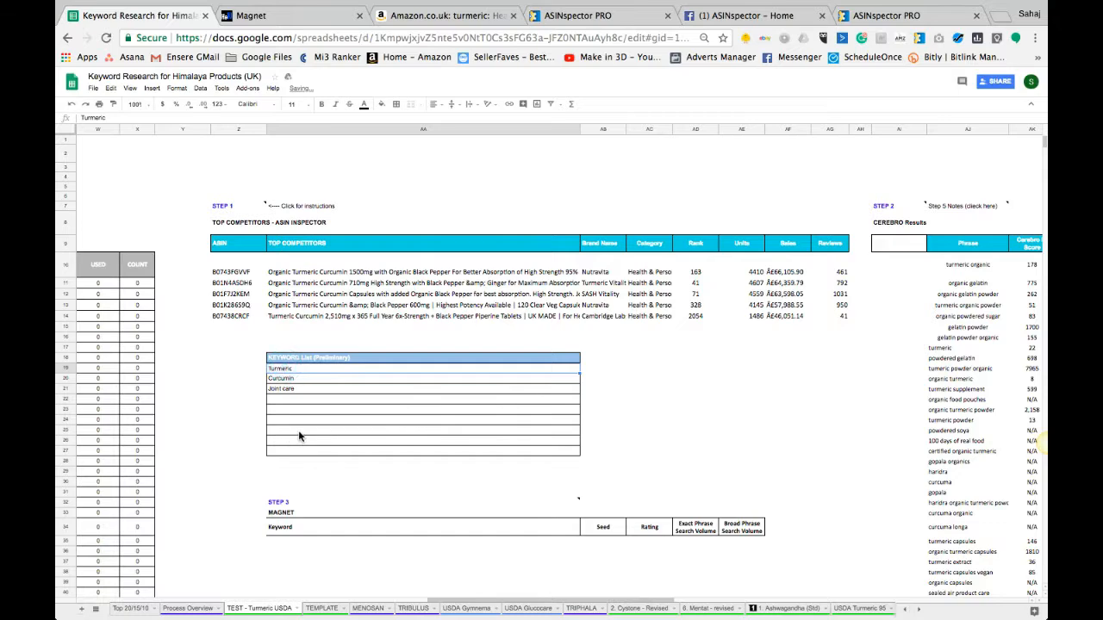
pyautogui.hotkey('ctrl', 'Right')
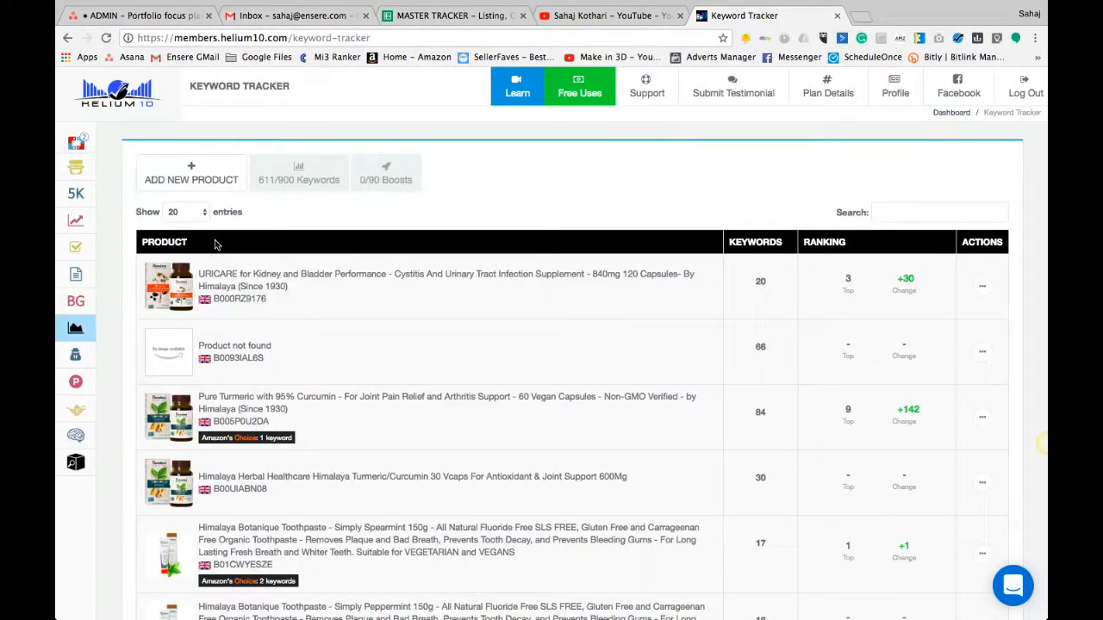
pyautogui.hotkey('ctrl', 'Left')
pyautogui.hotkey('ctrl', 'Tab')
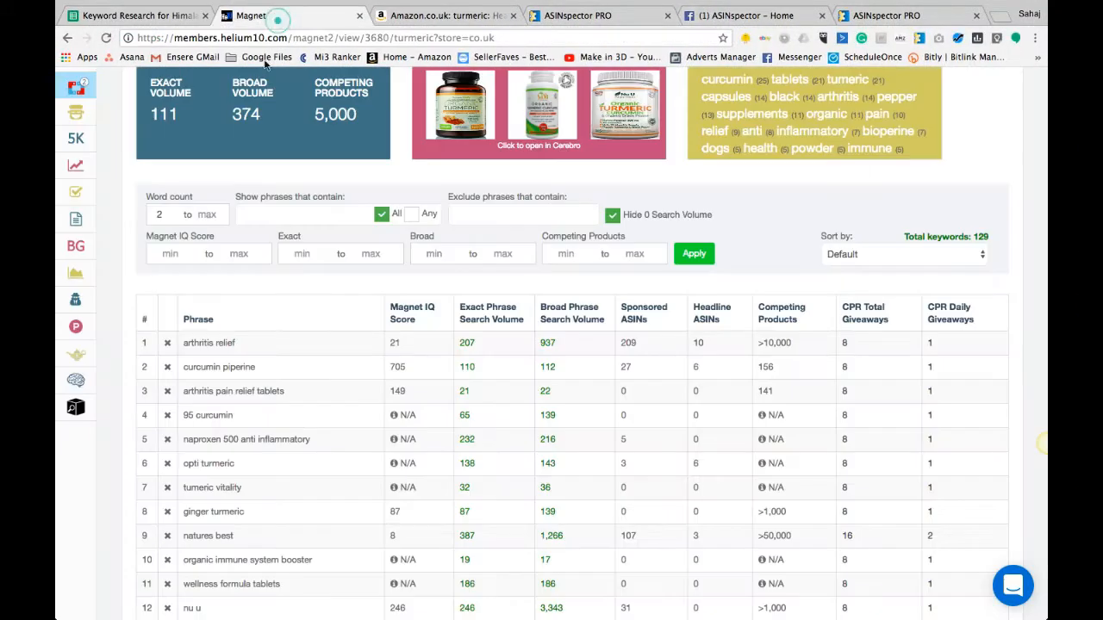
pyautogui.scroll(5, 224, 169)
pyautogui.doubleClick(216, 167)
pyautogui.write('jo')
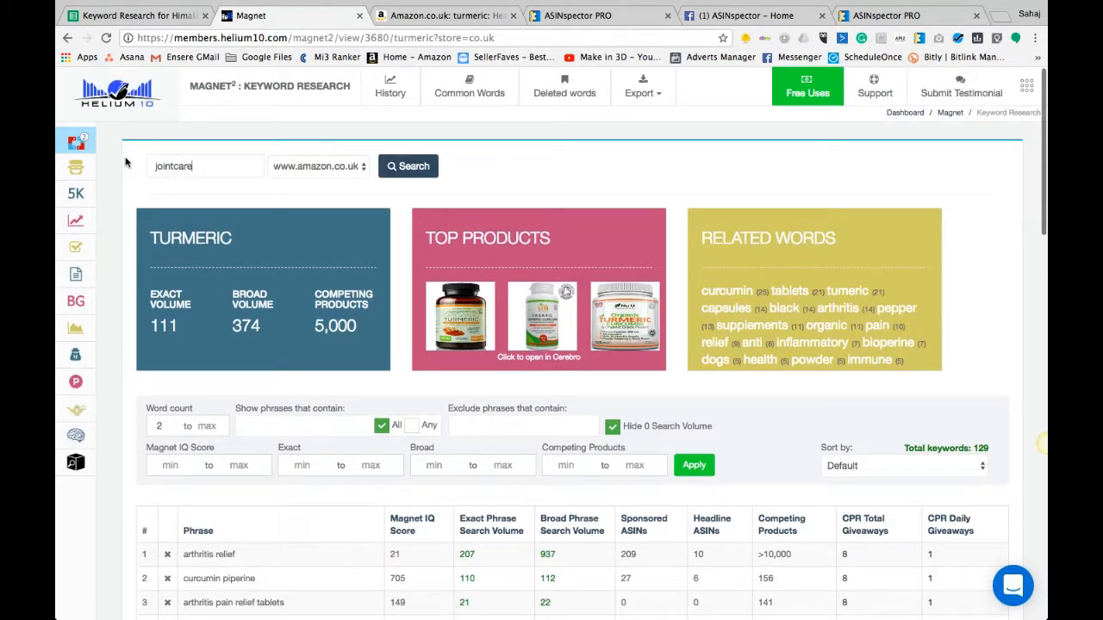
pyautogui.write('int care')
pyautogui.press('BackSpace')
pyautogui.press('BackSpace')
pyautogui.press('BackSpace')
pyautogui.press('BackSpace')
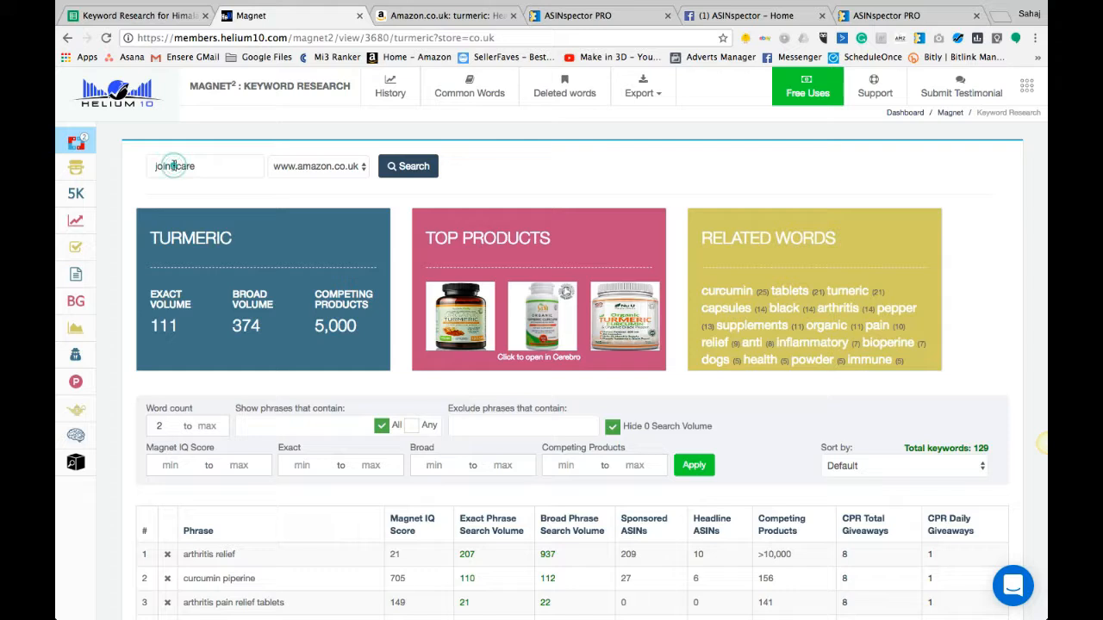
pyautogui.write('pain')
pyautogui.click(409, 170)
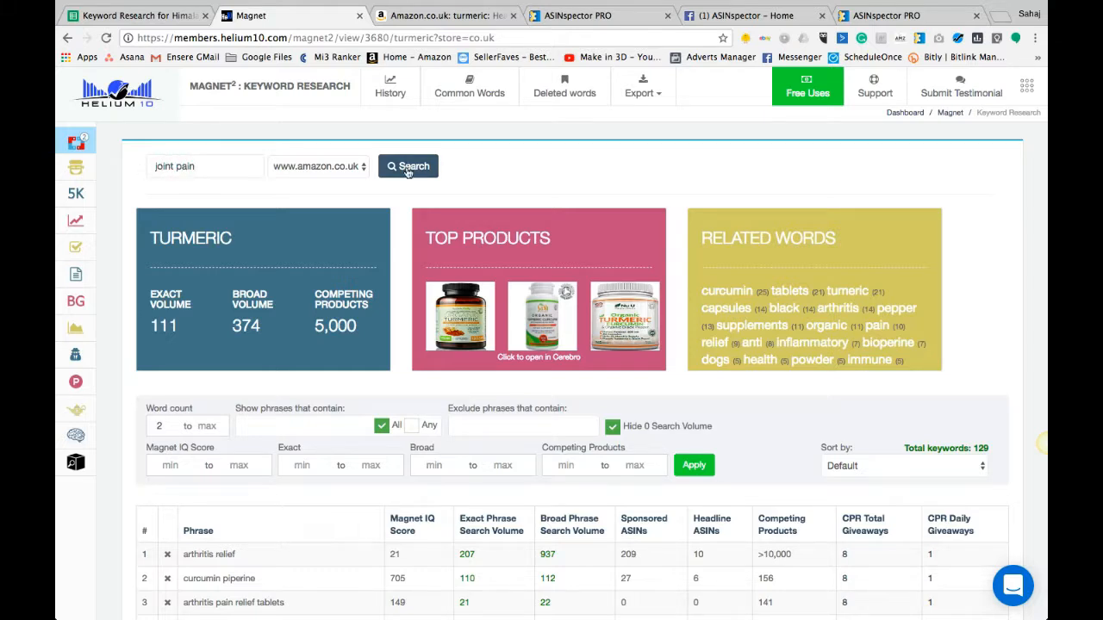
# Replace the third entry of the spreadsheet's preliminary keyword list with Joint pain.
pyautogui.click(137, 16)
pyautogui.click(291, 391)
pyautogui.write('Joint pain')
pyautogui.press('Return')
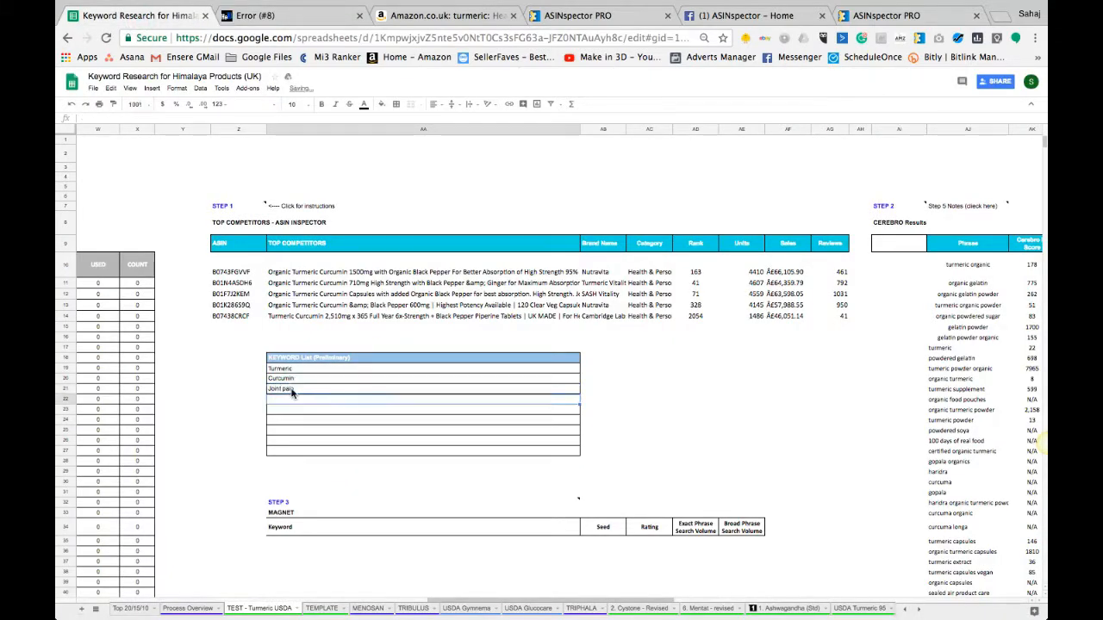
pyautogui.click(282, 368)
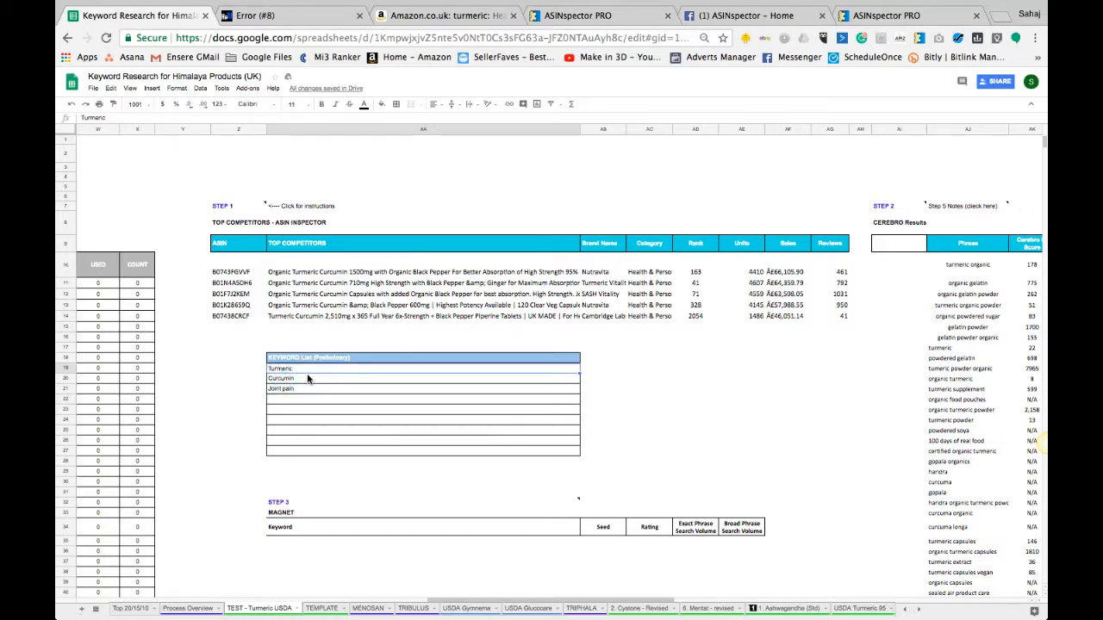
pyautogui.click(421, 24)
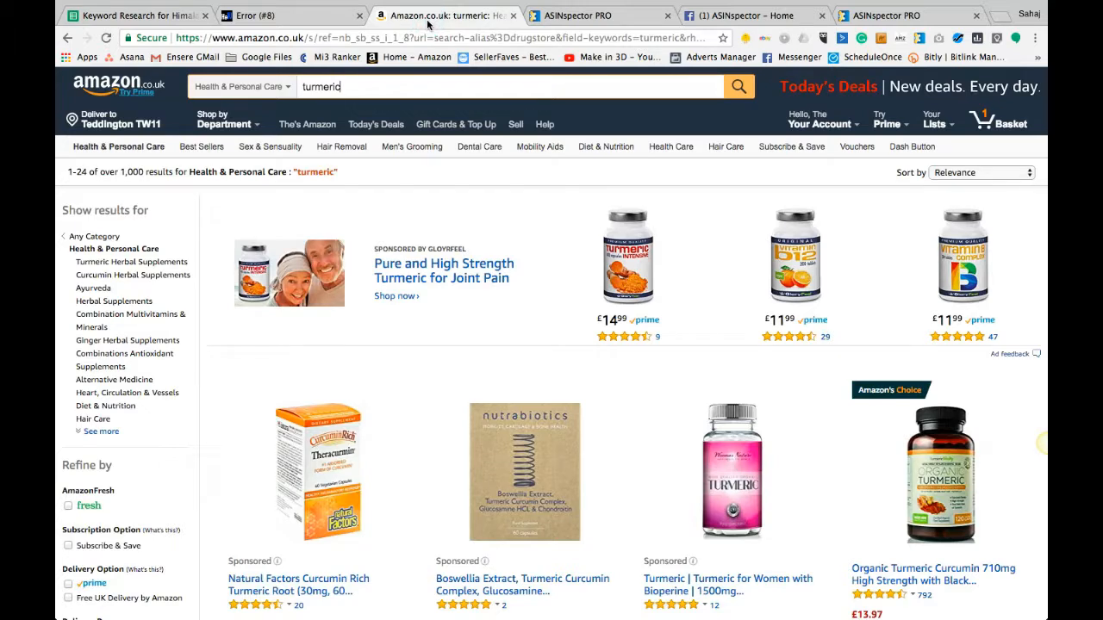
pyautogui.click(168, 14)
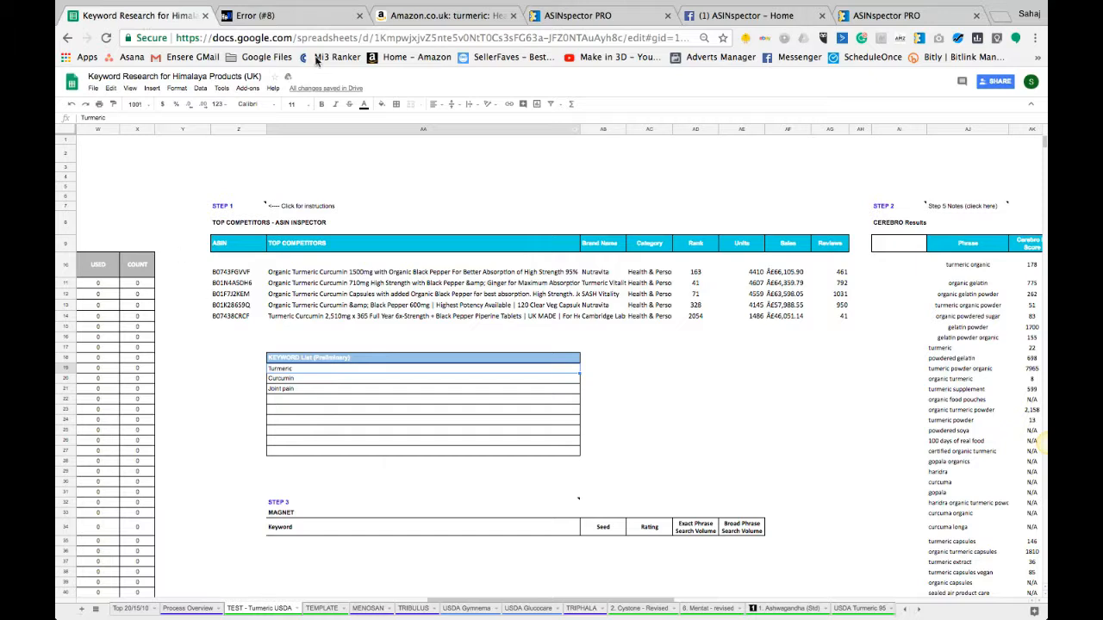
pyautogui.click(285, 17)
pyautogui.click(67, 39)
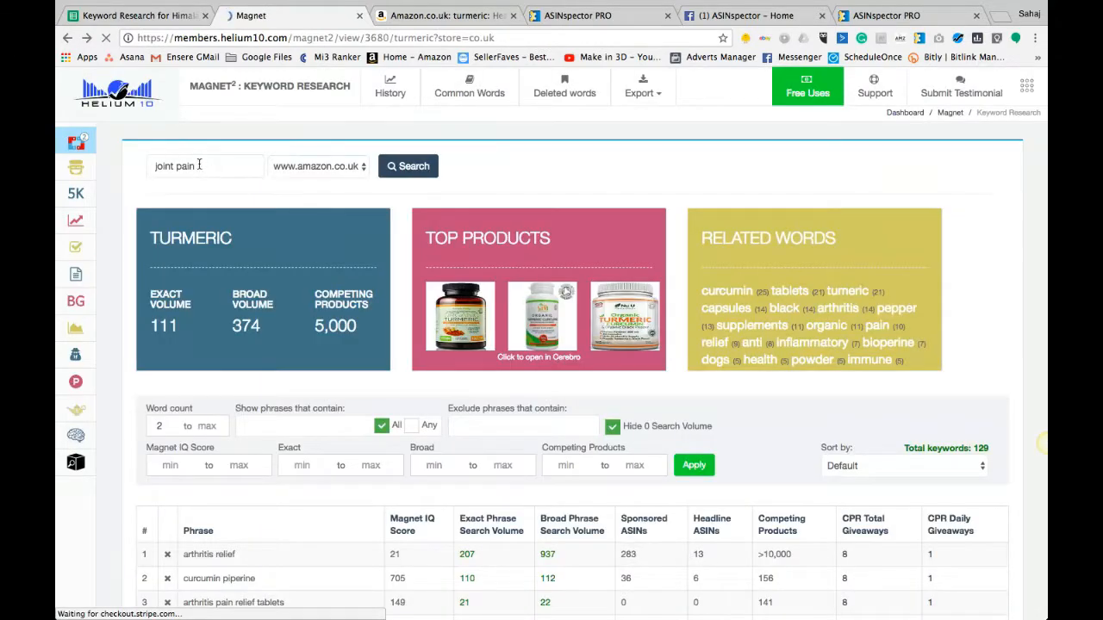
pyautogui.click(421, 168)
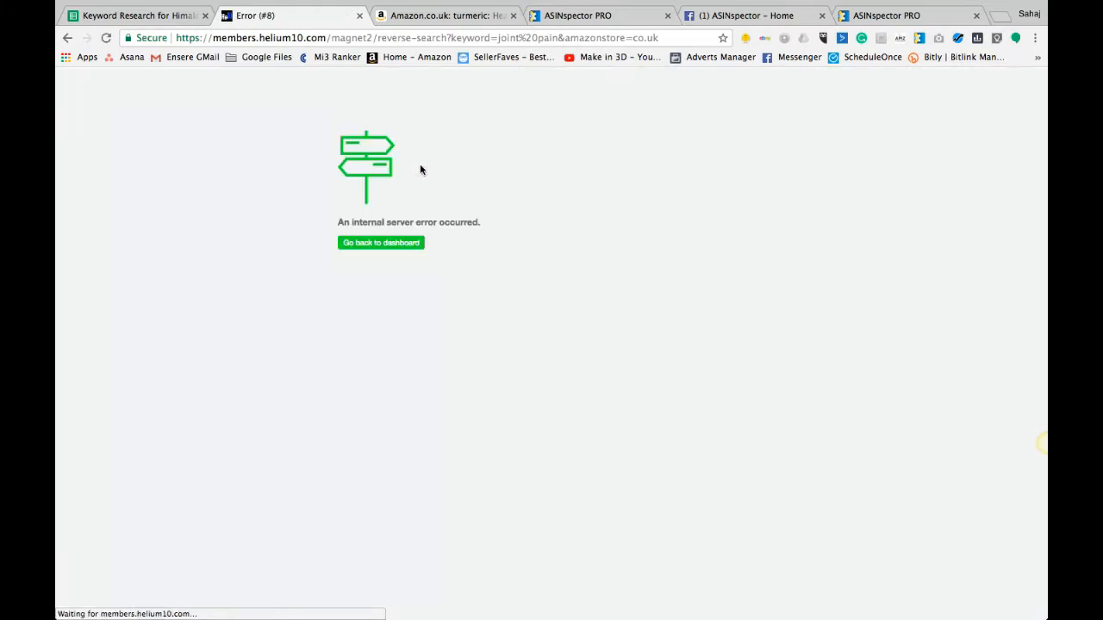
pyautogui.click(67, 38)
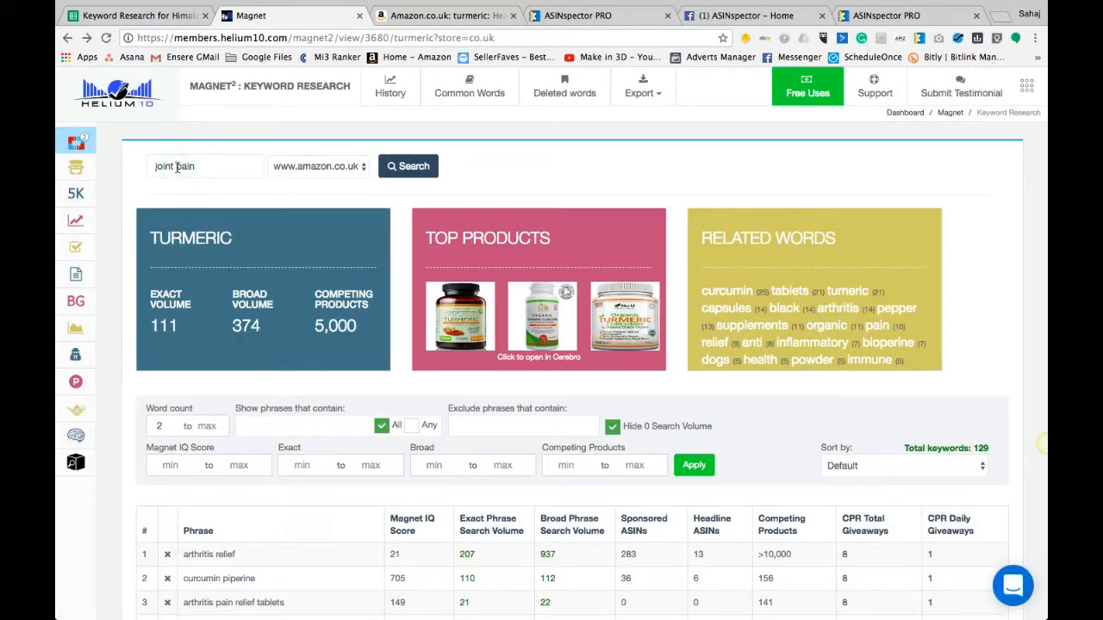
pyautogui.doubleClick(176, 167)
pyautogui.press('BackSpace')
pyautogui.write('pain')
pyautogui.click(393, 166)
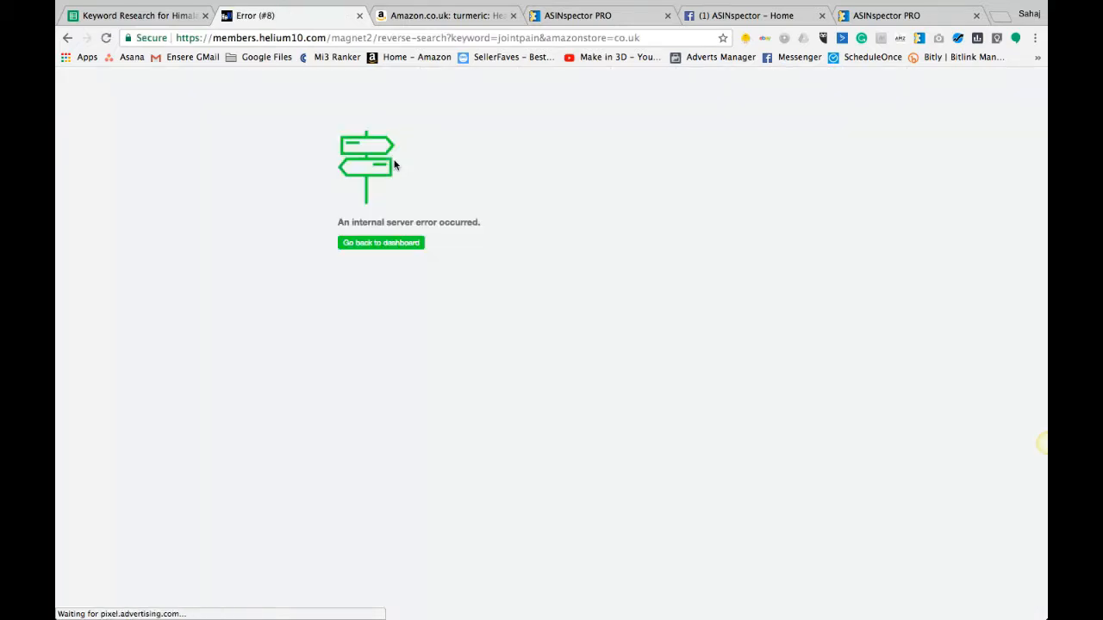
# Reopen Magnet from the Helium 10 dashboard and open the saved turmeric search from its history.
pyautogui.click(371, 242)
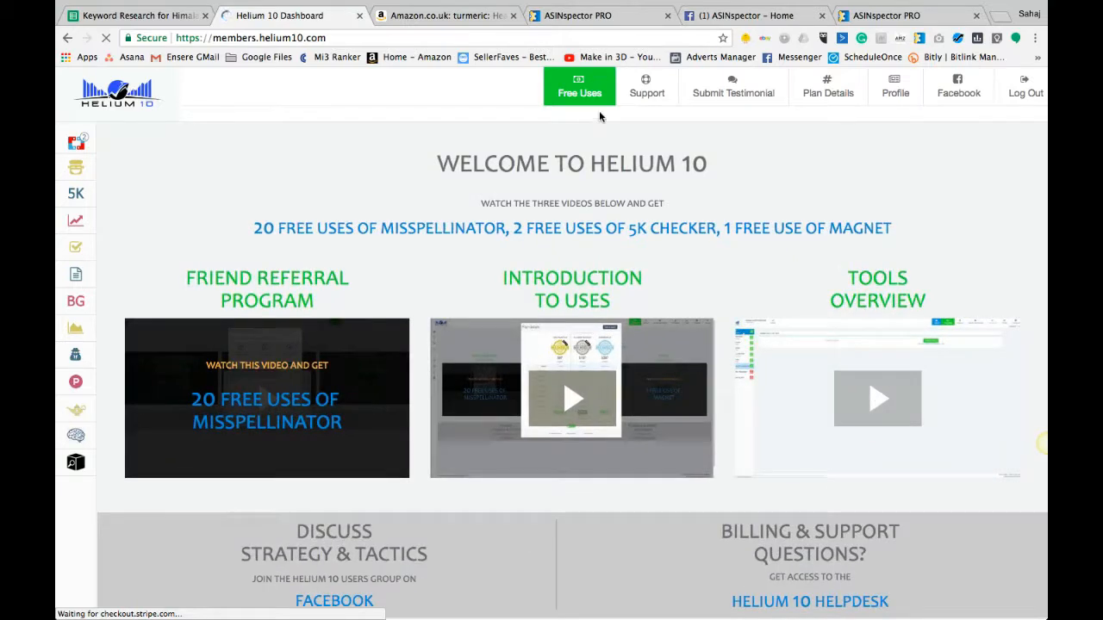
pyautogui.moveTo(78, 141)
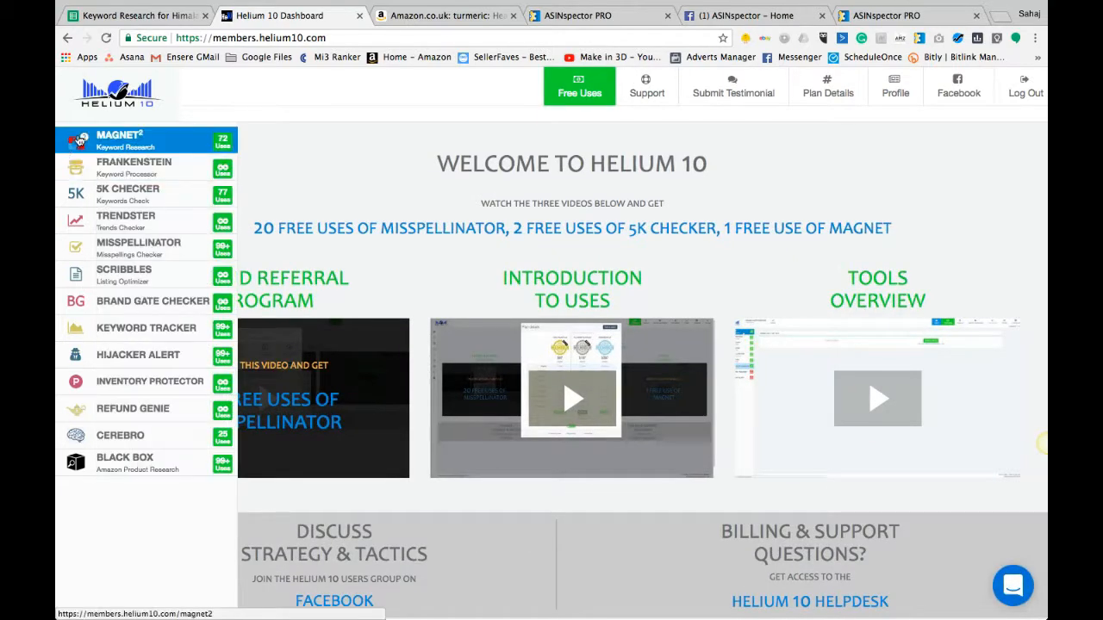
pyautogui.click(102, 140)
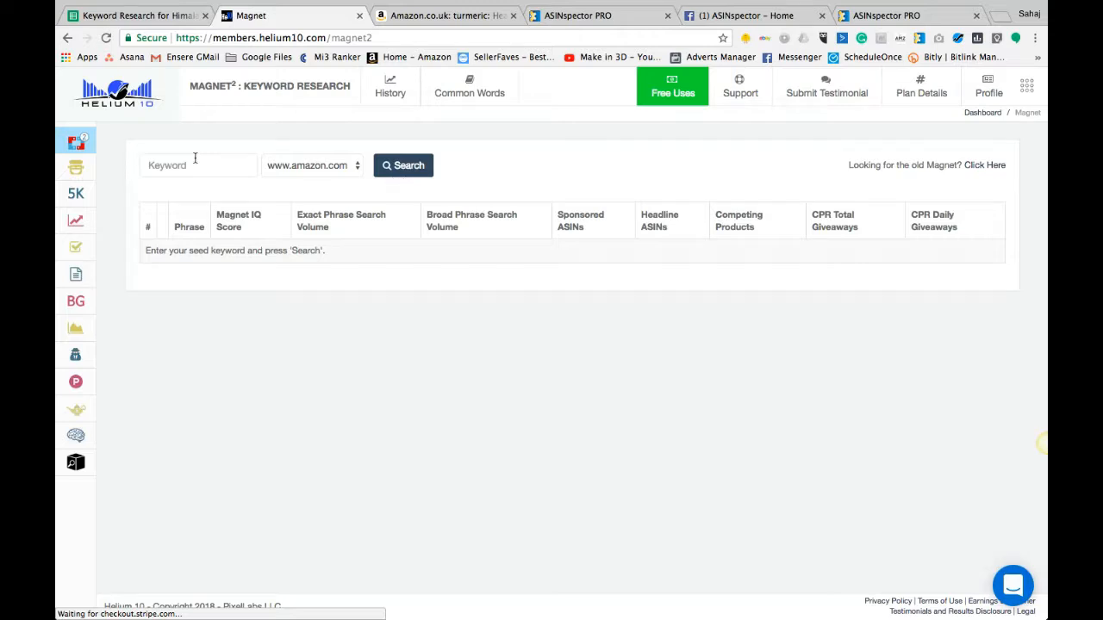
pyautogui.click(388, 86)
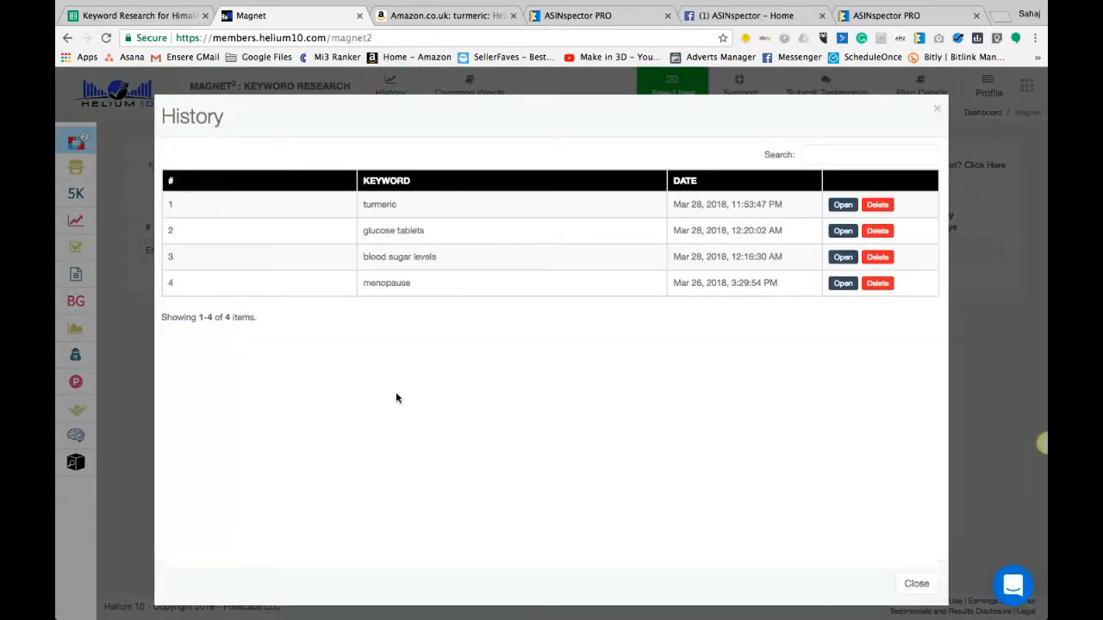
pyautogui.doubleClick(396, 204)
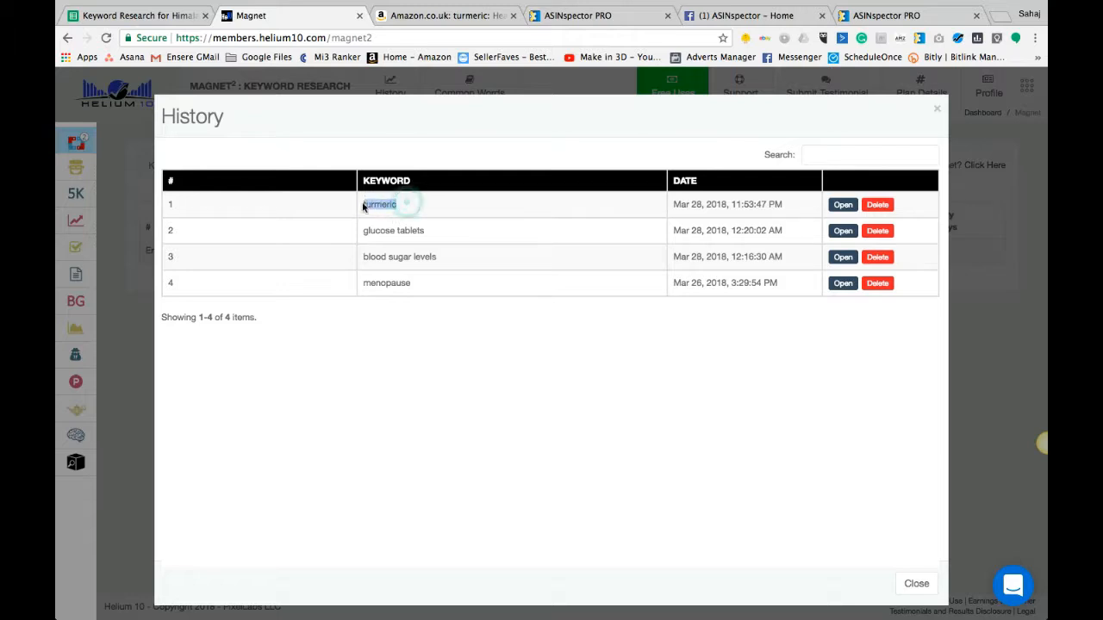
pyautogui.click(844, 207)
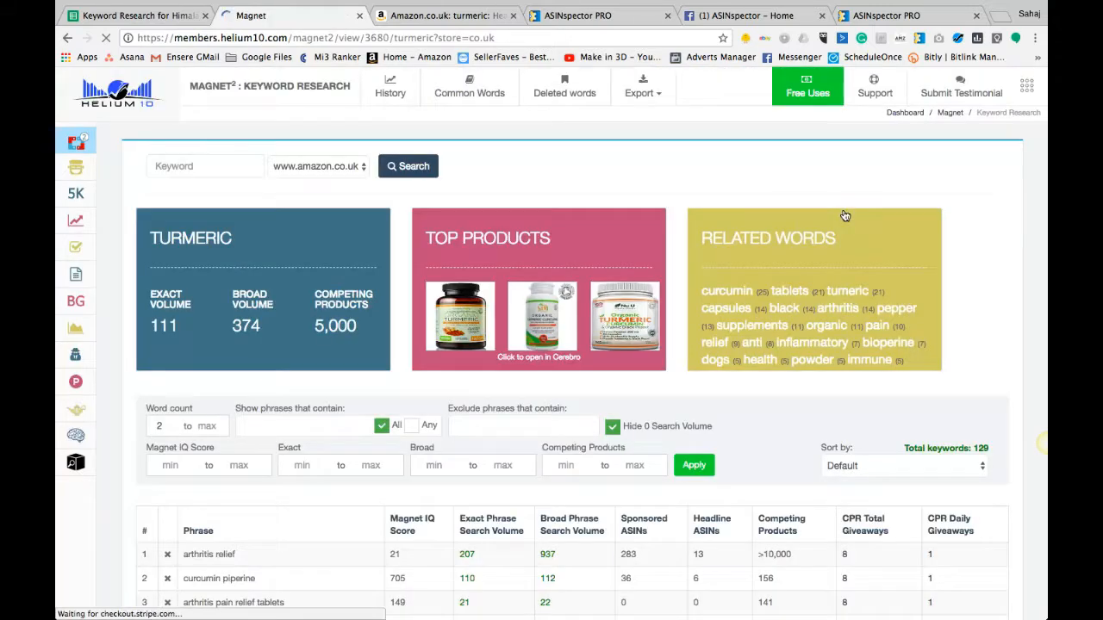
# Review the turmeric phrases and filter out those containing dog.
pyautogui.scroll(-5, 485, 454)
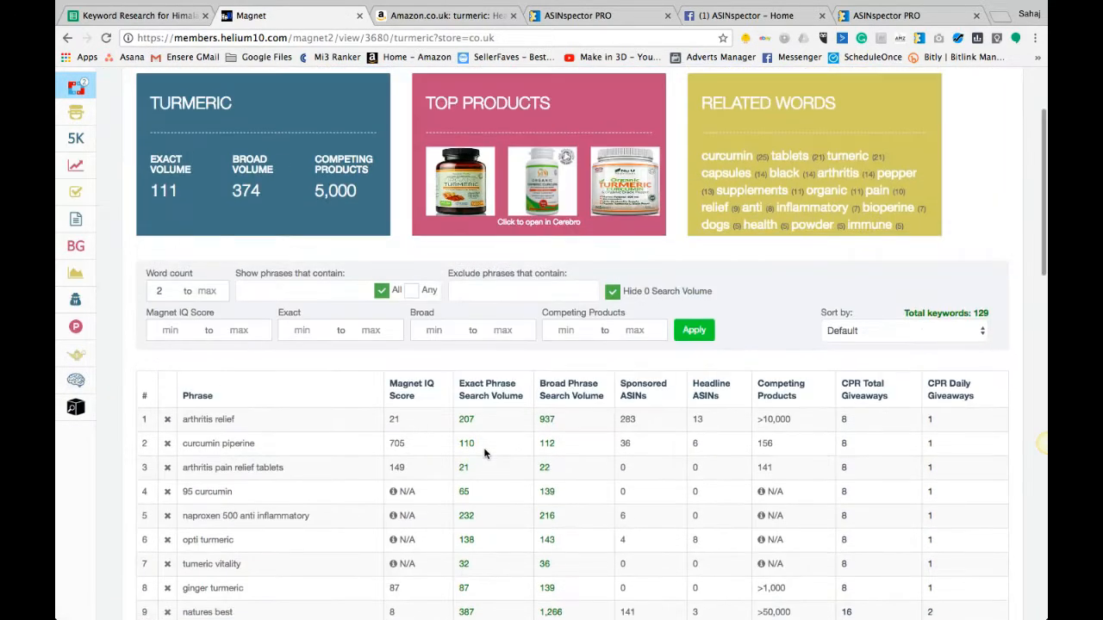
pyautogui.scroll(-4, 485, 454)
pyautogui.scroll(-2, 485, 454)
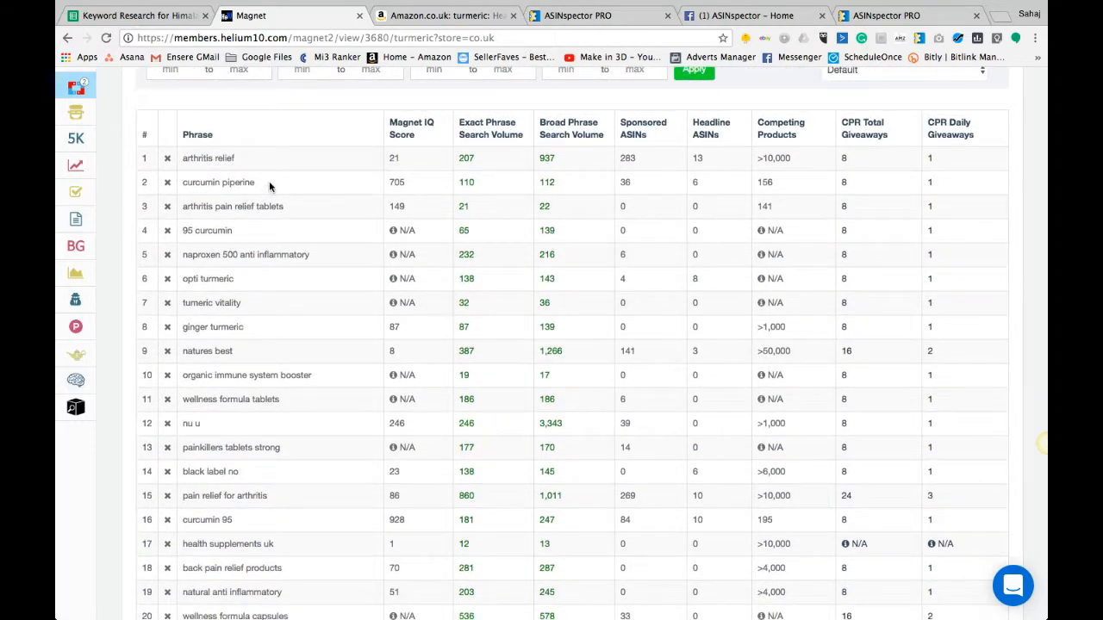
pyautogui.scroll(-4, 281, 523)
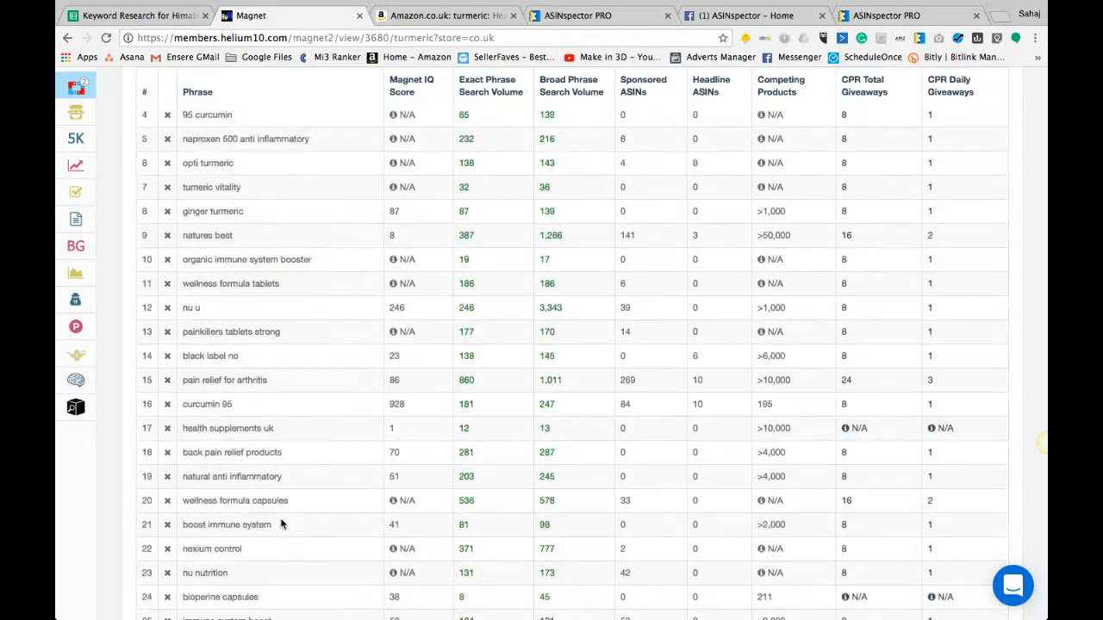
pyautogui.scroll(6, 281, 523)
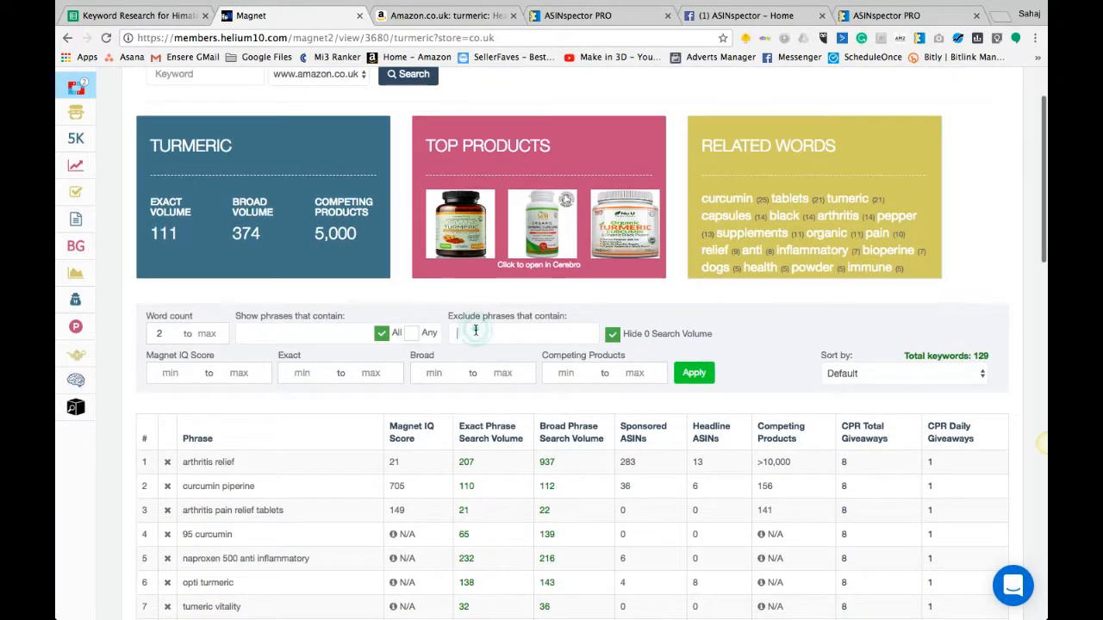
pyautogui.click(475, 332)
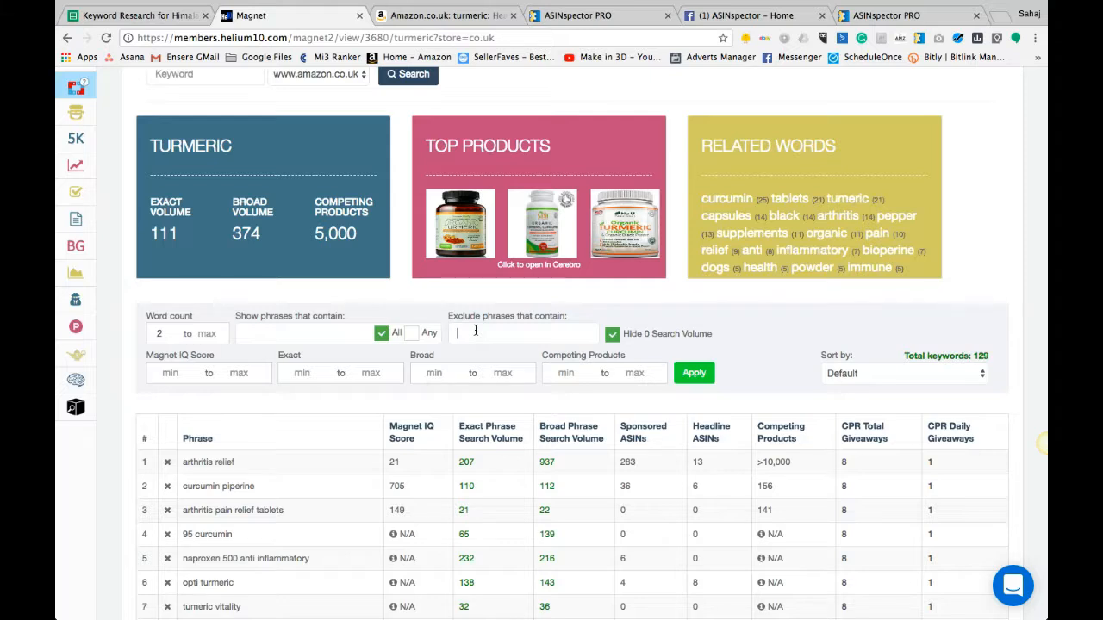
pyautogui.scroll(1, 218, 247)
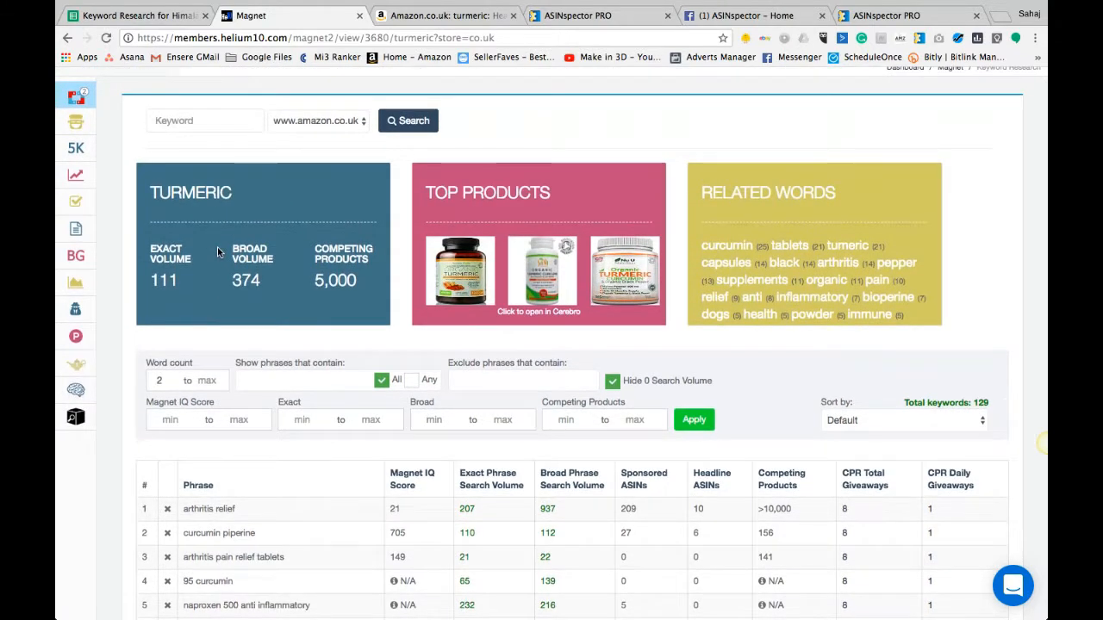
pyautogui.scroll(-1, 217, 247)
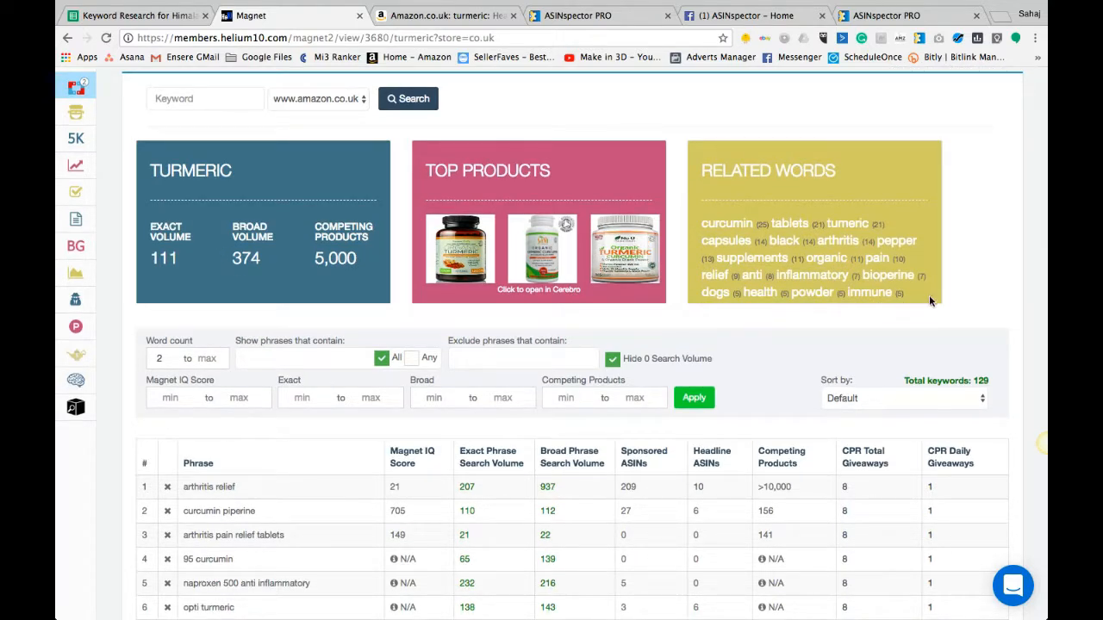
pyautogui.click(501, 355)
pyautogui.write('dog')
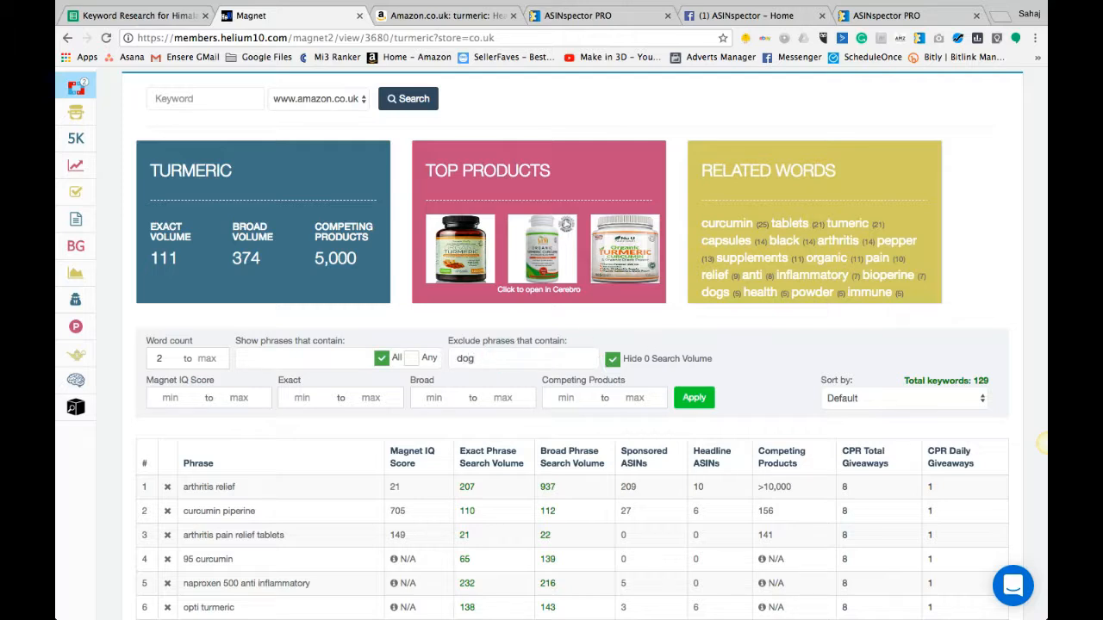
pyautogui.click(695, 400)
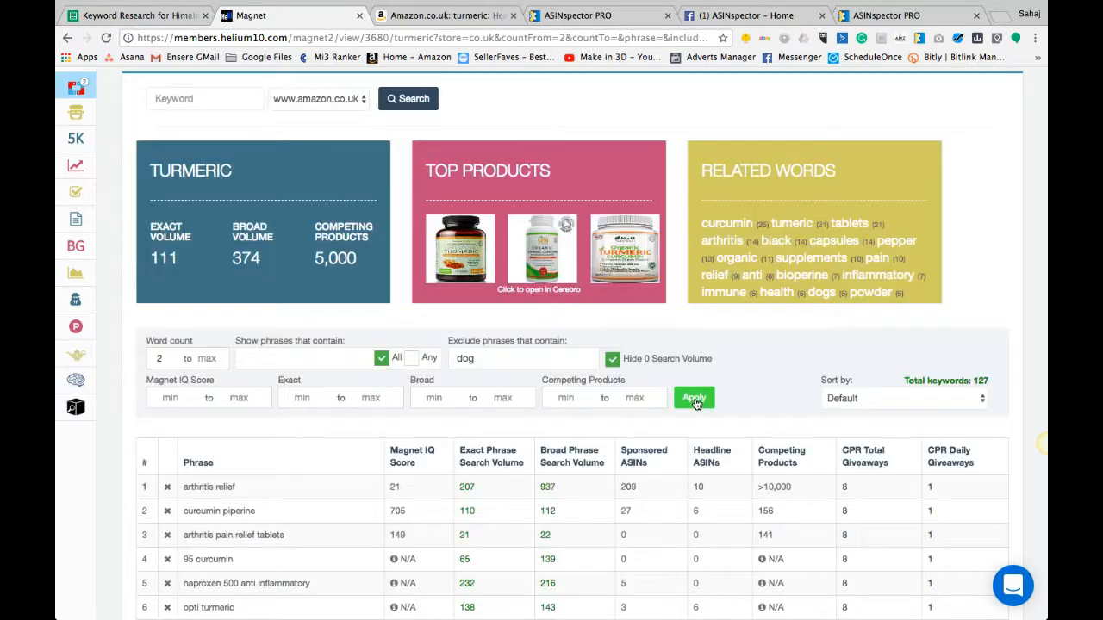
# Check the filtered list for remaining pet phrases and extend the applied exclusion filter to dog, dogs.
pyautogui.scroll(-5, 705, 448)
pyautogui.scroll(-5, 705, 448)
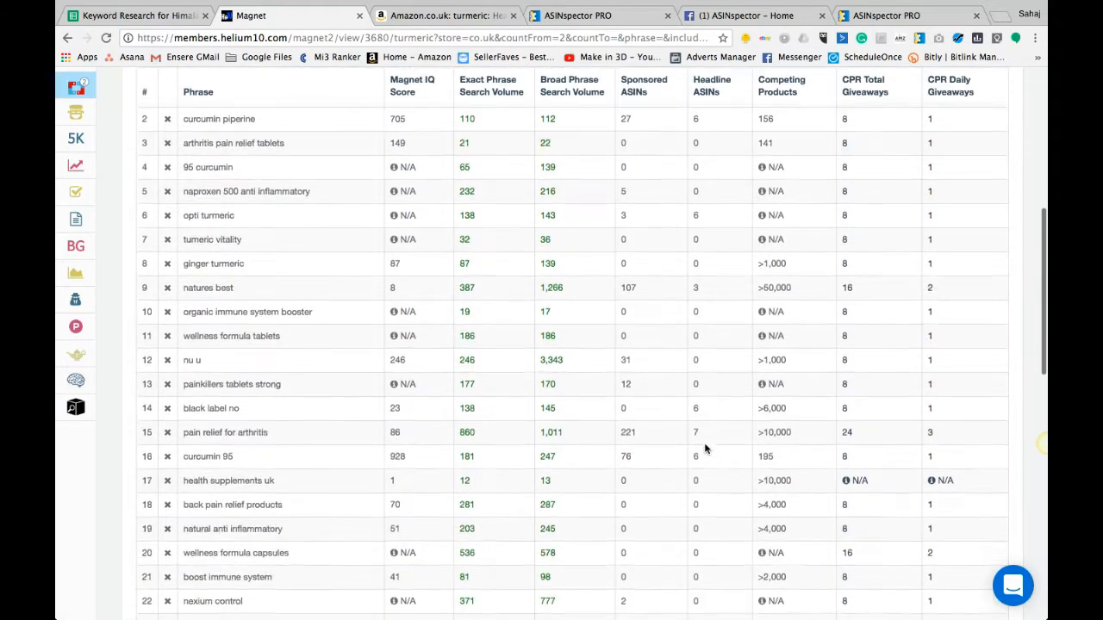
pyautogui.scroll(-4, 704, 448)
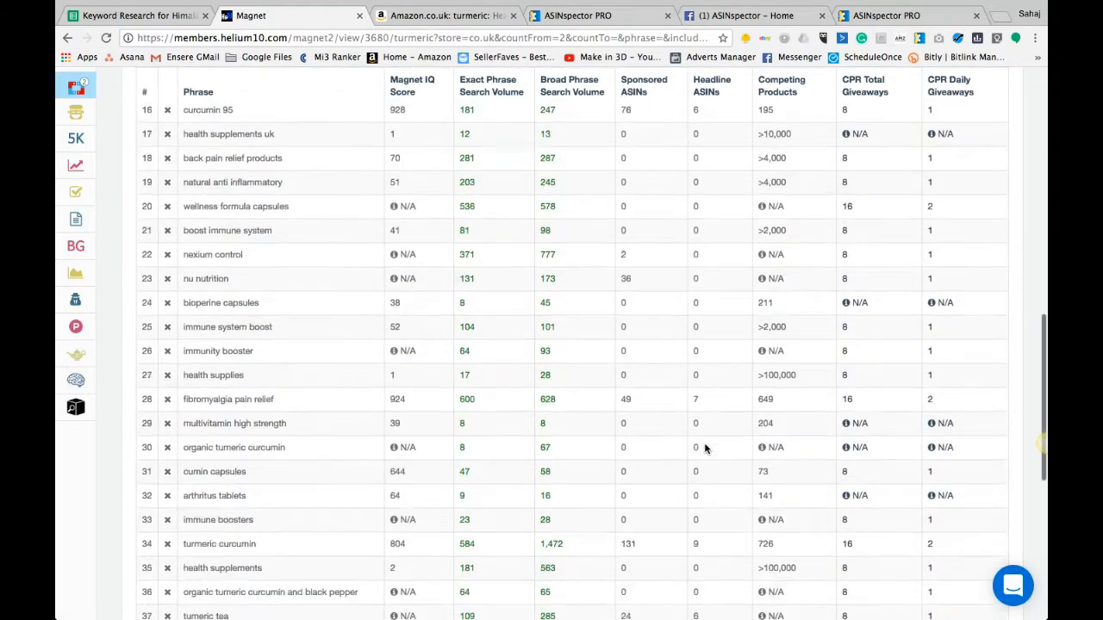
pyautogui.scroll(-4, 705, 449)
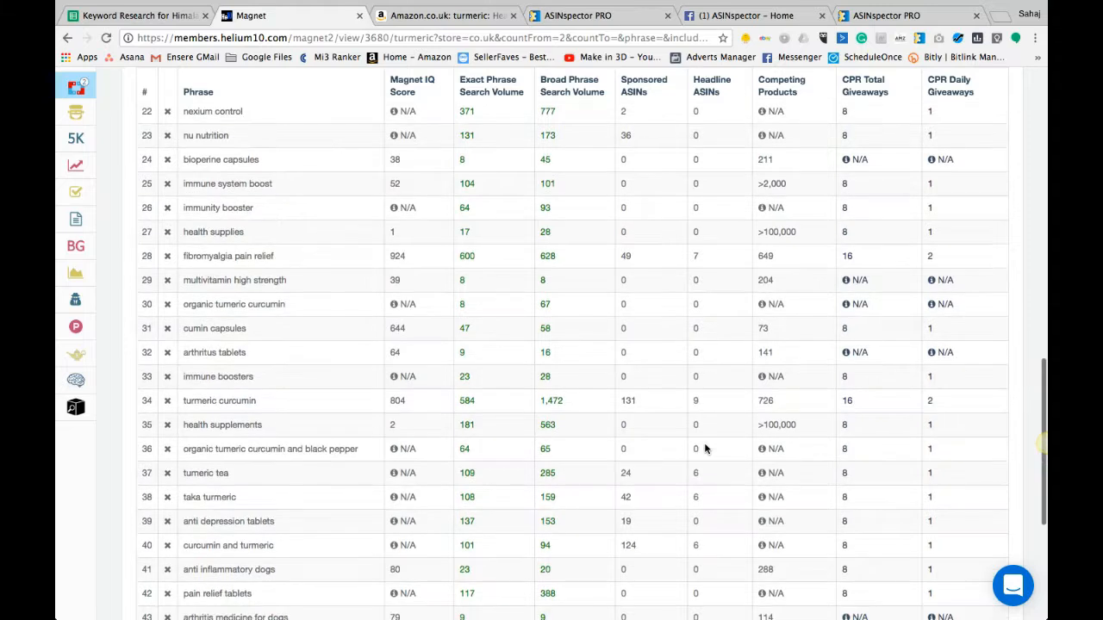
pyautogui.scroll(-1, 705, 448)
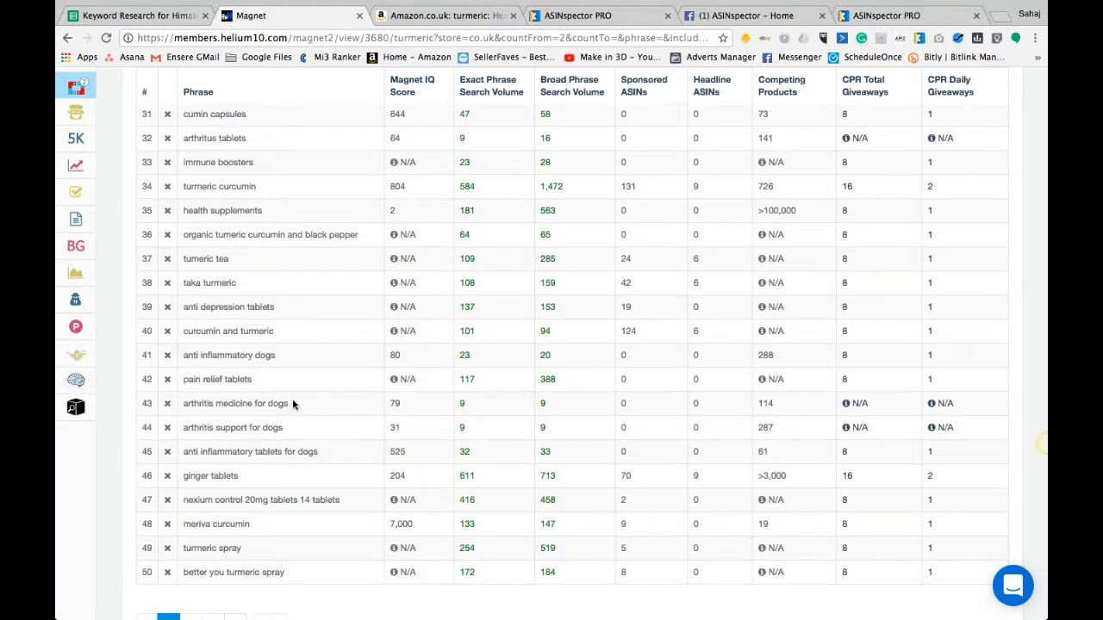
pyautogui.scroll(15, 292, 398)
pyautogui.write(',')
pyautogui.click(696, 464)
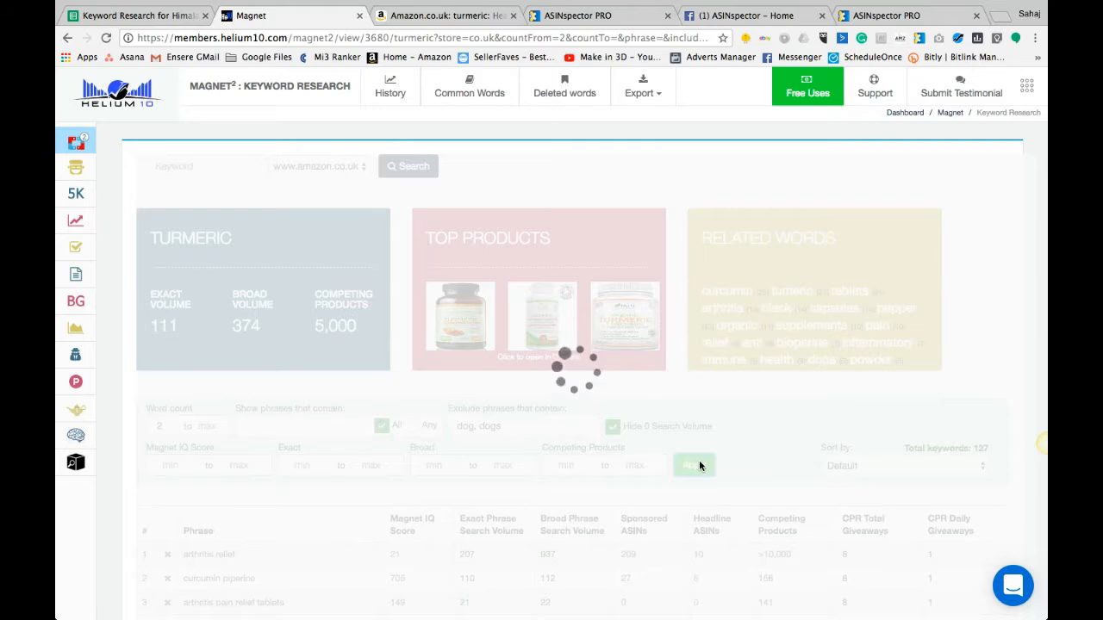
# Review the filtered turmeric phrases for irrelevant terms and apply an extended exclusion filter of dog, dogs, spray.
pyautogui.scroll(-20, 699, 445)
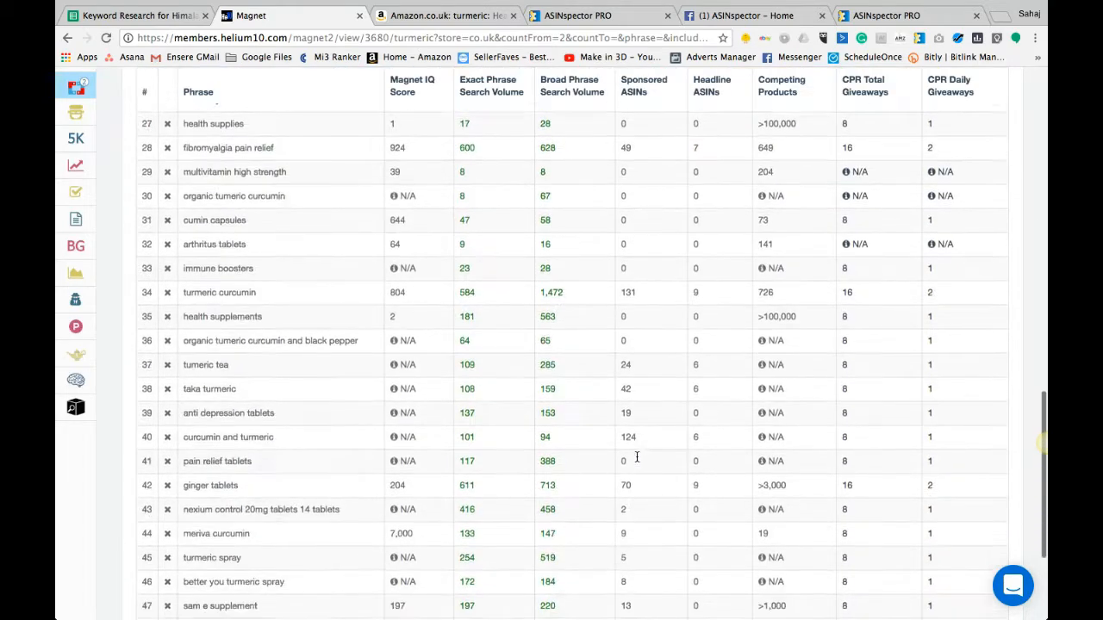
pyautogui.scroll(10, 637, 461)
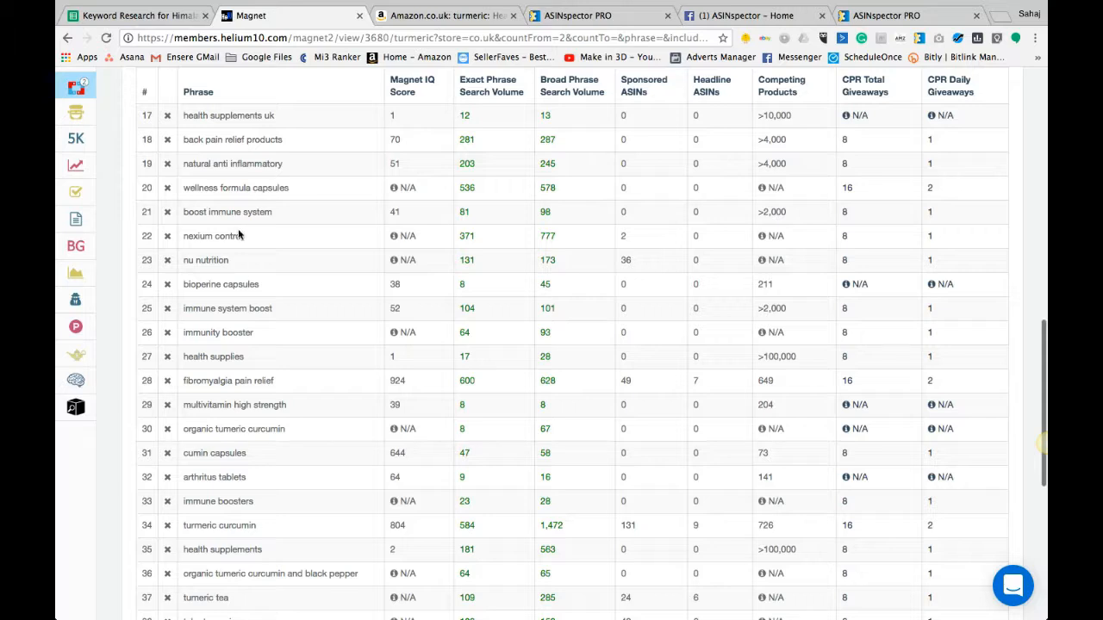
pyautogui.scroll(-3, 257, 513)
pyautogui.scroll(-4, 257, 515)
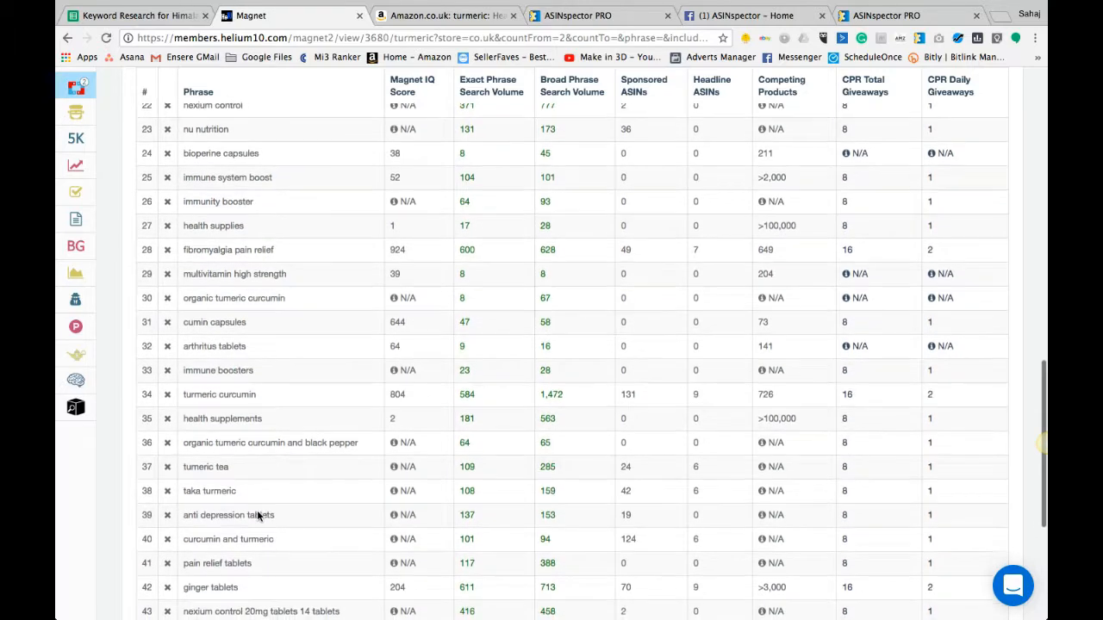
pyautogui.scroll(-3, 257, 515)
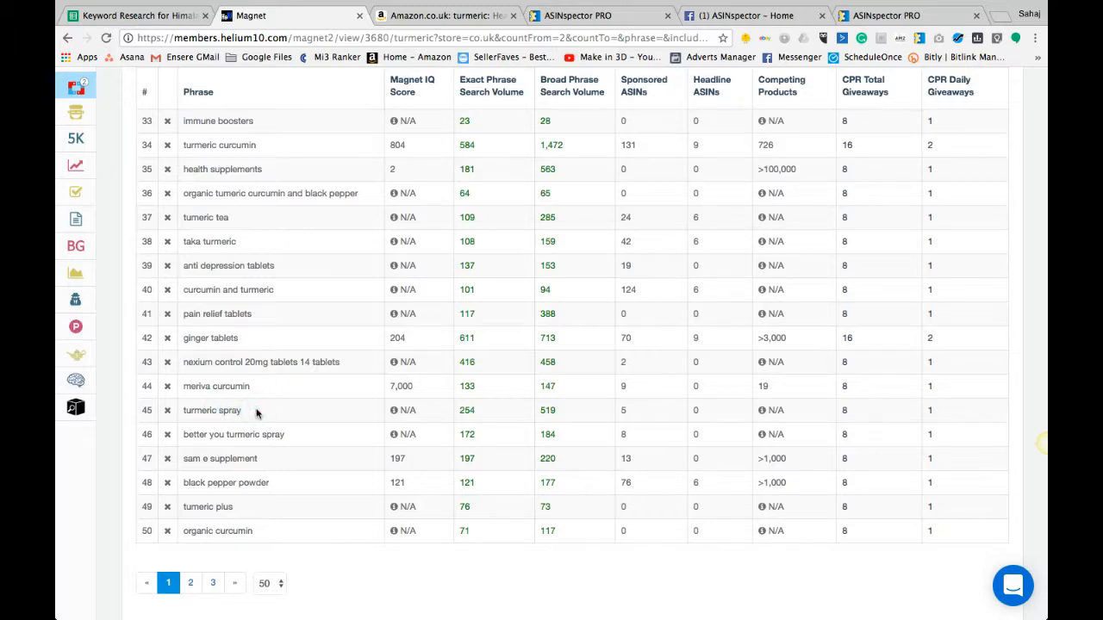
pyautogui.scroll(15, 256, 414)
pyautogui.click(504, 425)
pyautogui.write(', spray,')
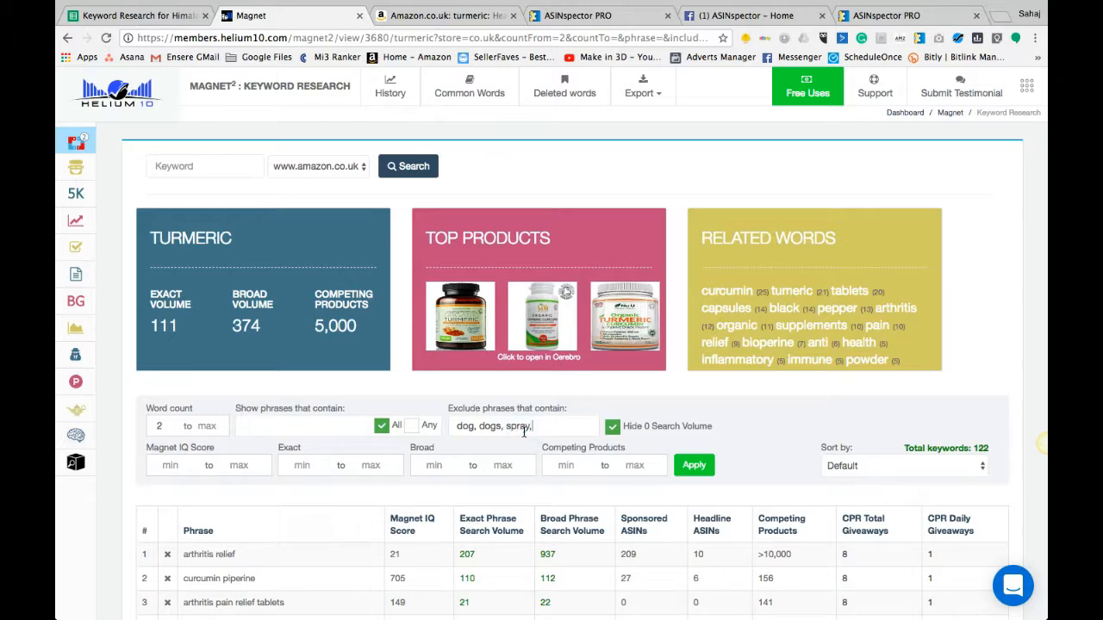
pyautogui.scroll(-3, 523, 430)
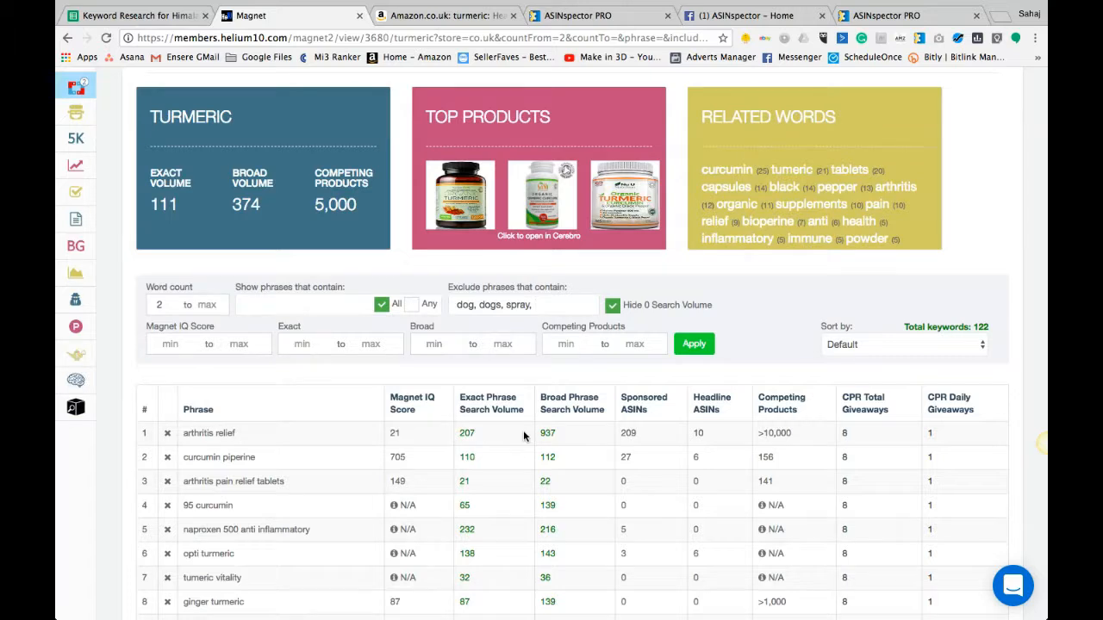
pyautogui.scroll(-3, 523, 436)
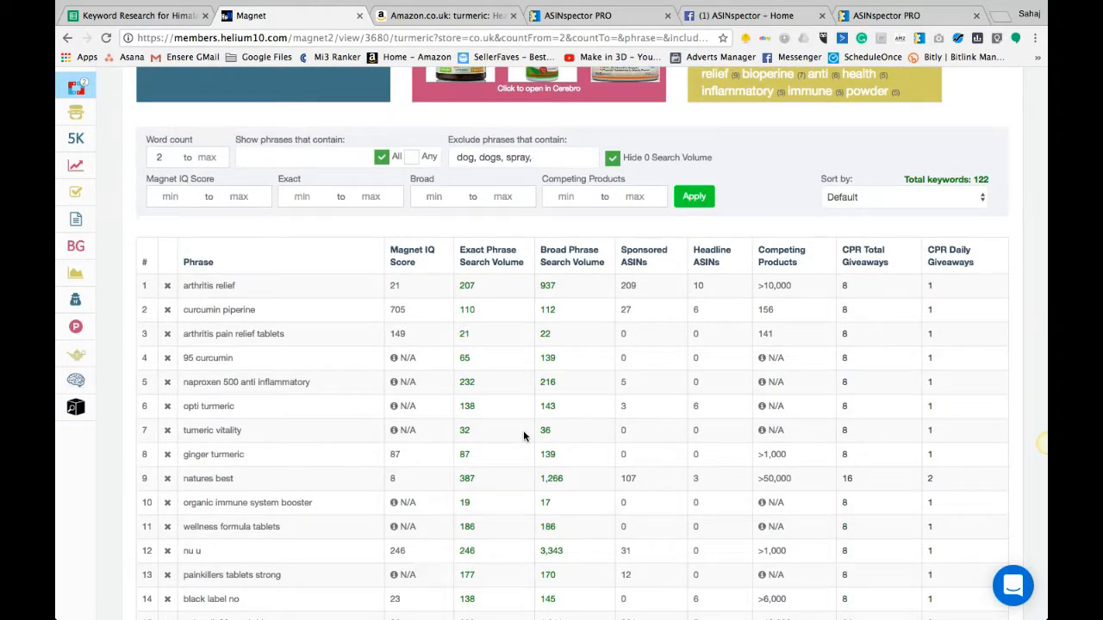
pyautogui.scroll(5, 523, 430)
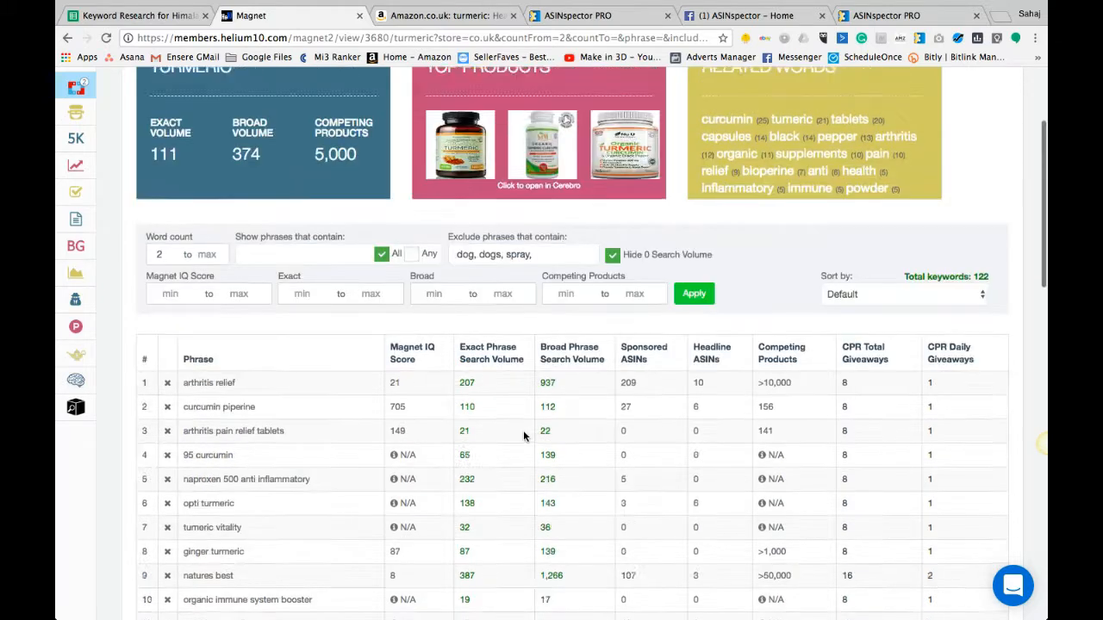
pyautogui.click(694, 467)
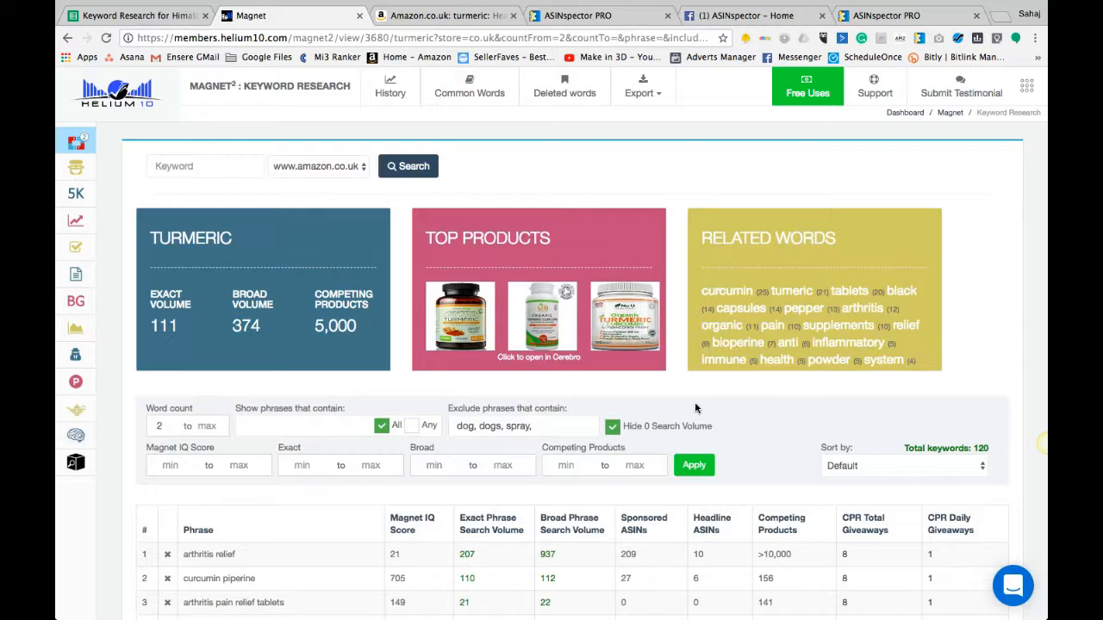
pyautogui.click(522, 427)
pyautogui.moveTo(543, 426)
pyautogui.mouseDown()
pyautogui.moveTo(460, 425)
pyautogui.moveTo(530, 426)
pyautogui.mouseUp()
pyautogui.click(531, 426)
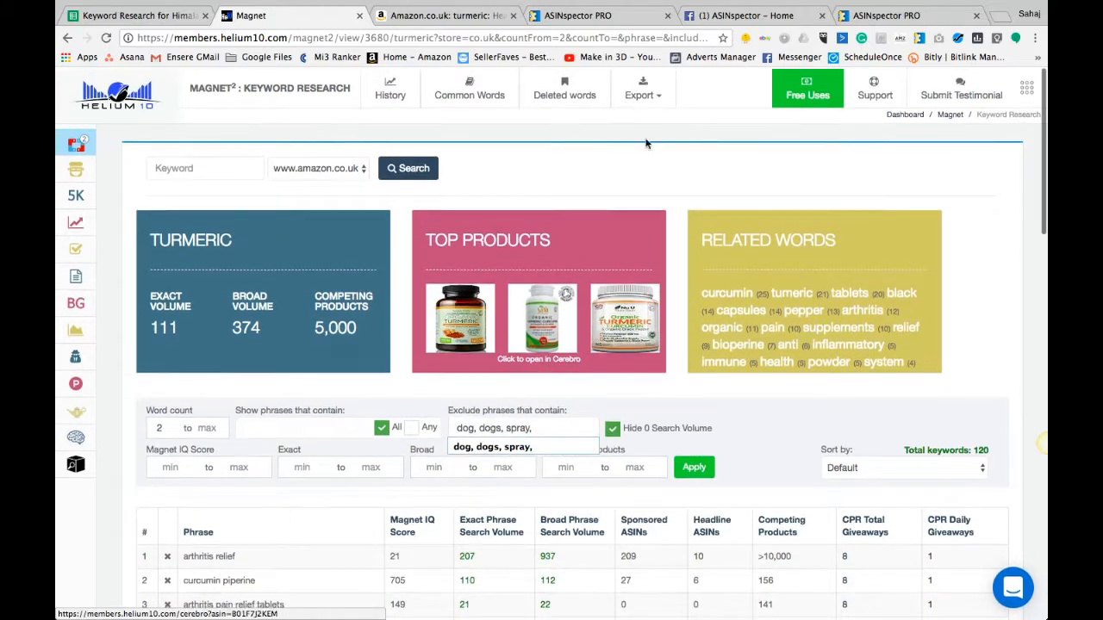
# Export the filtered Magnet results as an Excel file and open the downloaded grid-export.xlsx in Excel.
pyautogui.click(642, 97)
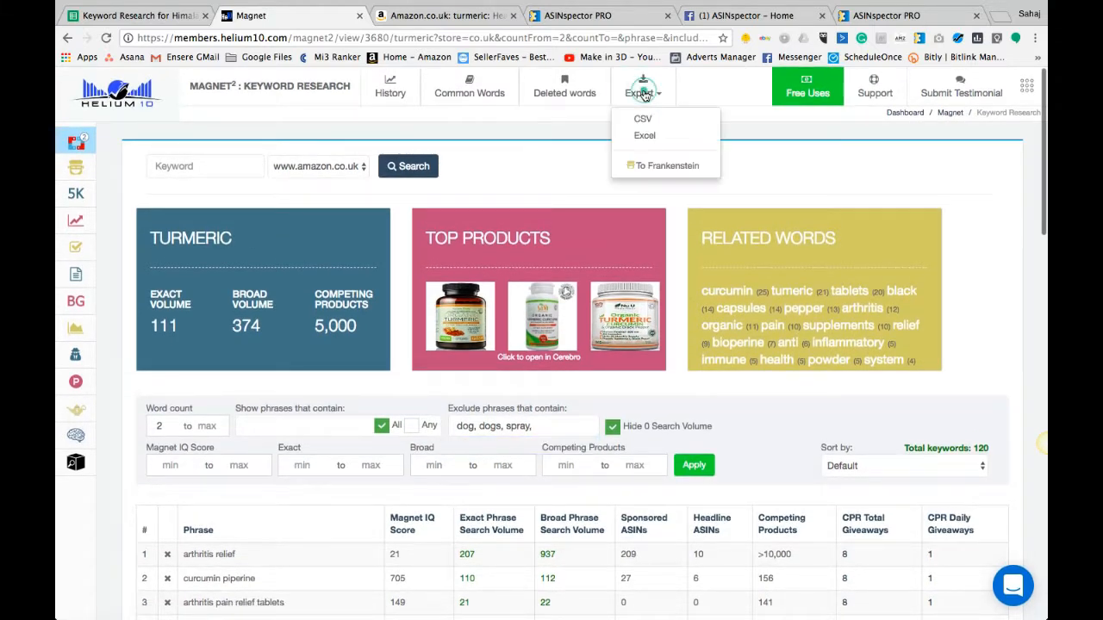
pyautogui.click(648, 136)
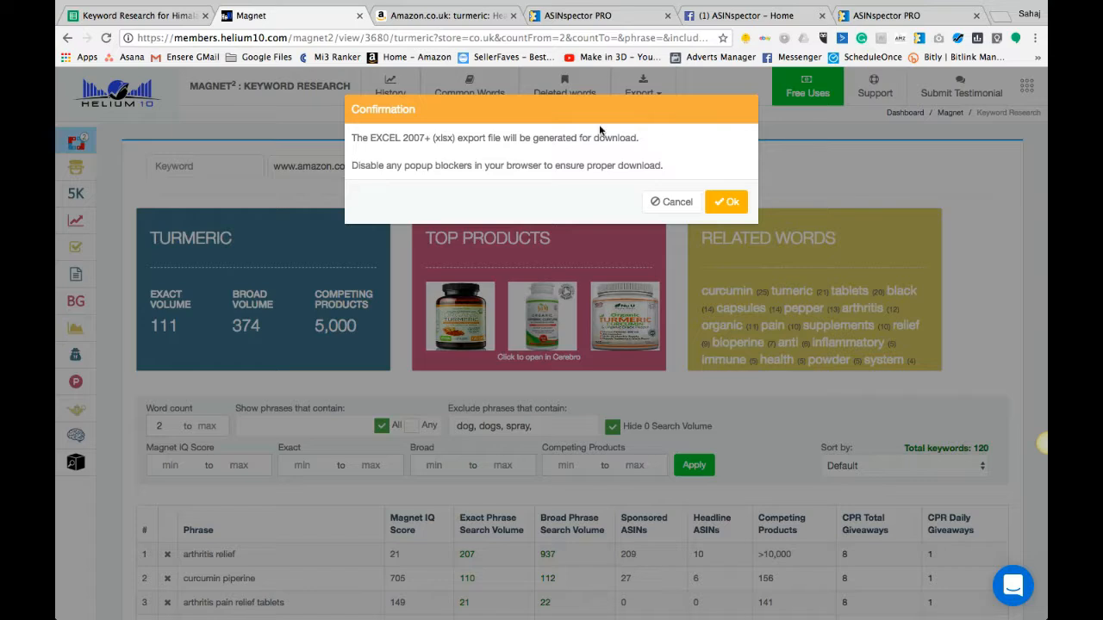
pyautogui.click(730, 205)
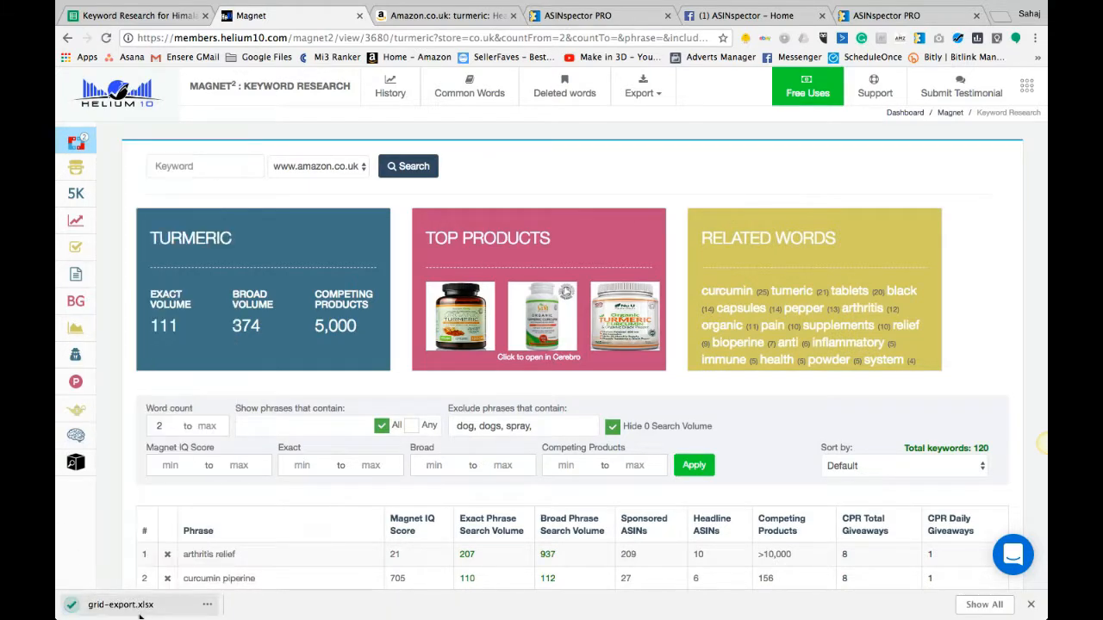
pyautogui.click(140, 614)
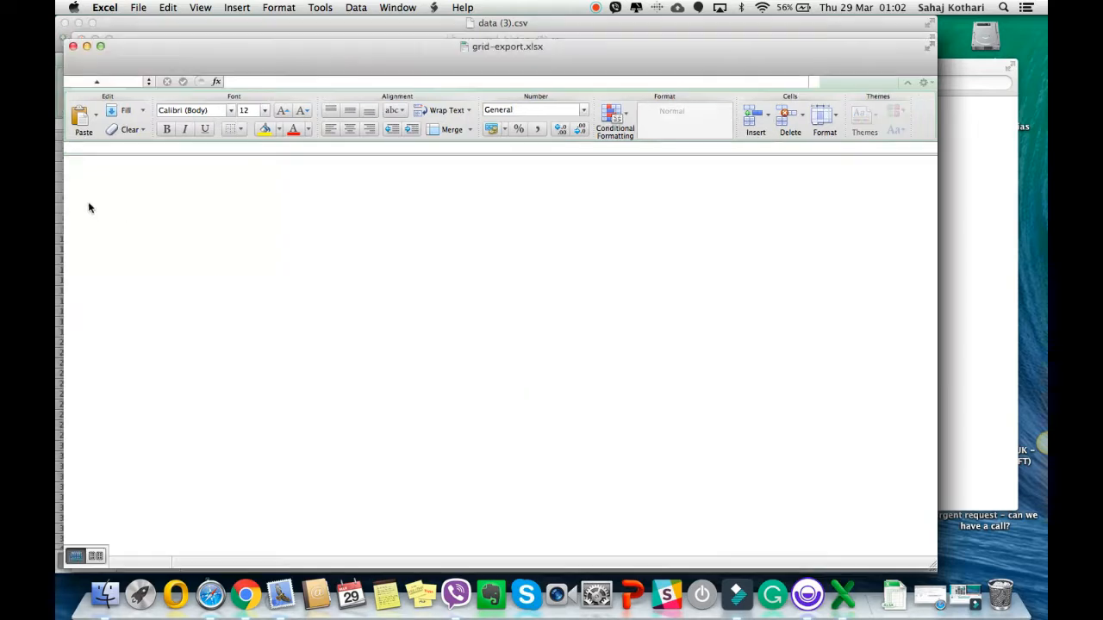
# Copy the whole exported table in grid-export.xlsx, from the Phrase header through the Headline ASINs column and down to the last row.
pyautogui.click(89, 203)
pyautogui.click(133, 181)
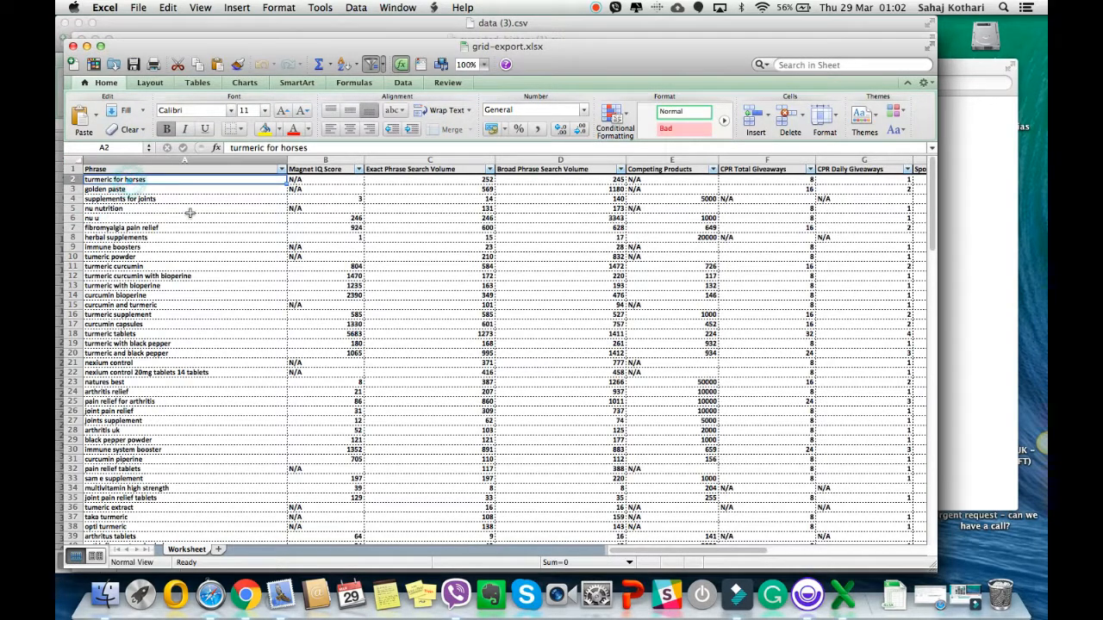
pyautogui.hotkey('shift', 'Right')
pyautogui.hotkey('shift', 'Right')
pyautogui.hotkey('shift', 'Right')
pyautogui.hotkey('shift', 'Right')
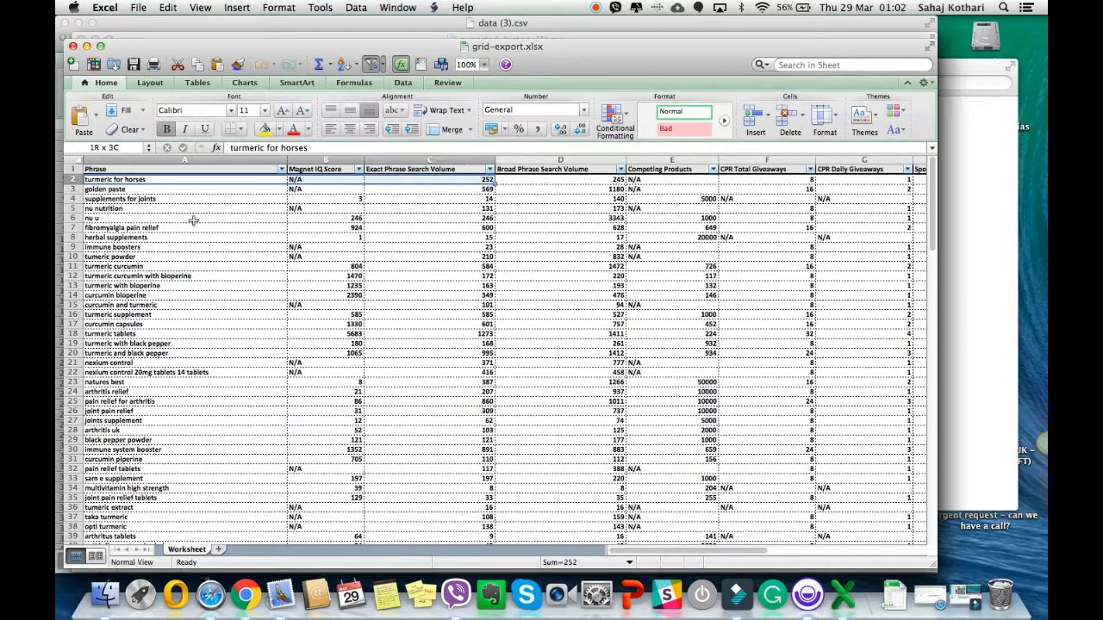
pyautogui.press('Up')
pyautogui.hotkey('shift', 'Right')
pyautogui.hotkey('shift', 'Right')
pyautogui.hotkey('shift', 'Right')
pyautogui.hotkey('shift', 'Right')
pyautogui.hotkey('shift', 'Right')
pyautogui.hotkey('shift', 'Right')
pyautogui.hotkey('shift', 'Right')
pyautogui.hotkey('shift', 'Right')
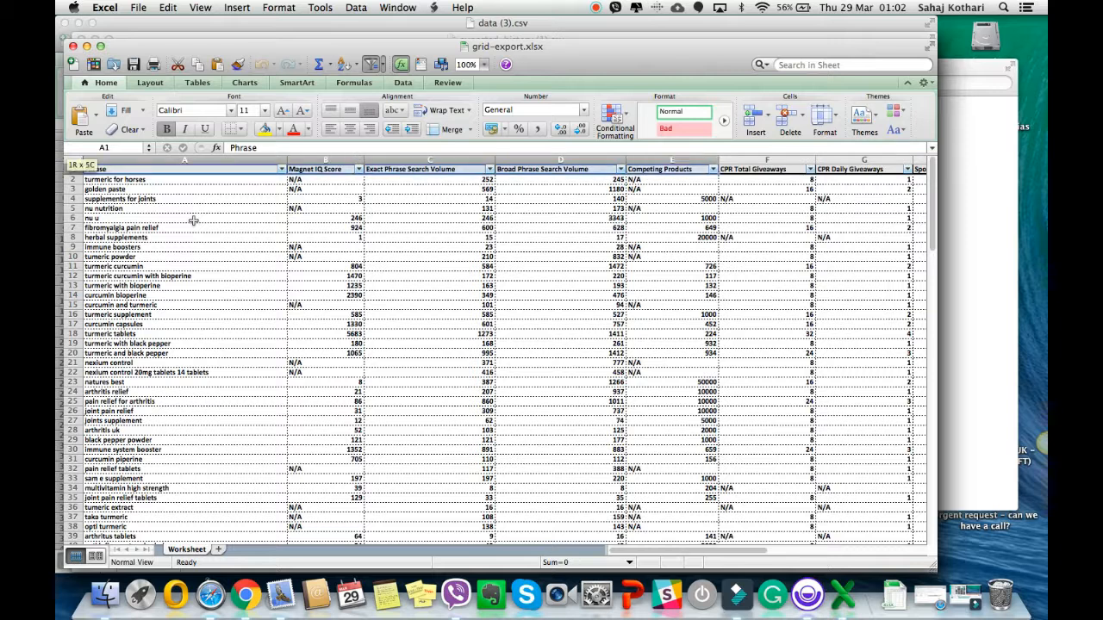
pyautogui.hotkey('shift', 'Down')
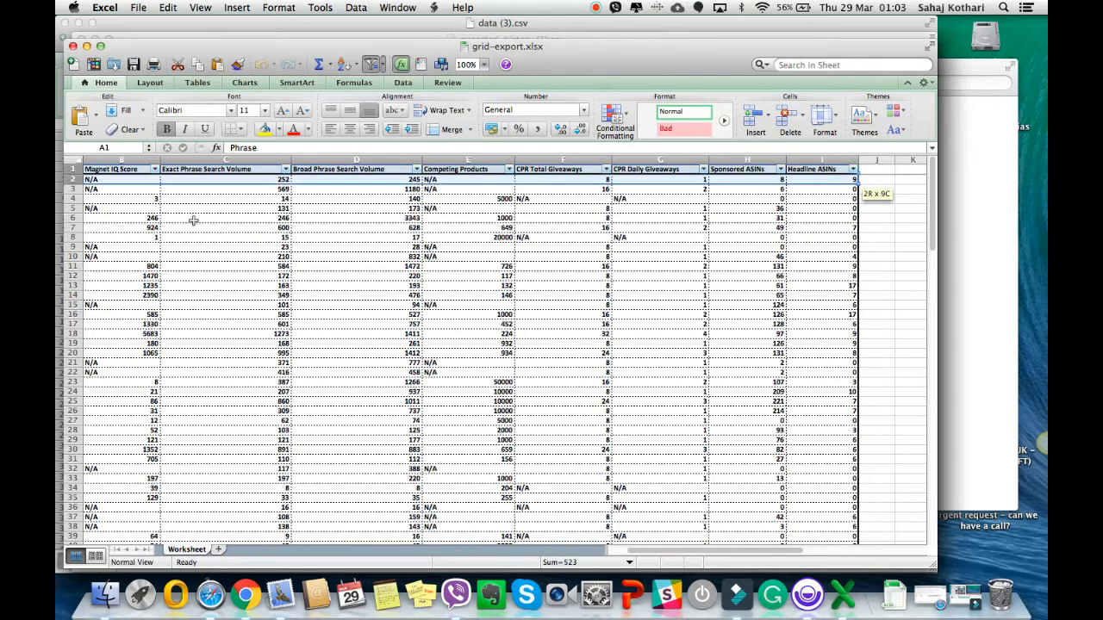
pyautogui.press('shift+super+Down')
pyautogui.press('super+c')
pyautogui.hscroll(-3, 144, 296)
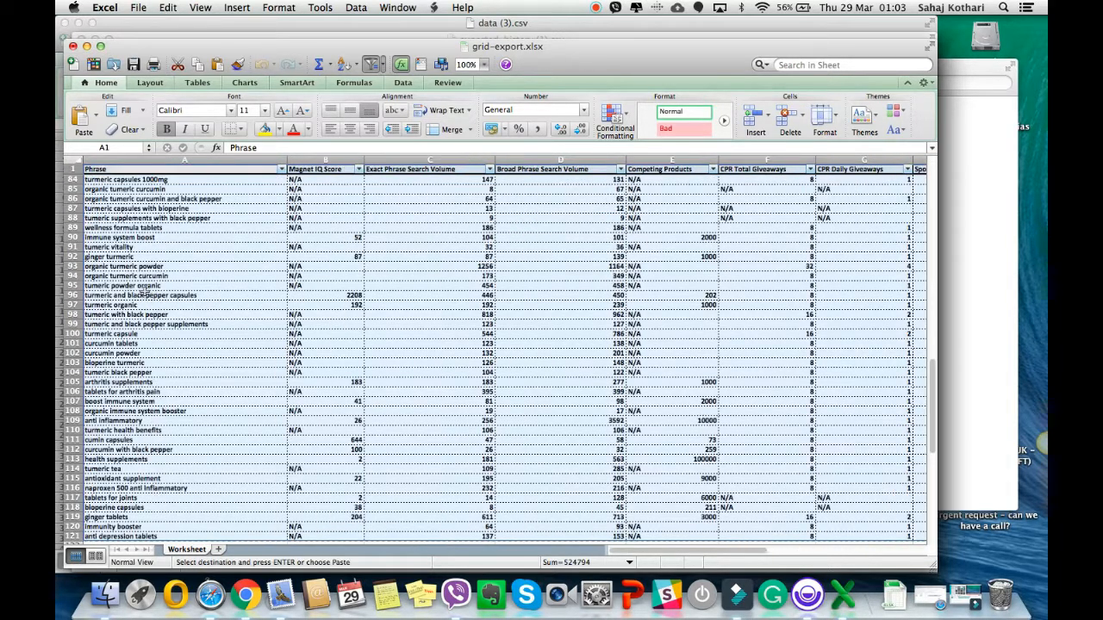
pyautogui.scroll(-10, 145, 293)
pyautogui.scroll(8, 144, 291)
pyautogui.scroll(20, 145, 290)
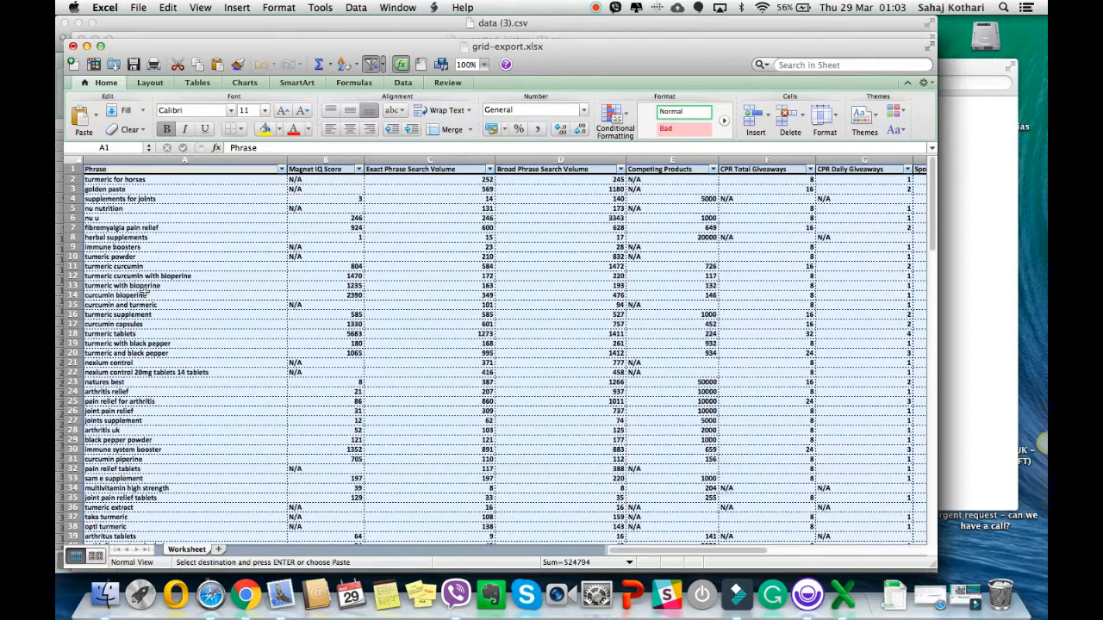
# Switch to the Keyword Research for Himalaya Products (UK) sheet in Chrome and select the first empty cell under the Step 3 Magnet Keyword header.
pyautogui.press('super+Tab')
pyautogui.click(76, 16)
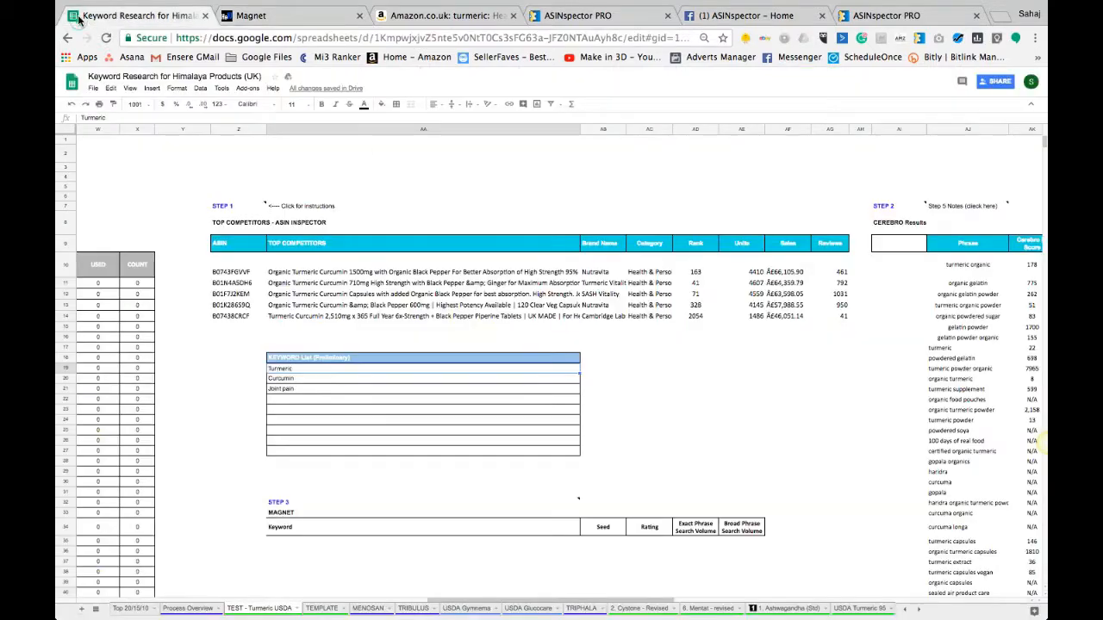
pyautogui.scroll(-5, 679, 450)
pyautogui.hscroll(1, 680, 451)
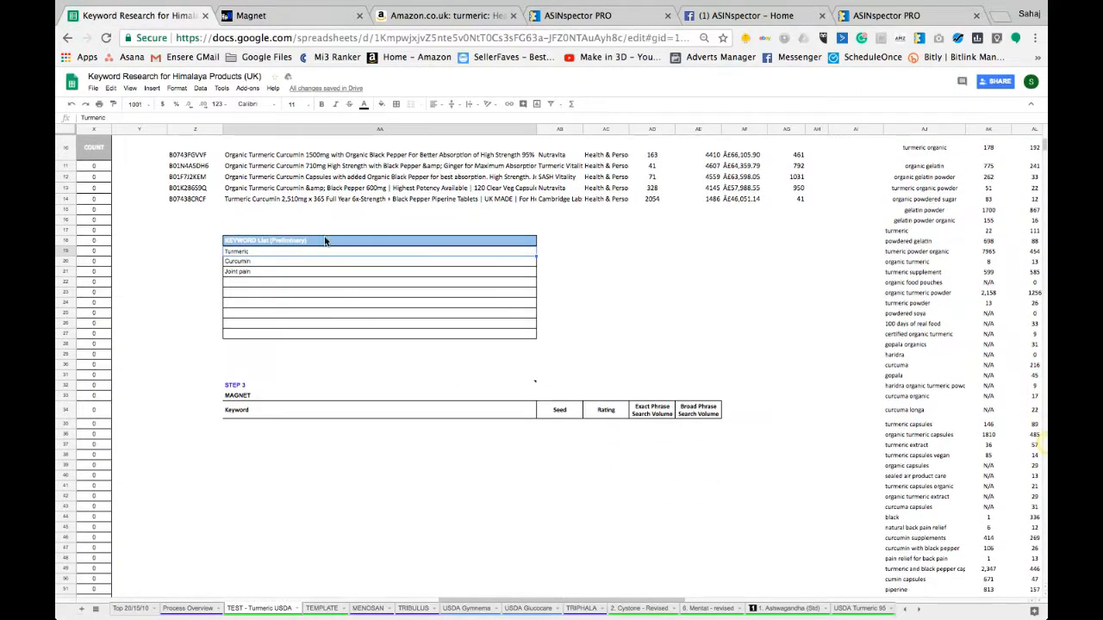
pyautogui.click(250, 425)
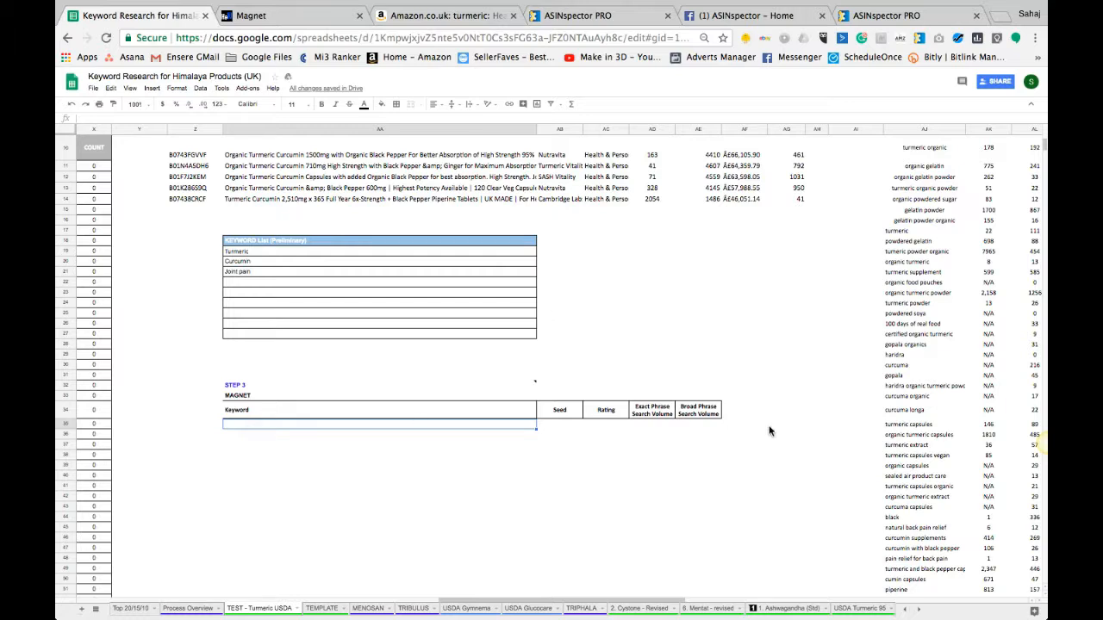
pyautogui.moveTo(277, 388)
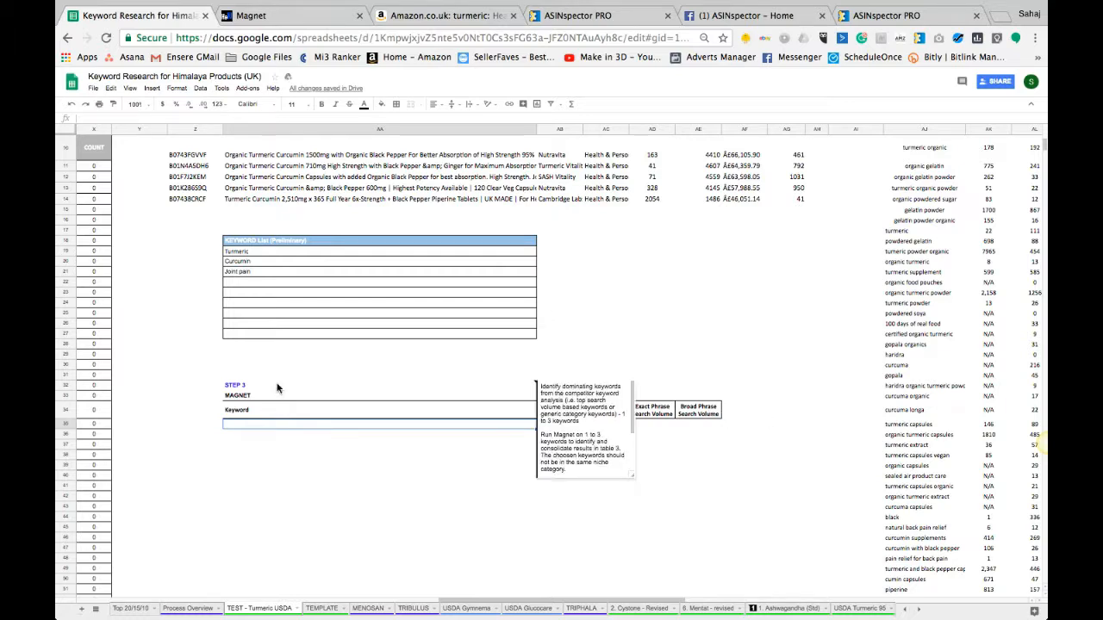
# Paste the copied Magnet table as values only, starting in cell Z35 beside the Step 3 Keyword column.
pyautogui.click(202, 424)
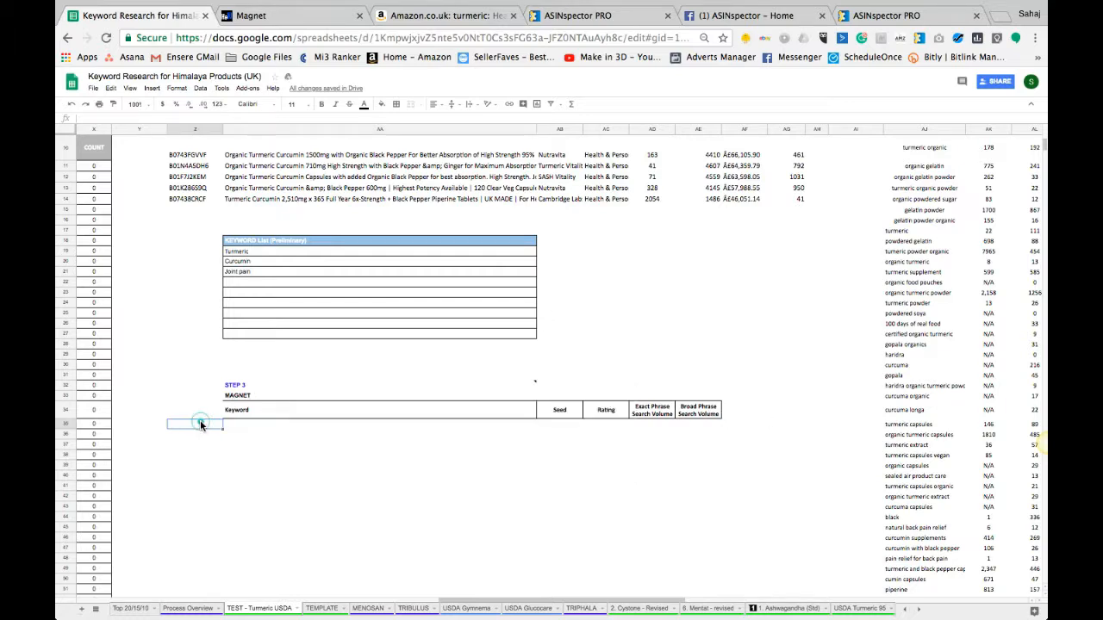
pyautogui.click(110, 89)
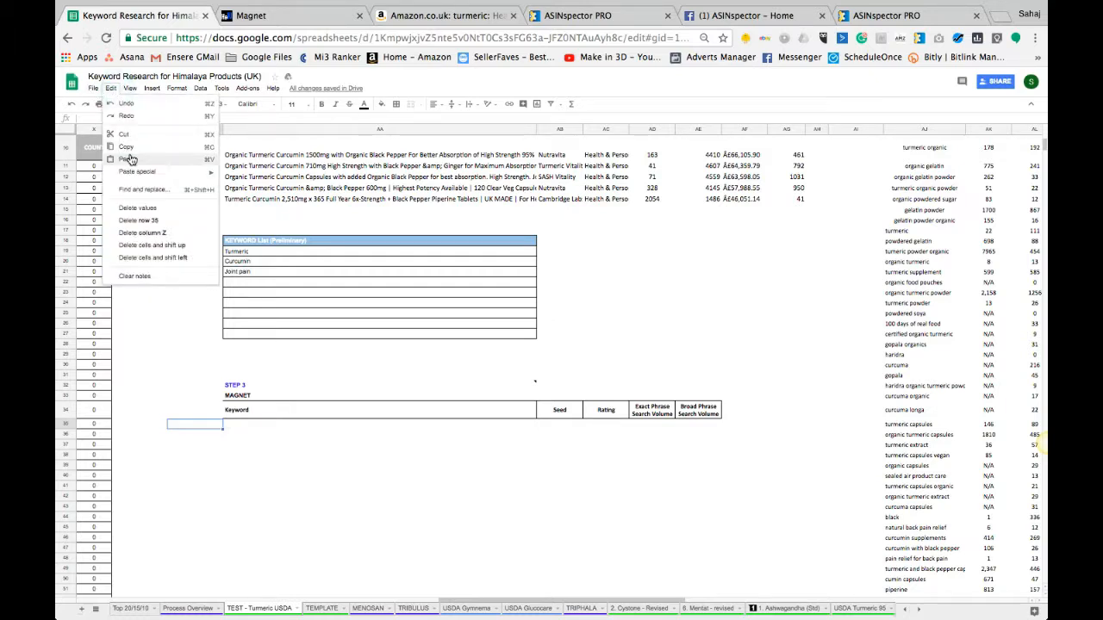
pyautogui.moveTo(142, 172)
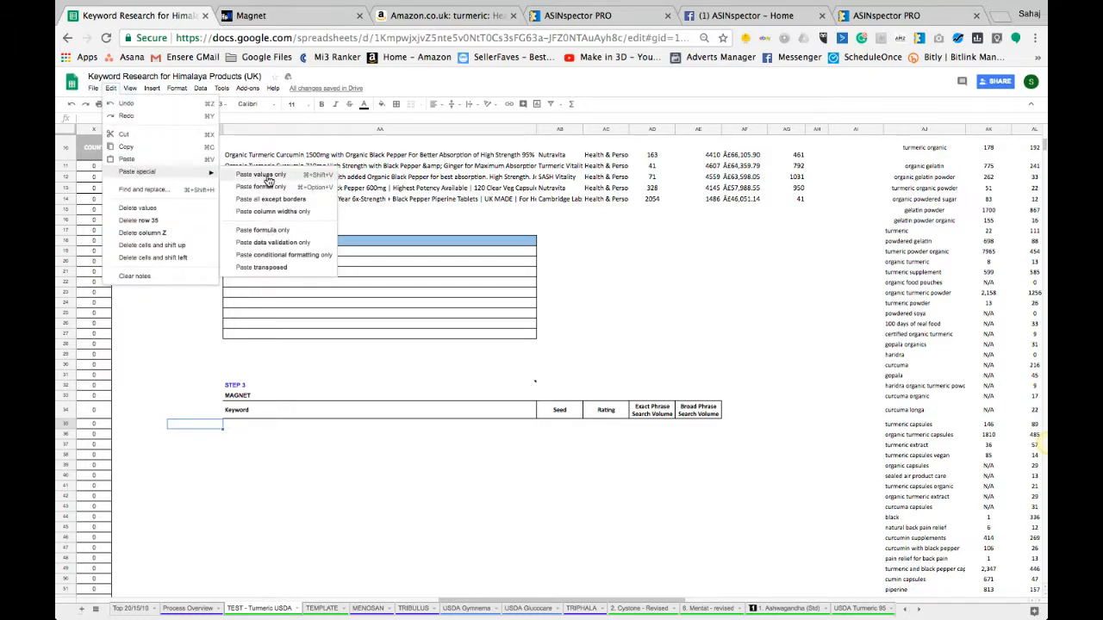
pyautogui.click(268, 176)
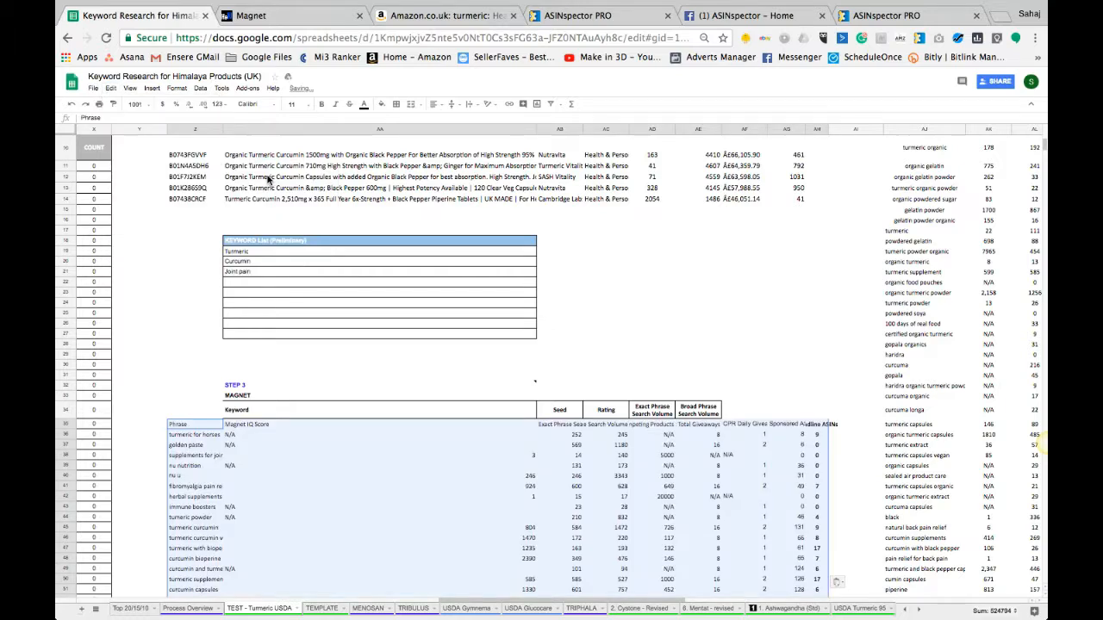
# Undo the values-only paste and select the first empty cell under the Magnet Keyword header.
pyautogui.click(265, 411)
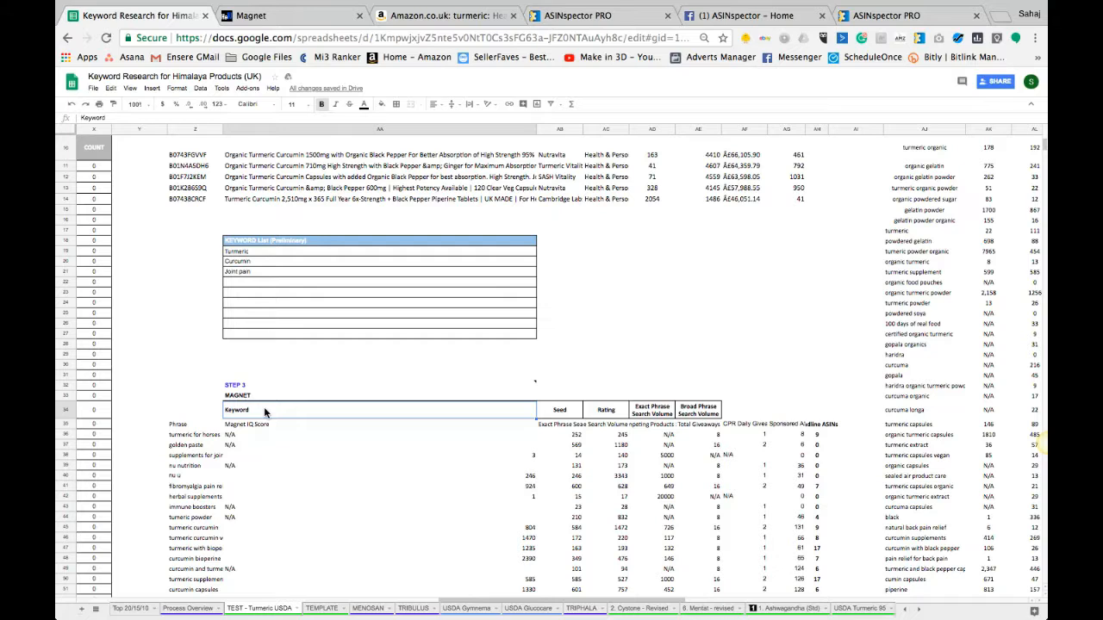
pyautogui.hotkey('ctrl', 'z')
pyautogui.click(252, 427)
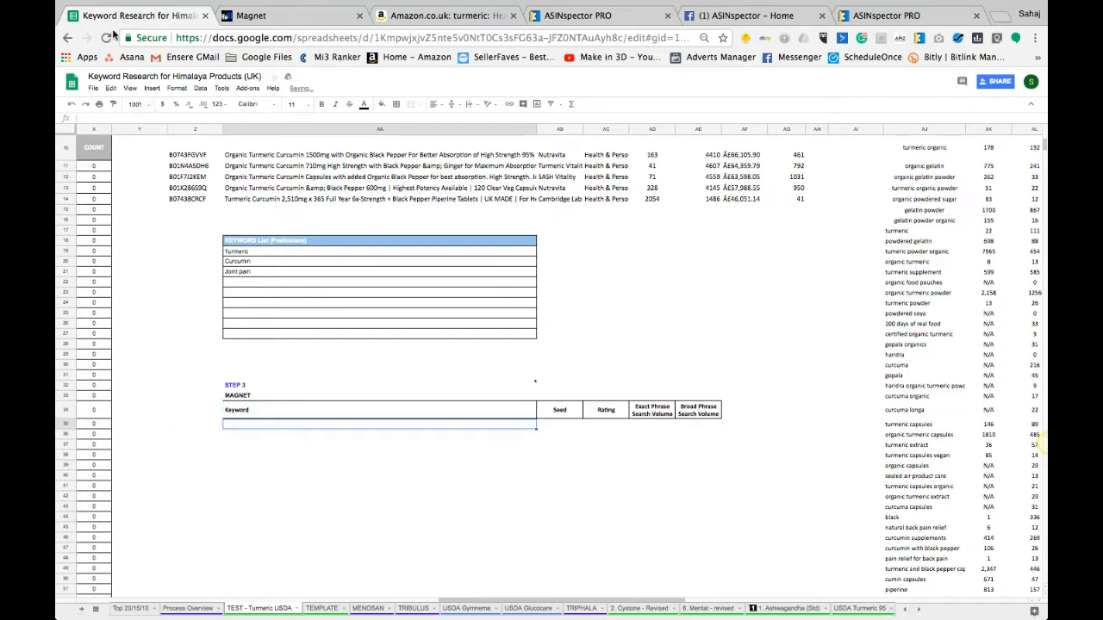
# Paste the copied Magnet keyword data with Paste special into the first row below the Step 3 header, starting at AA35.
pyautogui.click(92, 88)
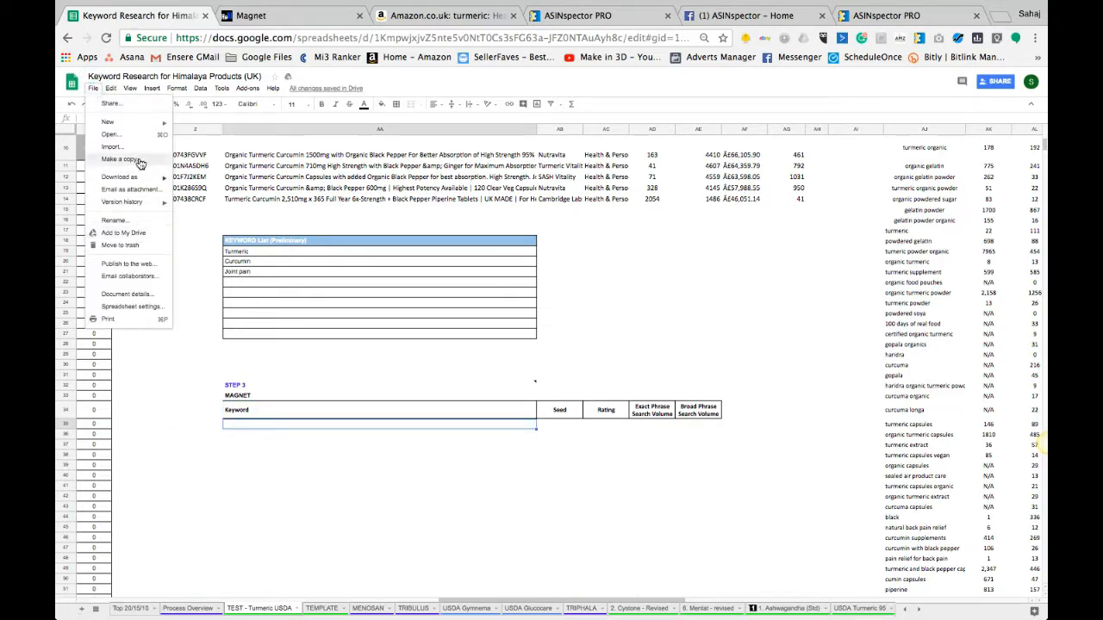
pyautogui.moveTo(112, 90)
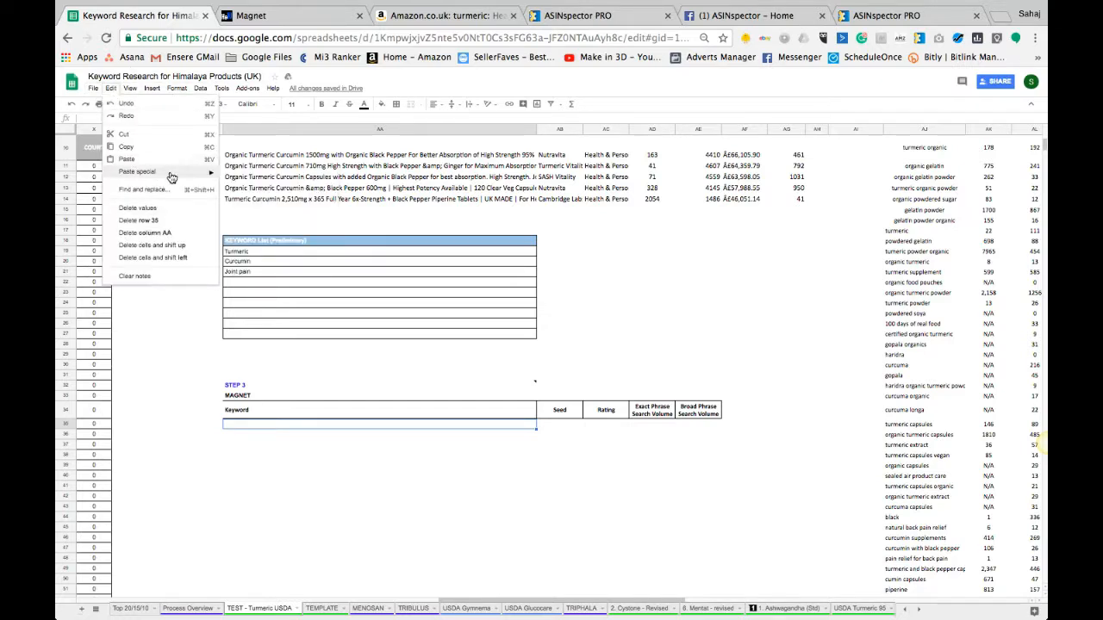
pyautogui.moveTo(171, 177)
pyautogui.click(259, 176)
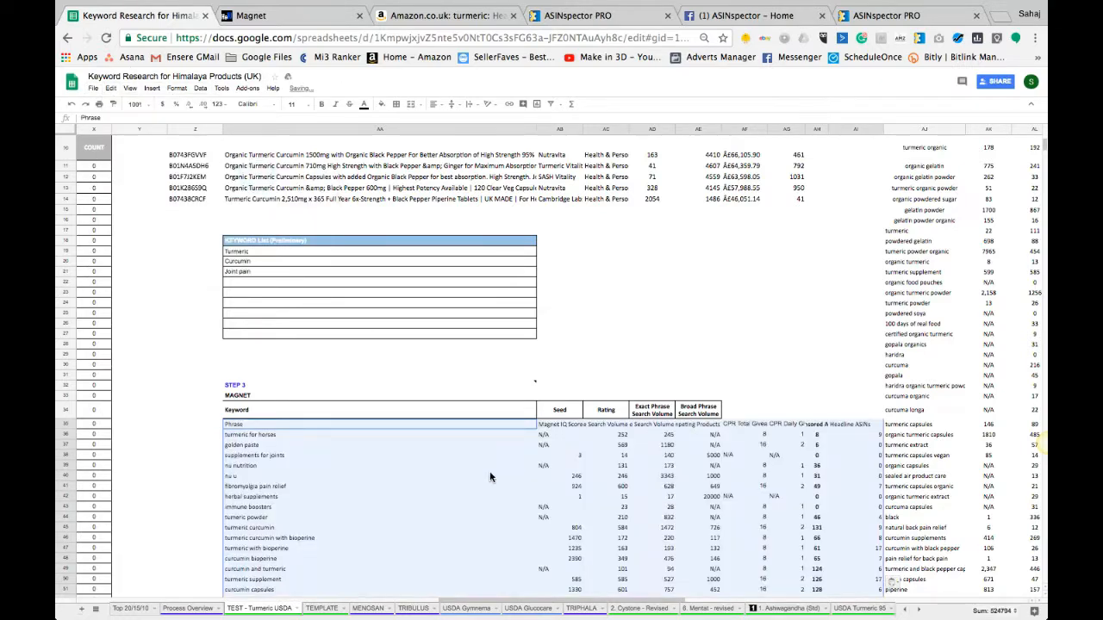
# Insert one blank column before the Cerebro Phrase column AJ to separate it from the pasted Magnet data.
pyautogui.scroll(-2, 489, 476)
pyautogui.click(852, 352)
pyautogui.moveTo(771, 352); pyautogui.dragTo(874, 531)
pyautogui.click(872, 531)
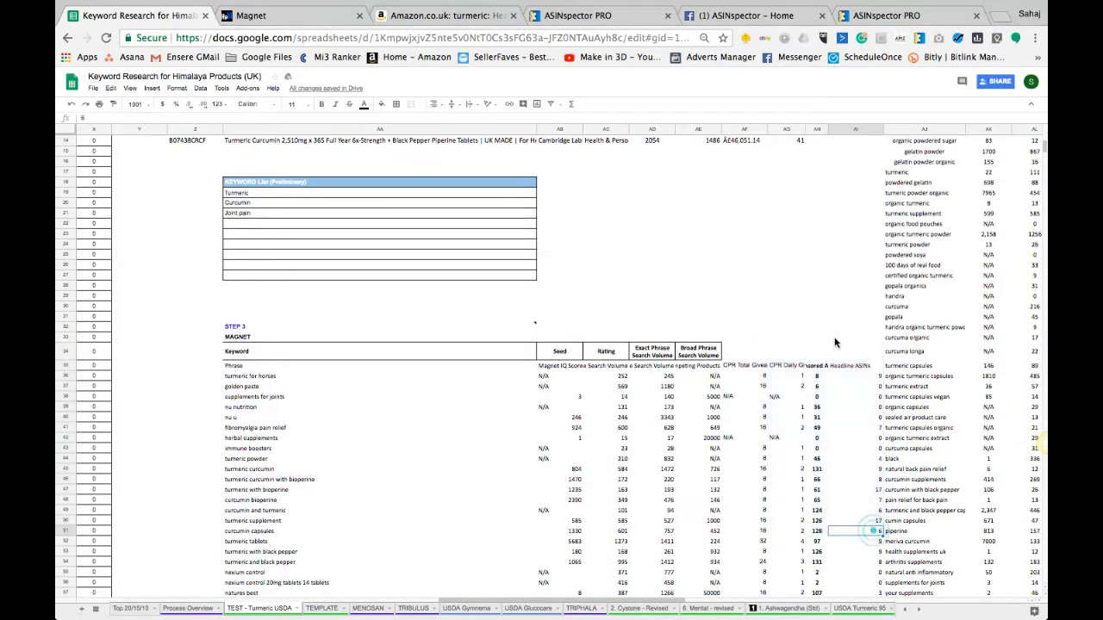
pyautogui.rightClick(901, 129)
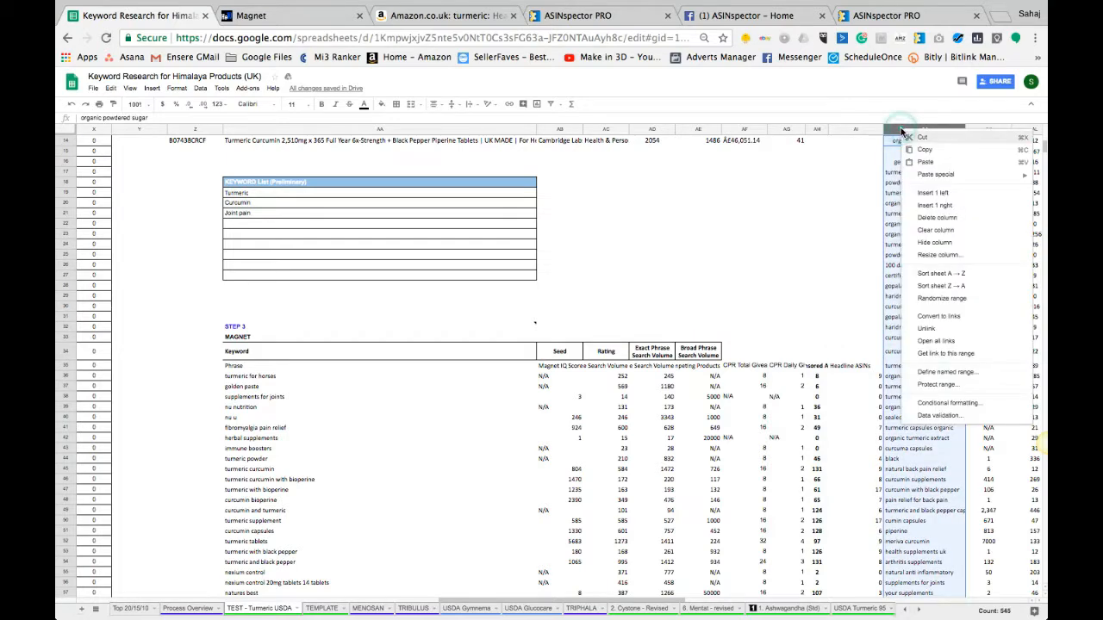
pyautogui.click(932, 193)
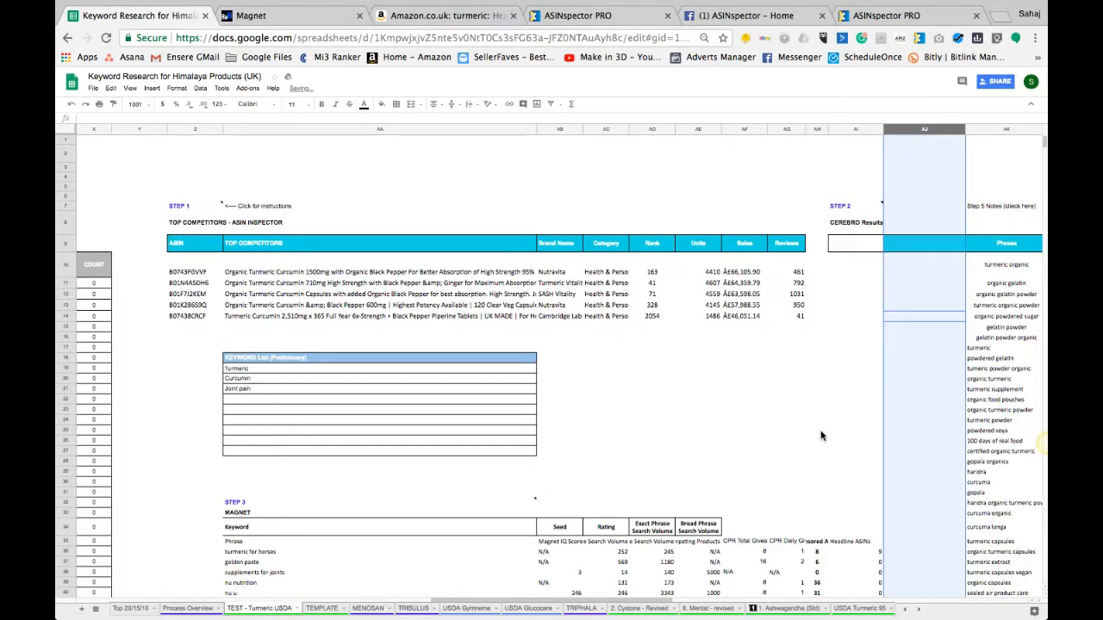
pyautogui.scroll(-5, 821, 436)
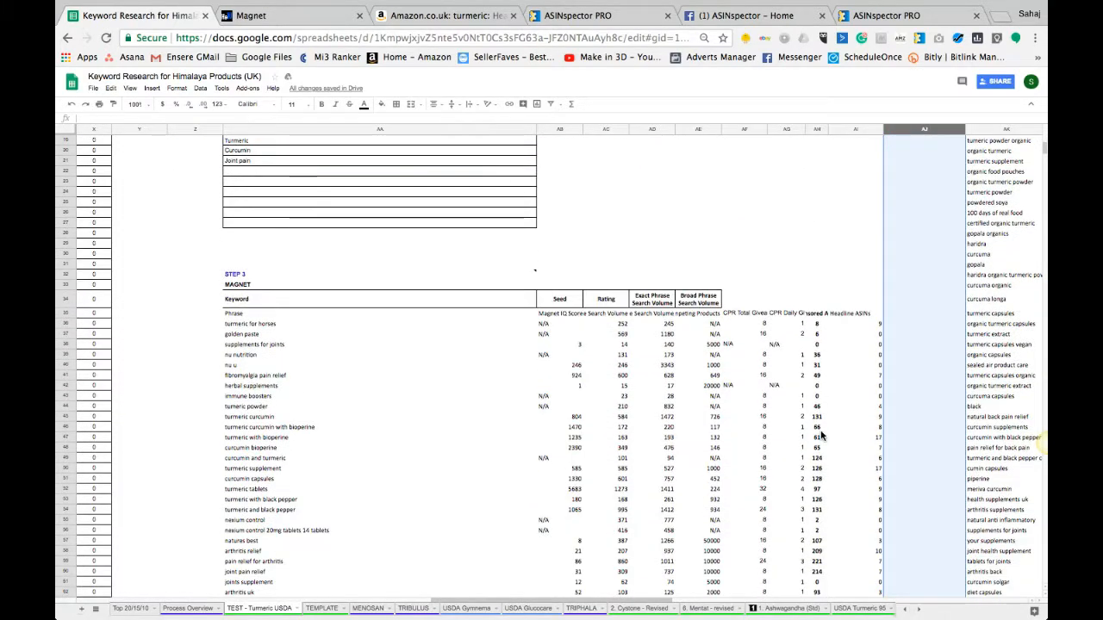
pyautogui.scroll(-3, 821, 436)
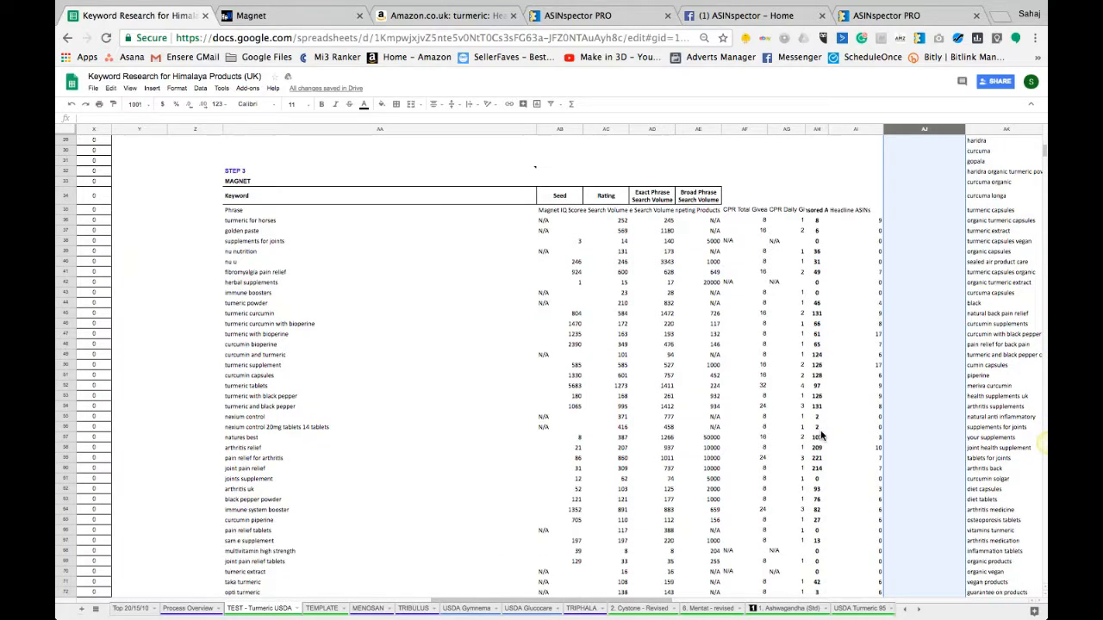
# Narrow column AA, which holds the competitor titles and keyword phrases, to less than half its width.
pyautogui.click(856, 208)
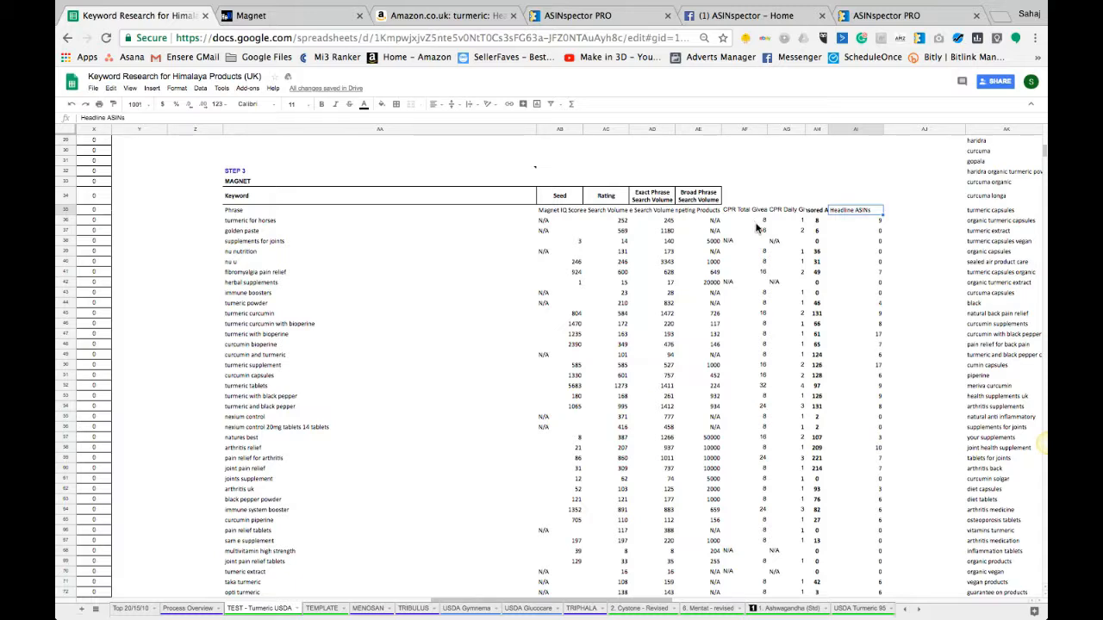
pyautogui.moveTo(536, 129); pyautogui.dragTo(355, 143)
pyautogui.scroll(10, 557, 256)
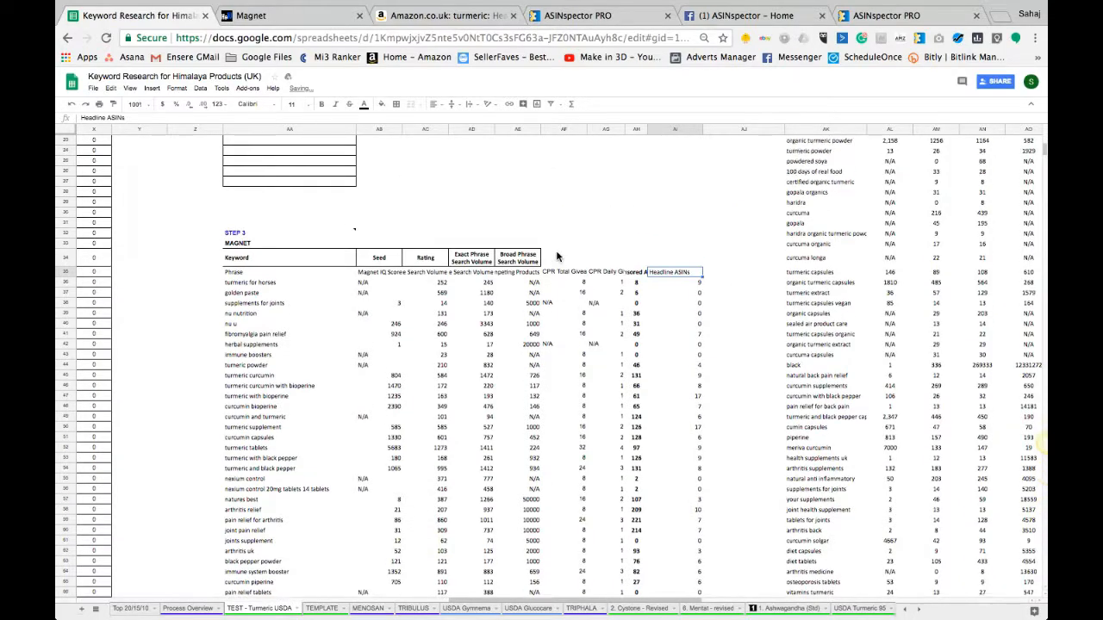
pyautogui.scroll(-3, 557, 256)
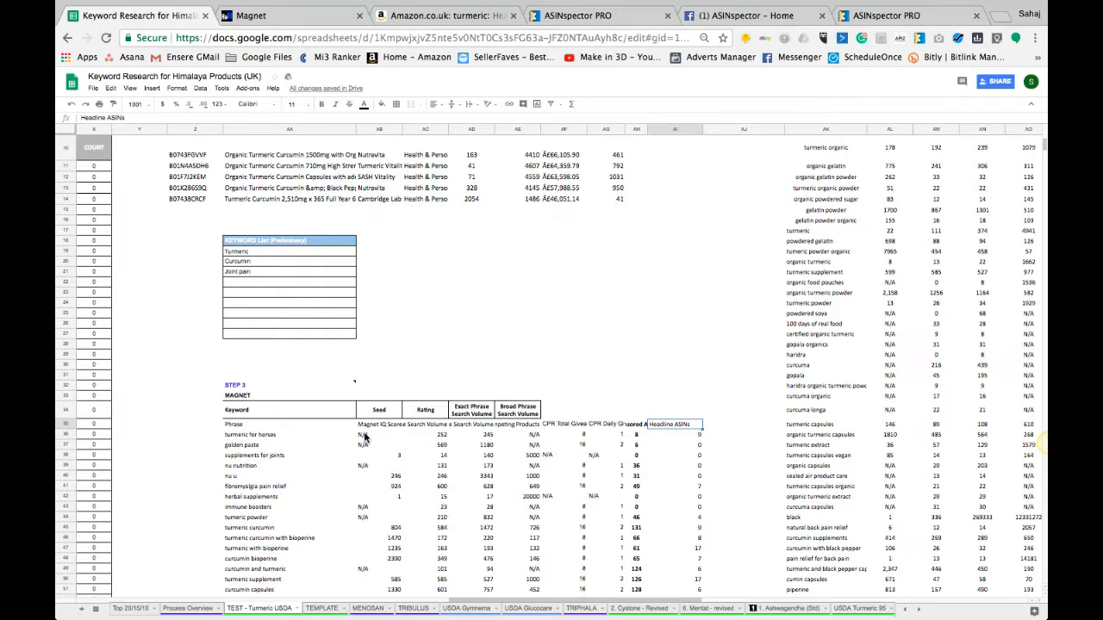
# Widen columns AB through AI slightly to one uniform width.
pyautogui.scroll(-2, 362, 436)
pyautogui.click(670, 128)
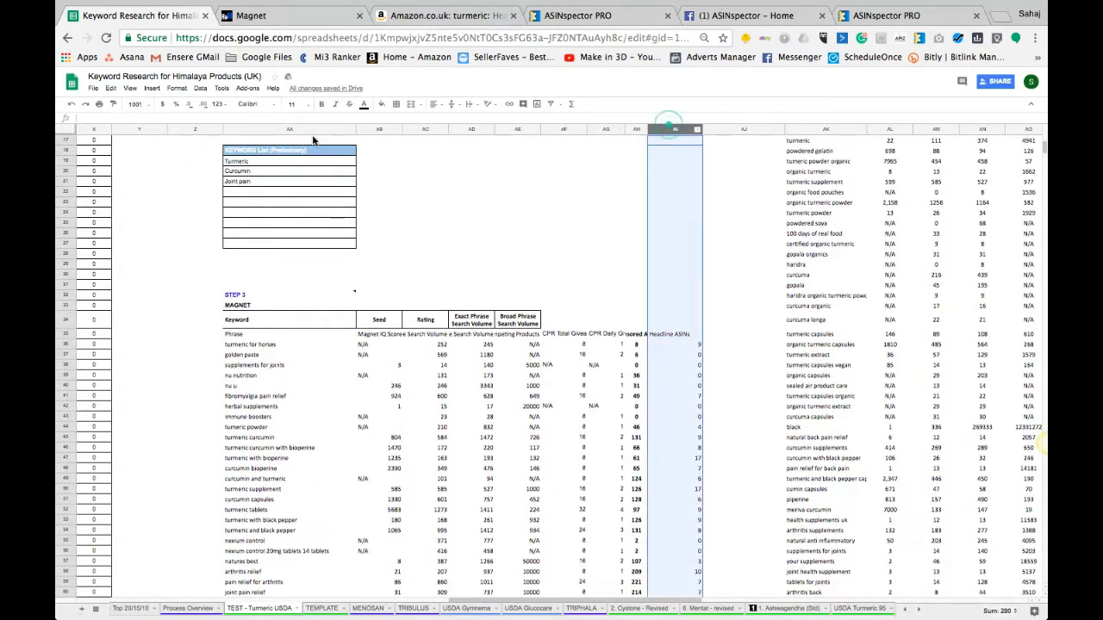
pyautogui.keyDown('shift'); pyautogui.click(376, 129); pyautogui.keyUp('shift')
pyautogui.moveTo(402, 131); pyautogui.dragTo(404, 131)
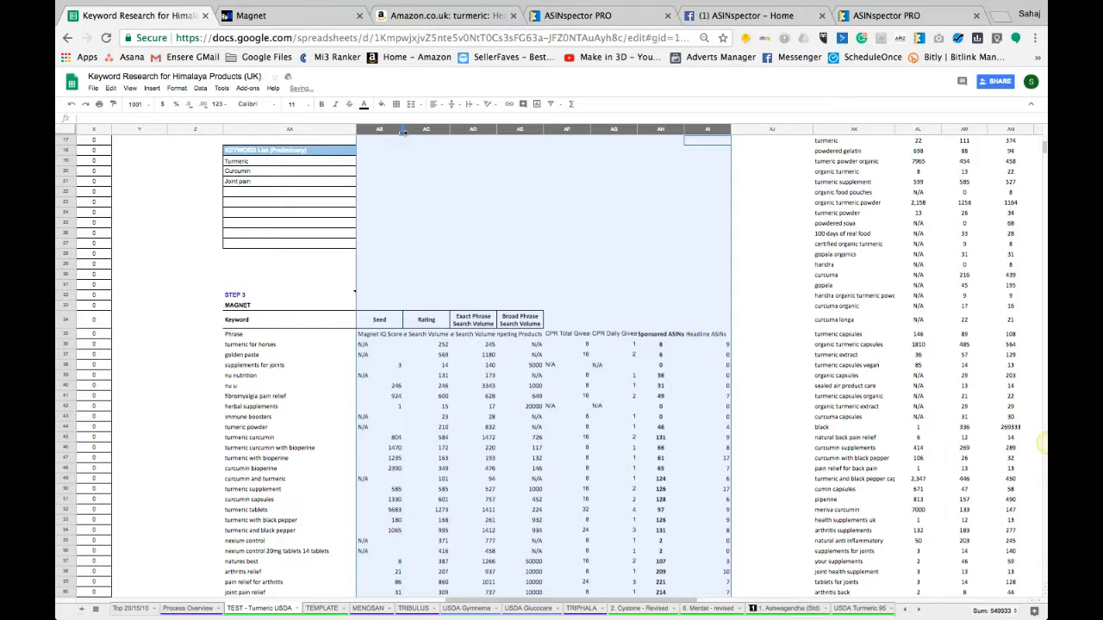
# Wrap the text of the pasted header row from Phrase to Headline ASINs and add borders around its cells.
pyautogui.moveTo(289, 334); pyautogui.dragTo(712, 337)
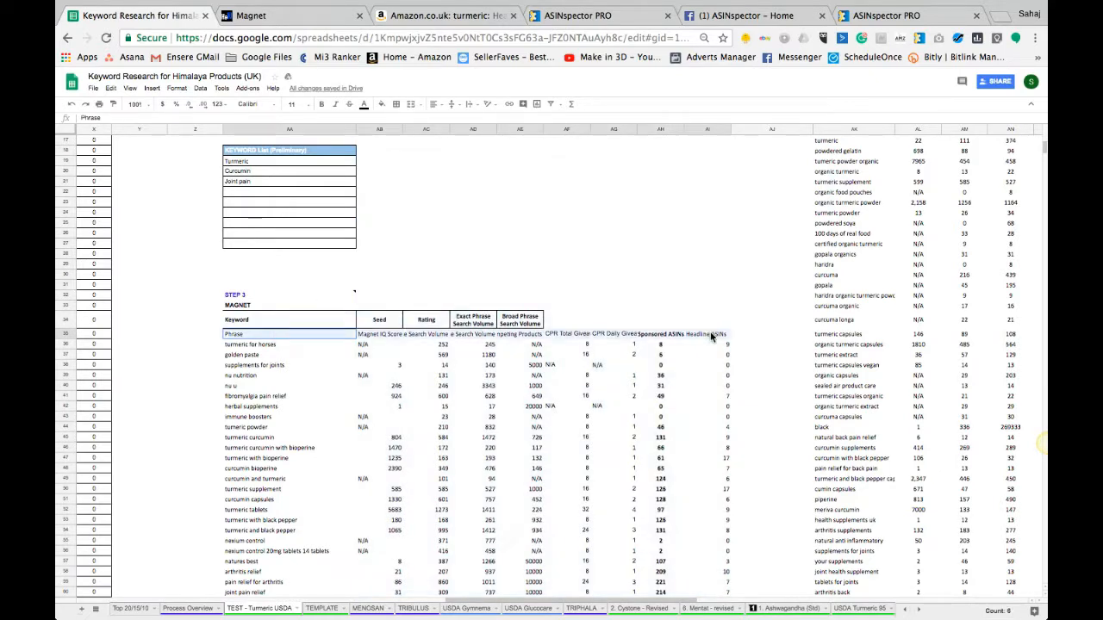
pyautogui.click(468, 103)
pyautogui.click(482, 120)
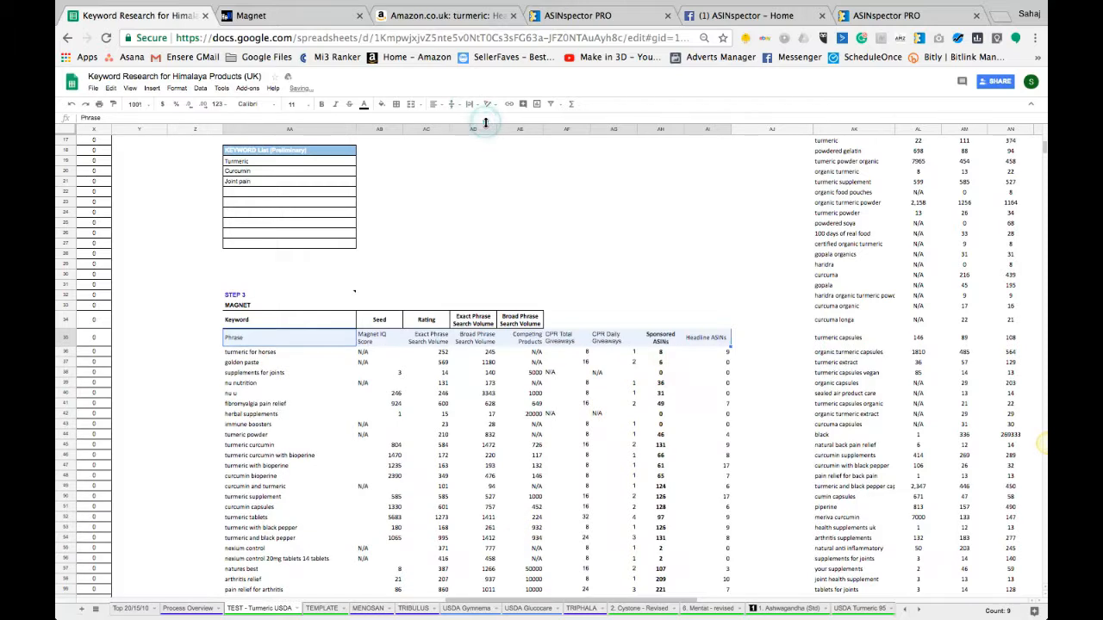
pyautogui.click(395, 103)
pyautogui.click(394, 226)
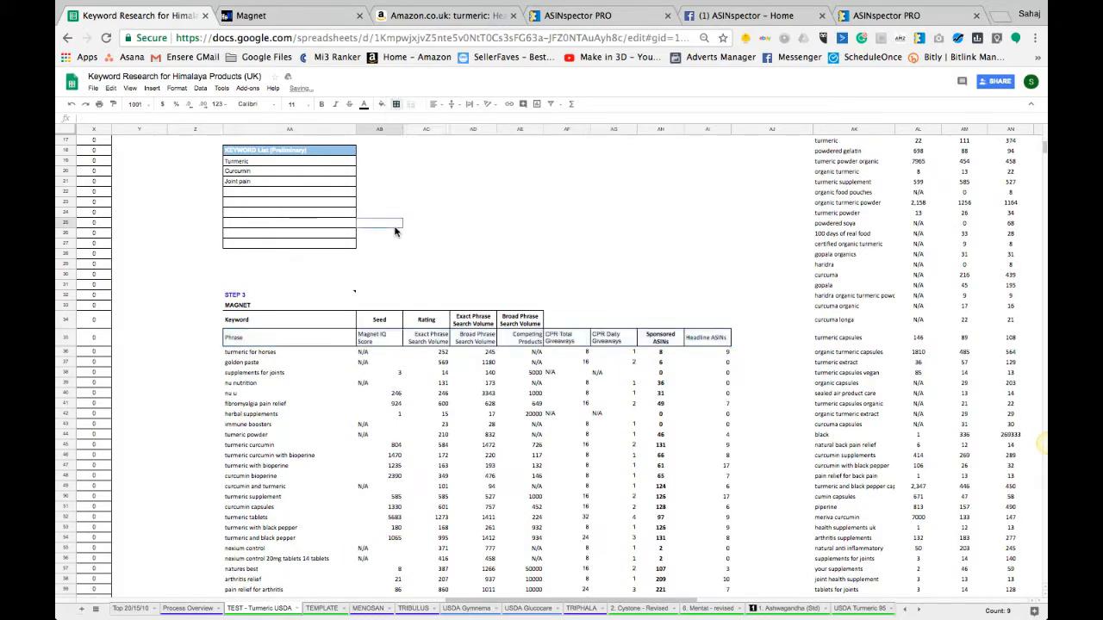
# Clear the old Keyword, Seed, Rating and search volume headers with their borders from row 34 above the pasted headers.
pyautogui.click(537, 285)
pyautogui.moveTo(552, 320); pyautogui.dragTo(240, 324)
pyautogui.press('Delete')
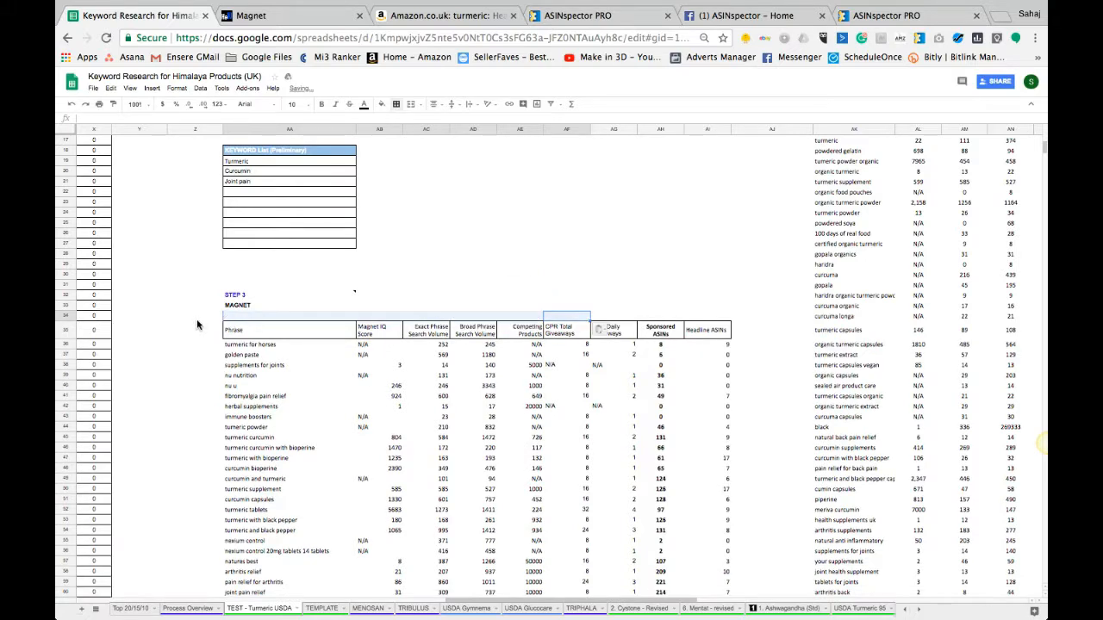
pyautogui.click(196, 319)
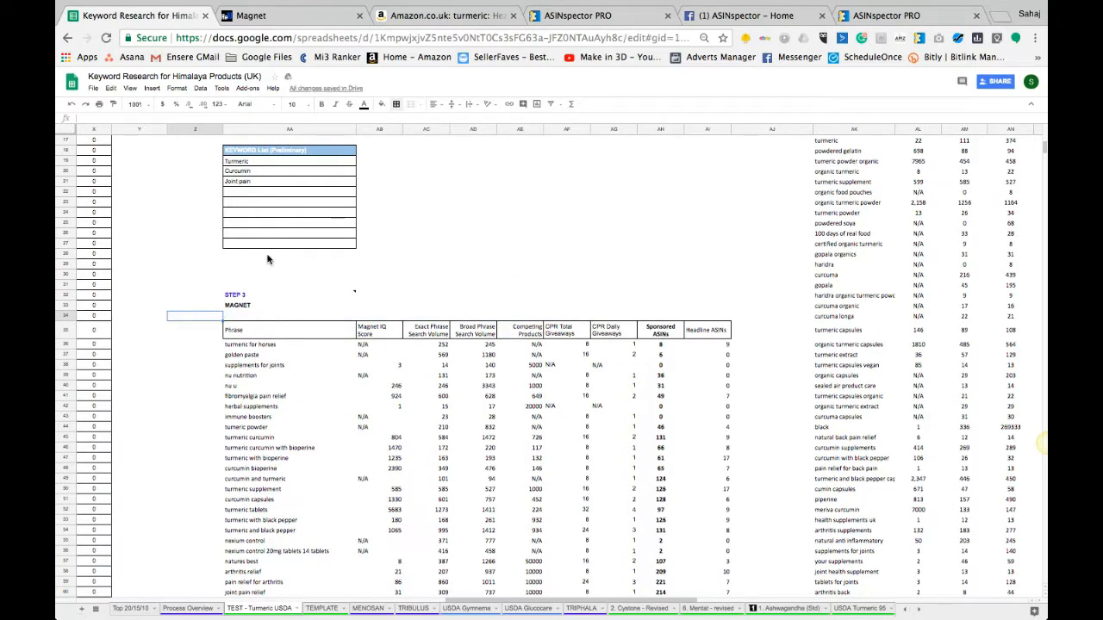
# Review the Curcumin and Joint pain entries in the preliminary keyword list alongside the pasted Magnet results.
pyautogui.moveTo(253, 173); pyautogui.dragTo(252, 181)
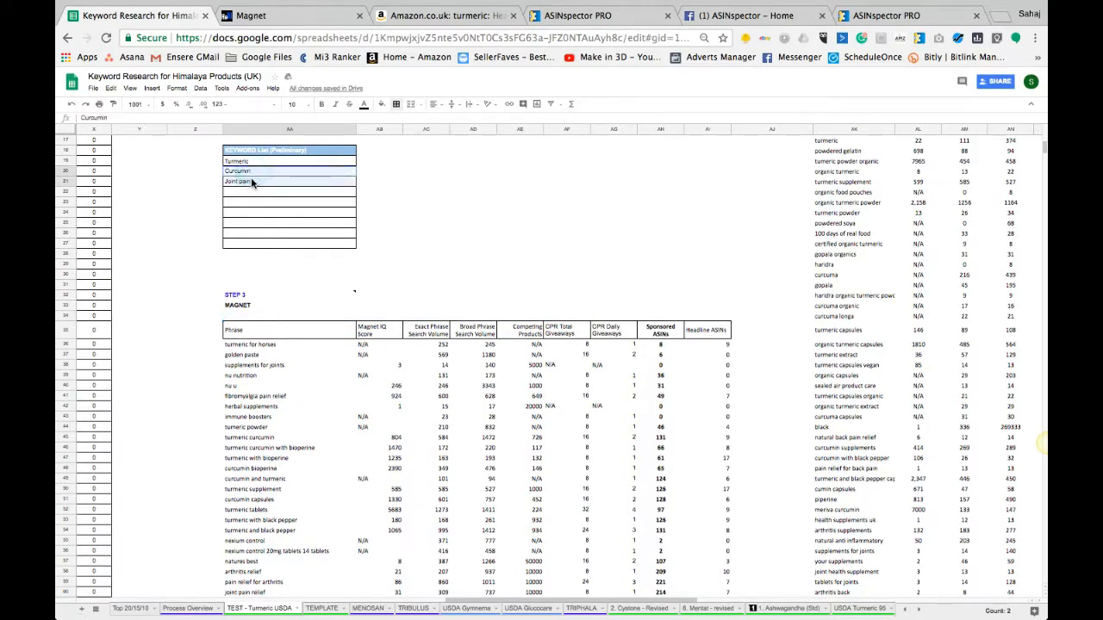
pyautogui.click(255, 170)
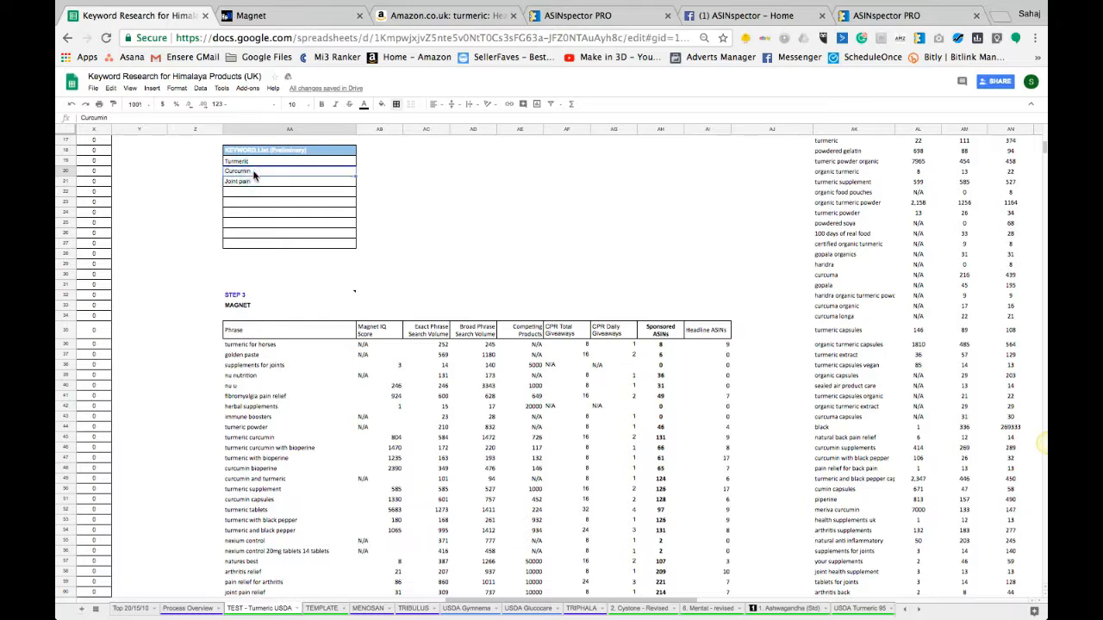
pyautogui.moveTo(291, 347); pyautogui.dragTo(554, 514)
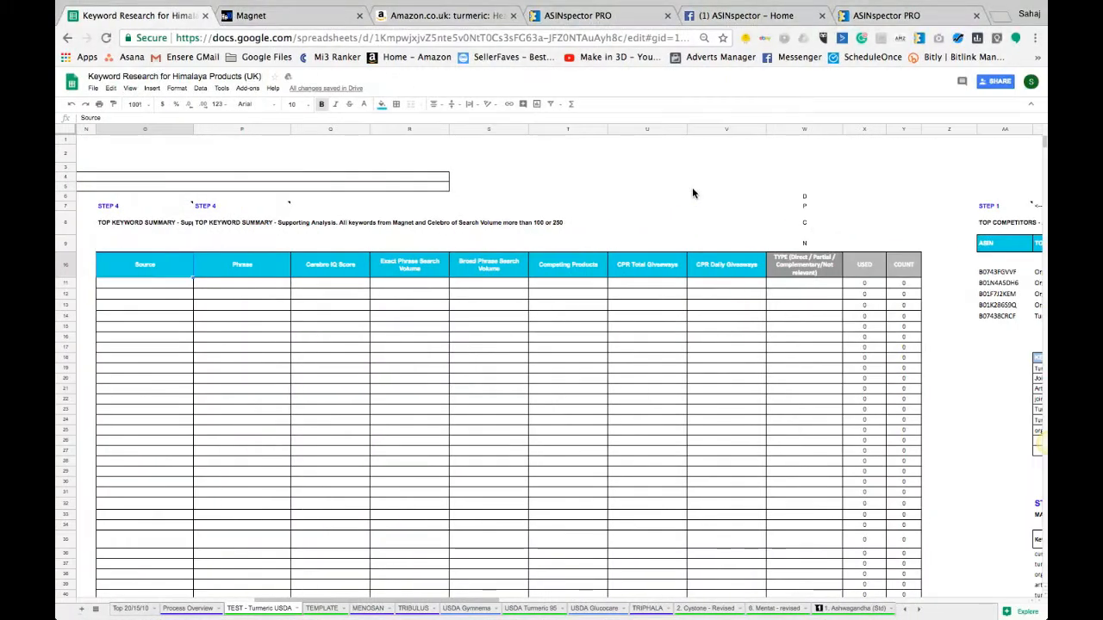
# Examine the expanded preliminary keyword list from Turmeric to organic turmeric powder, comparing ingredient, symptom and product-form keywords.
pyautogui.hscroll(10, 692, 193)
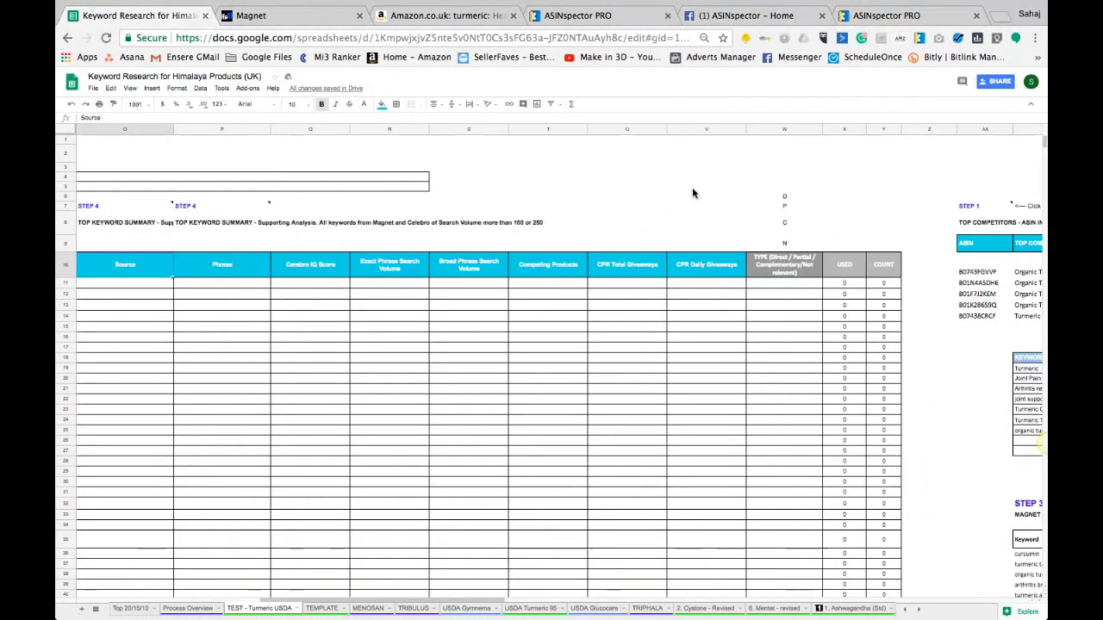
pyautogui.hscroll(5, 692, 193)
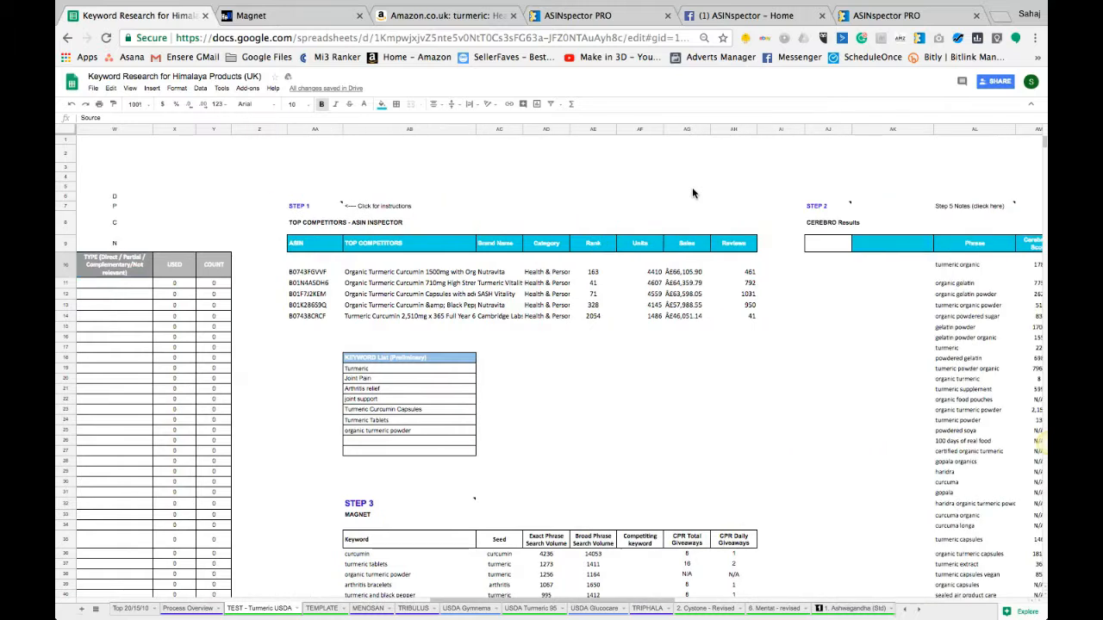
pyautogui.moveTo(378, 367); pyautogui.dragTo(369, 429)
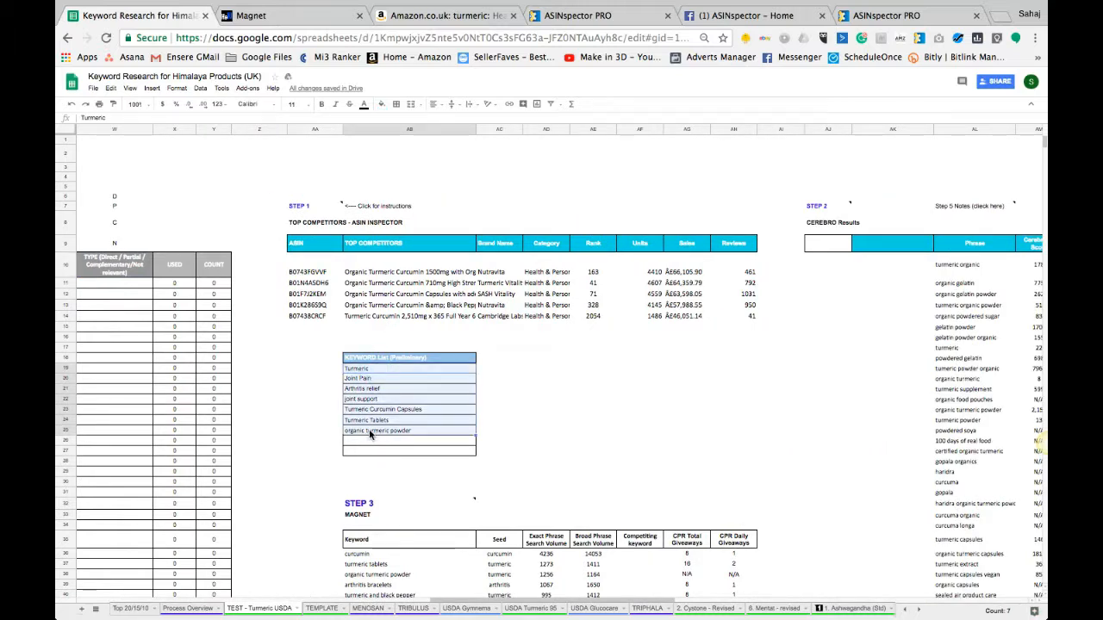
pyautogui.click(372, 369)
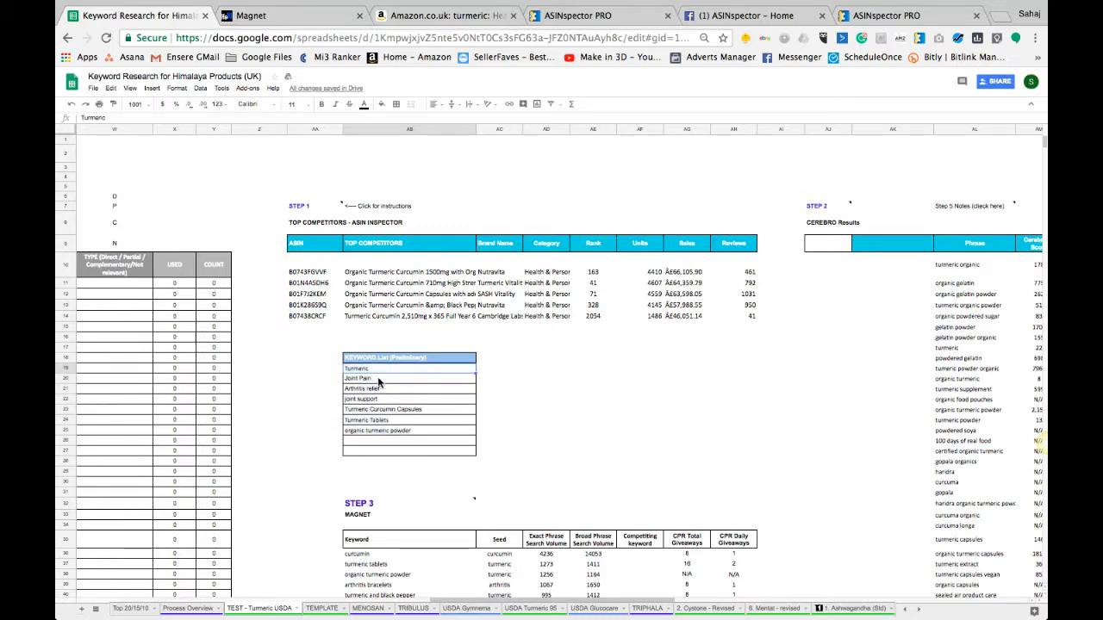
pyautogui.click(380, 398)
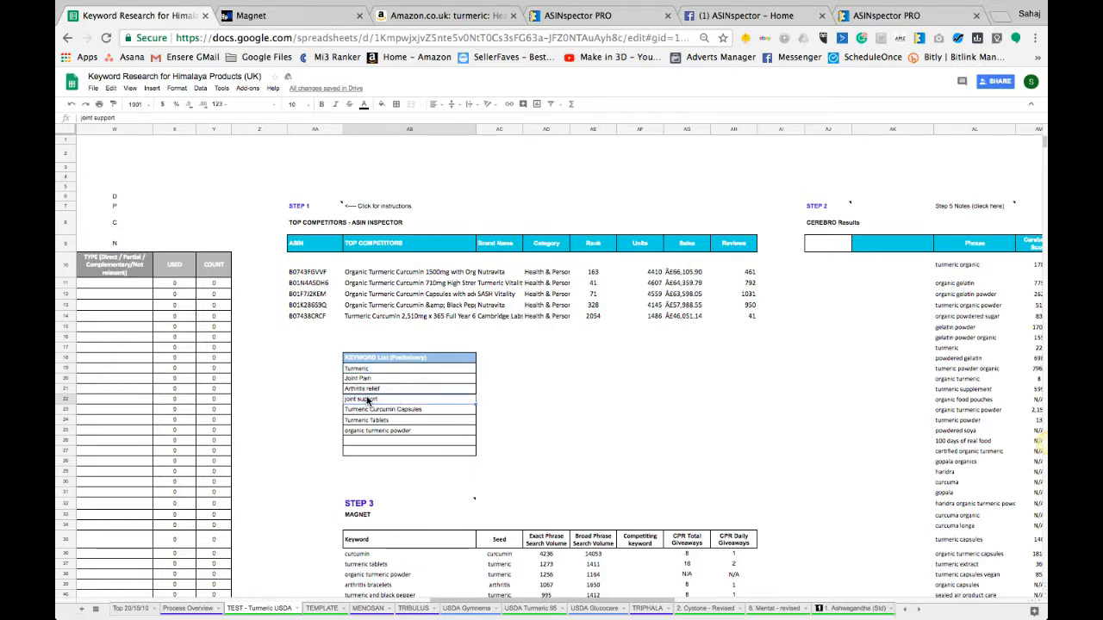
pyautogui.click(376, 390)
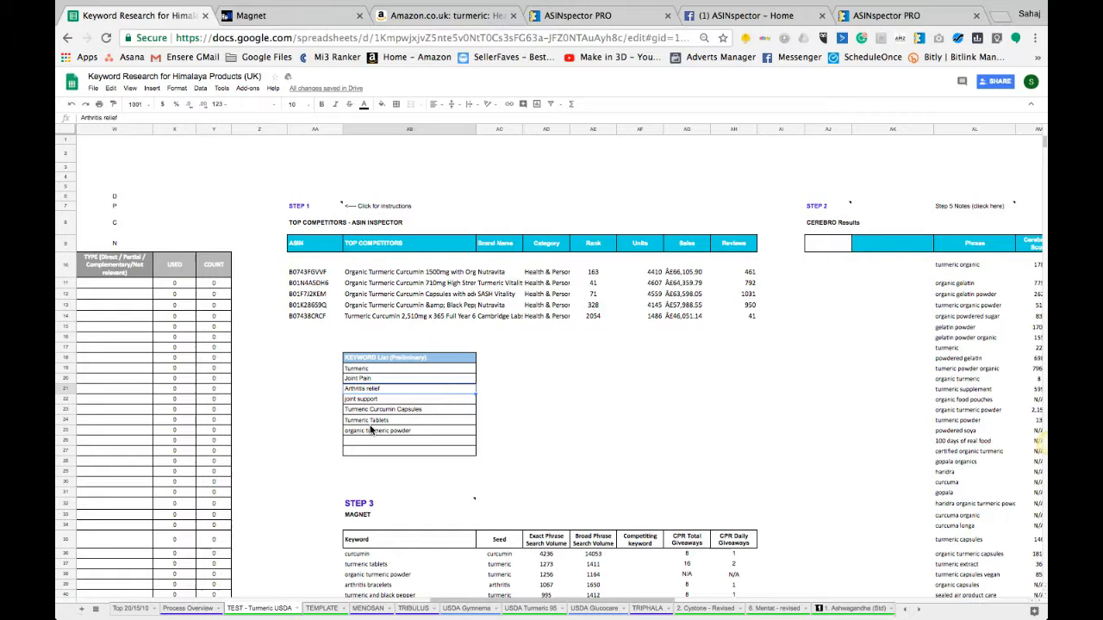
pyautogui.click(362, 417)
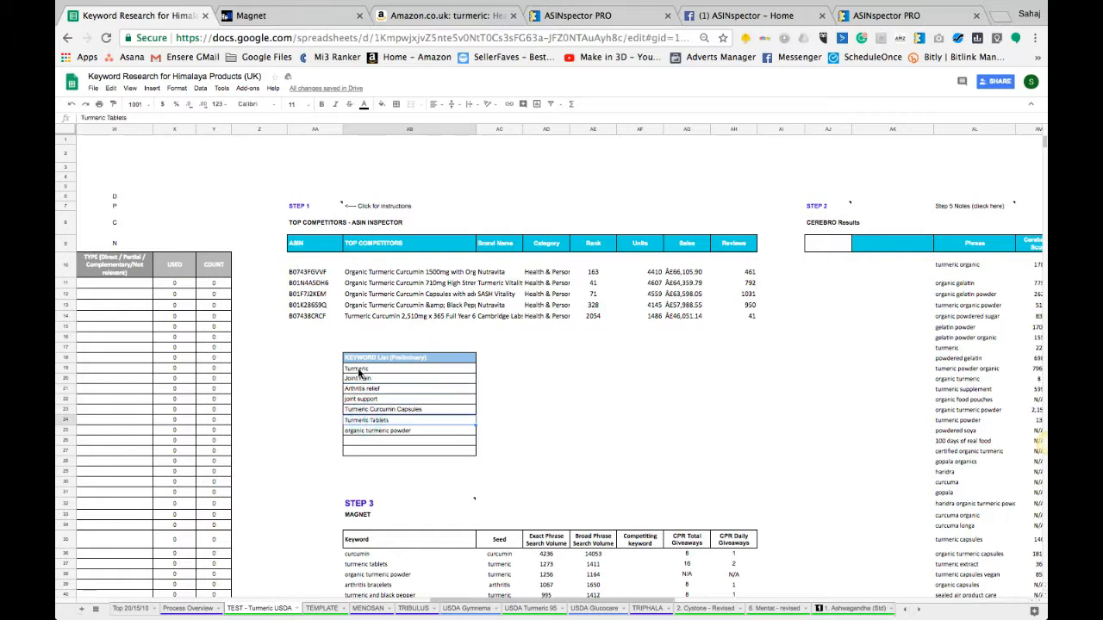
pyautogui.moveTo(370, 410); pyautogui.dragTo(372, 421)
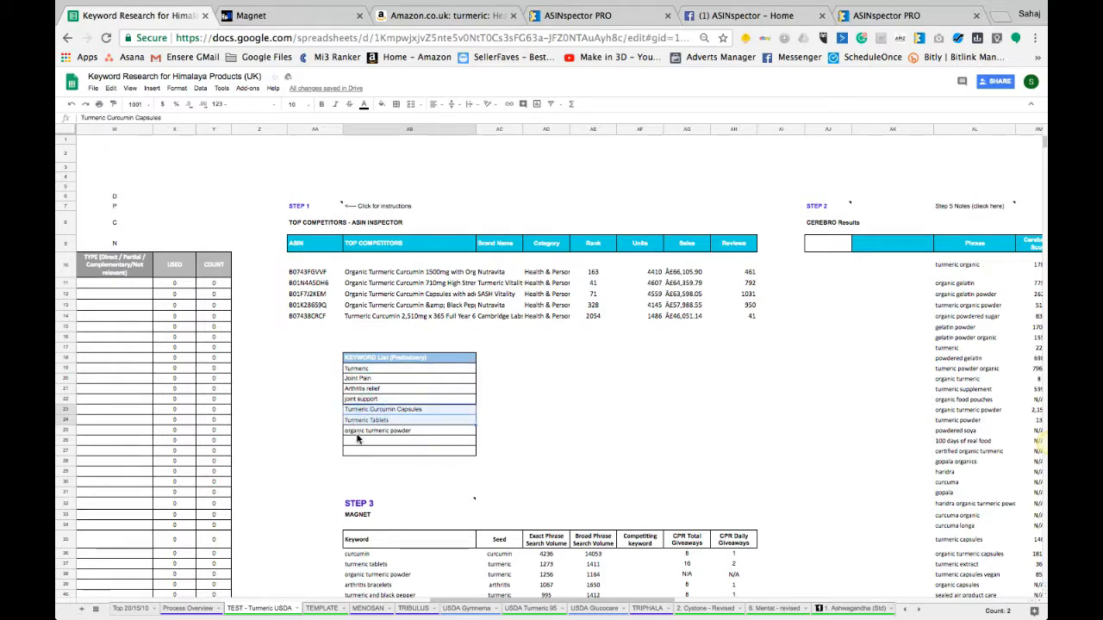
pyautogui.moveTo(365, 412); pyautogui.dragTo(364, 433)
pyautogui.click(365, 434)
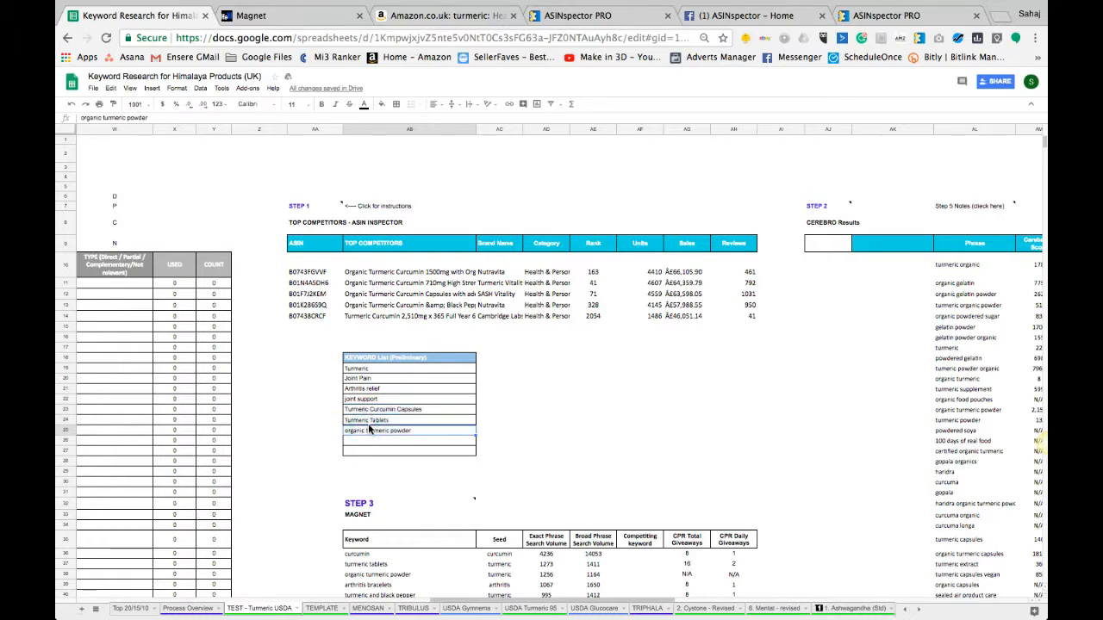
pyautogui.click(362, 370)
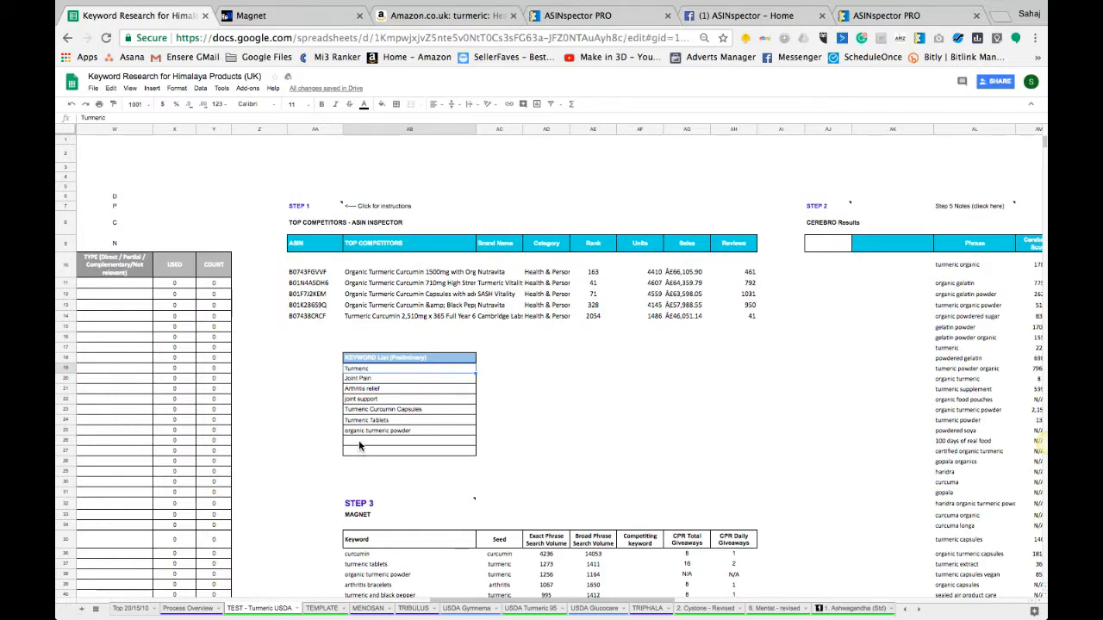
pyautogui.click(354, 400)
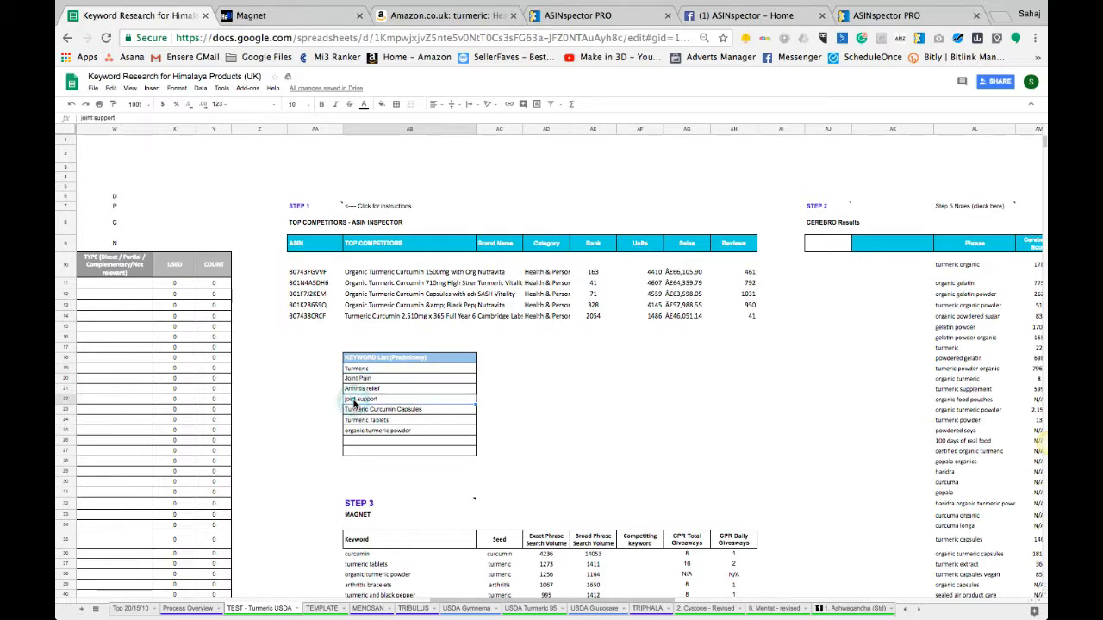
pyautogui.click(362, 381)
pyautogui.click(360, 408)
pyautogui.click(357, 371)
pyautogui.click(361, 379)
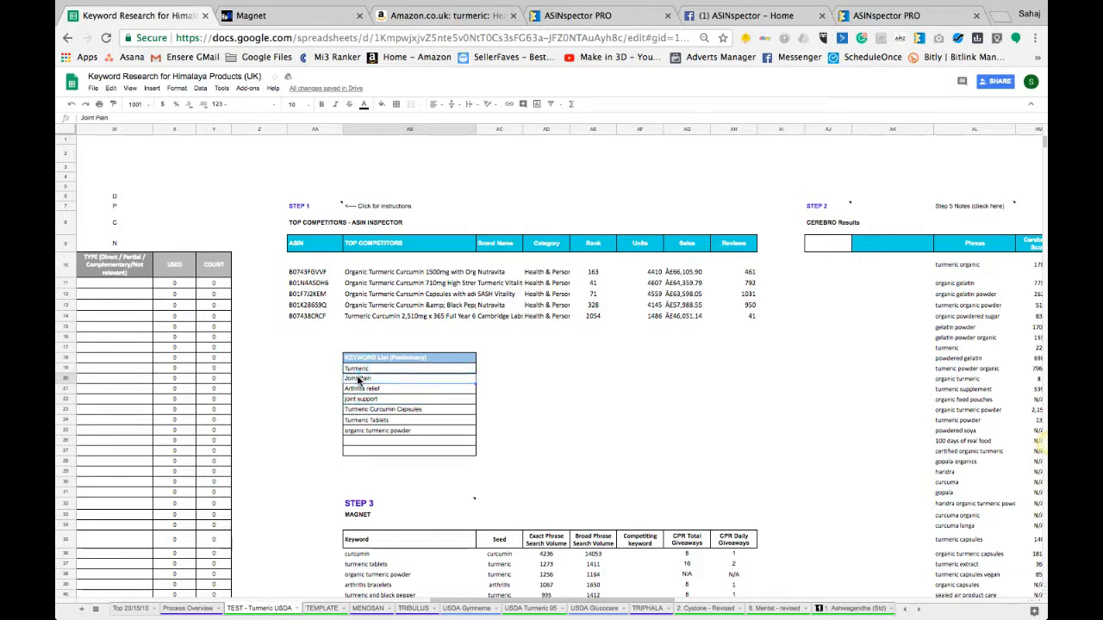
pyautogui.click(358, 399)
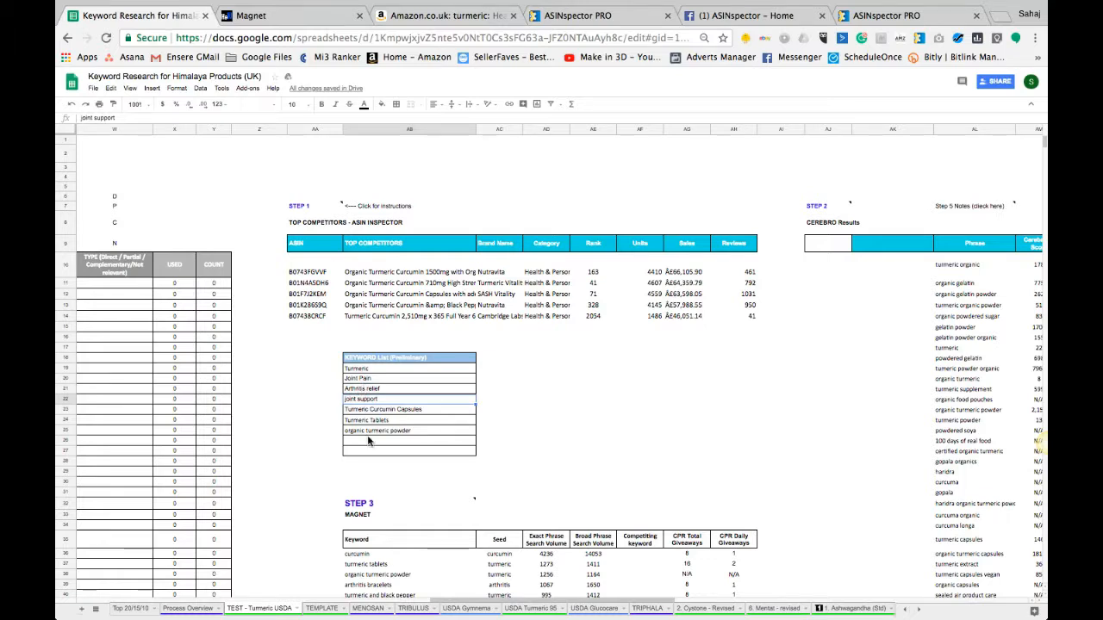
# Inspect the combined Step 3 Magnet table, checking each keyword's seed and its exact and broad search volumes.
pyautogui.scroll(-3, 426, 549)
pyautogui.moveTo(405, 436); pyautogui.dragTo(659, 540)
pyautogui.scroll(-3, 652, 545)
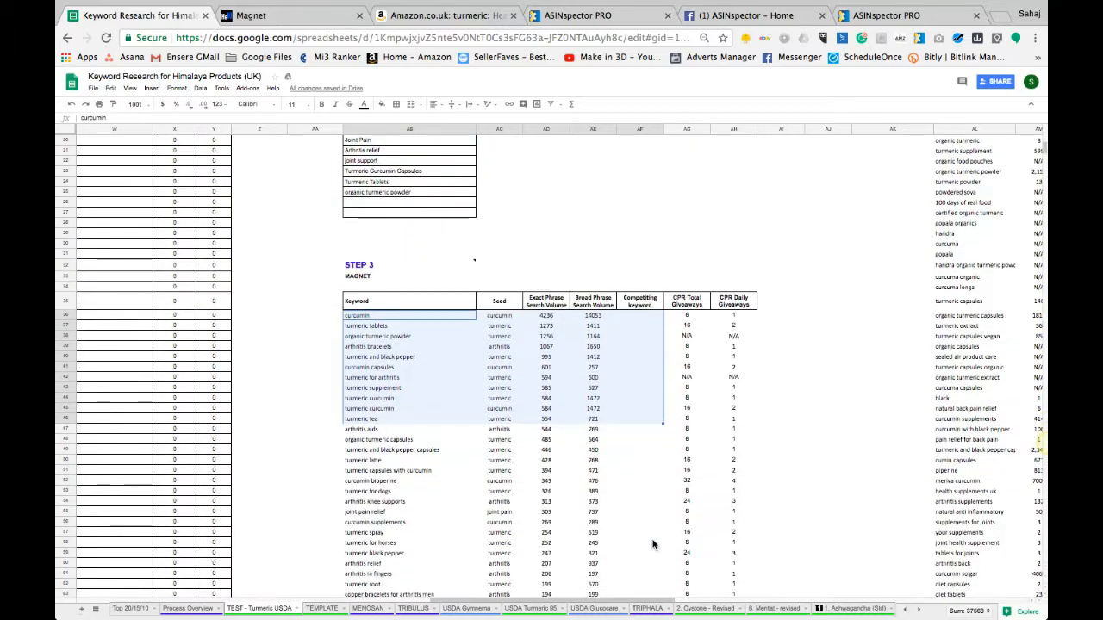
# Examine the Magnet table and the Process Overview flowchart to see how the Cerebro and Magnet results are consolidated.
pyautogui.scroll(-5, 652, 545)
pyautogui.scroll(2, 652, 545)
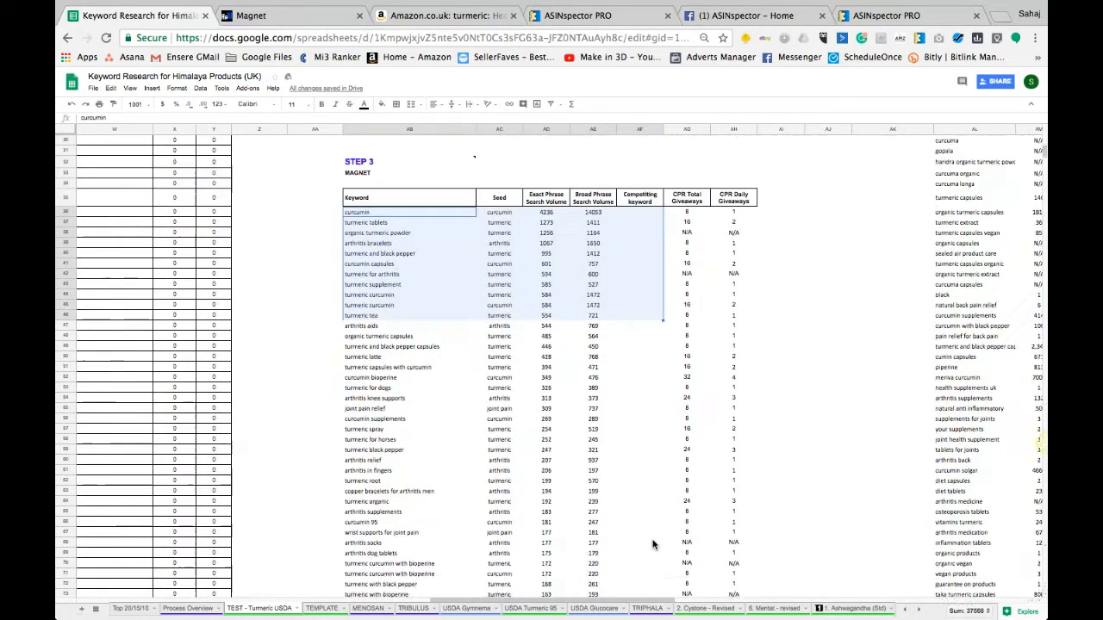
pyautogui.scroll(2, 652, 544)
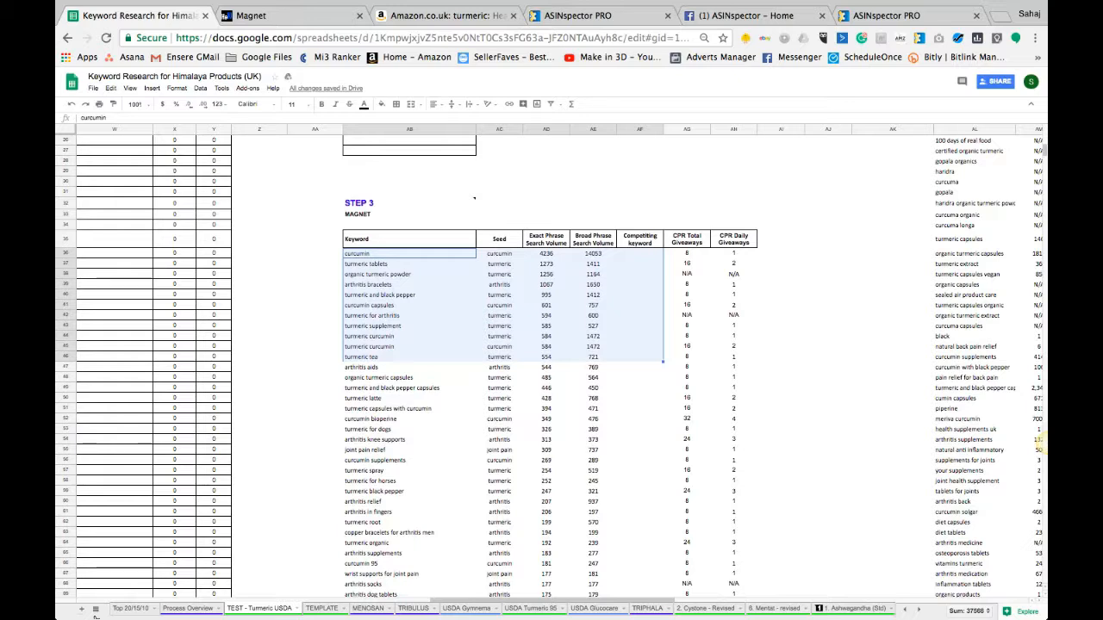
pyautogui.click(131, 608)
pyautogui.click(187, 608)
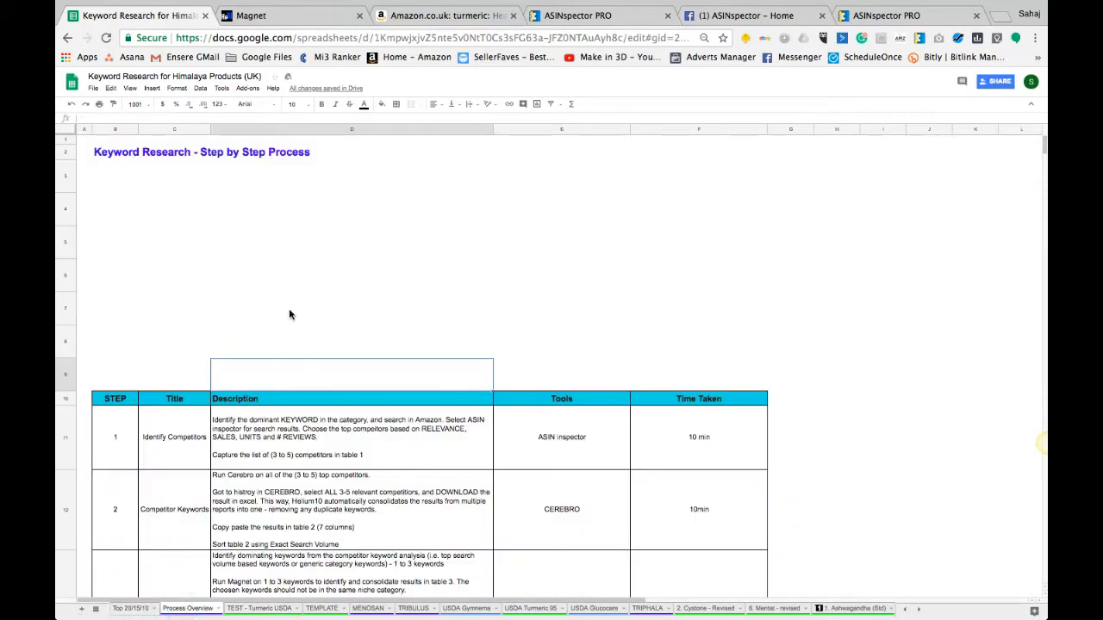
pyautogui.click(131, 285)
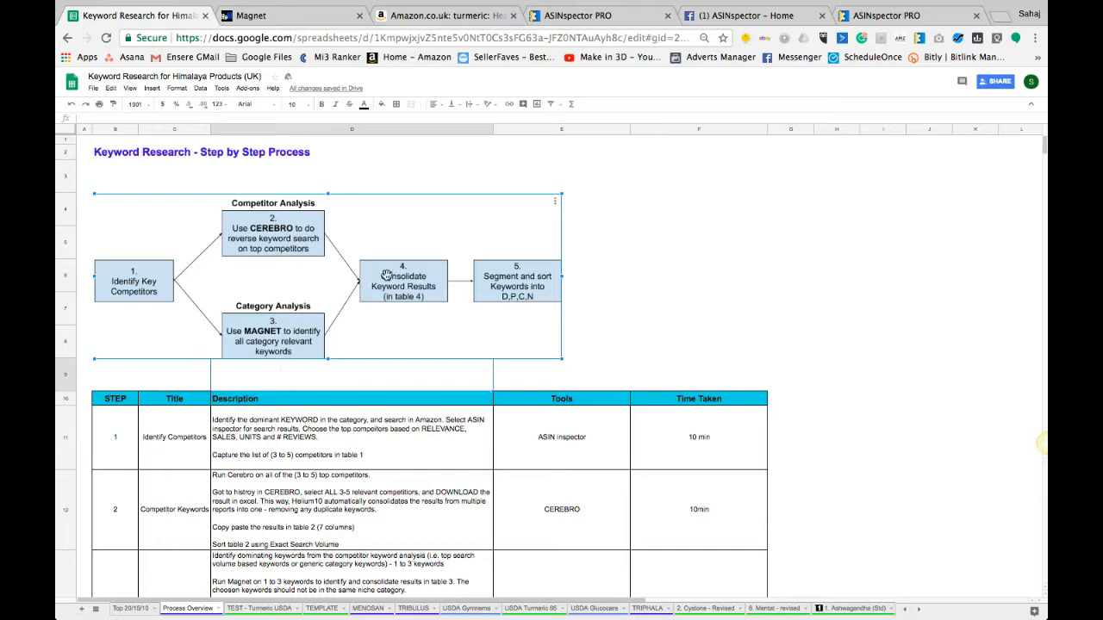
# Copy all Cerebro results in the TEST - Turmeric USDA sheet, from the Phrase column through CPR Daily Giveaways.
pyautogui.click(264, 609)
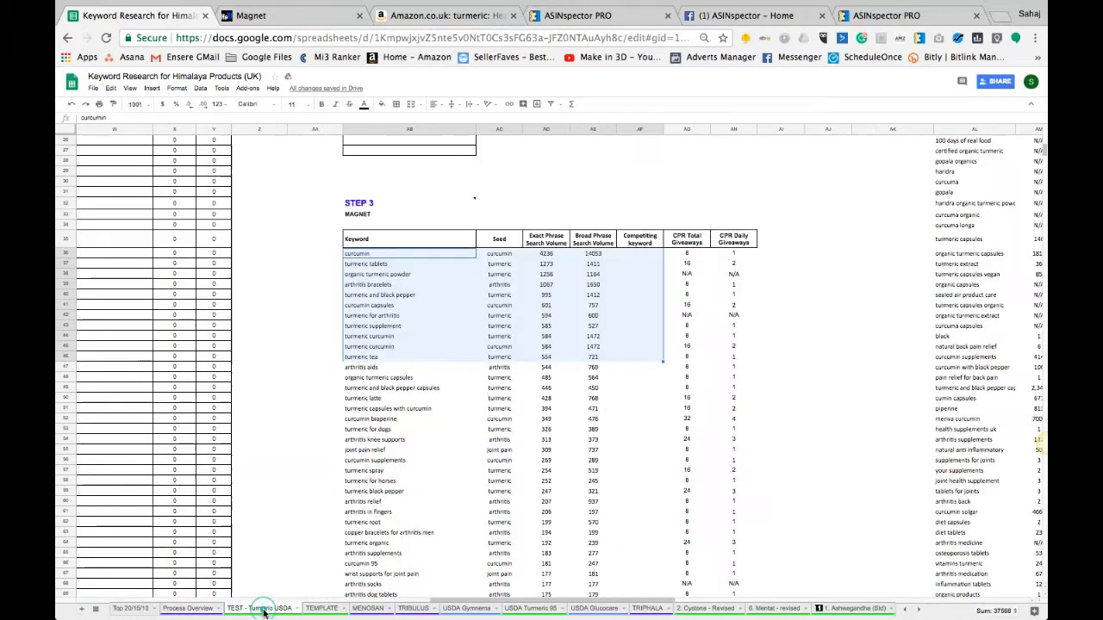
pyautogui.scroll(5, 853, 365)
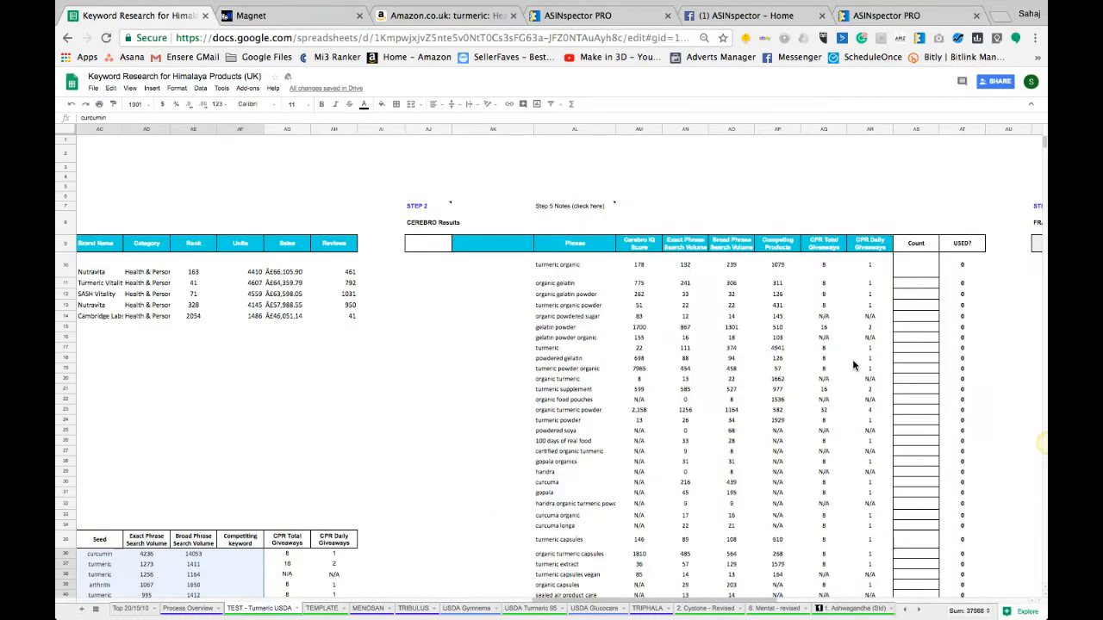
pyautogui.click(559, 265)
pyautogui.press('super+shift+Right')
pyautogui.press('super+shift+Down')
pyautogui.press('super+c')
pyautogui.press('Up')
pyautogui.press('Left')
pyautogui.press('Left')
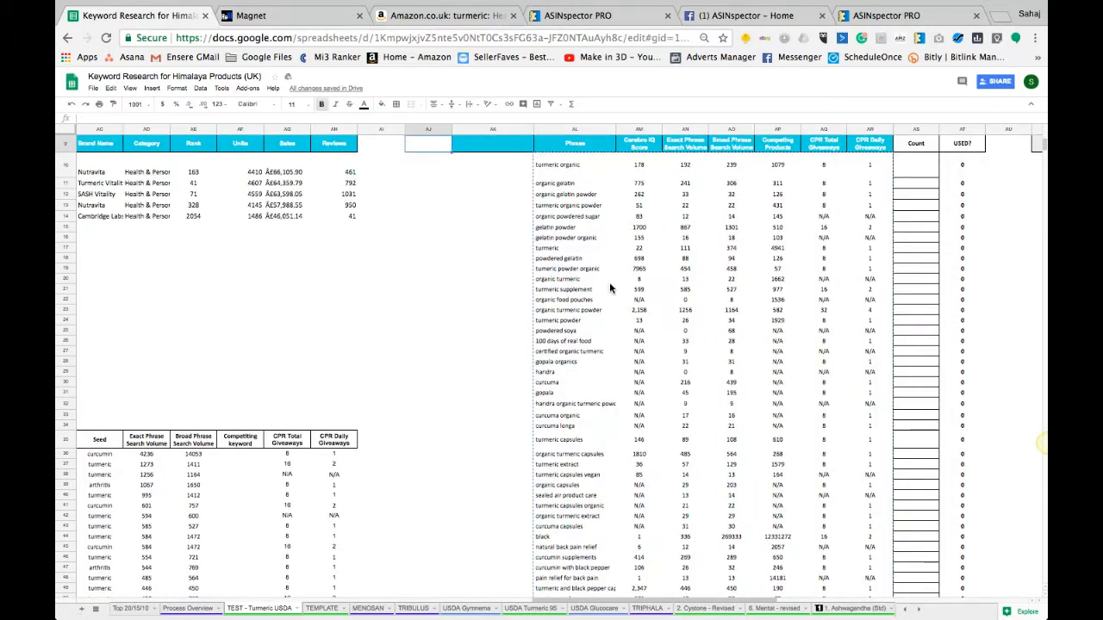
# Delete the duplicate STEP 4 label and TOP KEYWORD SUMMARY title above the Phrase column of the Step 4 table.
pyautogui.hscroll(-3, 622, 288)
pyautogui.hscroll(-5, 623, 288)
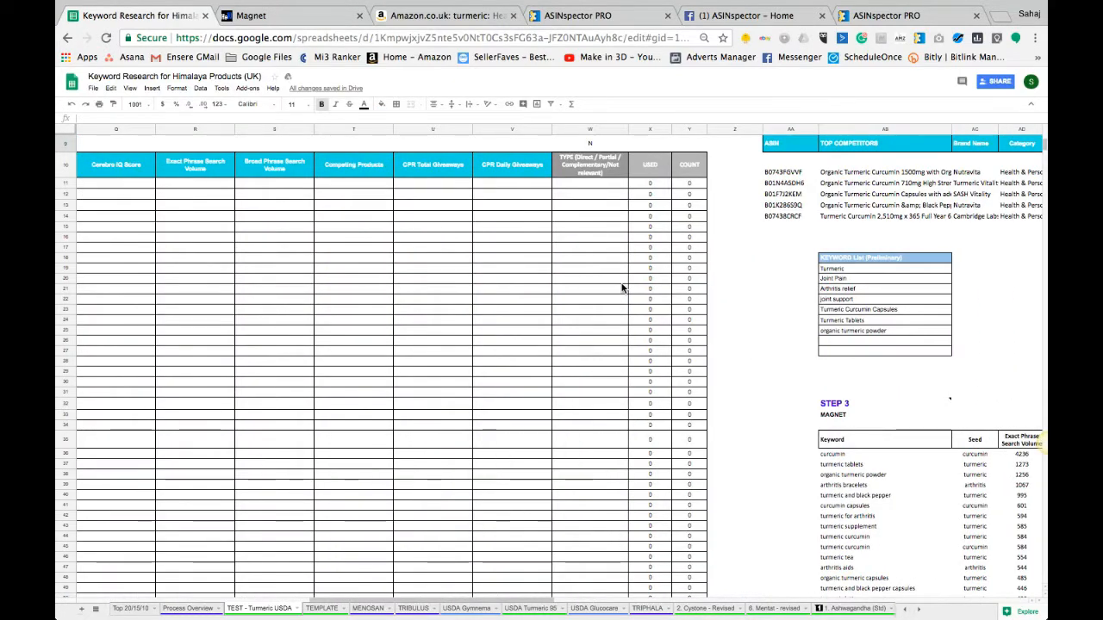
pyautogui.hscroll(-2, 622, 287)
pyautogui.hscroll(-2, 622, 288)
pyautogui.scroll(3, 622, 288)
pyautogui.hscroll(-3, 622, 288)
pyautogui.scroll(1, 623, 288)
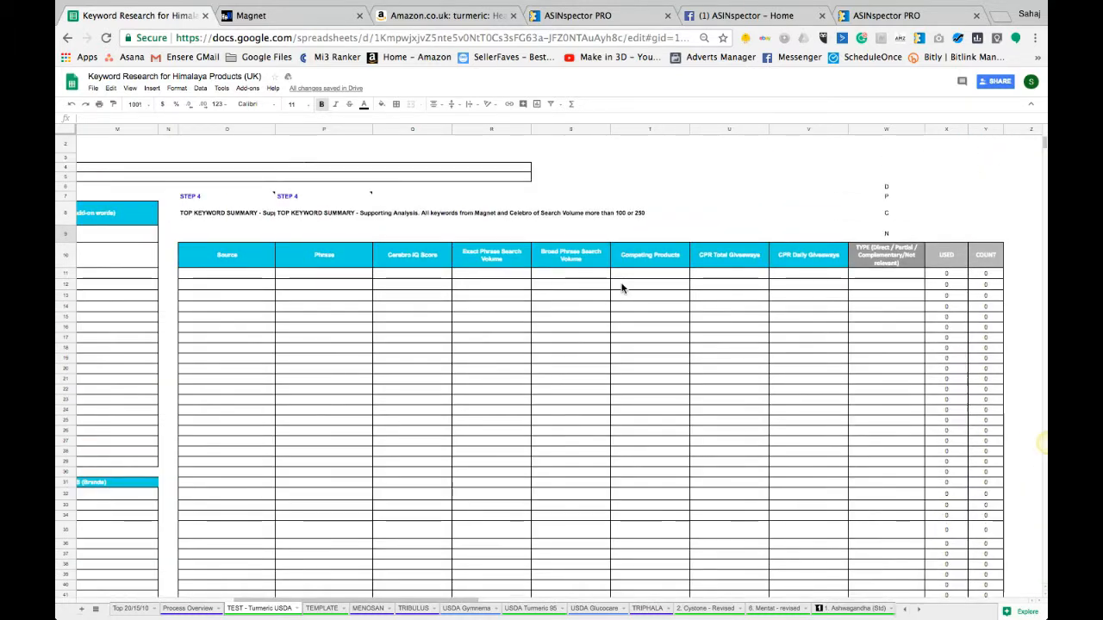
pyautogui.click(292, 206)
pyautogui.press('Delete')
pyautogui.press('Up')
pyautogui.press('Delete')
pyautogui.press('Down')
pyautogui.press('Down')
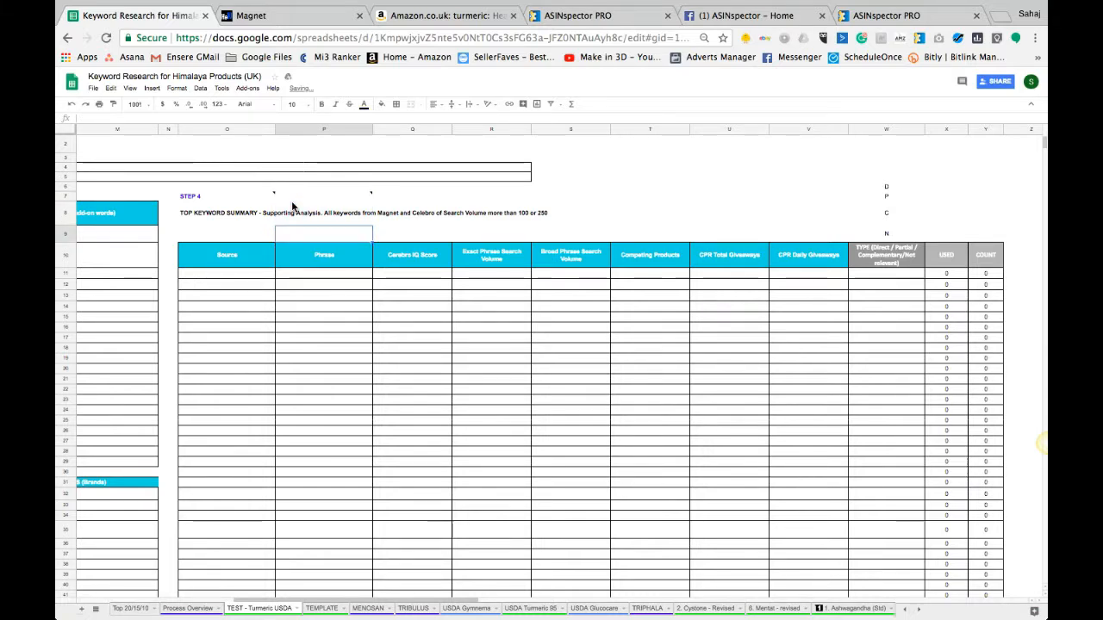
pyautogui.click(292, 206)
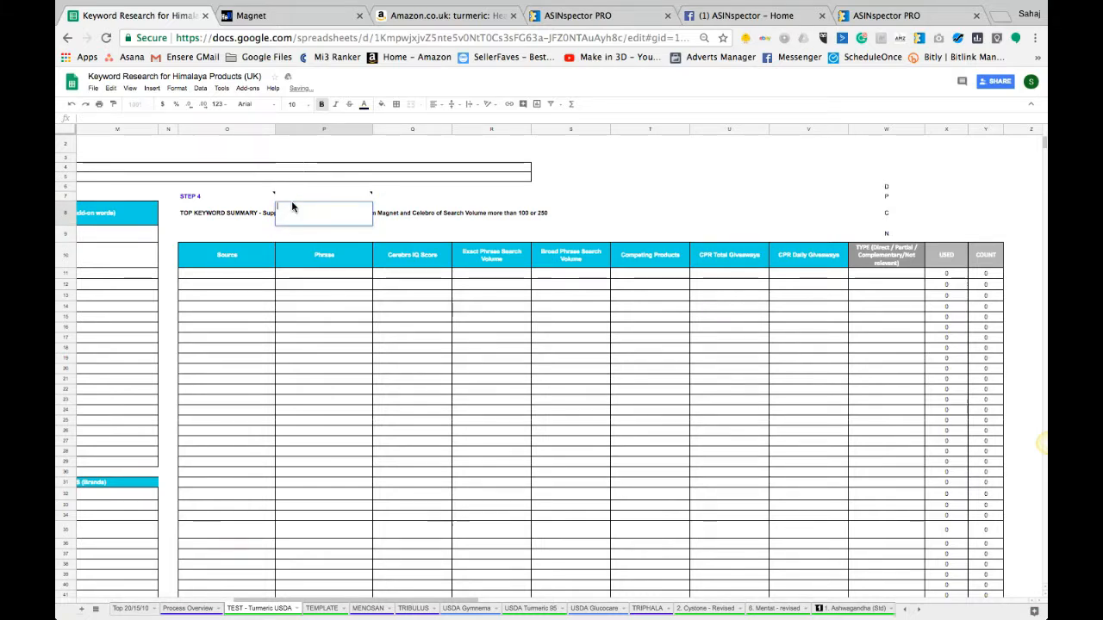
pyautogui.click(287, 289)
# Paste the copied Cerebro results as values only into the Step 4 table, starting at the first Phrase cell in row 11.
pyautogui.click(292, 277)
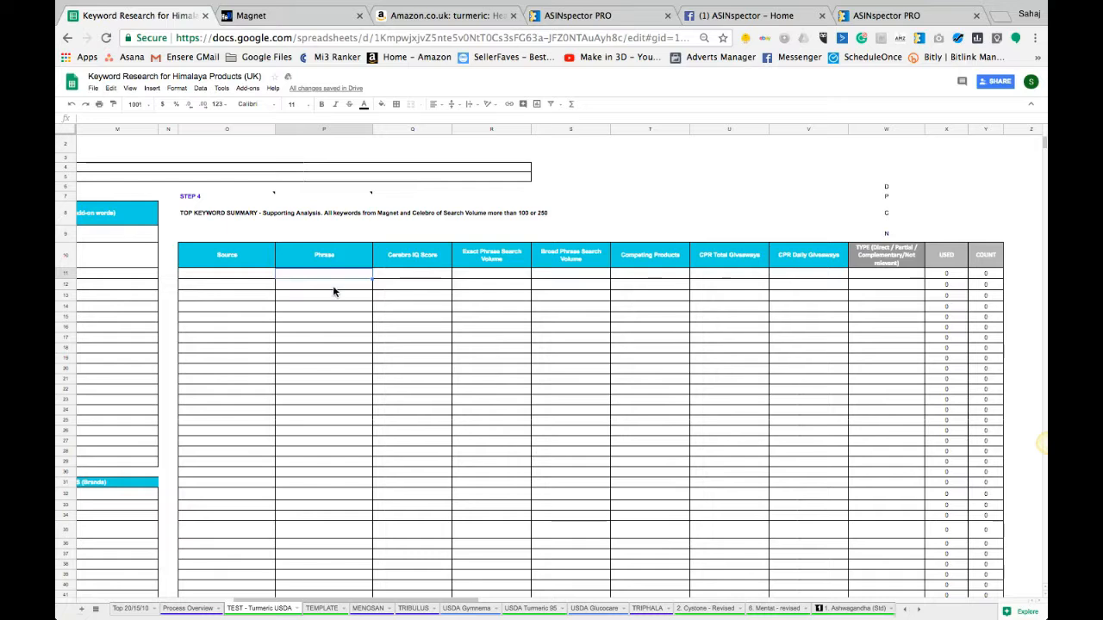
pyautogui.click(111, 88)
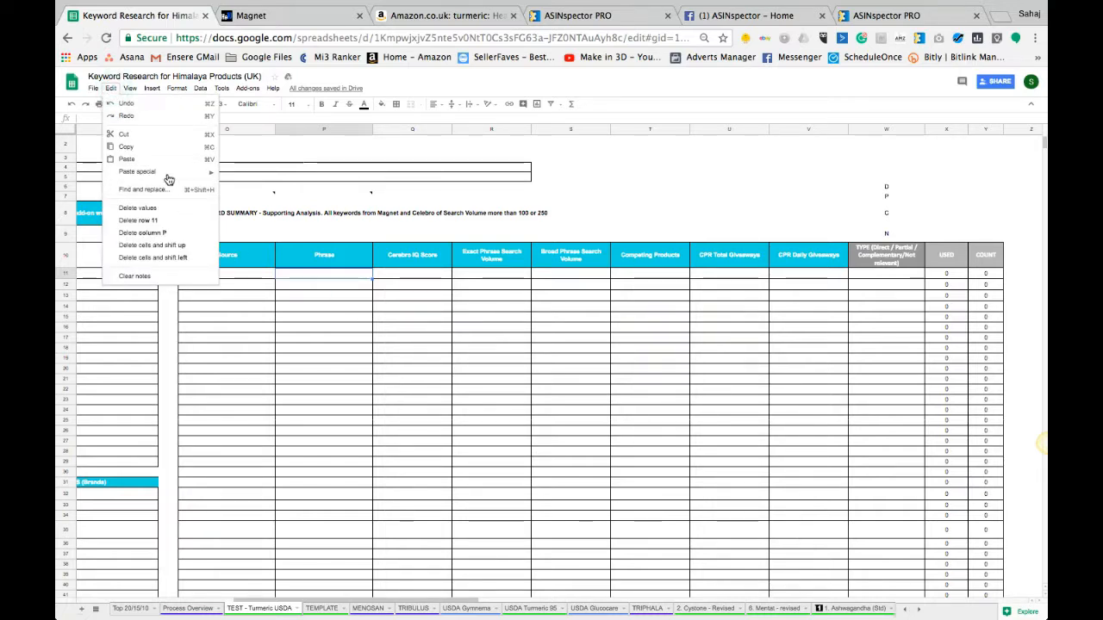
pyautogui.moveTo(163, 171)
pyautogui.click(243, 176)
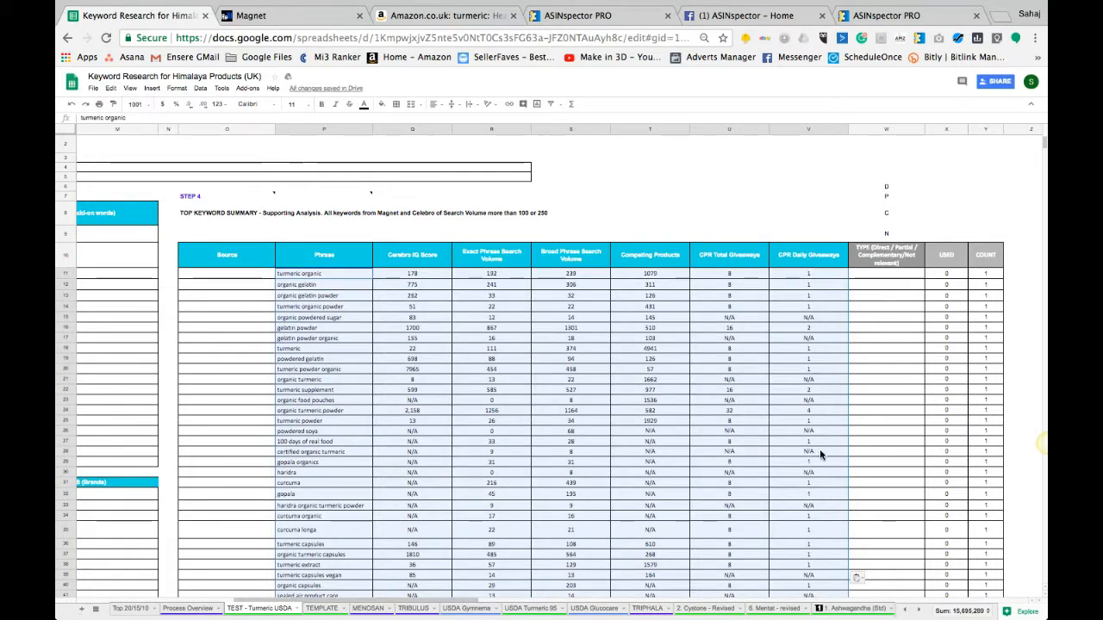
# Enter CEREBRO as the Source in row 11 and fill it down to the last pasted phrase in row 553.
pyautogui.click(254, 274)
pyautogui.write('CEREBRO')
pyautogui.press('Return')
pyautogui.click(255, 273)
pyautogui.hotkey('ctrl', 'c')
pyautogui.click(289, 276)
pyautogui.hotkey('ctrl', 'Down')
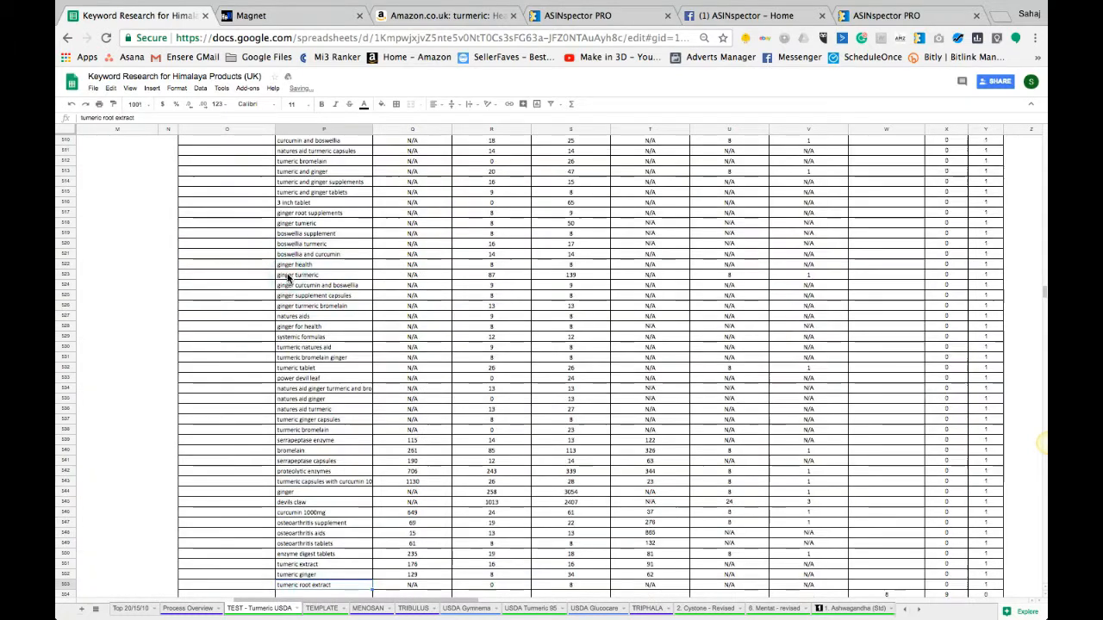
pyautogui.click(253, 586)
pyautogui.hotkey('ctrl', 'shift', 'Up')
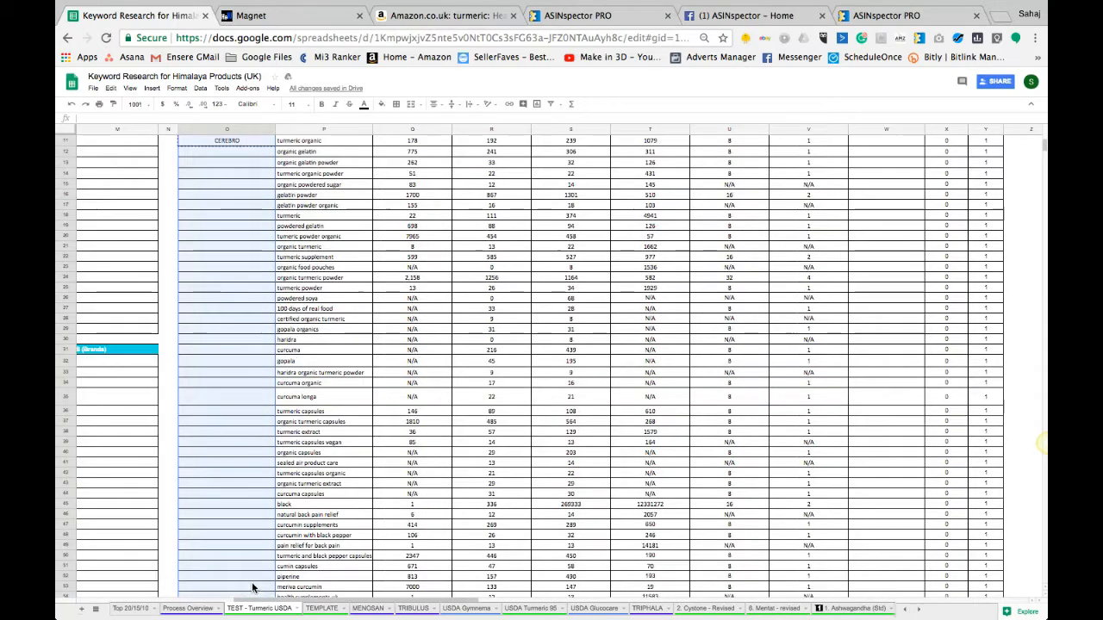
pyautogui.hotkey('ctrl', 'v')
pyautogui.scroll(3, 267, 422)
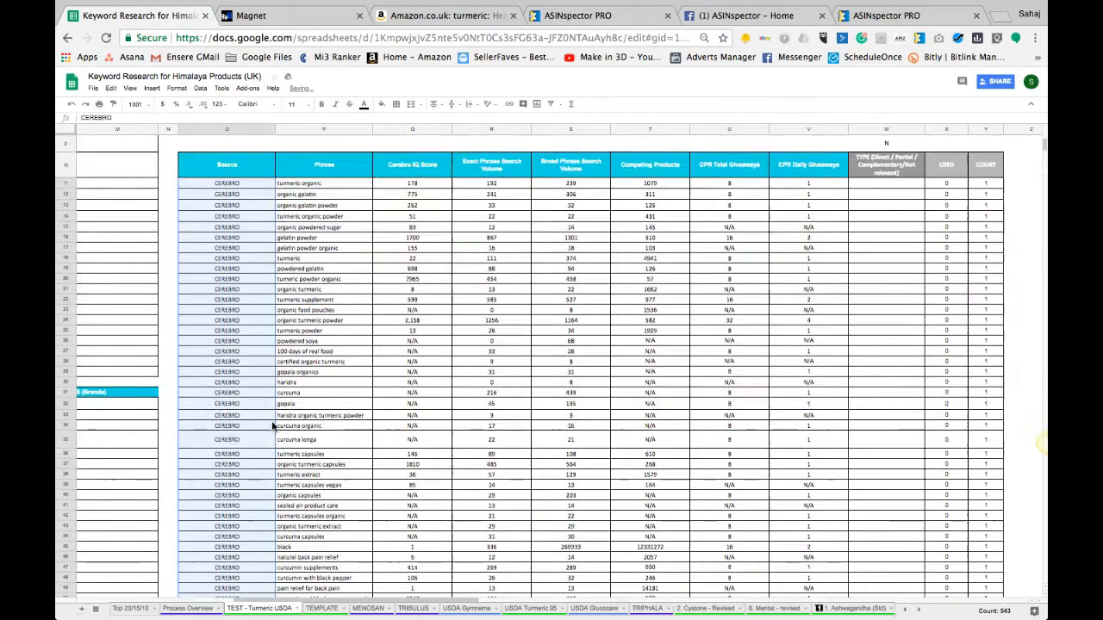
# Copy all Step 3 Magnet results from the curcumin row down, from the Keyword column through CPR Daily Giveaways.
pyautogui.hscroll(10, 488, 369)
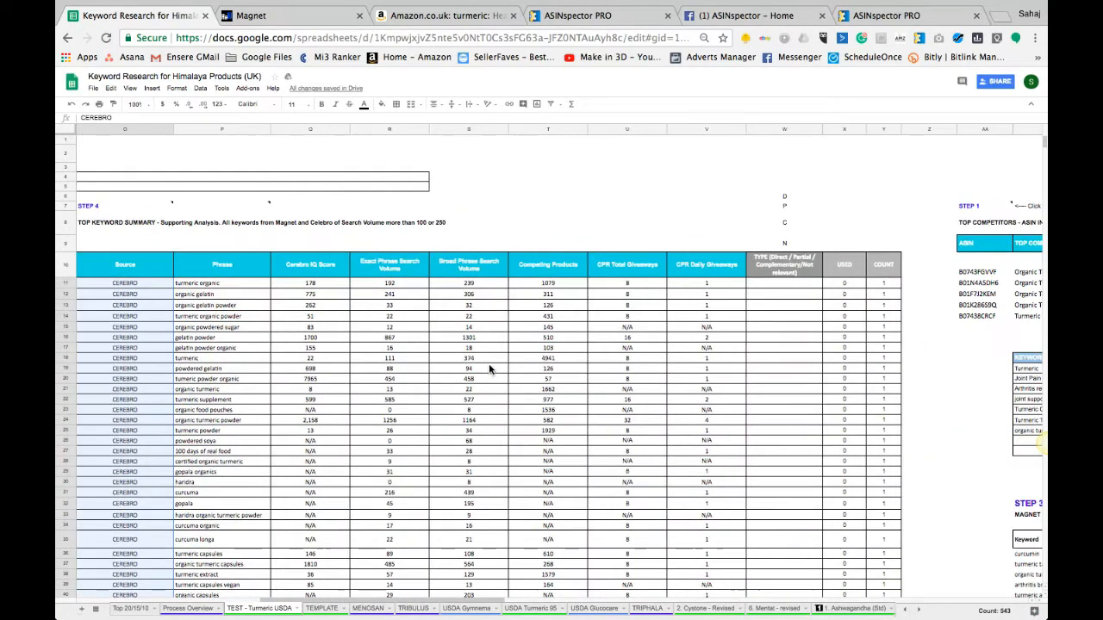
pyautogui.hscroll(10, 489, 369)
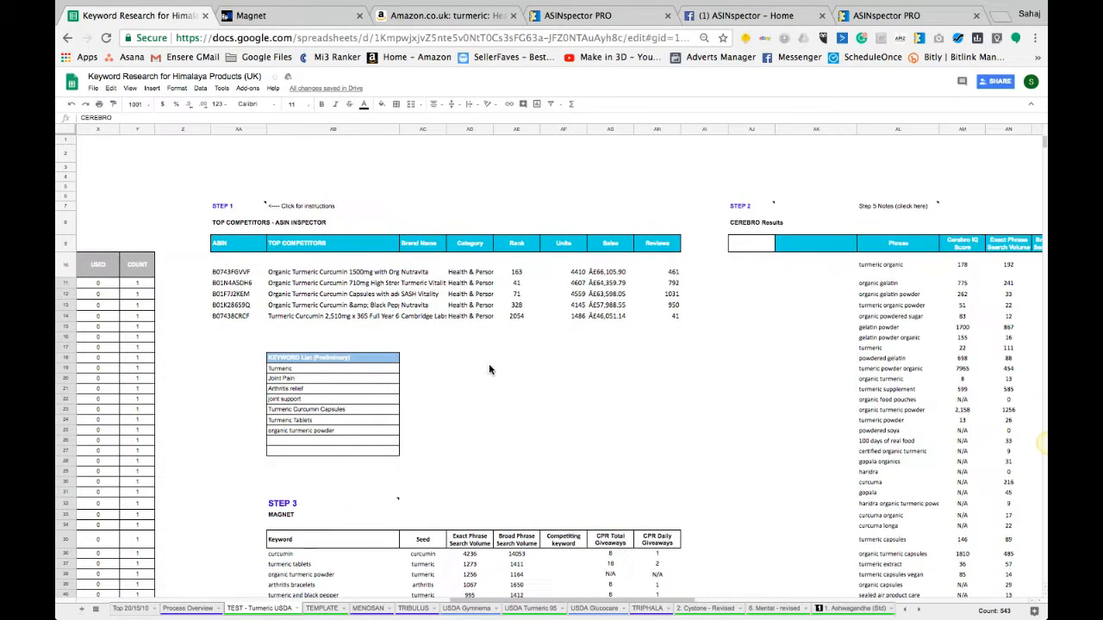
pyautogui.hscroll(3, 488, 369)
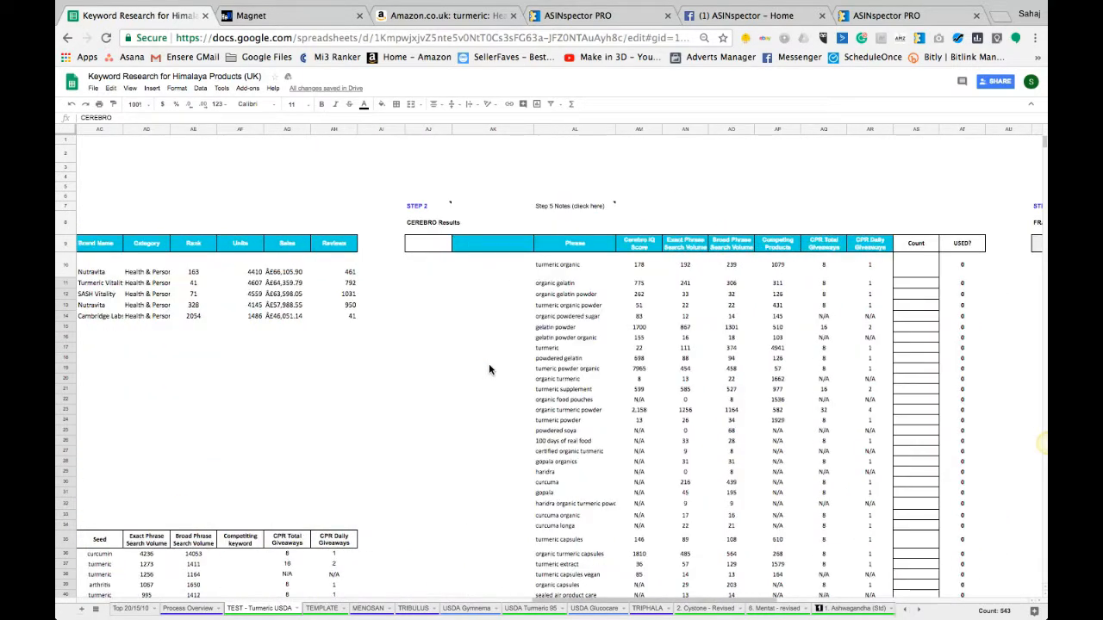
pyautogui.scroll(-3, 489, 369)
pyautogui.hscroll(-6, 488, 369)
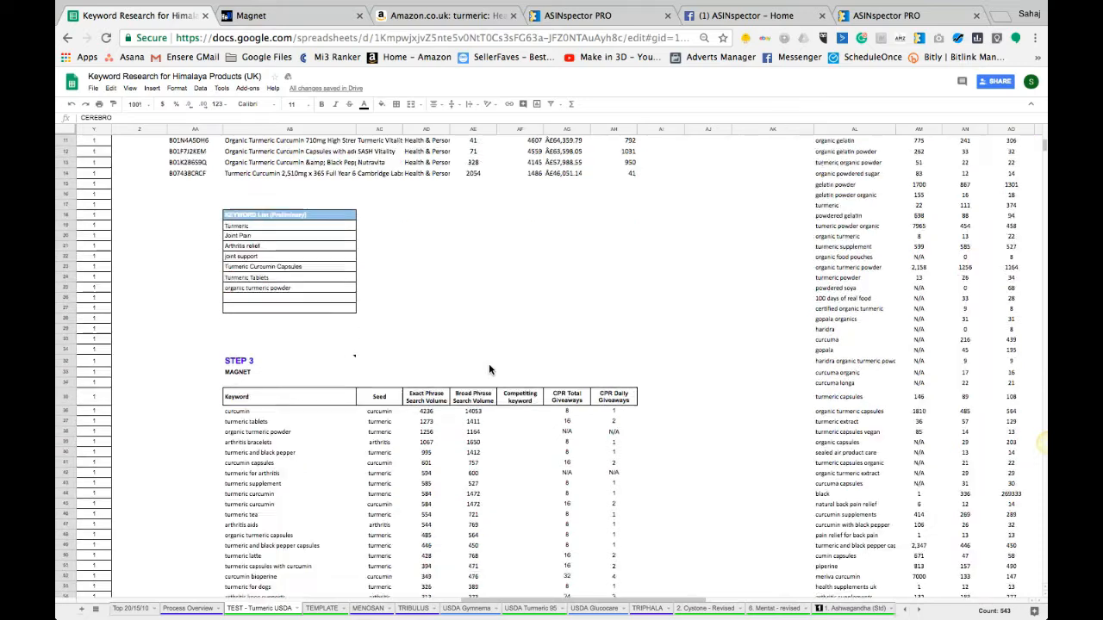
pyautogui.scroll(-1, 489, 369)
pyautogui.click(261, 379)
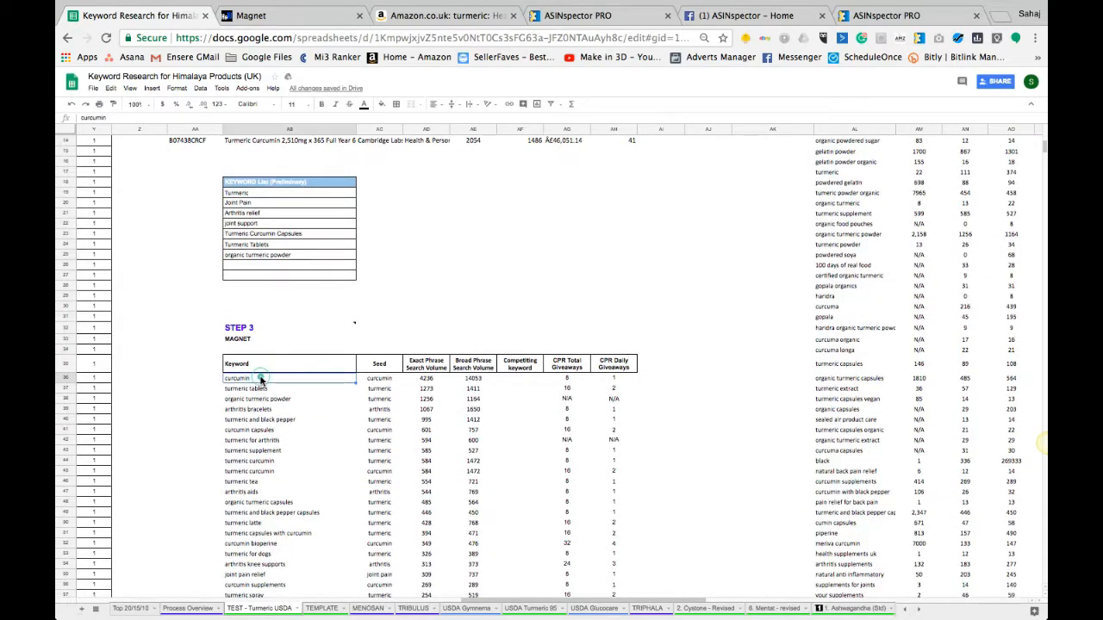
pyautogui.hotkey('shift', 'Right')
pyautogui.hotkey('shift', 'Right')
pyautogui.hotkey('shift', 'Right')
pyautogui.hotkey('shift', 'Right')
pyautogui.hotkey('shift', 'Right')
pyautogui.hotkey('shift', 'Right')
pyautogui.hotkey('ctrl', 'shift', 'Down')
pyautogui.hotkey('ctrl', 'c')
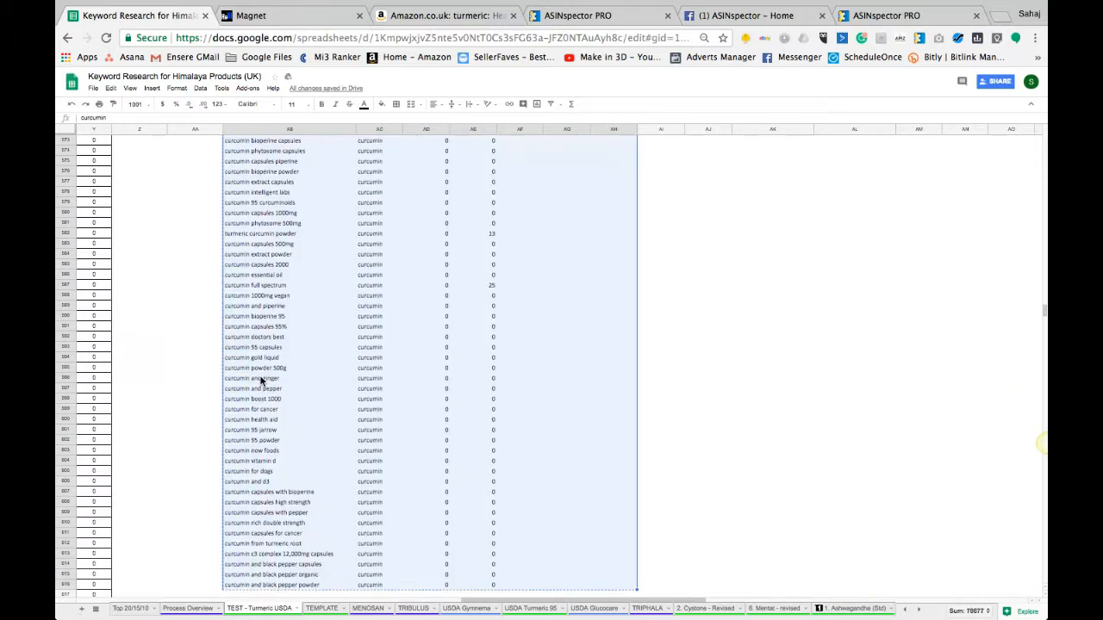
# Paste the Magnet results as values only below the last Cerebro phrase in the Step 4 table, starting at row 554.
pyautogui.click(100, 305)
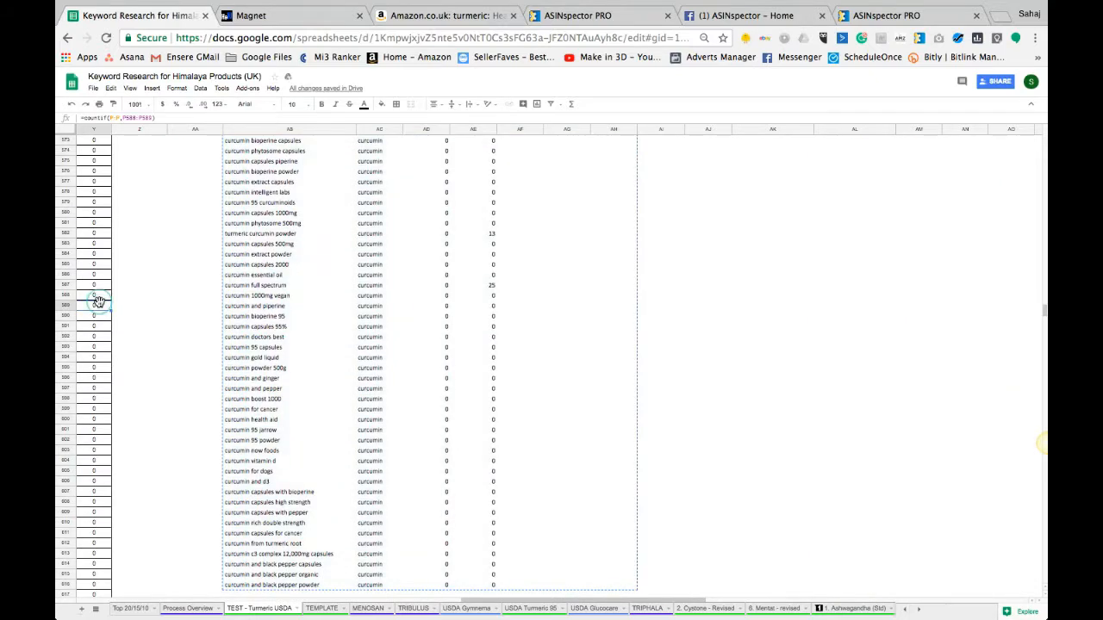
pyautogui.hotkey('ctrl', 'Up')
pyautogui.press('Left')
pyautogui.press('Left')
pyautogui.press('Left')
pyautogui.press('Left')
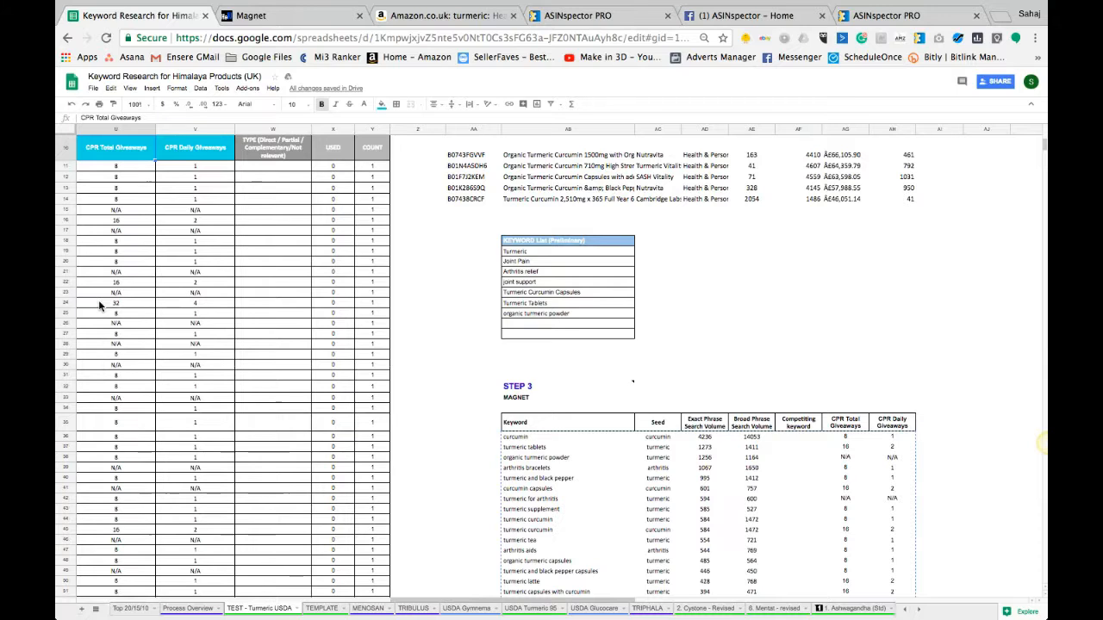
pyautogui.press('Left')
pyautogui.press('Left')
pyautogui.press('Left')
pyautogui.press('Left')
pyautogui.press('Left')
pyautogui.press('Left')
pyautogui.press('Down')
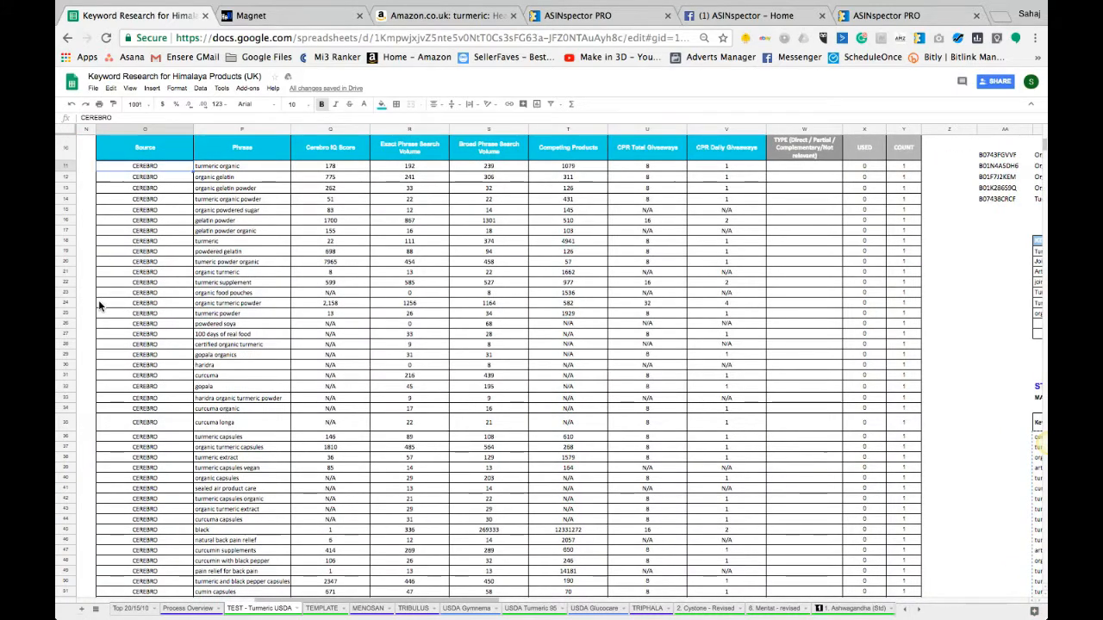
pyautogui.hotkey('ctrl', 'Down')
pyautogui.scroll(-2, 99, 305)
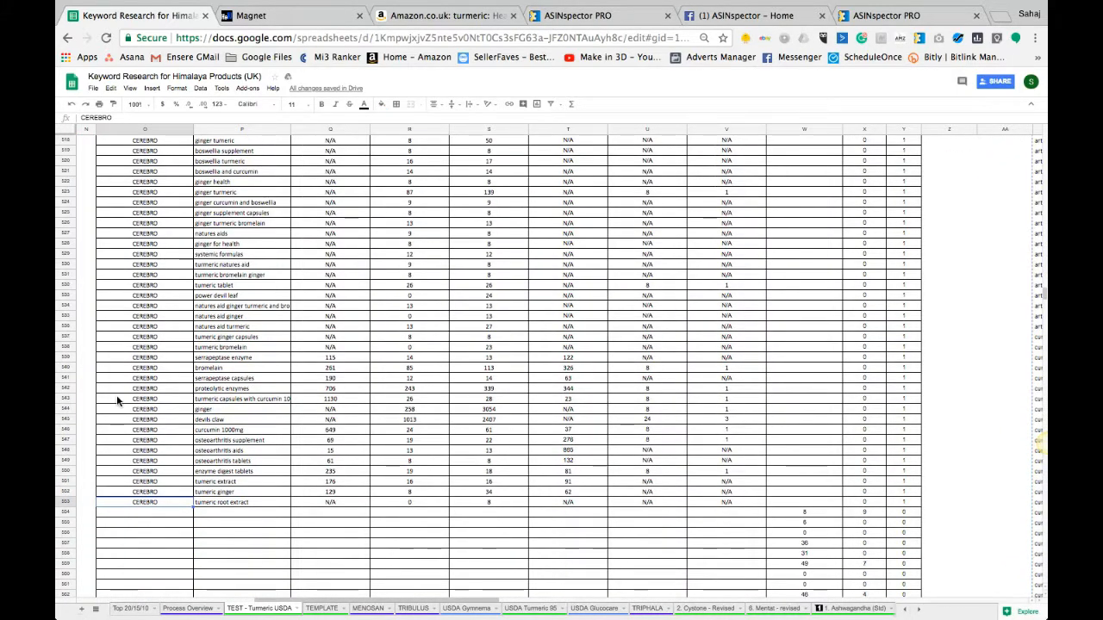
pyautogui.click(222, 512)
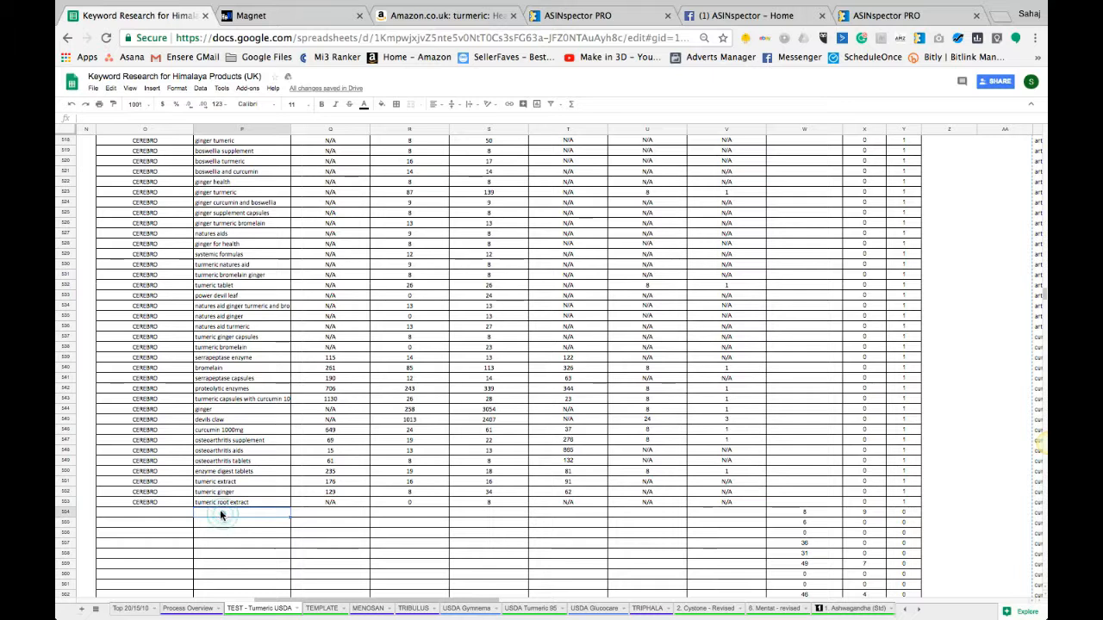
pyautogui.click(111, 88)
pyautogui.moveTo(151, 173)
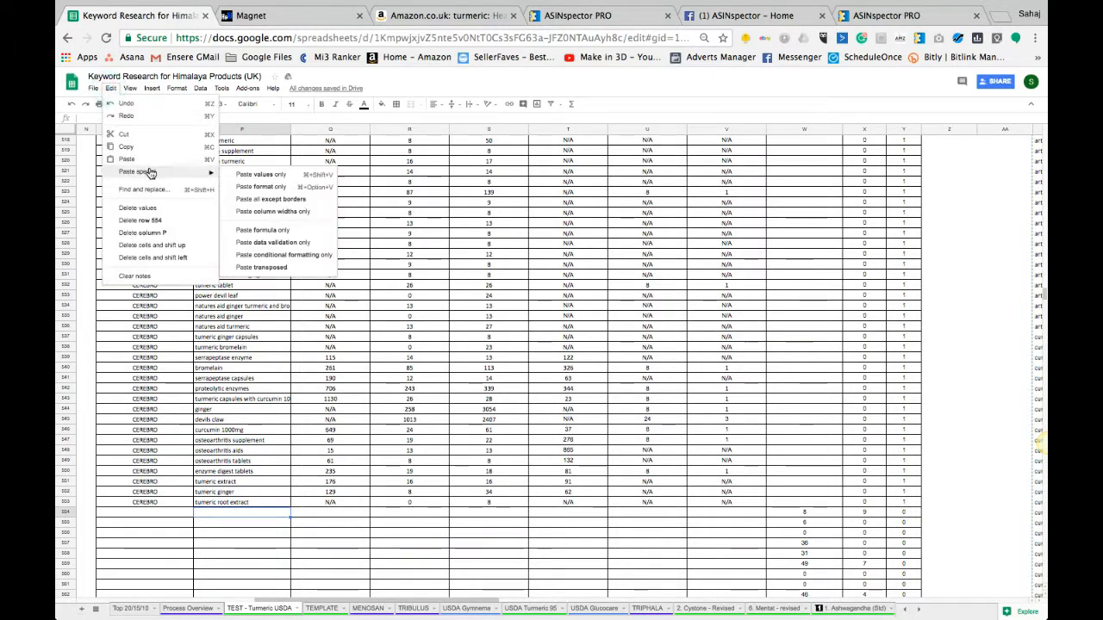
pyautogui.click(258, 175)
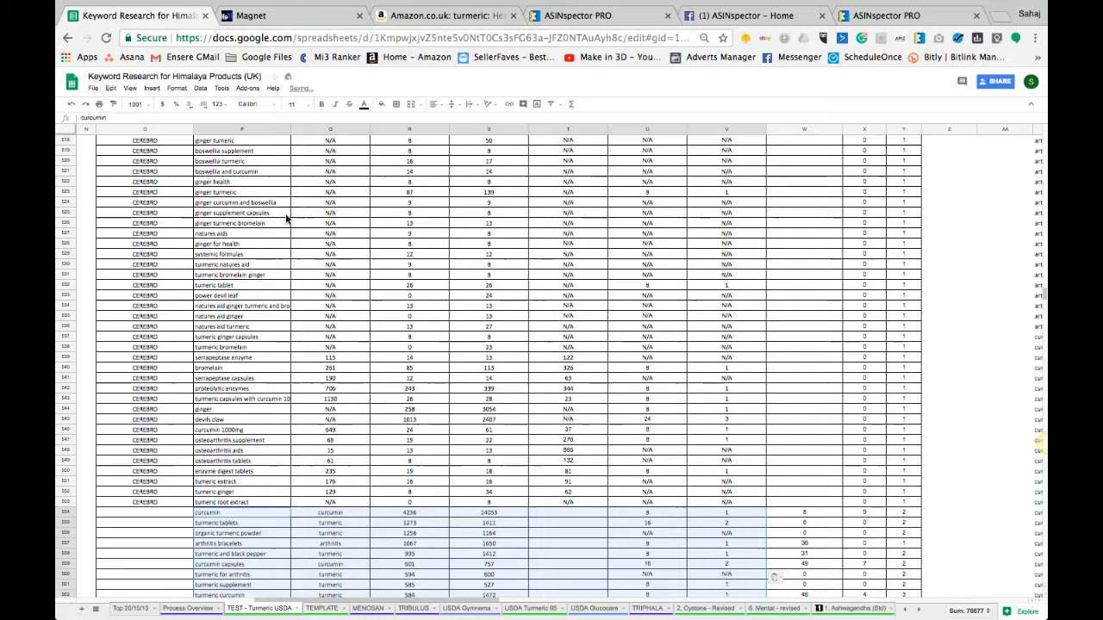
# Clear the leftover numbers in the TYPE column of the Step 4 table from row 554 downward.
pyautogui.scroll(-1, 331, 327)
pyautogui.scroll(-2, 776, 431)
pyautogui.click(786, 443)
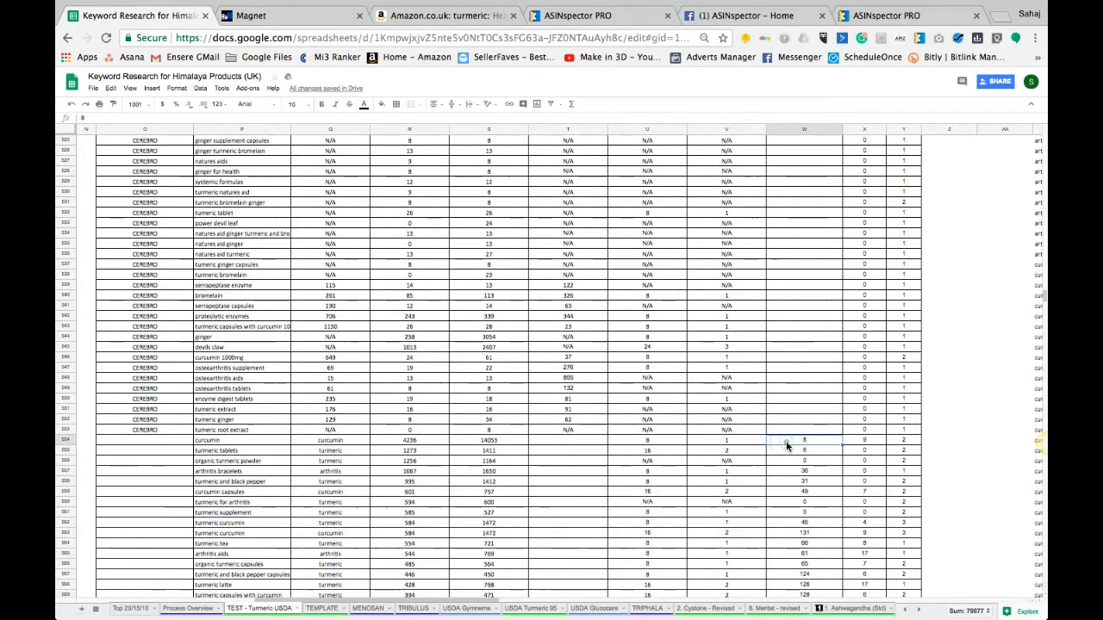
pyautogui.press('super+shift+Down')
pyautogui.press('Delete')
# Enter MAGNET as the Source in row 554 and fill it down to the last pasted Magnet keyword.
pyautogui.scroll(10, 618, 372)
pyautogui.scroll(20, 698, 227)
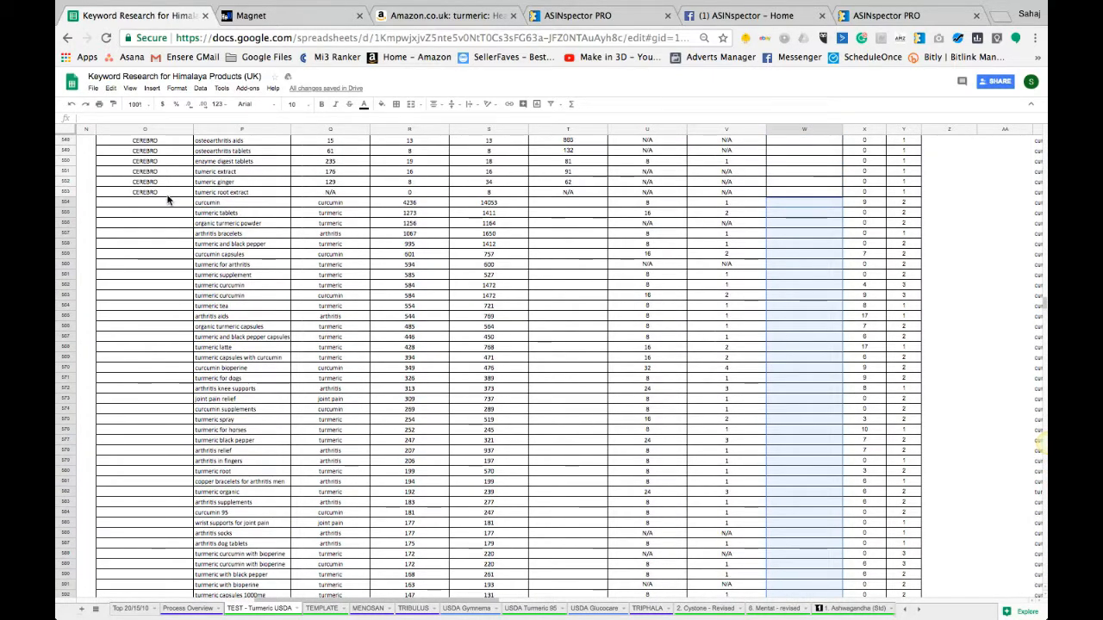
pyautogui.click(167, 201)
pyautogui.write('MAGNET')
pyautogui.press('Return')
pyautogui.click(167, 201)
pyautogui.press('super+c')
pyautogui.press('Right')
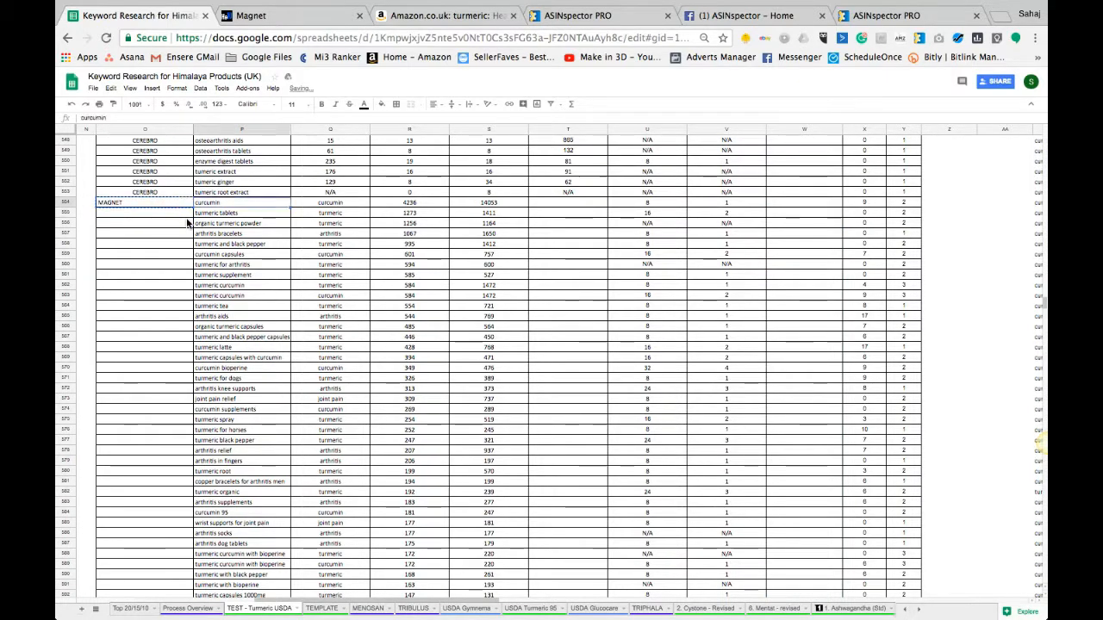
pyautogui.hotkey('ctrl', 'shift', 'Down')
pyautogui.click(155, 586)
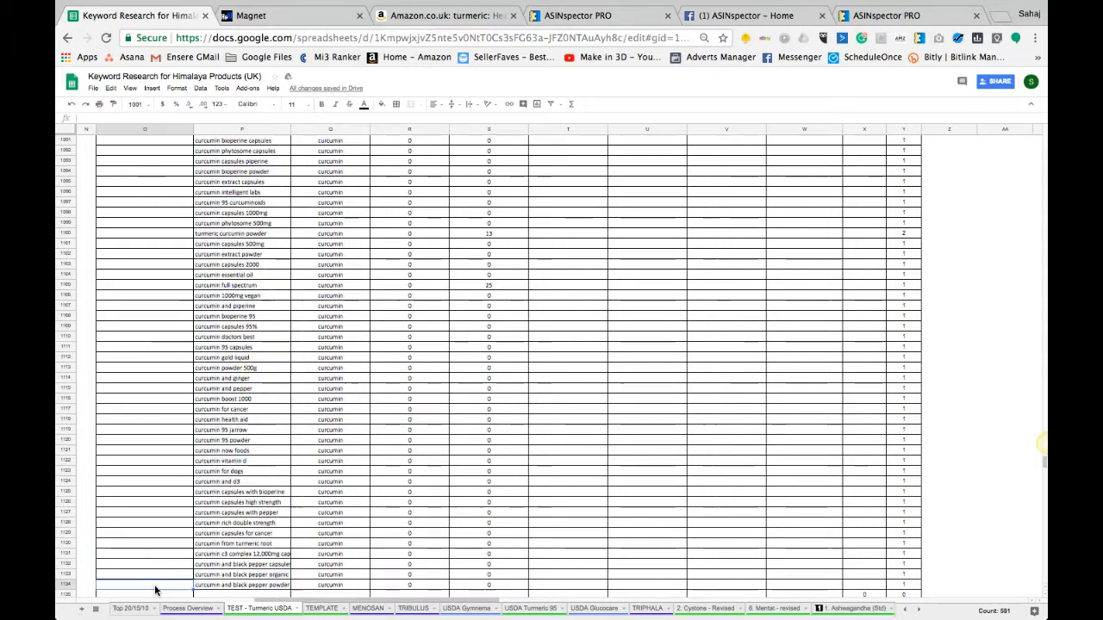
pyautogui.hotkey('ctrl', 'shift', 'Up')
pyautogui.hotkey('ctrl', 'v')
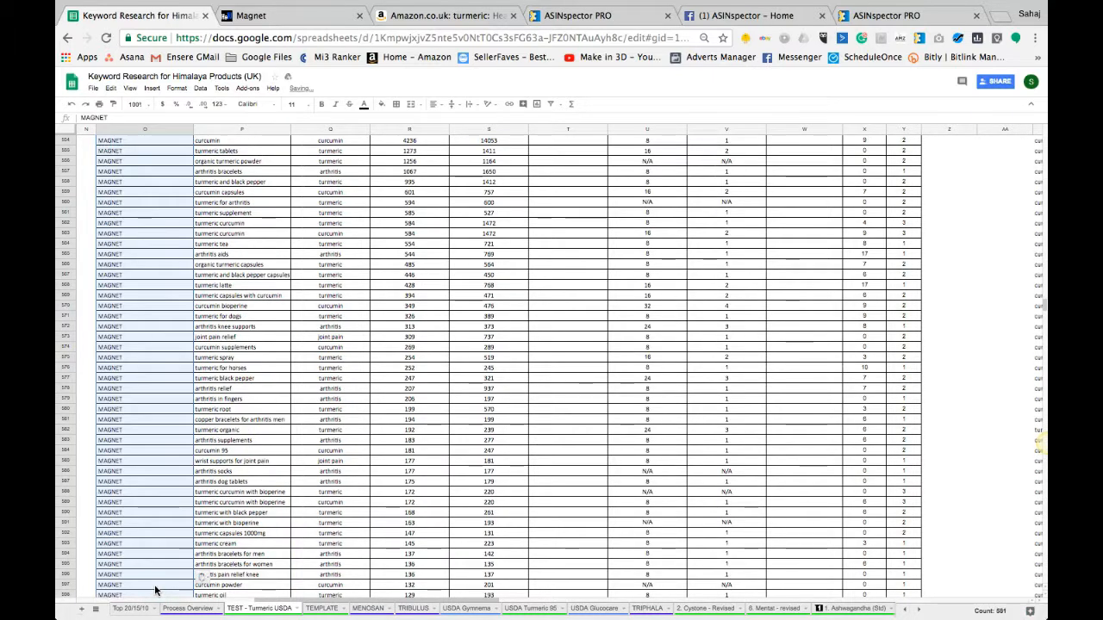
# Centre the MAGNET labels in the Source column of the Step 4 table.
pyautogui.click(434, 104)
pyautogui.click(454, 121)
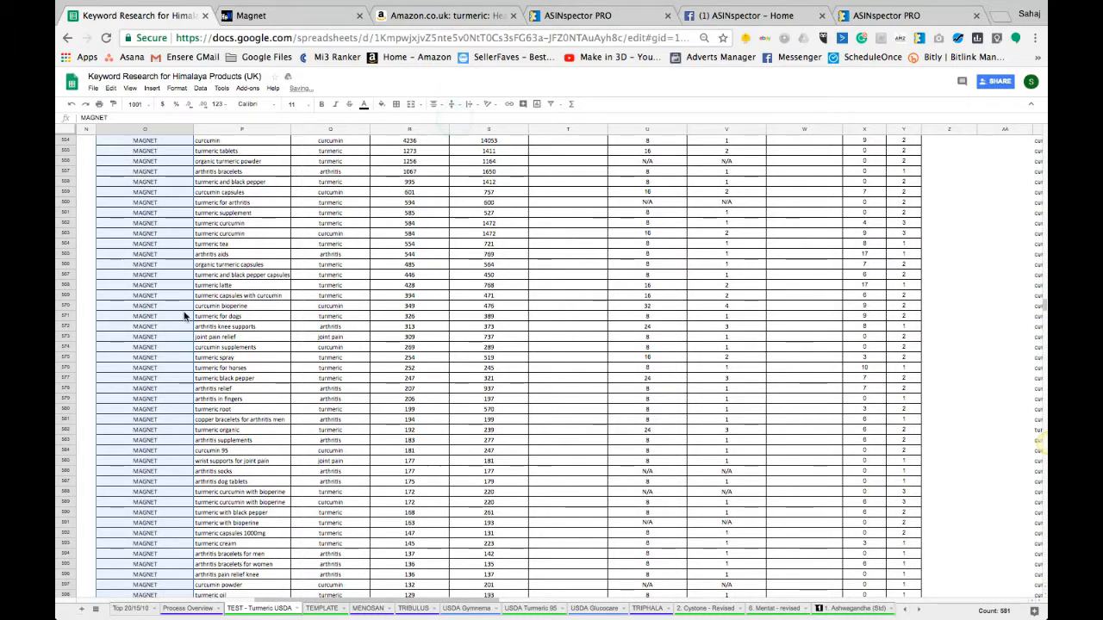
# Review the keyword research flowchart in the Process Overview sheet and return to the TEST - Turmeric USDA sheet.
pyautogui.click(185, 607)
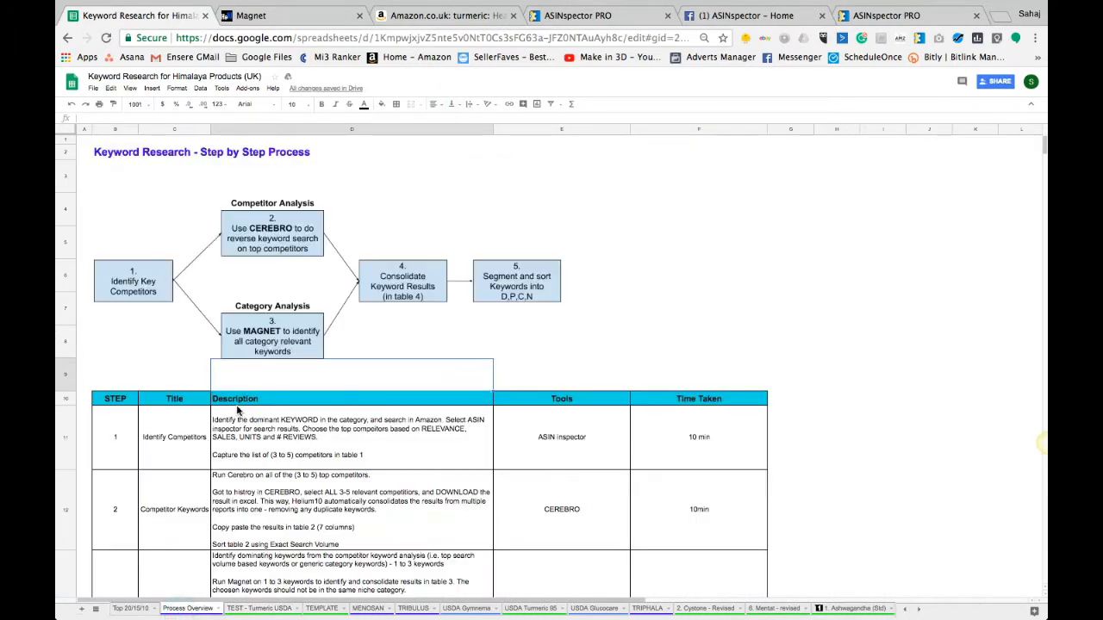
pyautogui.moveTo(241, 262); pyautogui.dragTo(257, 222)
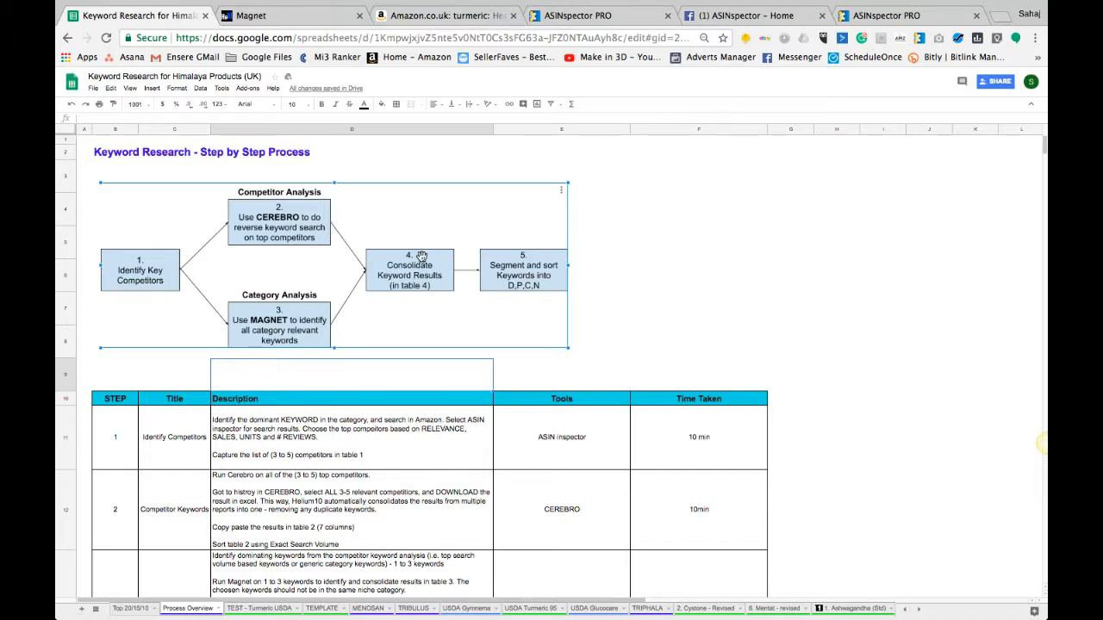
pyautogui.click(261, 608)
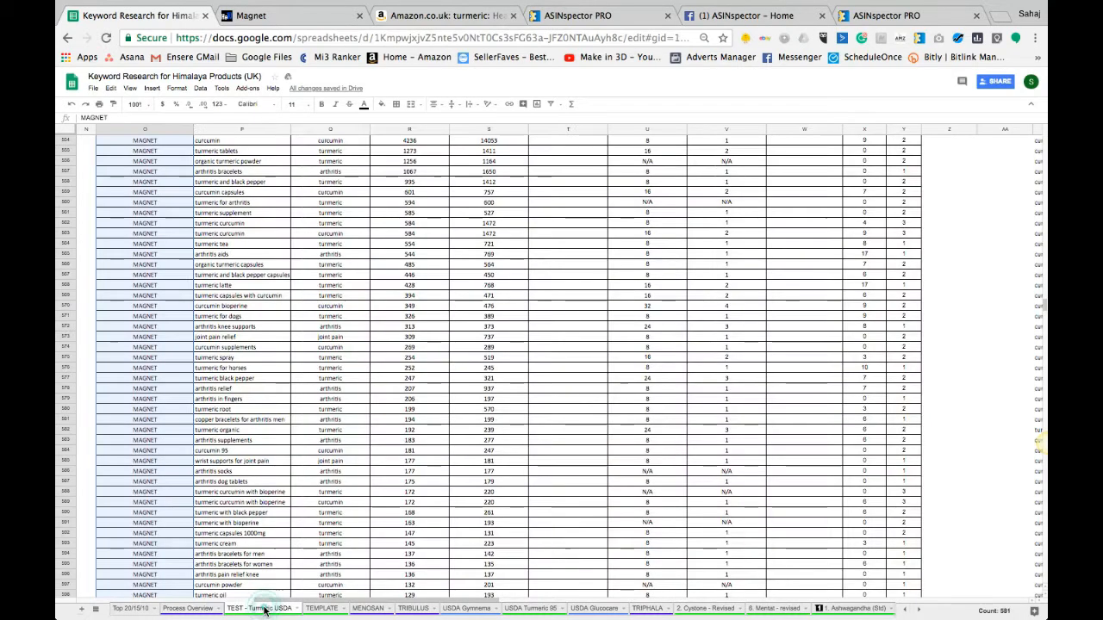
# Examine the COUNT formula in the first row of the Step 4 table and the phrase it refers to.
pyautogui.click(297, 299)
pyautogui.press('super+Up')
pyautogui.press('Up')
pyautogui.press('Up')
pyautogui.press('Up')
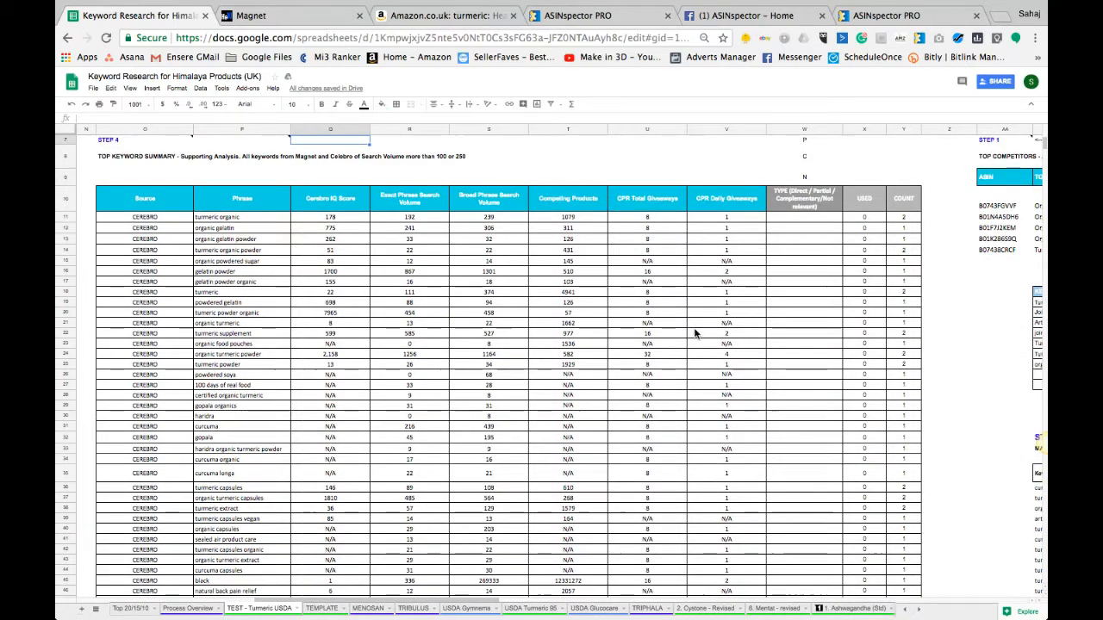
pyautogui.click(694, 332)
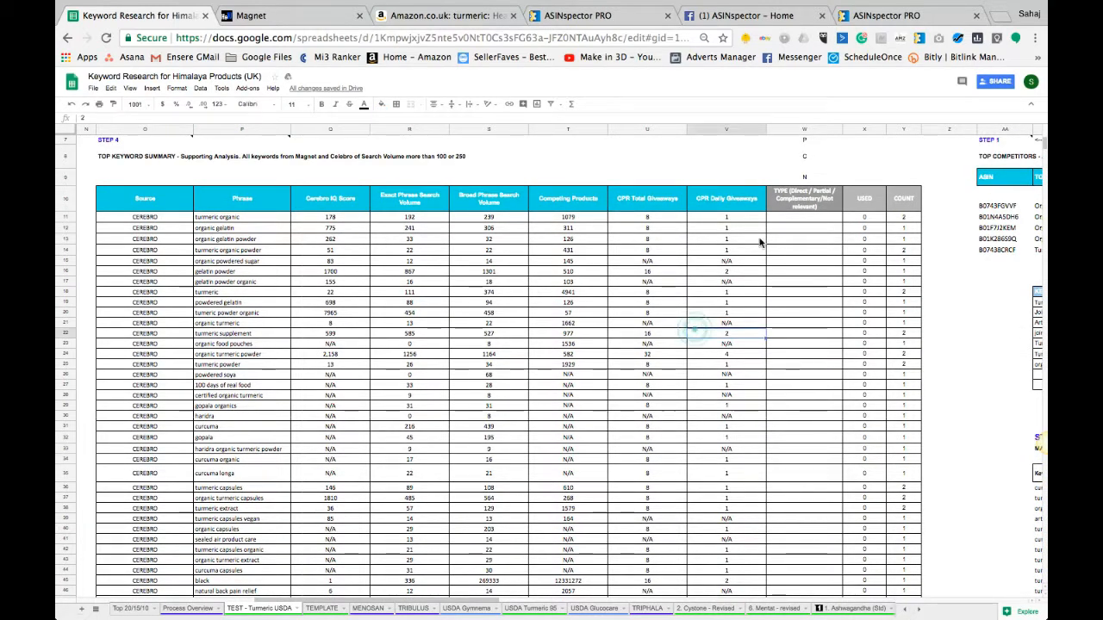
pyautogui.click(911, 199)
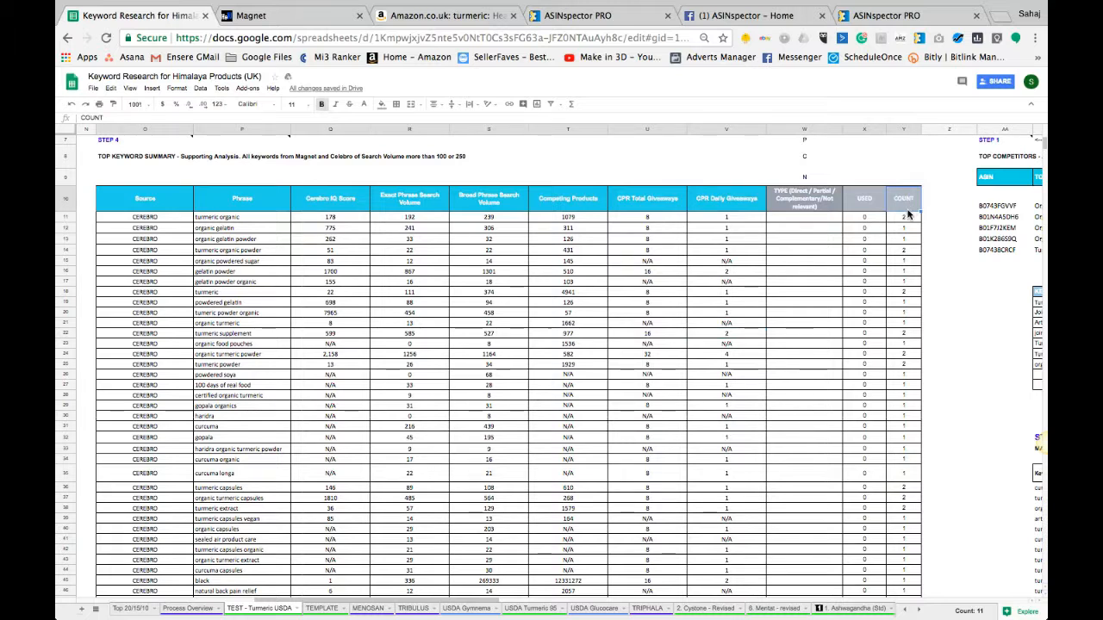
pyautogui.click(905, 218)
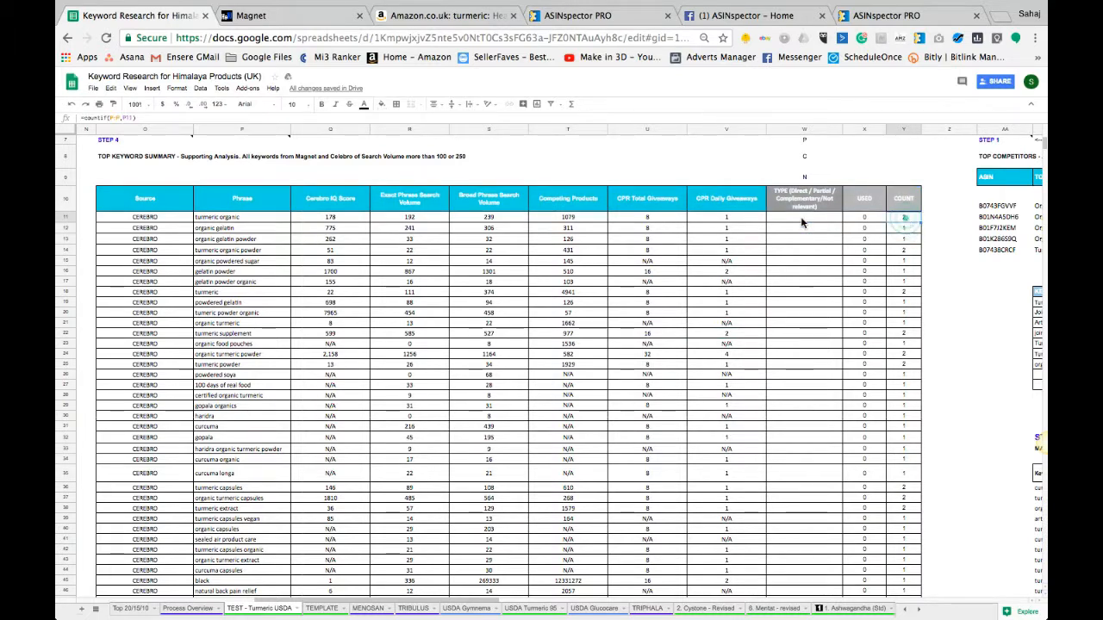
pyautogui.click(227, 221)
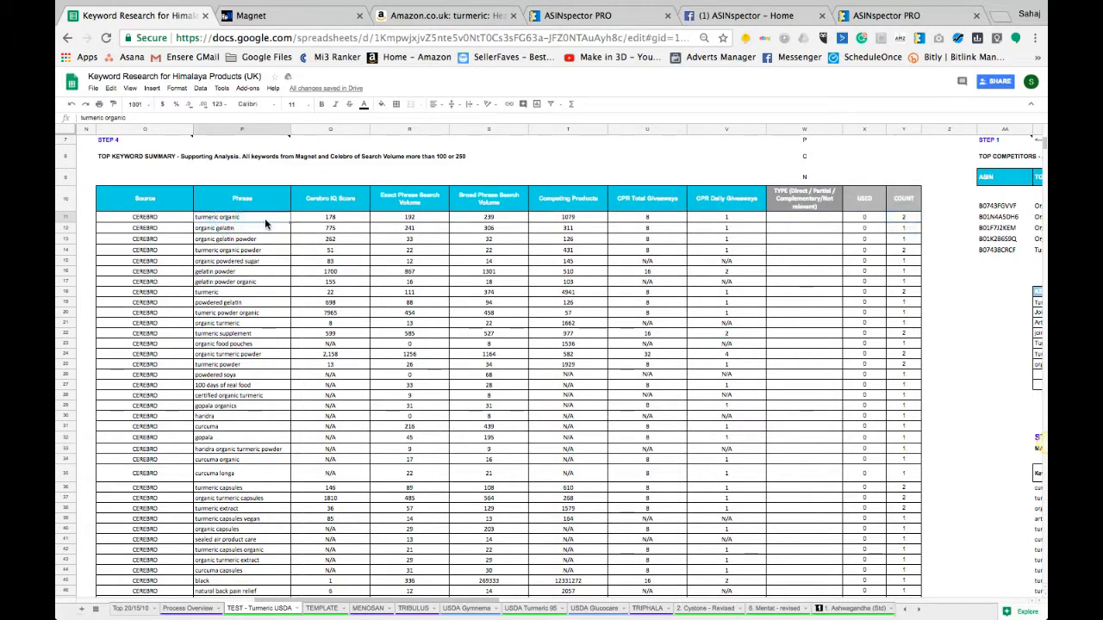
# Create a filter over the whole Step 4 table, from the Source header across to COUNT and down to the last row.
pyautogui.click(175, 201)
pyautogui.hotkey('ctrl', 'shift', 'Right')
pyautogui.hotkey('ctrl', 'shift', 'Down')
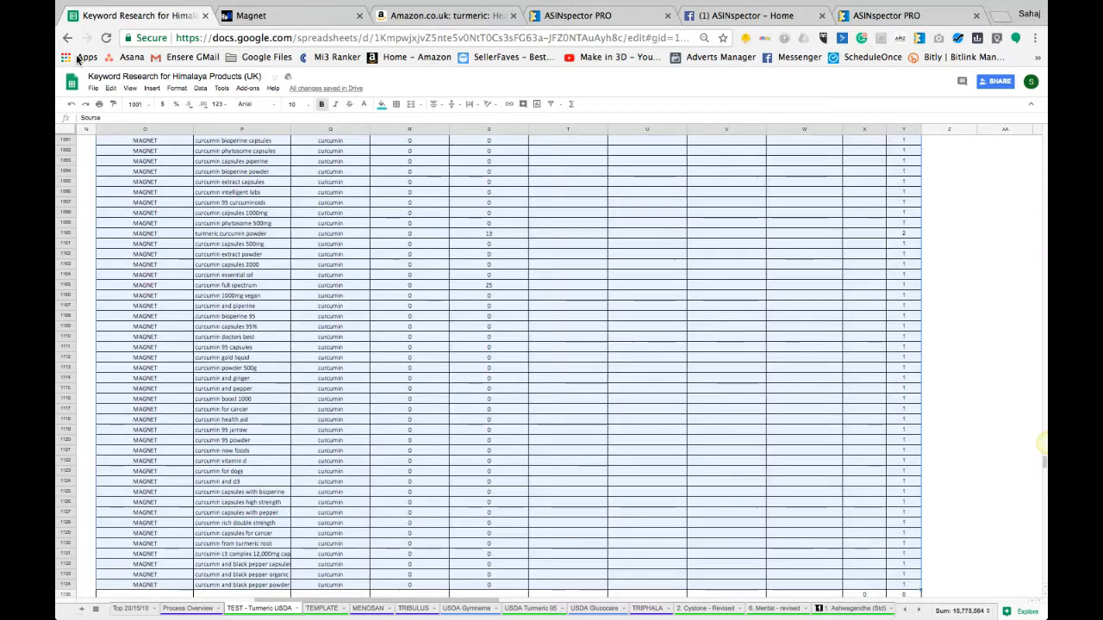
pyautogui.click(200, 88)
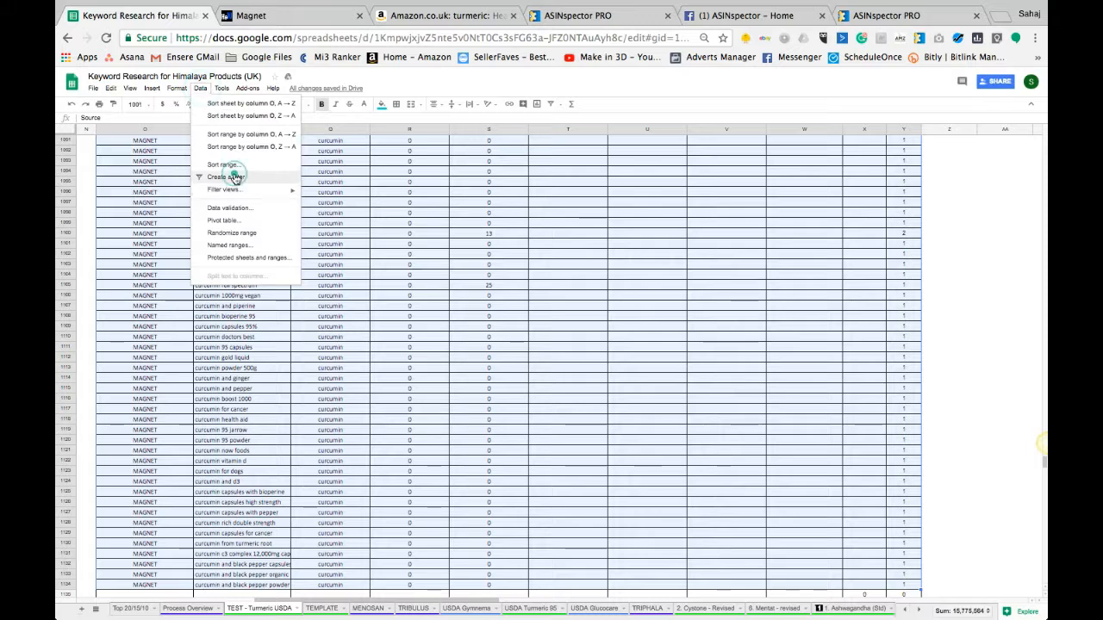
pyautogui.click(226, 176)
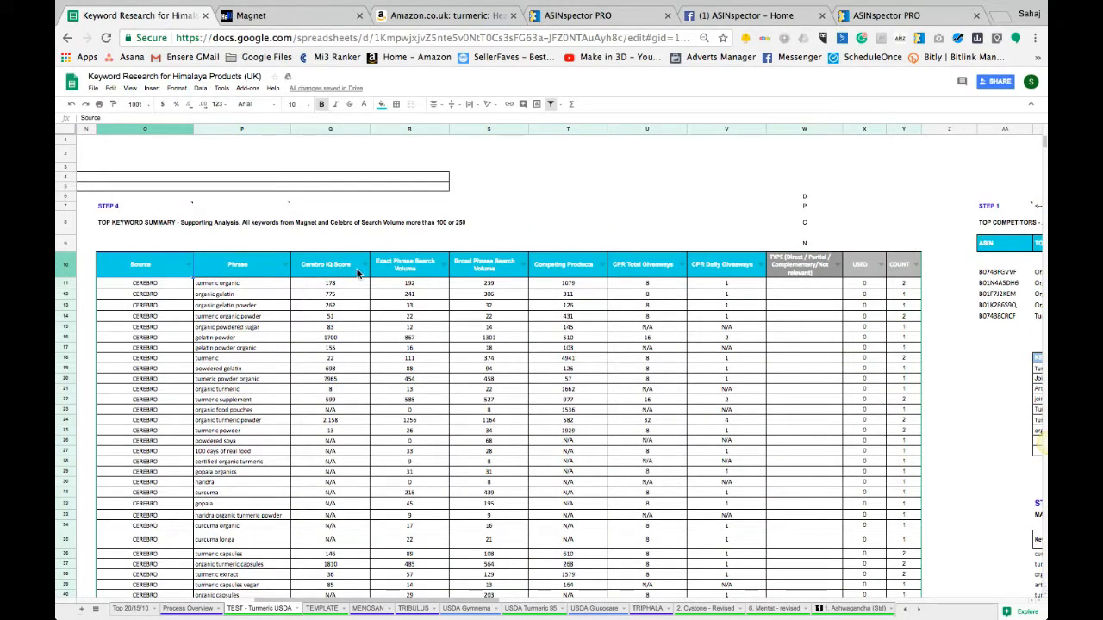
# Filter the COUNT column to exclude the value 1, leaving only phrases that occur more than once.
pyautogui.click(916, 265)
pyautogui.click(829, 363)
pyautogui.click(827, 436)
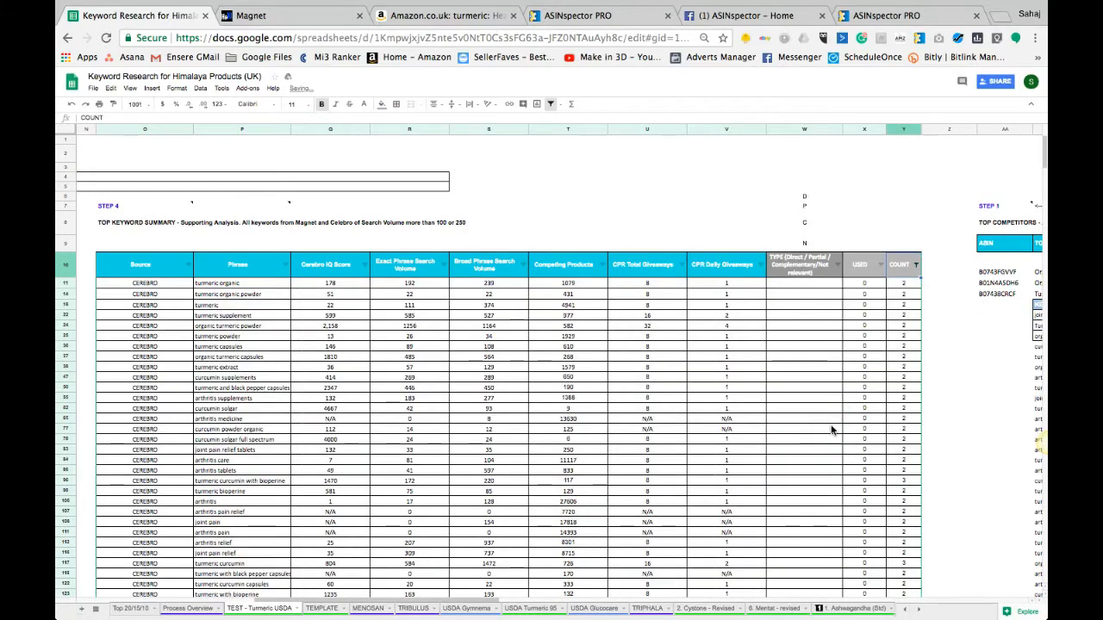
# Clear the first five duplicated Cerebro phrases in the filtered table, from turmeric organic through organic turmeric powder.
pyautogui.click(223, 285)
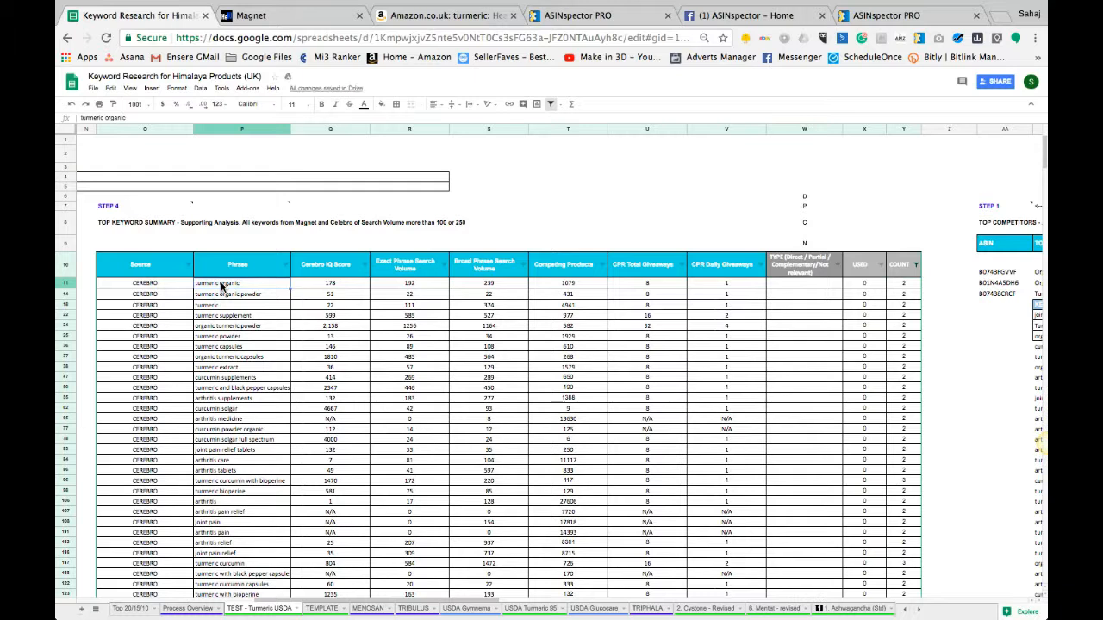
pyautogui.press('Delete')
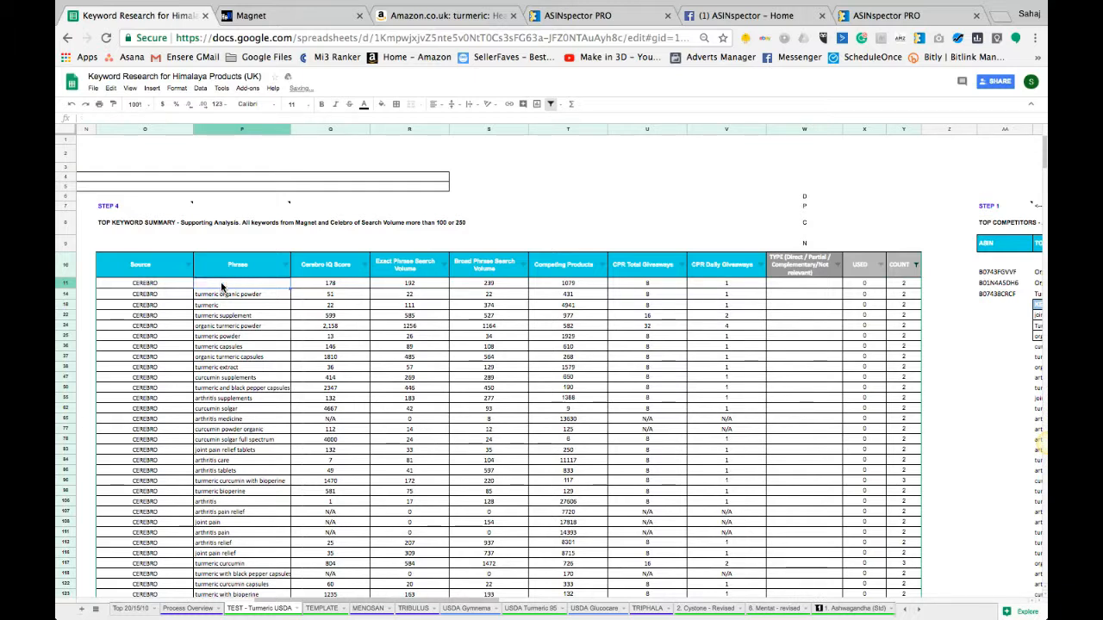
pyautogui.press('Down')
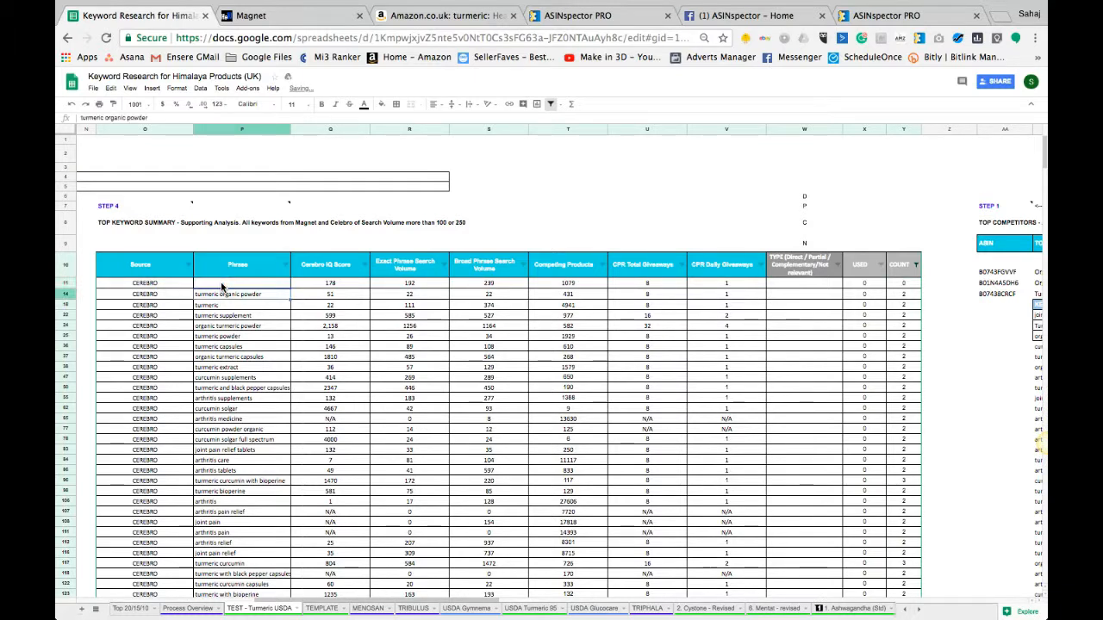
pyautogui.press('Delete')
pyautogui.press('Down')
pyautogui.press('Down')
pyautogui.press('Delete')
pyautogui.press('Down')
pyautogui.press('Delete')
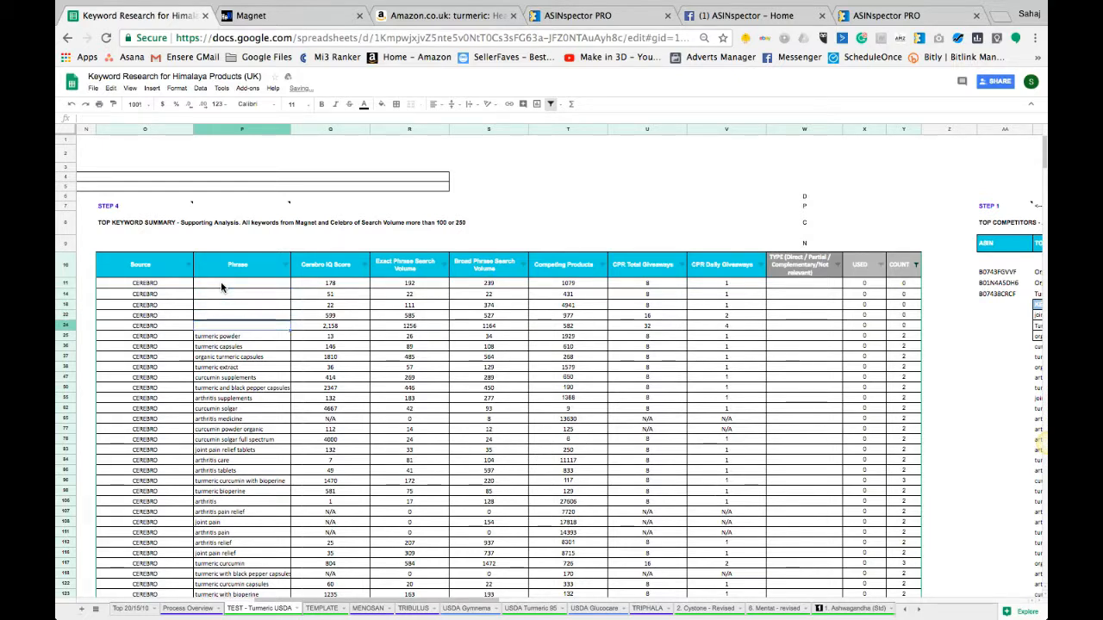
# Undo the last two phrase deletions and clear each duplicated Cerebro phrase from turmeric supplement down through arthritis relief.
pyautogui.hotkey('ctrl', 'z')
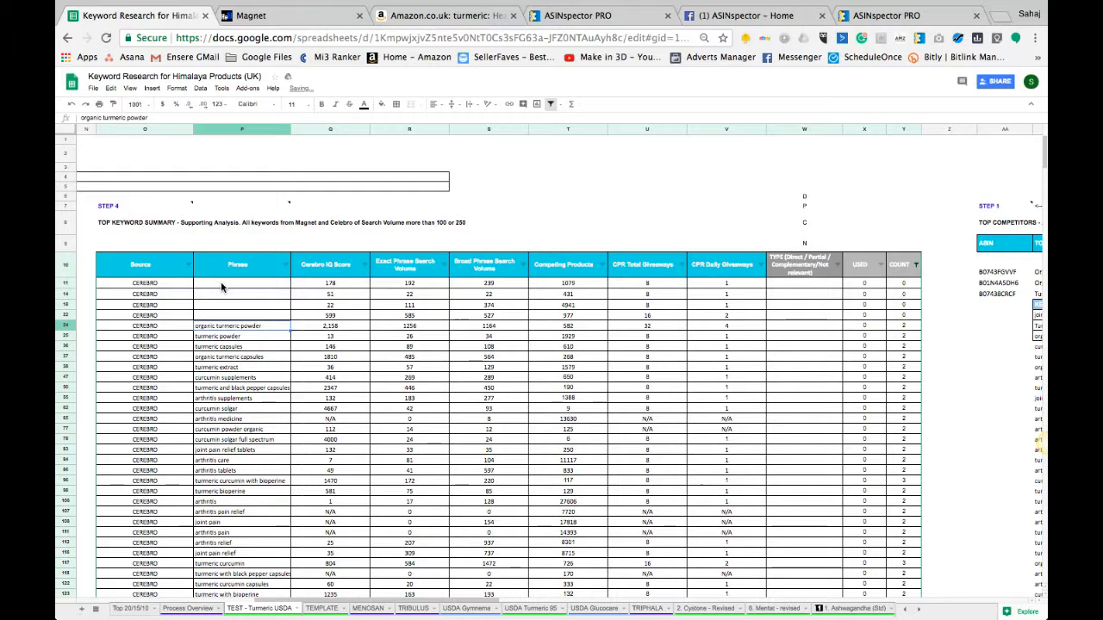
pyautogui.hotkey('ctrl', 'z')
pyautogui.press('Delete')
pyautogui.press('Down')
pyautogui.press('Delete')
pyautogui.press('Down')
pyautogui.press('Delete')
pyautogui.press('Down')
pyautogui.press('Delete')
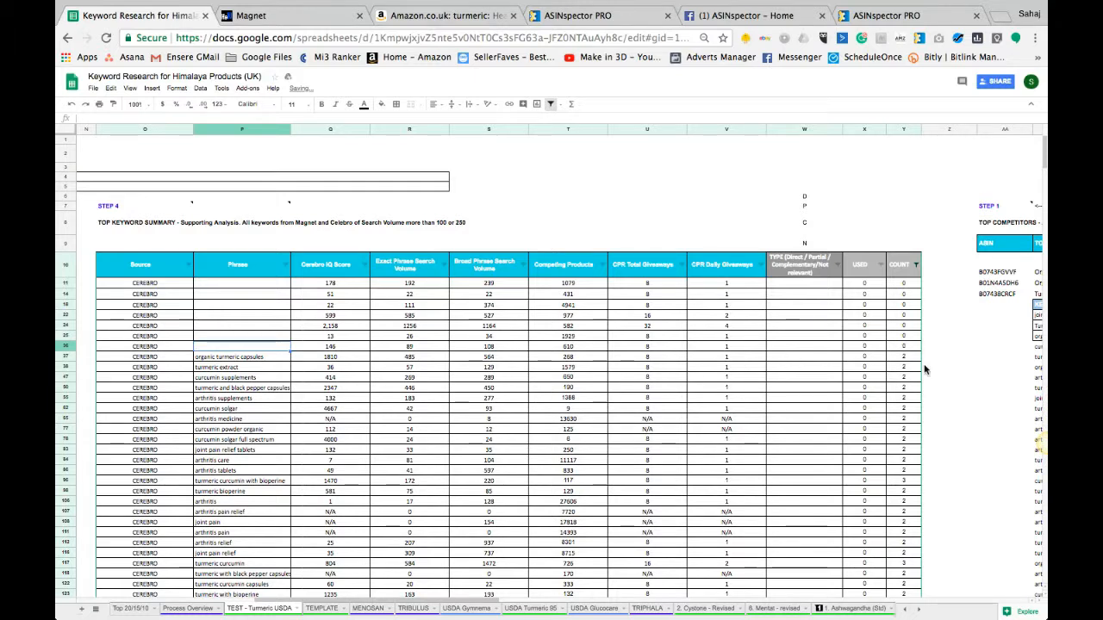
pyautogui.press('Down')
pyautogui.press('Delete')
pyautogui.press('Down')
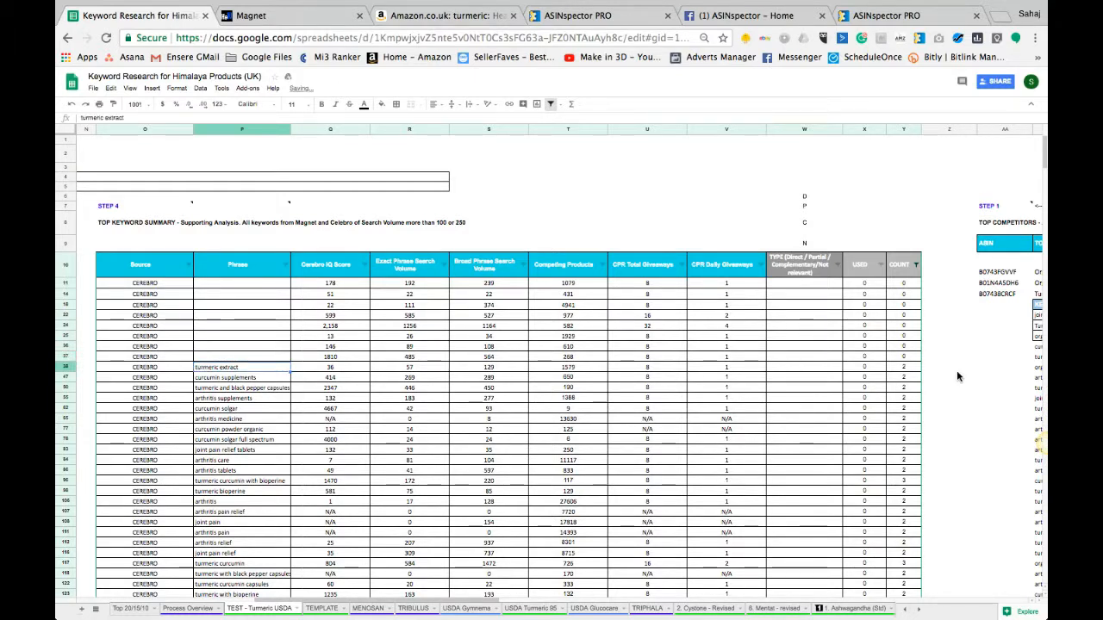
pyautogui.press('Delete')
pyautogui.press('Down')
pyautogui.press('Delete')
pyautogui.press('Down')
pyautogui.press('Delete')
pyautogui.press('Down')
pyautogui.press('Delete')
pyautogui.press('Down')
pyautogui.press('Delete')
pyautogui.press('Down')
pyautogui.press('Delete')
pyautogui.press('Down')
pyautogui.press('Delete')
pyautogui.press('Down')
pyautogui.press('Delete')
pyautogui.press('Down')
pyautogui.press('Delete')
pyautogui.press('Down')
pyautogui.press('Delete')
pyautogui.press('Down')
pyautogui.press('Delete')
pyautogui.press('Down')
pyautogui.press('Delete')
pyautogui.press('Down')
pyautogui.press('Delete')
pyautogui.press('Down')
pyautogui.press('Delete')
pyautogui.press('Down')
pyautogui.press('Delete')
pyautogui.press('Down')
pyautogui.press('Delete')
pyautogui.press('Down')
pyautogui.press('Delete')
pyautogui.press('Down')
pyautogui.press('Delete')
# Examine the remaining duplicated phrases in the filtered table and the seed keywords beside the Magnet entries.
pyautogui.scroll(-6, 957, 376)
pyautogui.scroll(-20, 957, 377)
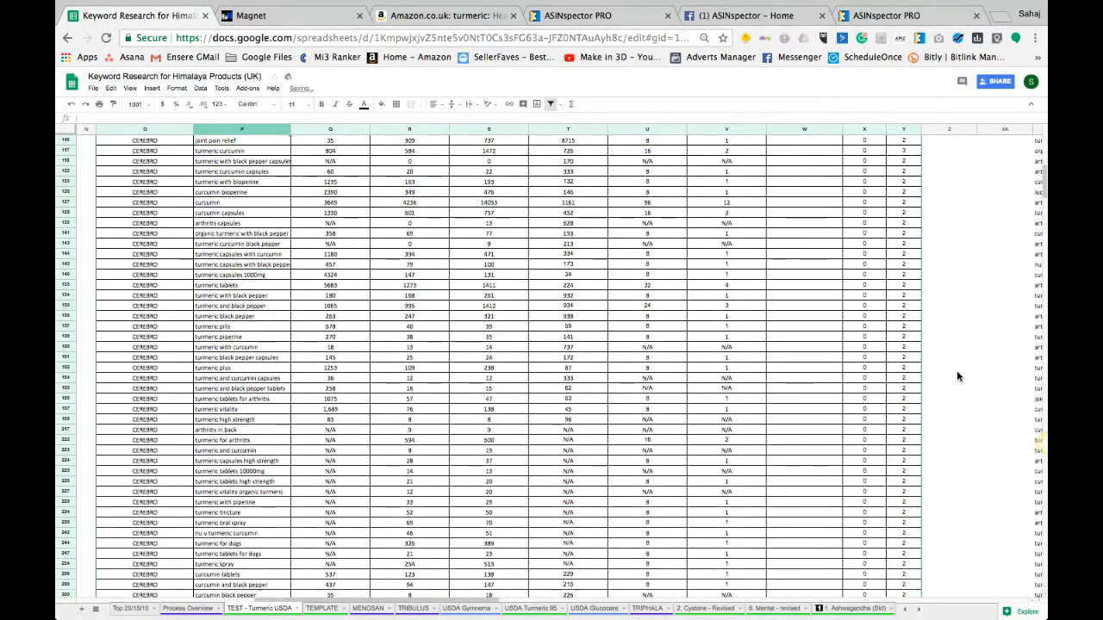
pyautogui.scroll(-8, 956, 376)
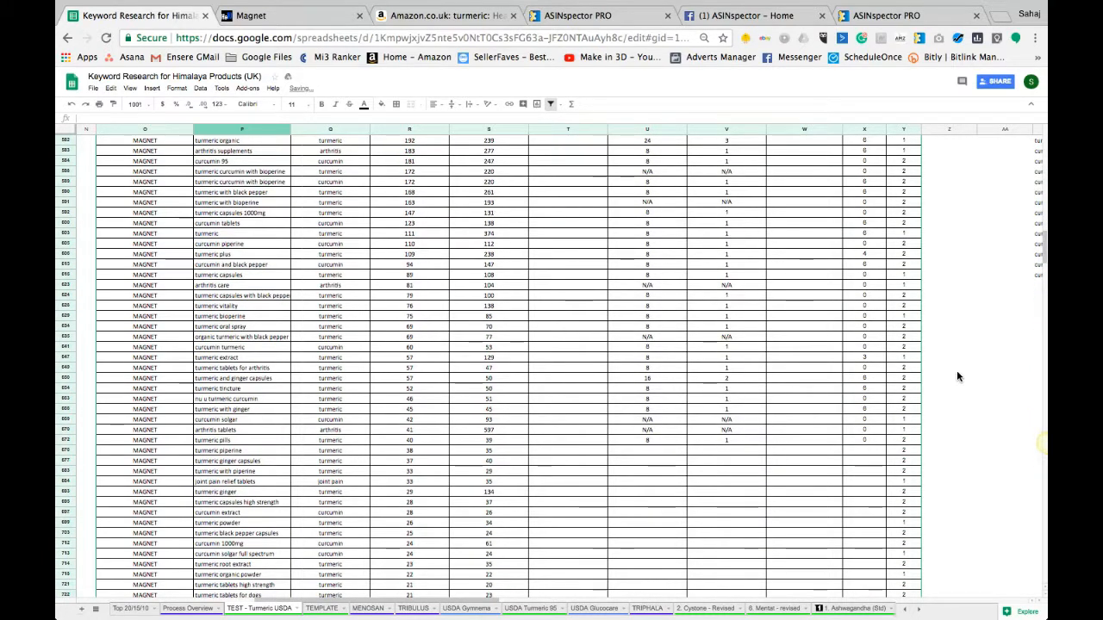
pyautogui.scroll(15, 957, 376)
pyautogui.scroll(4, 957, 377)
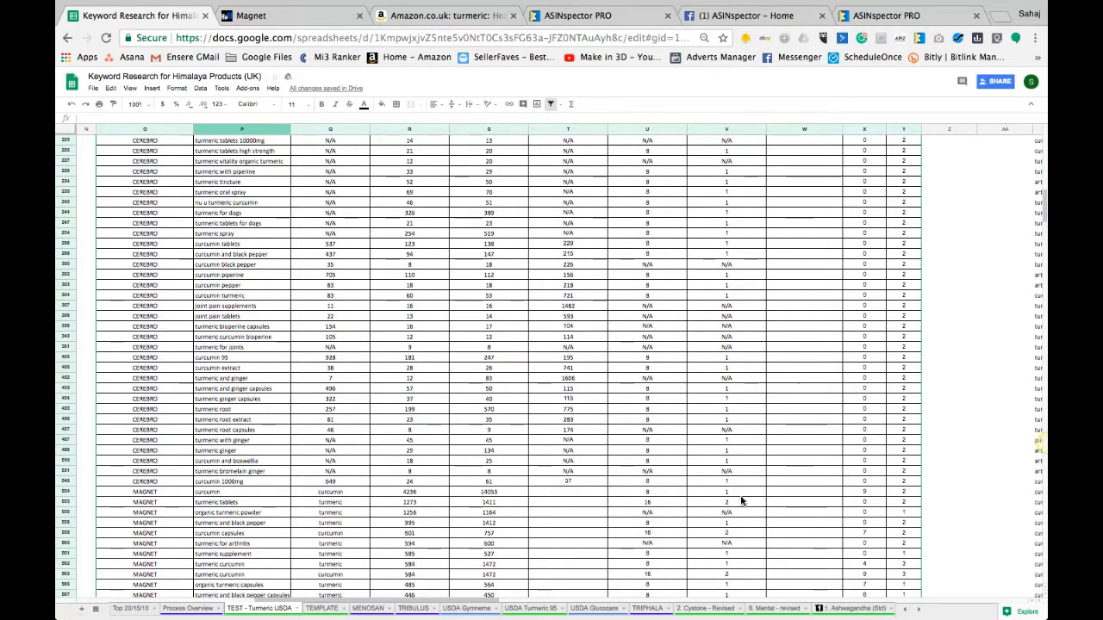
pyautogui.click(333, 501)
pyautogui.scroll(-1, 339, 524)
pyautogui.scroll(-1, 338, 523)
pyautogui.moveTo(336, 474); pyautogui.dragTo(334, 567)
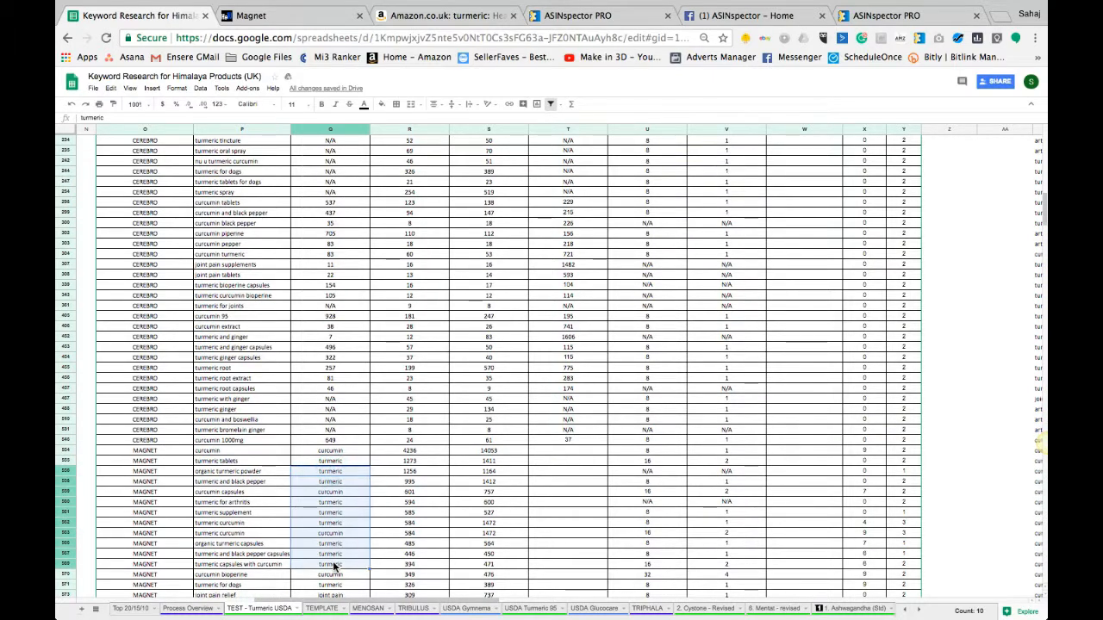
pyautogui.scroll(-3, 334, 567)
pyautogui.scroll(-2, 334, 567)
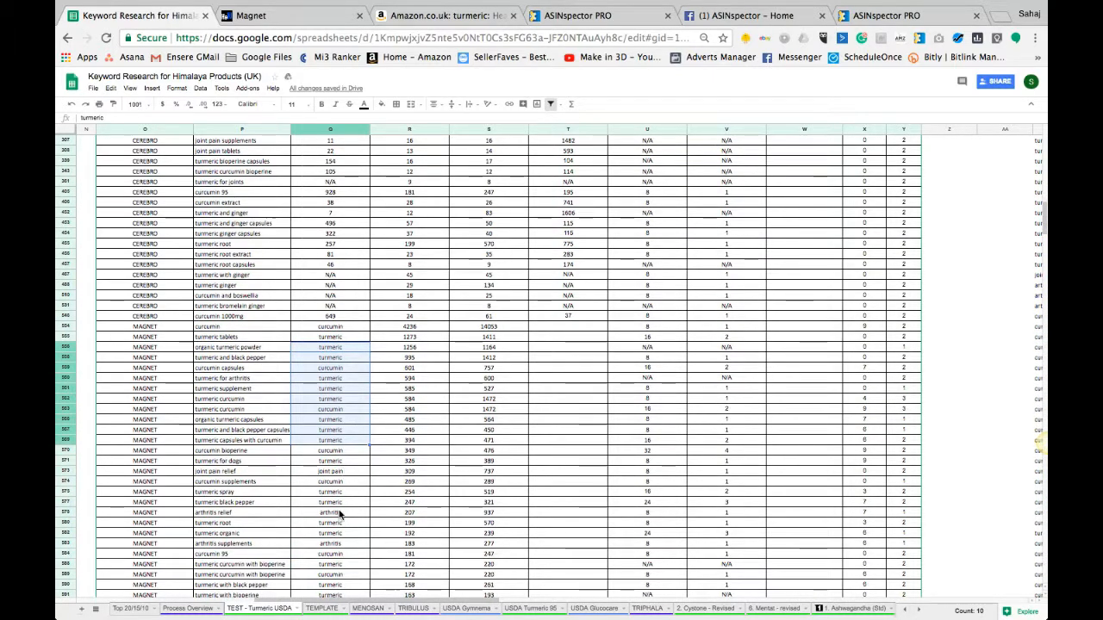
pyautogui.scroll(-3, 338, 564)
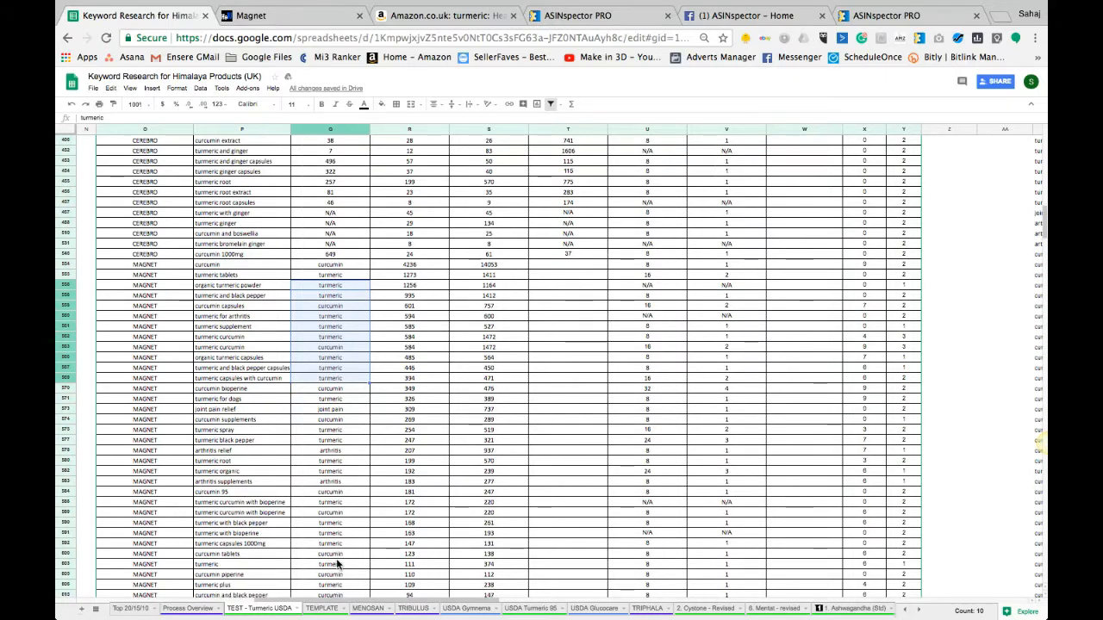
pyautogui.click(343, 285)
pyautogui.moveTo(336, 266); pyautogui.dragTo(340, 308)
pyautogui.scroll(1, 339, 308)
pyautogui.scroll(7, 339, 307)
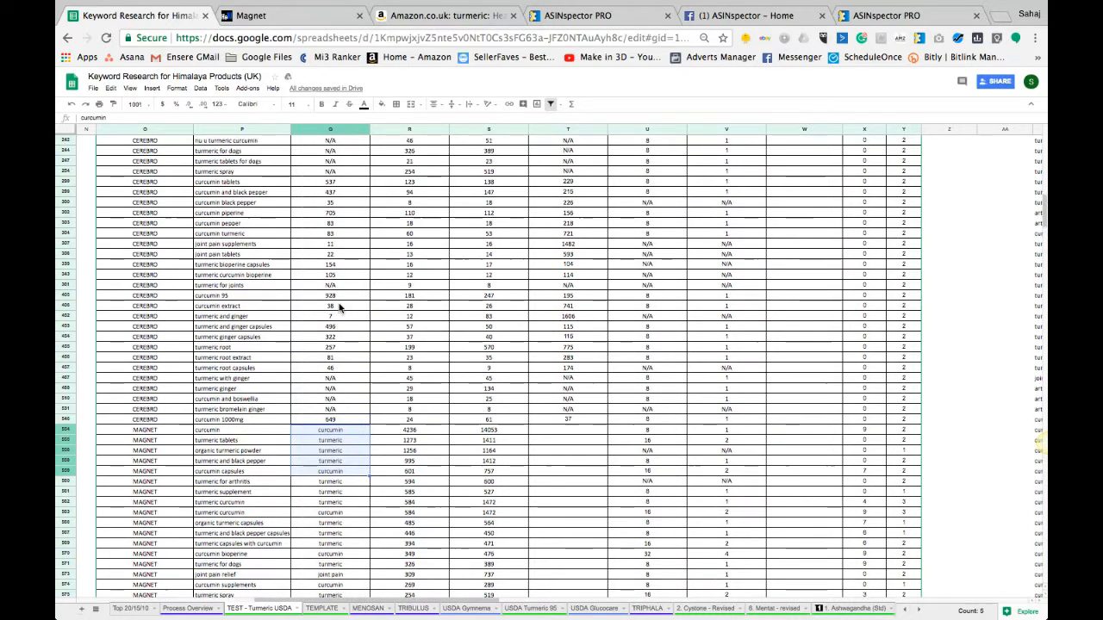
# Check the COUNT values of the Cerebro phrases still left uncleared, starting at joint pain relief.
pyautogui.scroll(3, 340, 308)
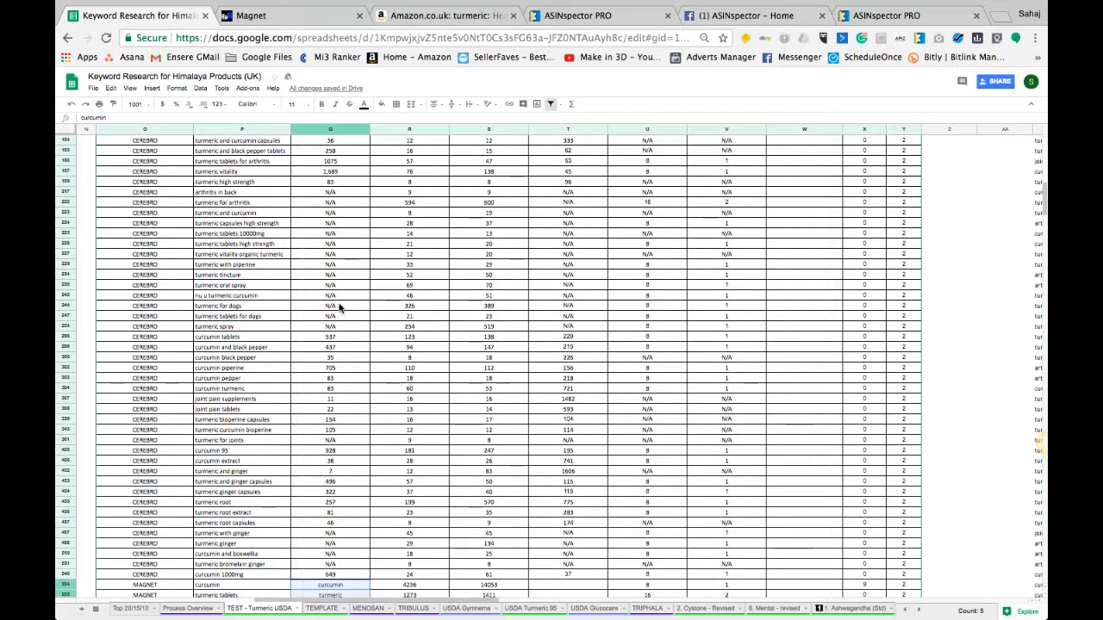
pyautogui.scroll(10, 338, 307)
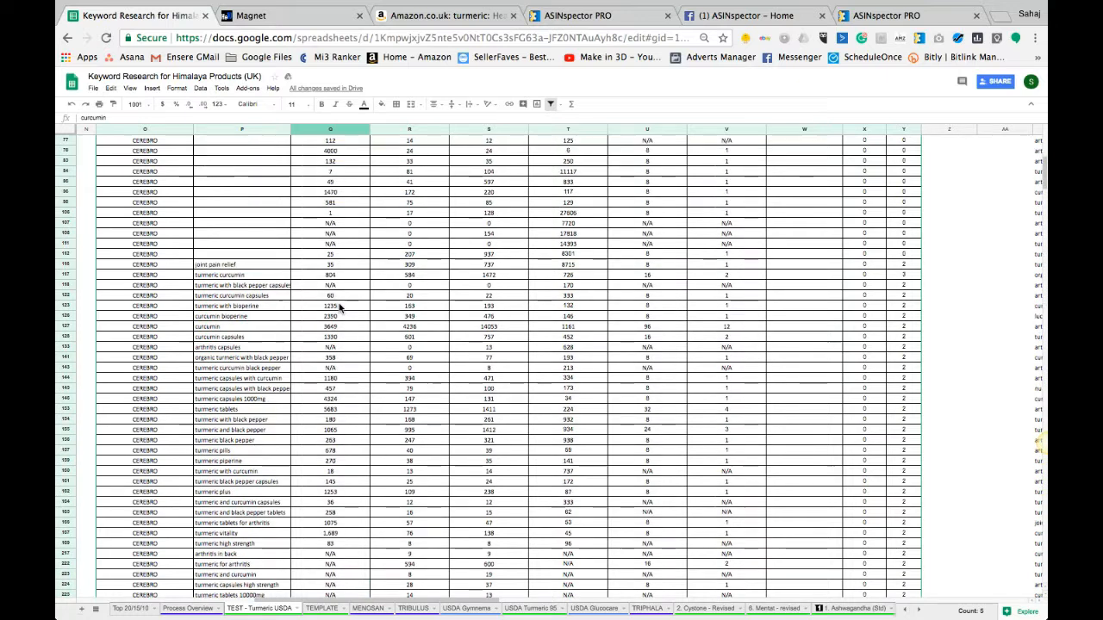
pyautogui.scroll(1, 338, 308)
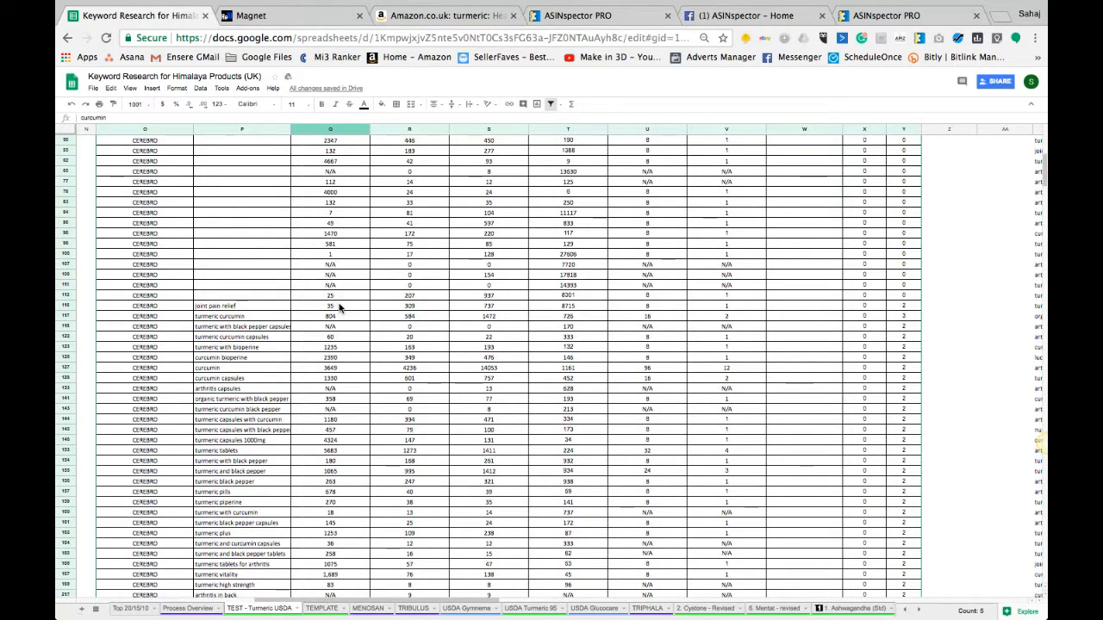
pyautogui.scroll(1, 338, 308)
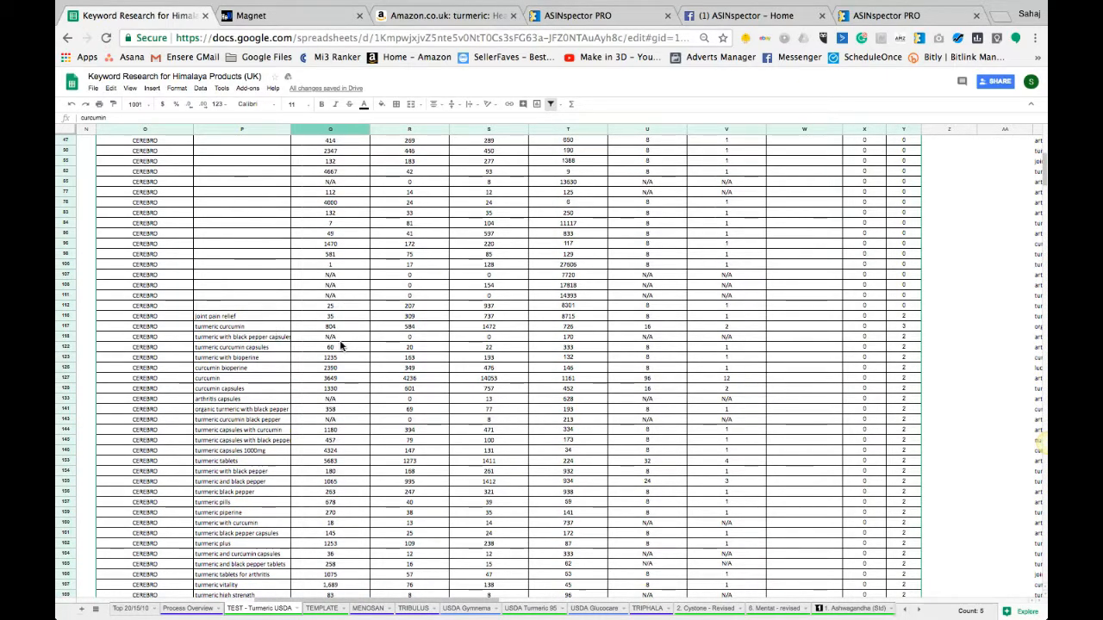
pyautogui.moveTo(903, 316); pyautogui.dragTo(903, 398)
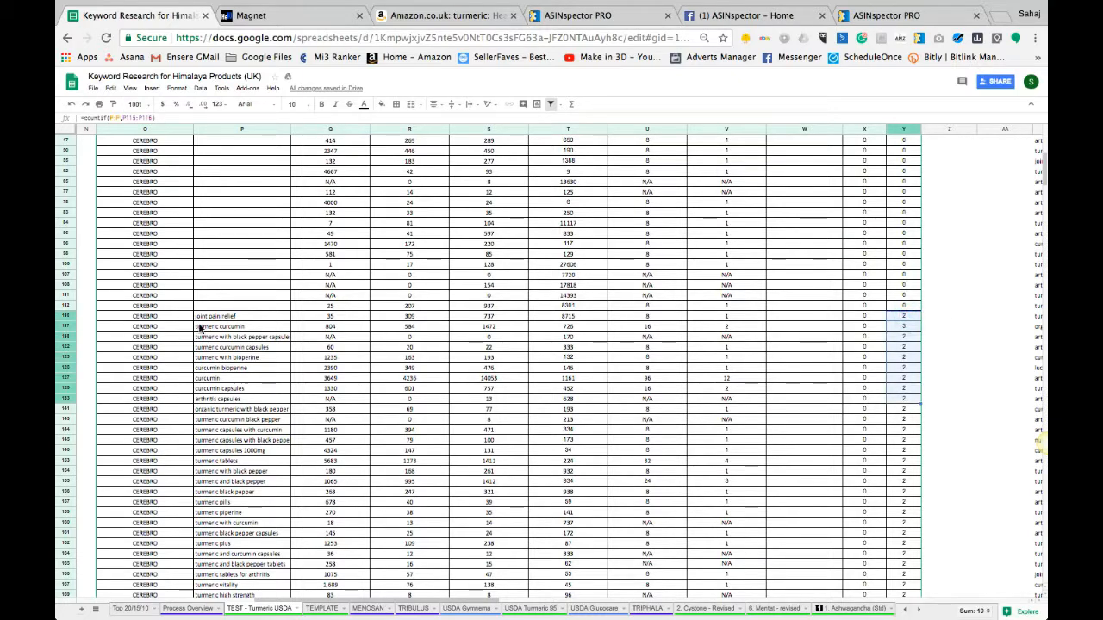
pyautogui.scroll(10, 218, 336)
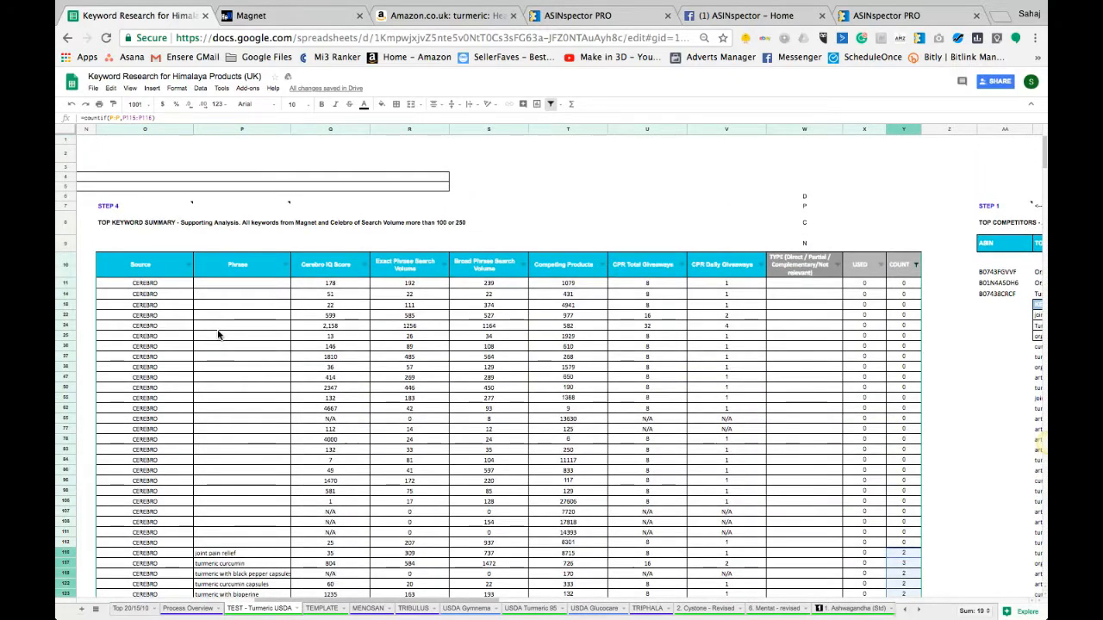
# Include the count value 1 in the COUNT column filter so that every row of the table is shown.
pyautogui.click(285, 265)
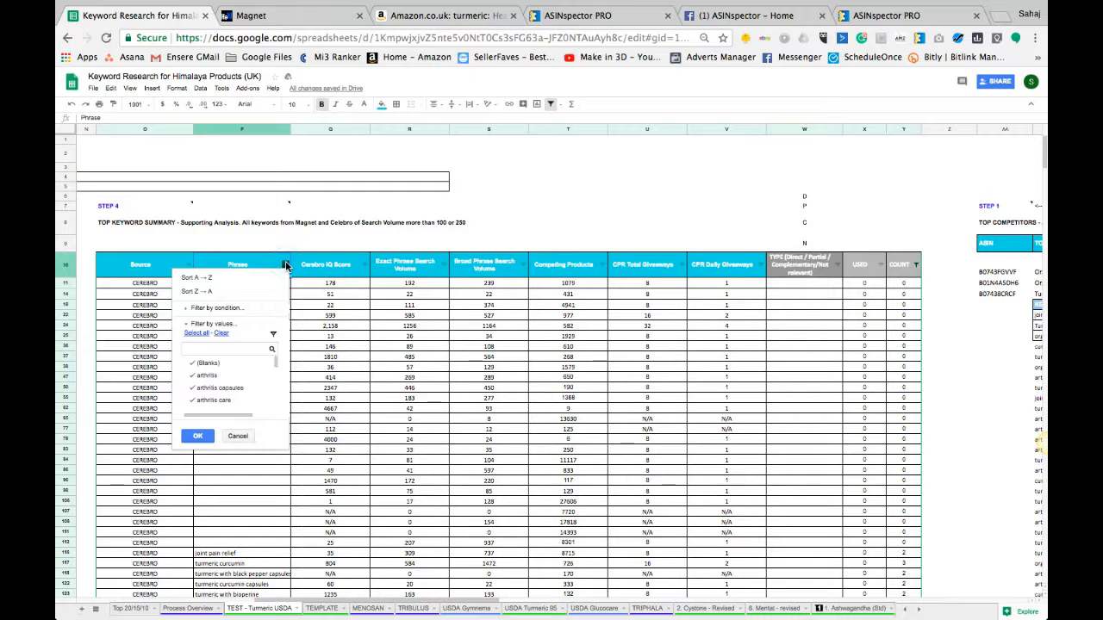
pyautogui.click(859, 320)
pyautogui.click(916, 264)
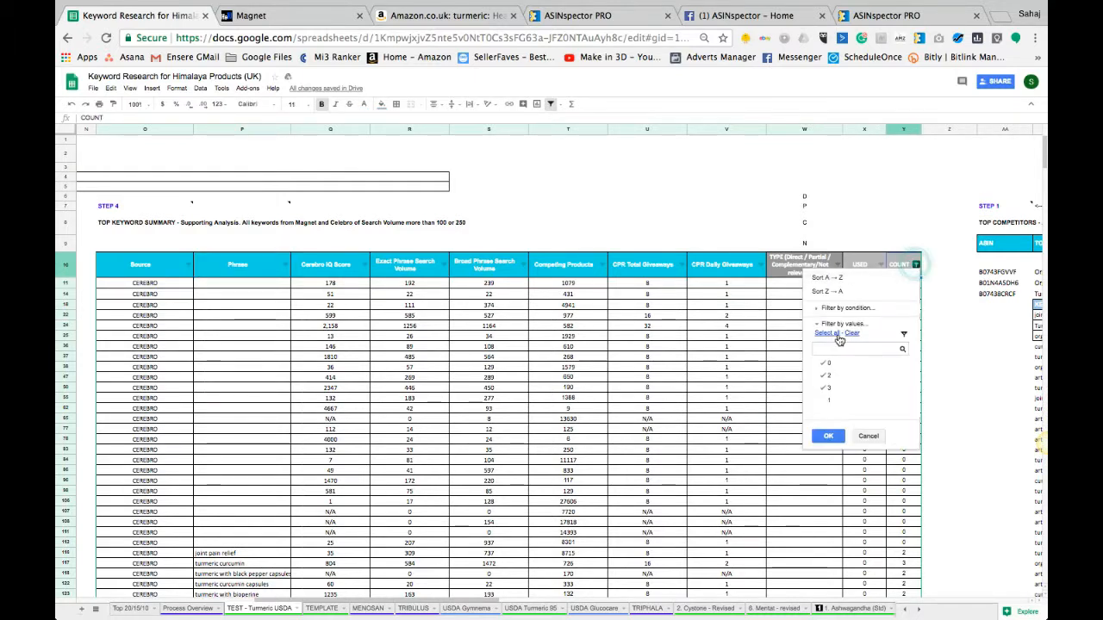
pyautogui.click(834, 404)
pyautogui.click(828, 436)
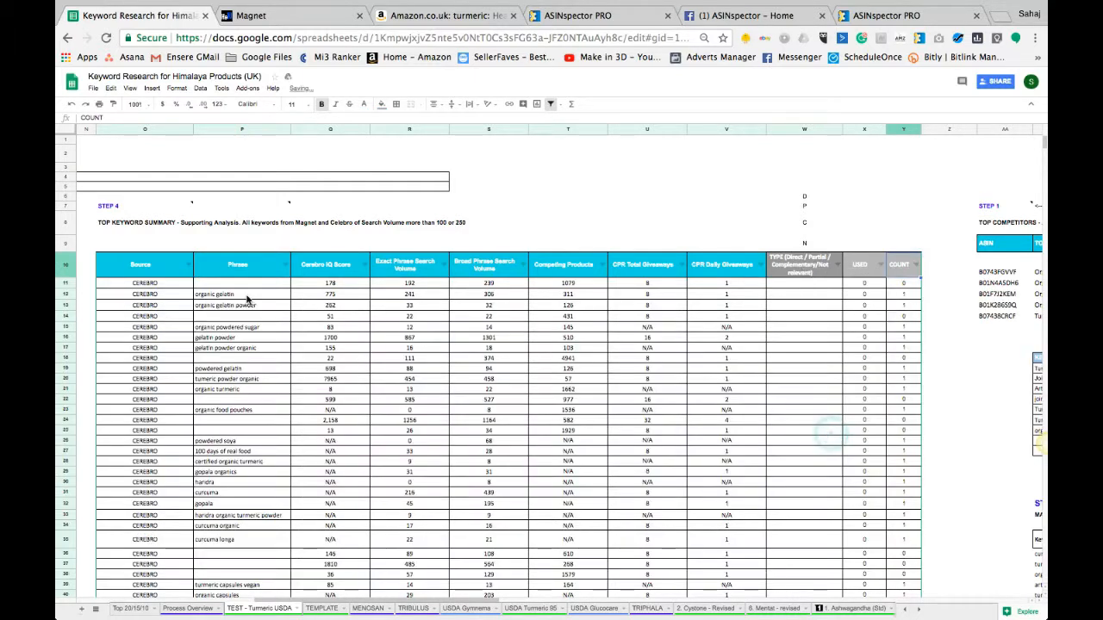
pyautogui.click(286, 265)
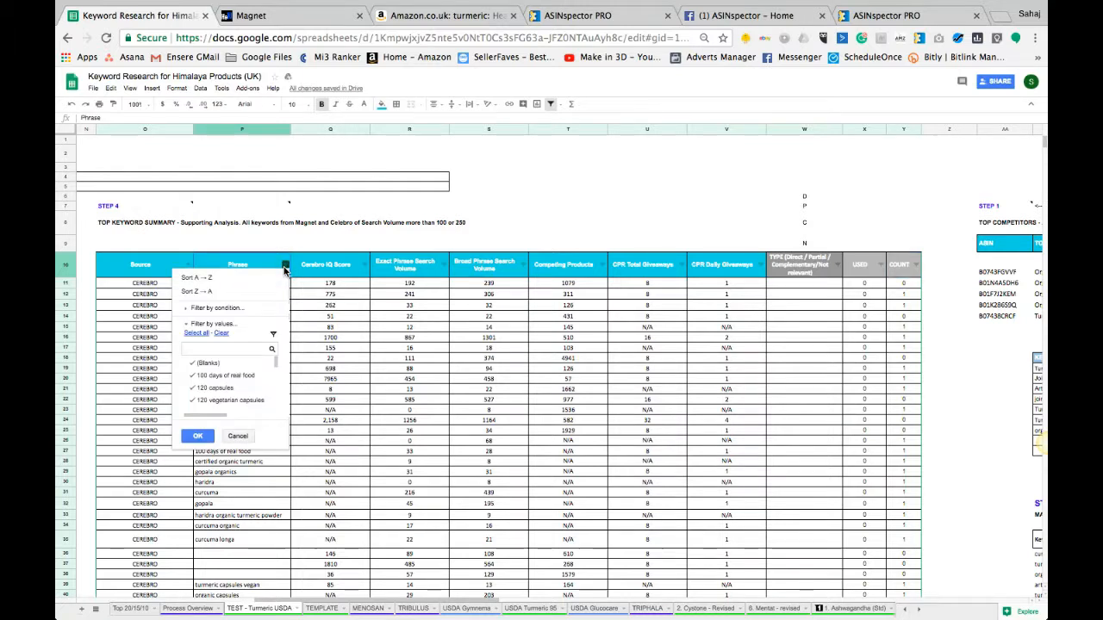
pyautogui.click(241, 436)
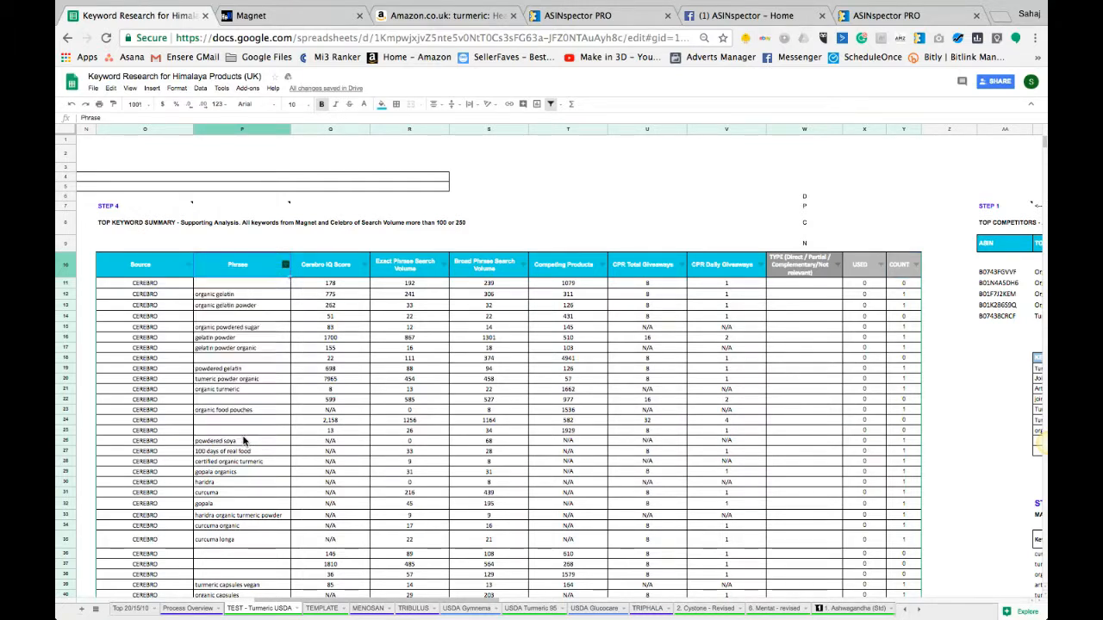
pyautogui.click(285, 264)
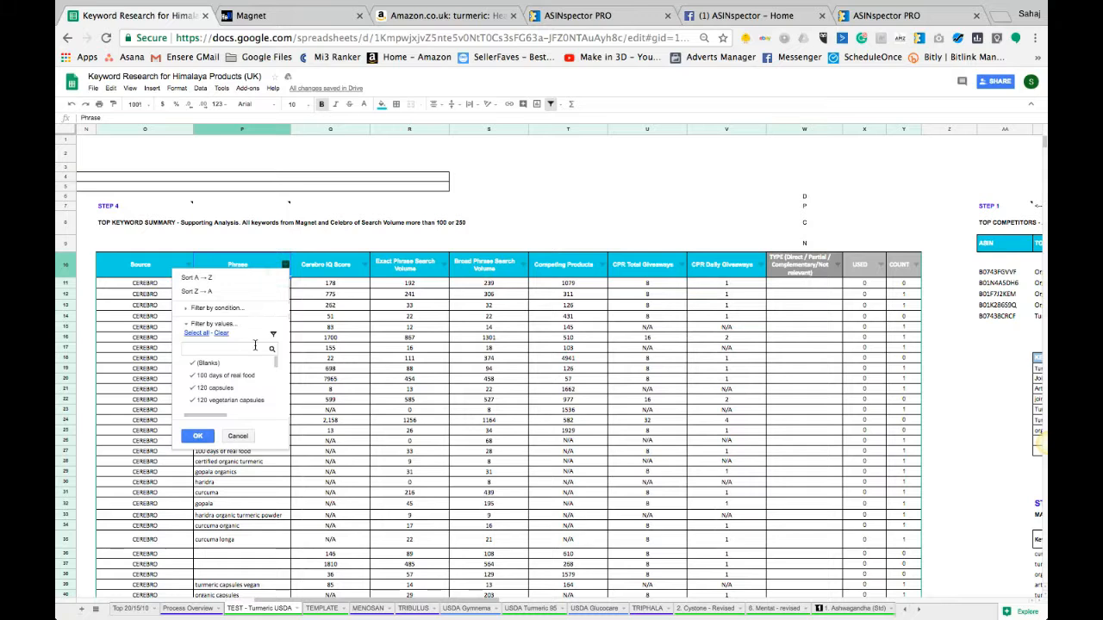
pyautogui.click(303, 452)
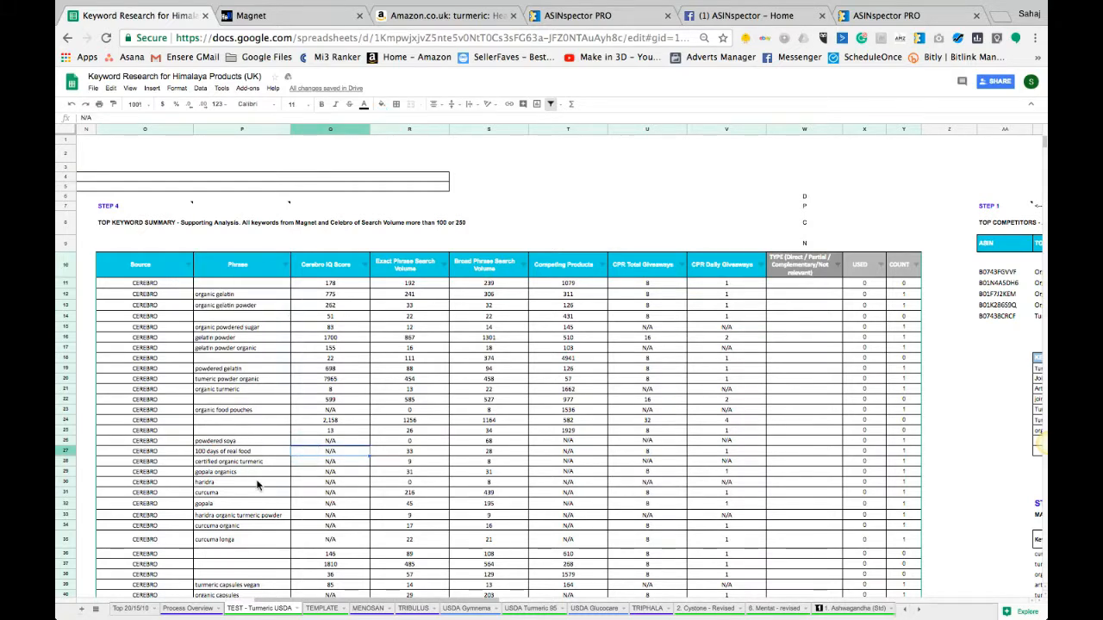
pyautogui.scroll(-2, 256, 485)
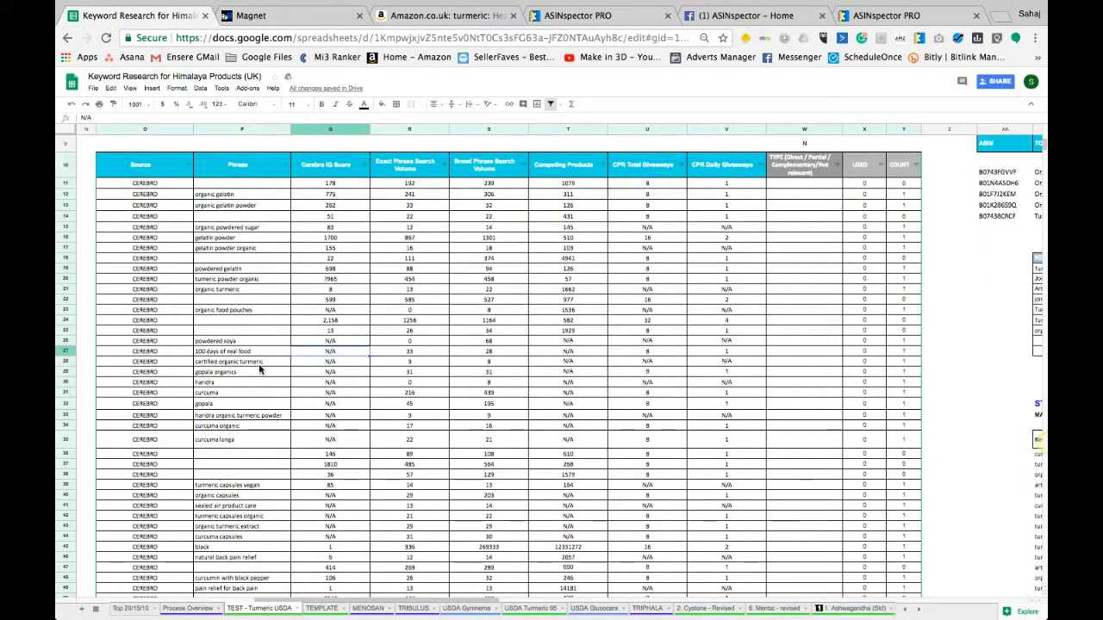
pyautogui.scroll(2, 255, 552)
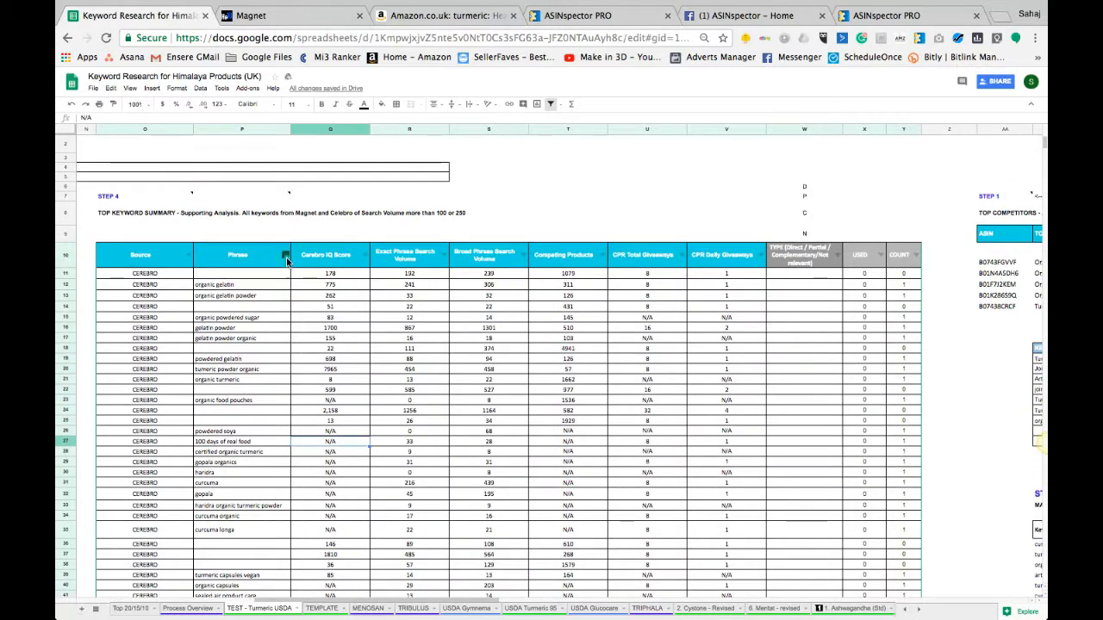
# Filter the Phrase column by the condition Text contains "dog".
pyautogui.click(285, 256)
pyautogui.click(226, 337)
pyautogui.write('do')
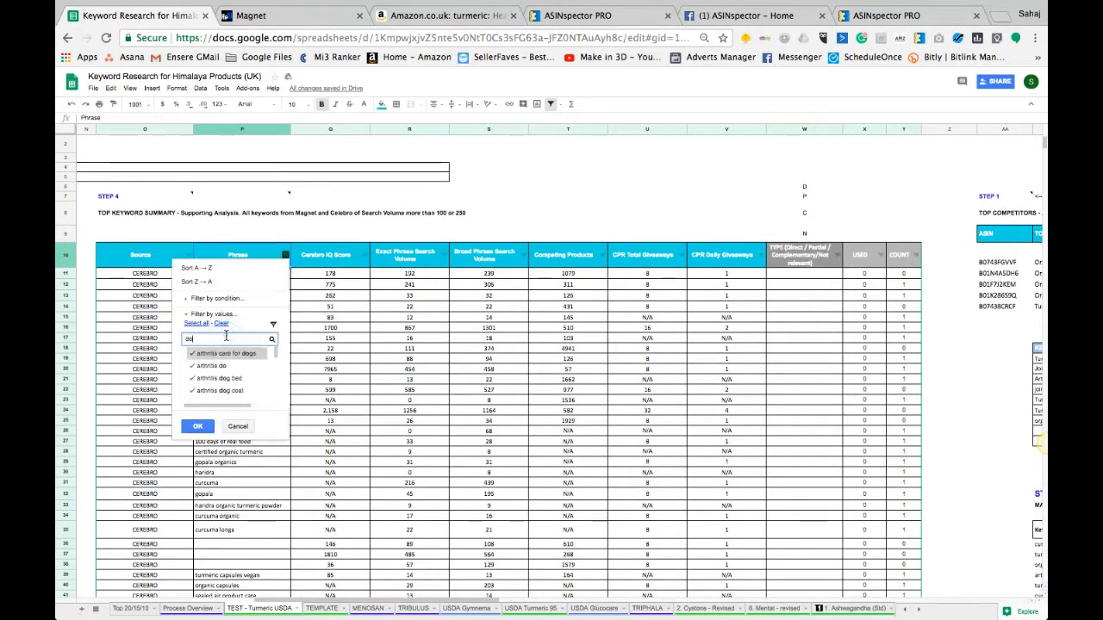
pyautogui.write('g')
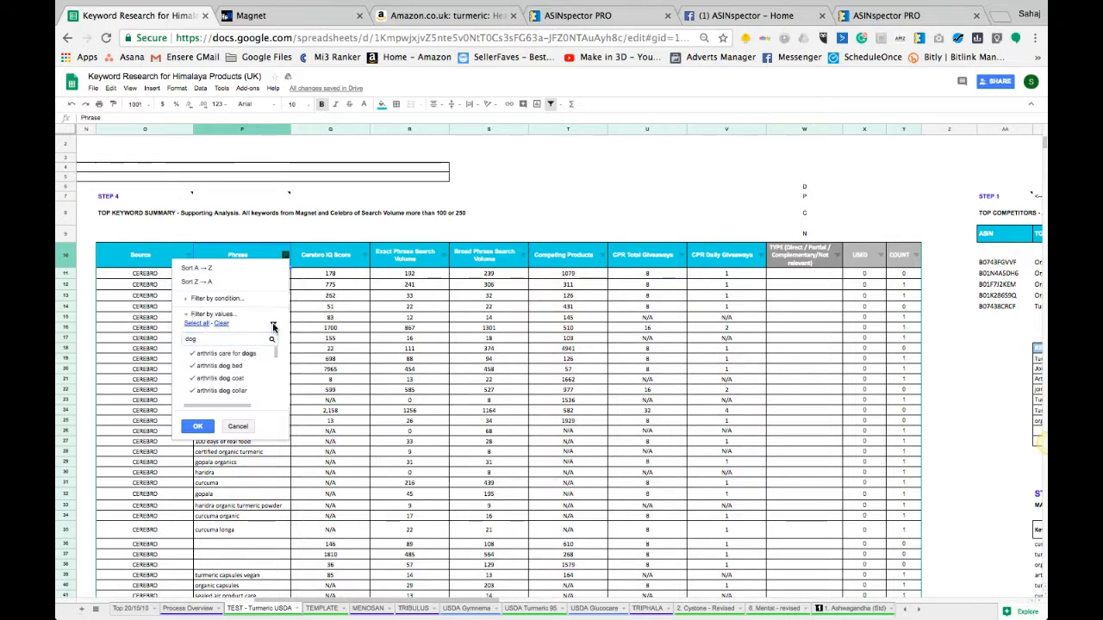
pyautogui.click(205, 315)
pyautogui.click(202, 316)
pyautogui.click(205, 300)
pyautogui.click(210, 318)
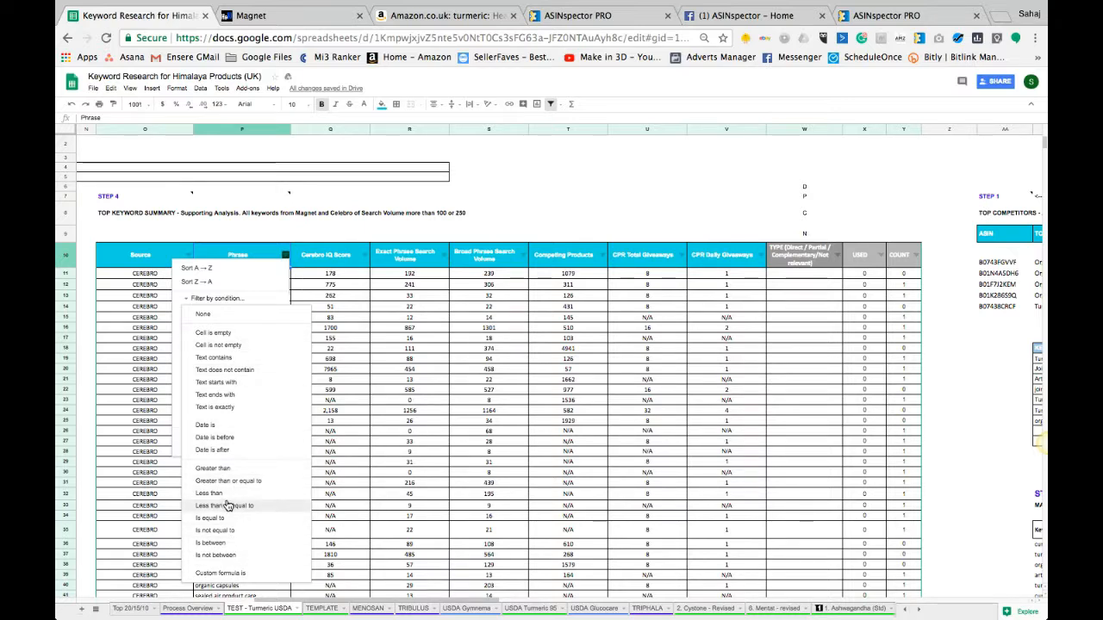
pyautogui.click(220, 358)
pyautogui.click(218, 330)
pyautogui.write('dog')
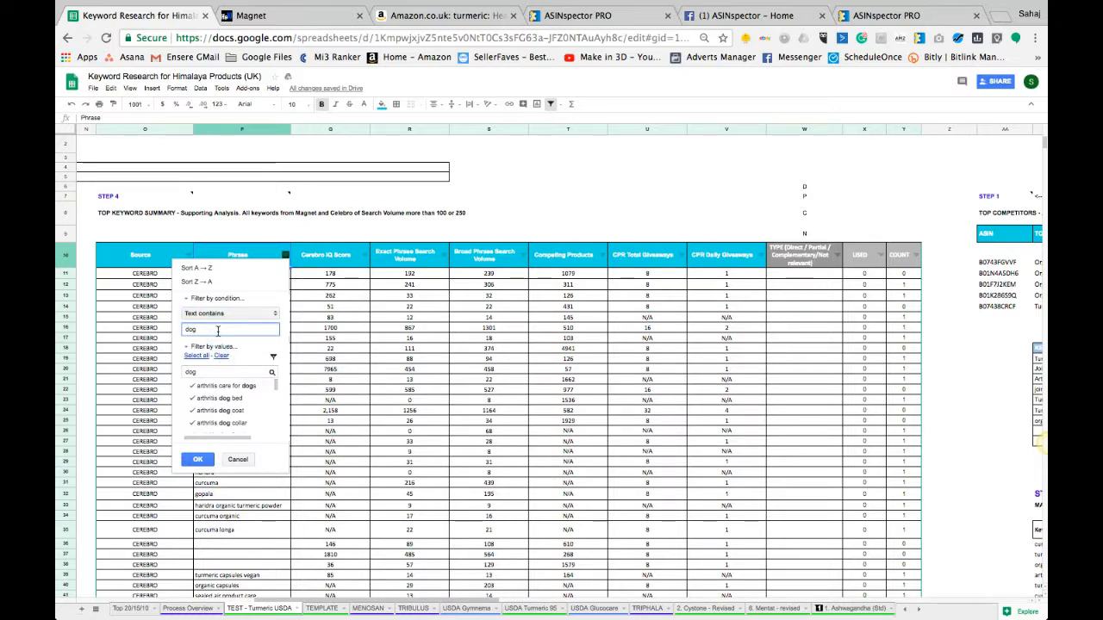
pyautogui.click(197, 459)
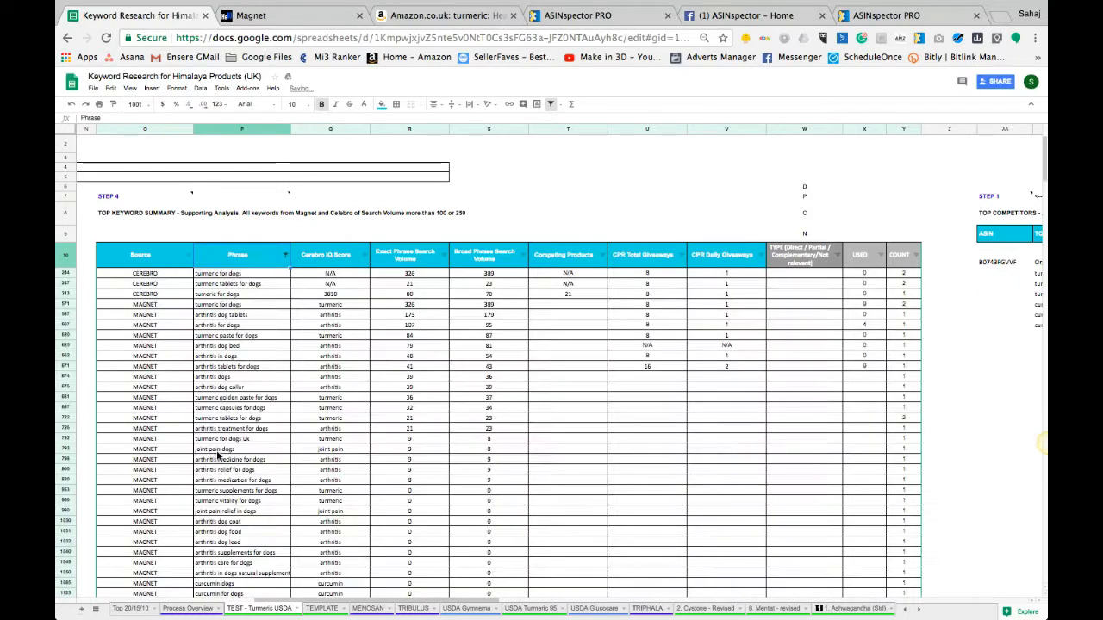
# Examine the dog-related Cerebro and Magnet phrases in the filtered table, down to the last Magnet row.
pyautogui.click(242, 274)
pyautogui.press('Down')
pyautogui.press('Down')
pyautogui.press('Down')
pyautogui.press('Down')
pyautogui.press('Down')
pyautogui.press('Down')
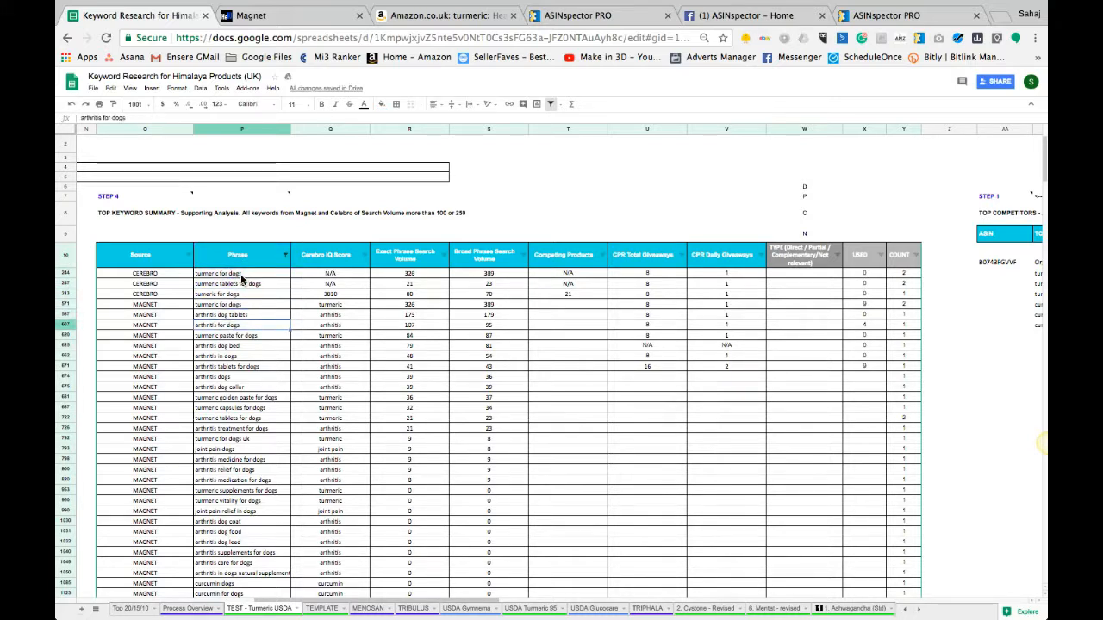
pyautogui.press('Down')
pyautogui.press('Left')
pyautogui.keyDown('shift'); pyautogui.click(157, 532); pyautogui.keyUp('shift')
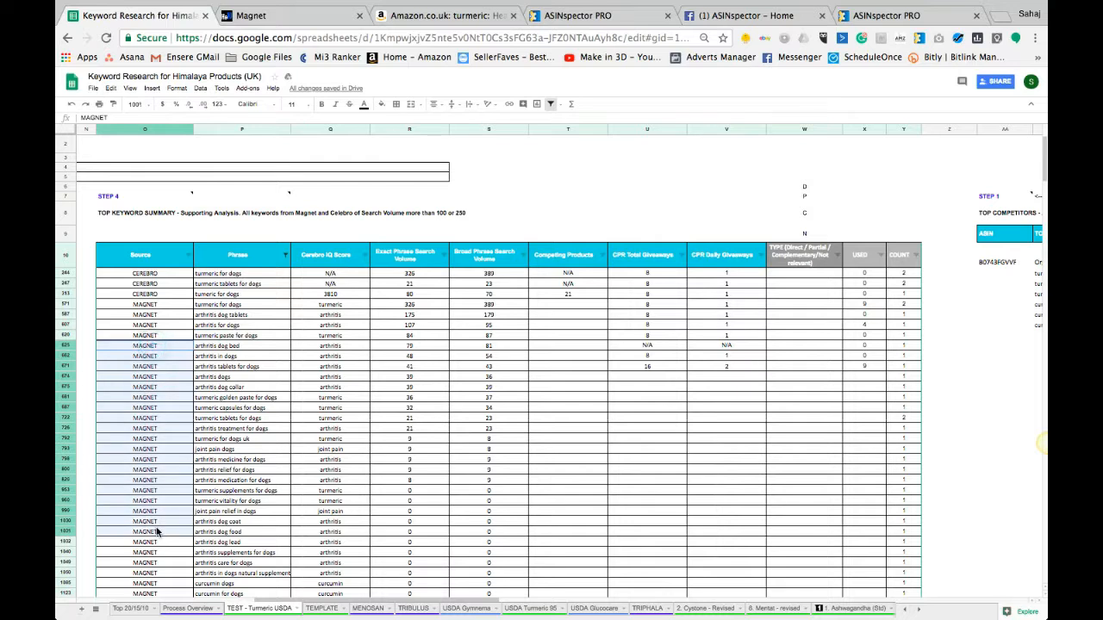
pyautogui.scroll(-2, 157, 531)
pyautogui.scroll(1, 156, 528)
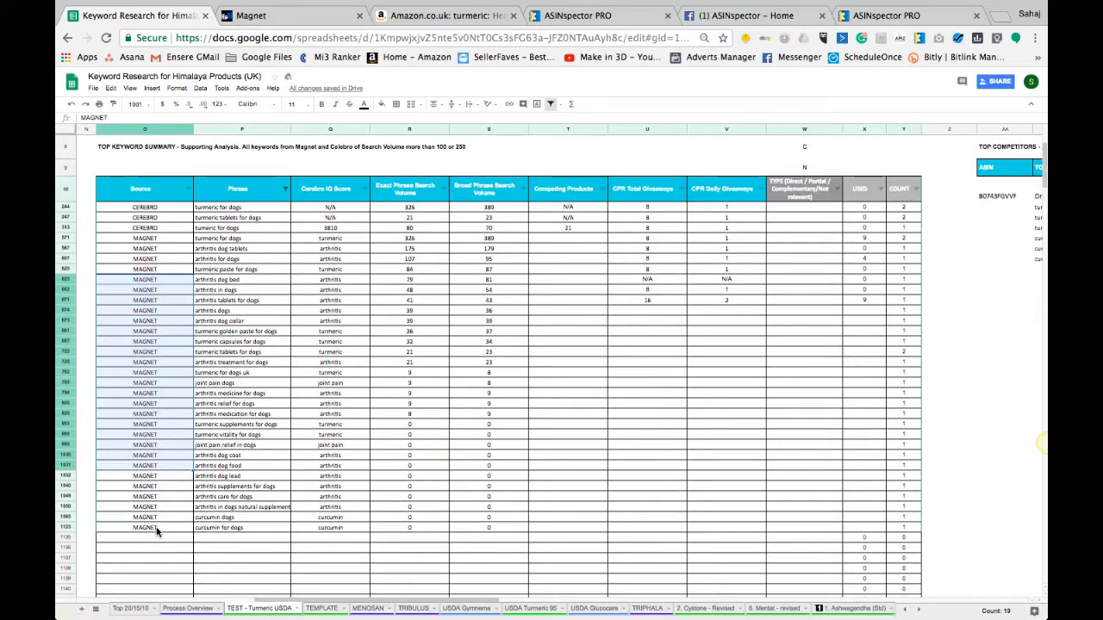
# Examine the TYPE column heading and the COUNT values beside the dog-related phrases.
pyautogui.click(795, 208)
pyautogui.click(798, 196)
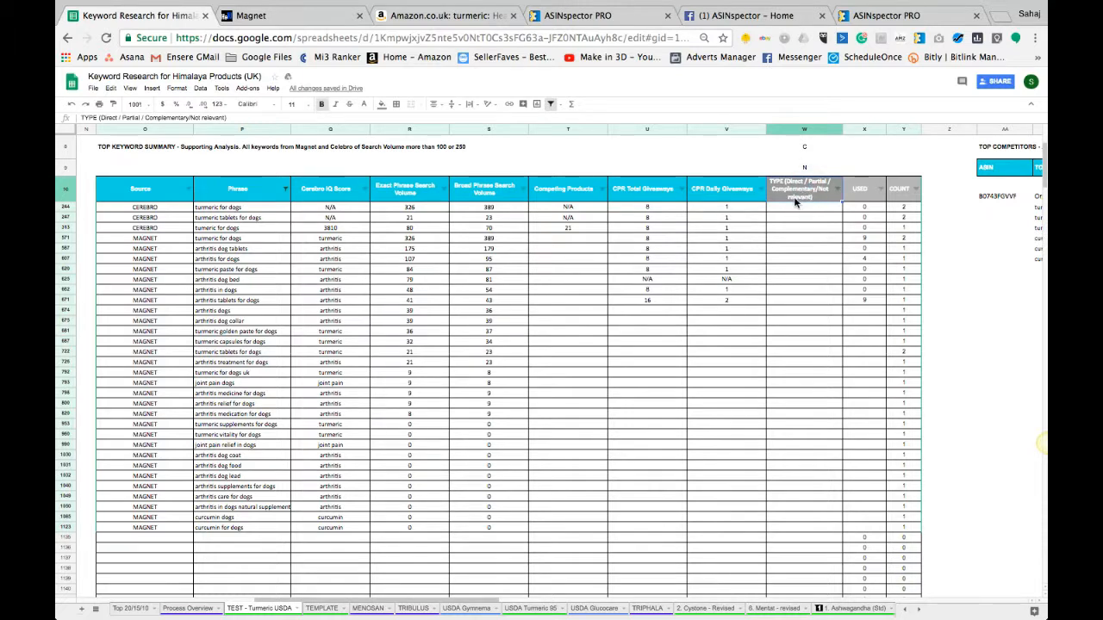
pyautogui.moveTo(903, 208); pyautogui.dragTo(909, 529)
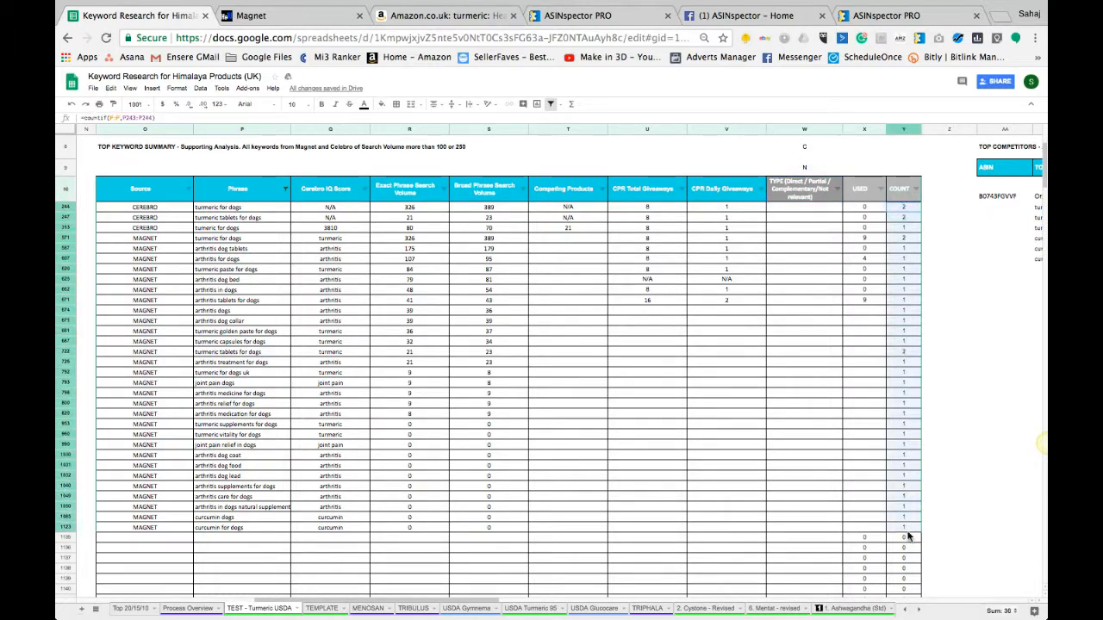
pyautogui.click(901, 217)
pyautogui.click(906, 207)
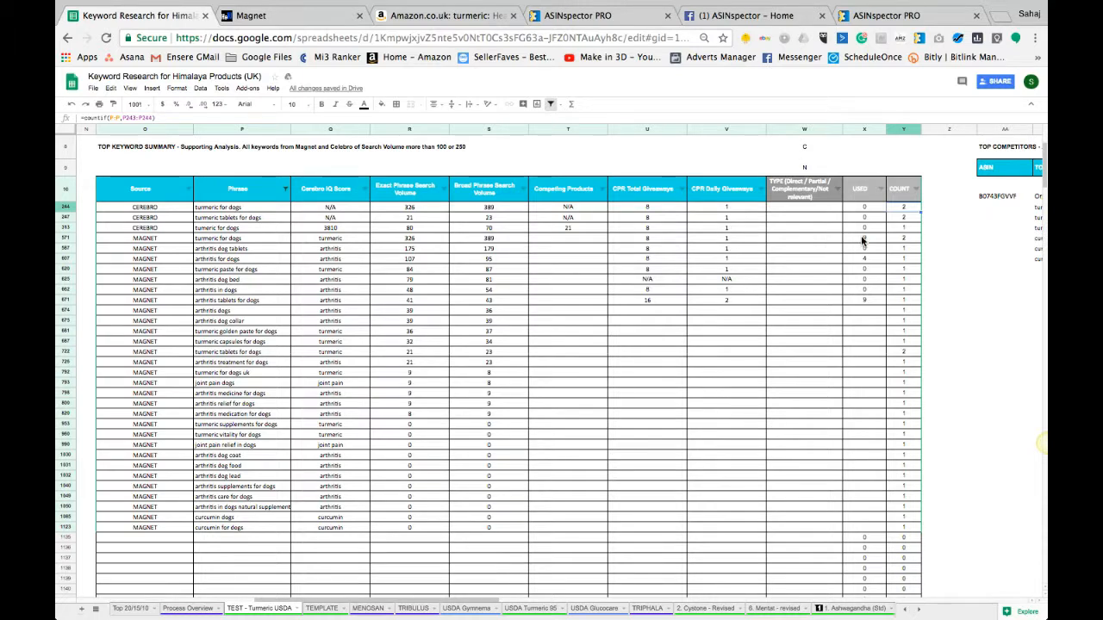
pyautogui.click(797, 209)
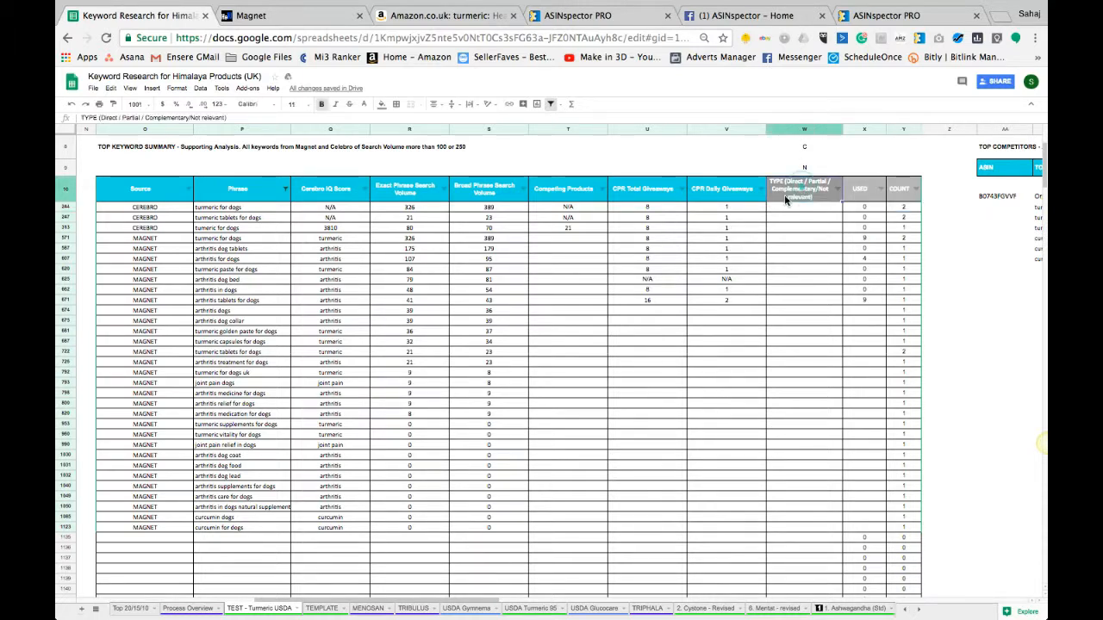
pyautogui.moveTo(905, 211); pyautogui.dragTo(908, 375)
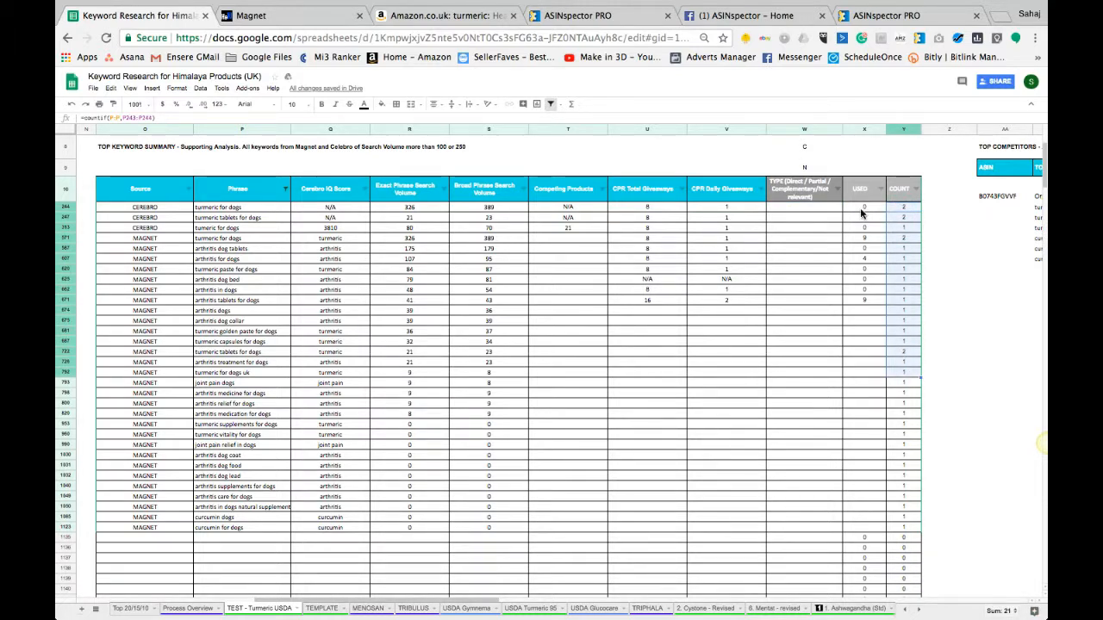
pyautogui.click(793, 194)
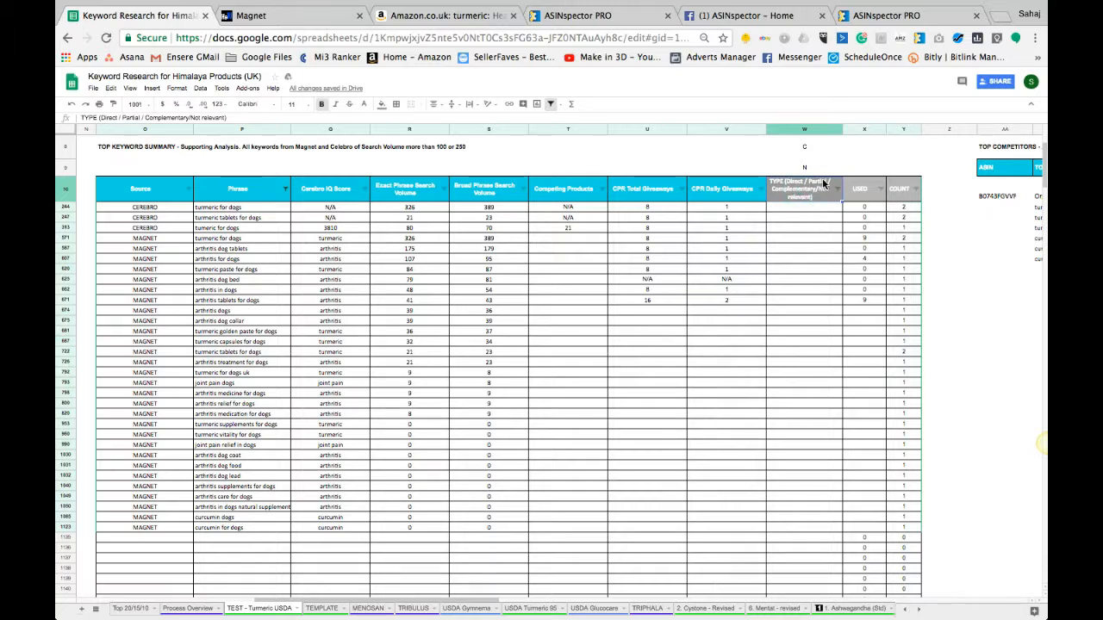
pyautogui.press('Down')
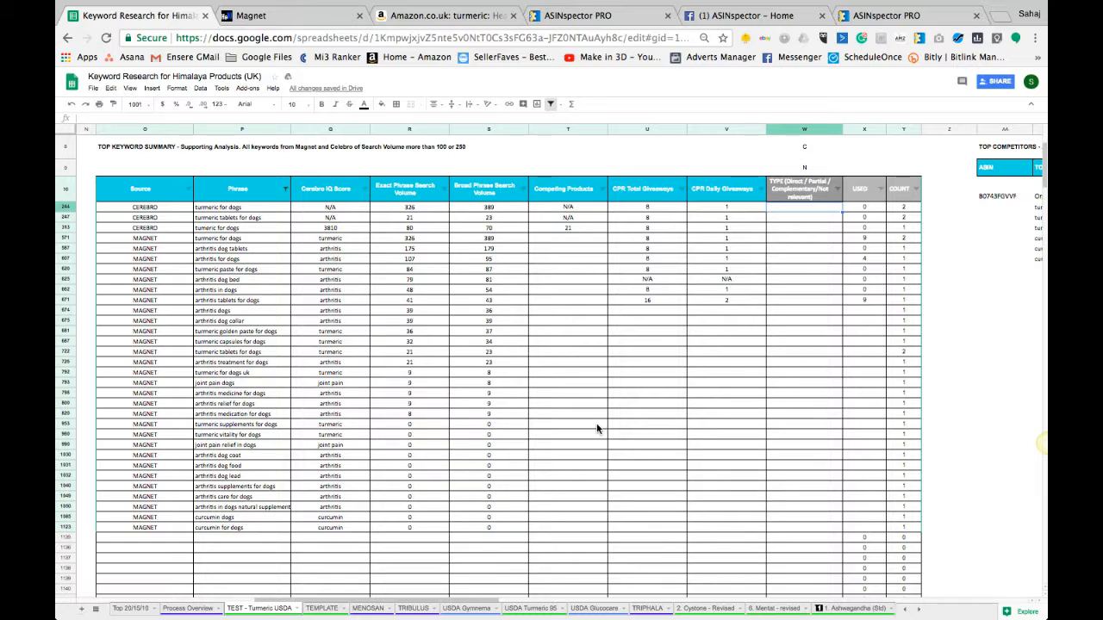
# Mark every dog-related phrase as not relevant by entering N in the TYPE column from turmeric for dogs through curcumin for dogs.
pyautogui.click(784, 209)
pyautogui.click(778, 194)
pyautogui.click(782, 219)
pyautogui.click(808, 207)
pyautogui.write('N')
pyautogui.press('Return')
pyautogui.press('Up')
pyautogui.press('super+c')
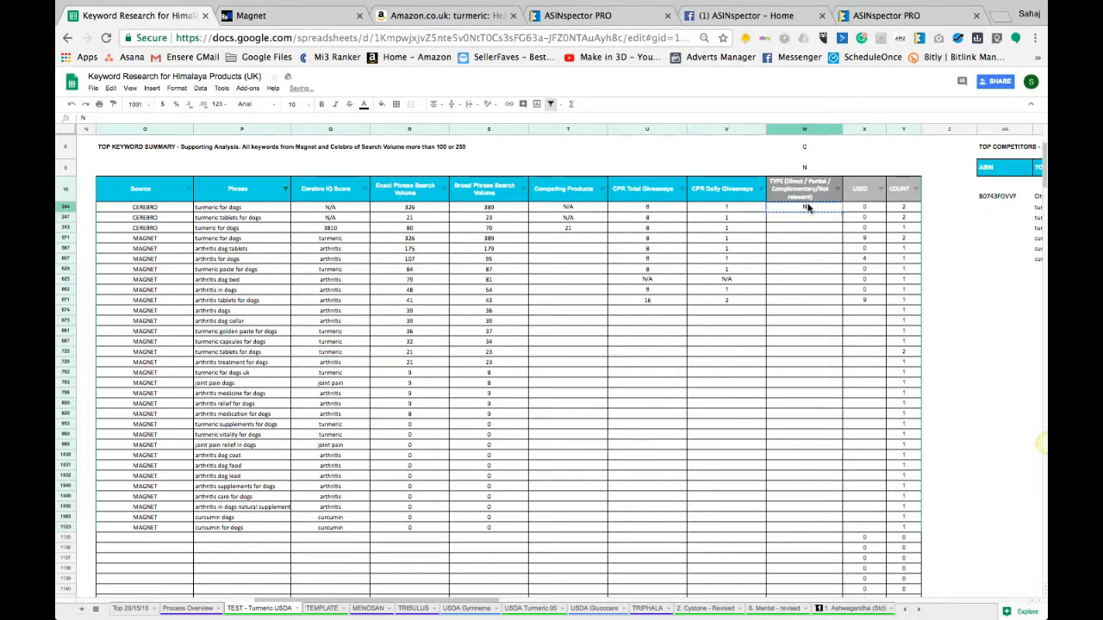
pyautogui.keyDown('shift'); pyautogui.click(816, 523); pyautogui.keyUp('shift')
pyautogui.press('super+v')
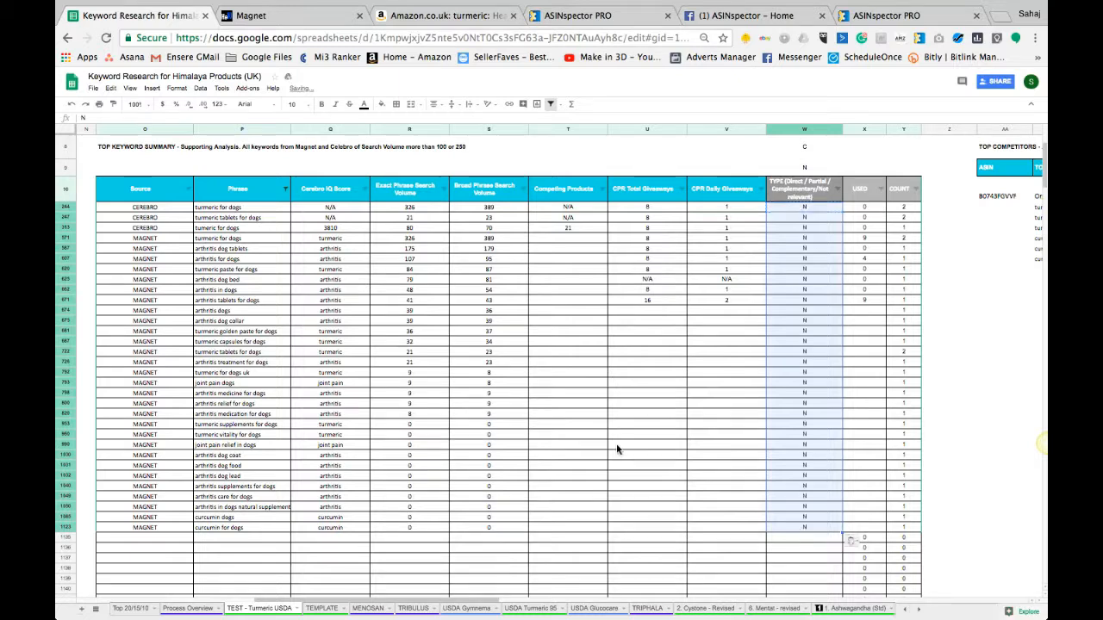
# Remove the "dog" text from the Phrase column's filter condition so the full keyword list is shown.
pyautogui.click(284, 189)
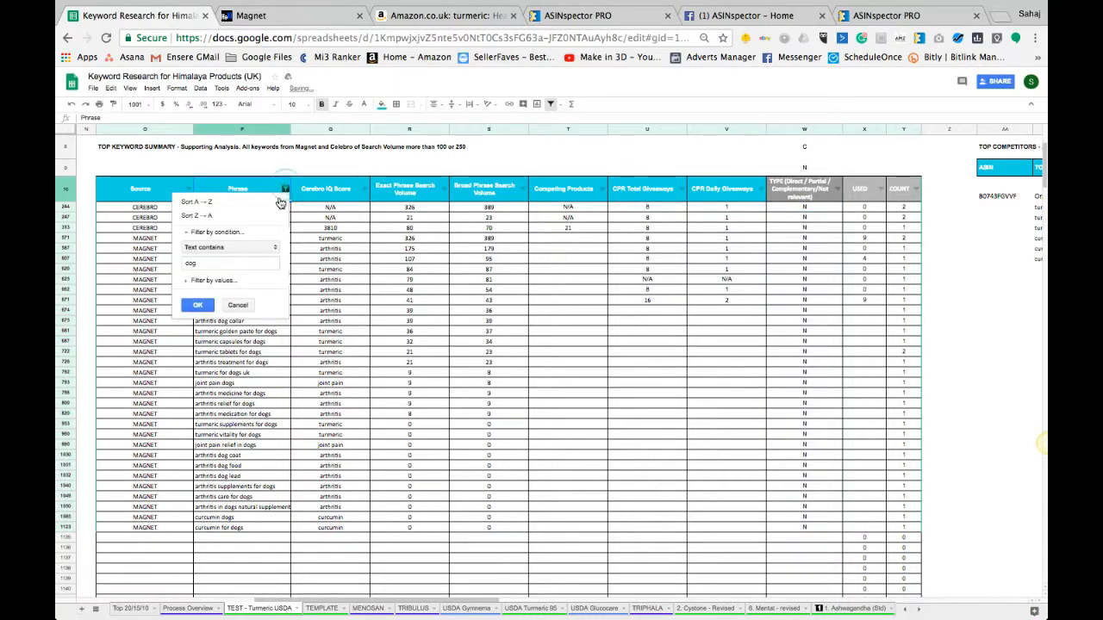
pyautogui.click(220, 263)
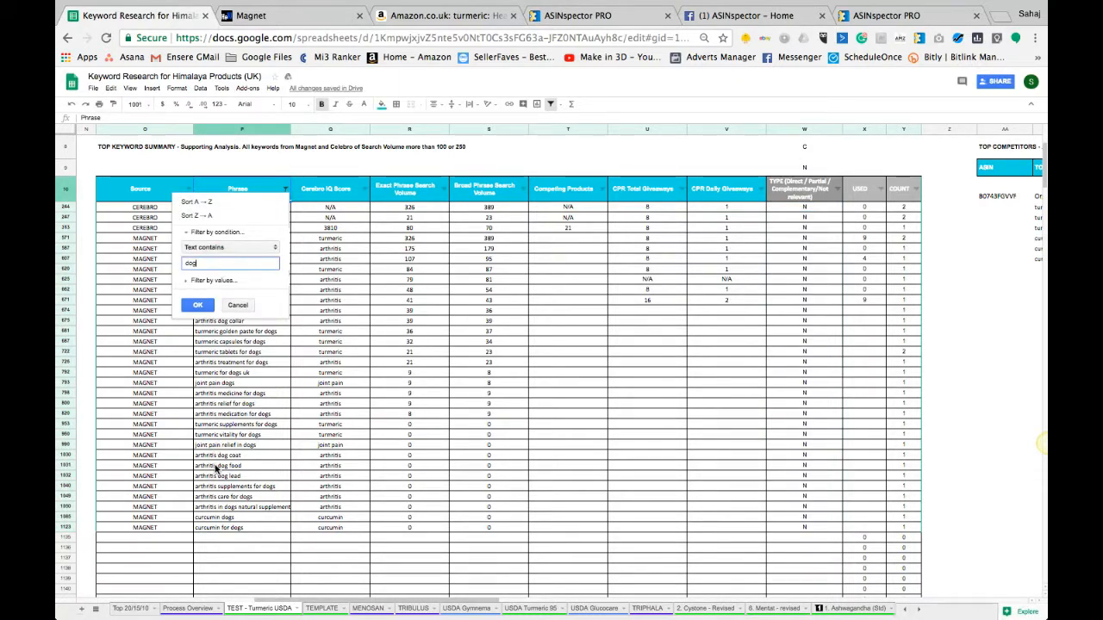
pyautogui.click(276, 405)
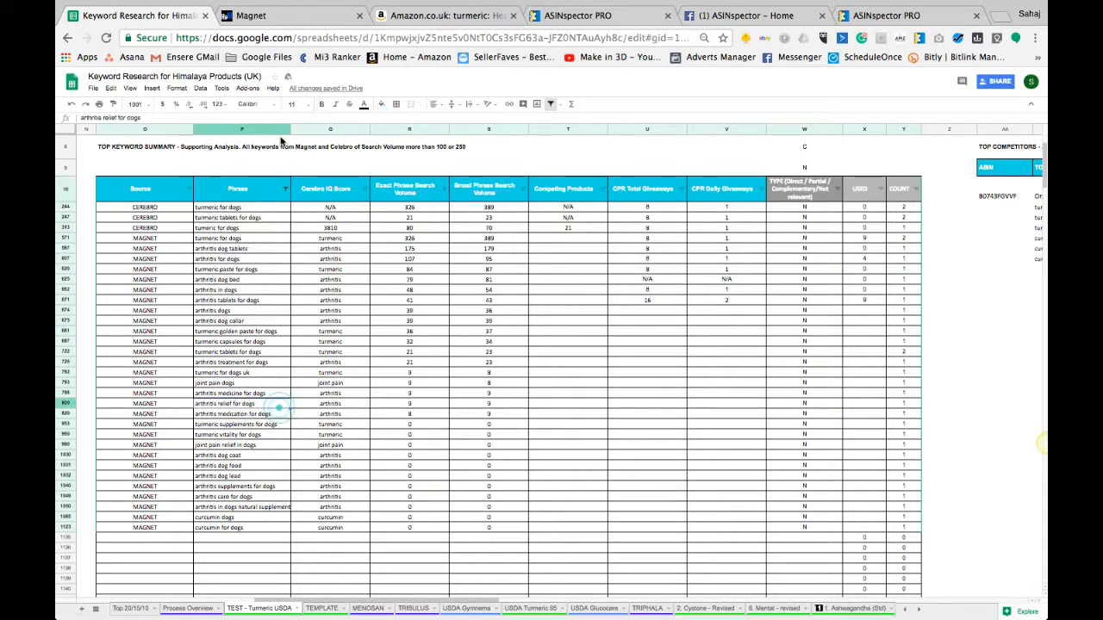
pyautogui.click(285, 189)
pyautogui.doubleClick(193, 264)
pyautogui.press('BackSpace')
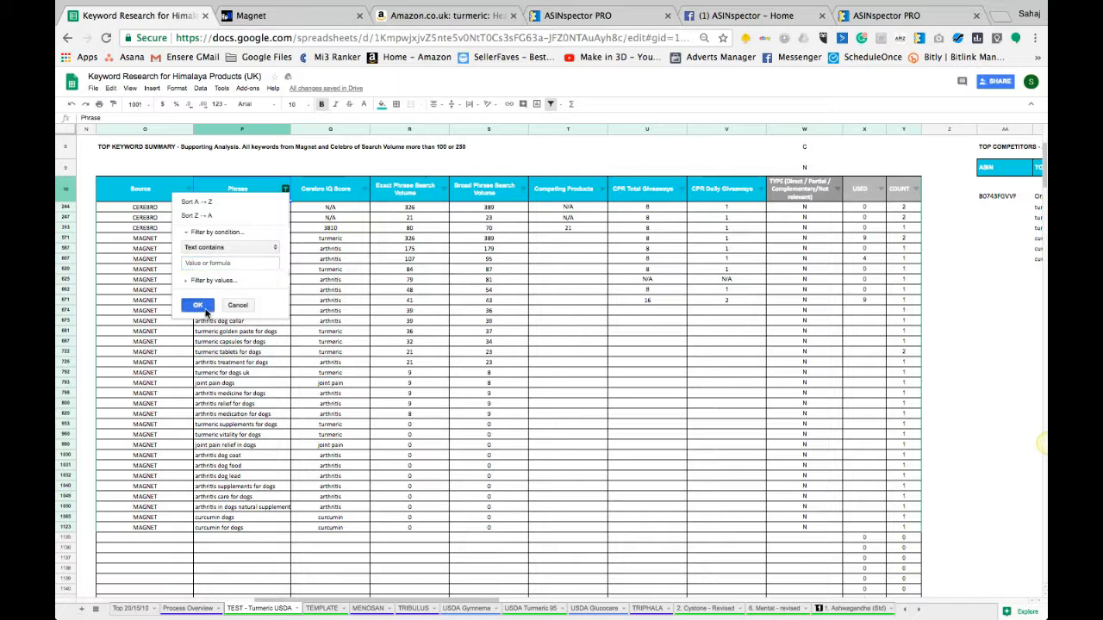
pyautogui.click(197, 305)
# Look through the unfiltered Cerebro phrases for further irrelevant keywords and return to the table's header row.
pyautogui.click(249, 303)
pyautogui.scroll(-5, 250, 303)
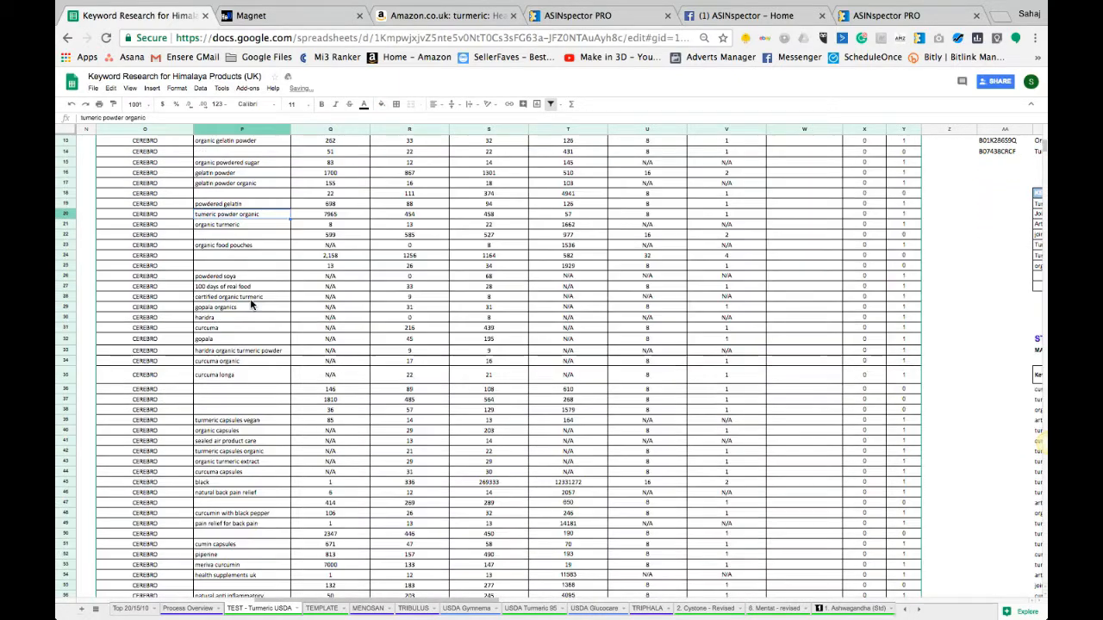
pyautogui.scroll(-2, 250, 304)
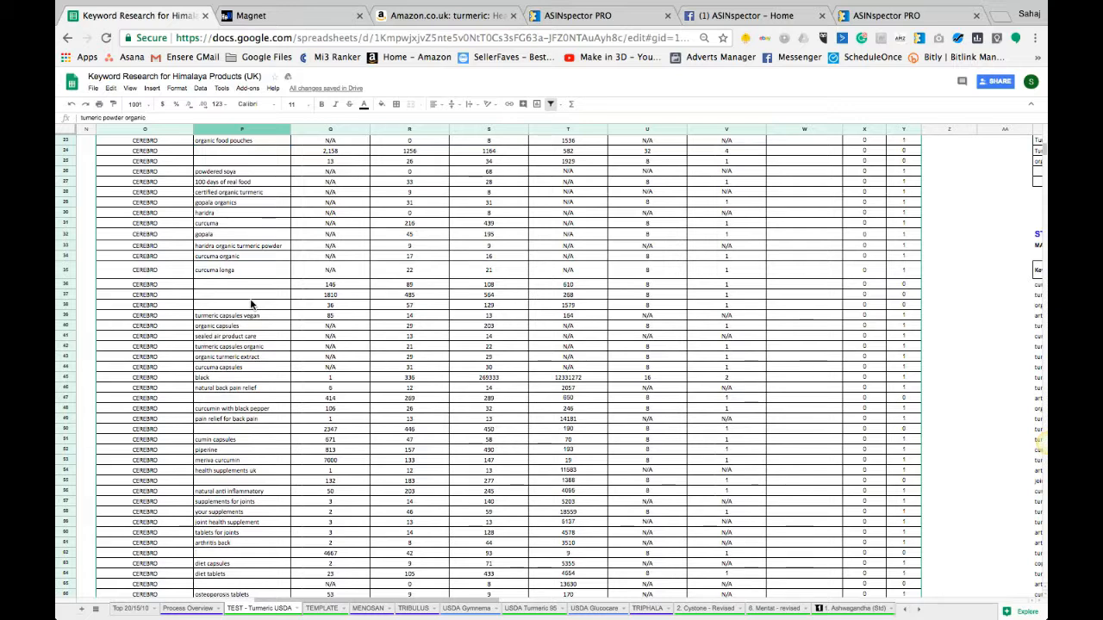
pyautogui.scroll(-3, 251, 303)
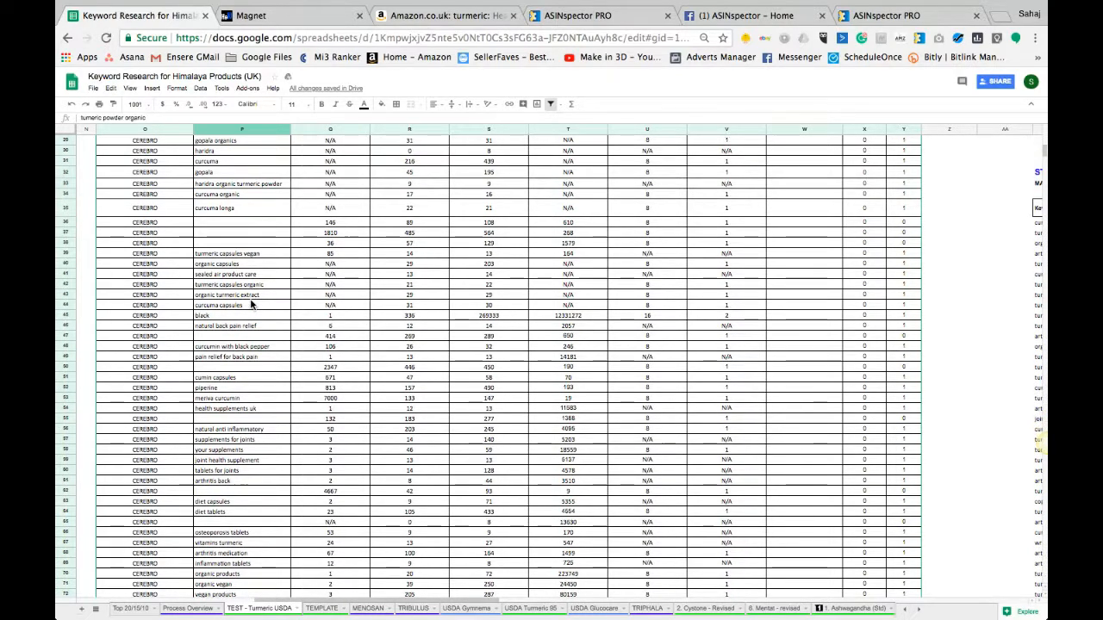
pyautogui.scroll(-3, 251, 304)
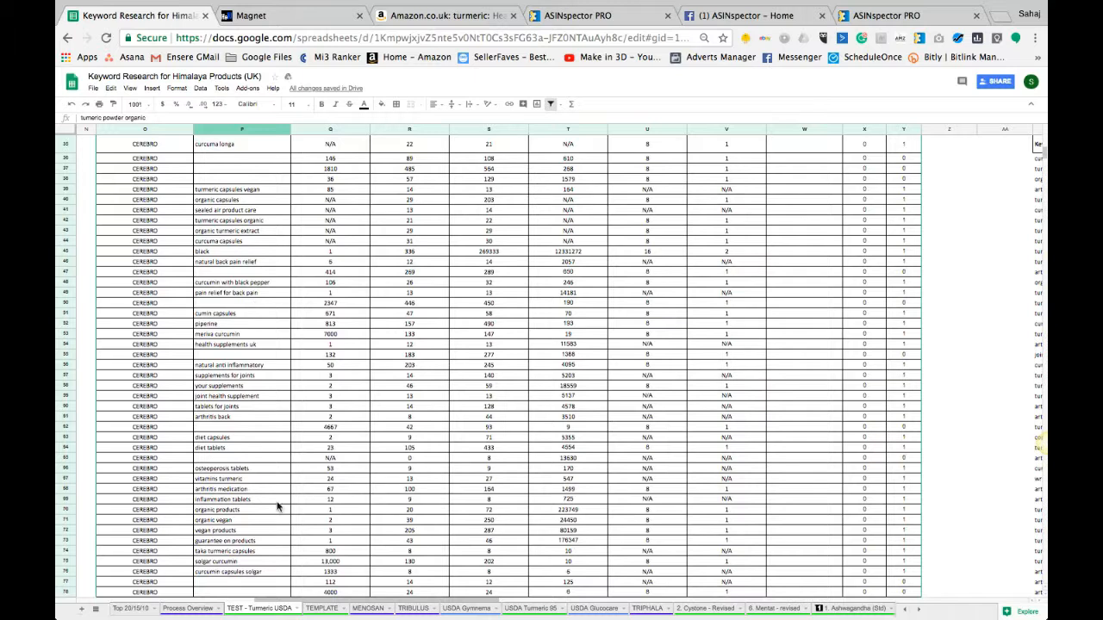
pyautogui.scroll(-2, 267, 481)
pyautogui.scroll(8, 267, 481)
pyautogui.scroll(7, 267, 481)
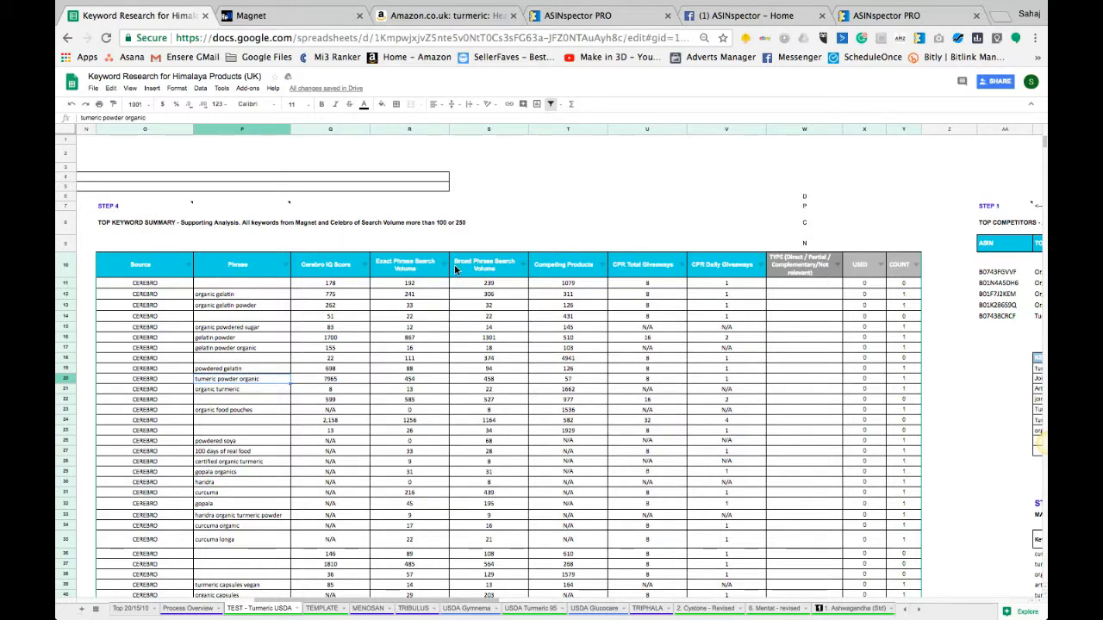
# Sort the Step 4 keyword table by Exact Phrase Search Volume from highest to lowest.
pyautogui.moveTo(157, 283); pyautogui.dragTo(559, 483)
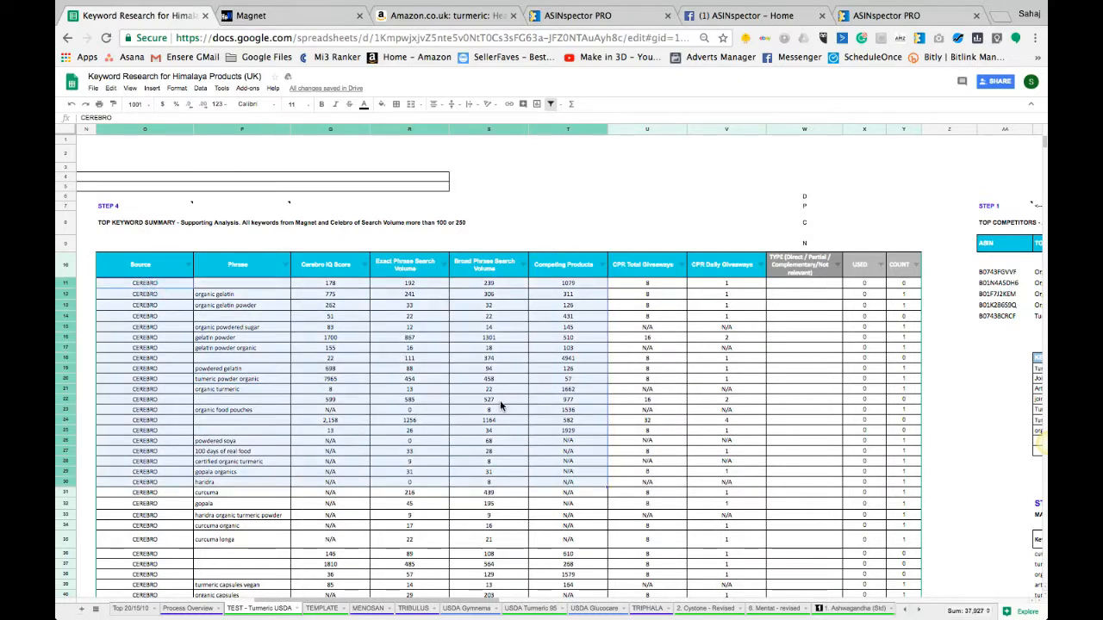
pyautogui.click(438, 267)
pyautogui.click(444, 263)
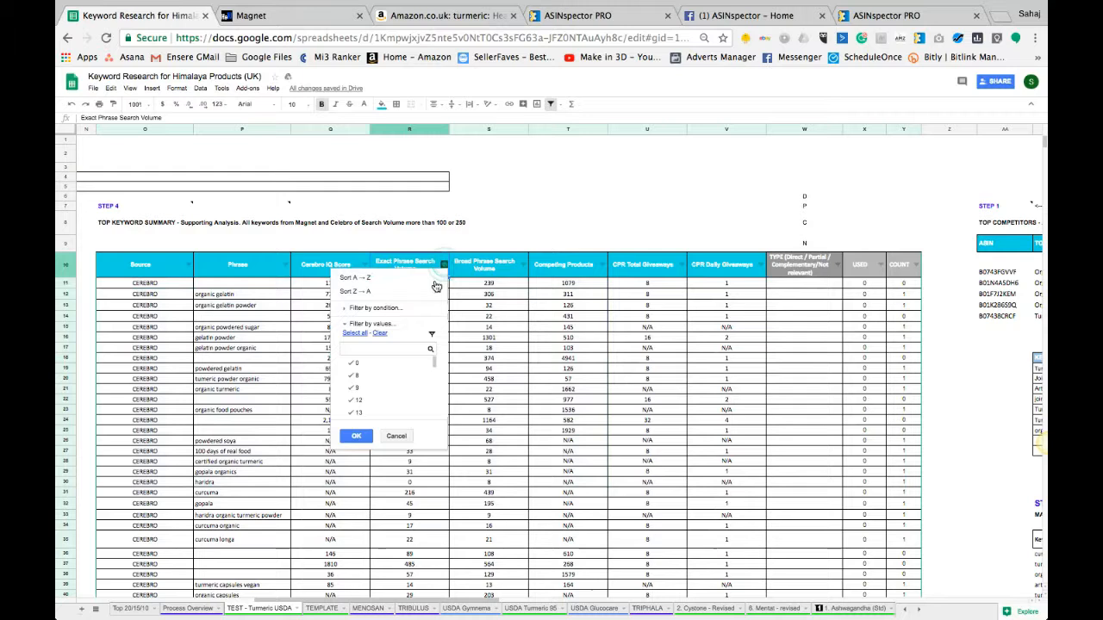
pyautogui.click(358, 291)
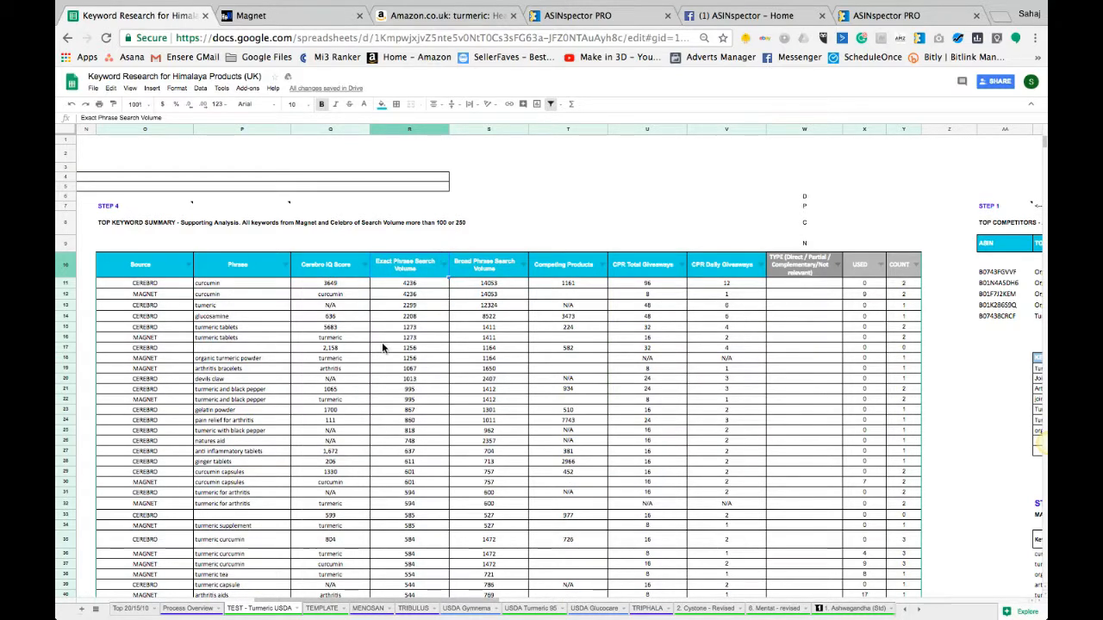
# Clear the duplicate Magnet entries for curcumin and turmeric tablets from the Phrase column.
pyautogui.click(222, 294)
pyautogui.click(157, 294)
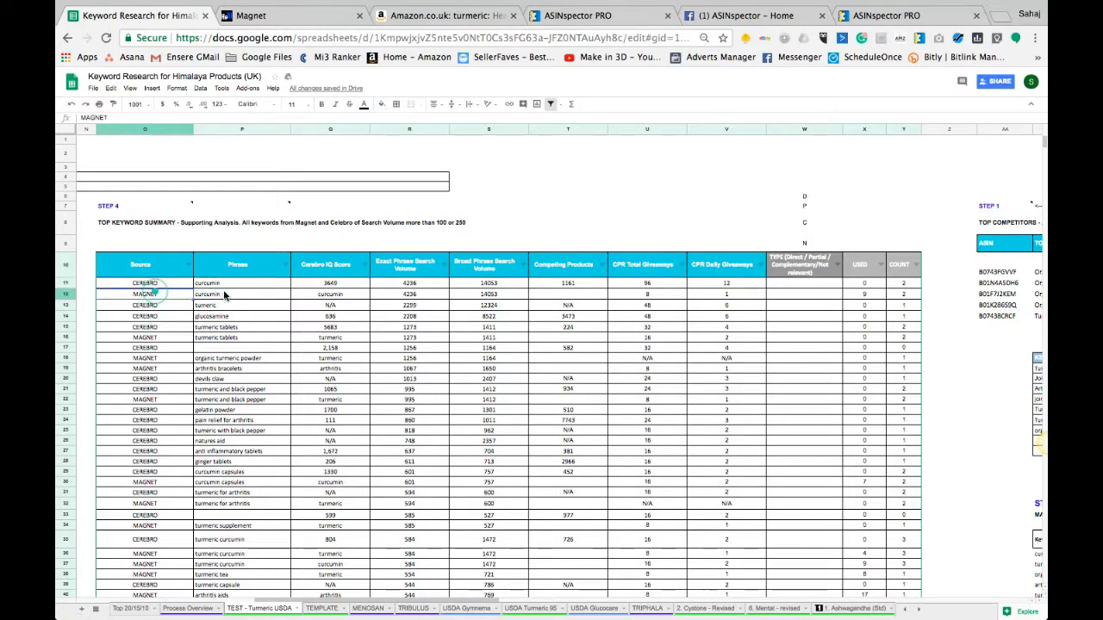
pyautogui.click(243, 296)
pyautogui.press('Delete')
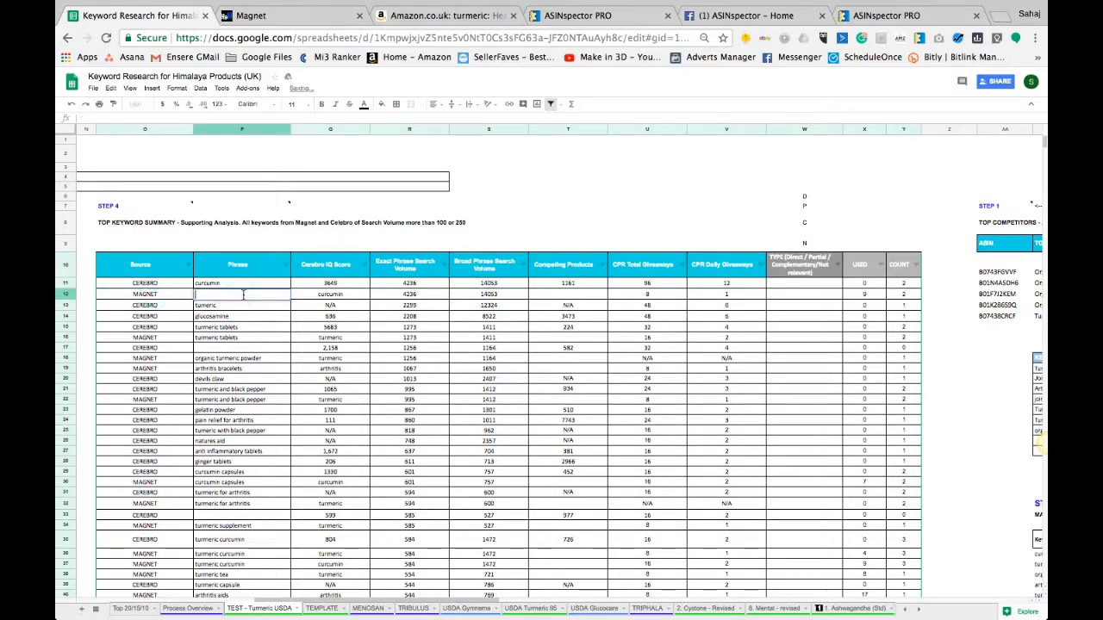
pyautogui.click(287, 350)
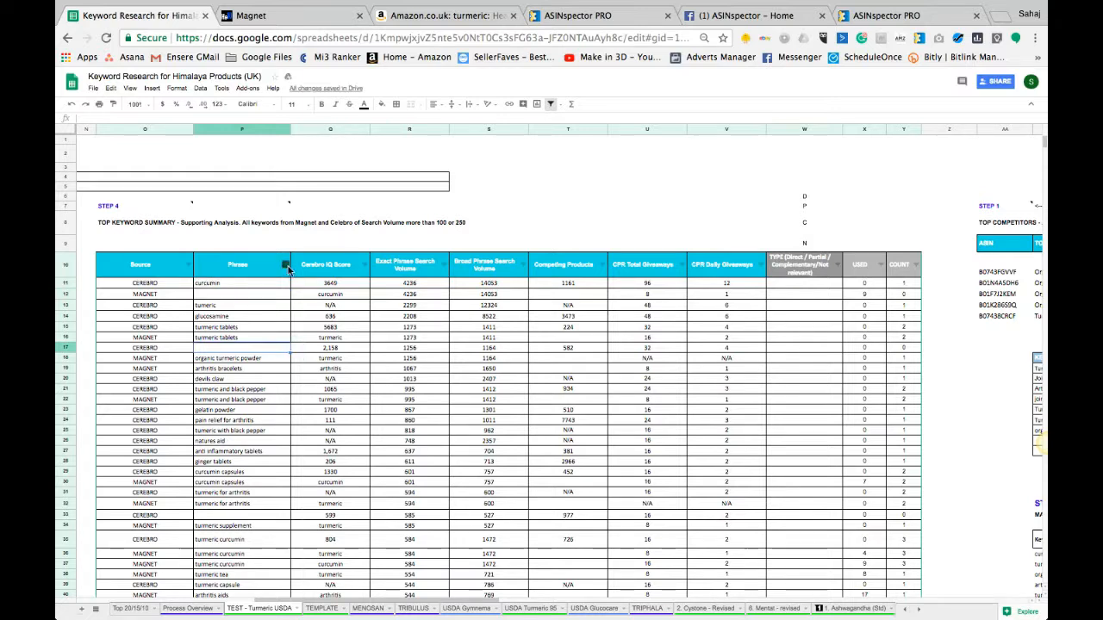
pyautogui.click(237, 340)
pyautogui.press('Delete')
pyautogui.press('Down')
# Sort the table by Phrase from Z to A and restore the descending sort by Exact Phrase Search Volume.
pyautogui.click(284, 265)
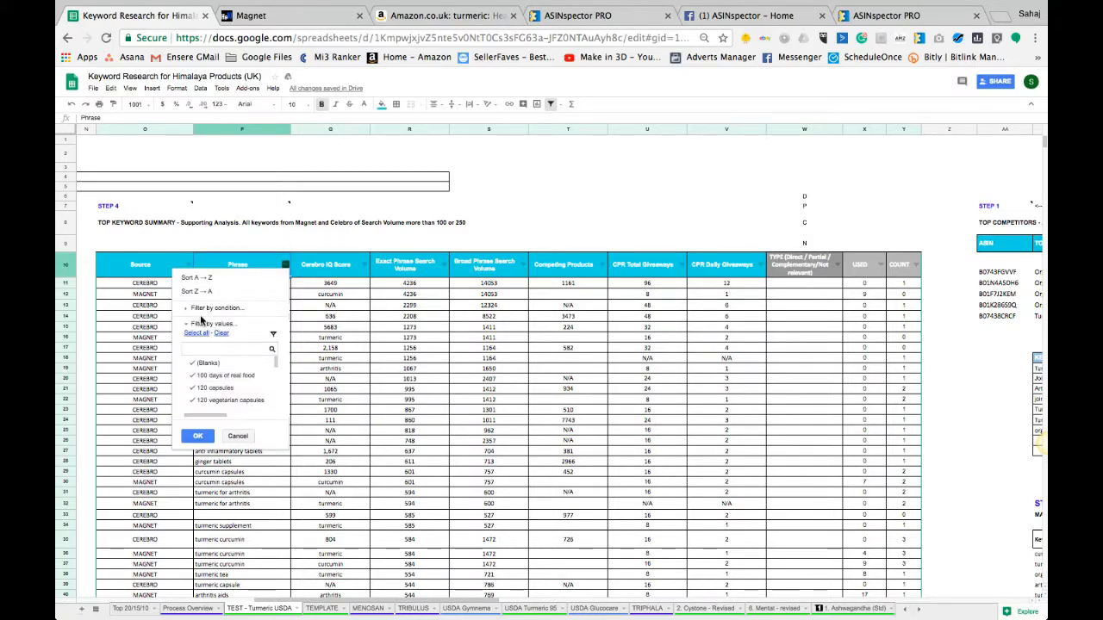
pyautogui.click(199, 333)
pyautogui.click(212, 295)
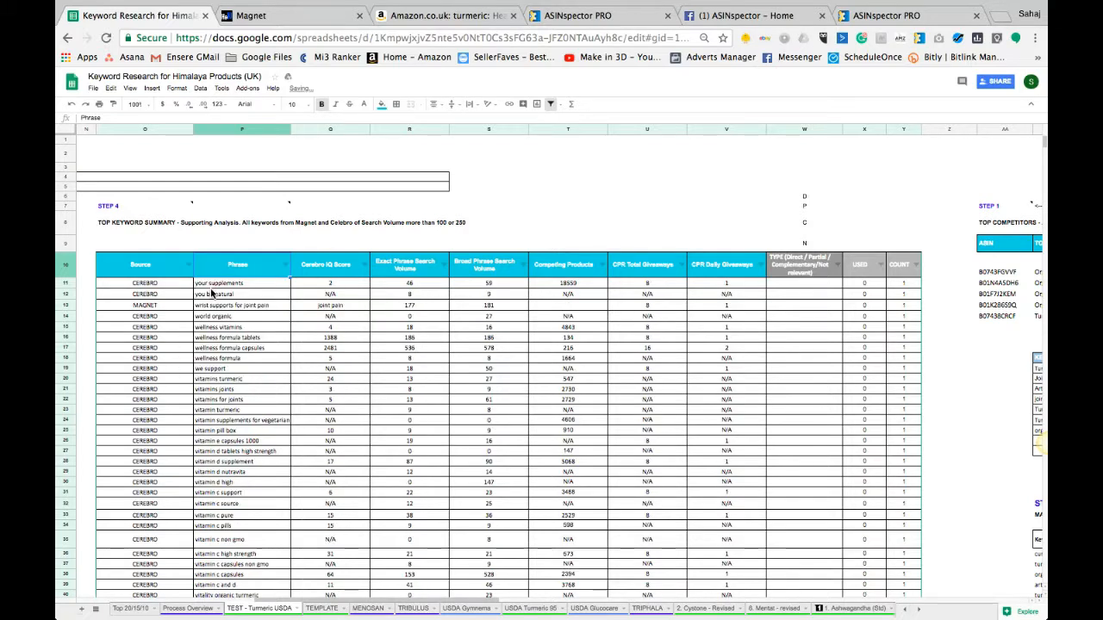
pyautogui.click(443, 265)
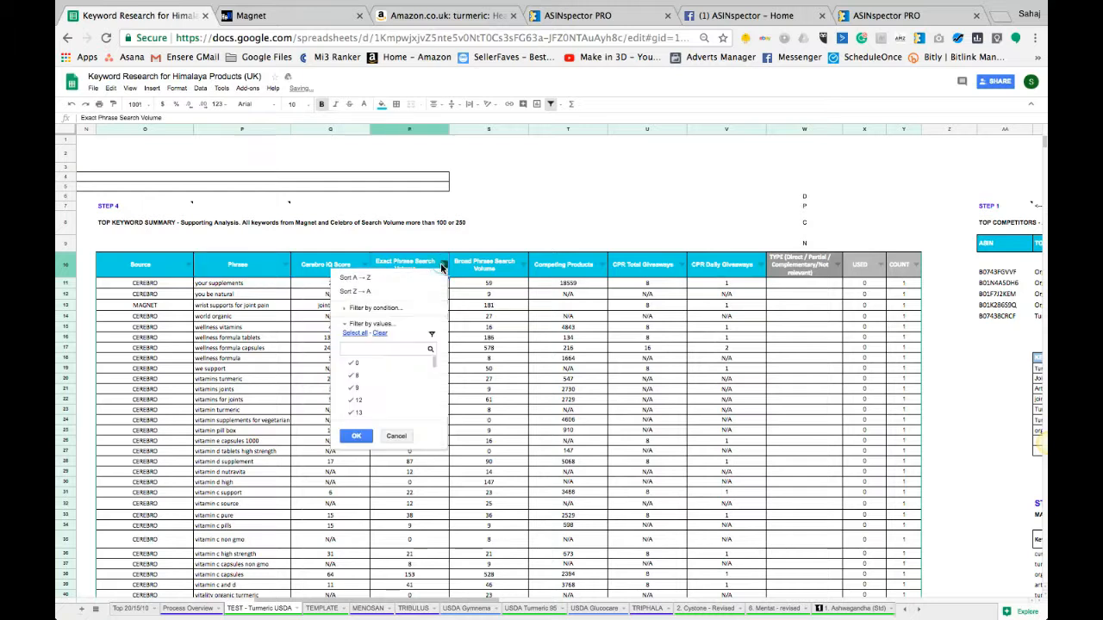
pyautogui.click(355, 291)
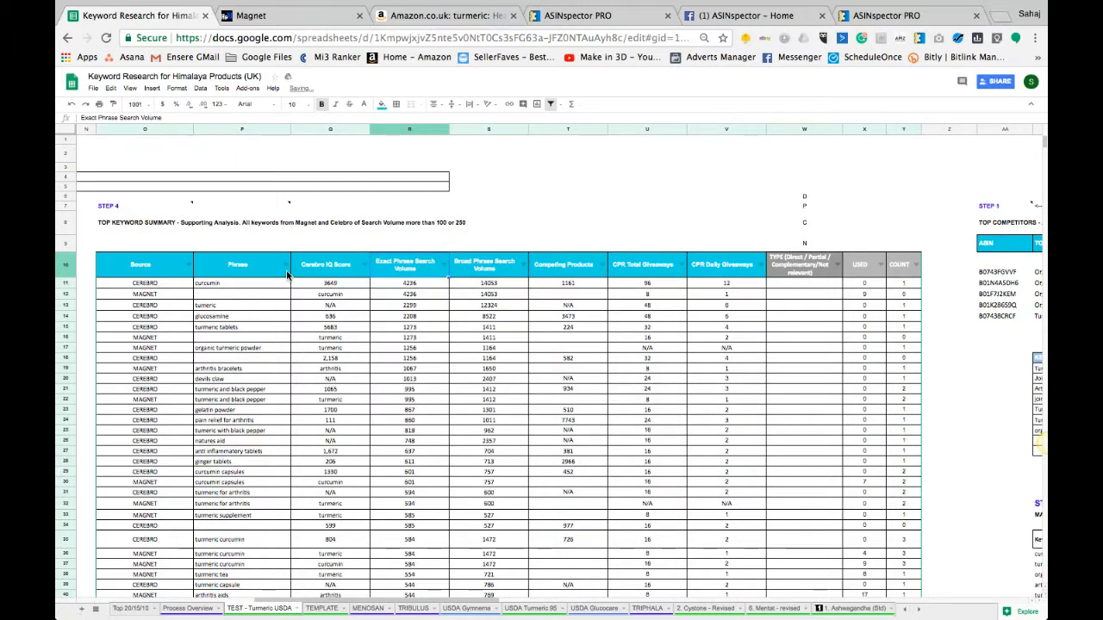
# Filter the Phrase column to hide rows with blank phrases.
pyautogui.click(286, 271)
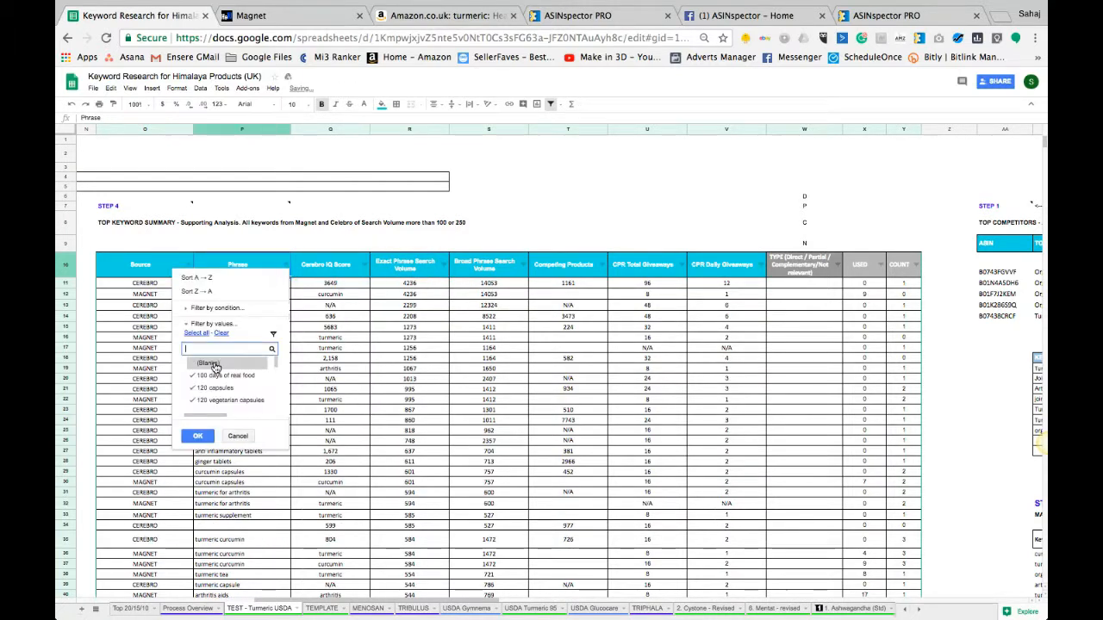
pyautogui.click(197, 436)
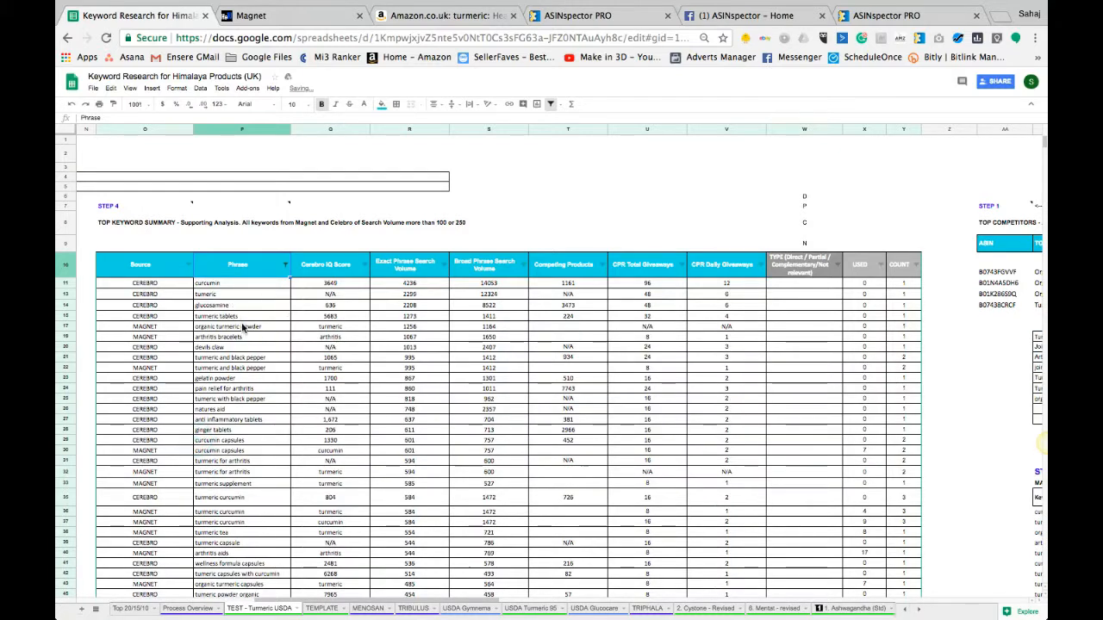
pyautogui.click(245, 358)
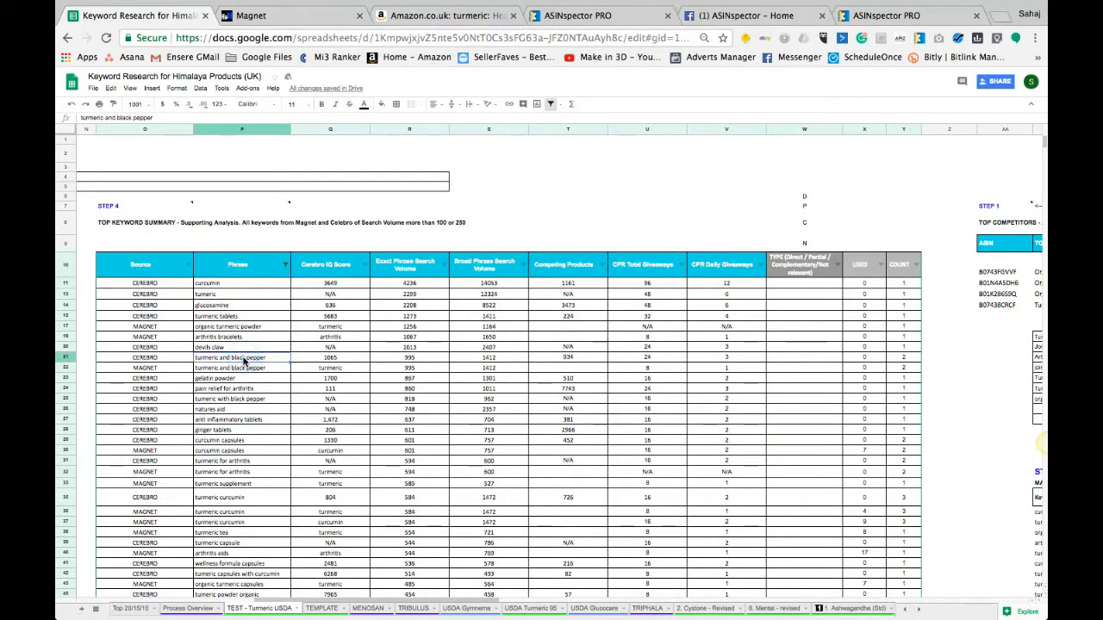
# Filter the COUNT column to exclude the value 1 so only duplicated phrases are listed.
pyautogui.click(916, 264)
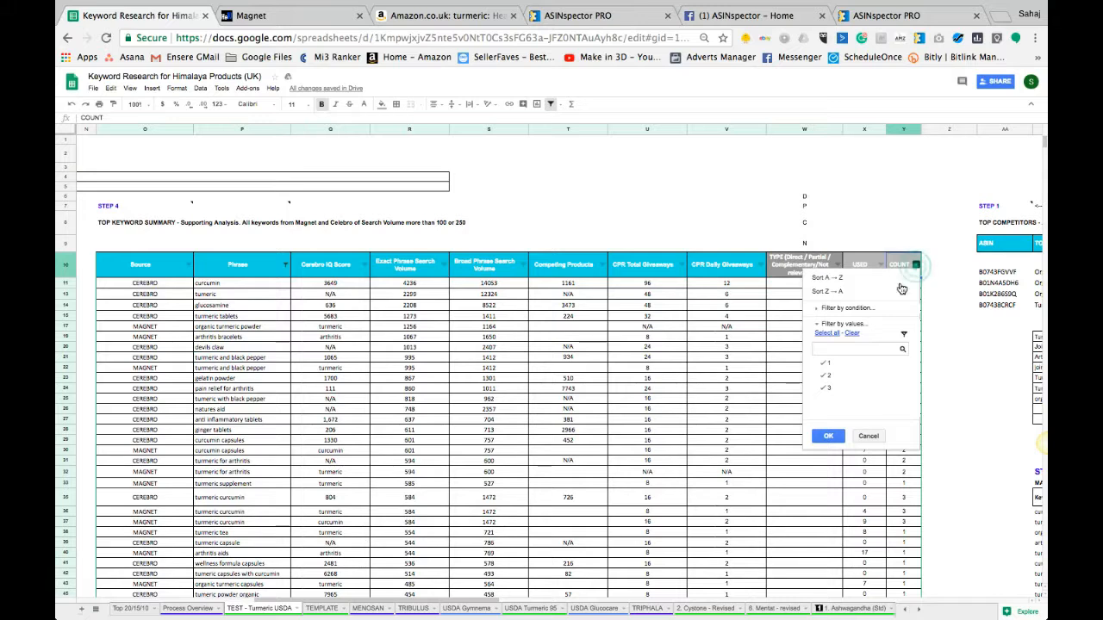
pyautogui.click(824, 363)
pyautogui.click(828, 437)
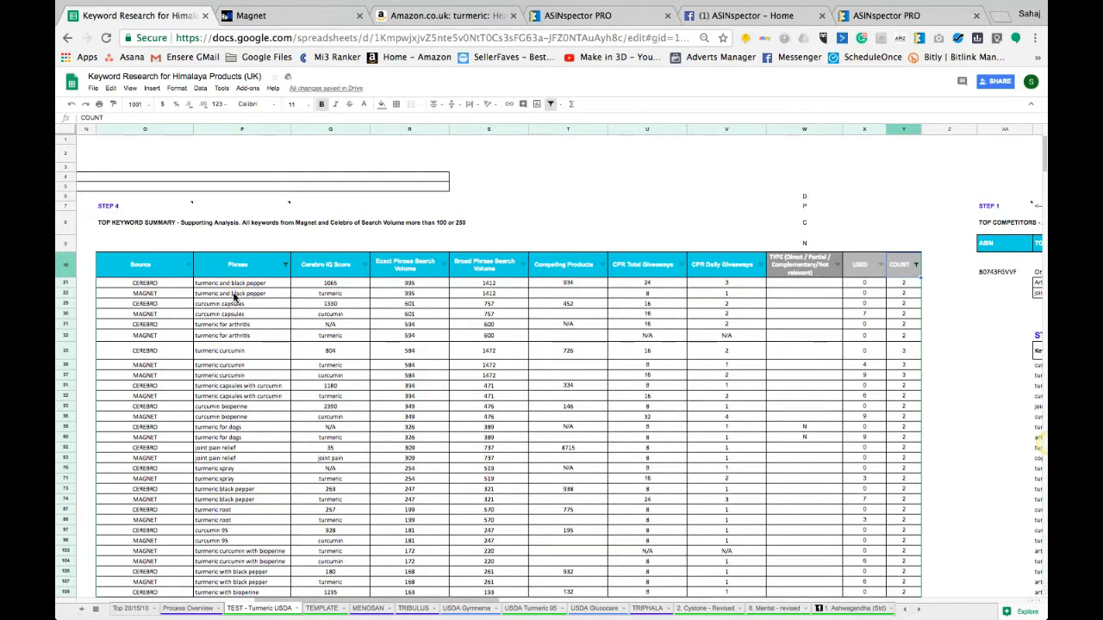
# Clear the Magnet duplicate of turmeric and black pepper, and undo the clearing.
pyautogui.click(233, 296)
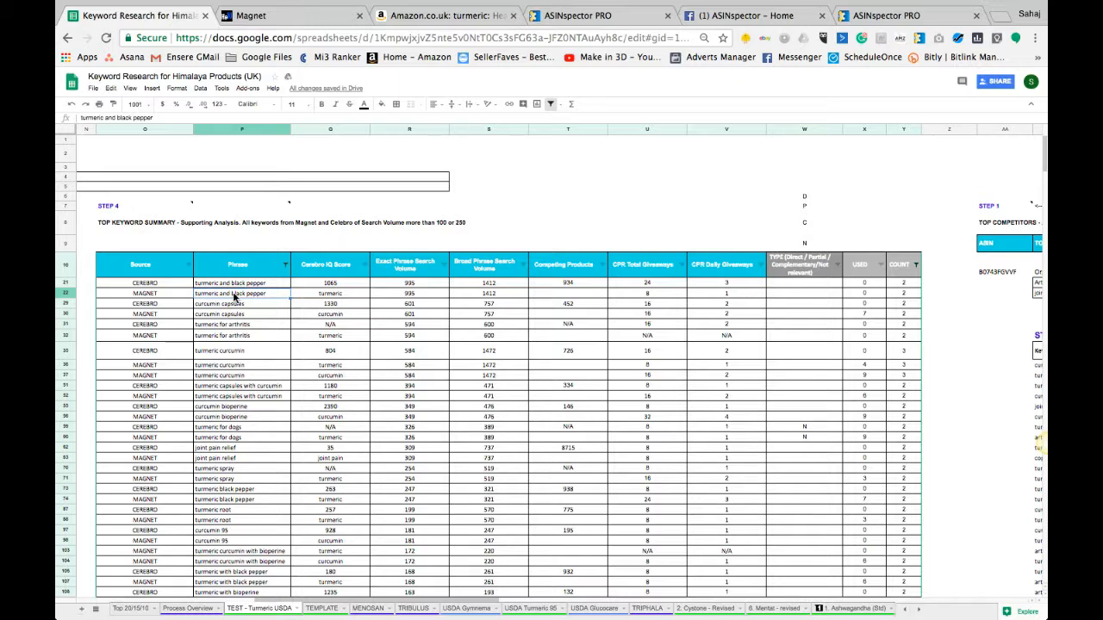
pyautogui.press('Delete')
pyautogui.press('Down')
pyautogui.press('Down')
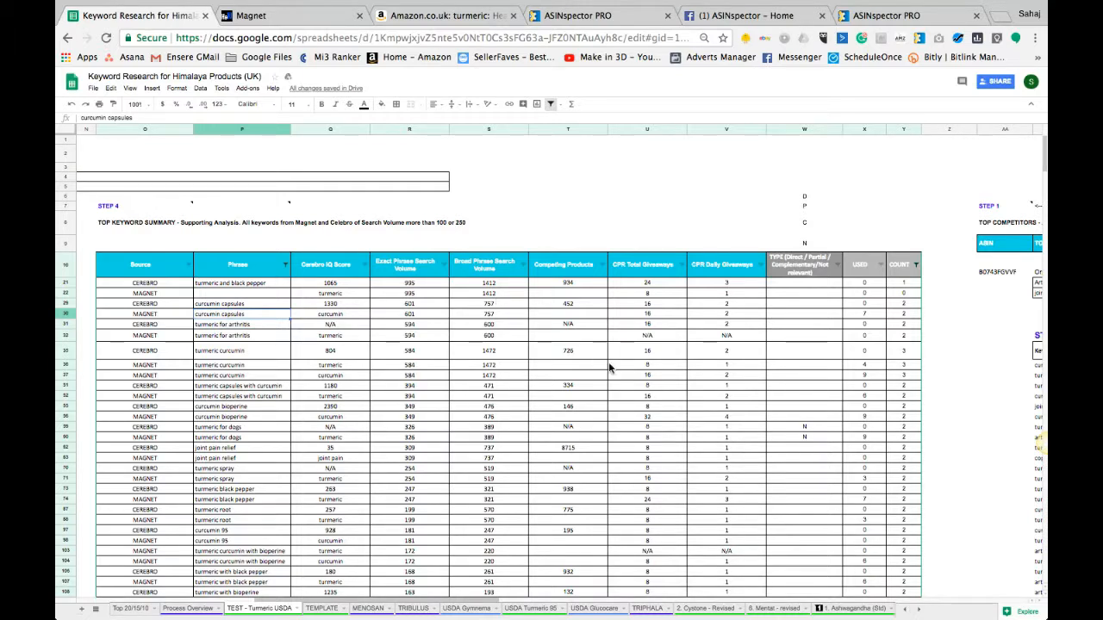
pyautogui.moveTo(656, 285); pyautogui.dragTo(730, 316)
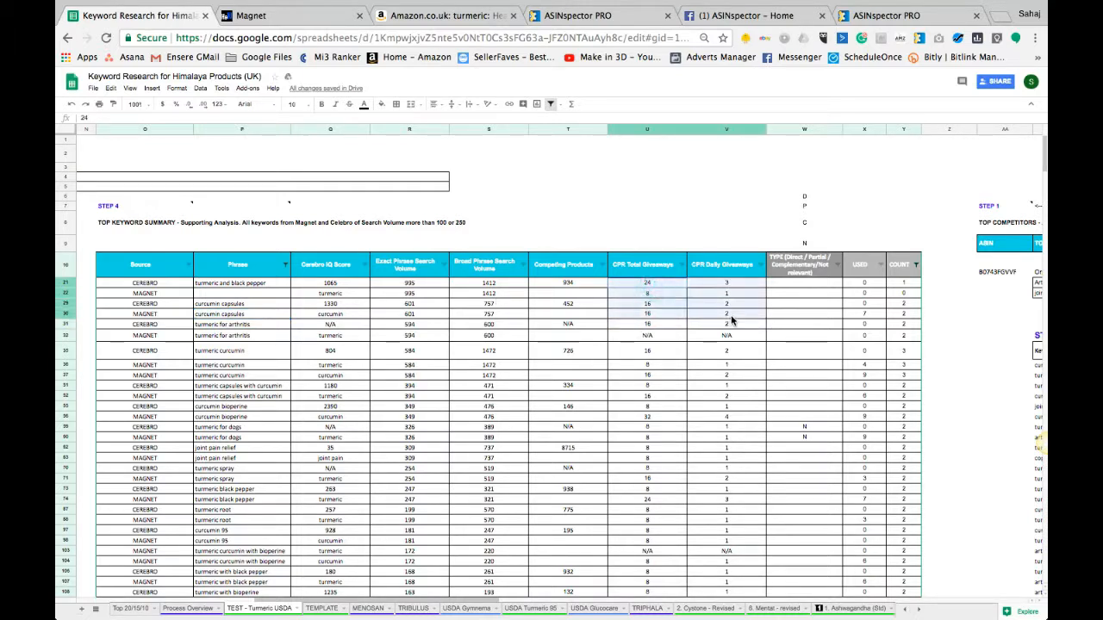
pyautogui.click(730, 295)
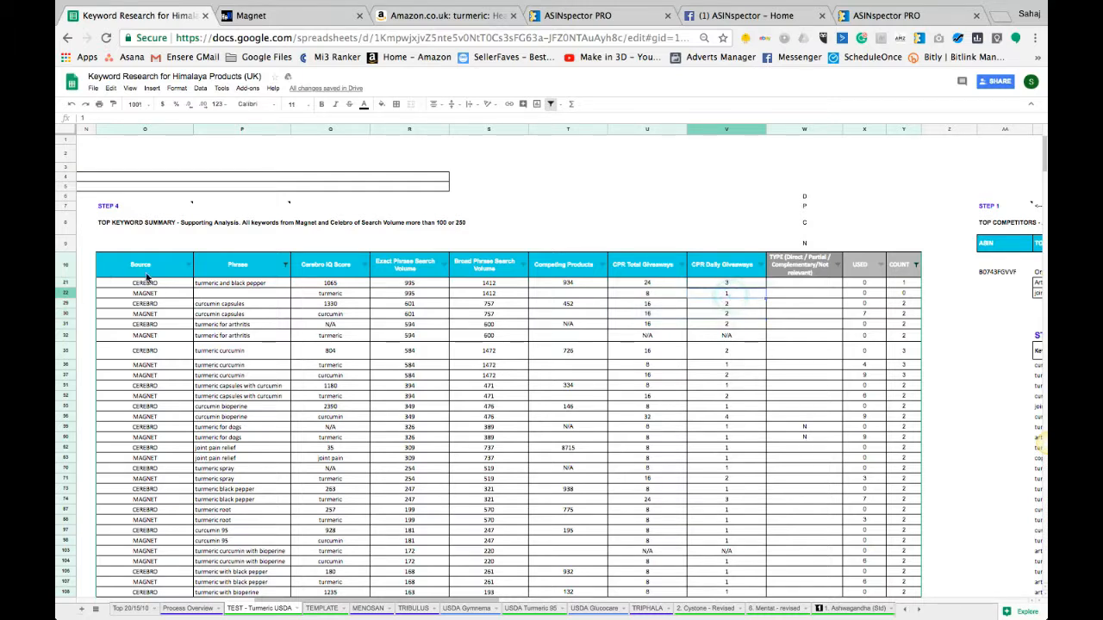
pyautogui.press('super+z')
# Compare the CPR total and daily giveaway values of the Cerebro and Magnet rows for turmeric and black pepper.
pyautogui.click(201, 283)
pyautogui.moveTo(353, 308); pyautogui.dragTo(649, 295)
pyautogui.click(721, 296)
pyautogui.click(710, 296)
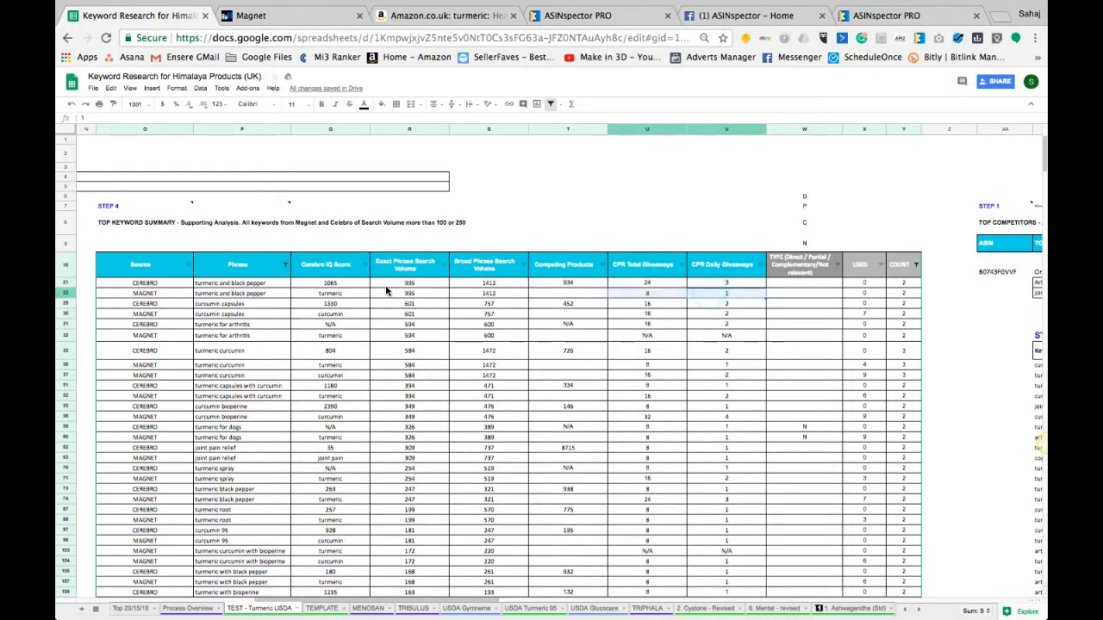
pyautogui.click(275, 294)
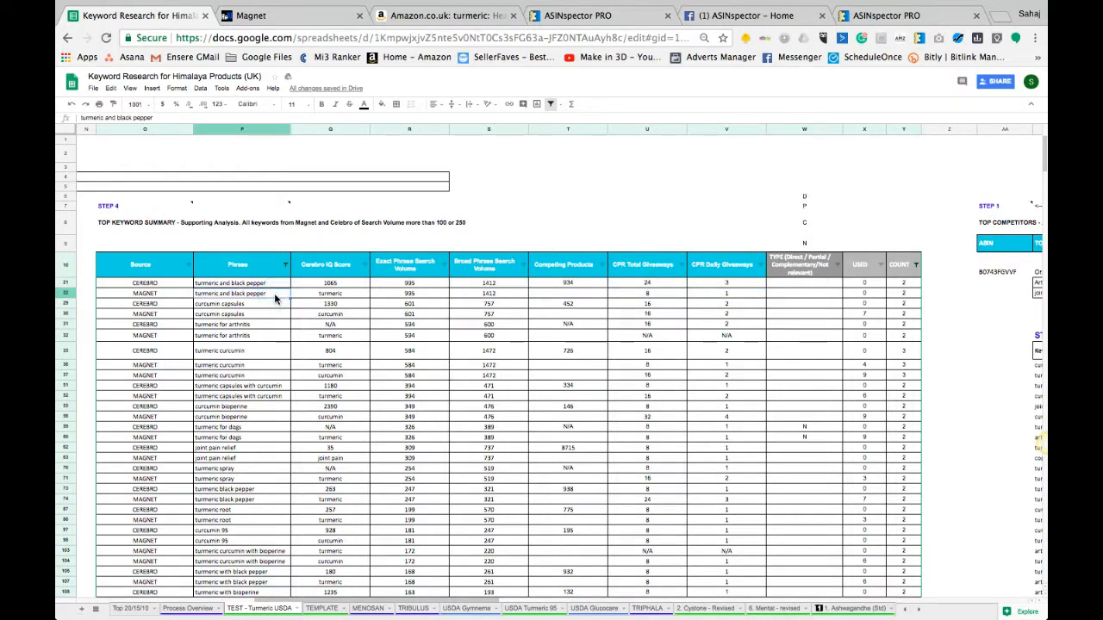
pyautogui.moveTo(659, 296); pyautogui.dragTo(705, 297)
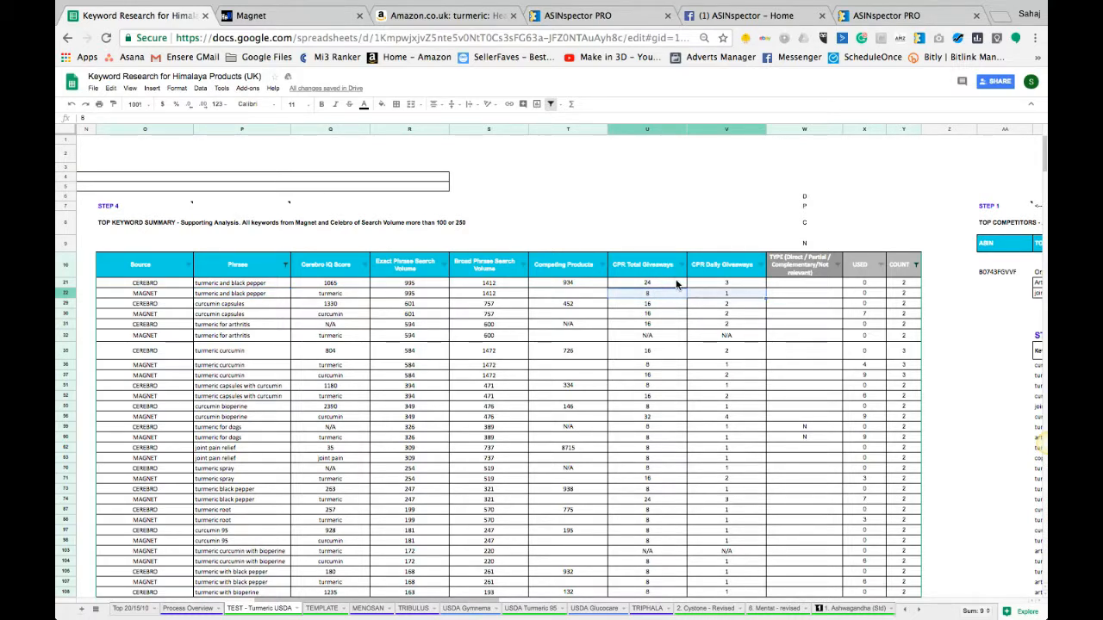
pyautogui.moveTo(679, 285); pyautogui.dragTo(727, 285)
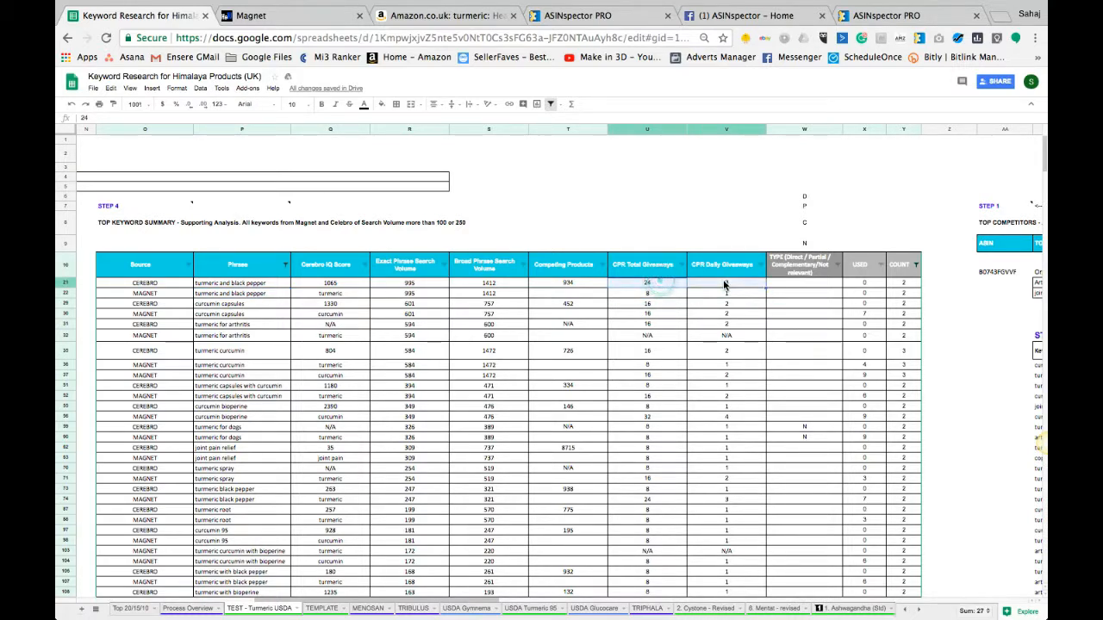
pyautogui.click(145, 294)
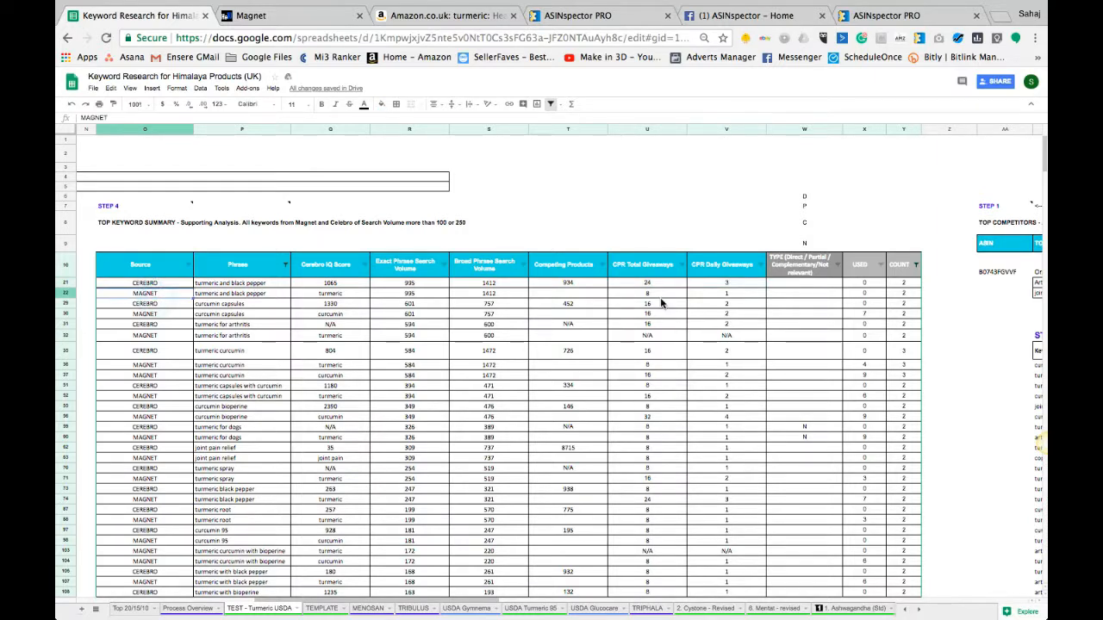
pyautogui.moveTo(661, 298); pyautogui.dragTo(722, 299)
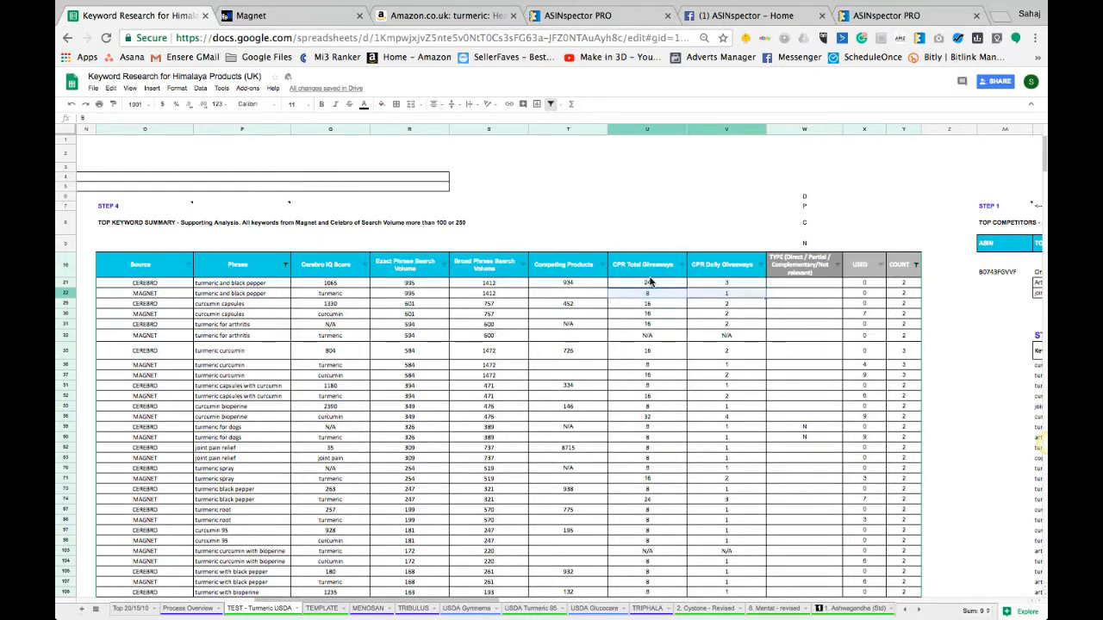
# Review the Cerebro IQ Score, search volume and CPR giveaway columns across the duplicated Cerebro and Magnet rows.
pyautogui.moveTo(636, 265); pyautogui.dragTo(703, 337)
pyautogui.moveTo(474, 262); pyautogui.dragTo(410, 306)
pyautogui.click(359, 284)
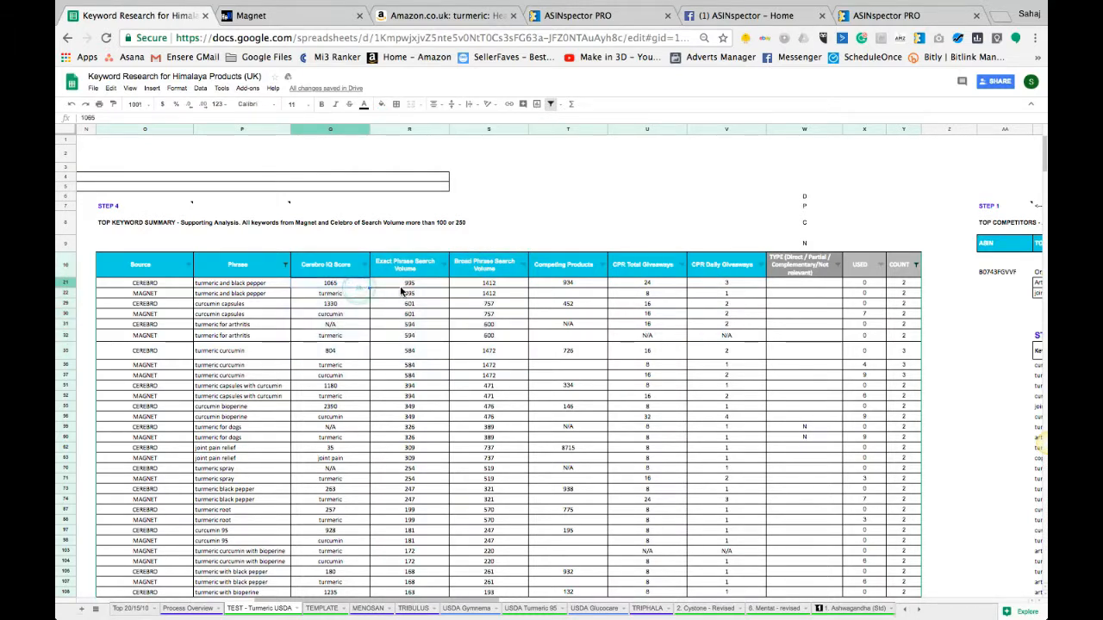
pyautogui.click(326, 267)
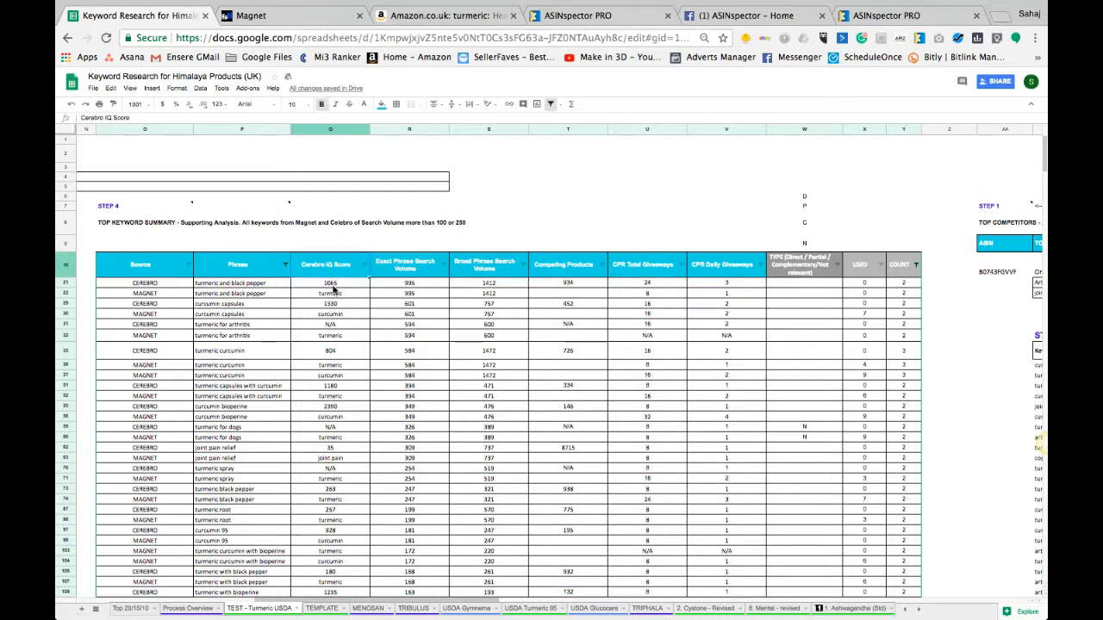
pyautogui.moveTo(331, 267); pyautogui.dragTo(330, 385)
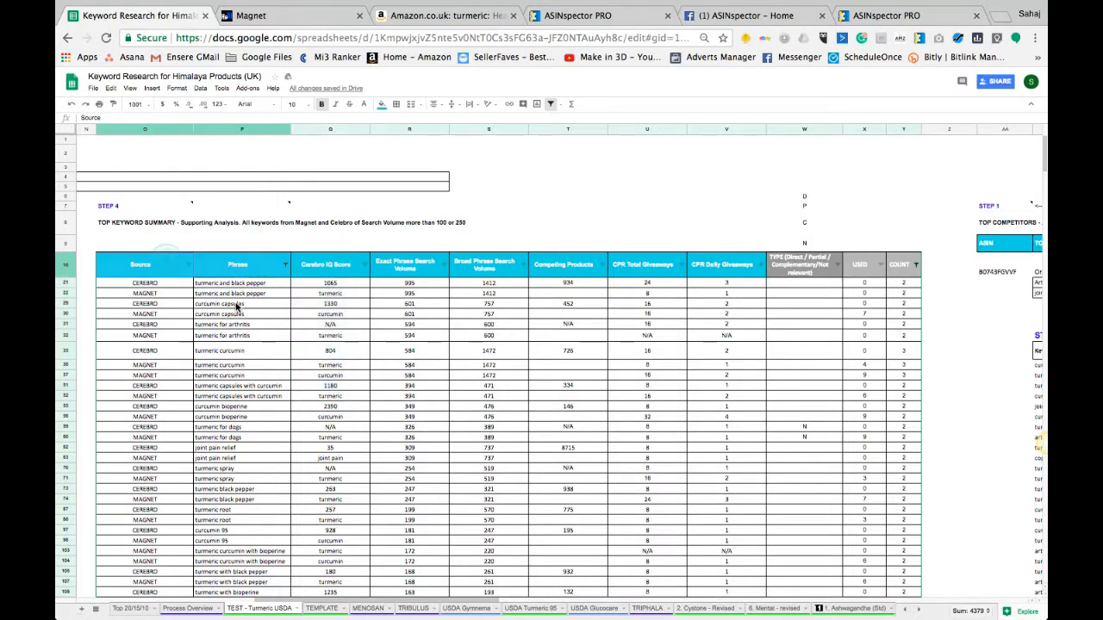
pyautogui.moveTo(405, 264); pyautogui.dragTo(502, 335)
pyautogui.moveTo(646, 265); pyautogui.dragTo(722, 349)
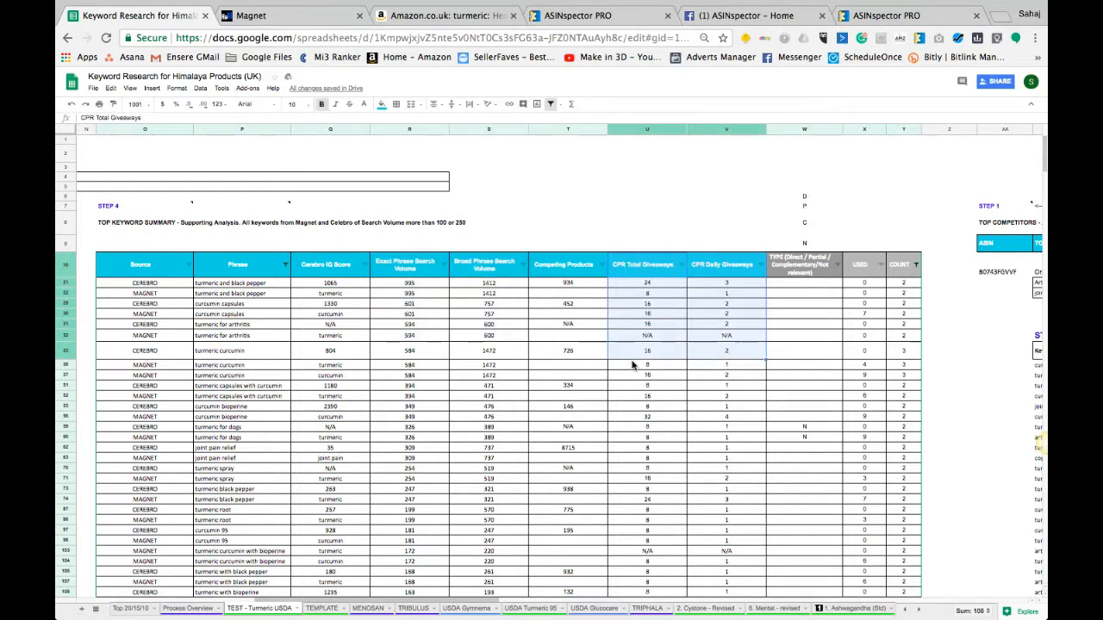
pyautogui.click(655, 313)
pyautogui.moveTo(656, 297); pyautogui.dragTo(701, 294)
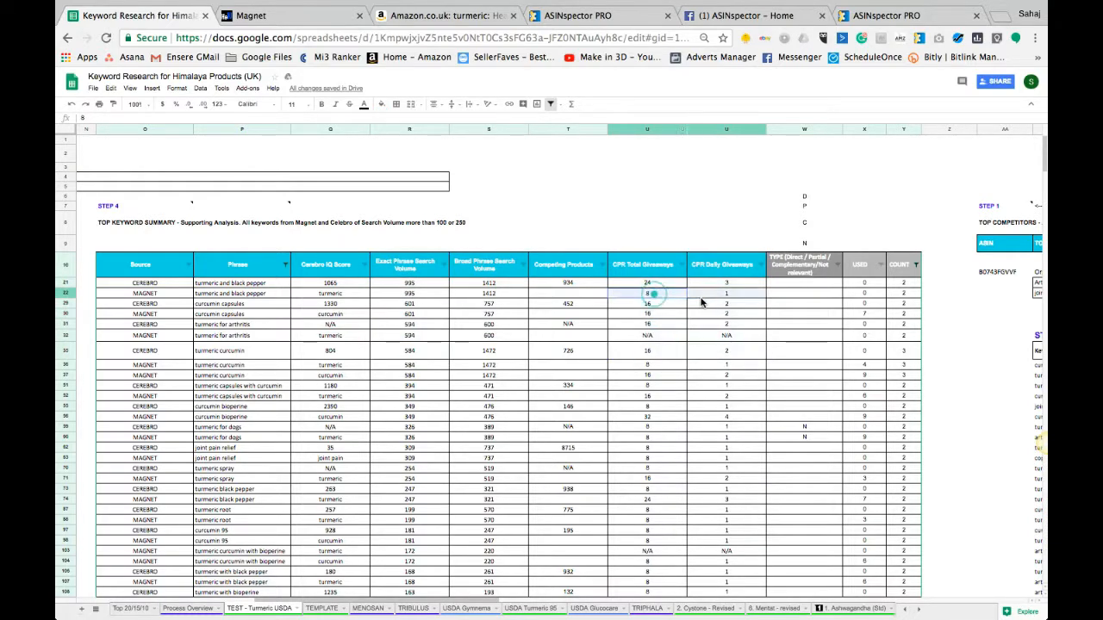
# Clear the duplicate Magnet entries for turmeric and black pepper and curcumin capsules from the Phrase column.
pyautogui.click(220, 293)
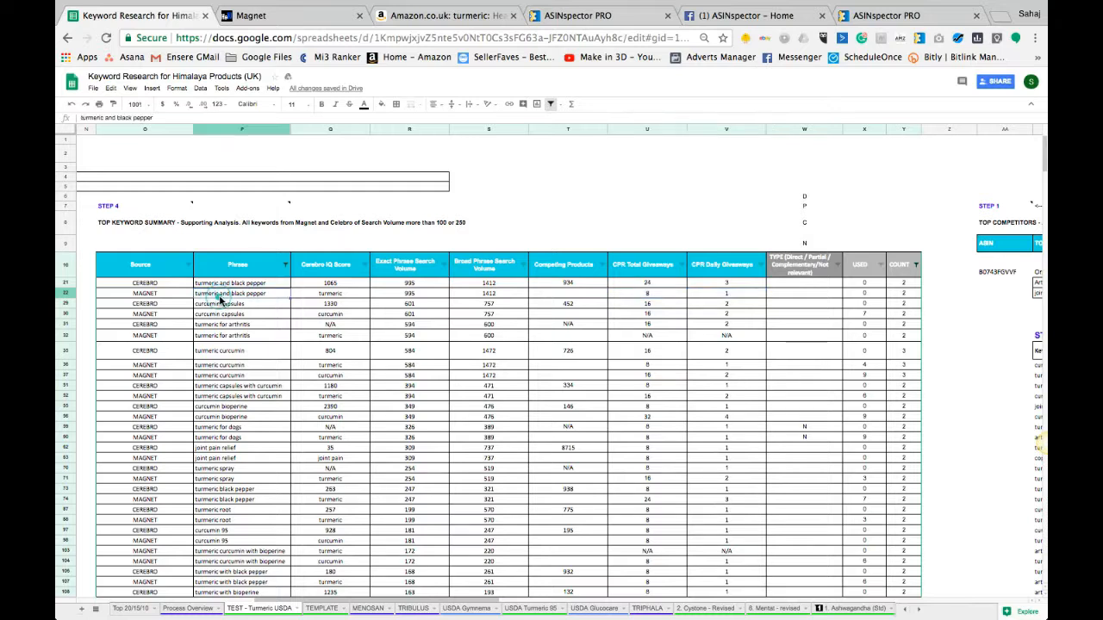
pyautogui.press('Delete')
pyautogui.press('Down')
pyautogui.press('Down')
# Filter the TYPE column to exclude keywords marked N, such as turmeric for dogs, keeping only blank types.
pyautogui.click(227, 386)
pyautogui.scroll(-3, 227, 389)
pyautogui.click(249, 329)
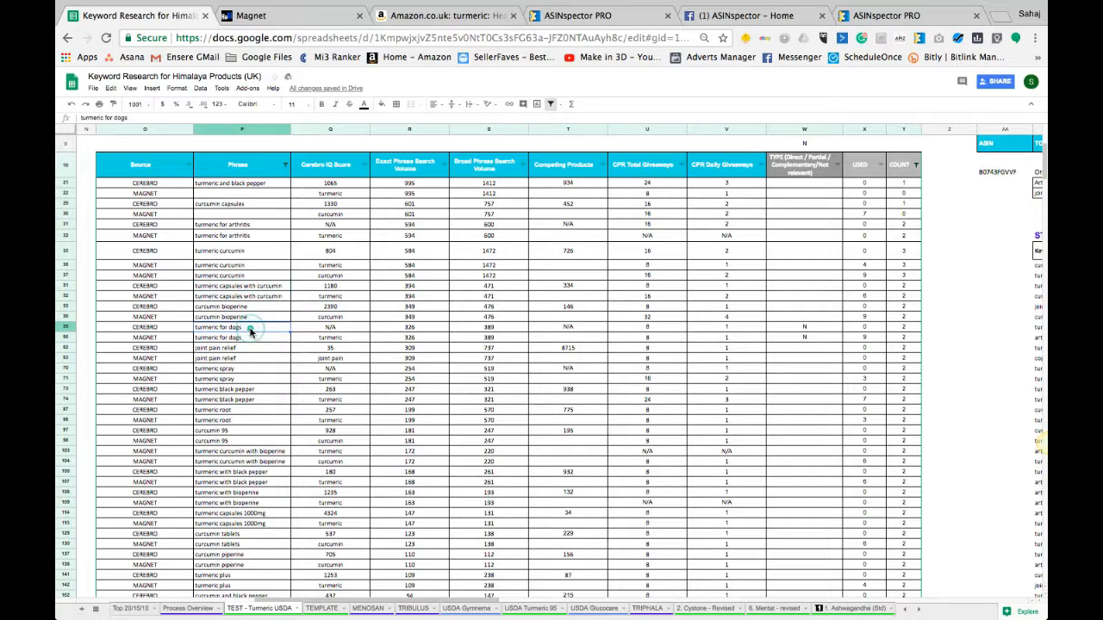
pyautogui.click(836, 165)
pyautogui.click(757, 279)
pyautogui.click(748, 336)
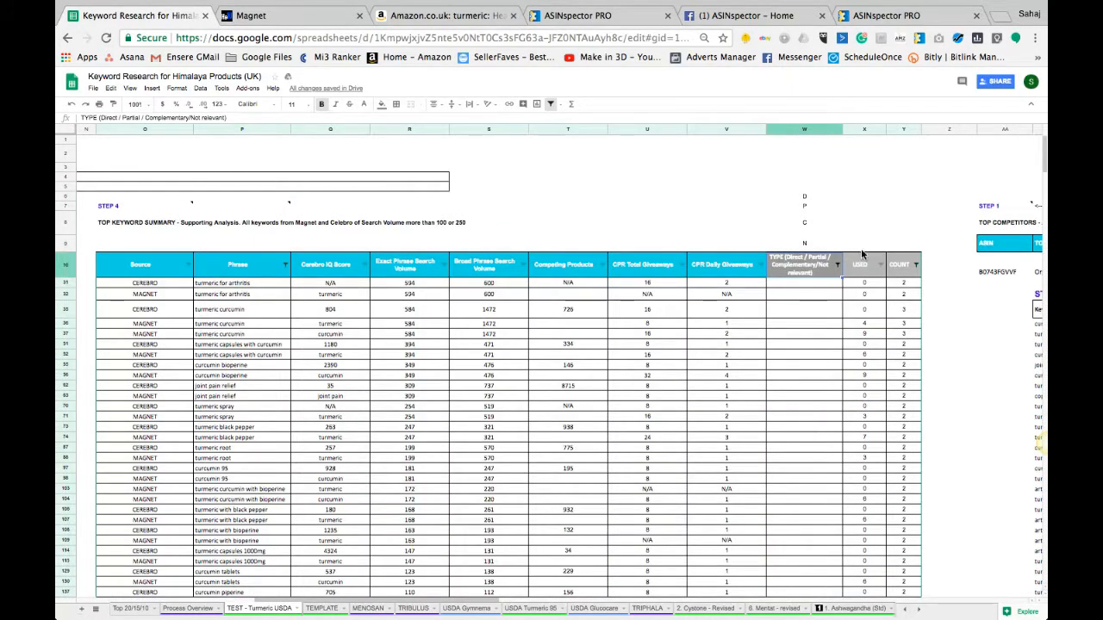
pyautogui.click(837, 265)
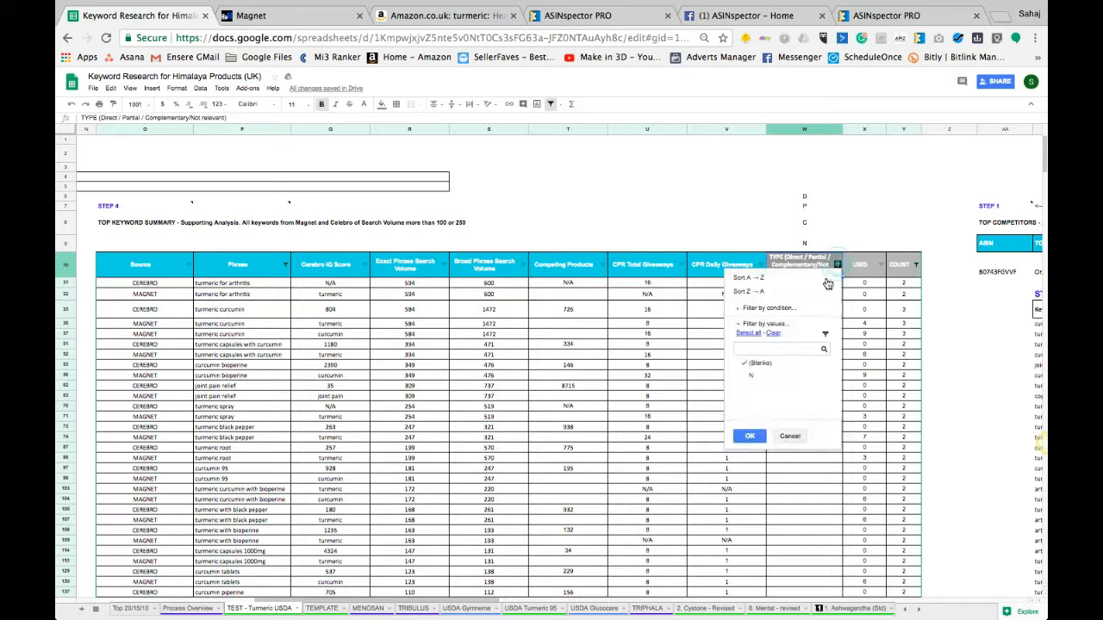
pyautogui.click(749, 436)
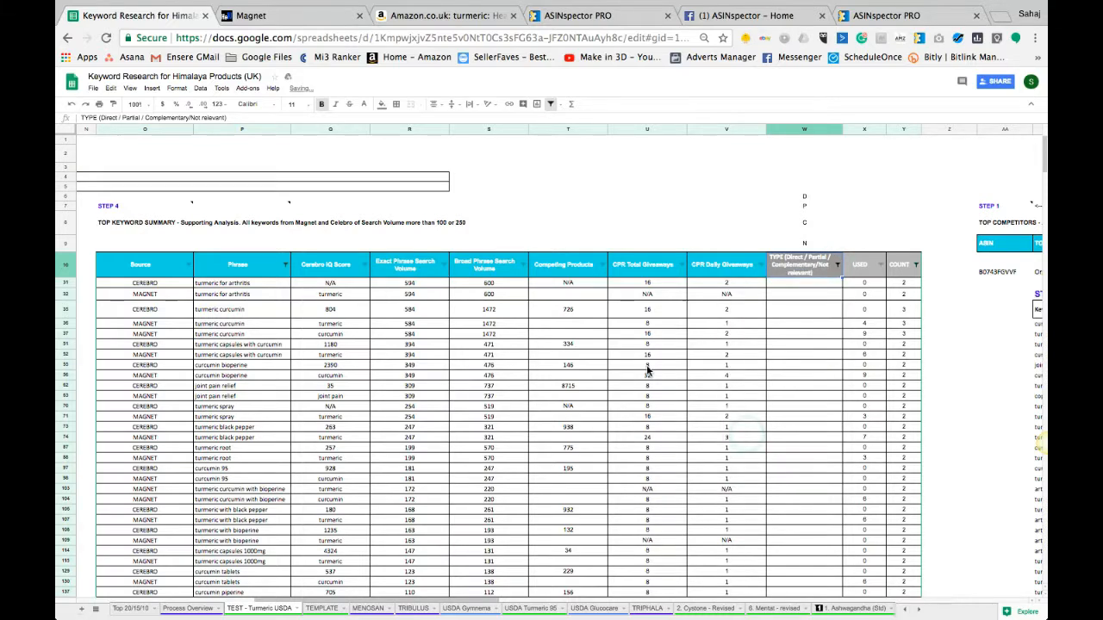
# Clear the Magnet duplicates of turmeric for arthritis, turmeric curcumin, turmeric capsules with curcumin and curcumin bioperine from the Phrase column.
pyautogui.click(271, 294)
pyautogui.press('Delete')
pyautogui.click(243, 323)
pyautogui.press('BackSpace')
pyautogui.click(248, 356)
pyautogui.press('Delete')
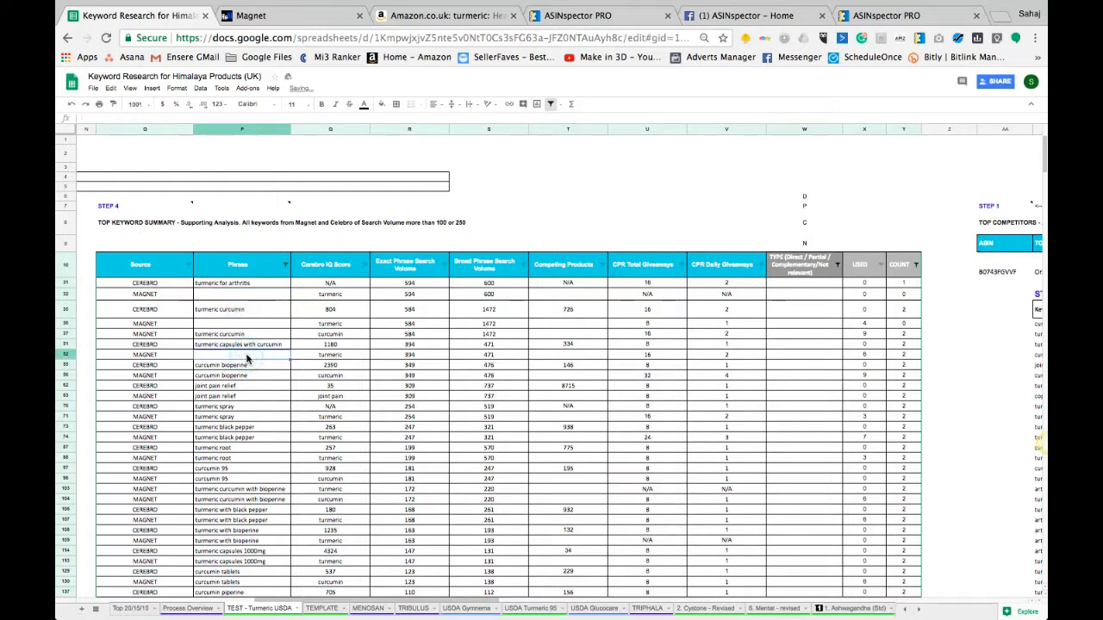
pyautogui.click(242, 376)
pyautogui.press('Delete')
# Clear the Magnet duplicates of joint pain relief, turmeric spray, turmeric black pepper, turmeric root and curcumin 95 from the Phrase column.
pyautogui.click(235, 396)
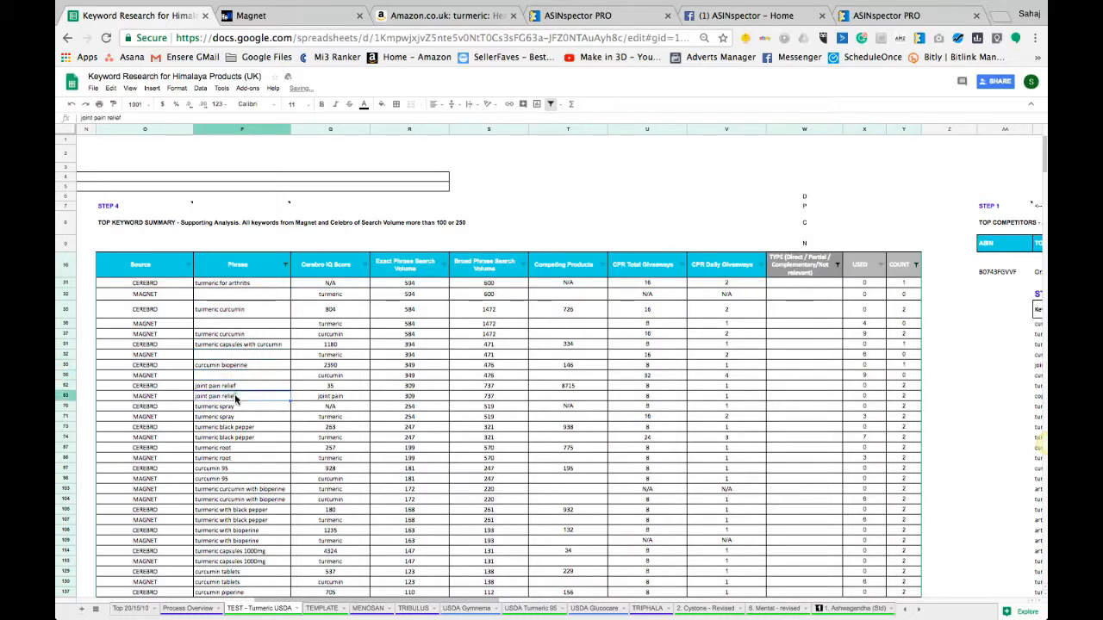
pyautogui.press('Delete')
pyautogui.press('Down')
pyautogui.press('Down')
pyautogui.press('Delete')
pyautogui.press('Down')
pyautogui.press('Down')
pyautogui.press('Delete')
pyautogui.press('Down')
pyautogui.press('Down')
pyautogui.press('Delete')
pyautogui.press('Down')
pyautogui.press('Down')
pyautogui.press('Delete')
# Reapply the Phrase column filter with blanks excluded to hide the cleared rows.
pyautogui.click(285, 264)
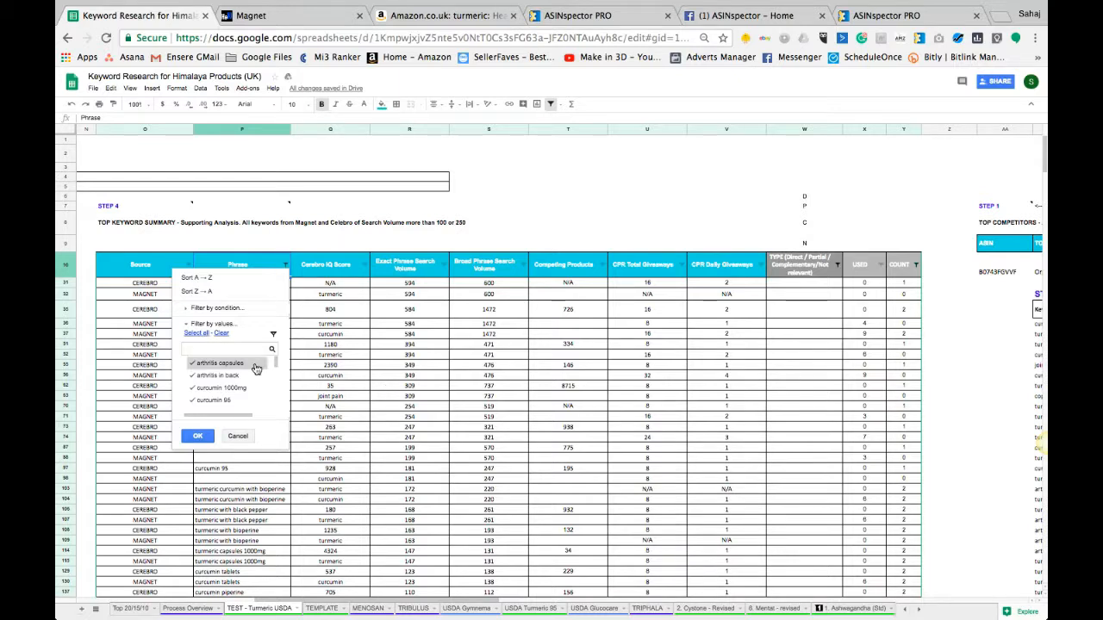
pyautogui.scroll(-10, 275, 364)
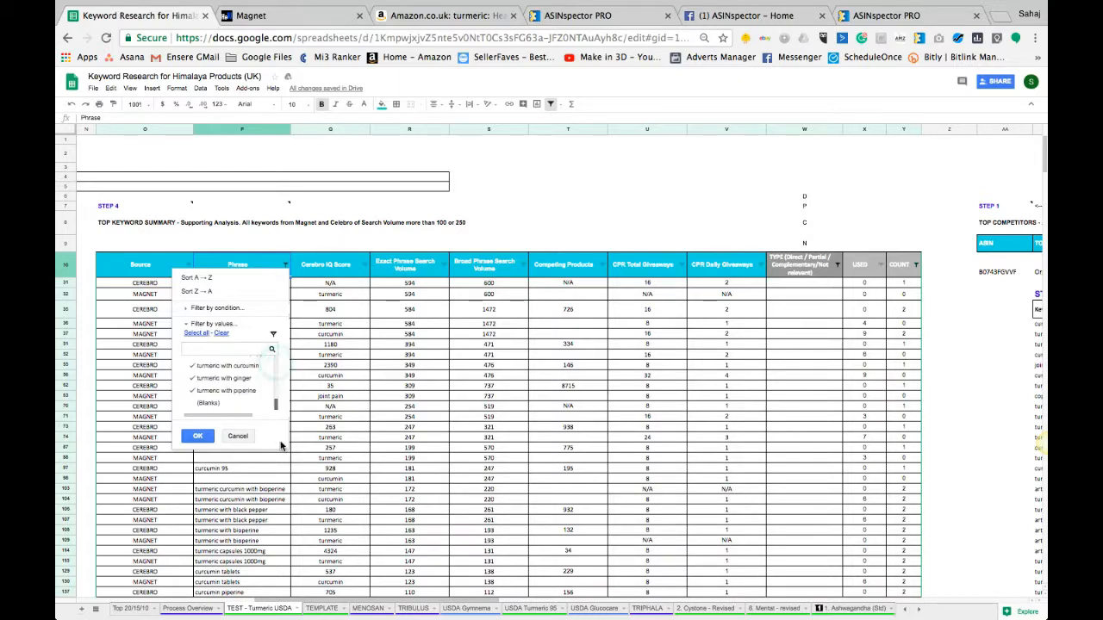
pyautogui.click(208, 434)
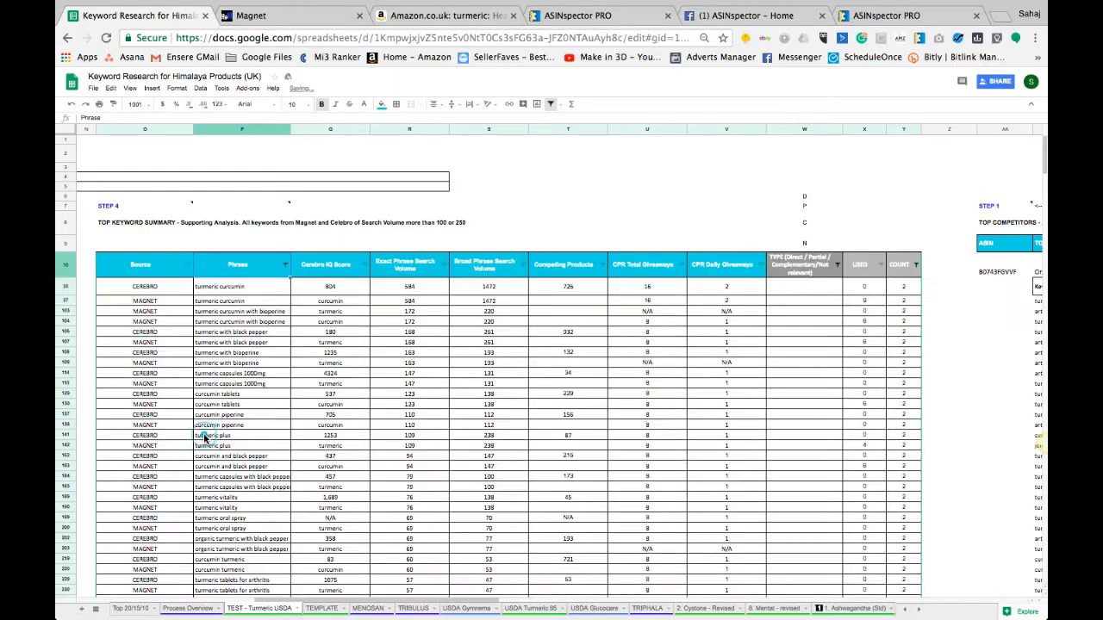
pyautogui.click(316, 396)
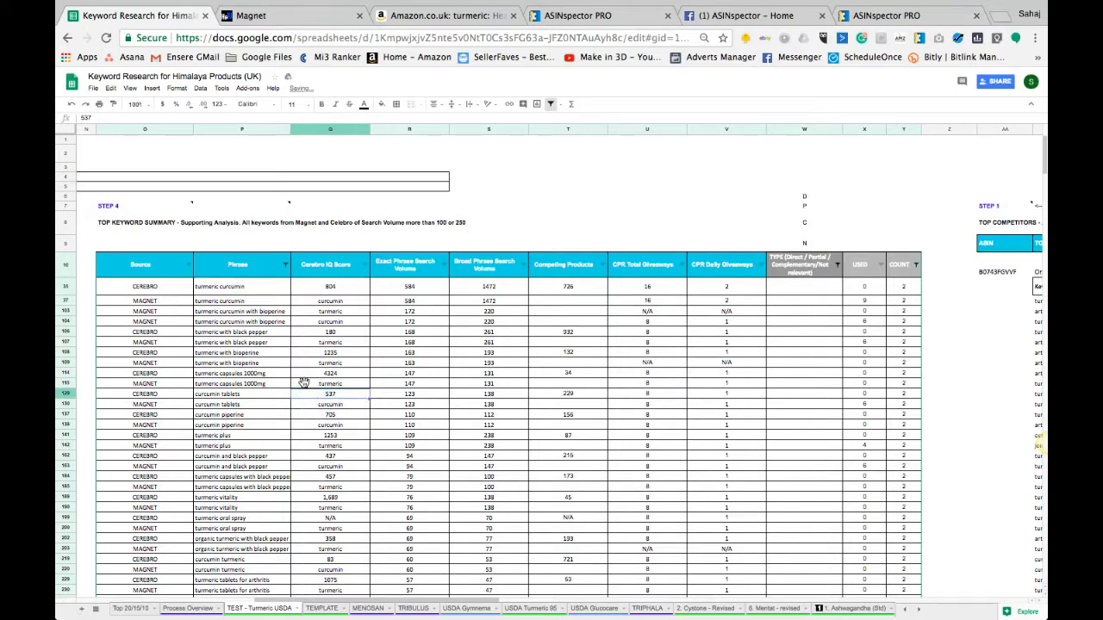
# Check the COUNT values of the filtered rows and the filter options of the TYPE and Phrase columns.
pyautogui.moveTo(903, 287); pyautogui.dragTo(902, 478)
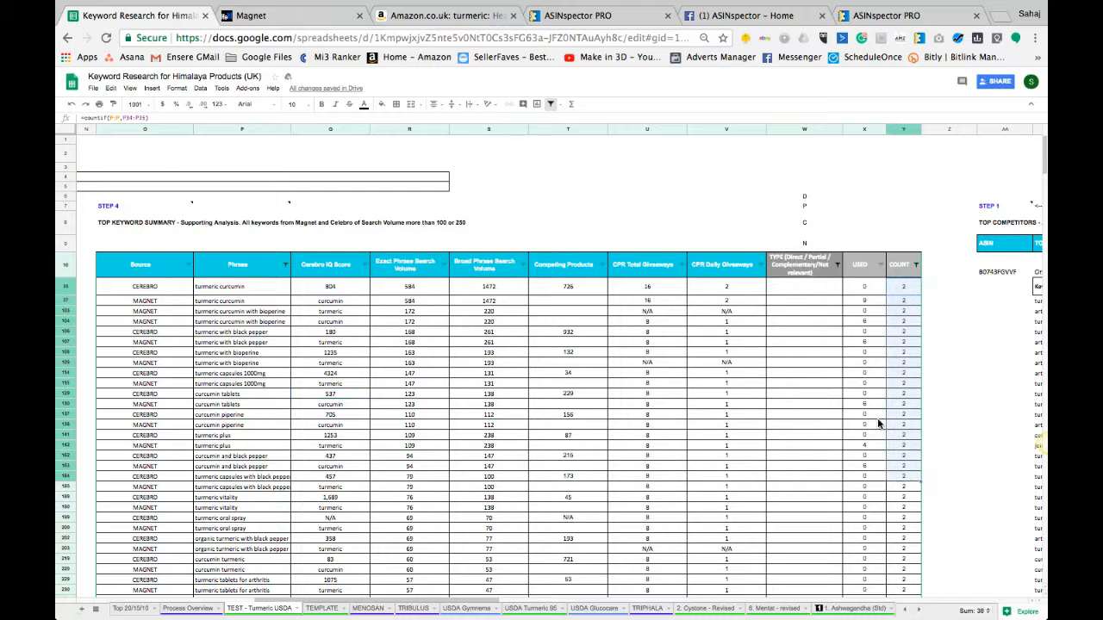
pyautogui.click(807, 291)
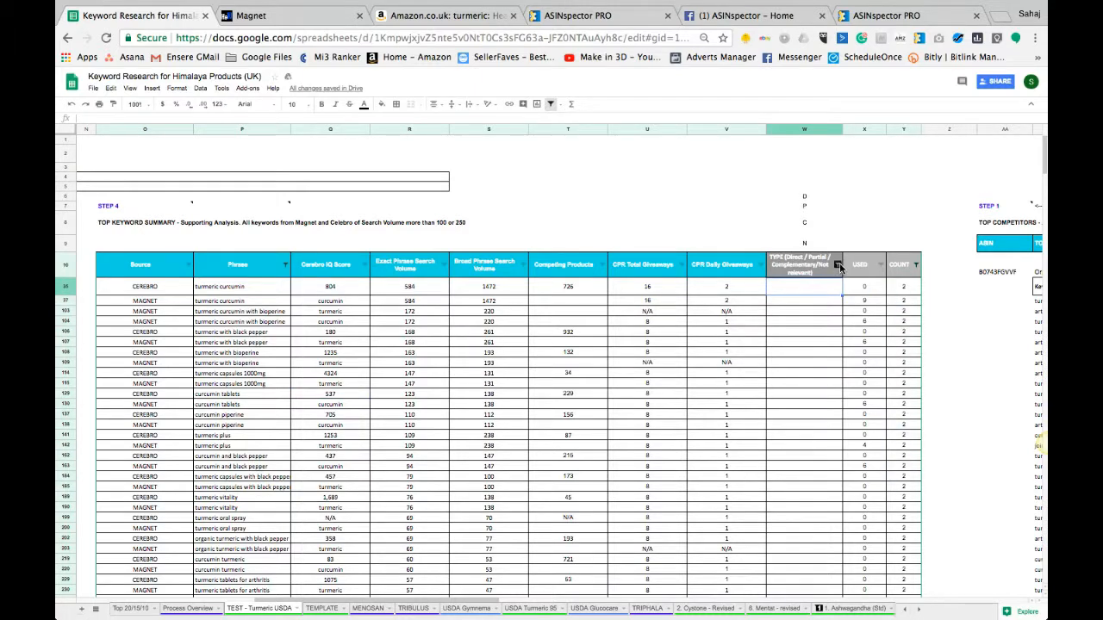
pyautogui.click(839, 263)
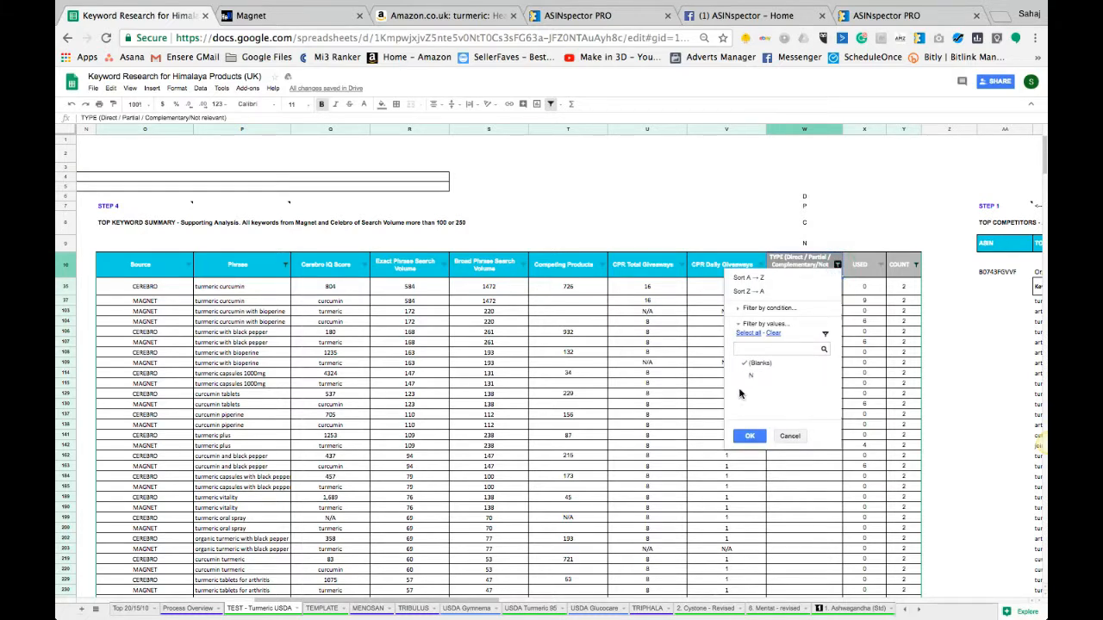
pyautogui.click(689, 338)
pyautogui.click(285, 264)
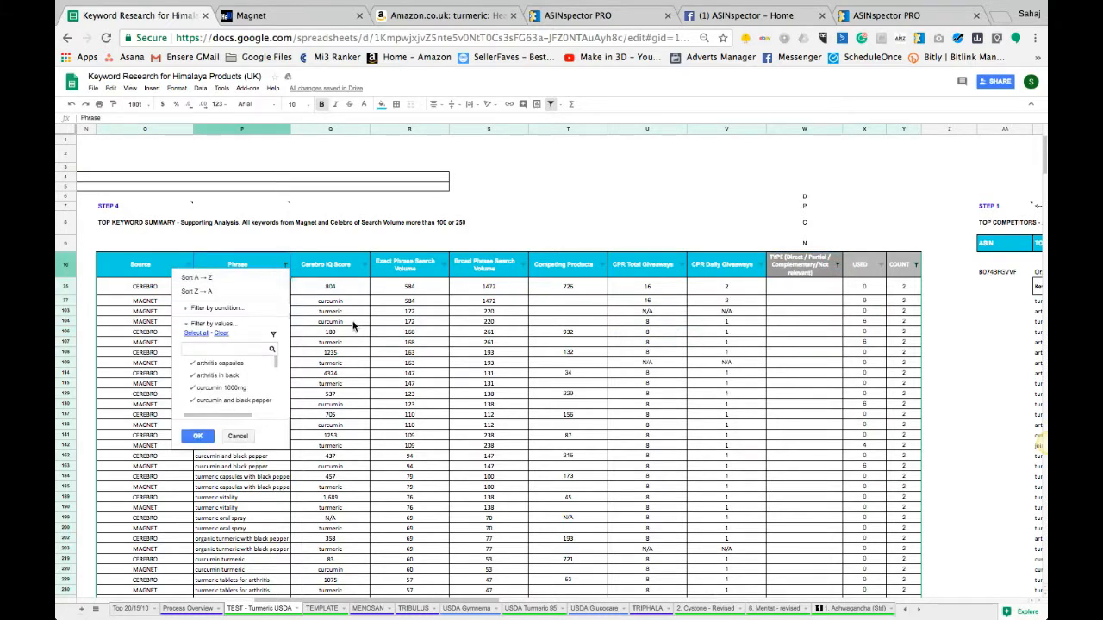
pyautogui.click(364, 344)
# Classify the Cerebro turmeric curcumin row as D in the TYPE column.
pyautogui.click(789, 281)
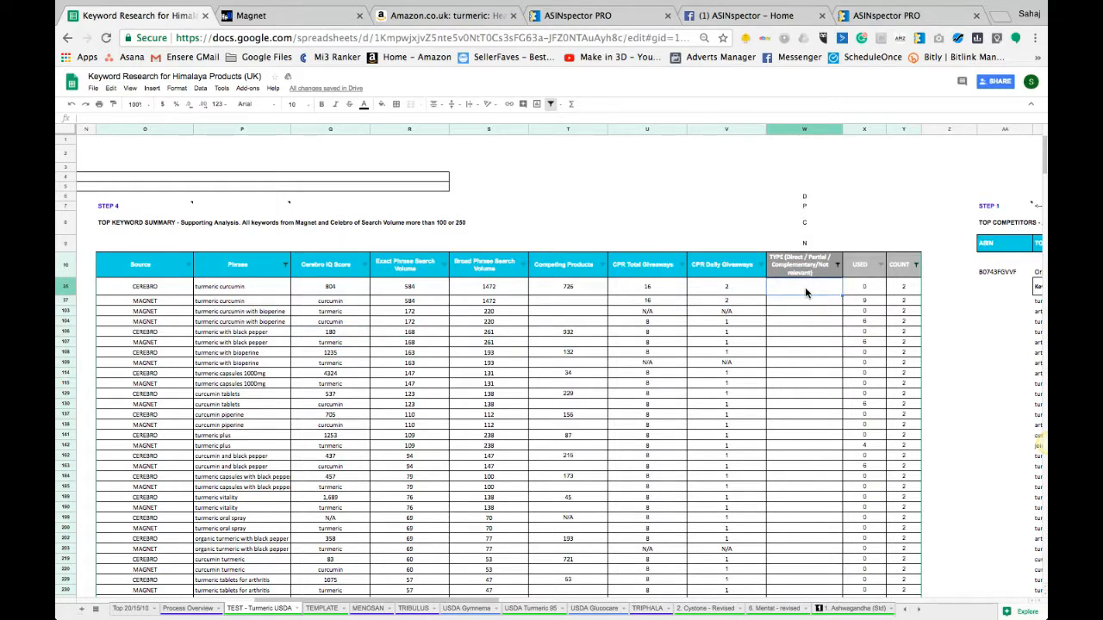
pyautogui.write('D')
pyautogui.press('Return')
pyautogui.press('Down')
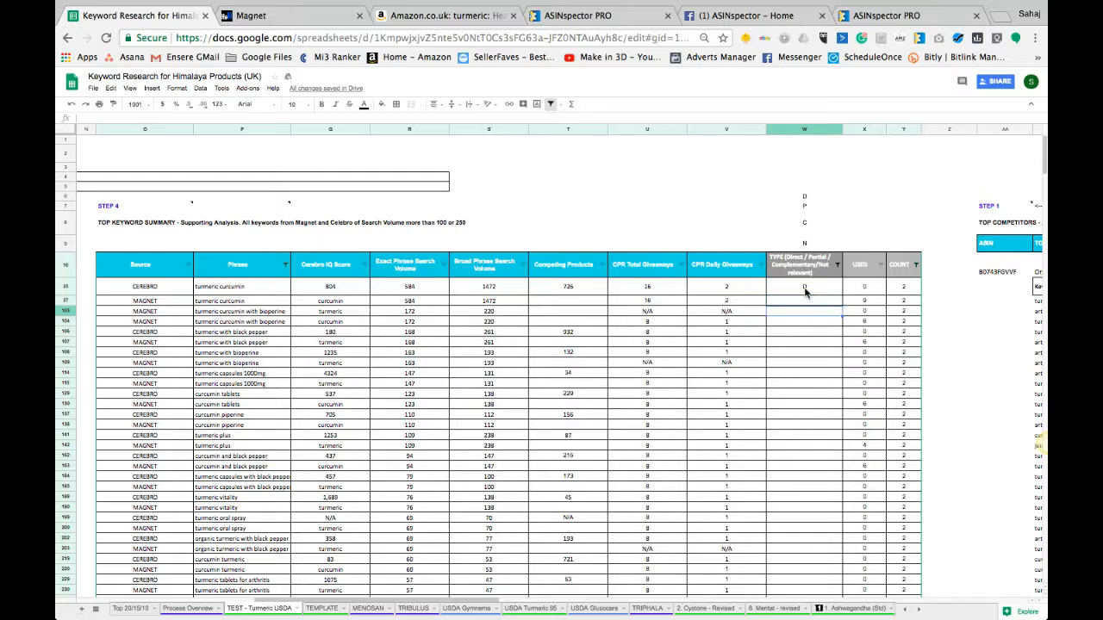
# Check the turmeric curcumin with bioperine phrase and classify the Cerebro turmeric with black pepper row as P.
pyautogui.click(259, 315)
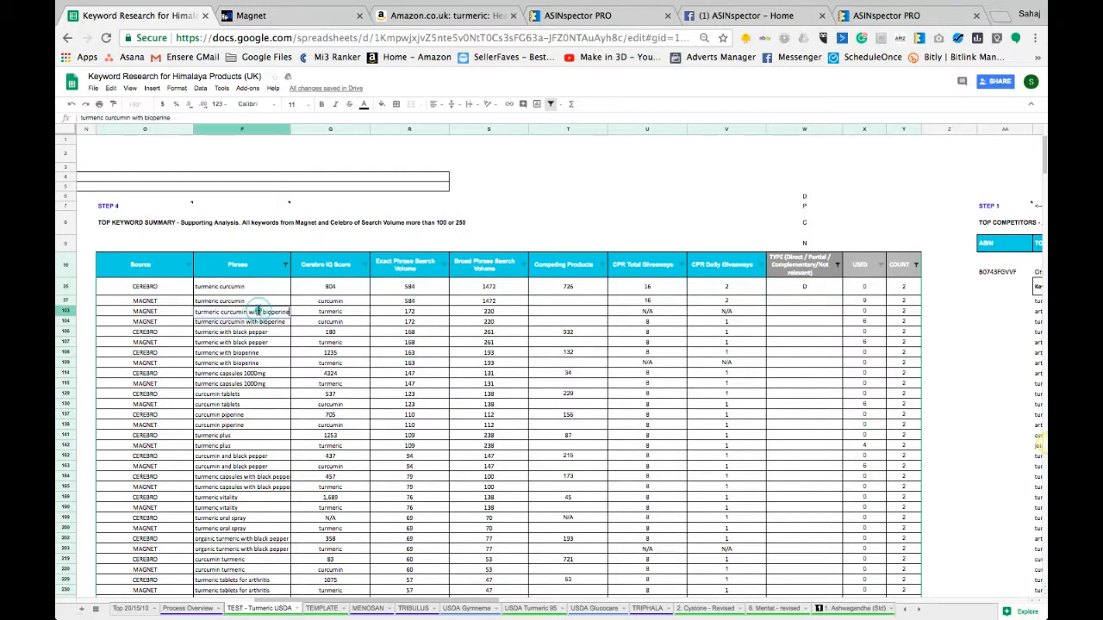
pyautogui.doubleClick(283, 313)
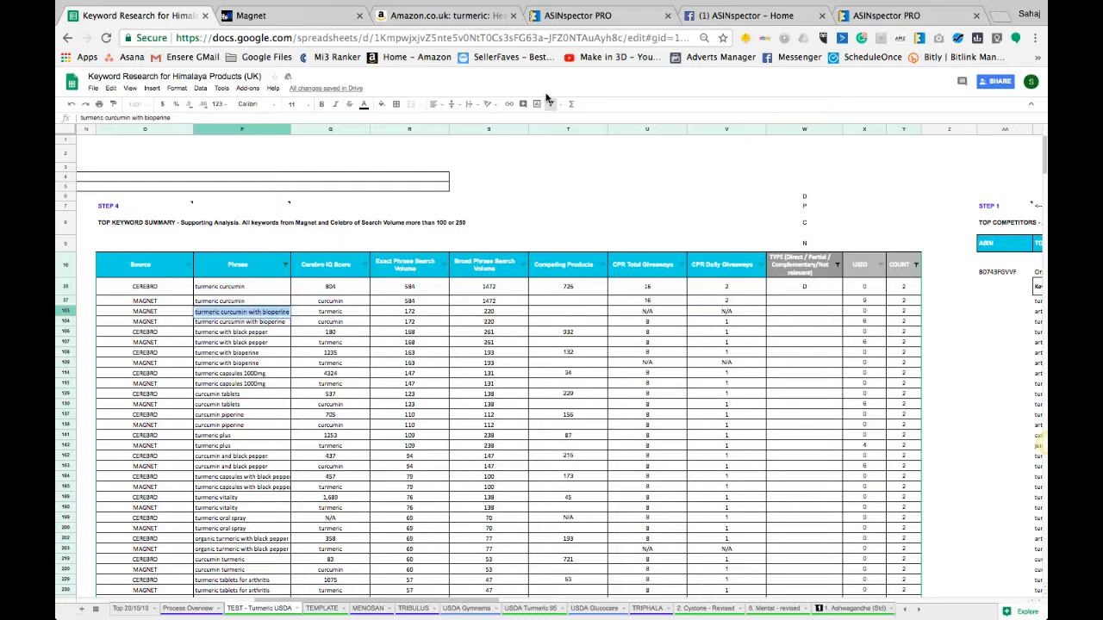
pyautogui.click(569, 323)
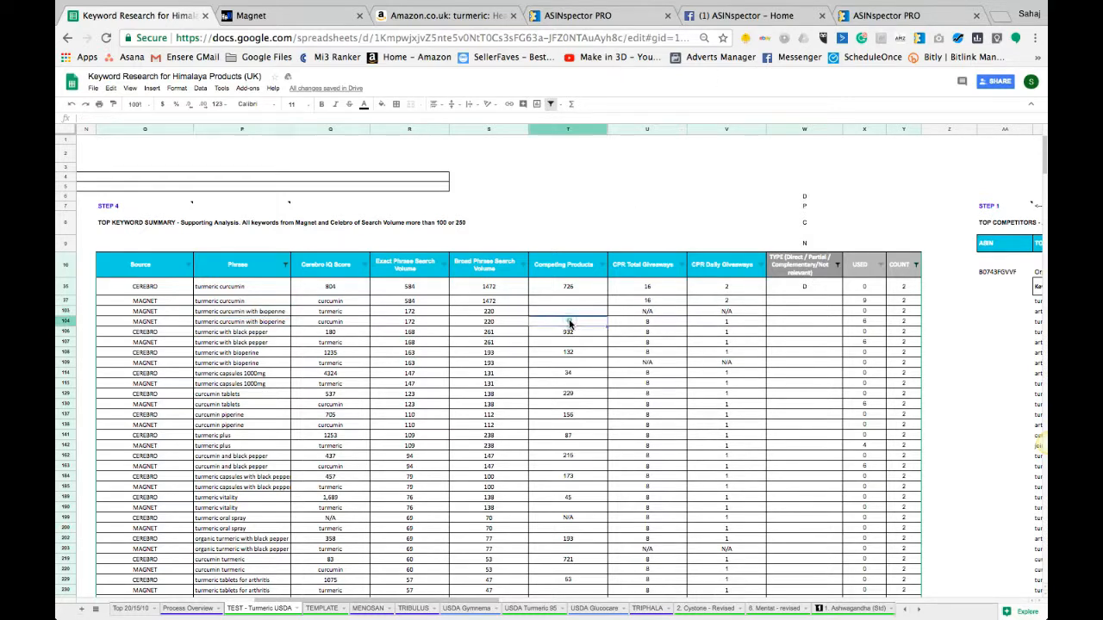
pyautogui.click(265, 335)
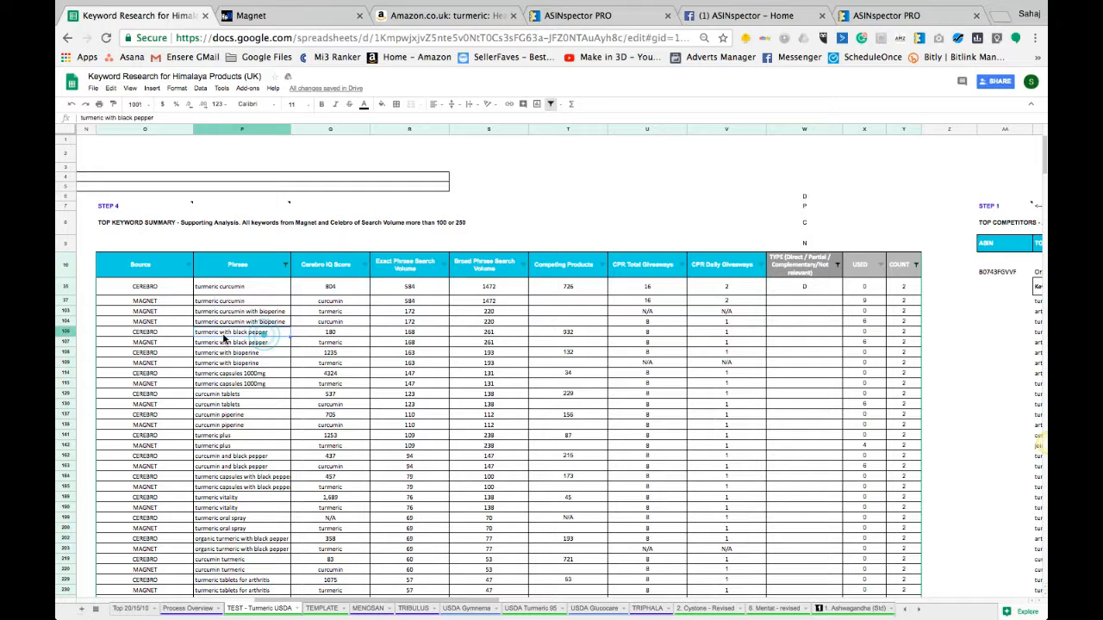
pyautogui.click(783, 335)
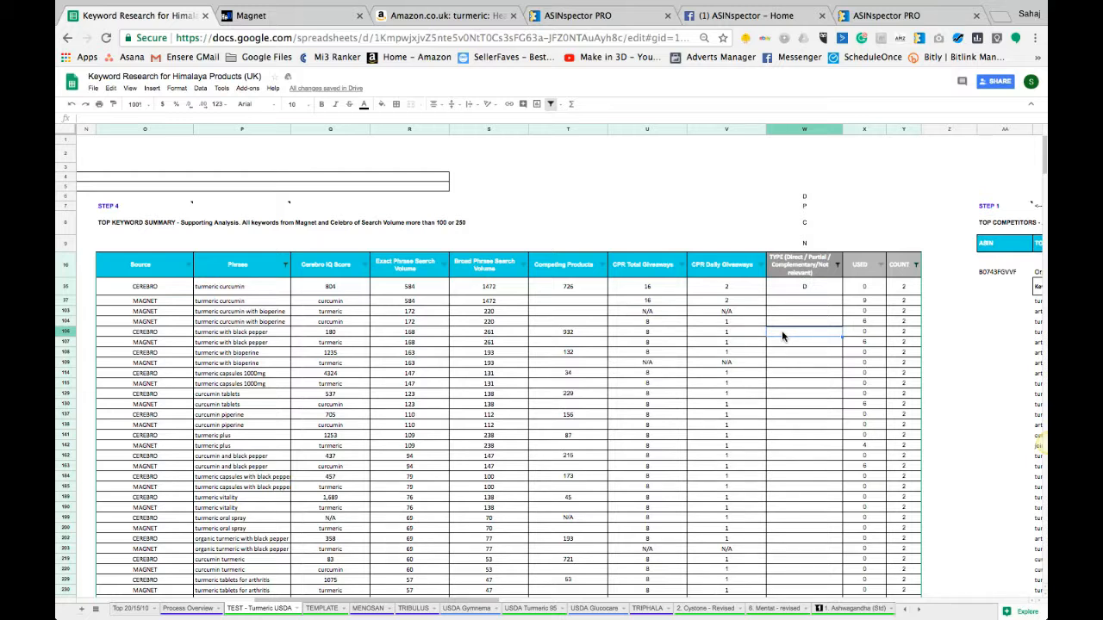
pyautogui.write('P')
pyautogui.press('Return')
pyautogui.click(805, 333)
# Classify the Cerebro rows for turmeric with bioperine and turmeric capsules 1000mg as P in the TYPE column.
pyautogui.click(226, 333)
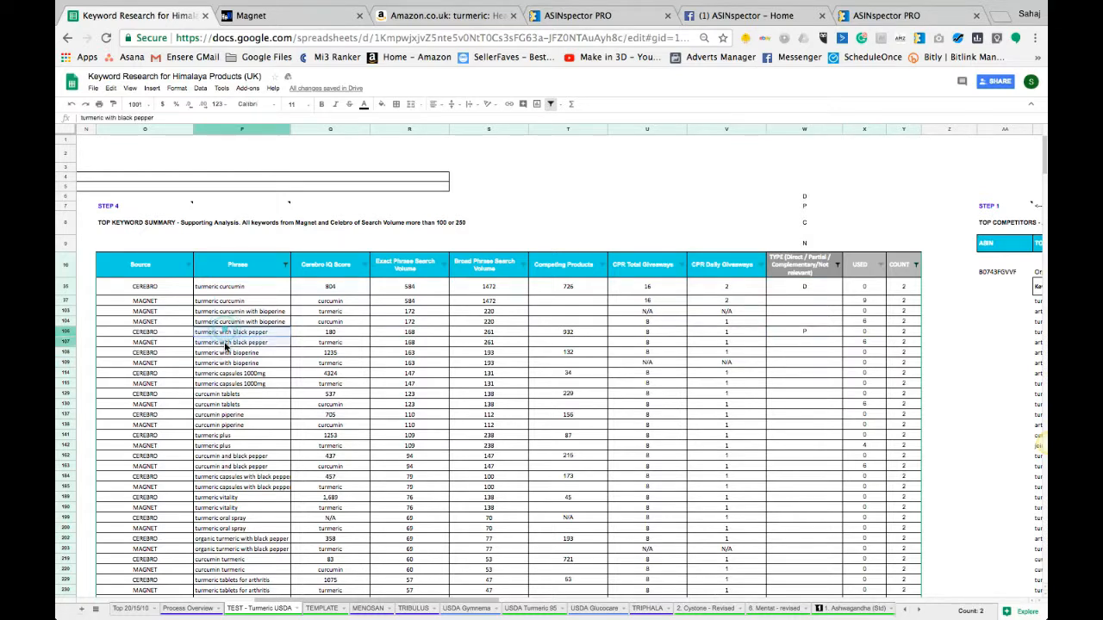
pyautogui.click(274, 354)
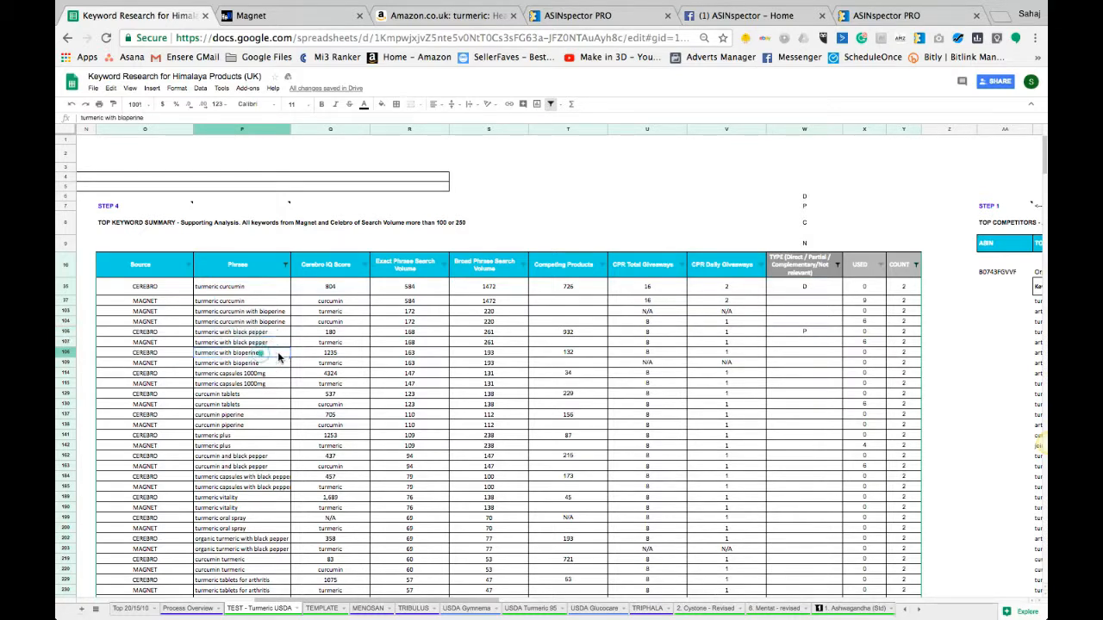
pyautogui.click(791, 352)
pyautogui.write('P')
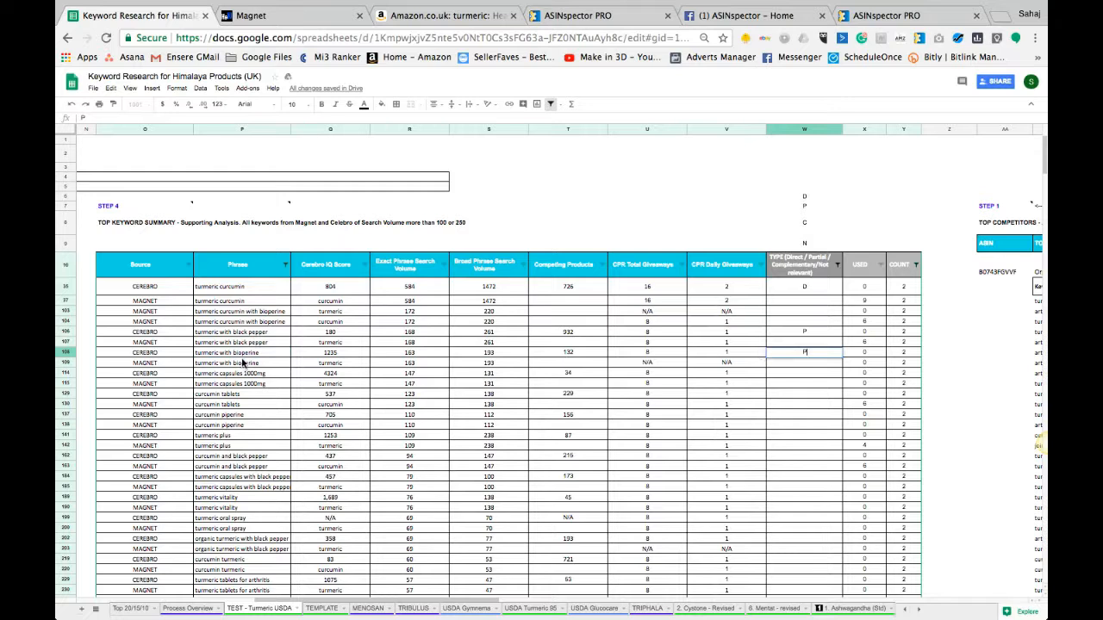
pyautogui.click(216, 353)
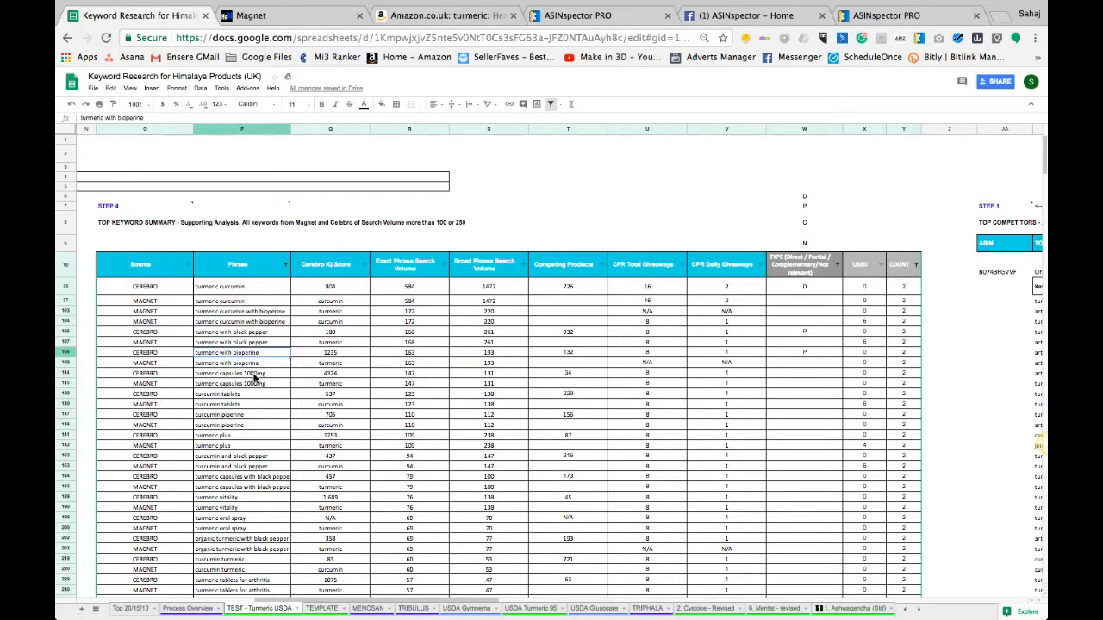
pyautogui.click(801, 373)
pyautogui.write('P')
pyautogui.press('Return')
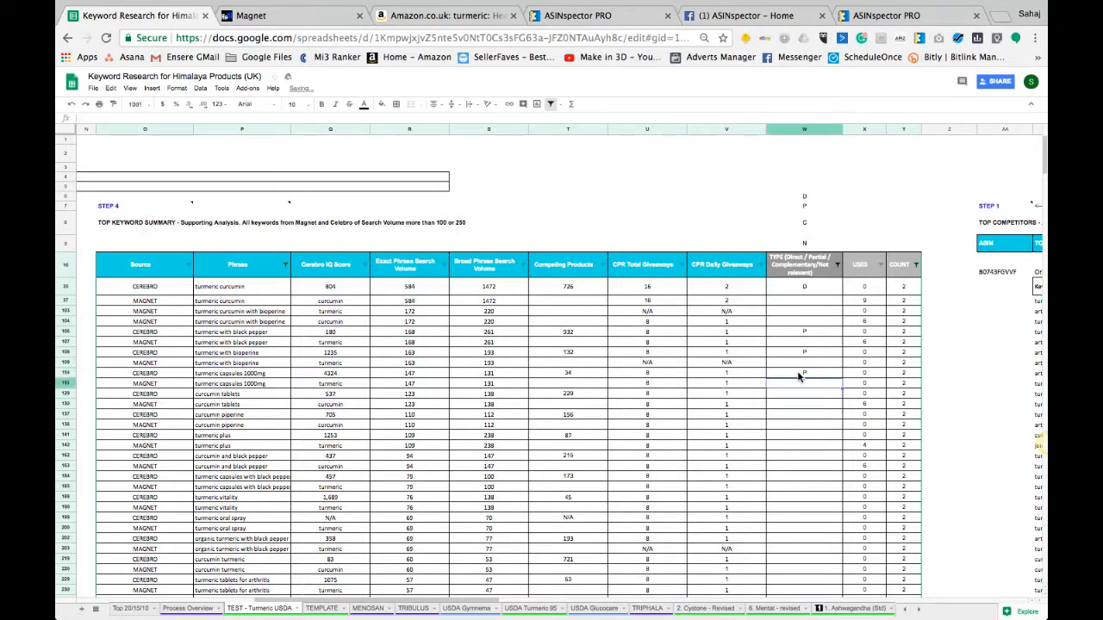
# Classify the Cerebro curcumin tablets row as D in the TYPE column.
pyautogui.click(225, 403)
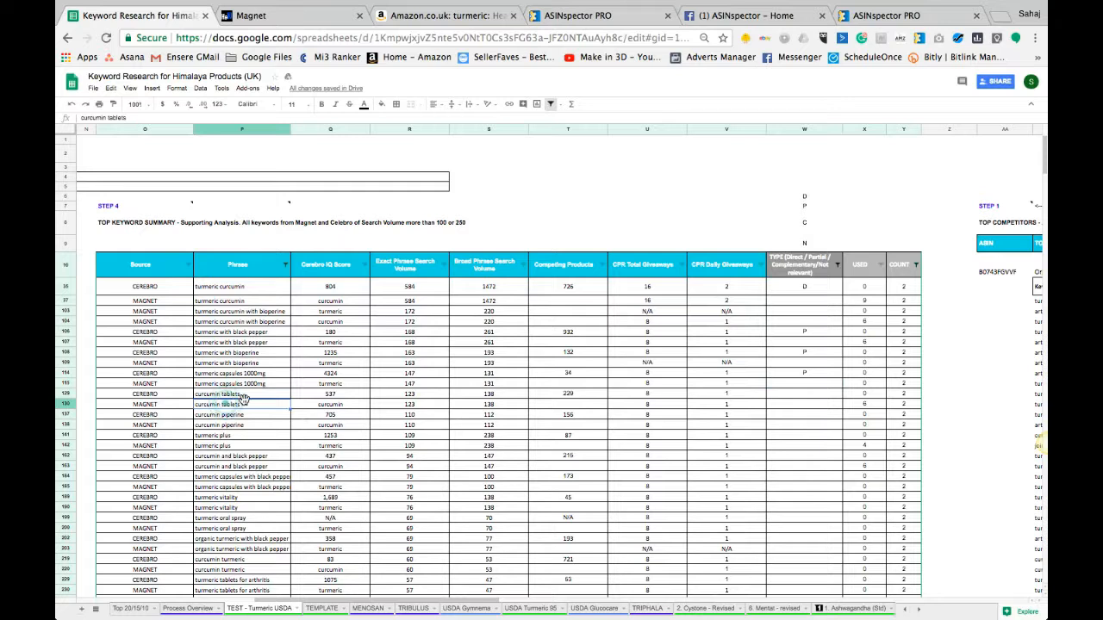
pyautogui.click(784, 394)
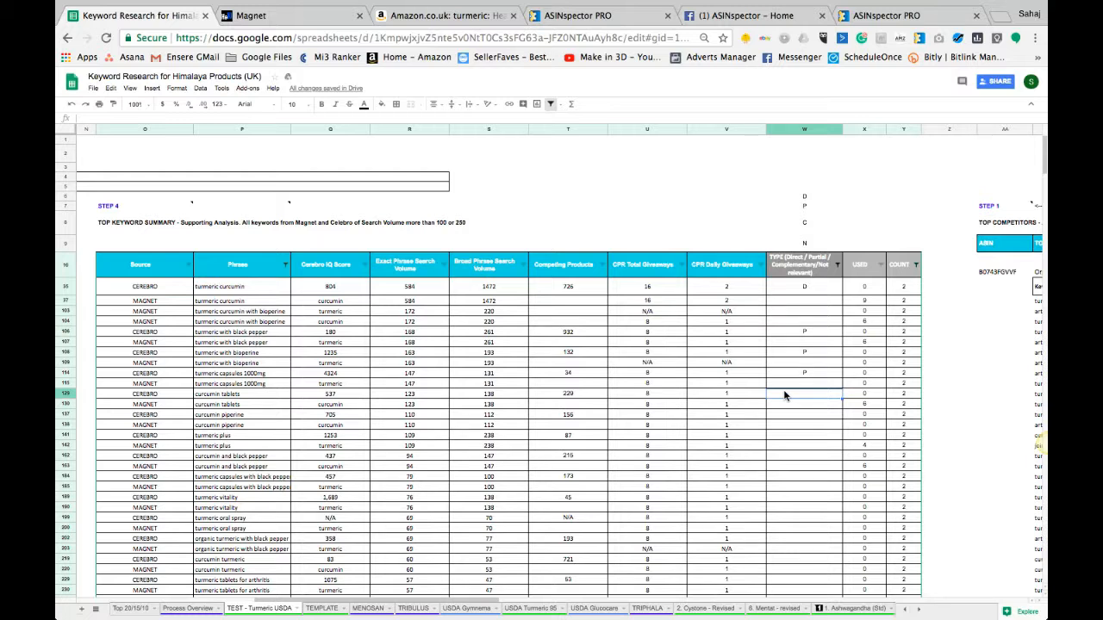
pyautogui.write('D')
pyautogui.press('Return')
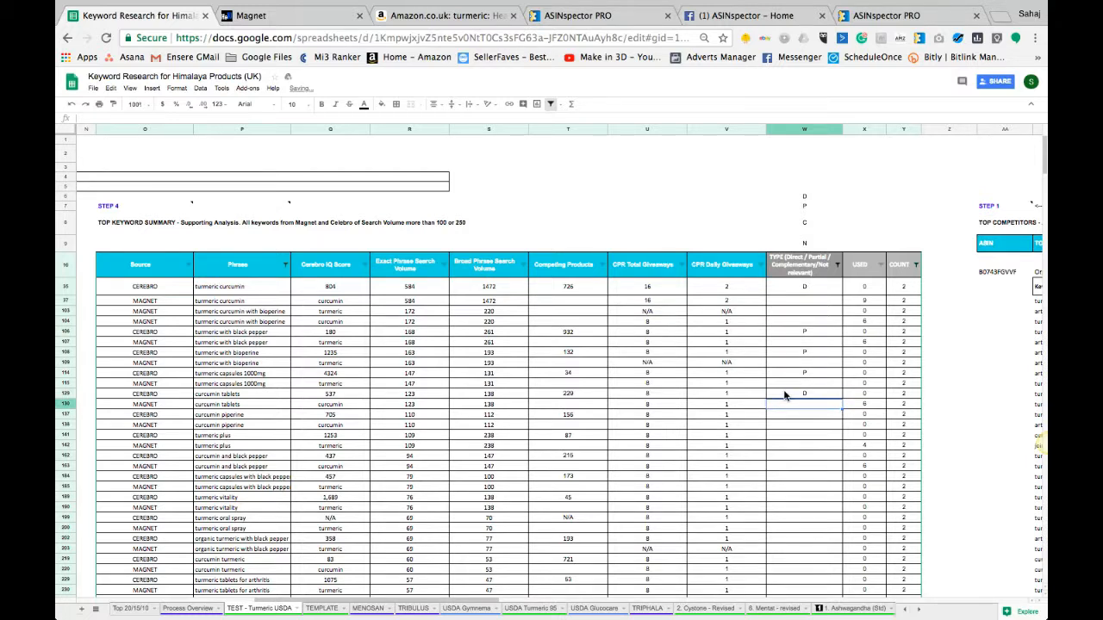
# Look over the curcumin piperine and turmeric plus phrases and the TYPE cells from turmeric curcumin down to turmeric oral spray.
pyautogui.click(219, 420)
pyautogui.click(221, 436)
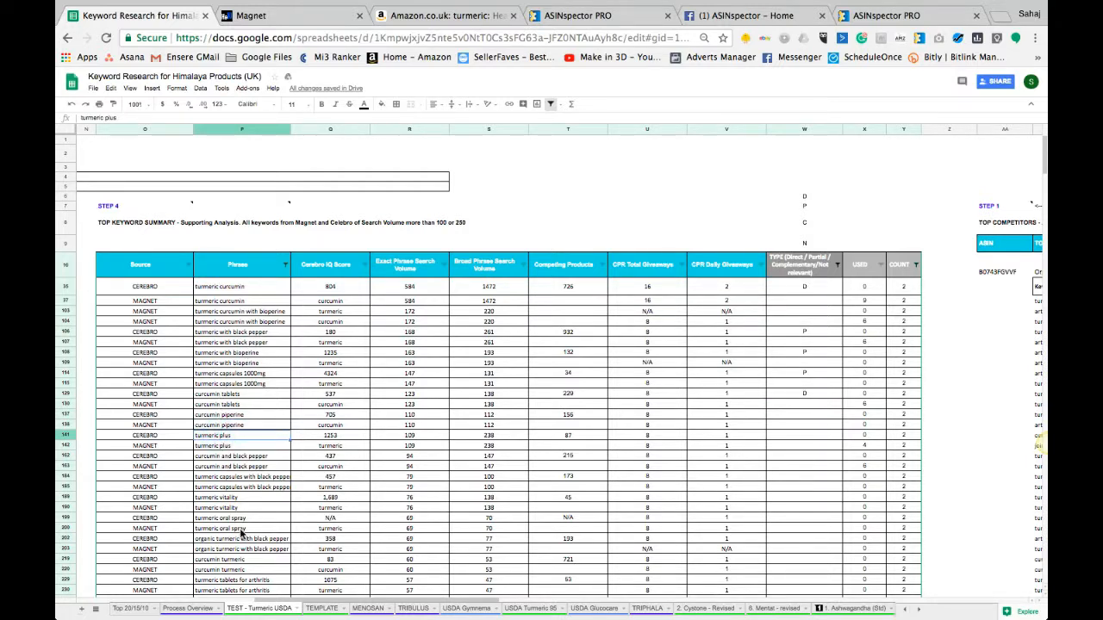
pyautogui.scroll(-1, 243, 535)
pyautogui.scroll(1, 243, 535)
pyautogui.moveTo(806, 288); pyautogui.dragTo(786, 535)
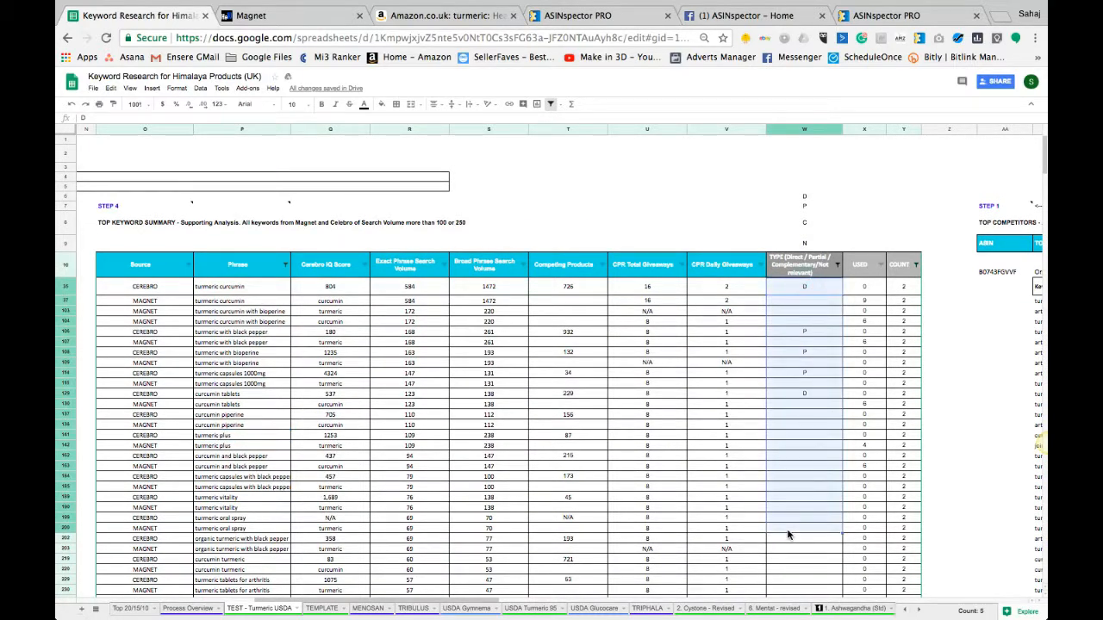
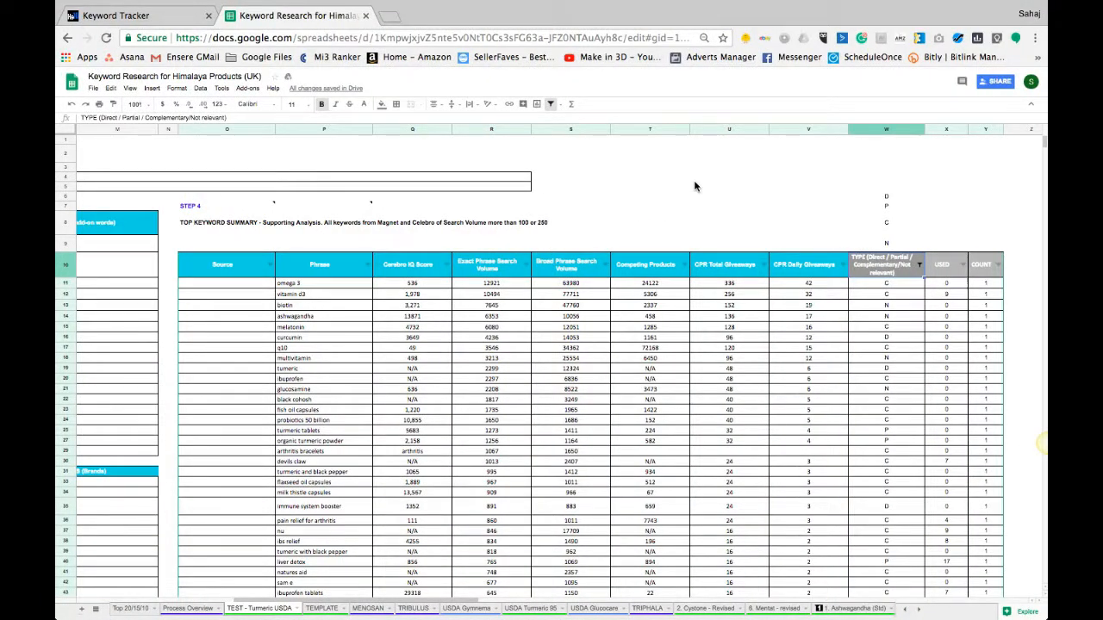
# Review the phrases from omega 3 to immune system booster and the type codes of omega 3, vitamin d3 and turmeric.
pyautogui.click(695, 186)
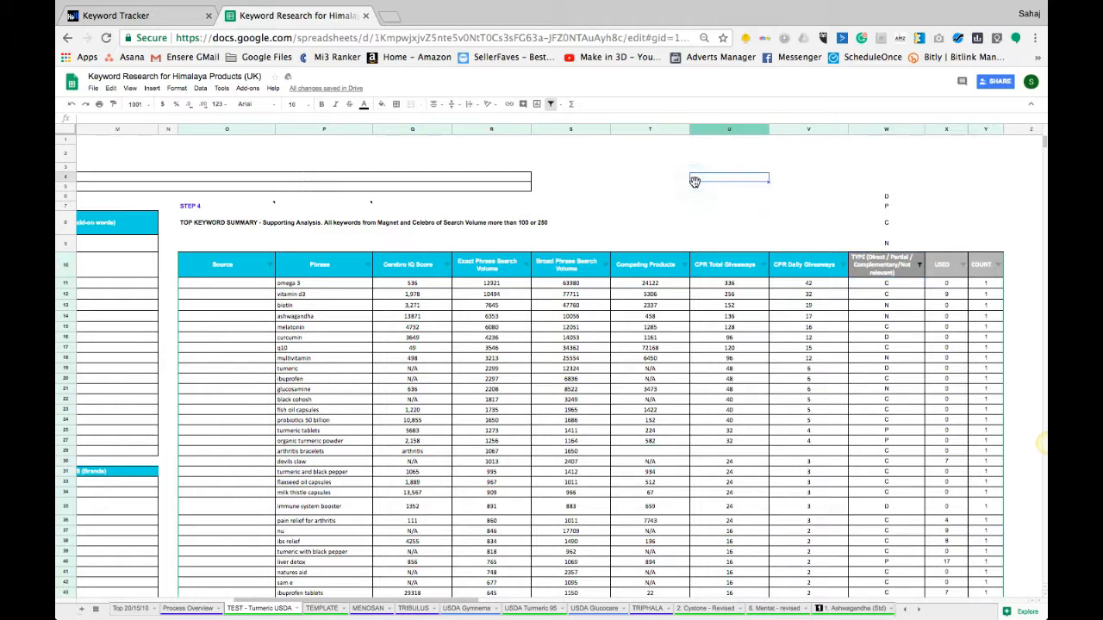
pyautogui.click(681, 228)
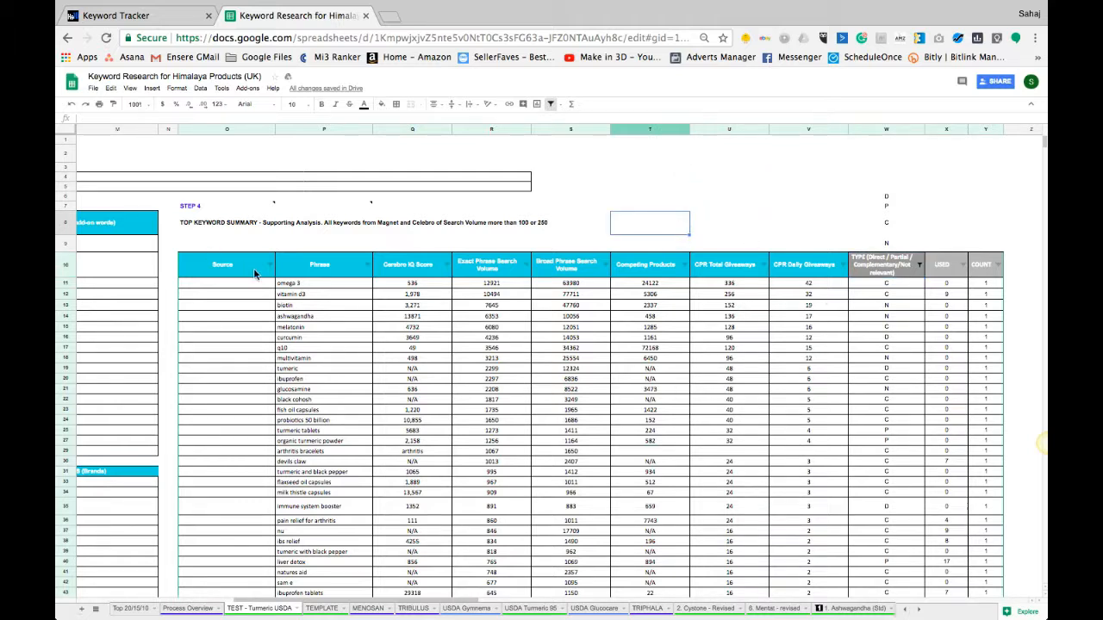
pyautogui.moveTo(283, 283); pyautogui.dragTo(320, 510)
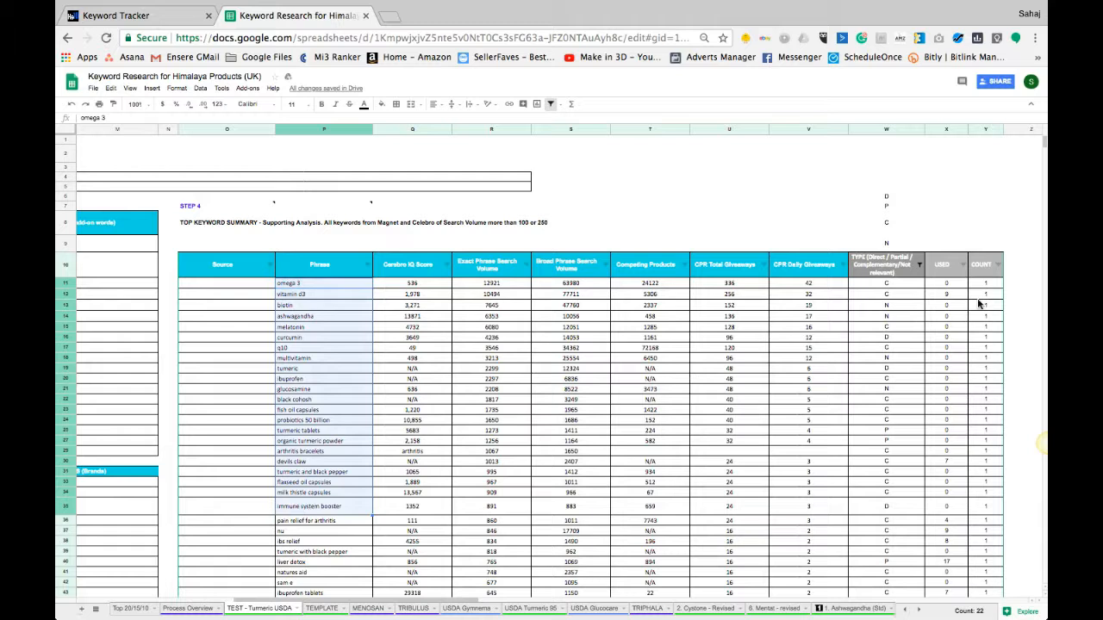
pyautogui.click(901, 283)
pyautogui.click(901, 293)
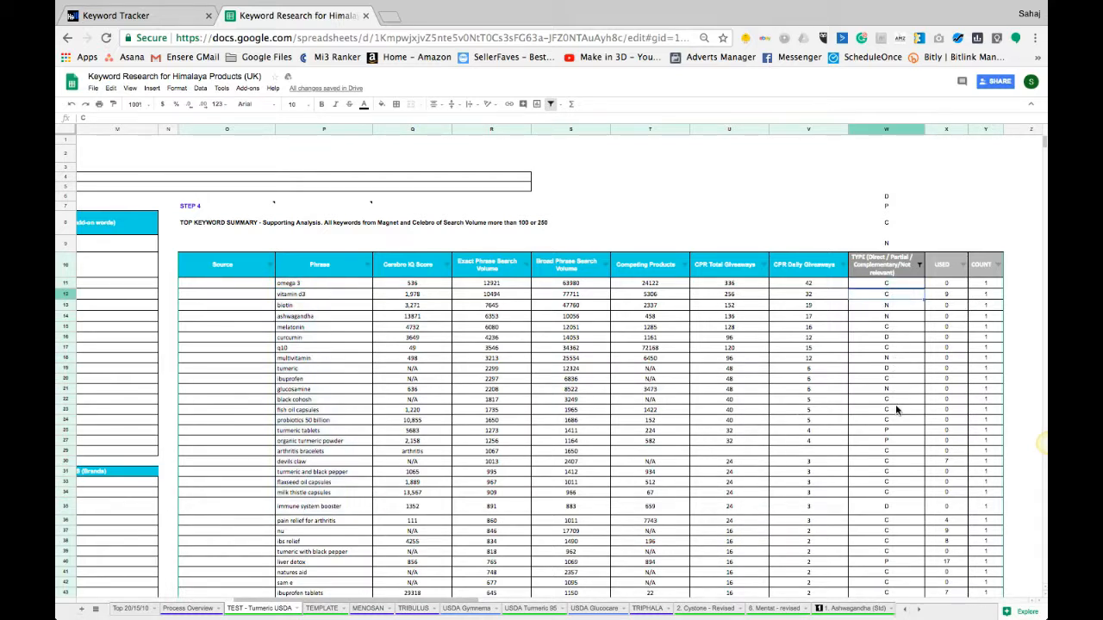
pyautogui.click(360, 369)
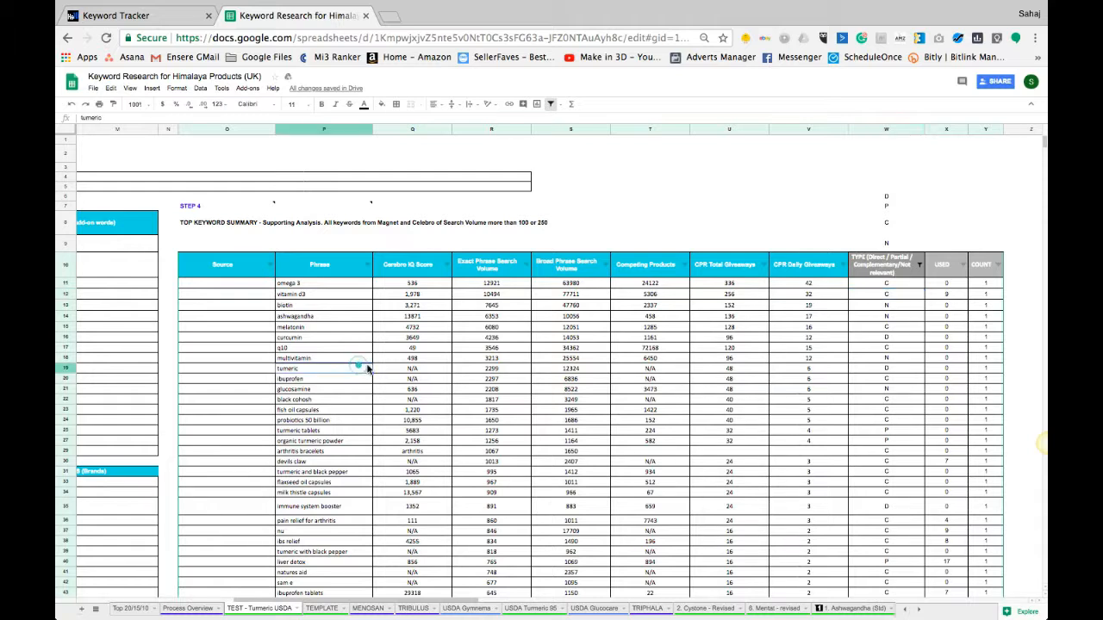
pyautogui.click(905, 373)
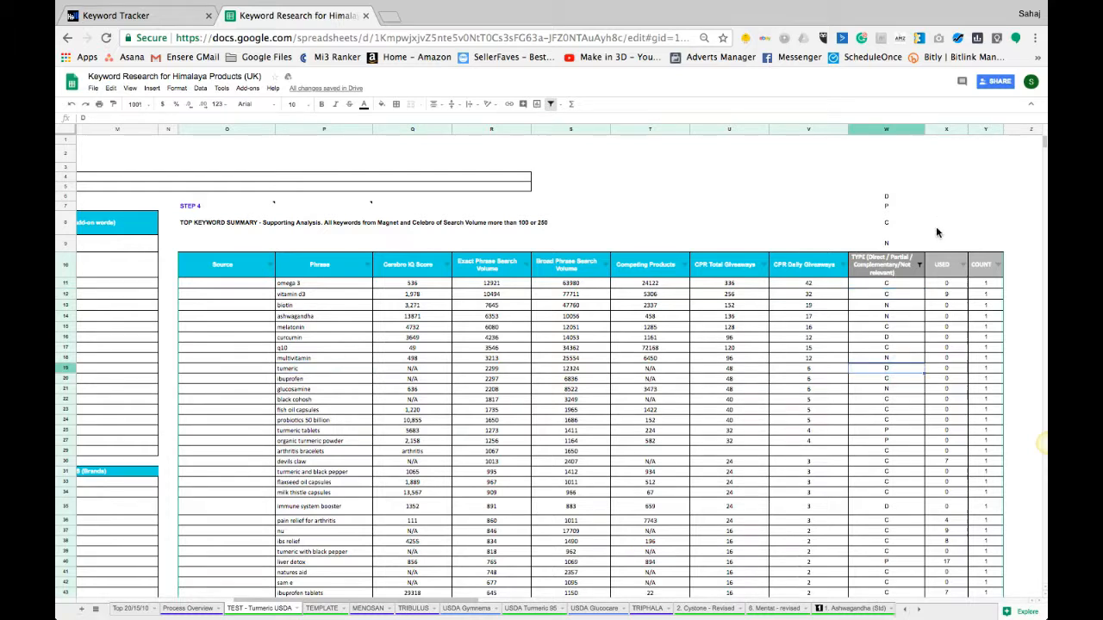
# Filter the TYPE column to show only the direct keywords marked D.
pyautogui.click(919, 265)
pyautogui.click(835, 366)
pyautogui.click(837, 388)
pyautogui.click(838, 399)
pyautogui.click(831, 437)
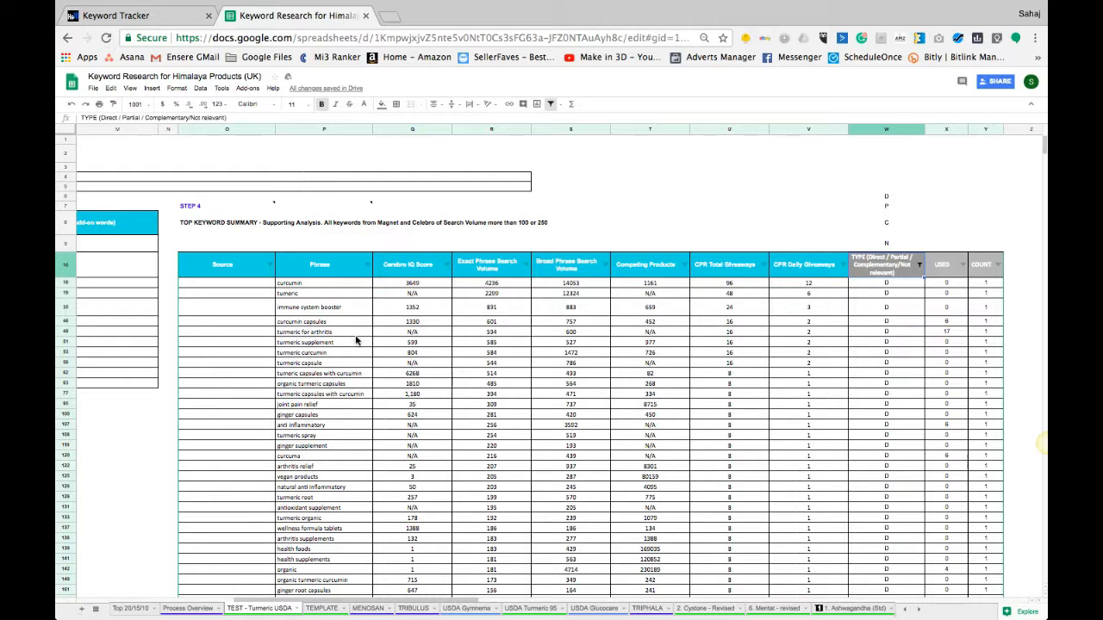
# Review the direct keywords in the Phrase column from curcumin down to ginger root capsules.
pyautogui.click(304, 284)
pyautogui.press('Down')
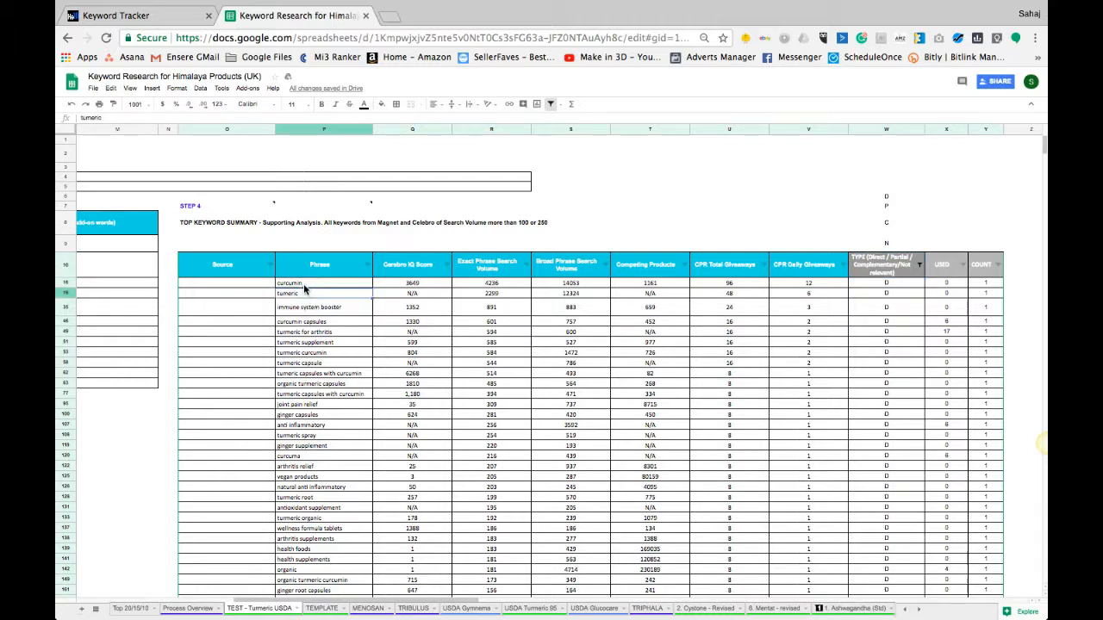
pyautogui.press('Down')
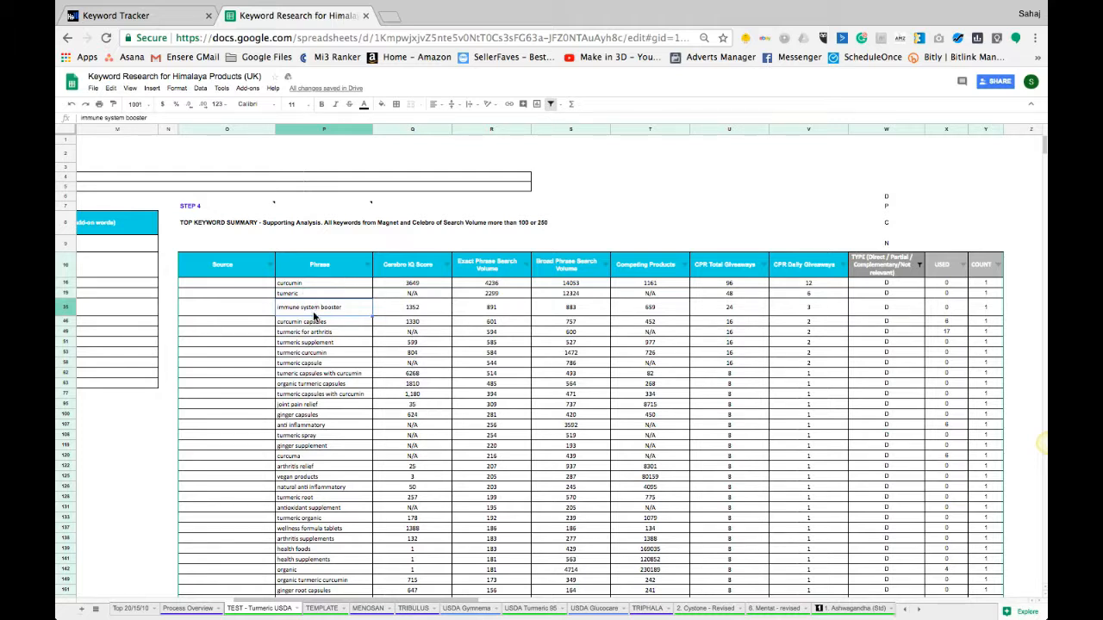
pyautogui.press('Down')
pyautogui.press('Down')
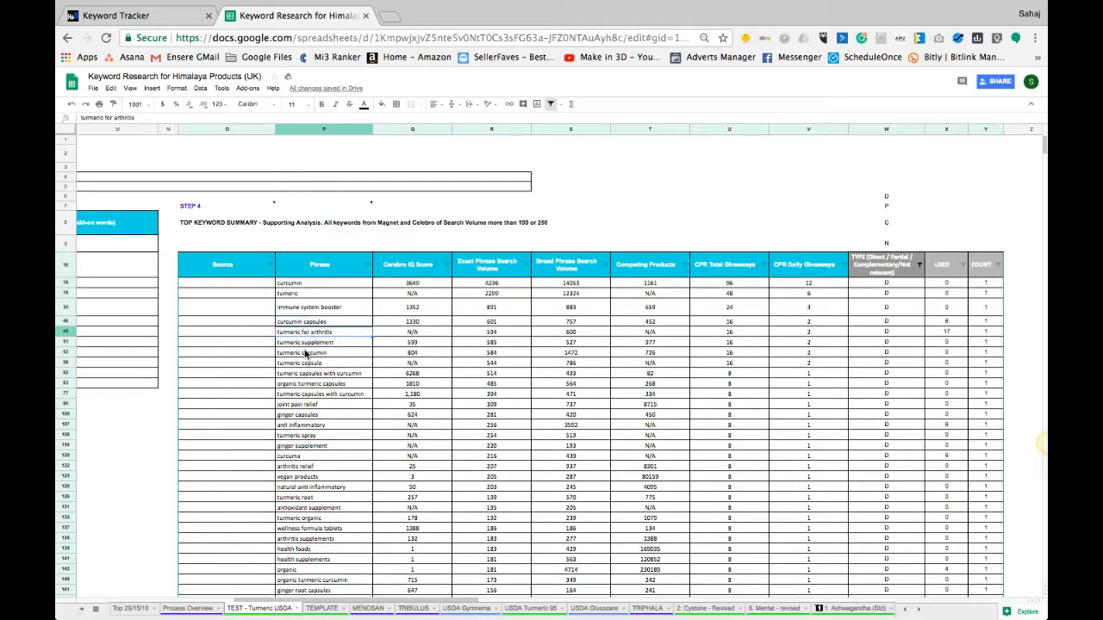
pyautogui.press('Down')
pyautogui.press('Down')
pyautogui.click(296, 363)
pyautogui.moveTo(306, 284); pyautogui.dragTo(307, 372)
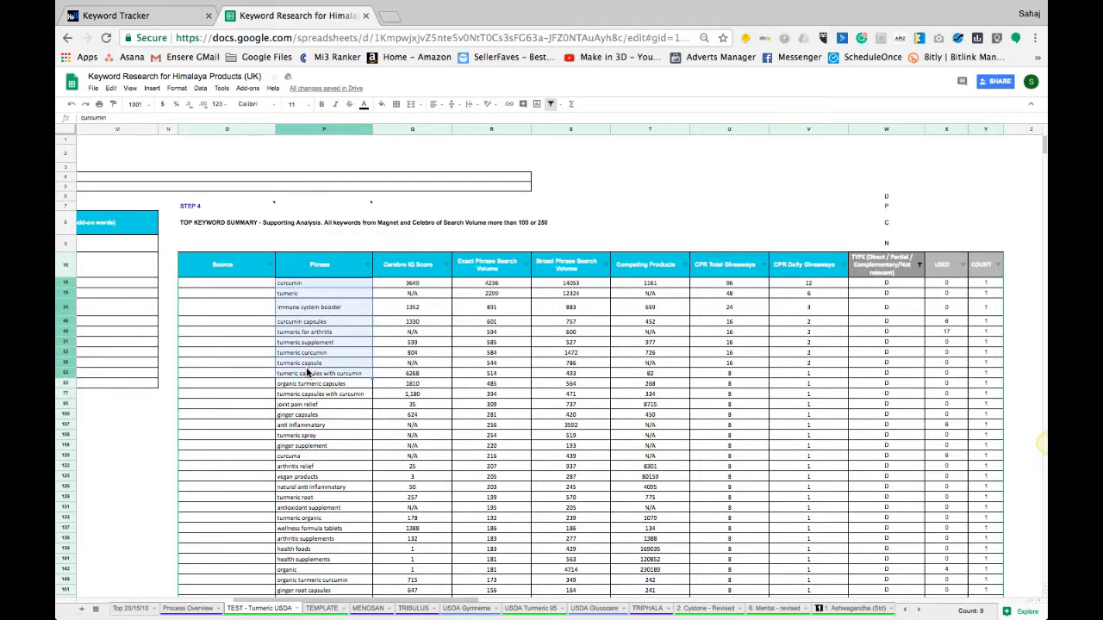
pyautogui.scroll(-1, 311, 482)
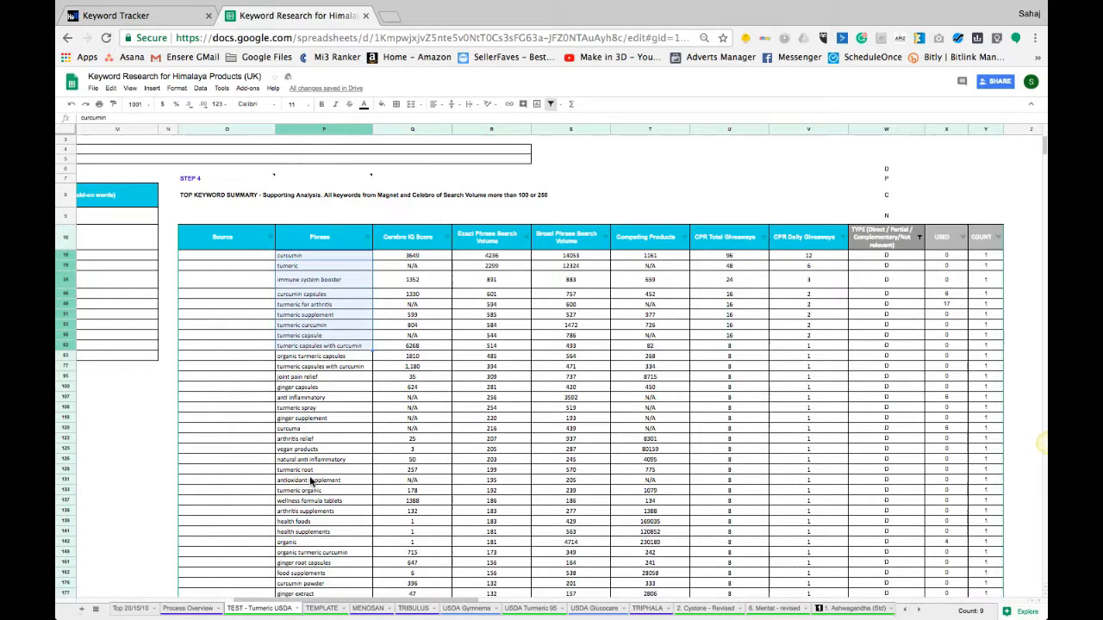
pyautogui.click(312, 450)
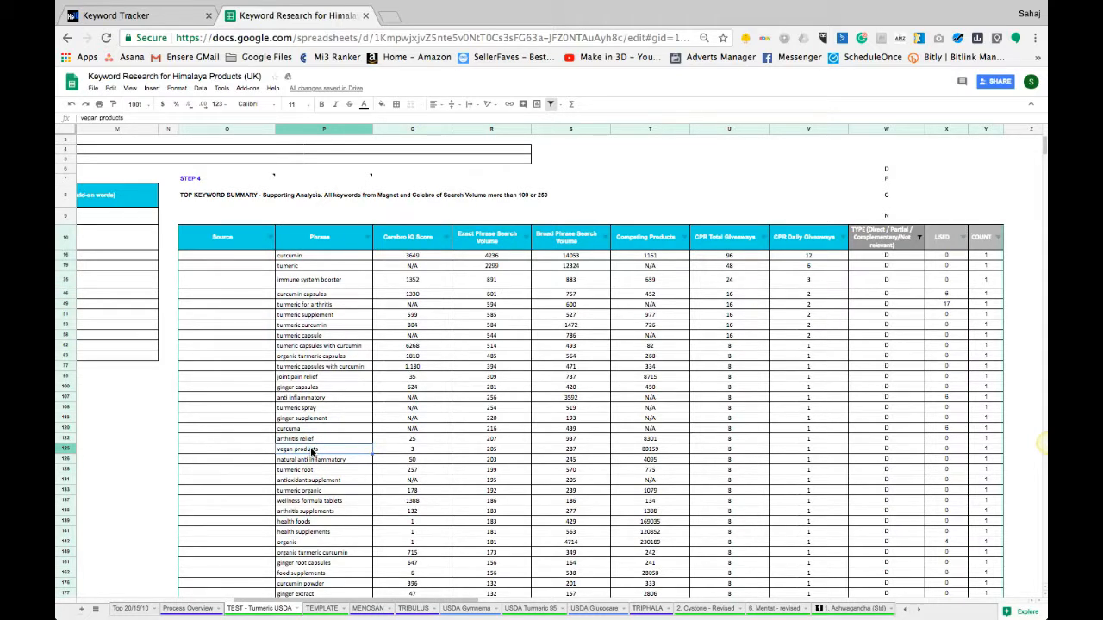
pyautogui.click(297, 378)
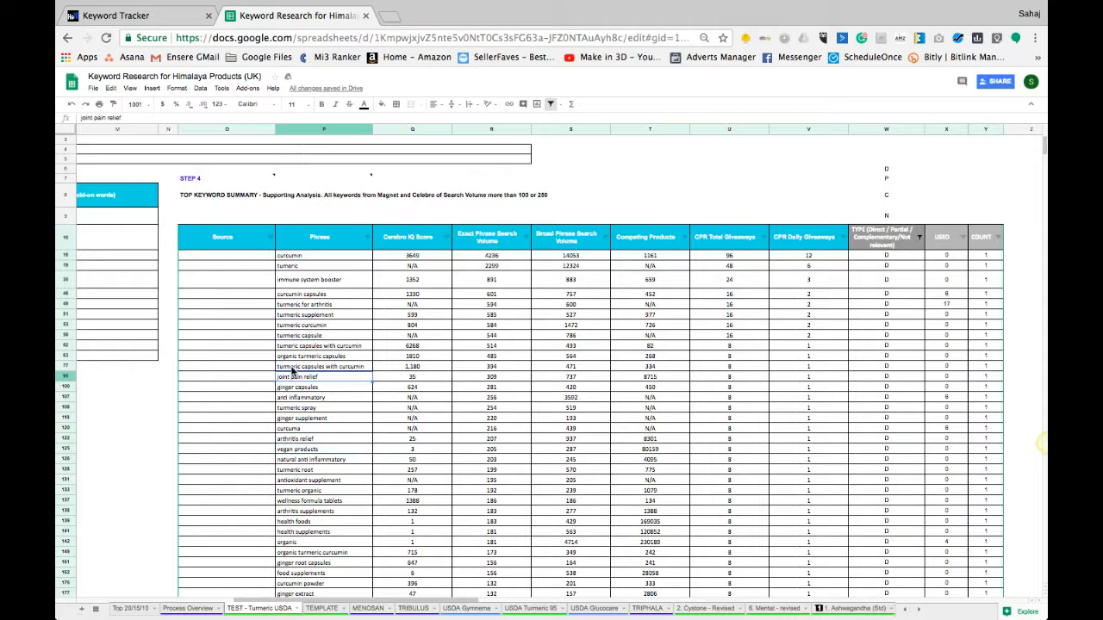
pyautogui.click(300, 501)
pyautogui.moveTo(300, 565); pyautogui.dragTo(303, 297)
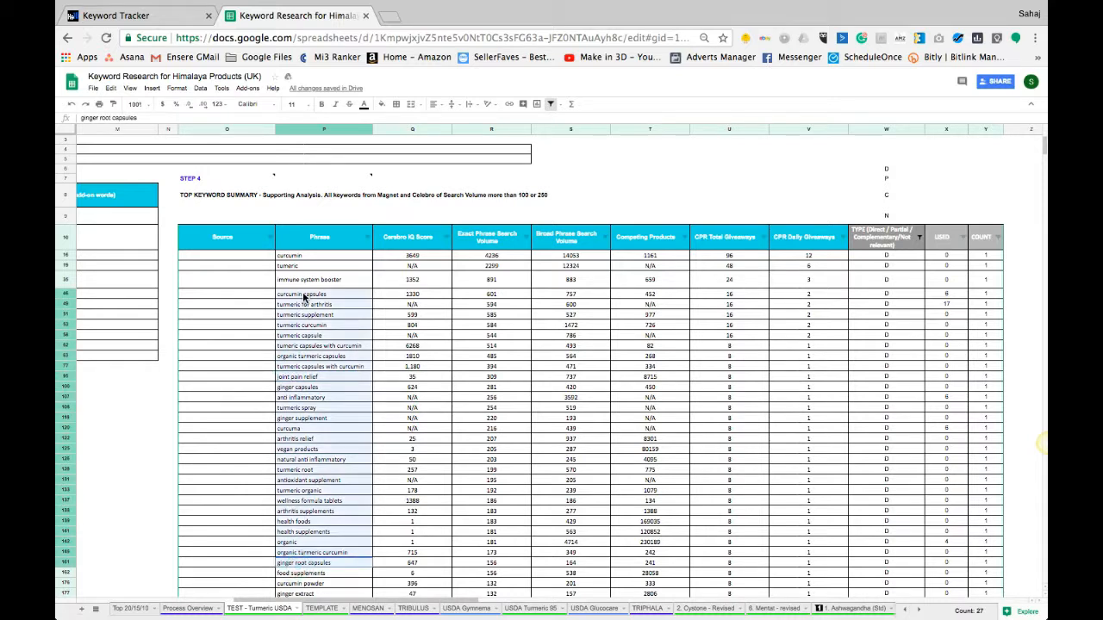
pyautogui.scroll(1, 302, 296)
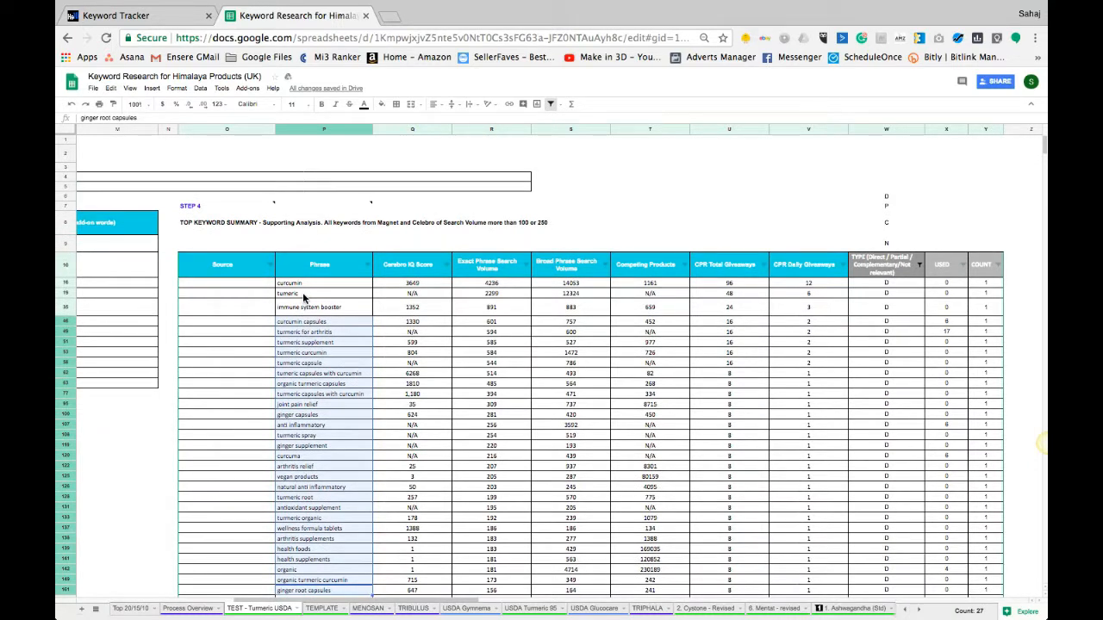
# Reclassify the ginger extract keyword as C in the TYPE column.
pyautogui.scroll(-2, 335, 417)
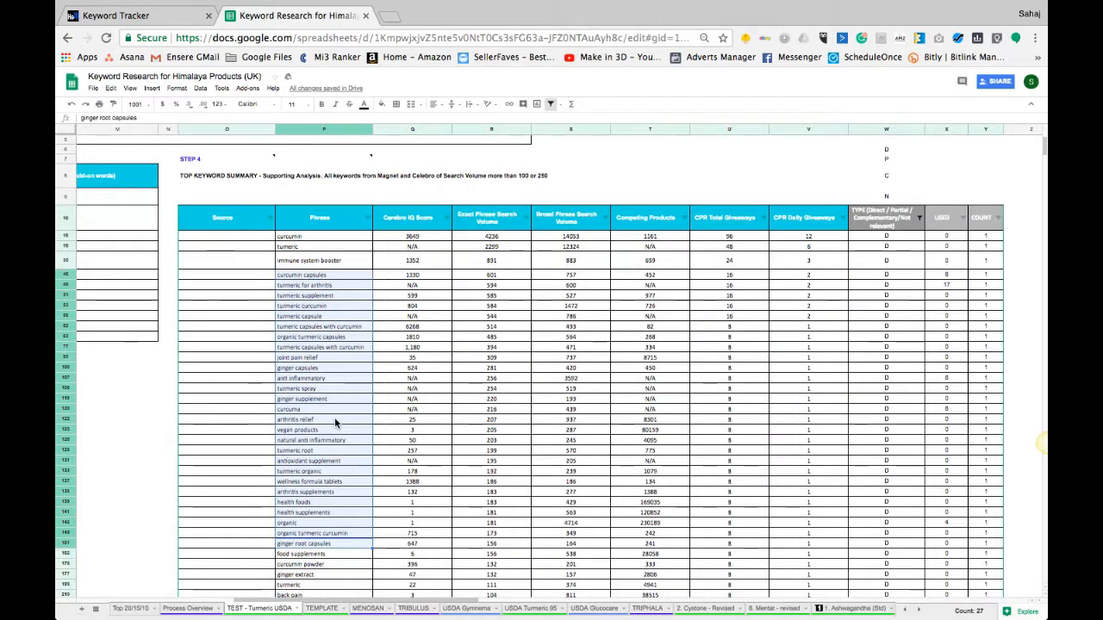
pyautogui.click(318, 575)
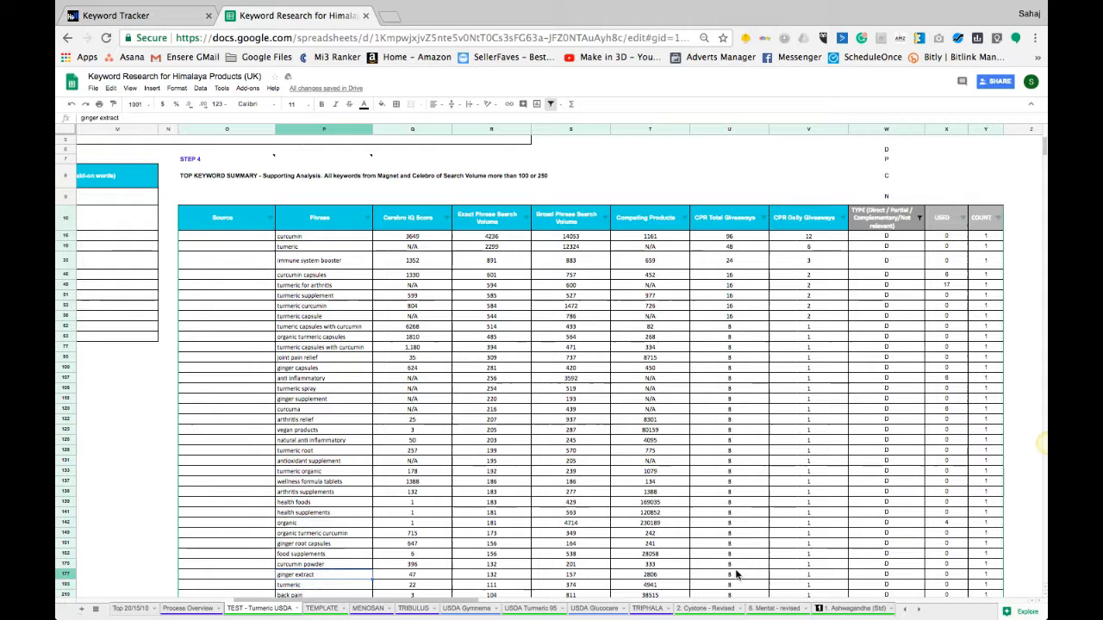
pyautogui.click(887, 574)
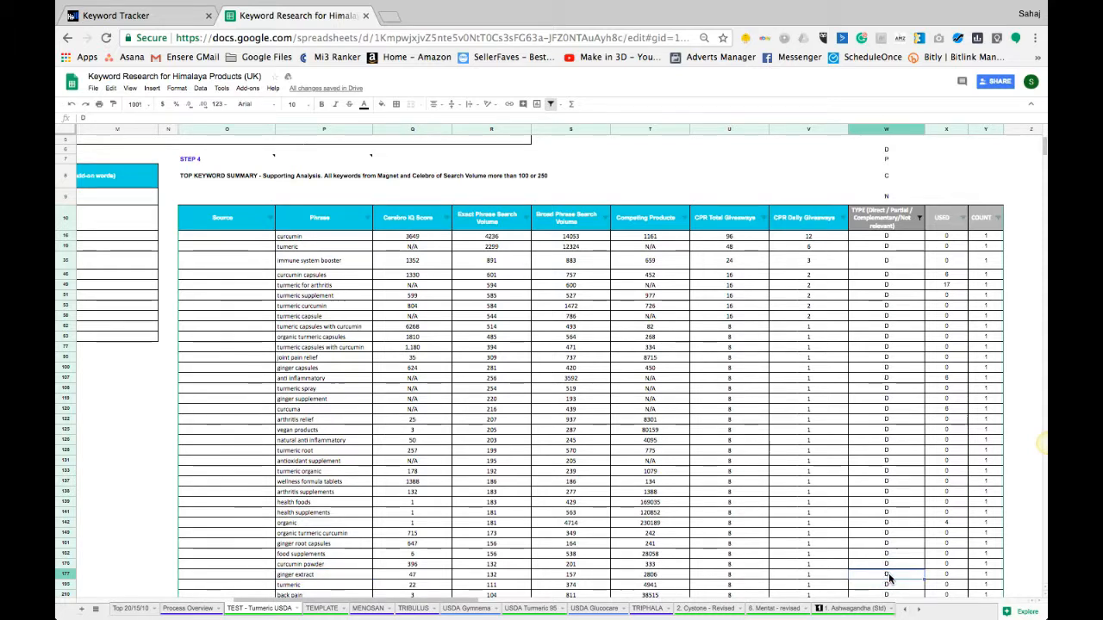
pyautogui.write('C')
pyautogui.press('Return')
# Reclassify the wellness formula tablets keyword as C in the TYPE column.
pyautogui.scroll(1, 539, 514)
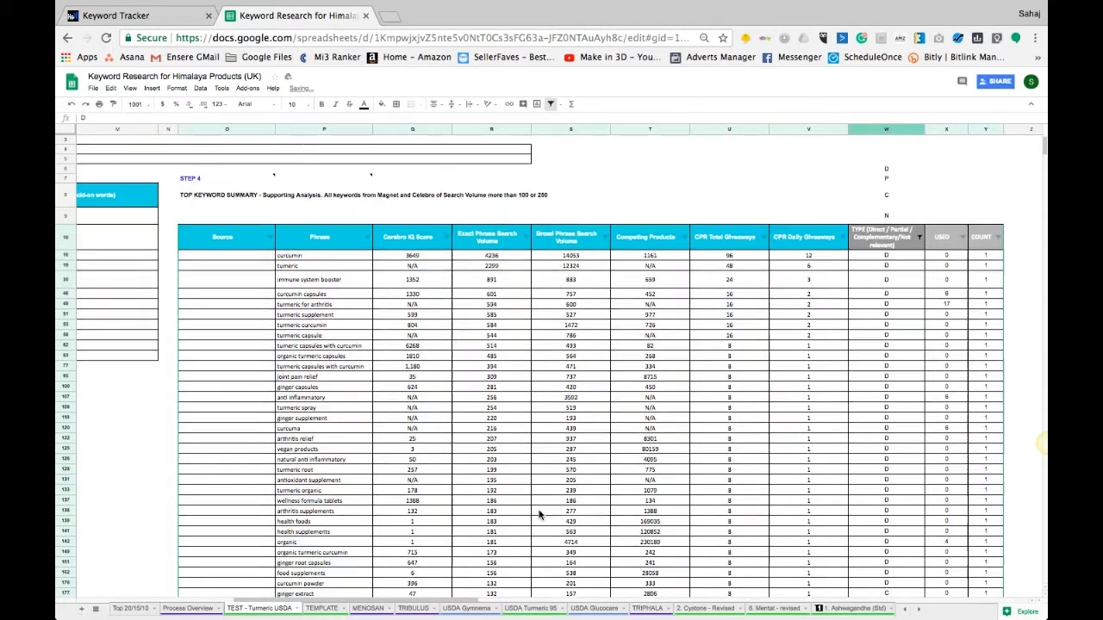
pyautogui.scroll(1, 539, 515)
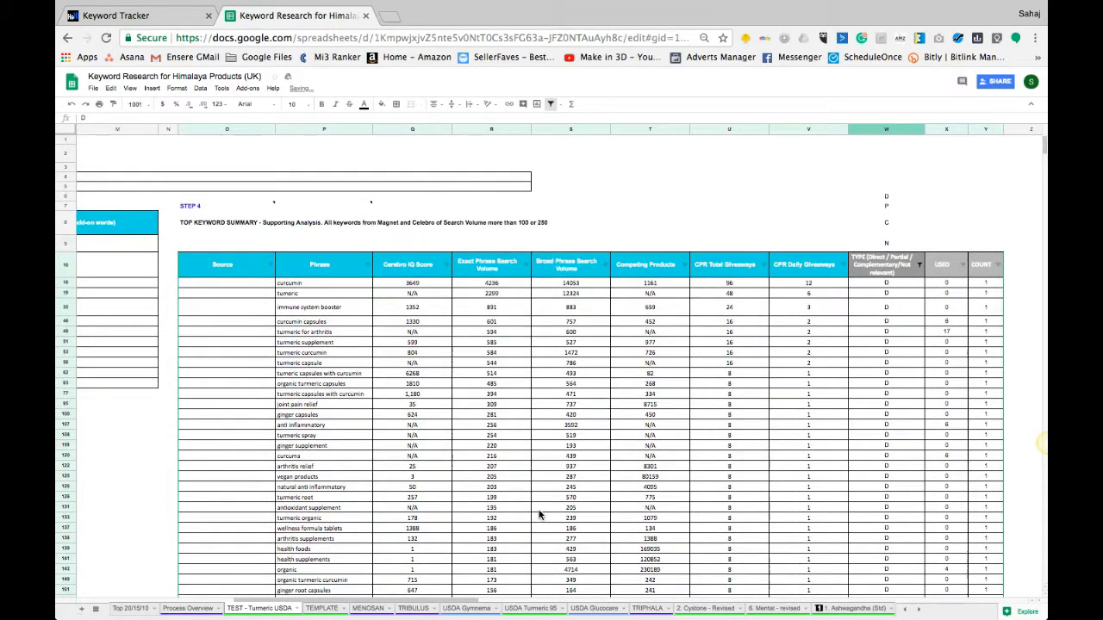
pyautogui.click(323, 531)
pyautogui.click(896, 533)
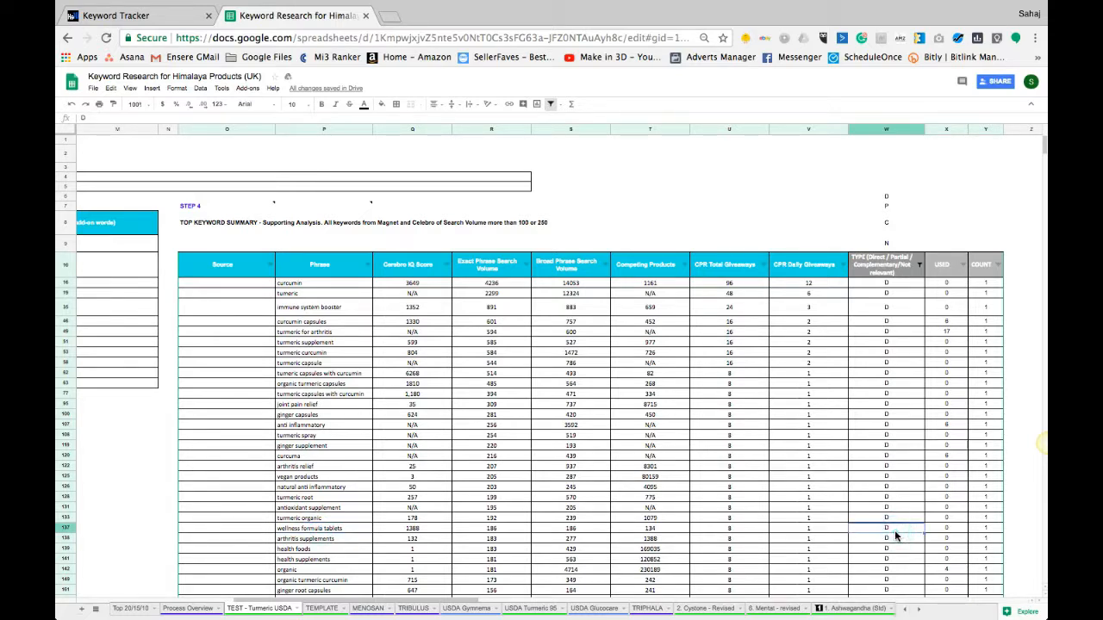
pyautogui.write('C')
pyautogui.press('Return')
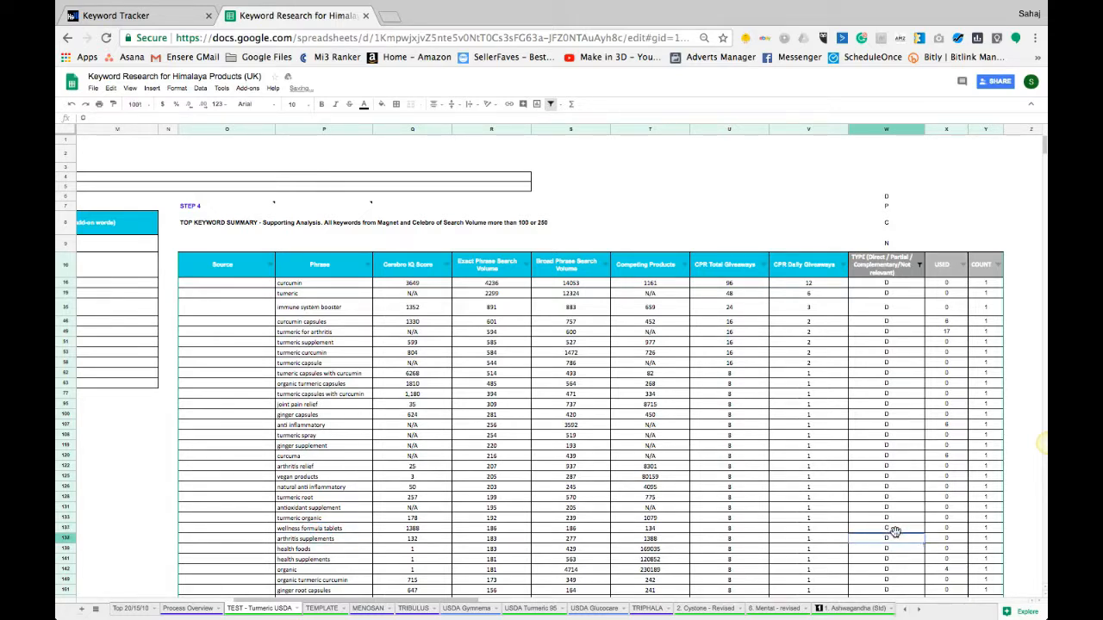
# Change the TYPE column filter to show only the partial keywords marked P.
pyautogui.click(743, 393)
pyautogui.hscroll(-2, 690, 387)
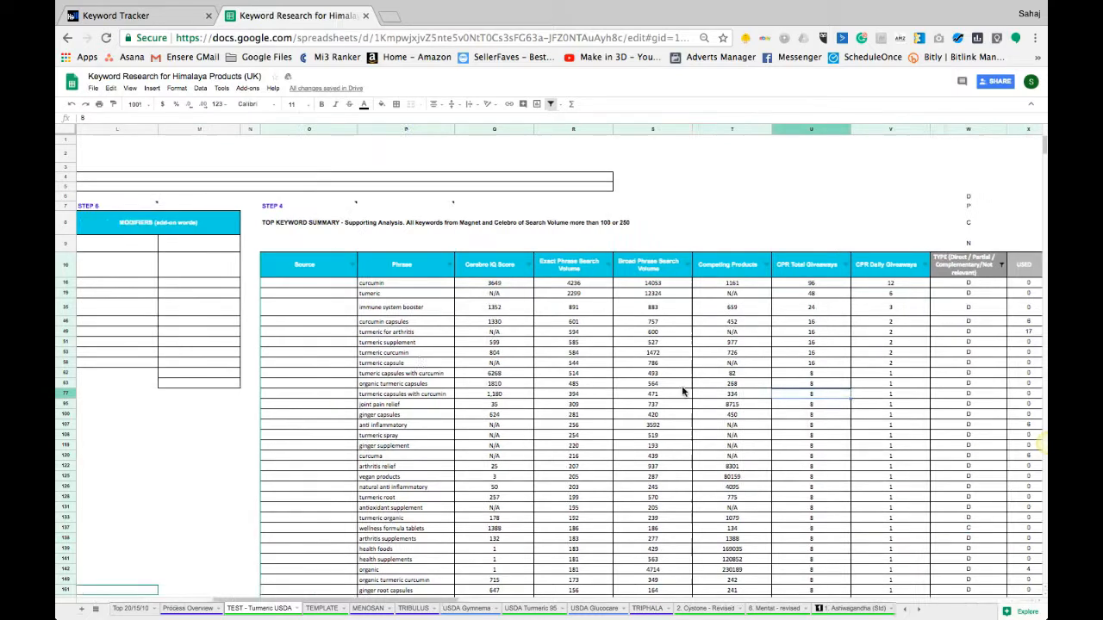
pyautogui.click(1001, 265)
pyautogui.click(915, 366)
pyautogui.click(918, 412)
pyautogui.click(917, 437)
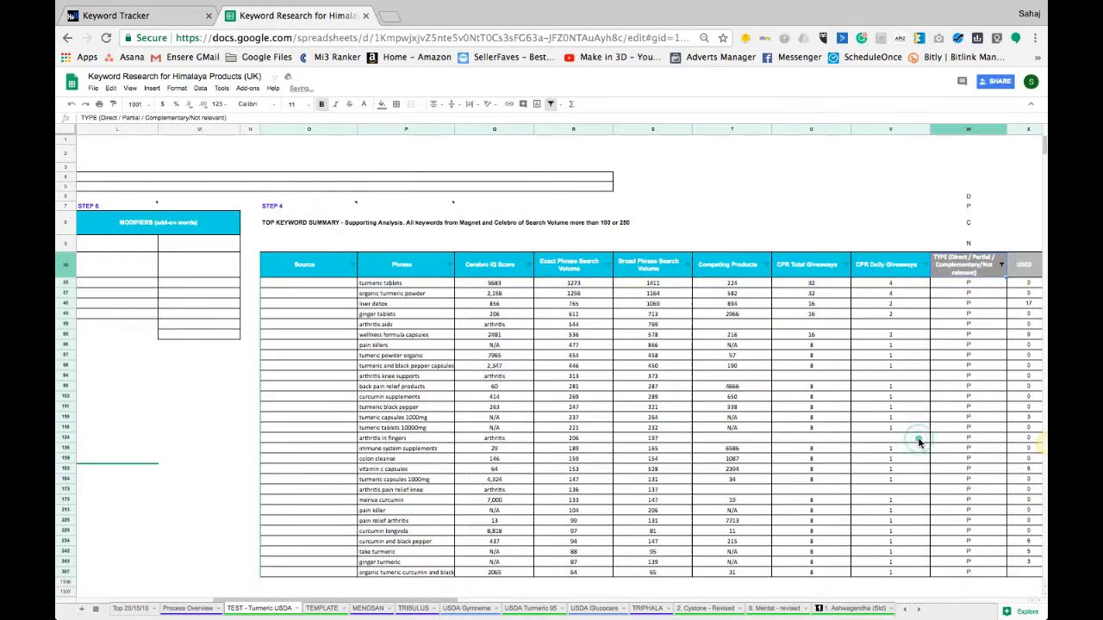
# Reclassify the turmeric tablets keyword as D in the TYPE column.
pyautogui.click(438, 303)
pyautogui.hscroll(2, 422, 306)
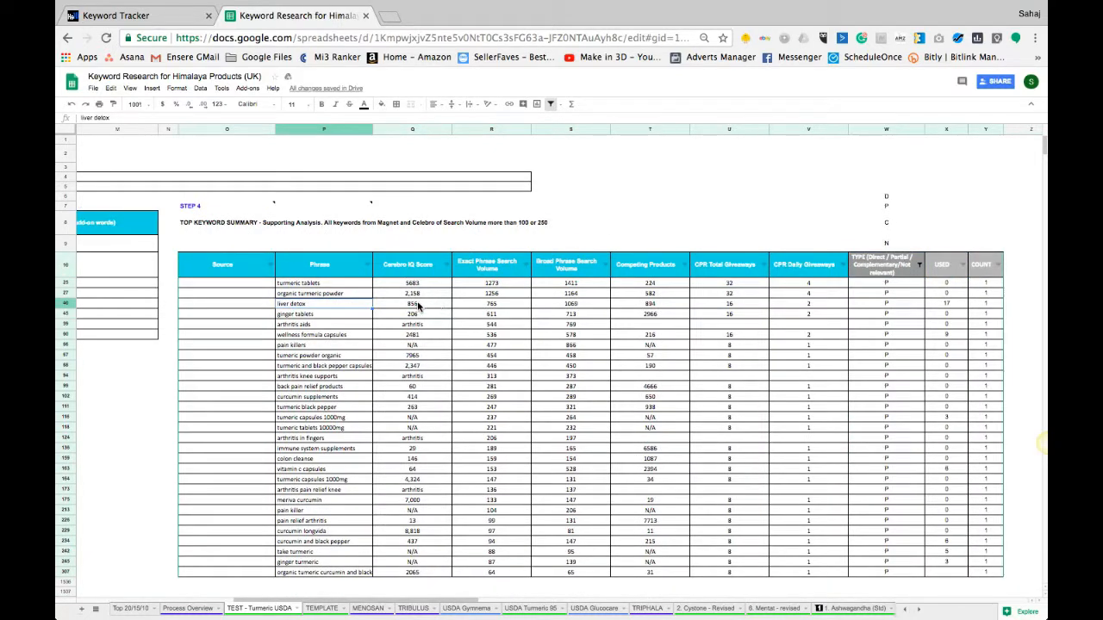
pyautogui.click(862, 284)
pyautogui.press('Return')
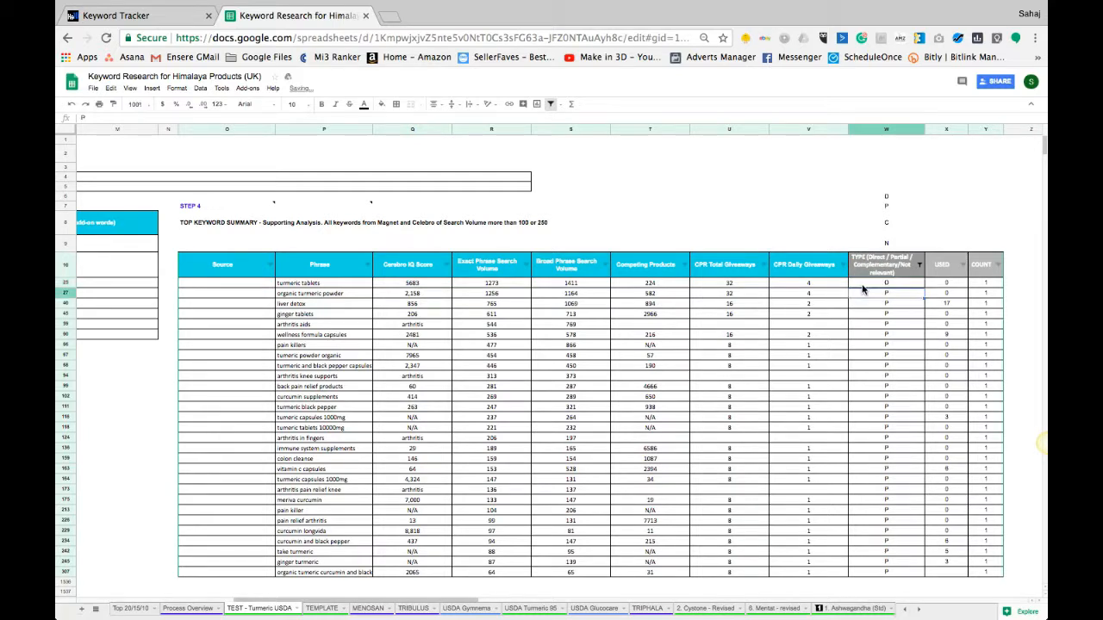
# Review the partial keywords from organic turmeric powder to arthritis in fingers, along with their type codes and exact phrase search volumes.
pyautogui.click(330, 295)
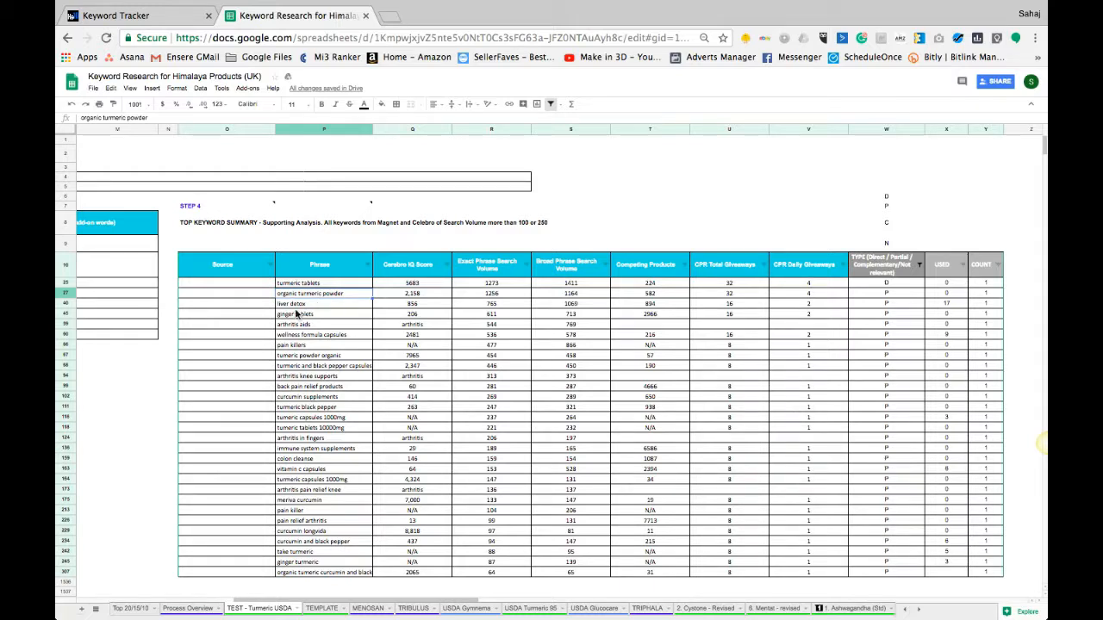
pyautogui.click(300, 305)
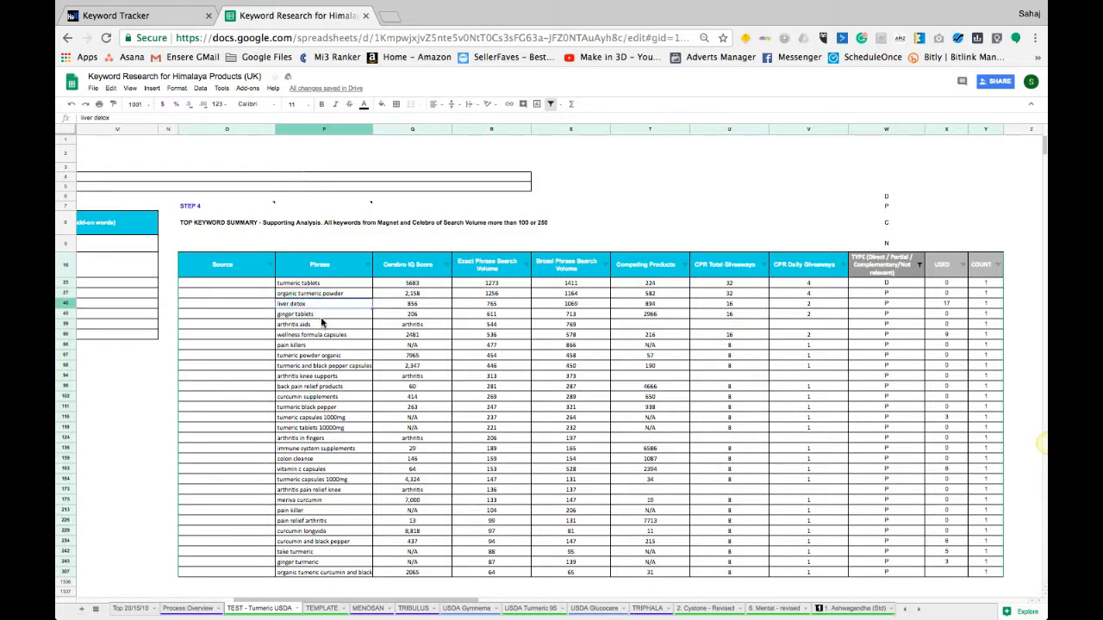
pyautogui.click(326, 317)
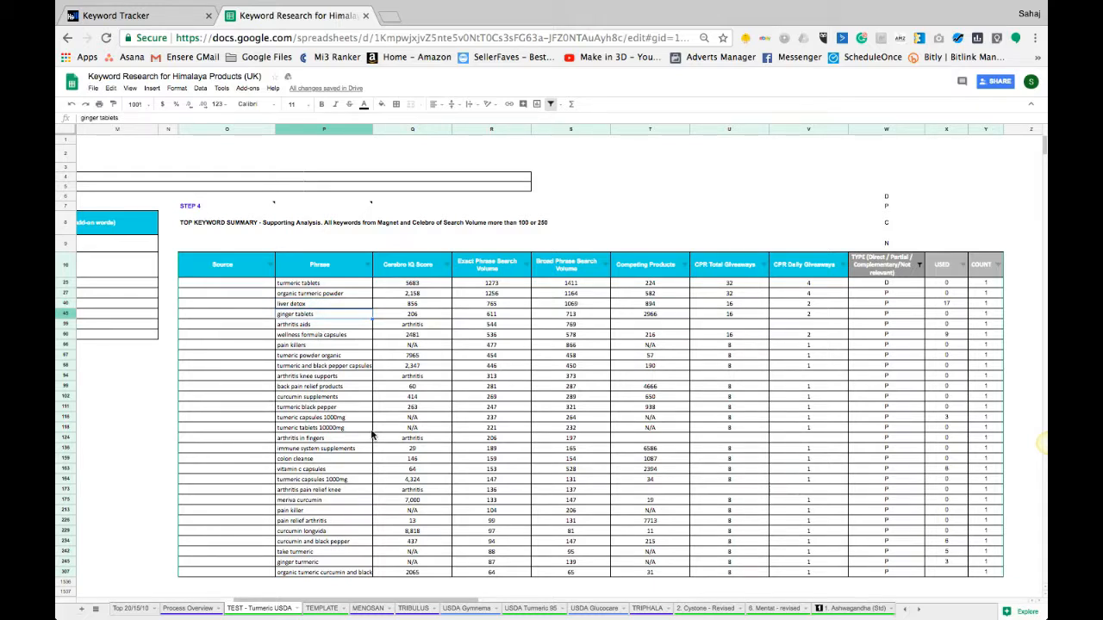
pyautogui.moveTo(872, 306); pyautogui.dragTo(872, 428)
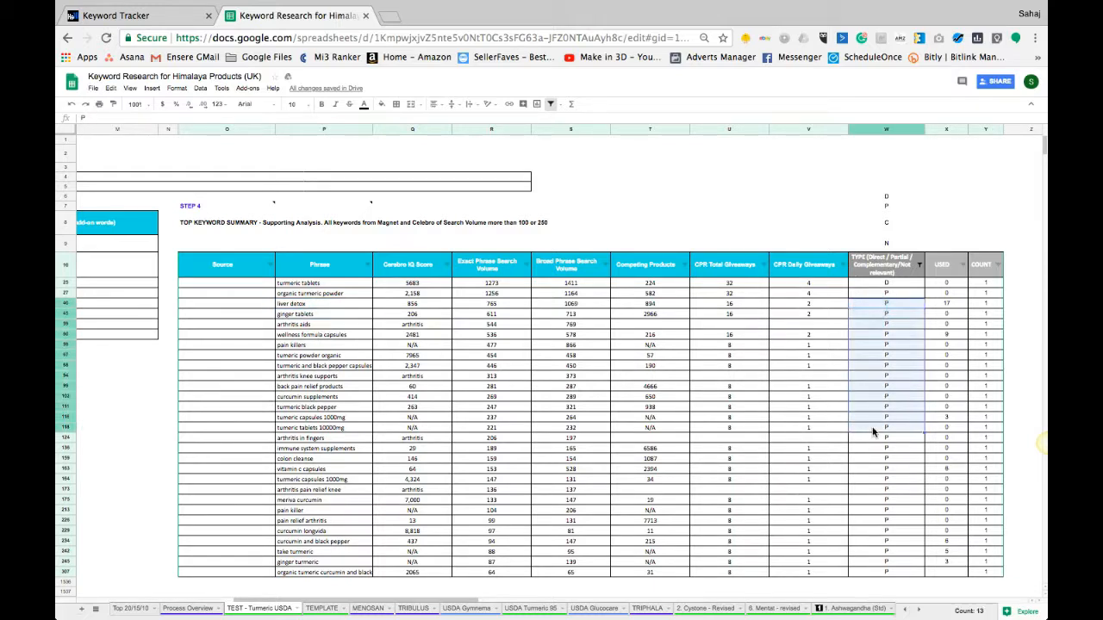
pyautogui.click(872, 428)
pyautogui.moveTo(492, 285); pyautogui.dragTo(482, 439)
pyautogui.click(317, 429)
pyautogui.click(317, 420)
pyautogui.click(316, 409)
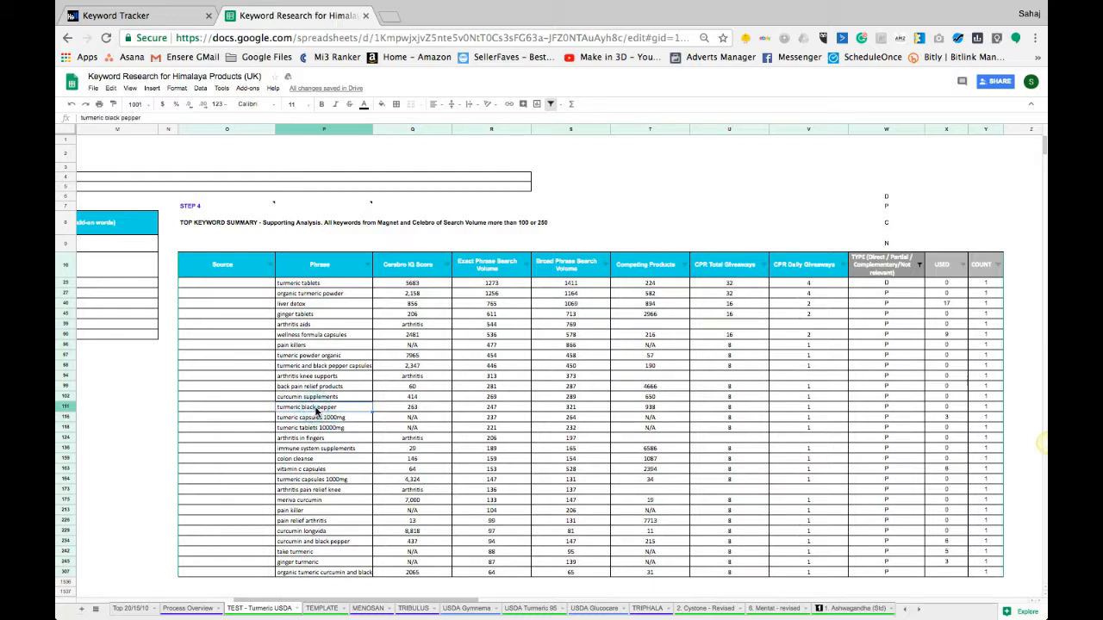
pyautogui.click(315, 398)
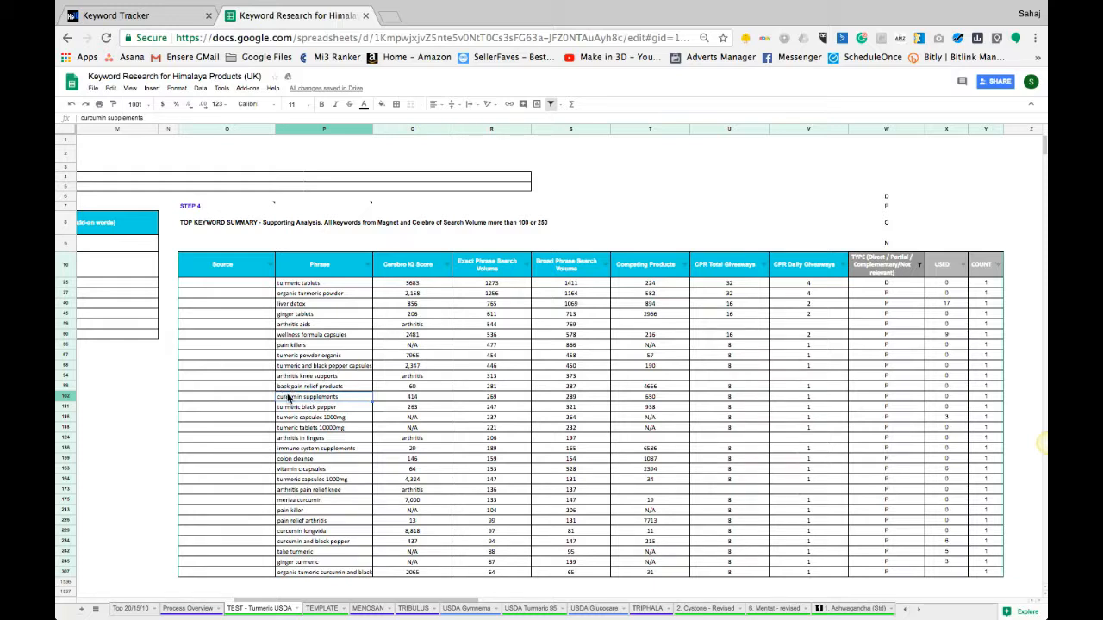
pyautogui.click(301, 387)
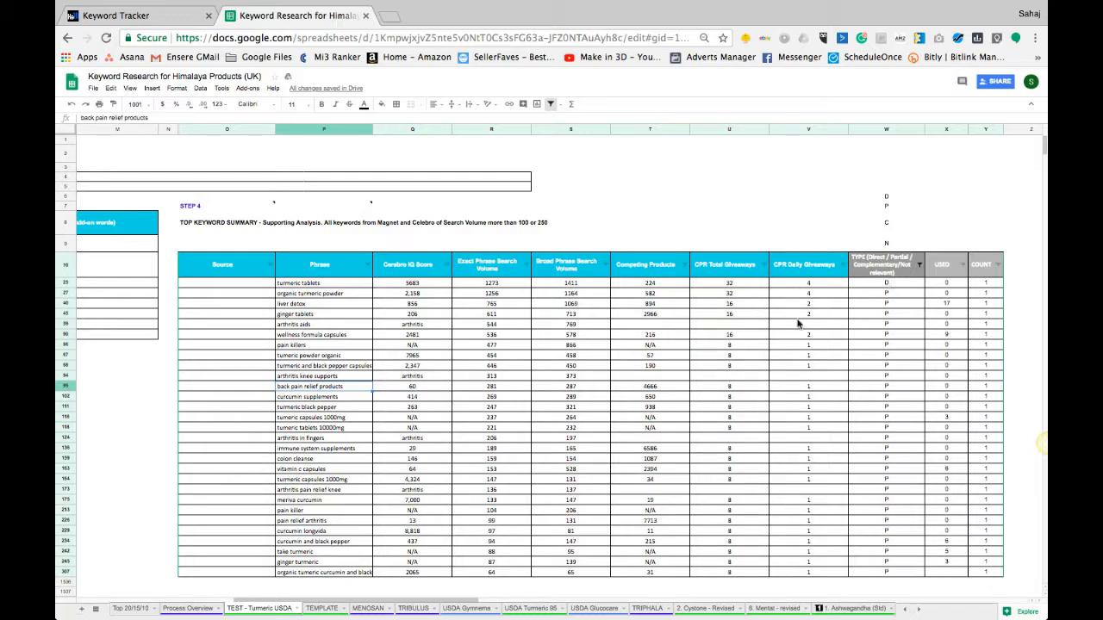
pyautogui.click(331, 439)
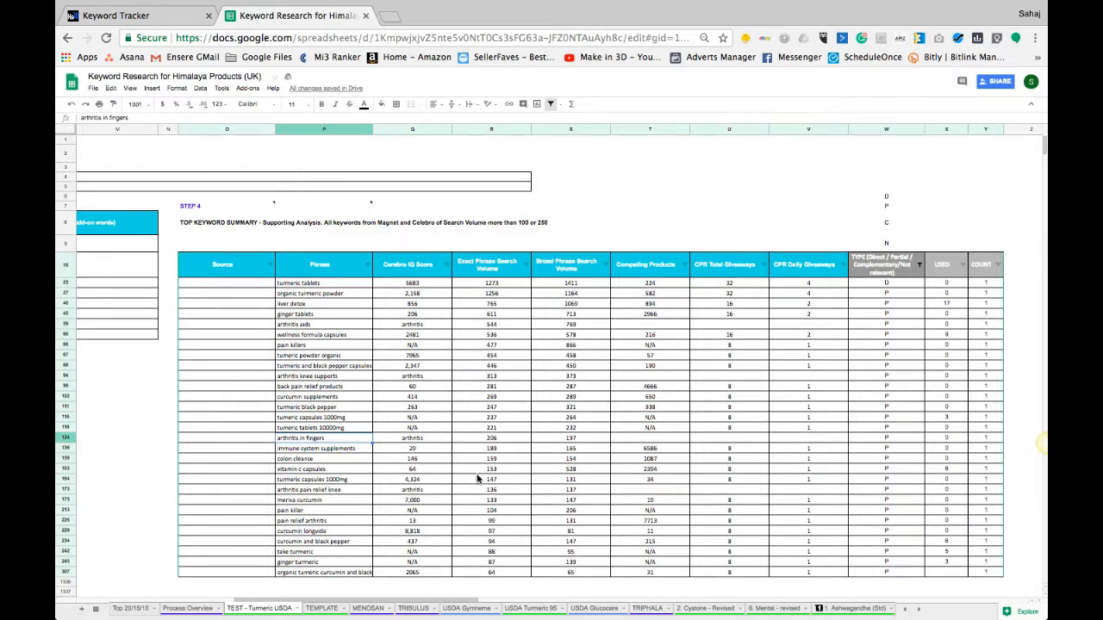
# Switch the TYPE column filter to the complementary keywords marked C and look over the first phrases.
pyautogui.click(918, 267)
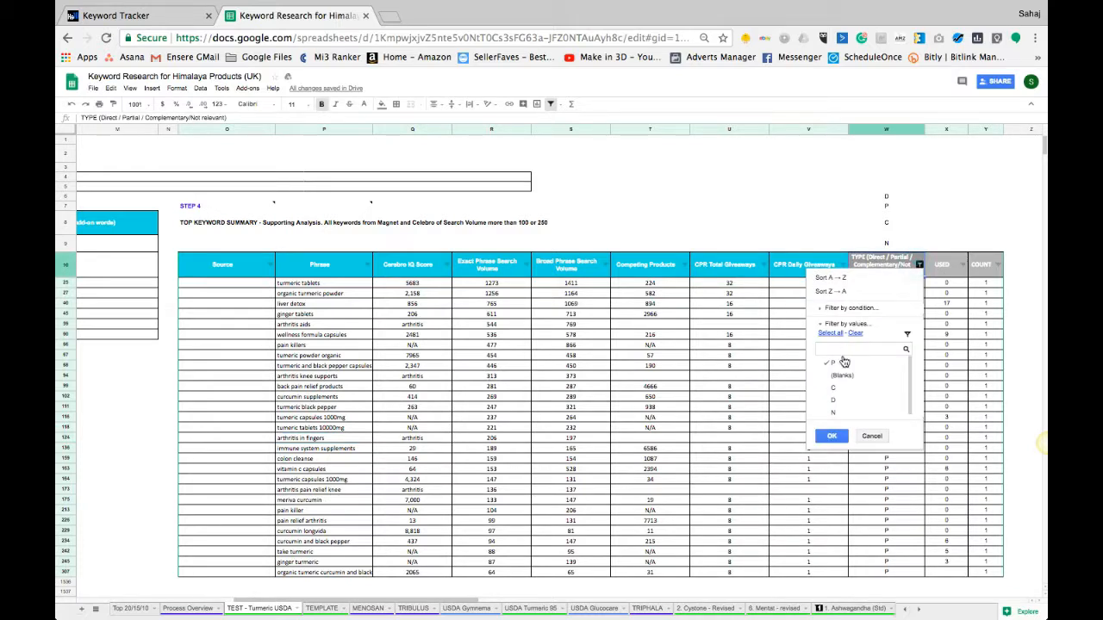
pyautogui.click(842, 389)
pyautogui.click(832, 436)
pyautogui.click(310, 295)
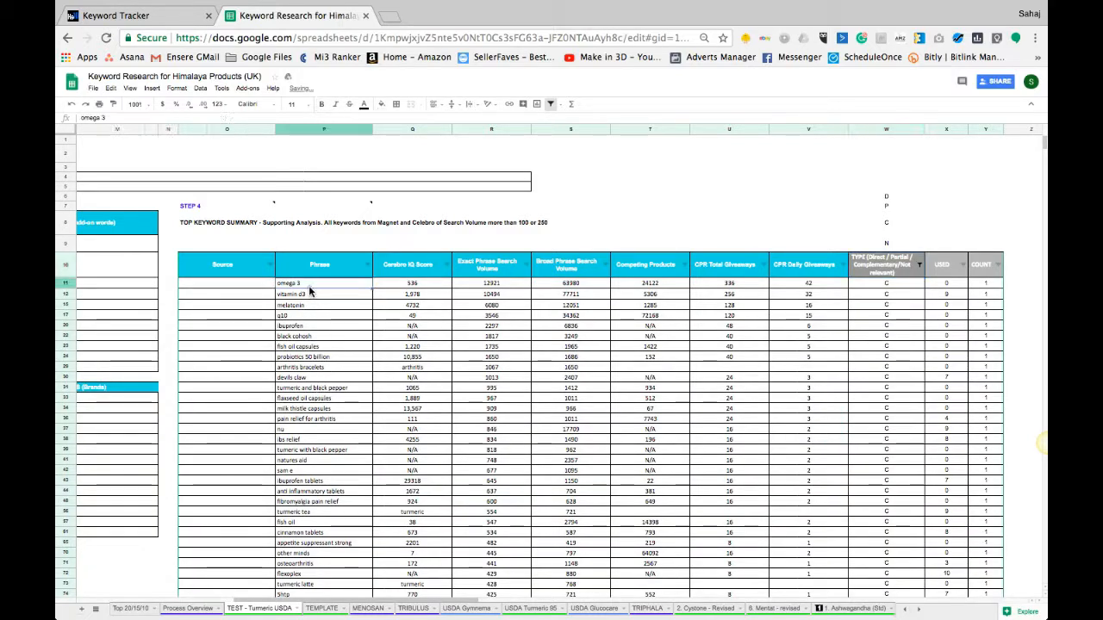
pyautogui.click(321, 336)
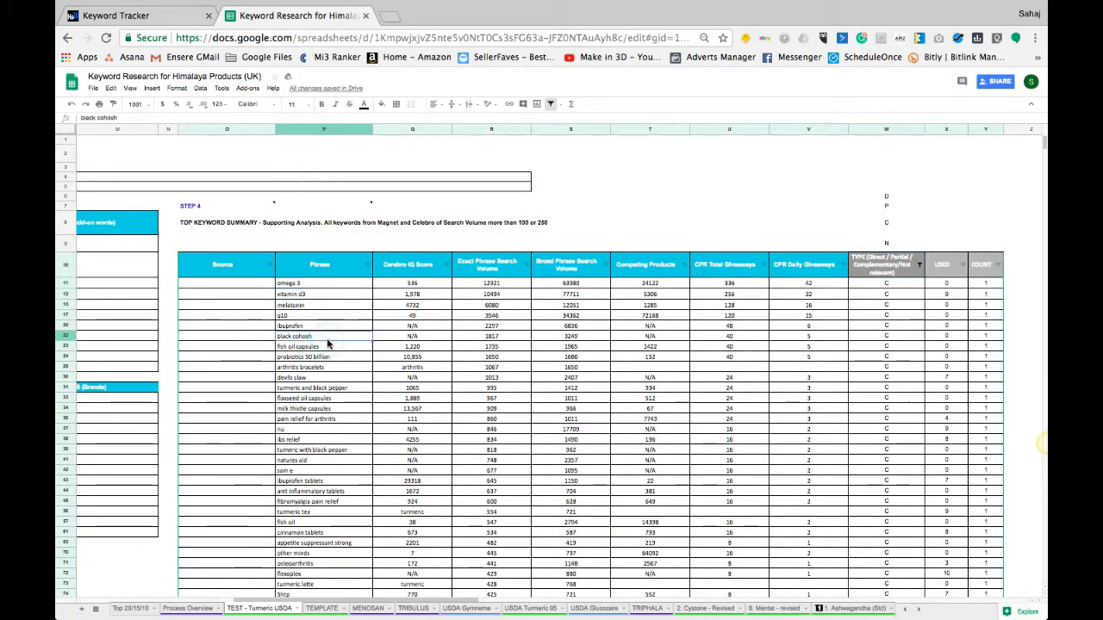
pyautogui.click(908, 296)
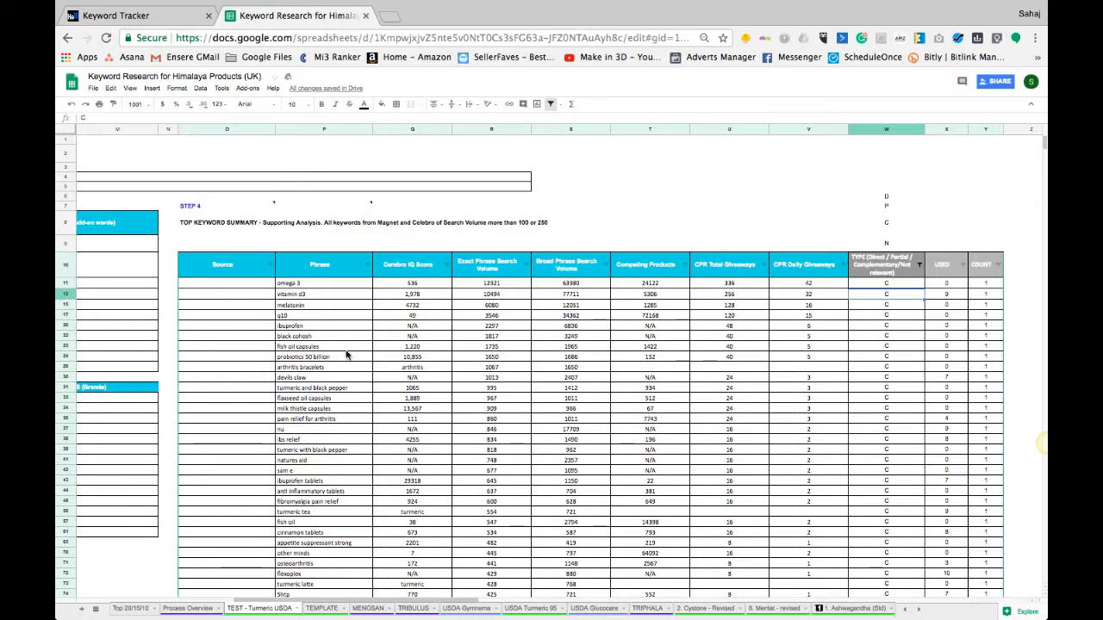
pyautogui.click(367, 265)
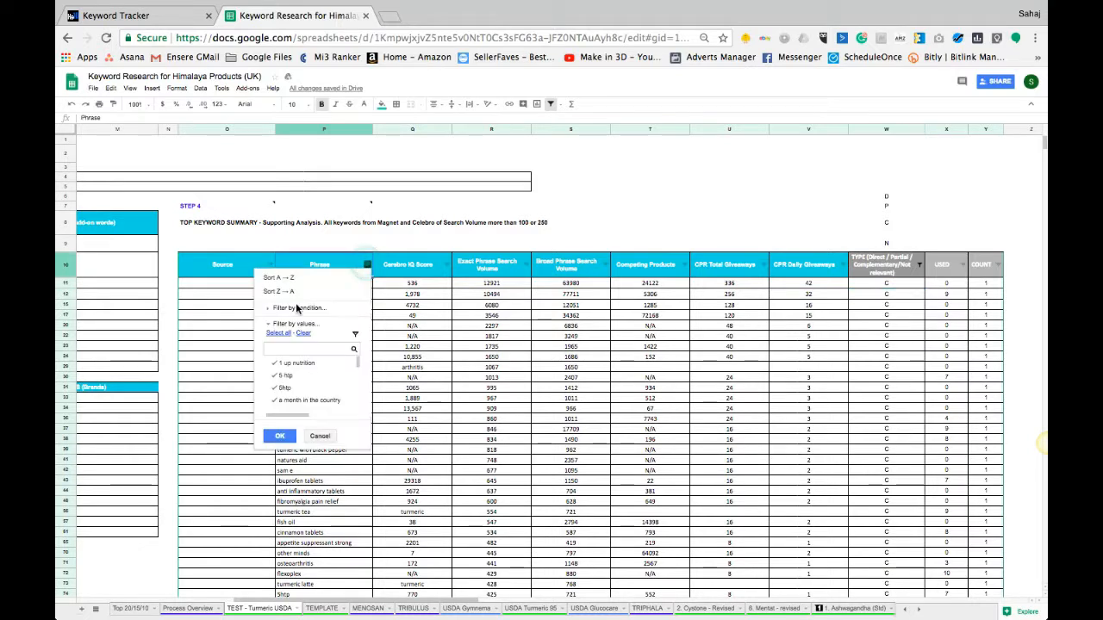
pyautogui.click(278, 310)
pyautogui.click(279, 323)
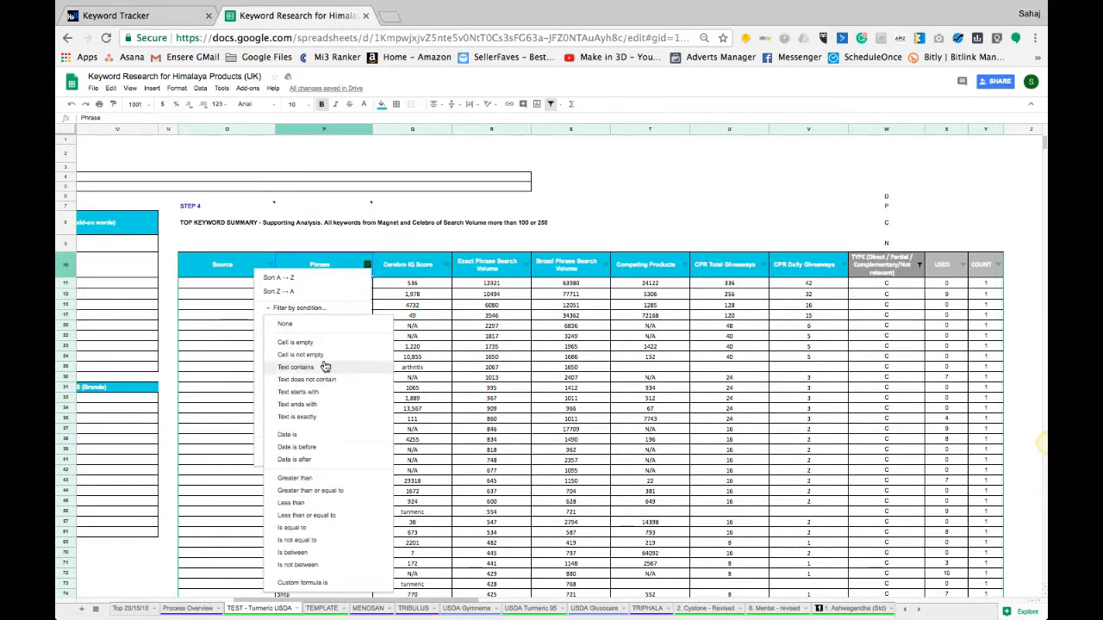
pyautogui.click(308, 369)
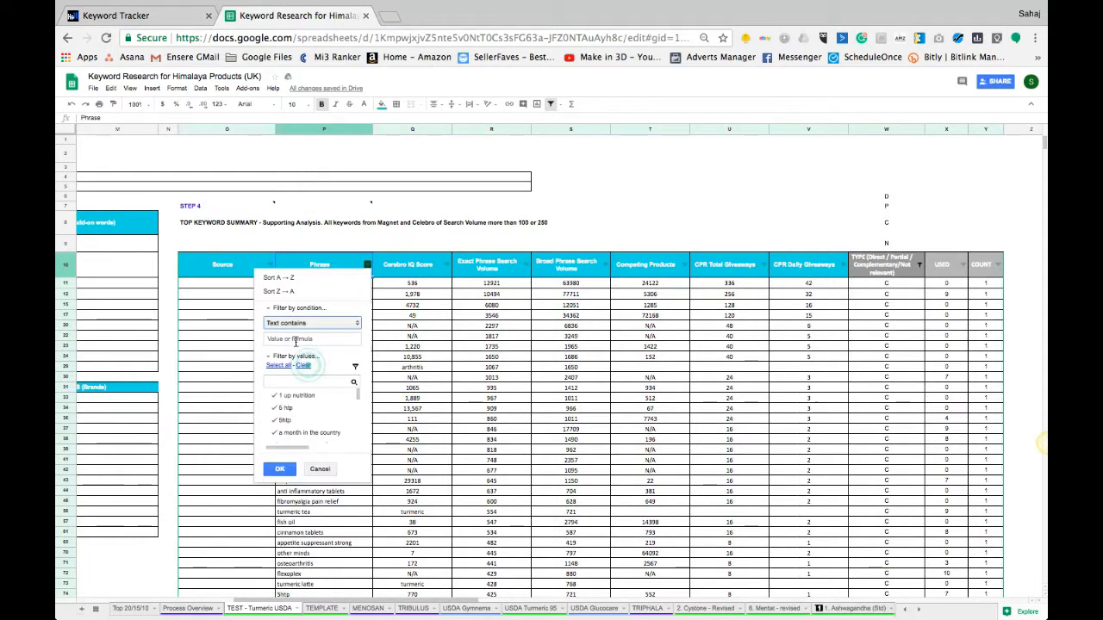
pyautogui.click(433, 392)
# Fill the N code cell above the TYPE header with cyan.
pyautogui.moveTo(899, 297); pyautogui.dragTo(898, 441)
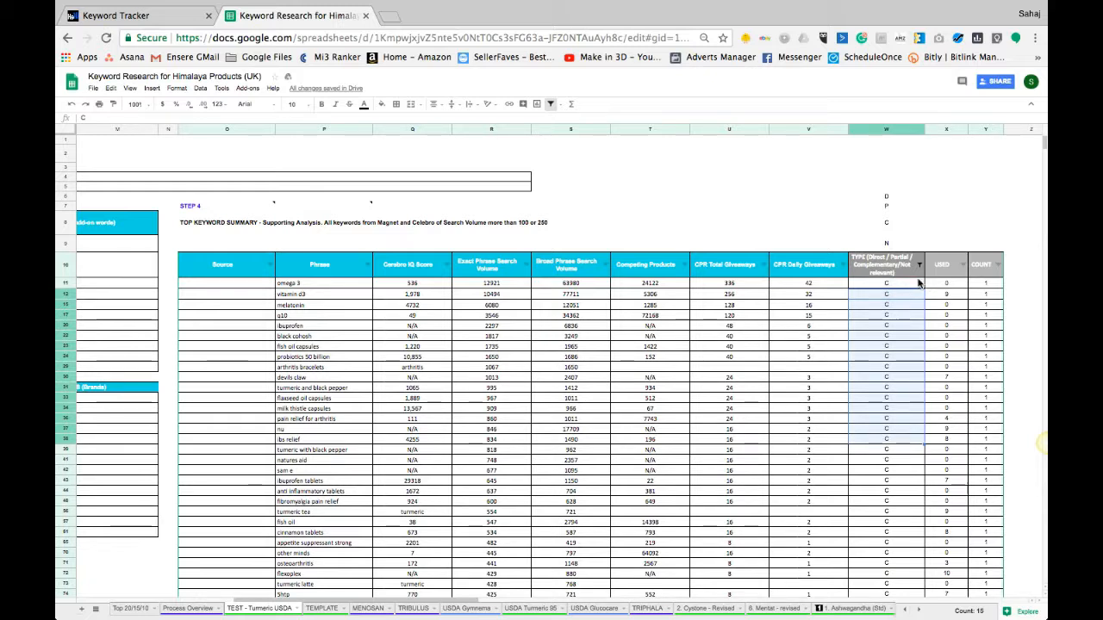
pyautogui.click(886, 243)
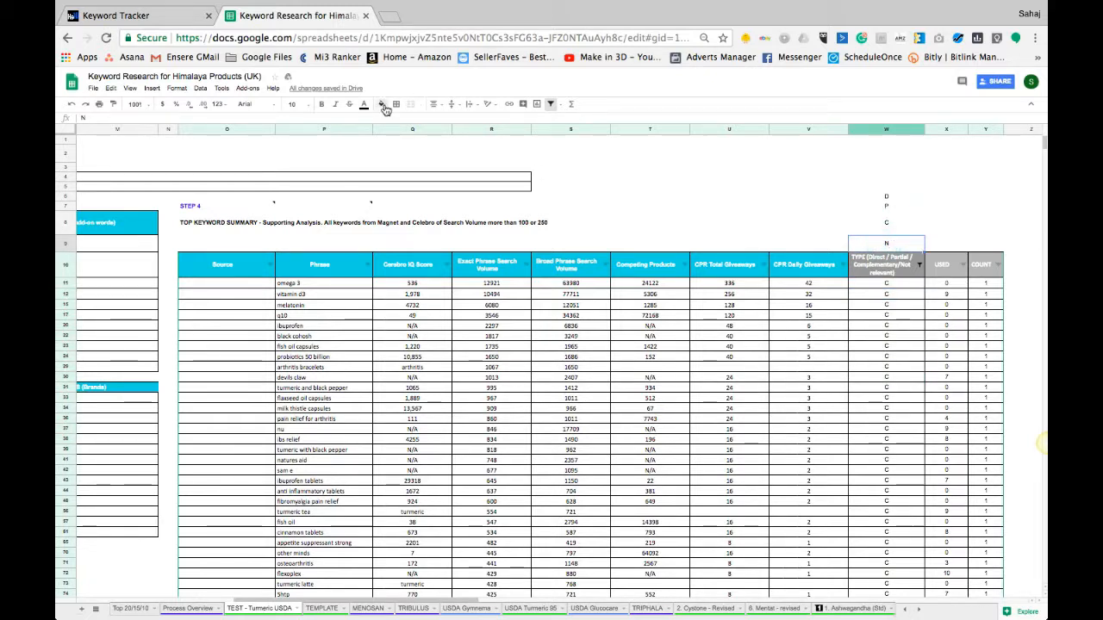
pyautogui.click(384, 104)
pyautogui.click(427, 152)
pyautogui.moveTo(893, 287); pyautogui.dragTo(891, 481)
pyautogui.click(891, 481)
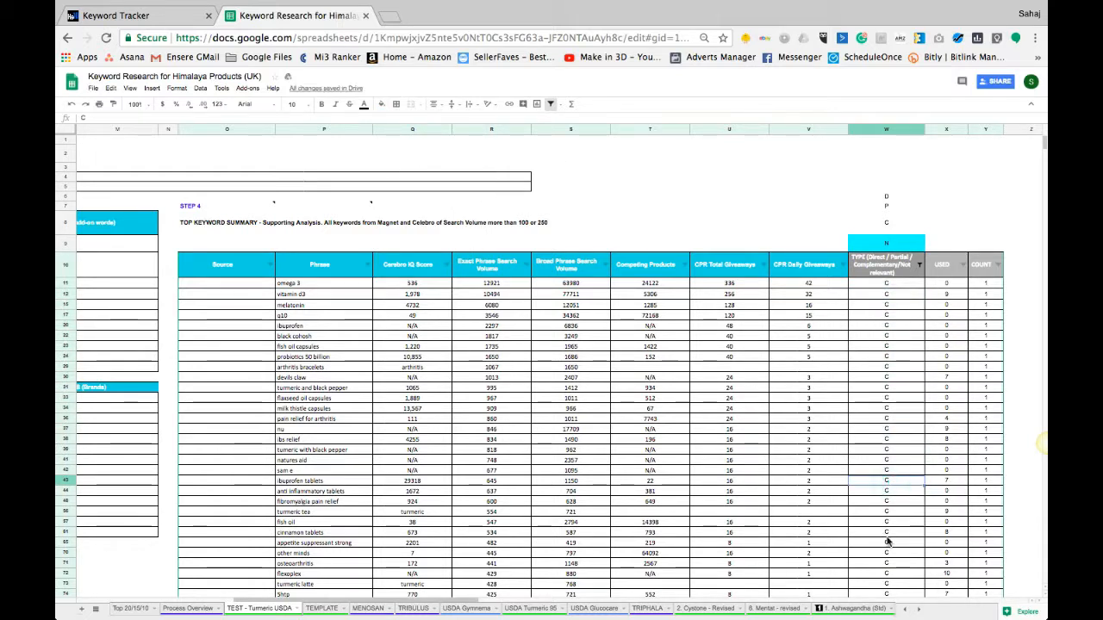
# Switch the TYPE column filter from the complementary keywords to only the not relevant ones marked N.
pyautogui.click(919, 265)
pyautogui.click(855, 332)
pyautogui.click(838, 398)
pyautogui.click(834, 436)
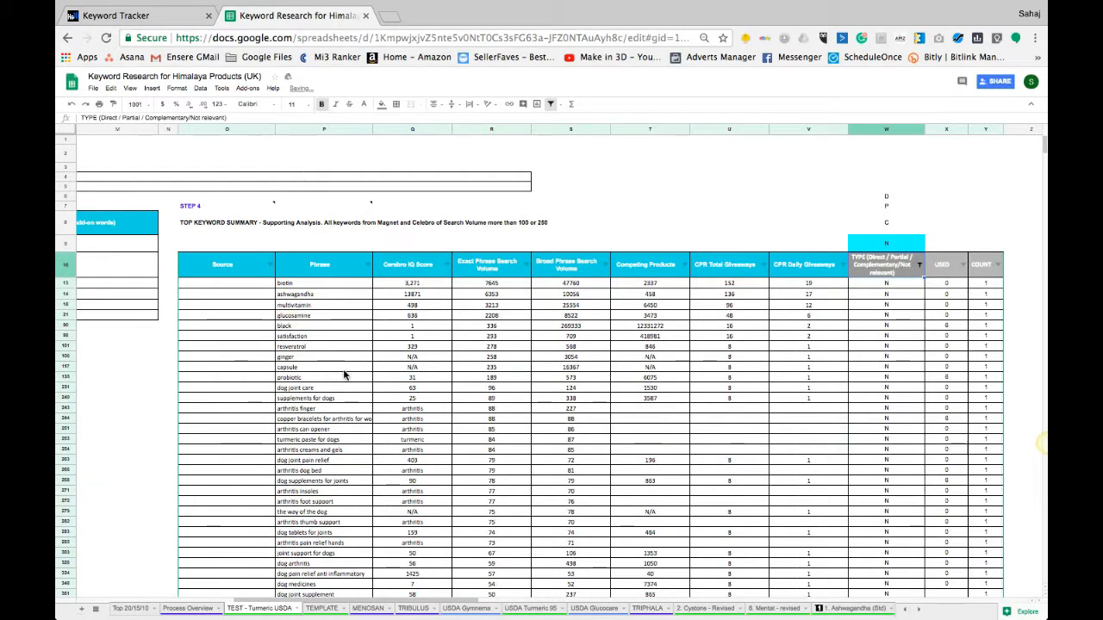
# Review the not relevant phrases from biotin down to arthritis cats, including the dog and arthritis product keywords.
pyautogui.click(328, 337)
pyautogui.click(318, 316)
pyautogui.click(294, 296)
pyautogui.click(300, 398)
pyautogui.scroll(-1, 297, 422)
pyautogui.click(332, 526)
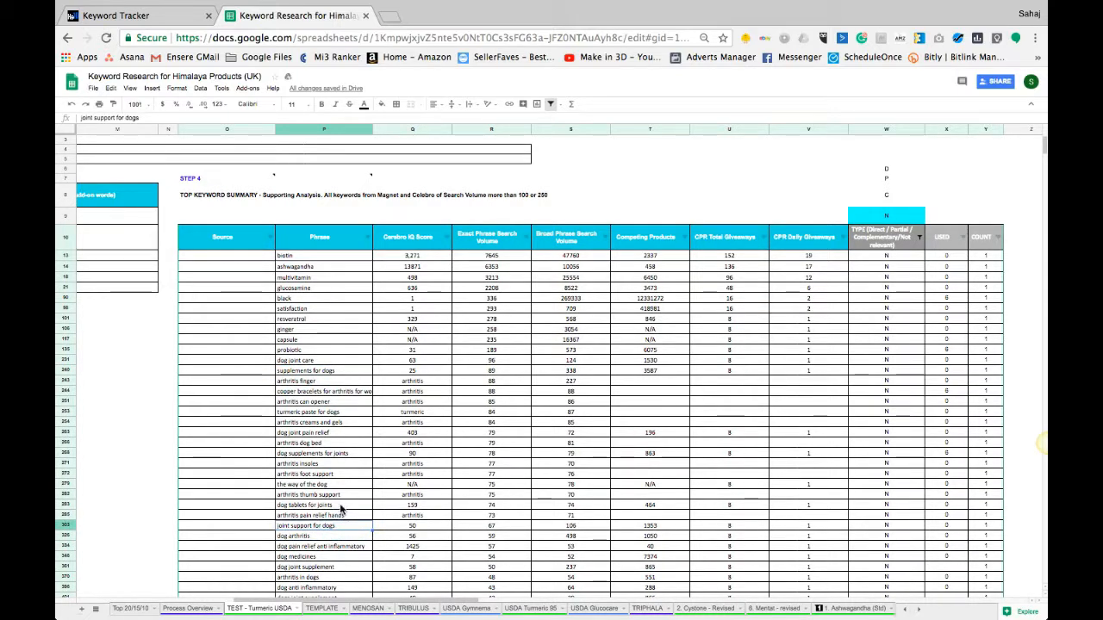
pyautogui.click(323, 557)
pyautogui.scroll(-4, 321, 558)
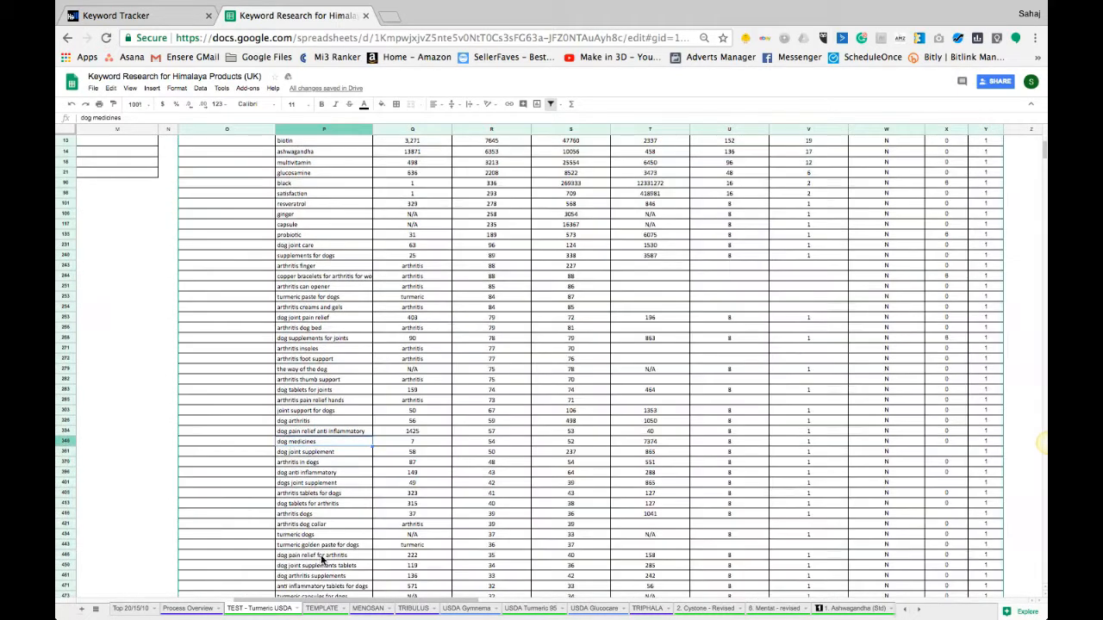
pyautogui.scroll(-1, 323, 534)
pyautogui.moveTo(325, 461); pyautogui.dragTo(325, 574)
pyautogui.scroll(-2, 325, 574)
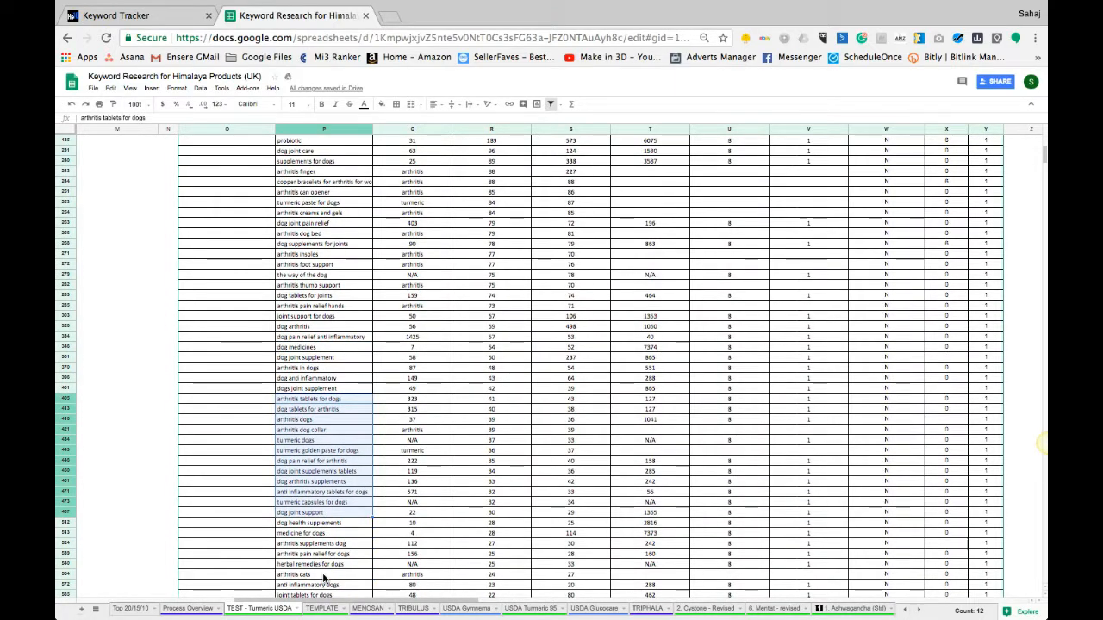
pyautogui.click(325, 575)
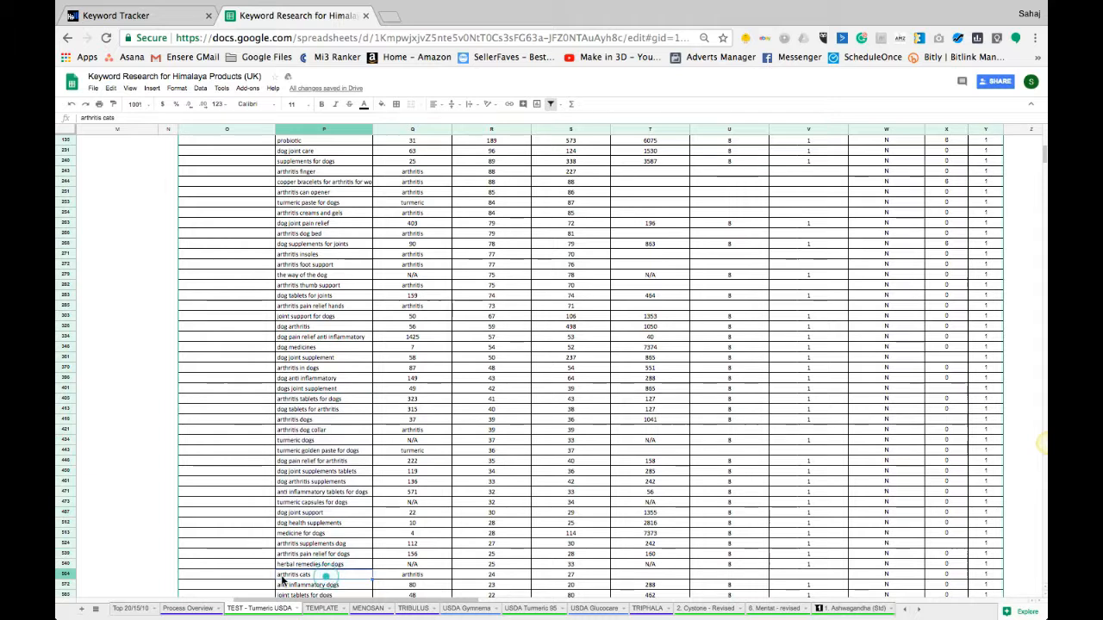
pyautogui.scroll(10, 323, 431)
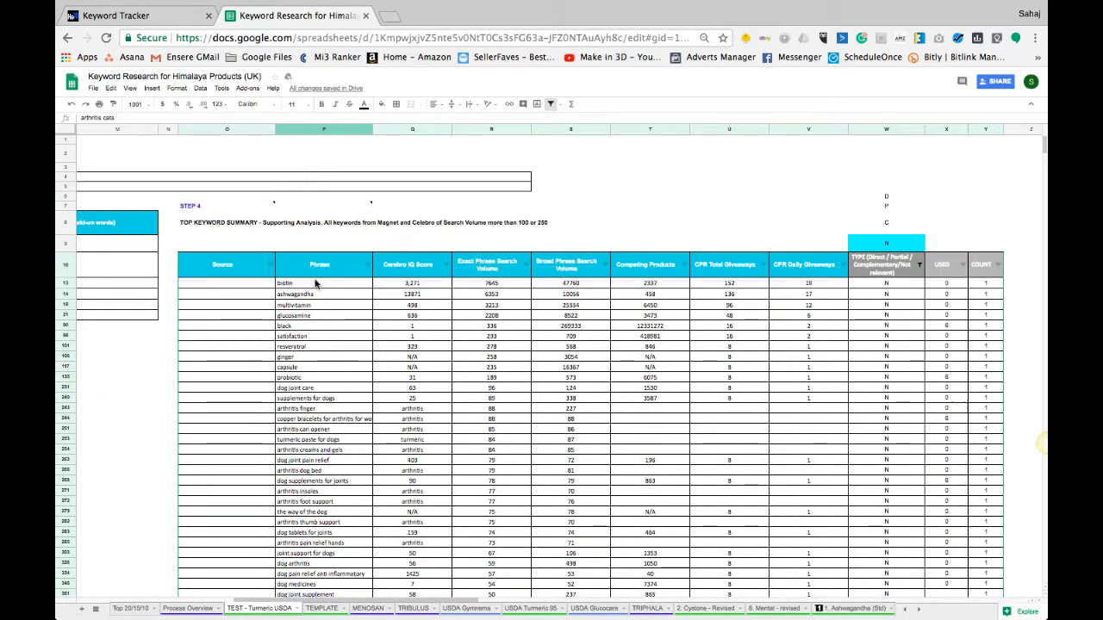
pyautogui.moveTo(320, 265); pyautogui.dragTo(323, 398)
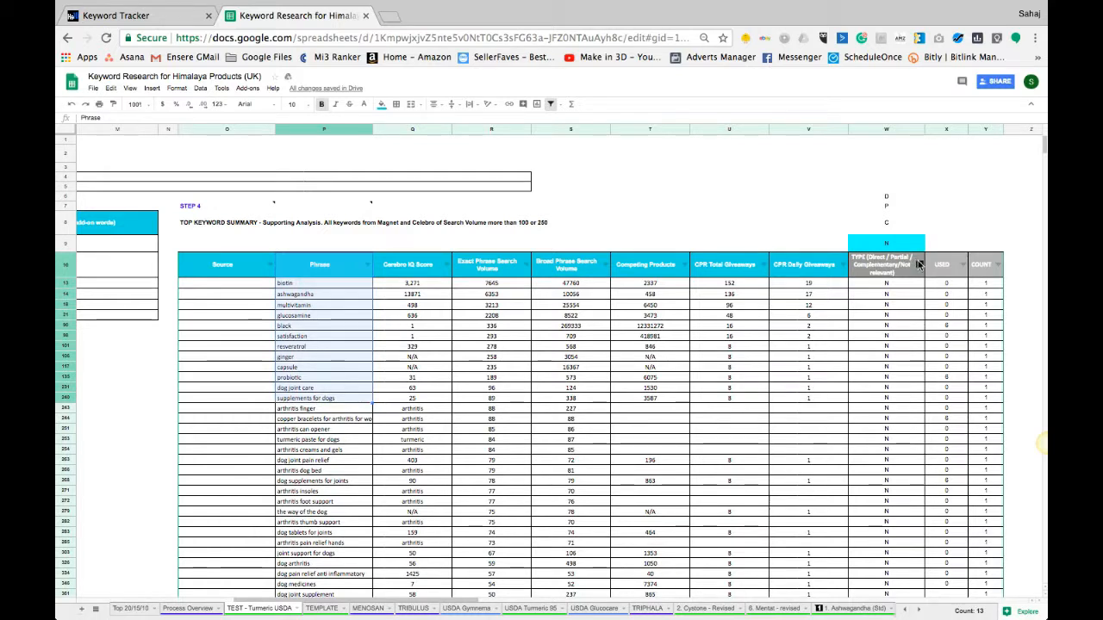
# Change the TYPE column filter to show the C, D and P keywords and hide those marked N and the blanks.
pyautogui.click(896, 231)
pyautogui.click(918, 265)
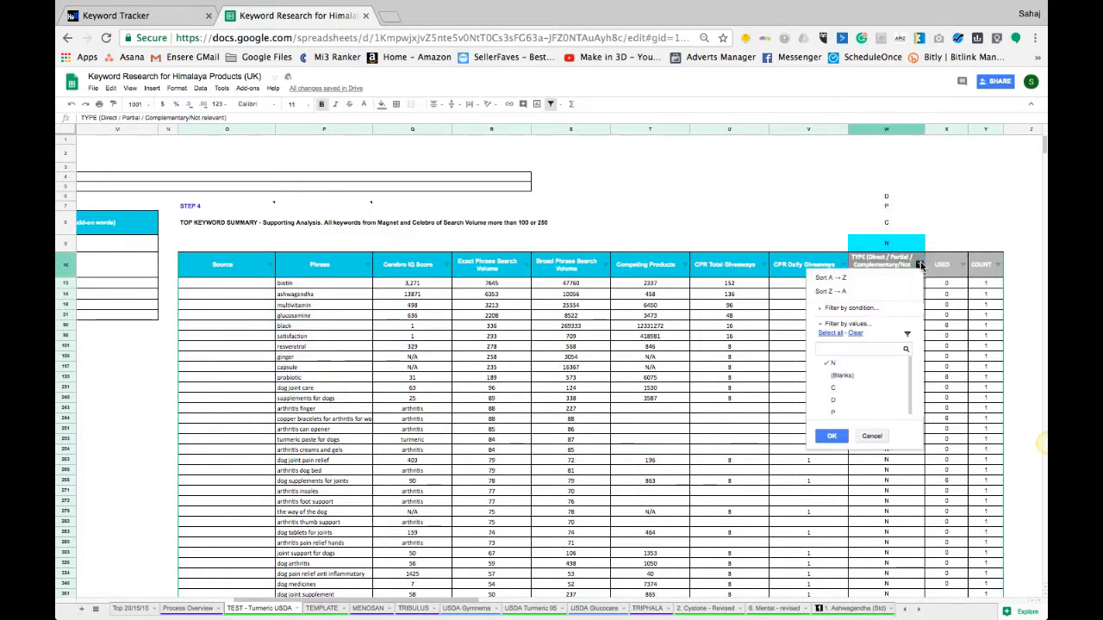
pyautogui.click(843, 376)
pyautogui.click(833, 362)
pyautogui.click(841, 399)
pyautogui.click(841, 378)
pyautogui.click(842, 389)
pyautogui.click(840, 413)
pyautogui.click(834, 437)
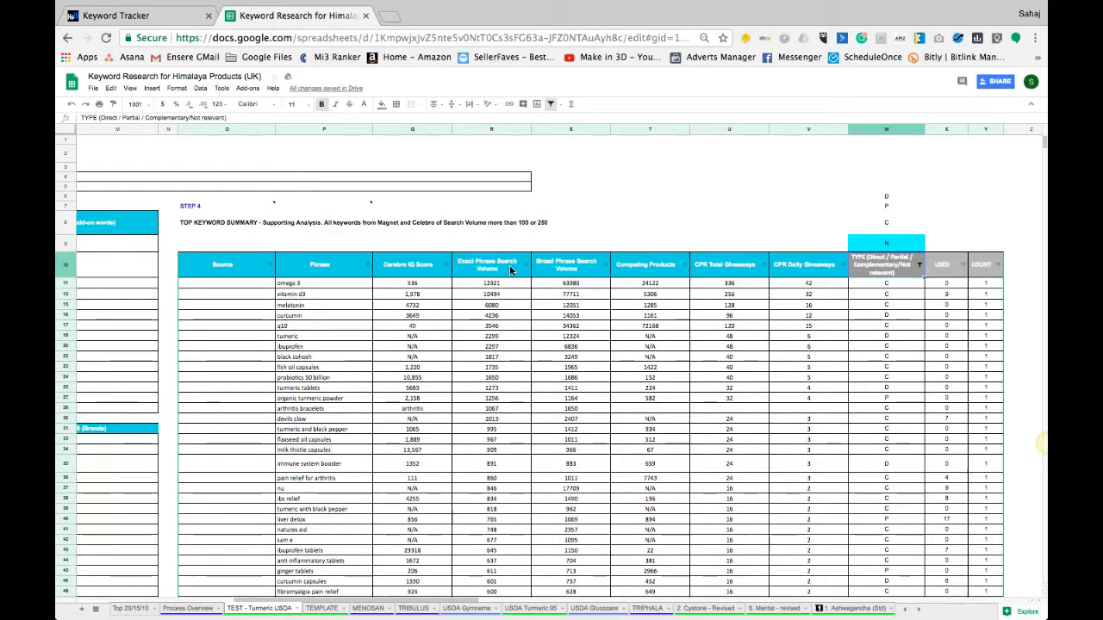
# Review the filtered phrases and their type codes from omega 3 down to an exact phrase search volume of 100.
pyautogui.moveTo(323, 288); pyautogui.dragTo(323, 399)
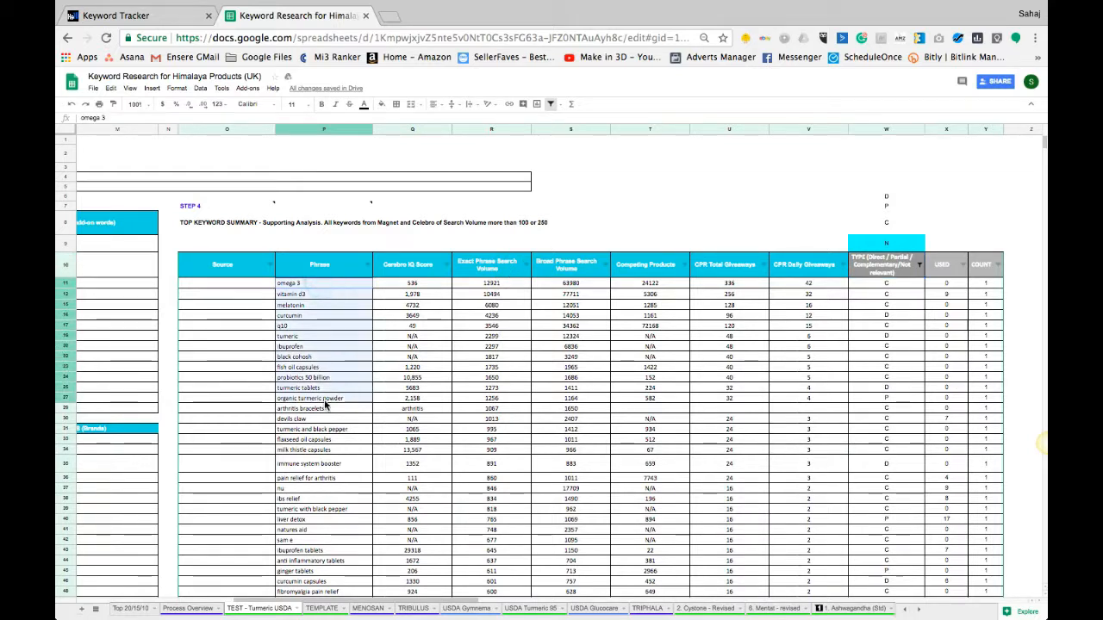
pyautogui.moveTo(886, 285); pyautogui.dragTo(882, 371)
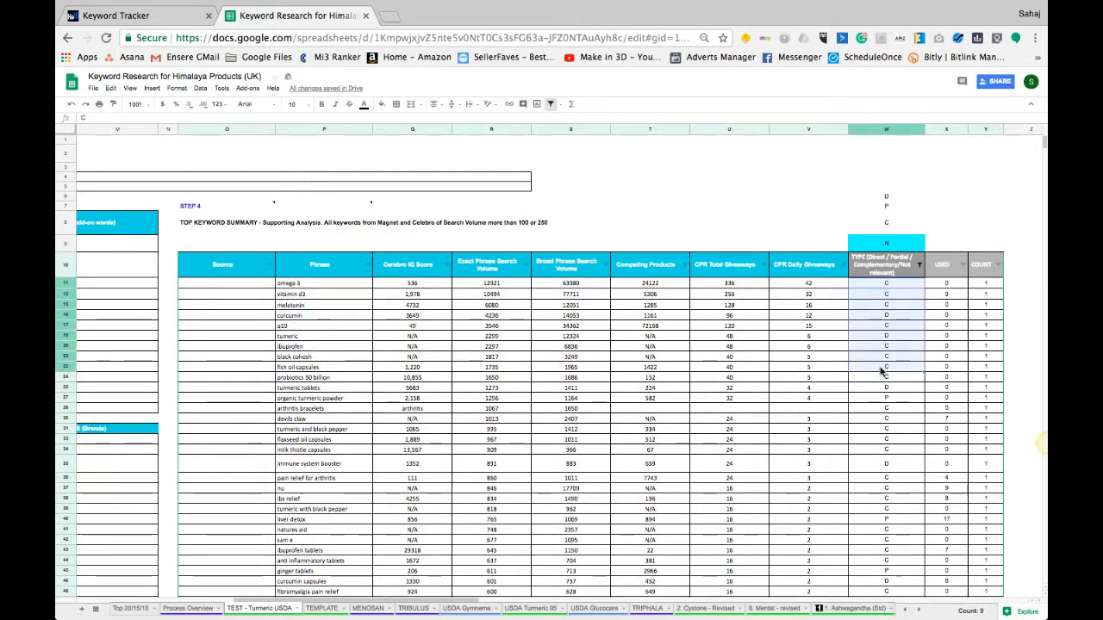
pyautogui.scroll(-10, 882, 370)
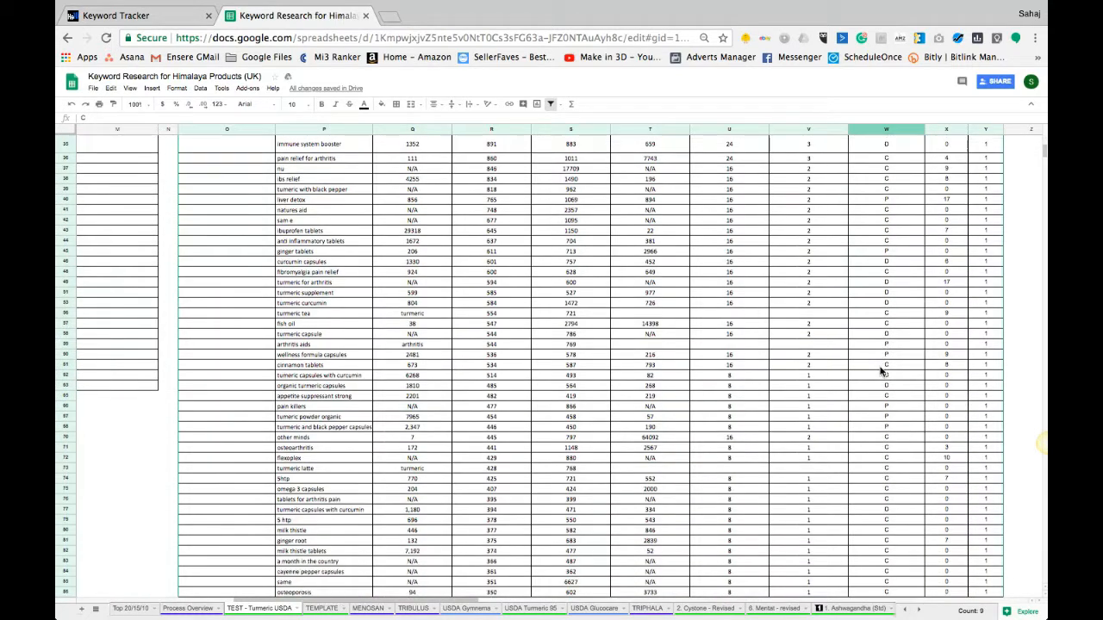
pyautogui.click(475, 450)
pyautogui.scroll(-5, 475, 453)
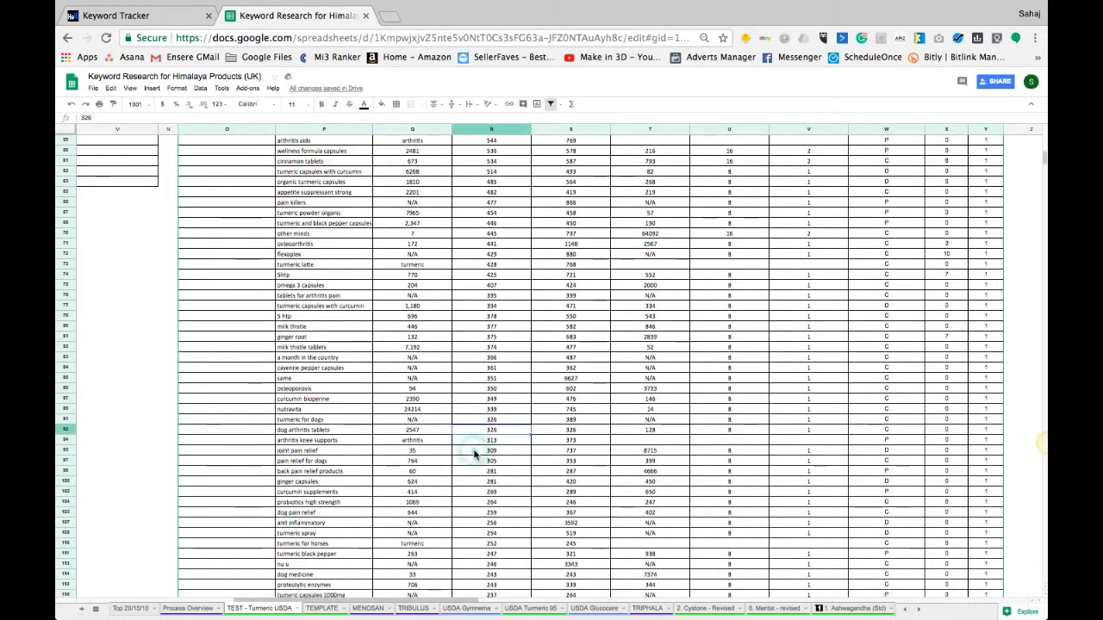
pyautogui.scroll(-7, 475, 455)
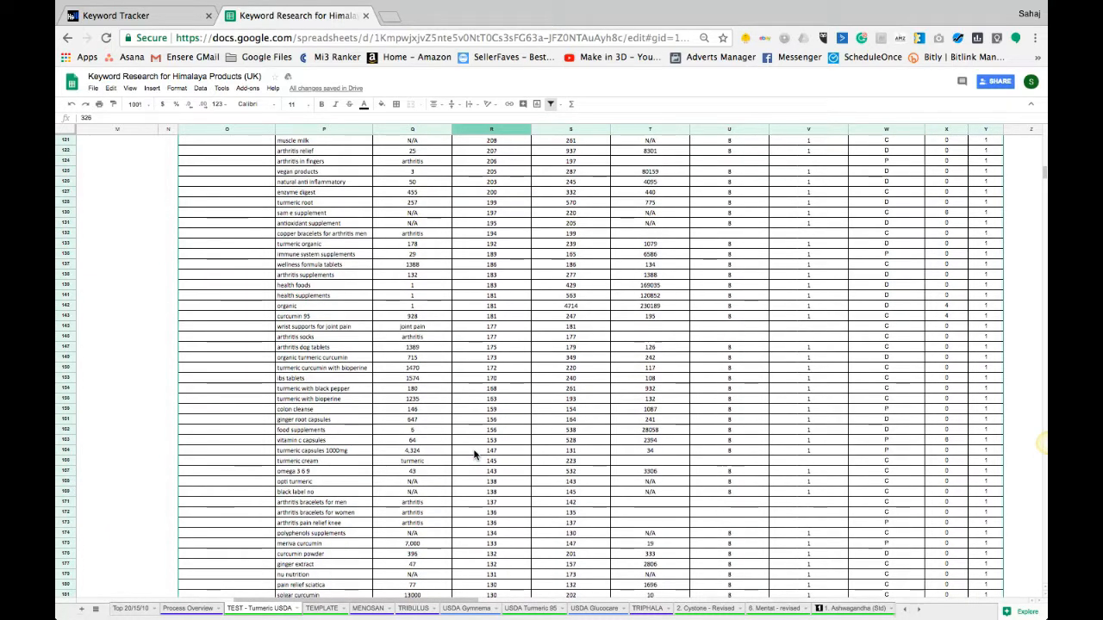
pyautogui.scroll(-2, 474, 454)
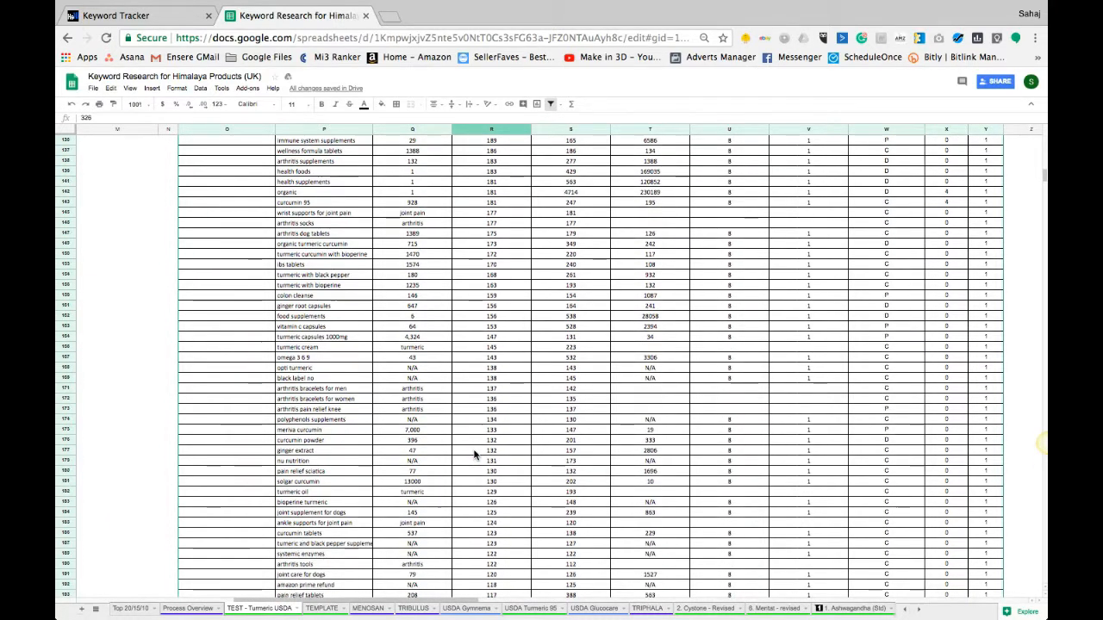
pyautogui.scroll(-1, 500, 491)
pyautogui.scroll(-2, 504, 509)
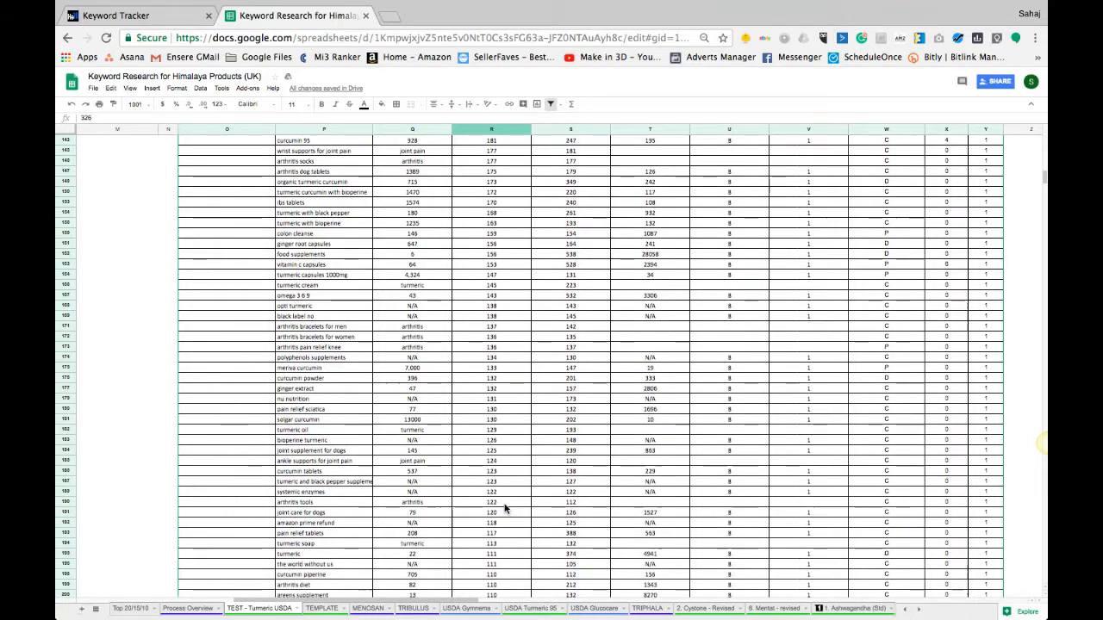
pyautogui.scroll(-3, 504, 508)
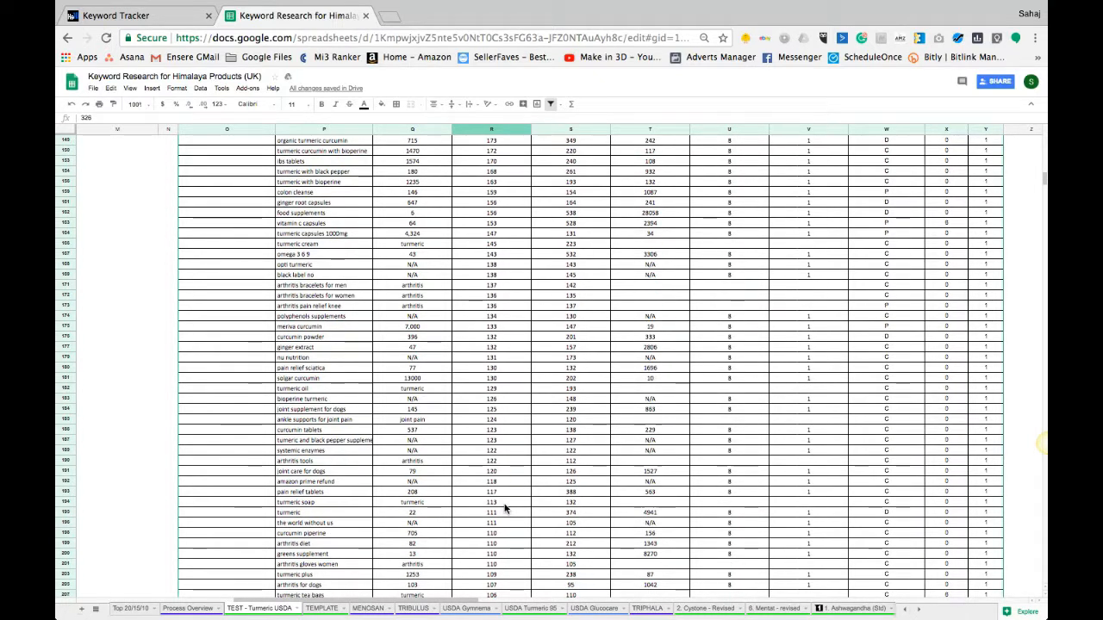
pyautogui.scroll(-2, 495, 562)
pyautogui.click(495, 568)
pyautogui.scroll(-2, 495, 573)
pyautogui.click(499, 543)
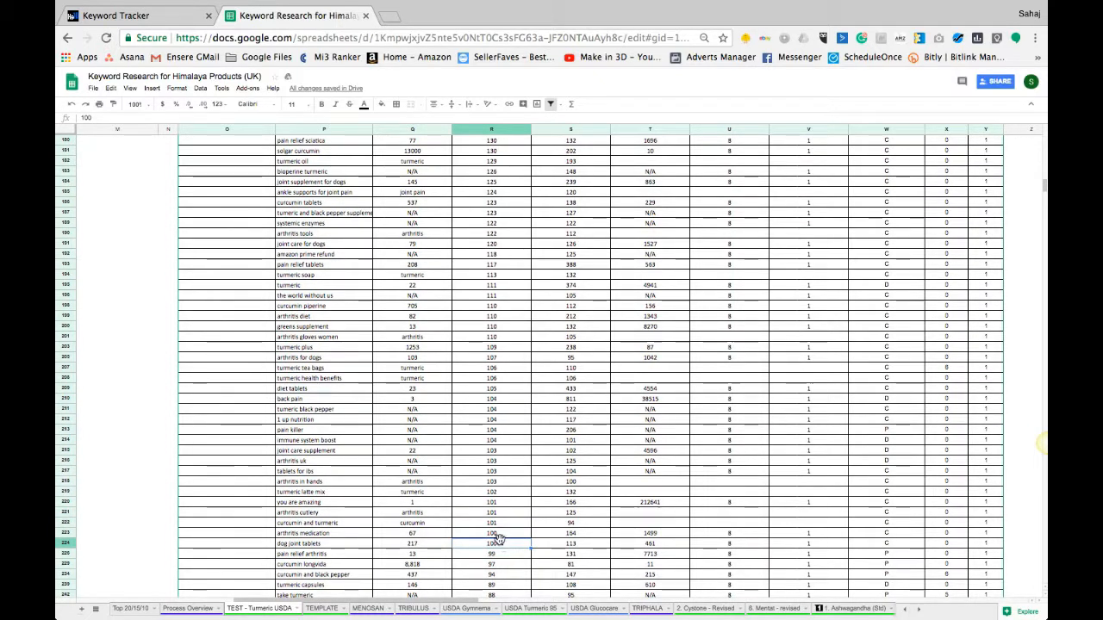
# Reclassify the dog joint tablets keyword as N in the TYPE column.
pyautogui.click(311, 545)
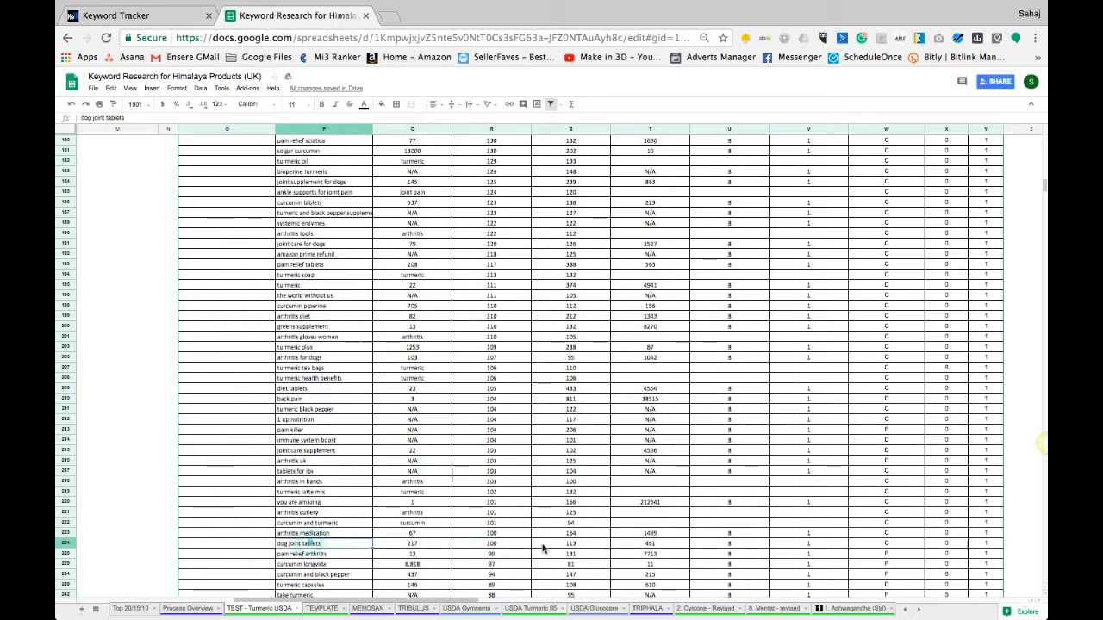
pyautogui.click(922, 542)
pyautogui.write('N')
pyautogui.press('Return')
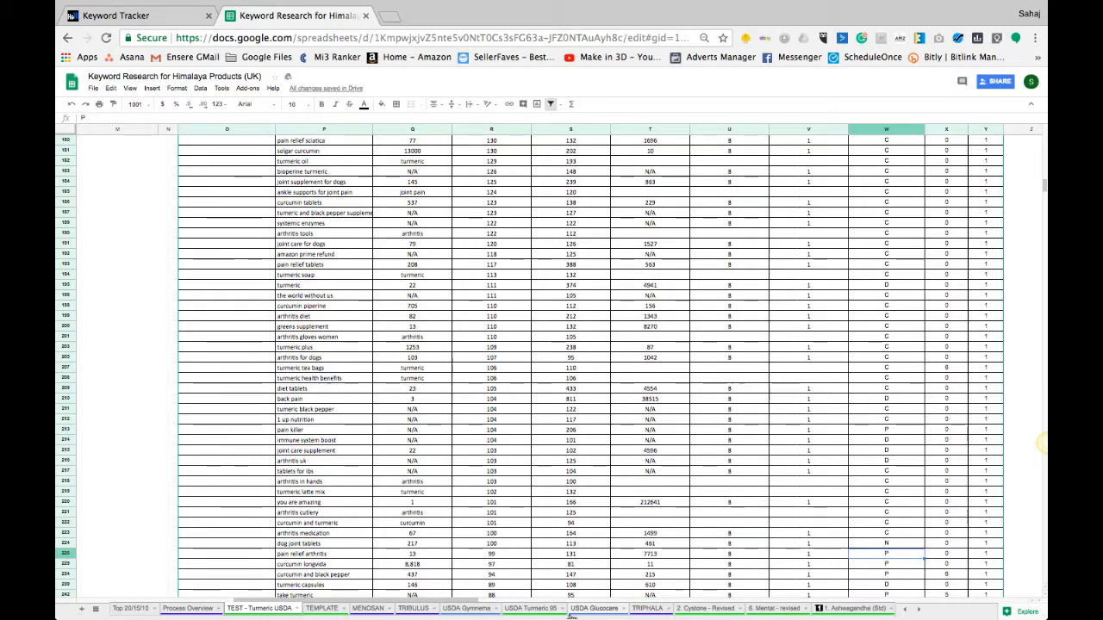
# Examine the empty primary and backend keyword columns of Step 5 and return to the Step 4 keyword summary.
pyautogui.scroll(15, 471, 440)
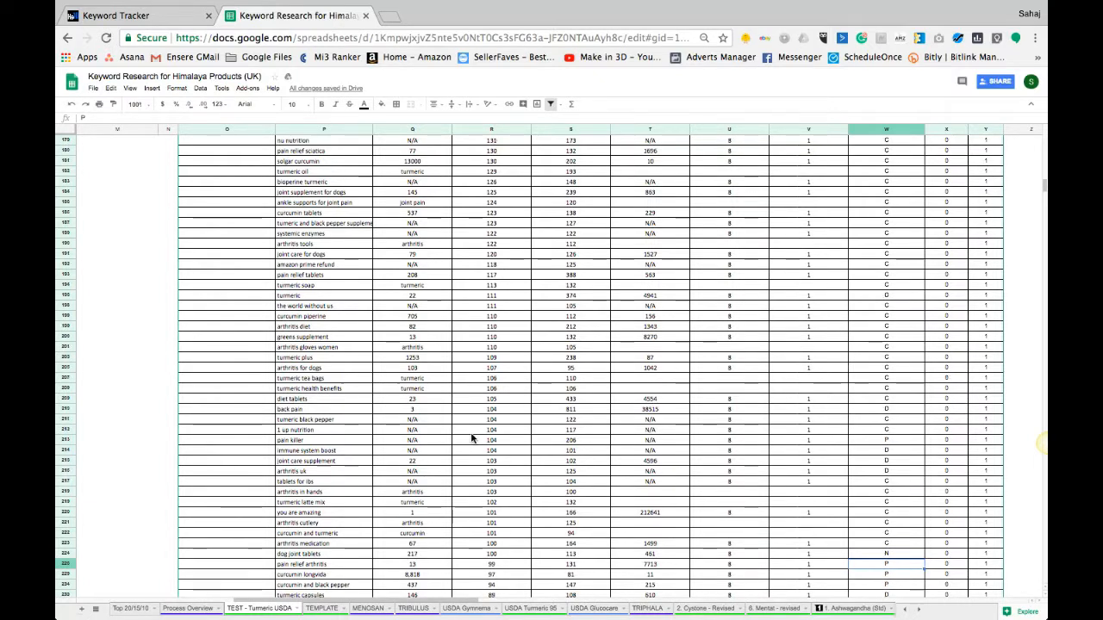
pyautogui.scroll(8, 472, 439)
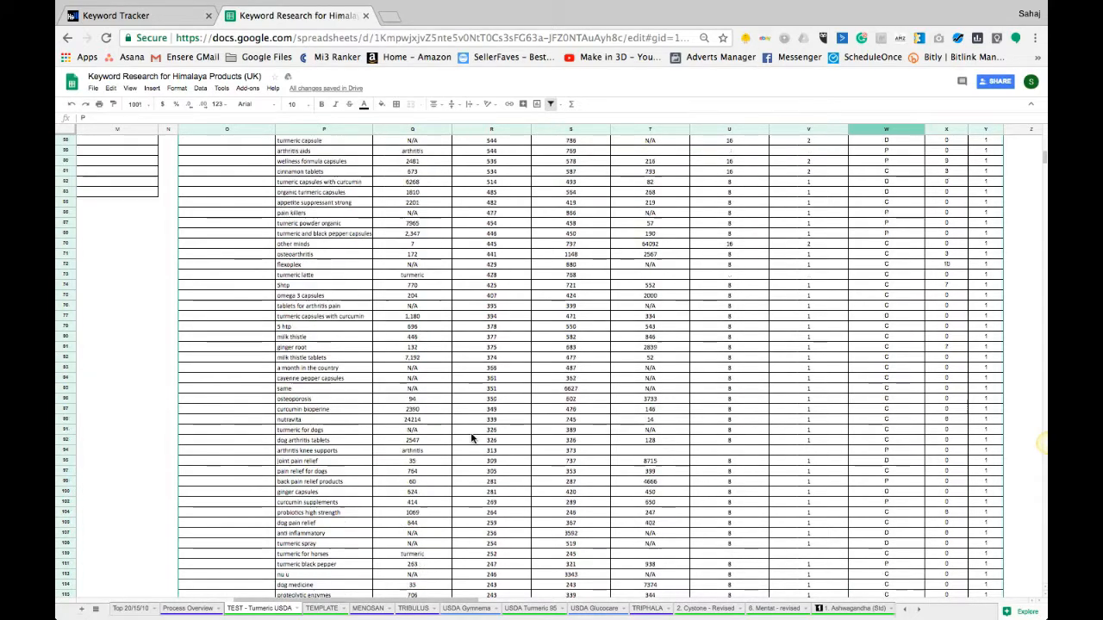
pyautogui.scroll(-4, 472, 439)
pyautogui.scroll(5, 471, 440)
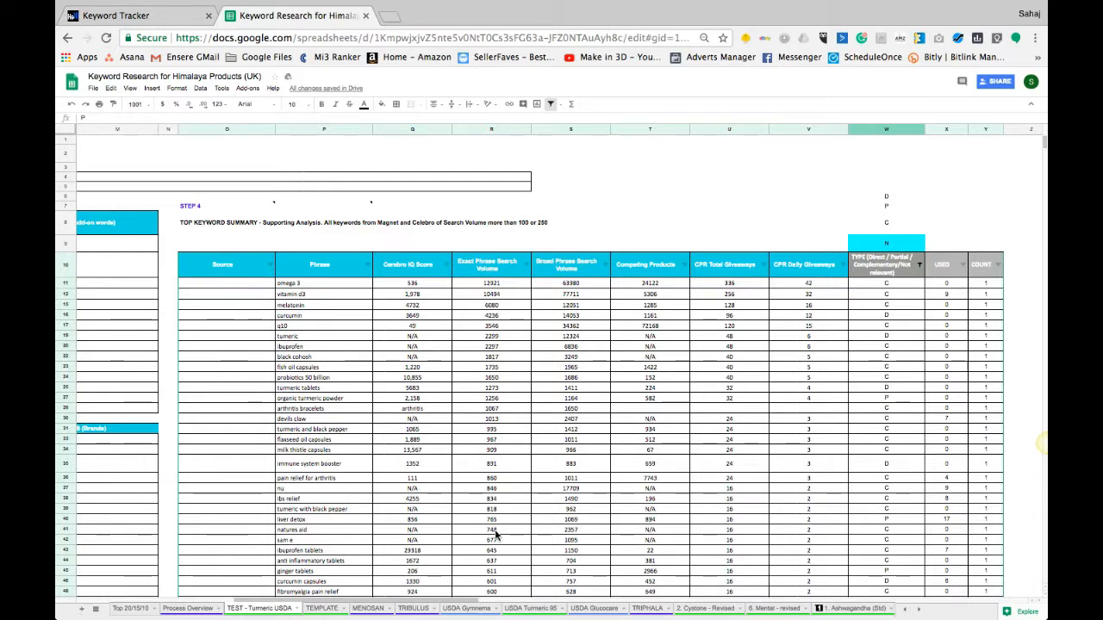
pyautogui.hscroll(-10, 493, 532)
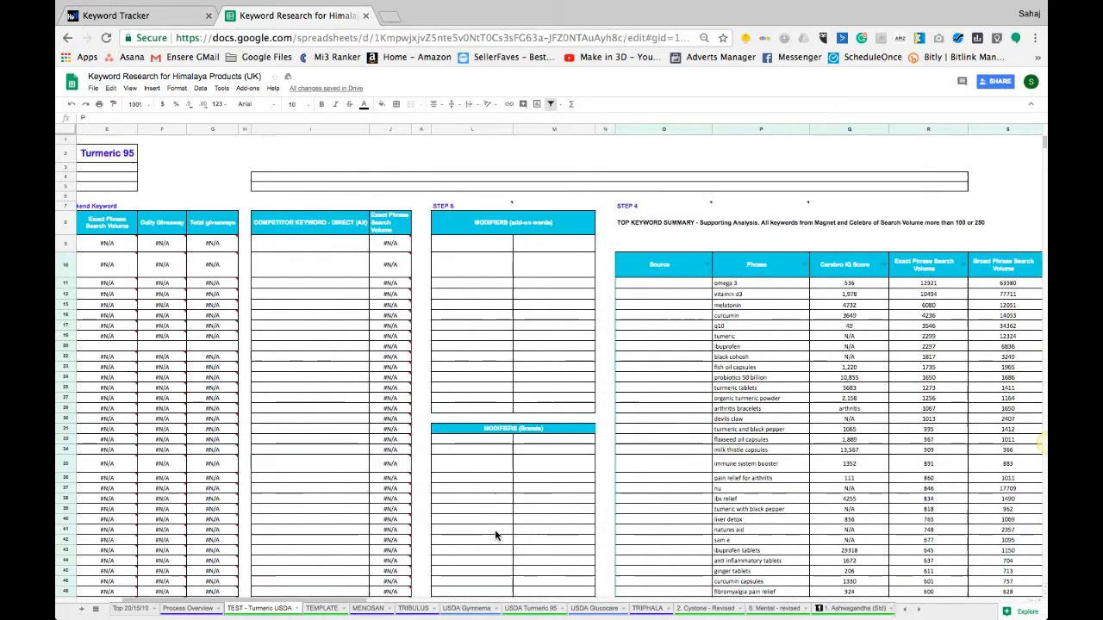
pyautogui.click(226, 242)
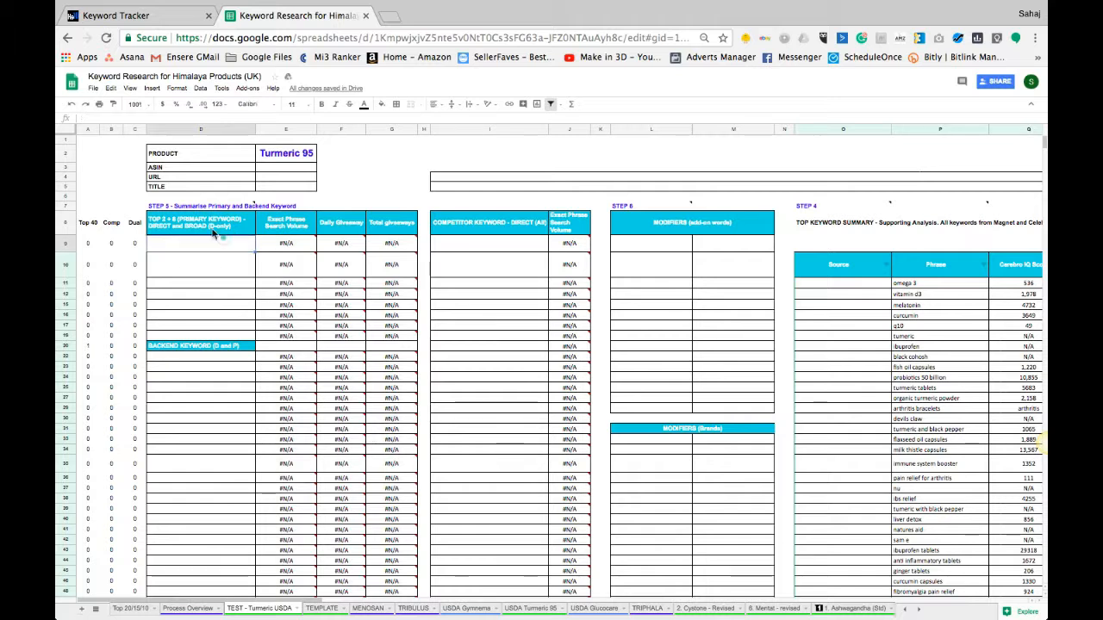
pyautogui.moveTo(184, 320); pyautogui.dragTo(197, 529)
pyautogui.scroll(-5, 195, 529)
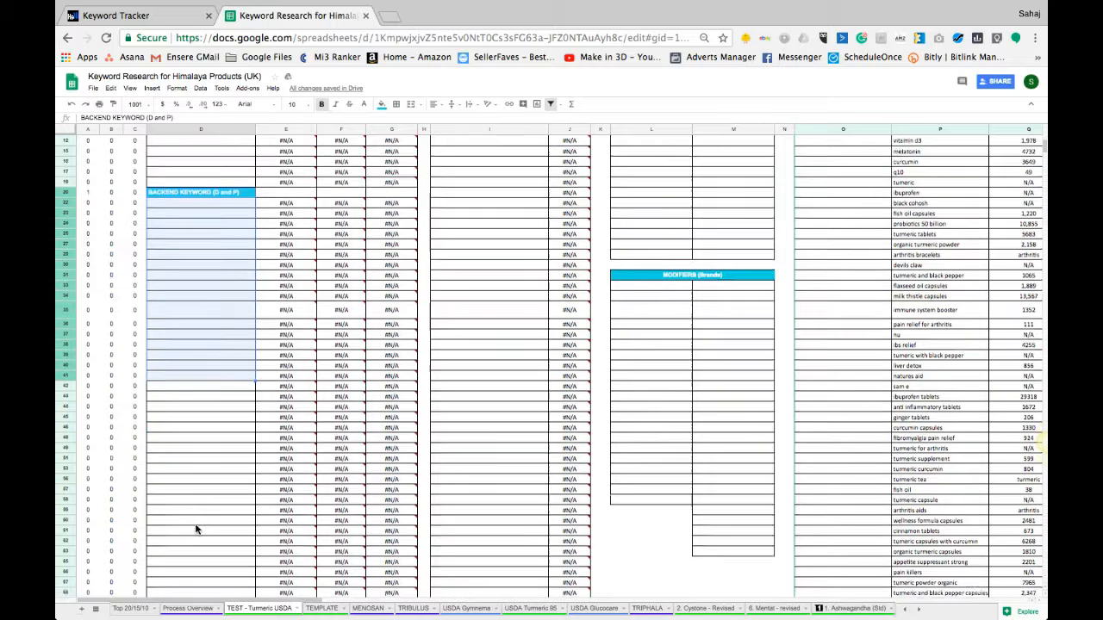
pyautogui.scroll(-1, 196, 529)
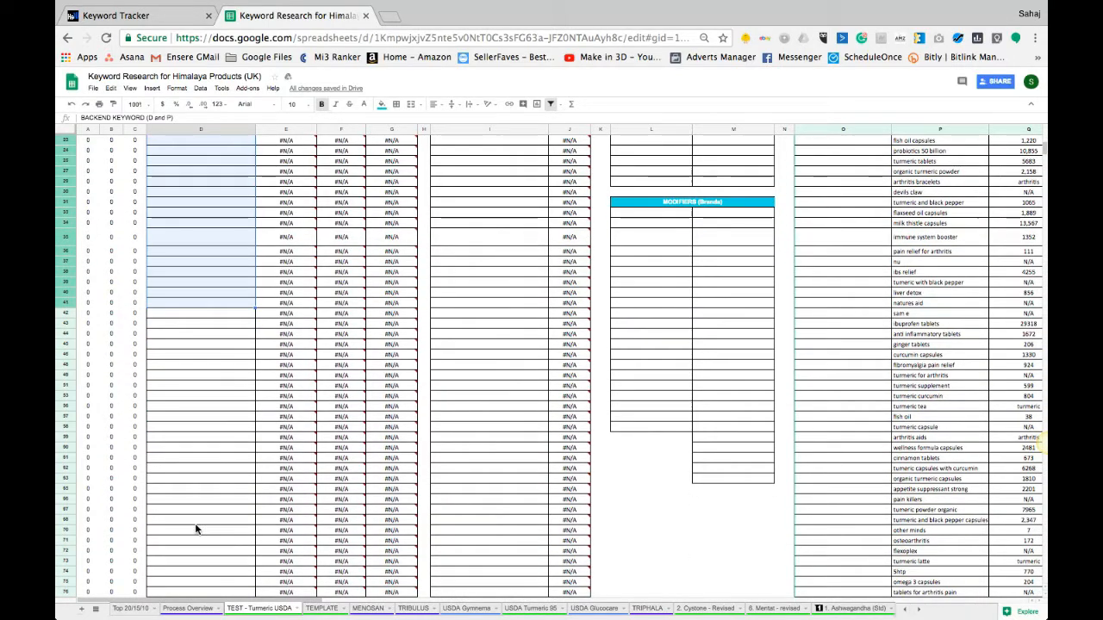
pyautogui.scroll(8, 196, 529)
pyautogui.hscroll(10, 897, 589)
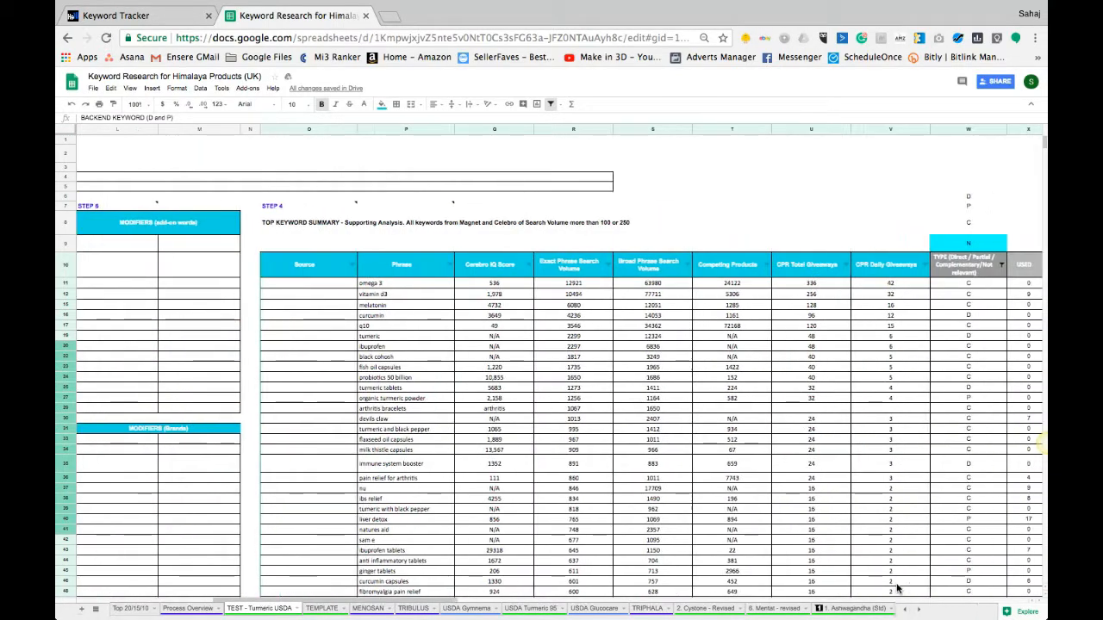
pyautogui.hscroll(2, 897, 588)
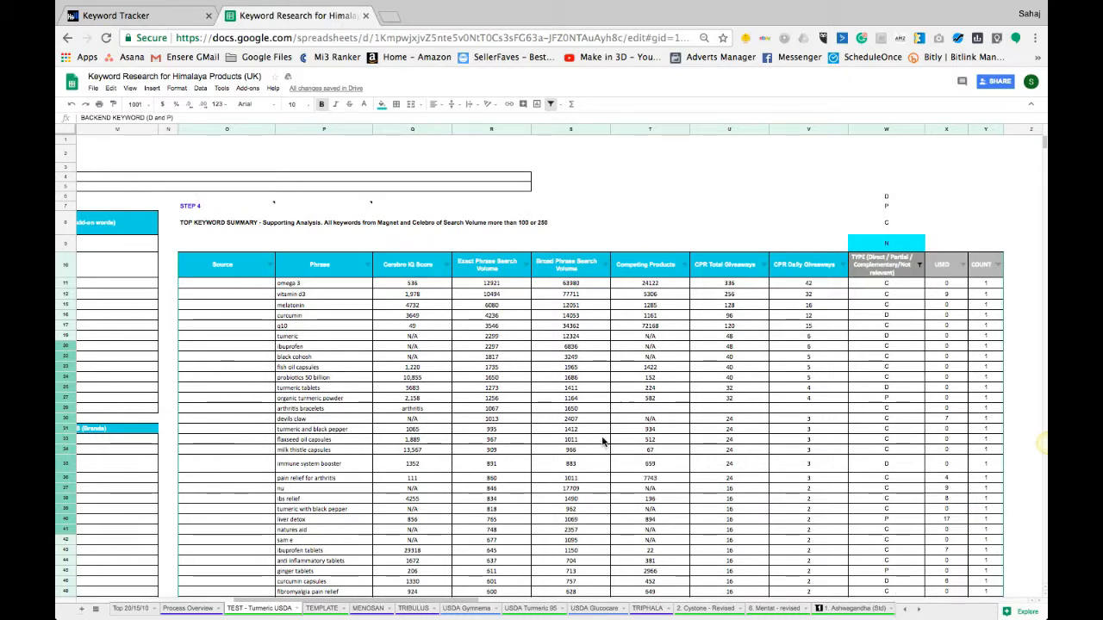
# Review the filtered Step 4 phrases and their relevance codes from omega 3 down to turmeric capsules 1000mg.
pyautogui.scroll(-5, 602, 441)
pyautogui.scroll(-10, 602, 441)
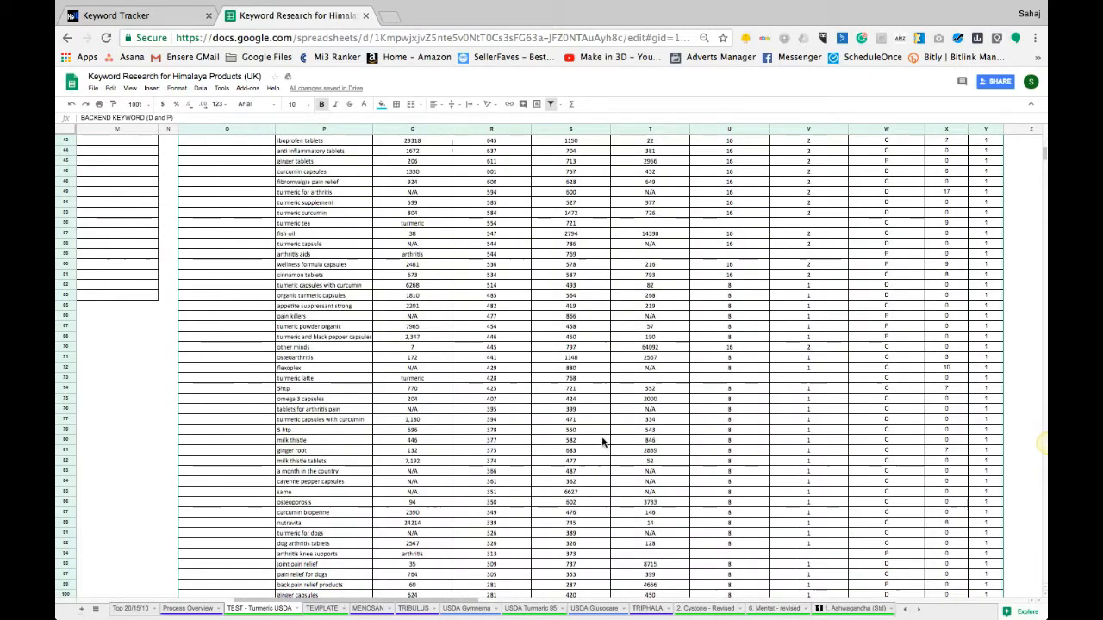
pyautogui.scroll(-1, 493, 569)
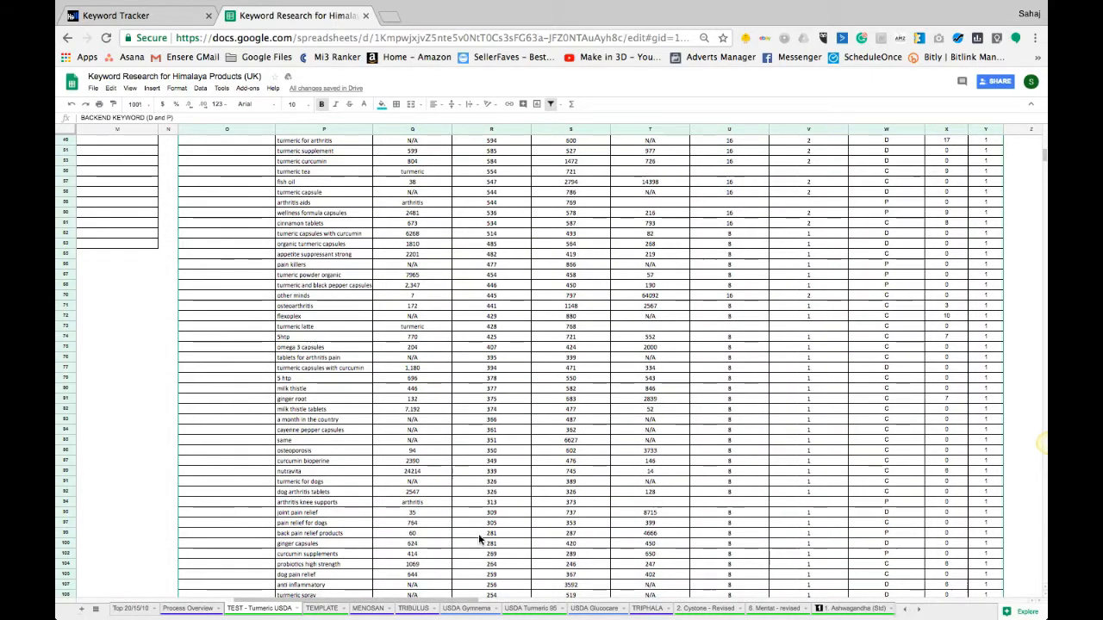
pyautogui.scroll(-2, 482, 543)
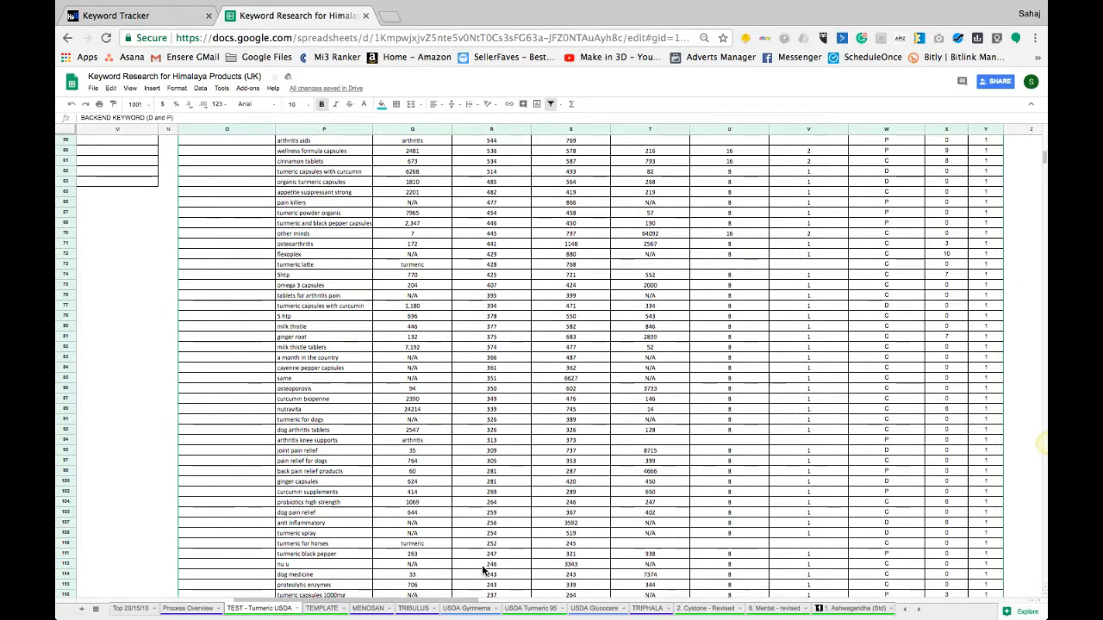
pyautogui.scroll(15, 513, 542)
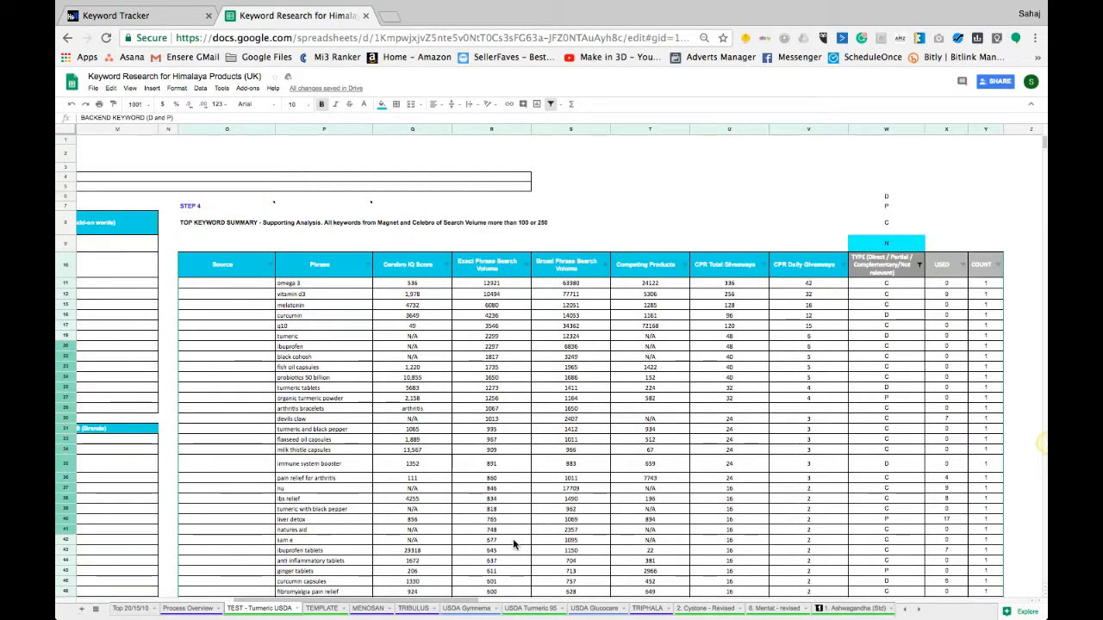
pyautogui.click(896, 244)
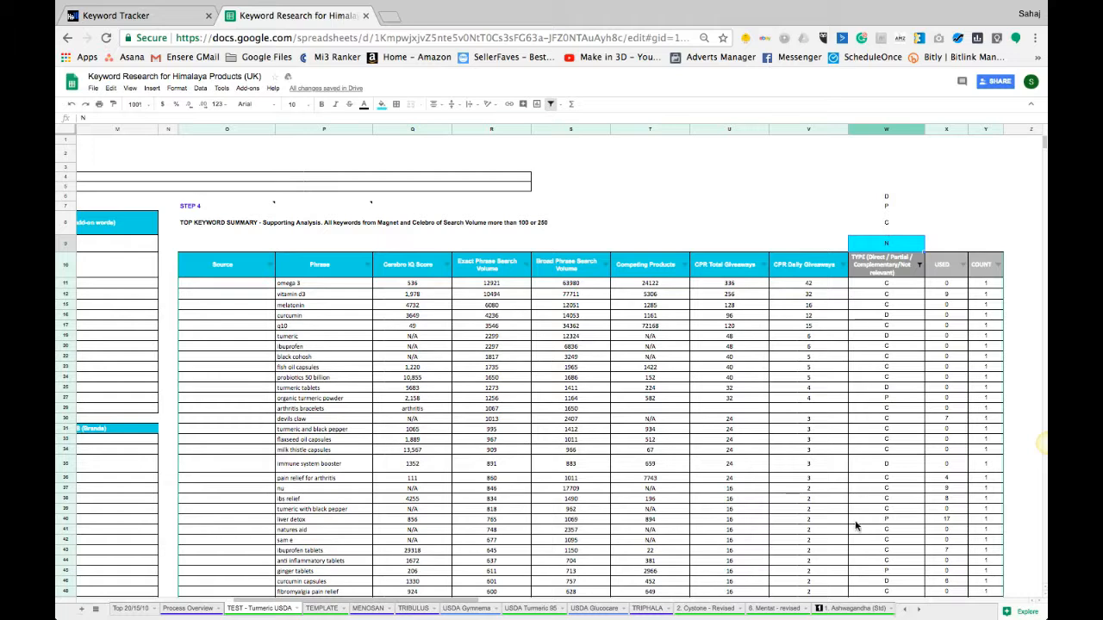
pyautogui.scroll(-3, 855, 526)
pyautogui.scroll(-1, 855, 526)
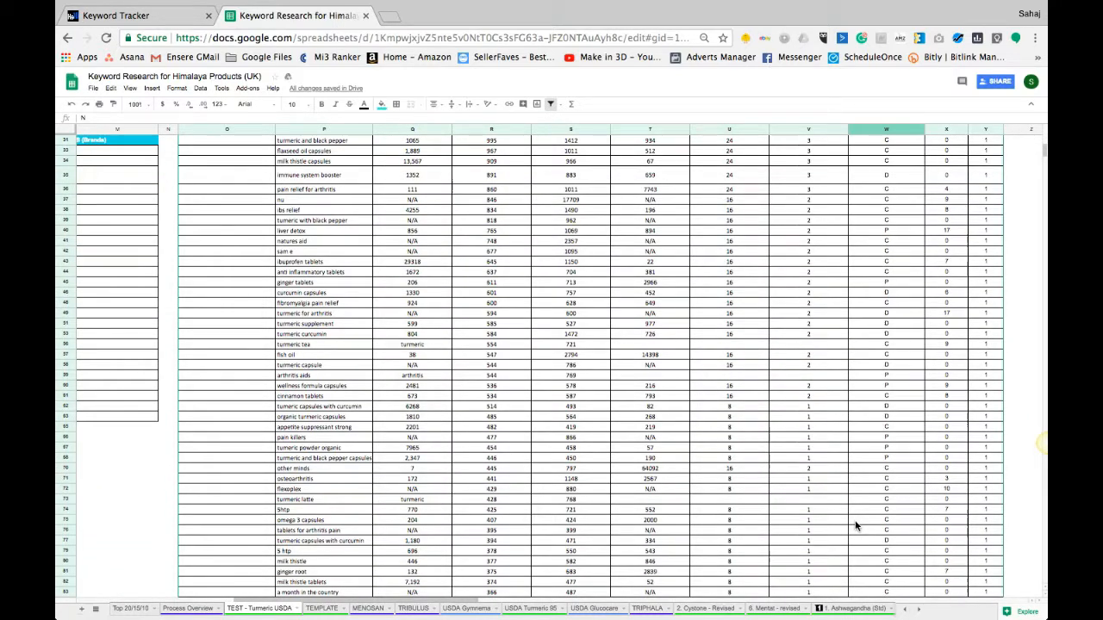
pyautogui.scroll(4, 855, 525)
# Examine the D, P, C and N relevance codes above the TYPE column against the omega 3 phrase.
pyautogui.click(888, 217)
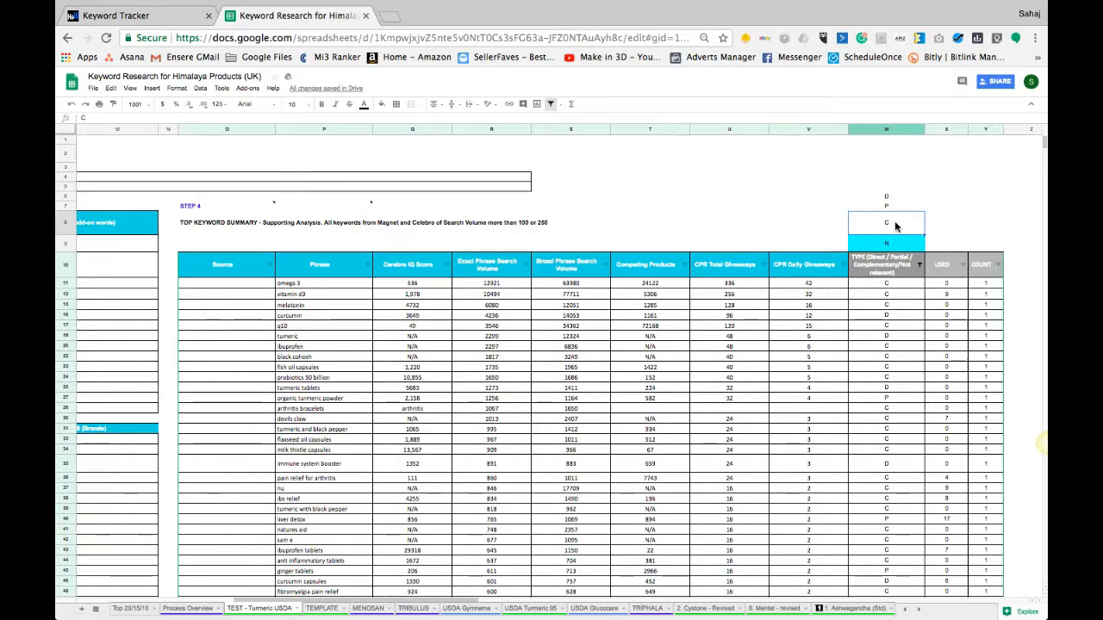
pyautogui.moveTo(885, 197); pyautogui.dragTo(884, 209)
pyautogui.click(888, 197)
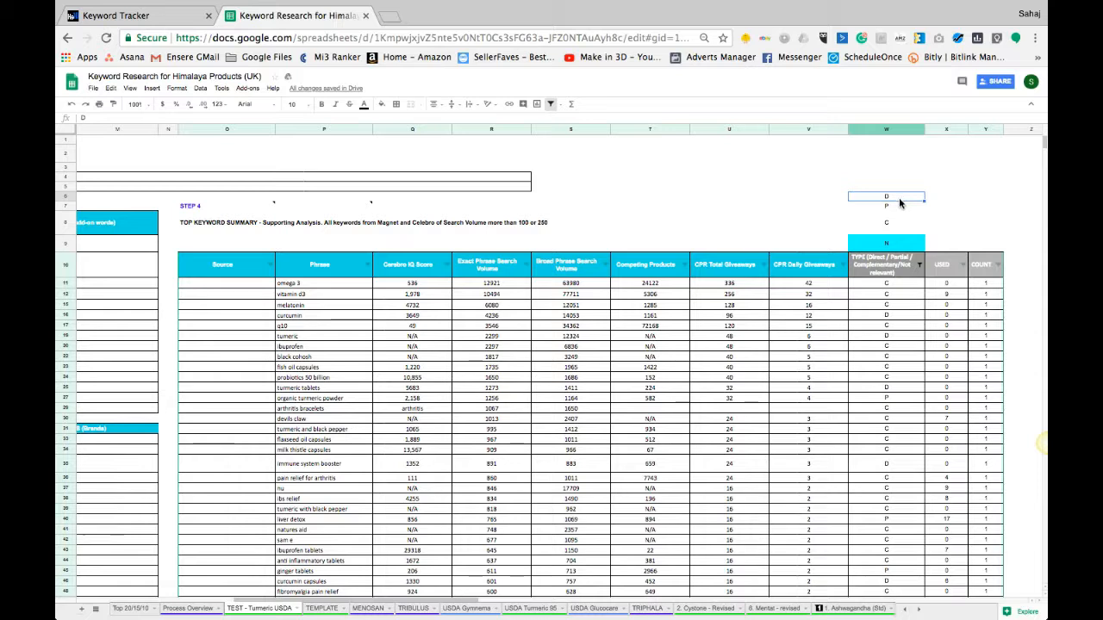
pyautogui.click(898, 206)
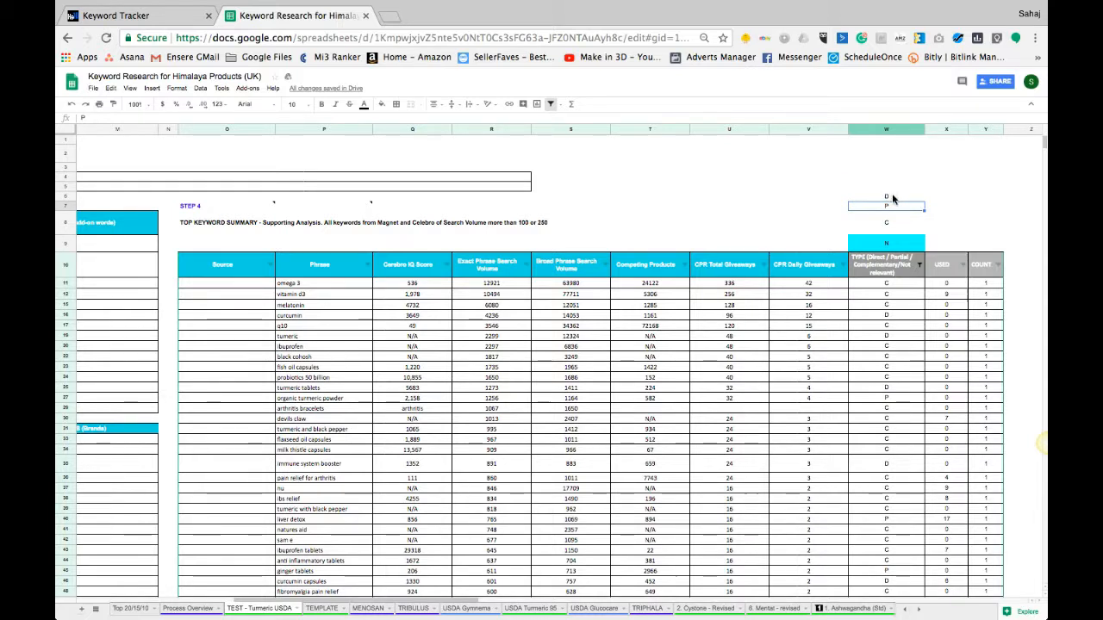
pyautogui.click(891, 224)
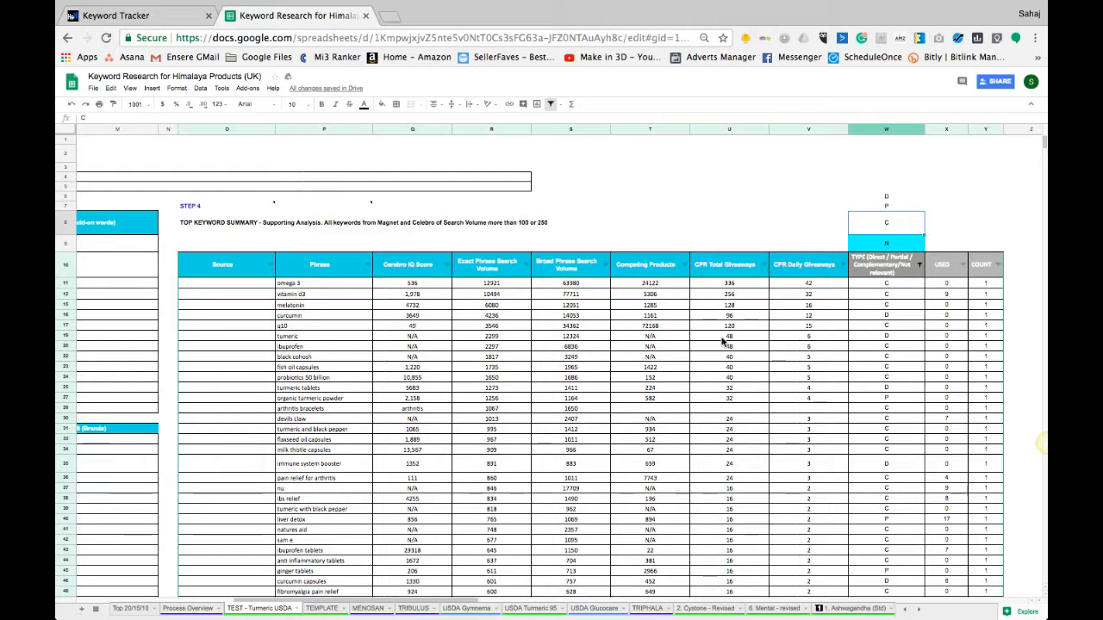
pyautogui.click(294, 284)
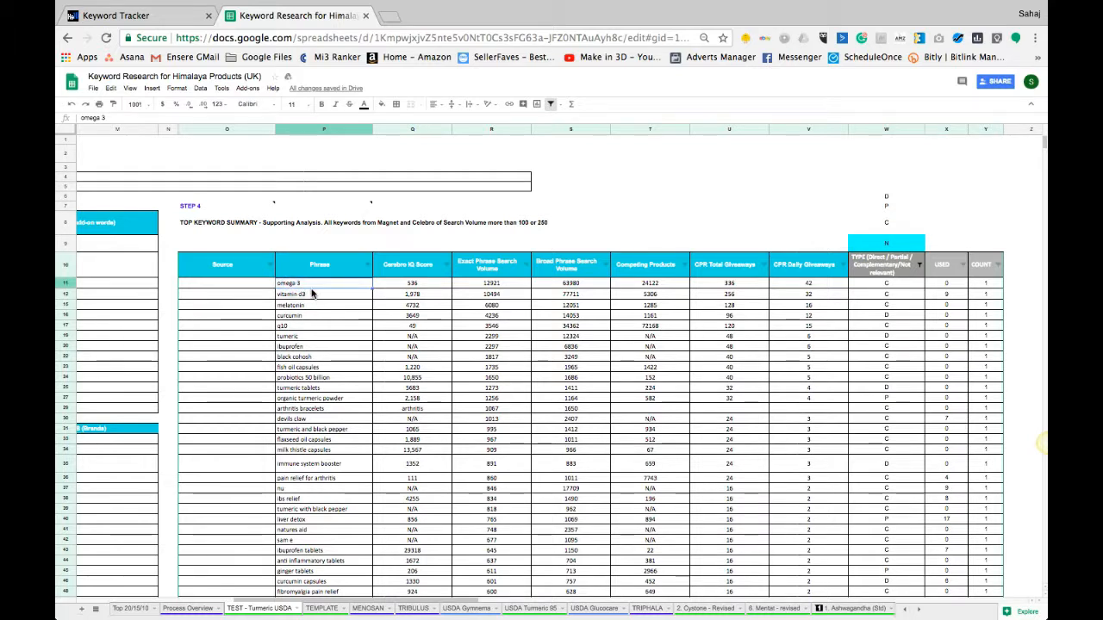
pyautogui.click(857, 241)
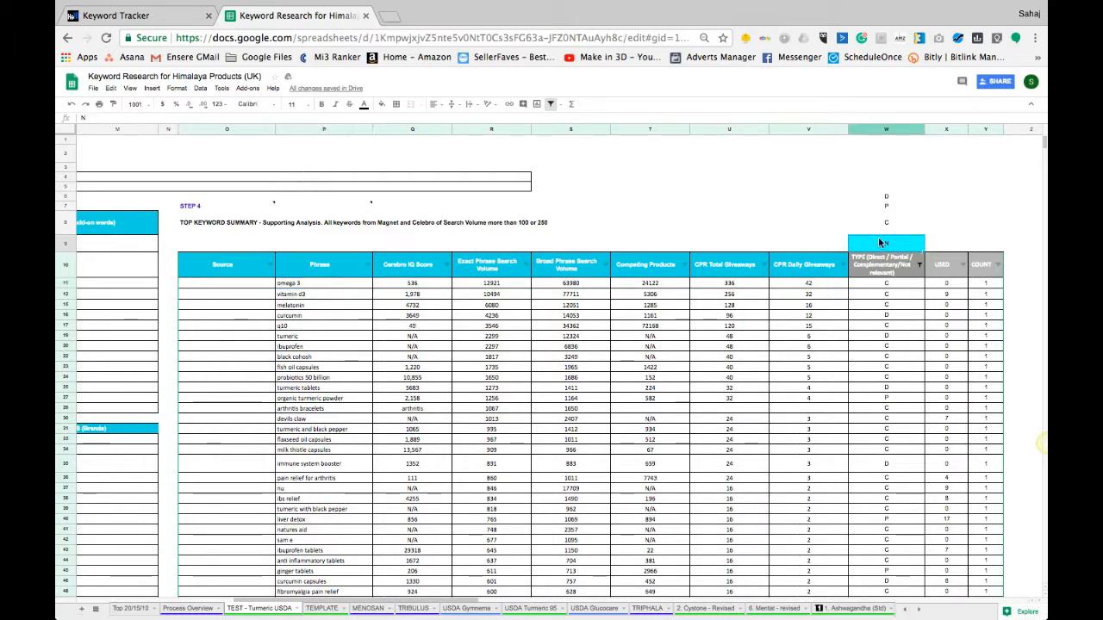
pyautogui.moveTo(887, 197); pyautogui.dragTo(888, 242)
pyautogui.click(889, 243)
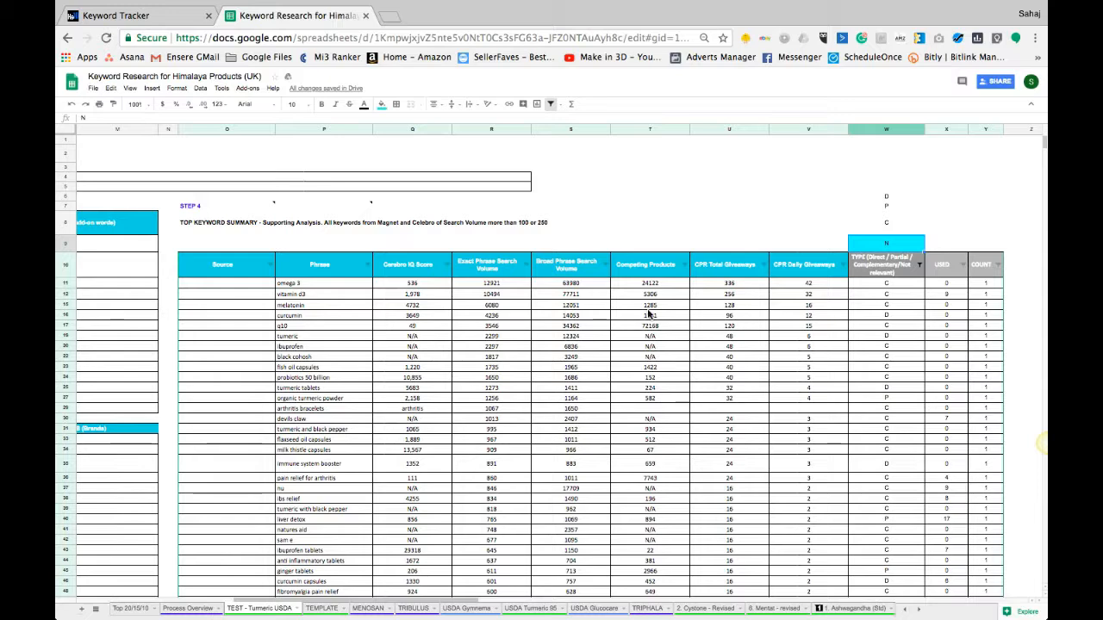
# Check the keyword research flowchart on the Process Overview sheet and return to the TEST - Turmeric USDA sheet.
pyautogui.hscroll(-10, 803, 324)
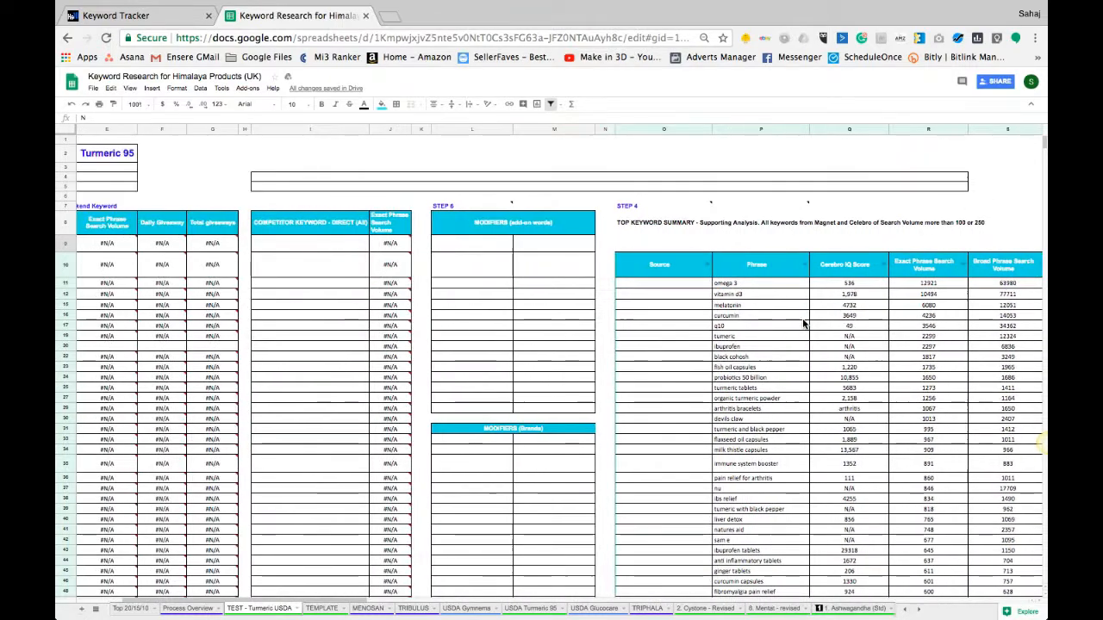
pyautogui.hscroll(-5, 803, 324)
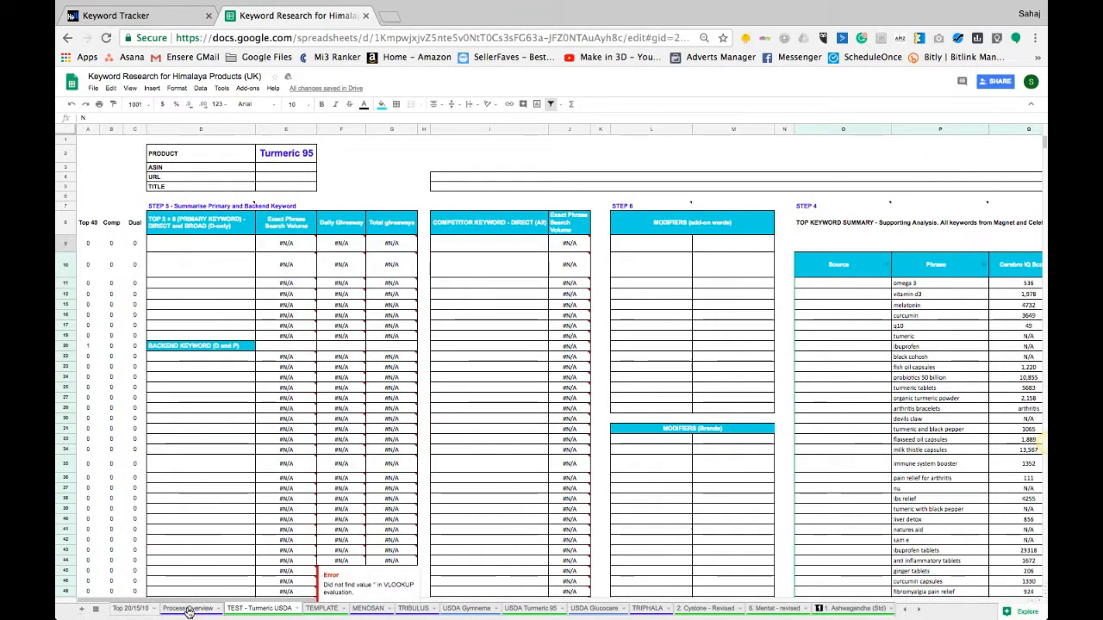
pyautogui.click(187, 608)
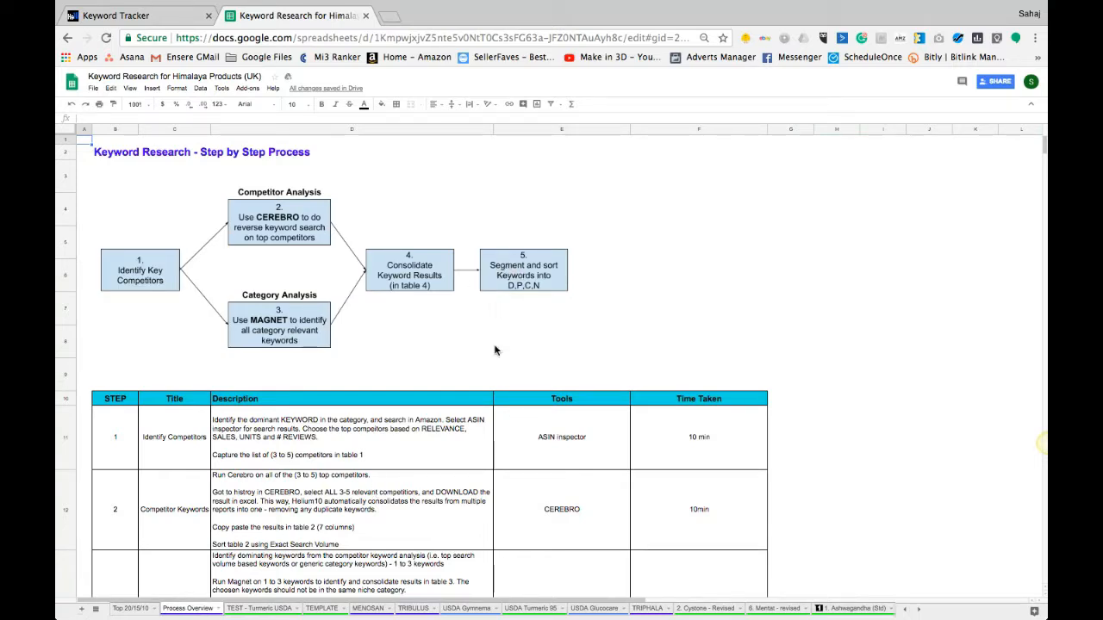
pyautogui.click(261, 611)
pyautogui.hscroll(3, 689, 331)
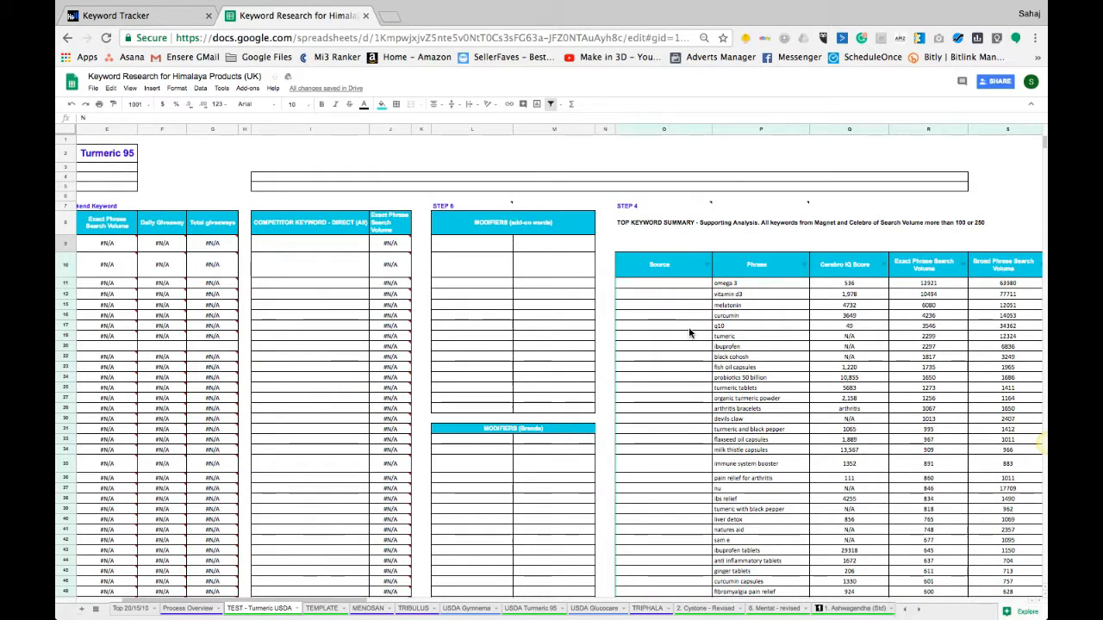
# Add a new blank sheet to the workbook and name it TEmp.
pyautogui.click(80, 609)
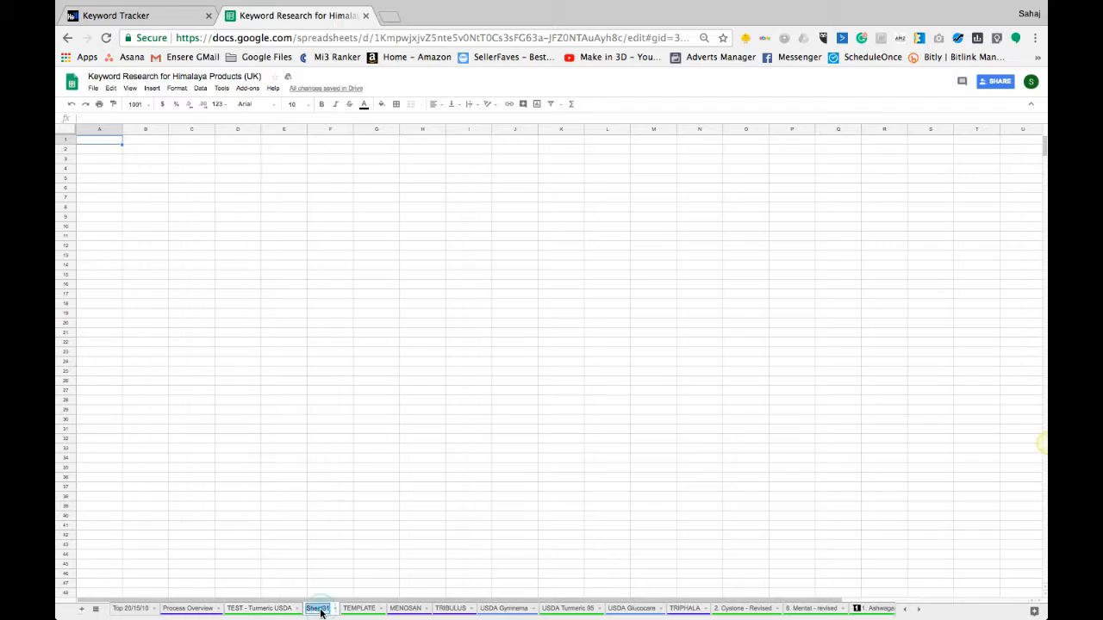
pyautogui.write('TEm')
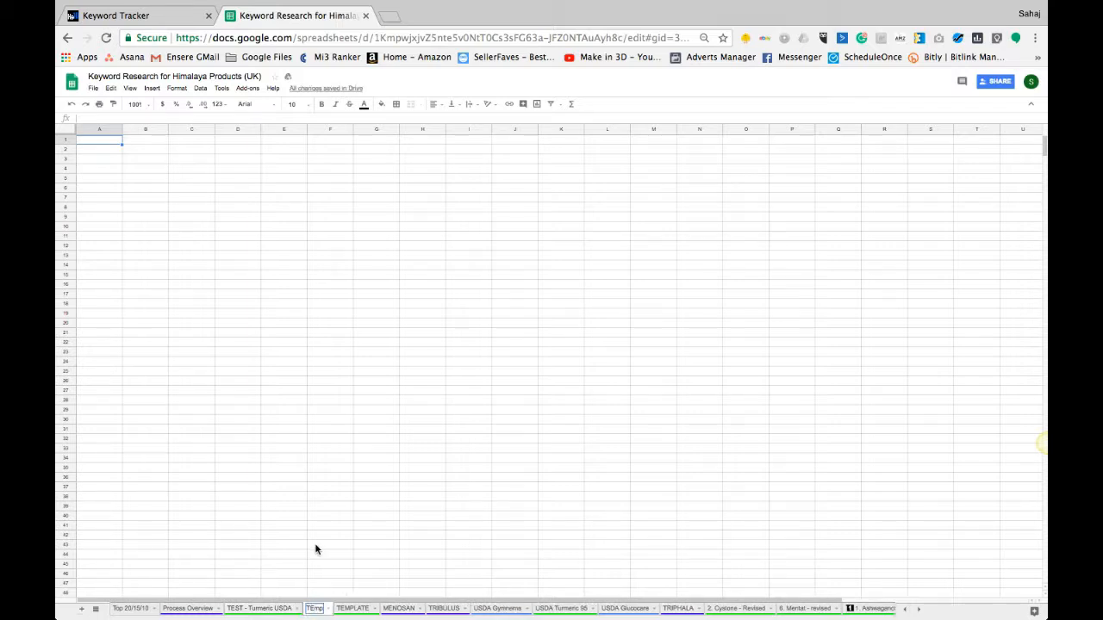
pyautogui.write('p')
pyautogui.click(316, 548)
# Return to the Step 4 keyword summary table and its TYPE column on the TEST - Turmeric USDA sheet.
pyautogui.click(279, 608)
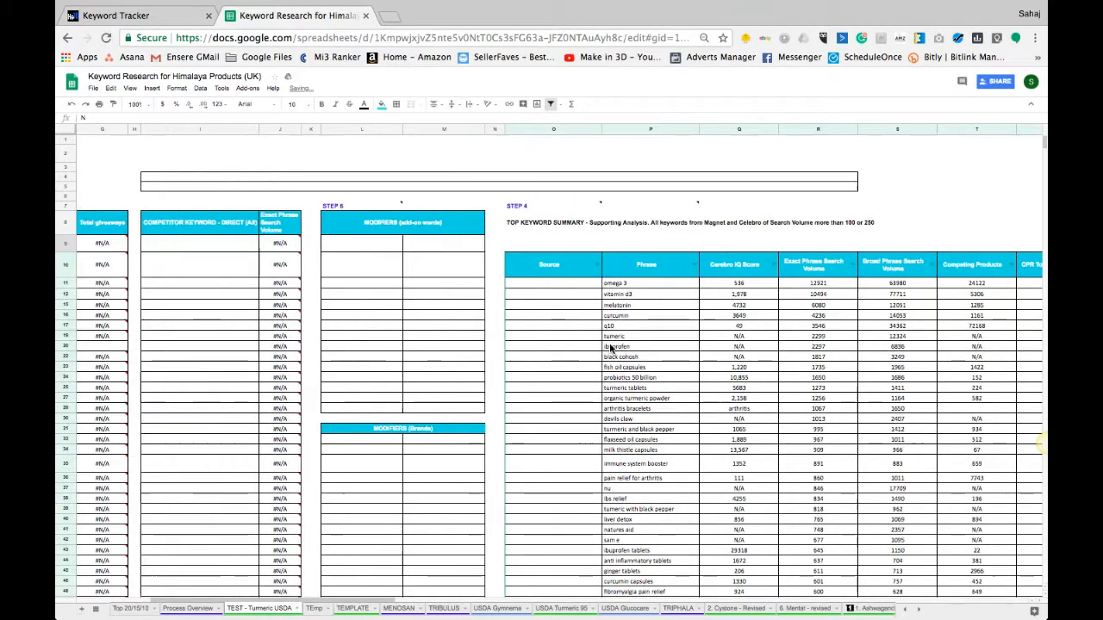
pyautogui.hscroll(5, 610, 347)
pyautogui.click(839, 266)
pyautogui.click(310, 562)
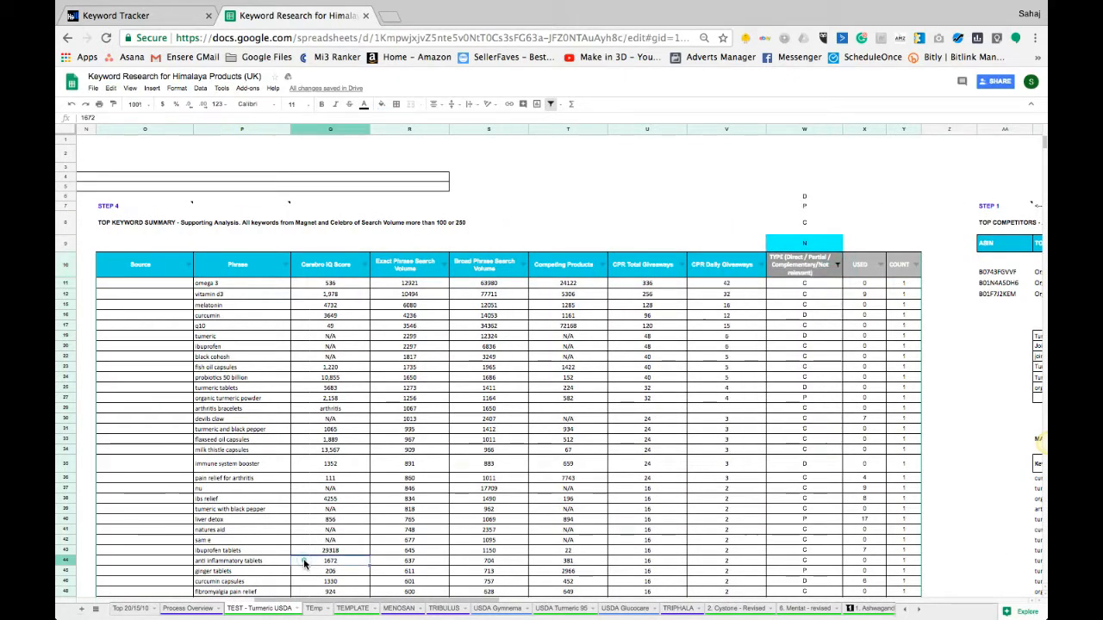
# Review the Process Overview sheet's instructions for categorising keywords and finalising the keyword selection.
pyautogui.click(196, 609)
pyautogui.scroll(-10, 230, 488)
pyautogui.scroll(-5, 230, 487)
pyautogui.scroll(10, 316, 351)
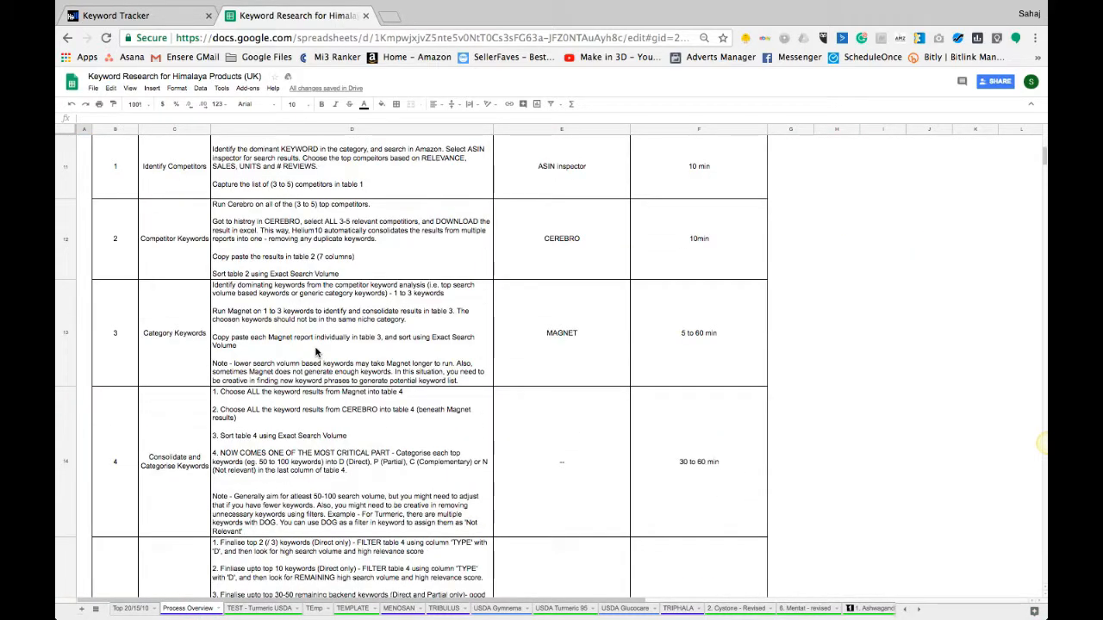
pyautogui.scroll(-3, 218, 438)
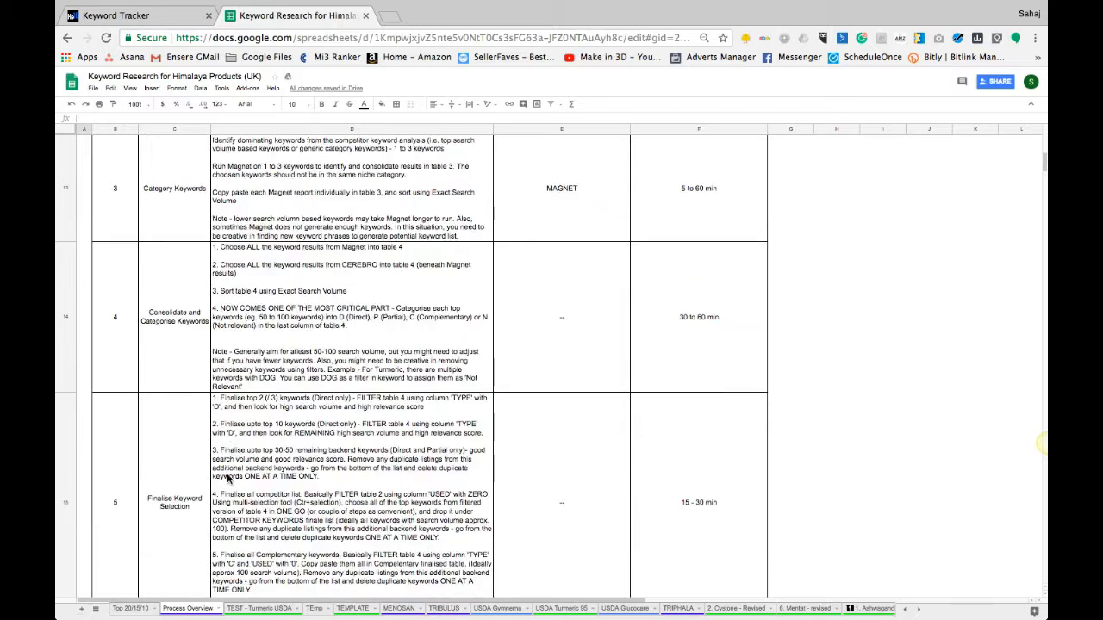
# Return to the TEST - Turmeric USDA sheet and turn off the filter on the Step 4 keyword summary table.
pyautogui.click(258, 608)
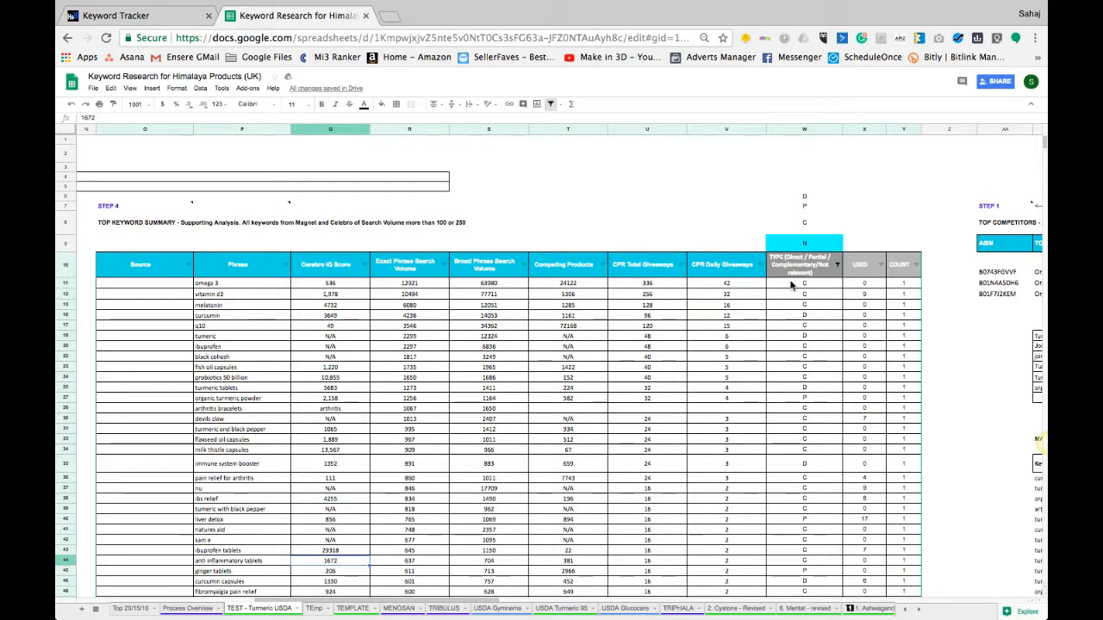
pyautogui.click(791, 293)
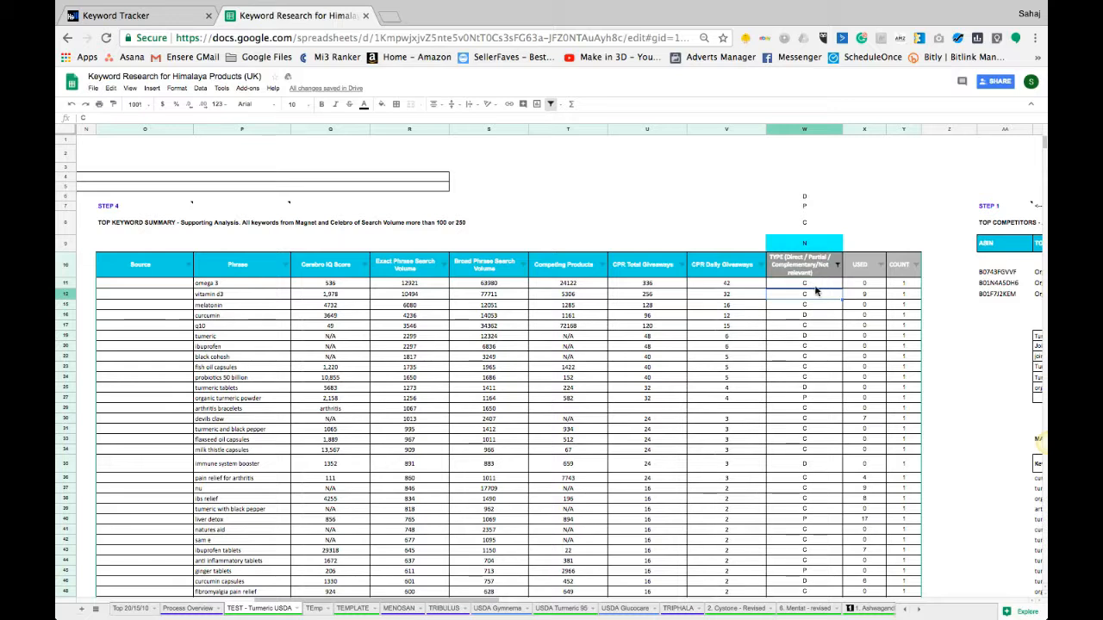
pyautogui.hscroll(-10, 836, 272)
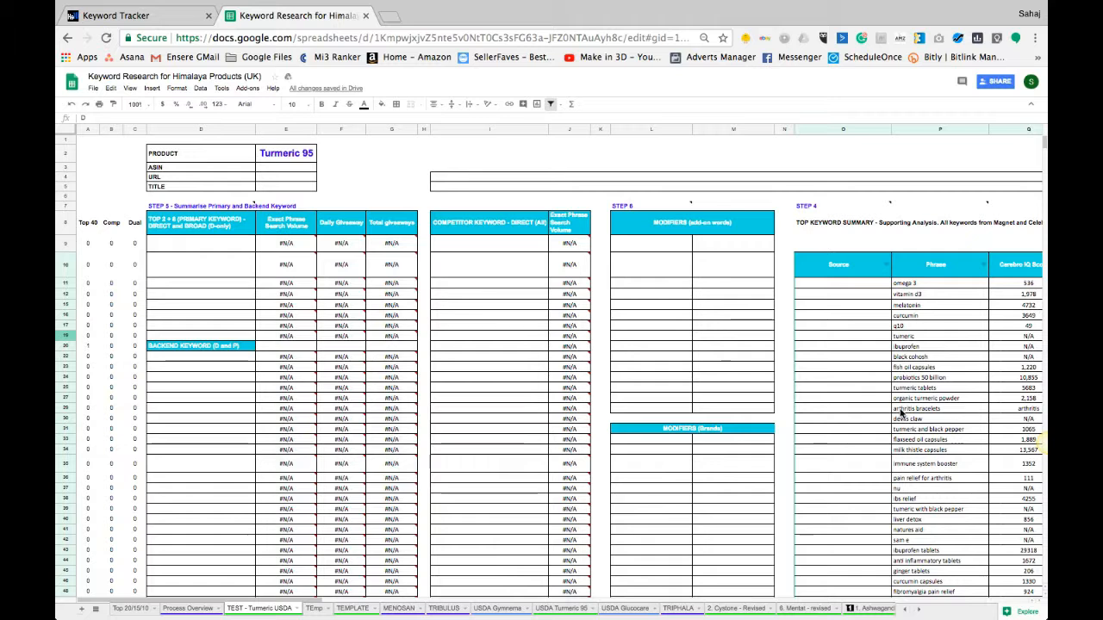
pyautogui.hscroll(6, 460, 302)
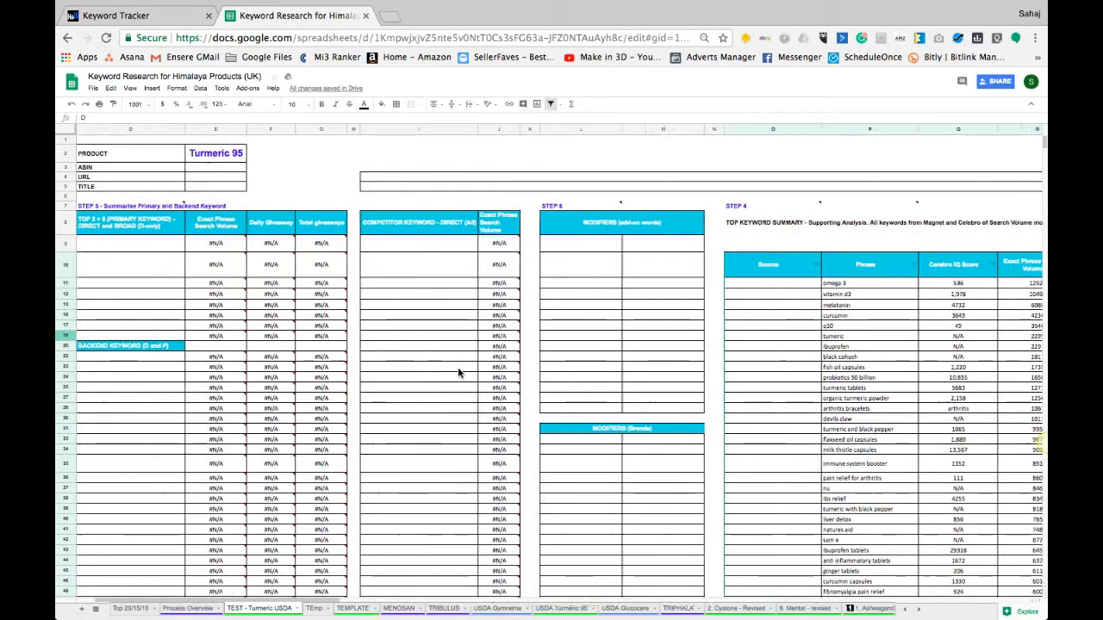
pyautogui.click(496, 260)
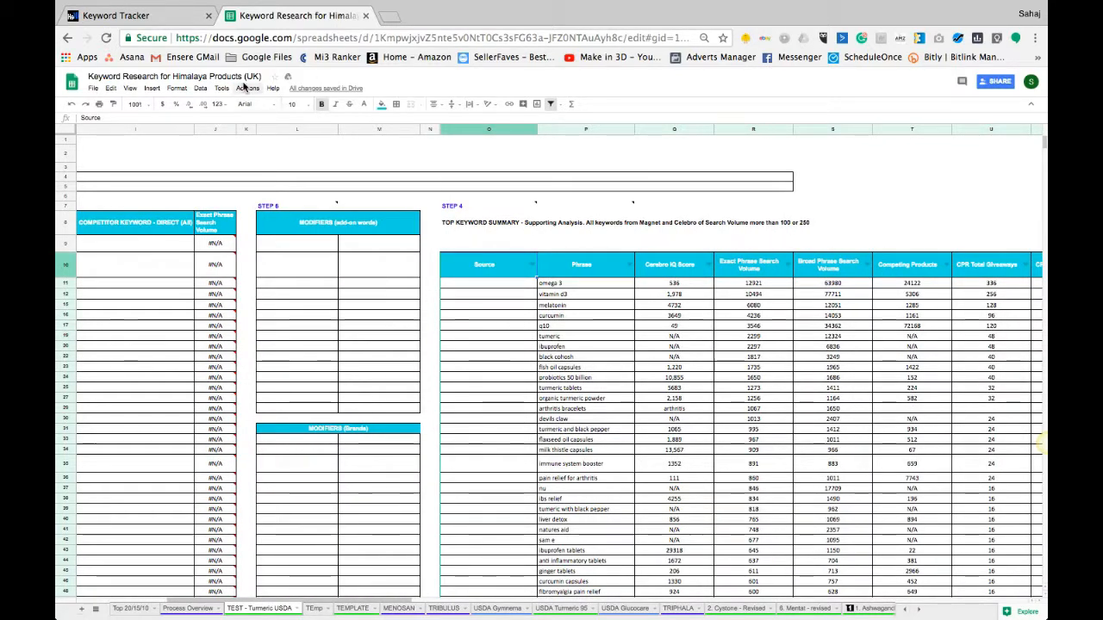
pyautogui.click(200, 87)
pyautogui.click(225, 148)
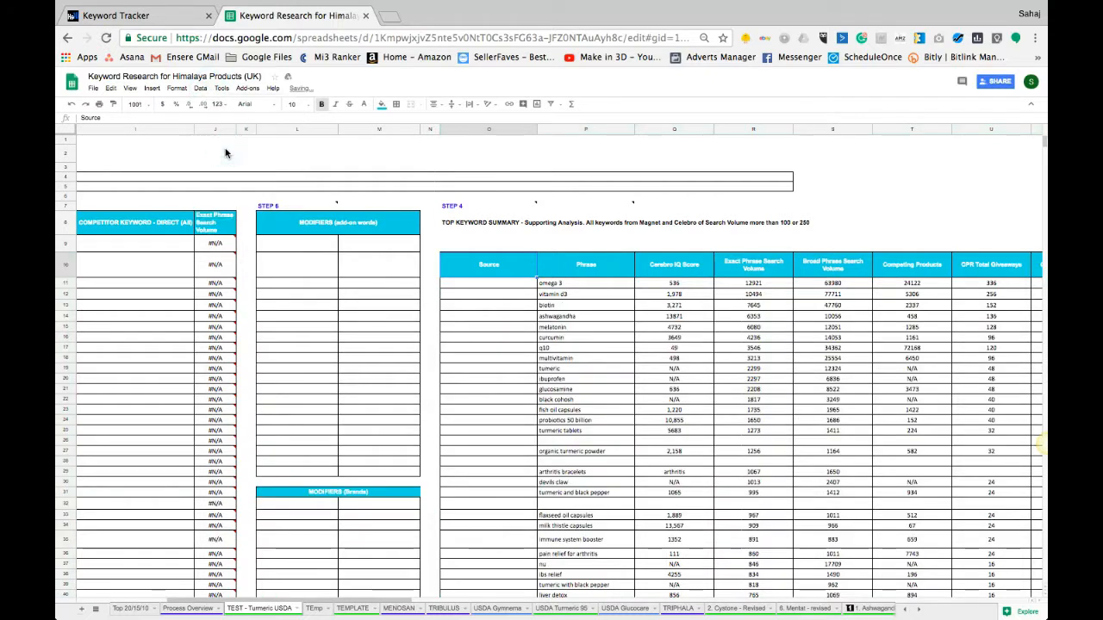
# Examine the Step 5 sections for primary, backend, complementary and competitor keywords.
pyautogui.hscroll(-6, 376, 367)
pyautogui.moveTo(228, 248); pyautogui.dragTo(224, 368)
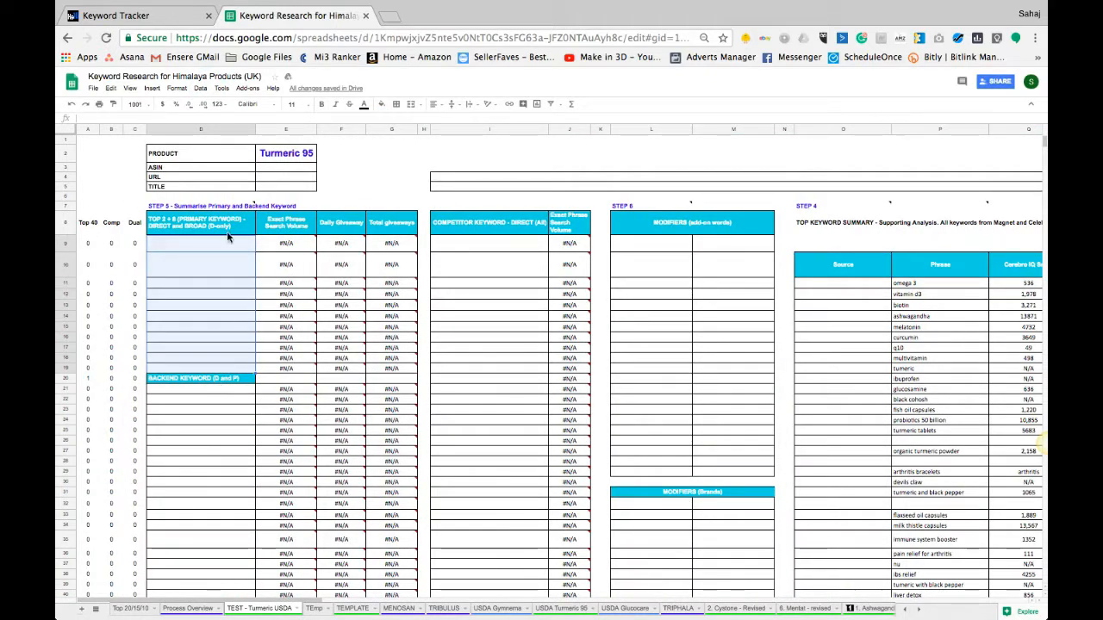
pyautogui.click(210, 390)
pyautogui.scroll(-8, 226, 504)
pyautogui.scroll(-3, 226, 507)
pyautogui.scroll(-1, 226, 506)
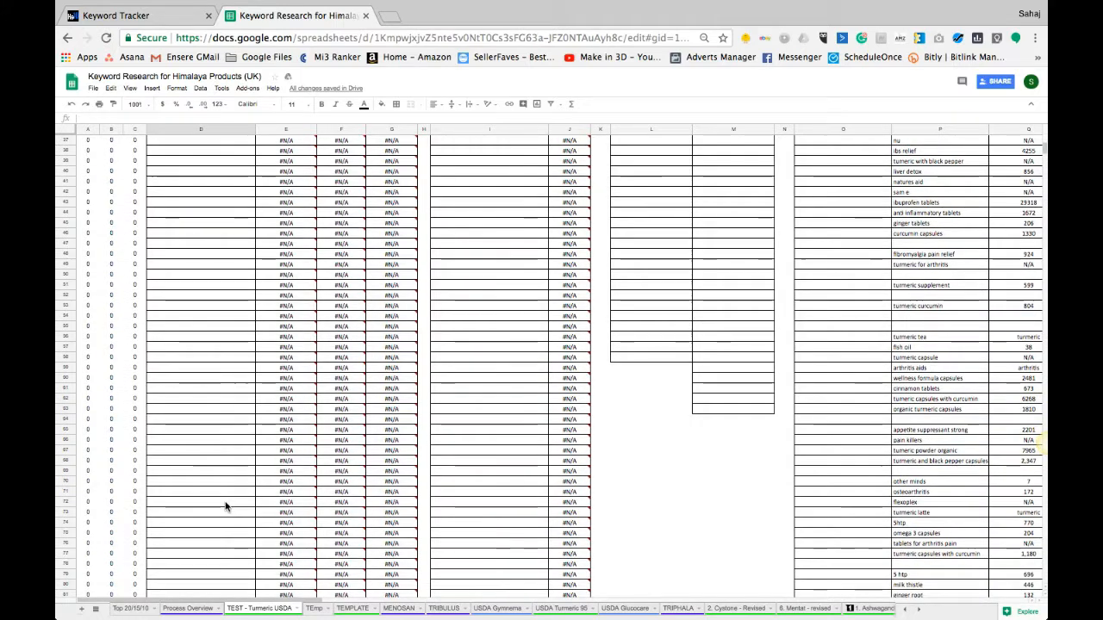
pyautogui.scroll(-10, 226, 507)
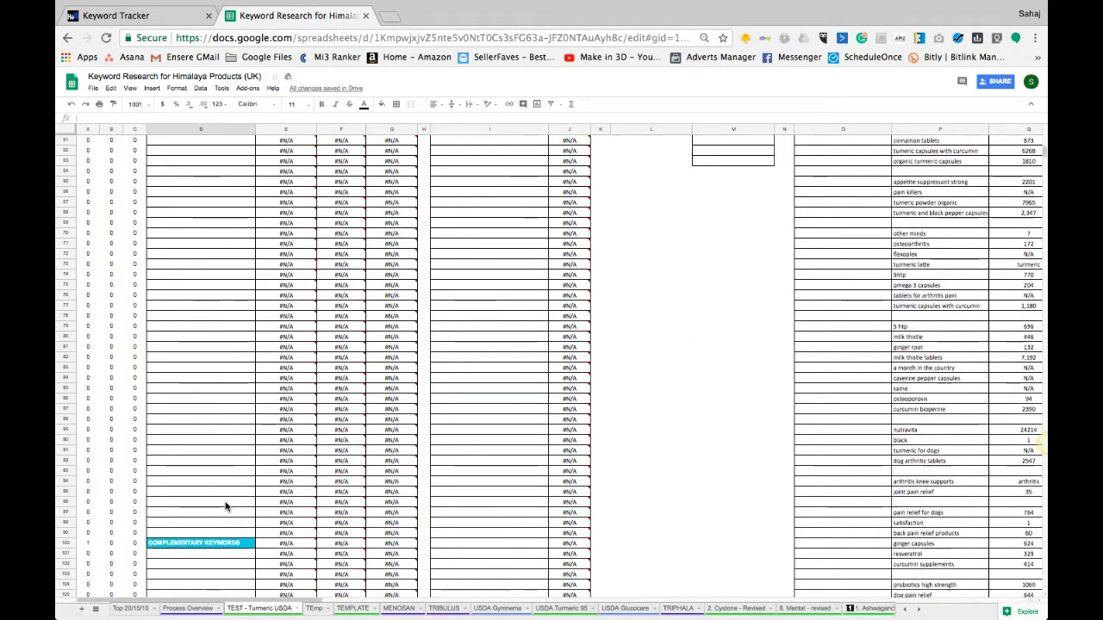
pyautogui.scroll(20, 186, 479)
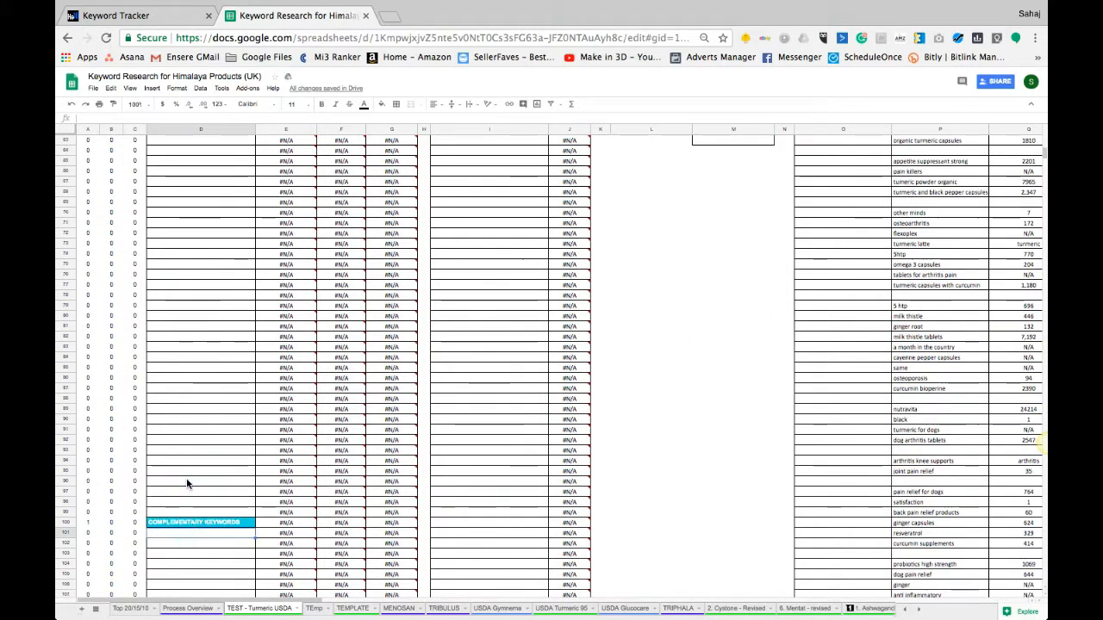
pyautogui.click(447, 259)
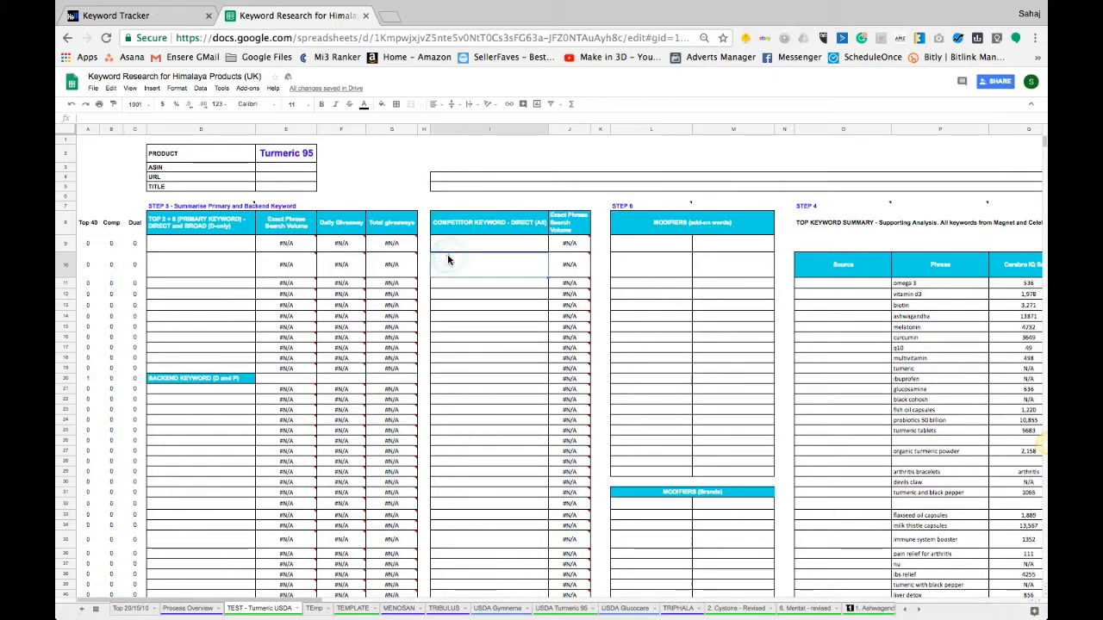
# Create a filter over the whole Step 4 keyword table, from the Source to the COUNT column and down to its last row.
pyautogui.hscroll(5, 521, 386)
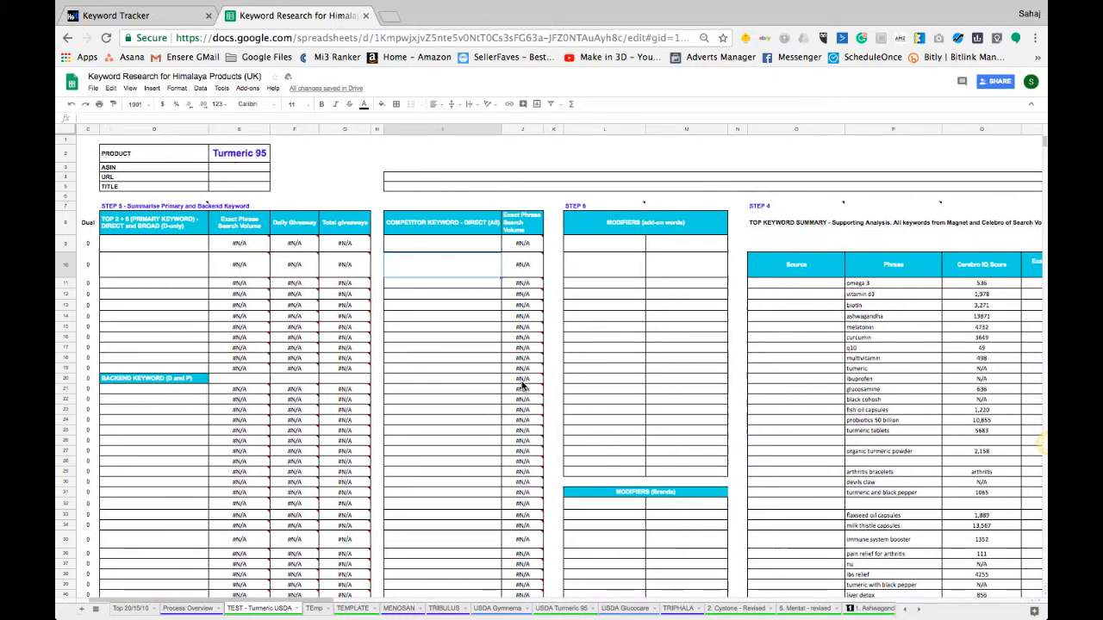
pyautogui.hscroll(5, 521, 386)
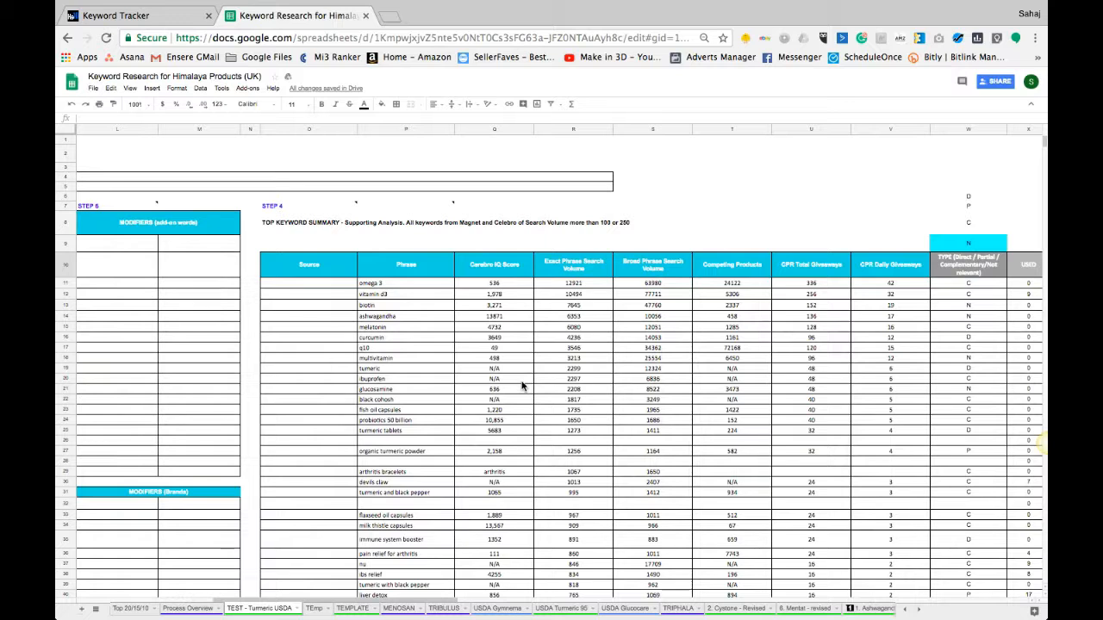
pyautogui.hscroll(2, 522, 386)
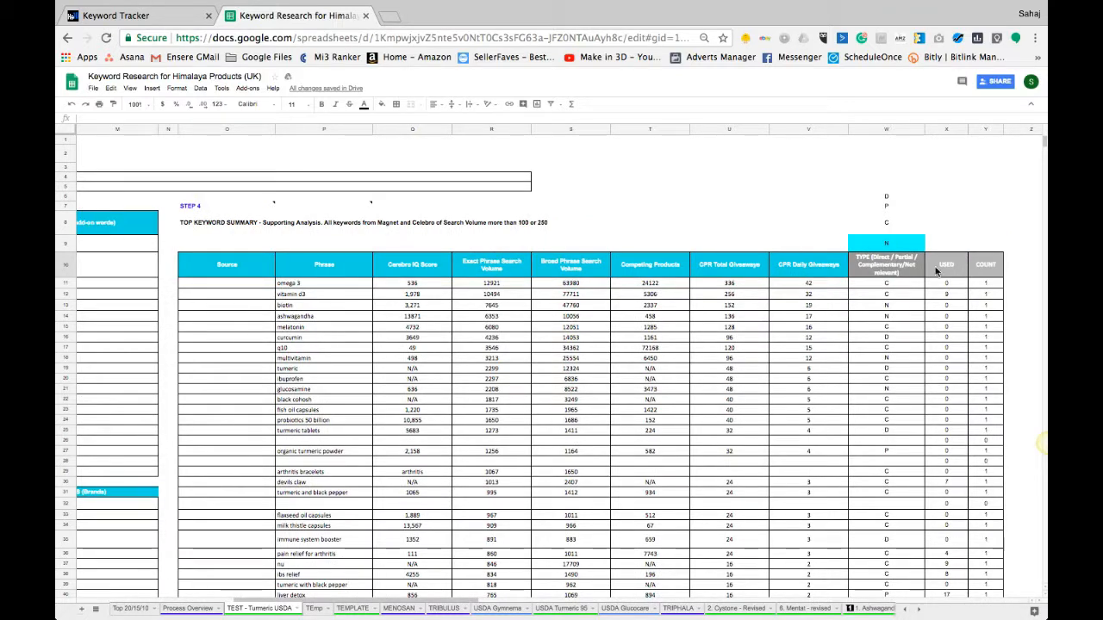
pyautogui.moveTo(985, 267); pyautogui.dragTo(217, 264)
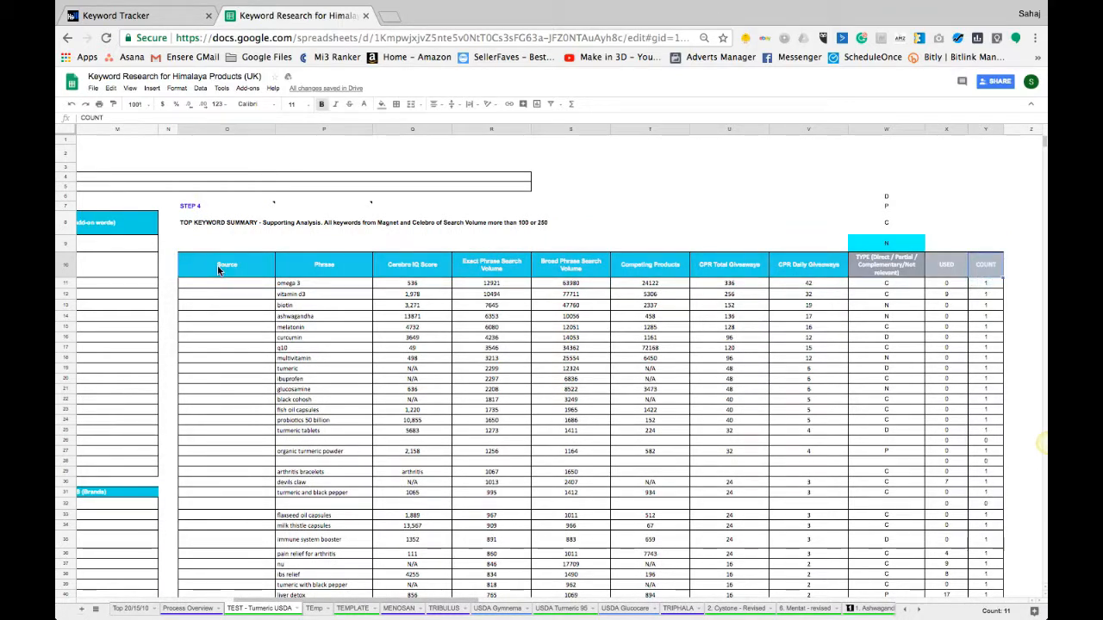
pyautogui.hotkey('ctrl', 'shift', 'Down')
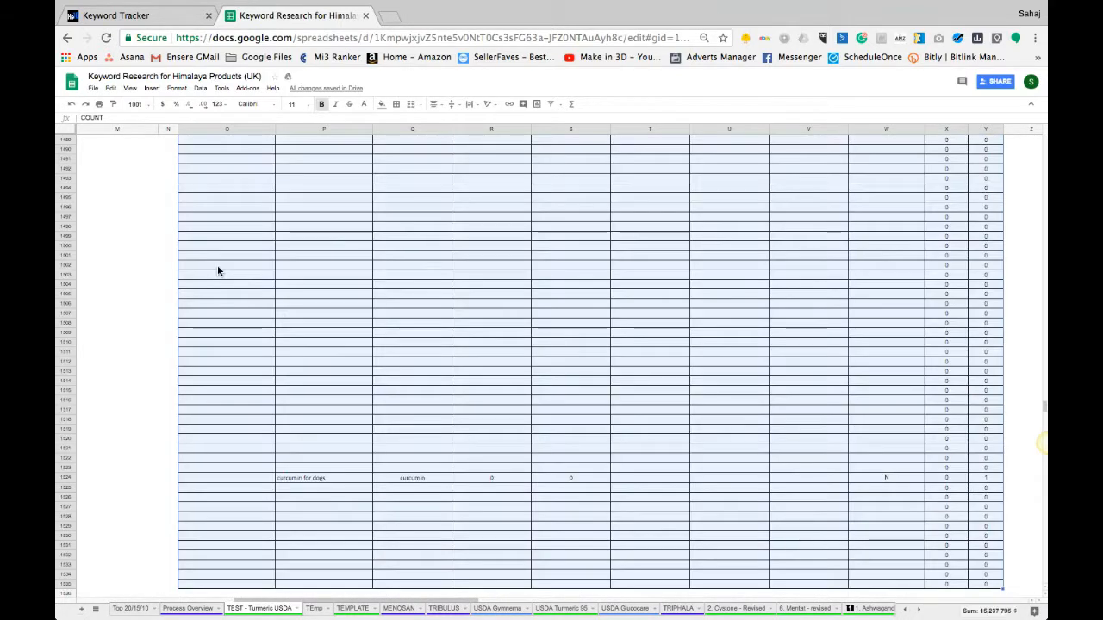
pyautogui.click(199, 88)
pyautogui.click(216, 178)
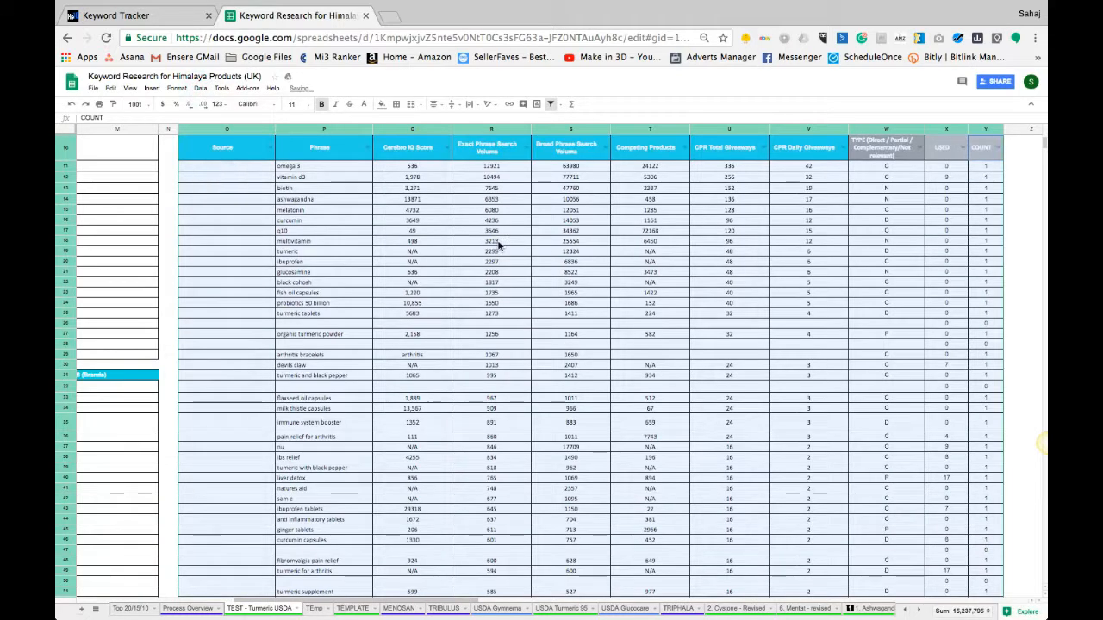
# Filter out blank entries in the Phrase column and N entries in the TYPE column.
pyautogui.click(368, 148)
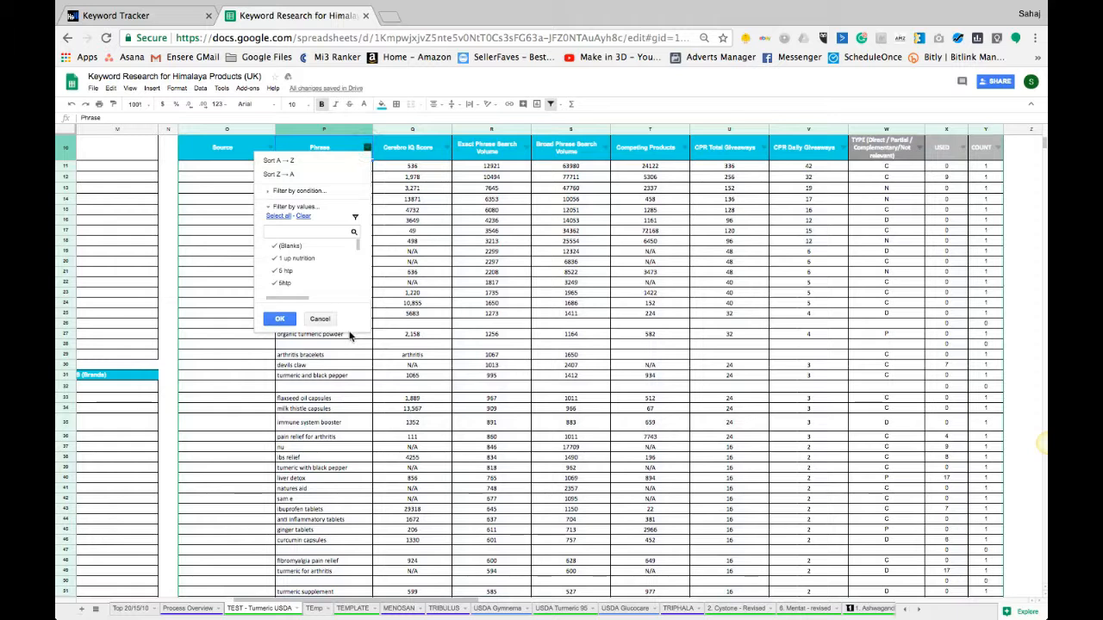
pyautogui.click(315, 247)
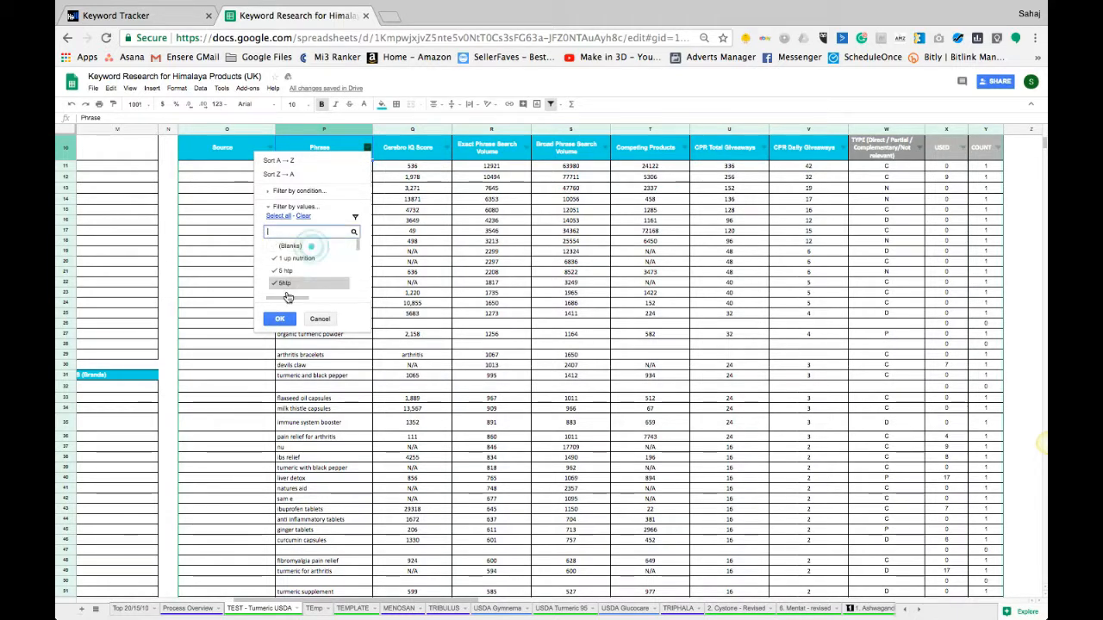
pyautogui.click(279, 319)
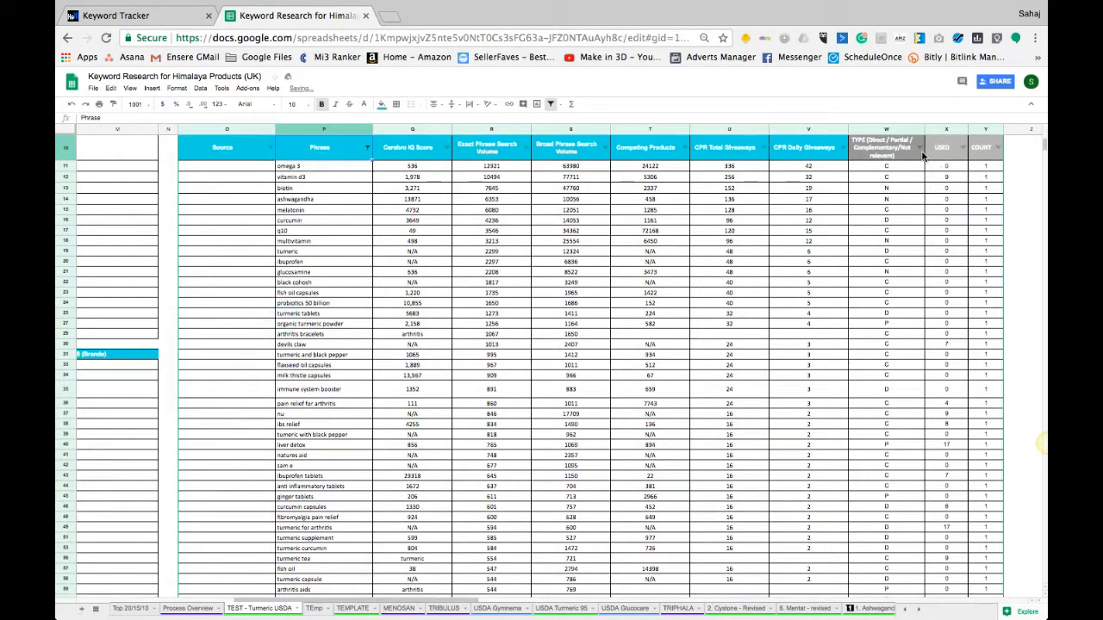
pyautogui.click(920, 148)
pyautogui.click(848, 271)
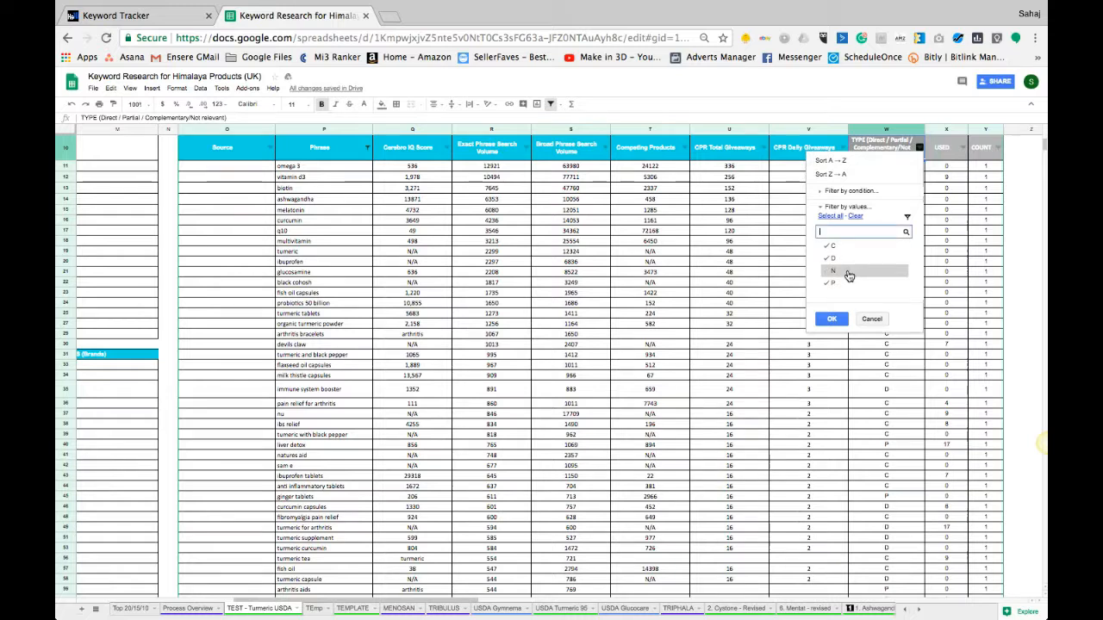
pyautogui.click(831, 320)
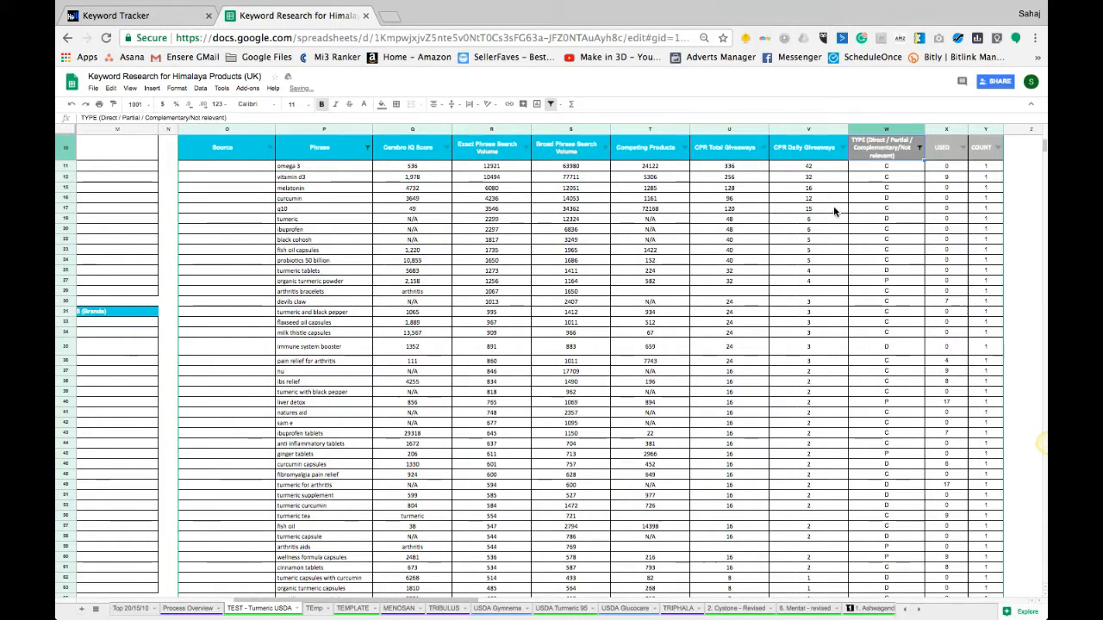
# Narrow the TYPE column filter to D only by also excluding C and P.
pyautogui.scroll(2, 835, 211)
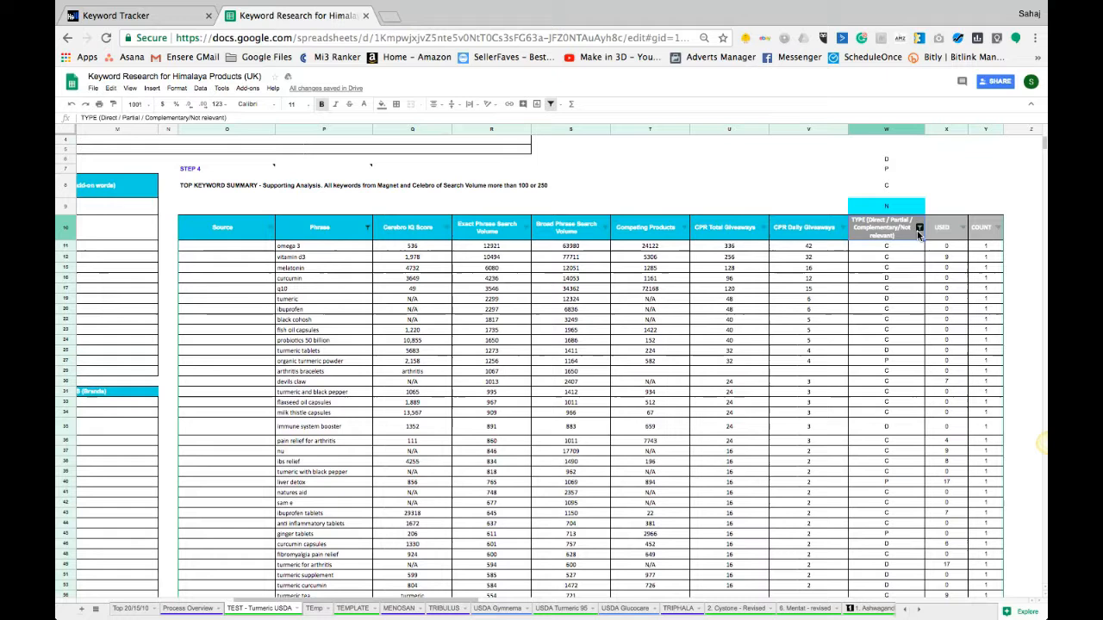
pyautogui.click(919, 227)
pyautogui.click(833, 326)
pyautogui.click(840, 350)
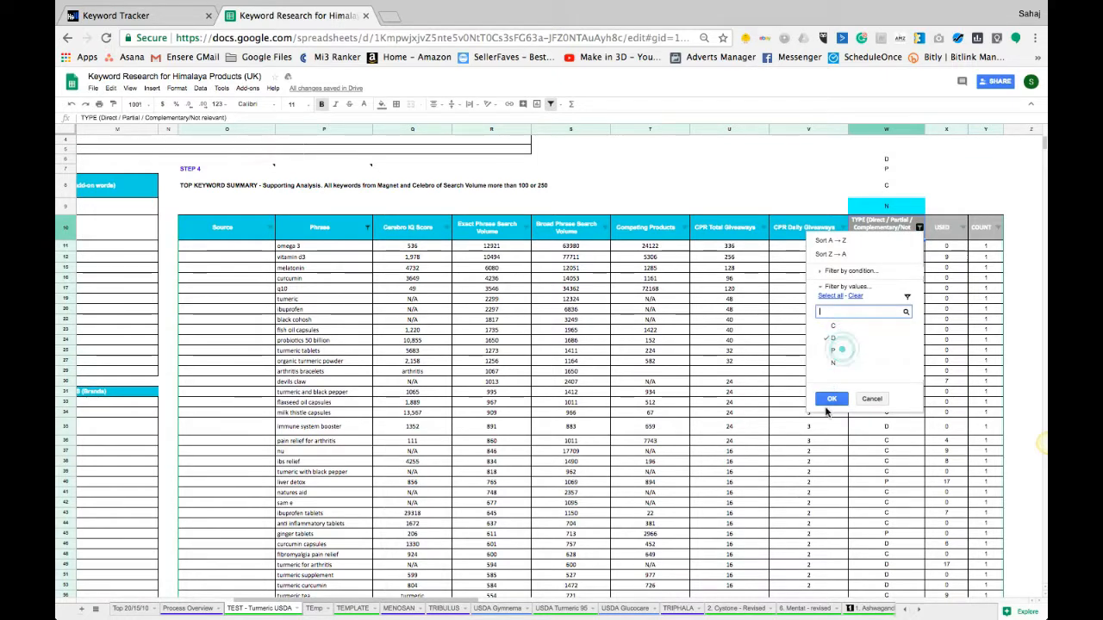
pyautogui.click(830, 399)
# Fill the first twelve filtered Phrase cells, from curcumin down to the turmeric capsules with curcumin entry in row 77, with light green.
pyautogui.moveTo(343, 248); pyautogui.dragTo(345, 387)
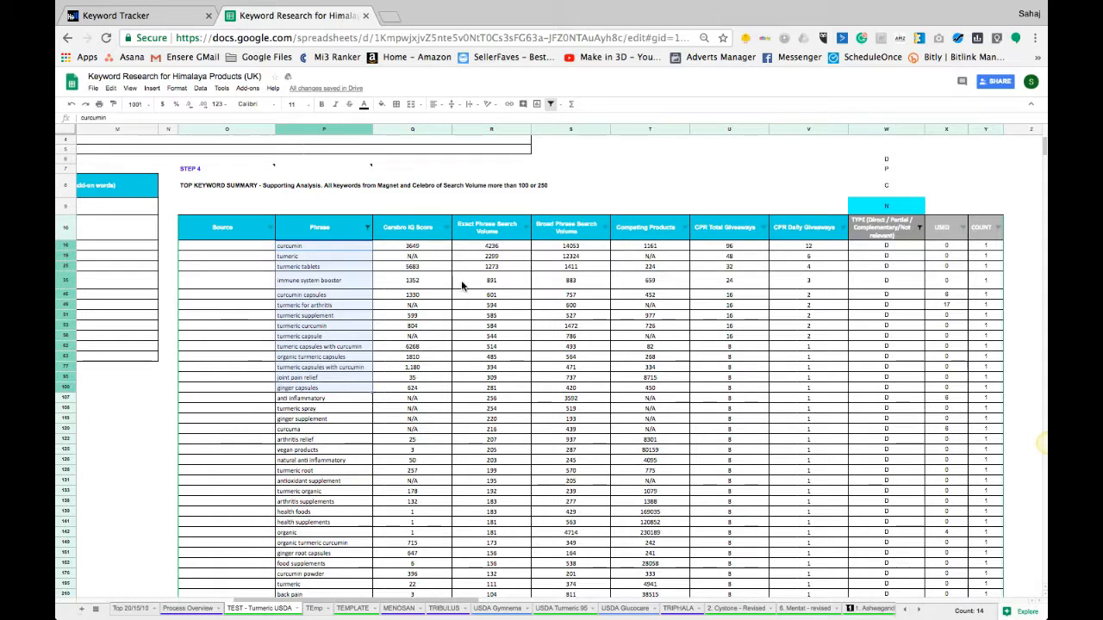
pyautogui.click(346, 256)
pyautogui.moveTo(347, 245); pyautogui.dragTo(344, 355)
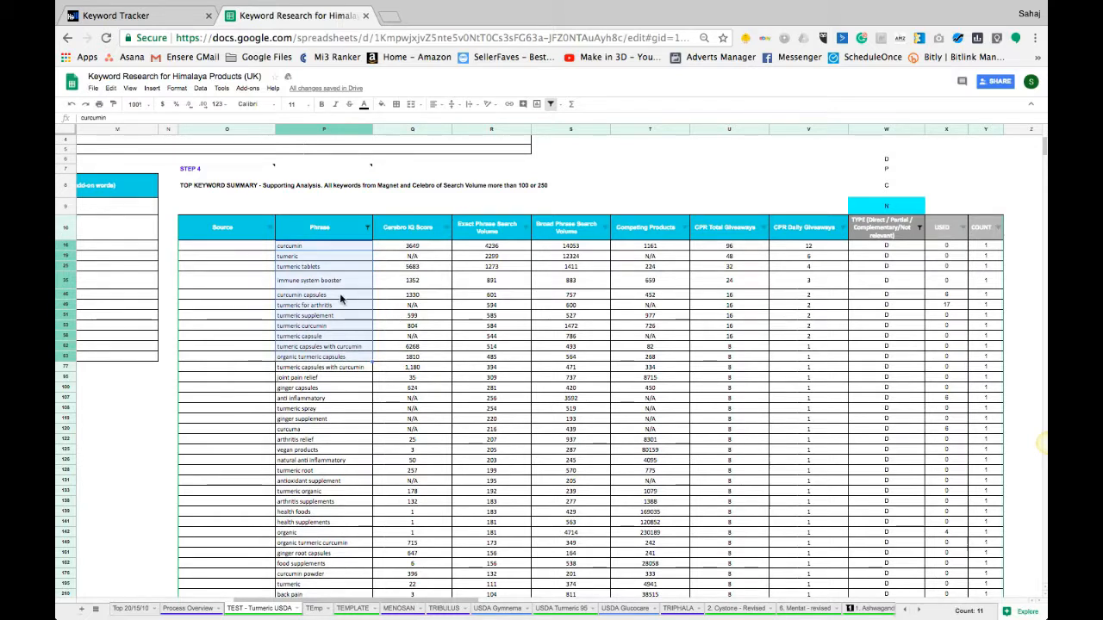
pyautogui.keyDown('shift'); pyautogui.click(320, 369); pyautogui.keyUp('shift')
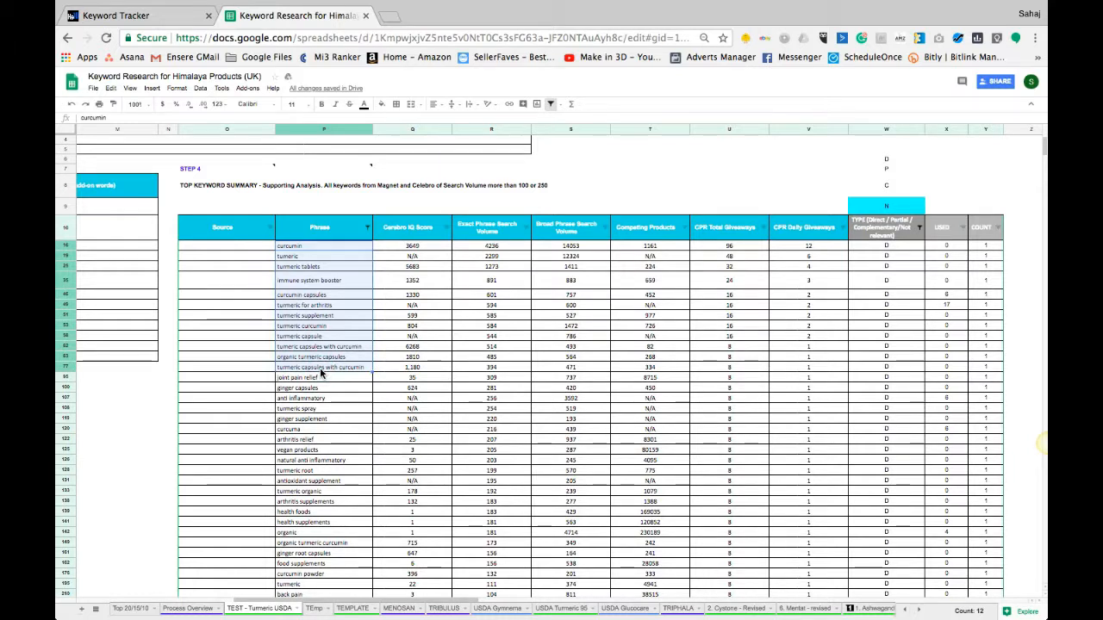
pyautogui.click(319, 369)
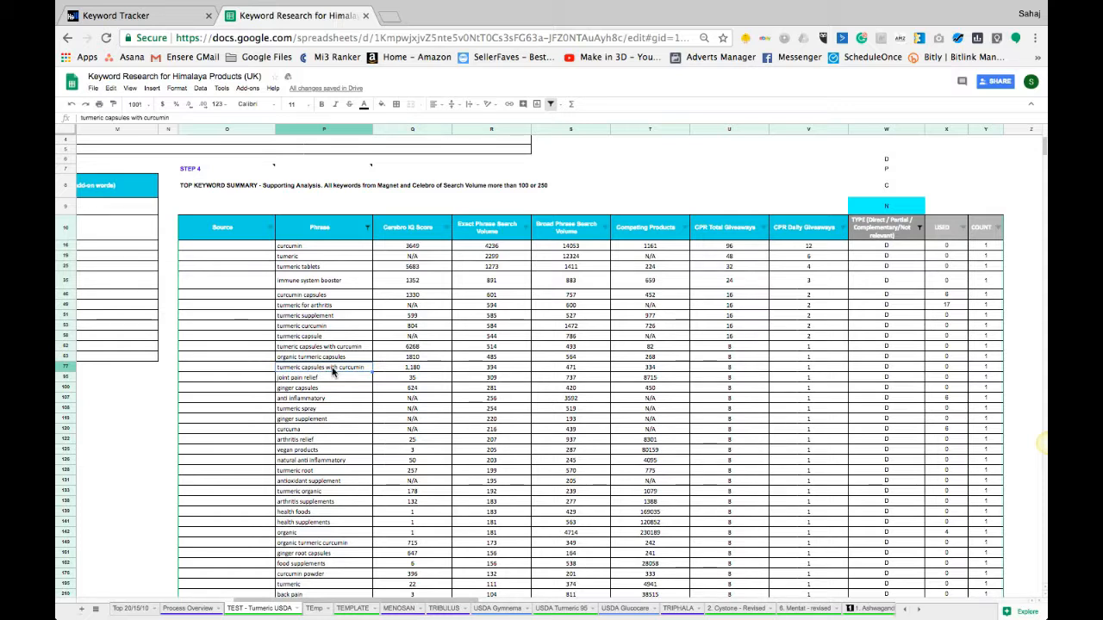
pyautogui.moveTo(333, 372); pyautogui.dragTo(325, 248)
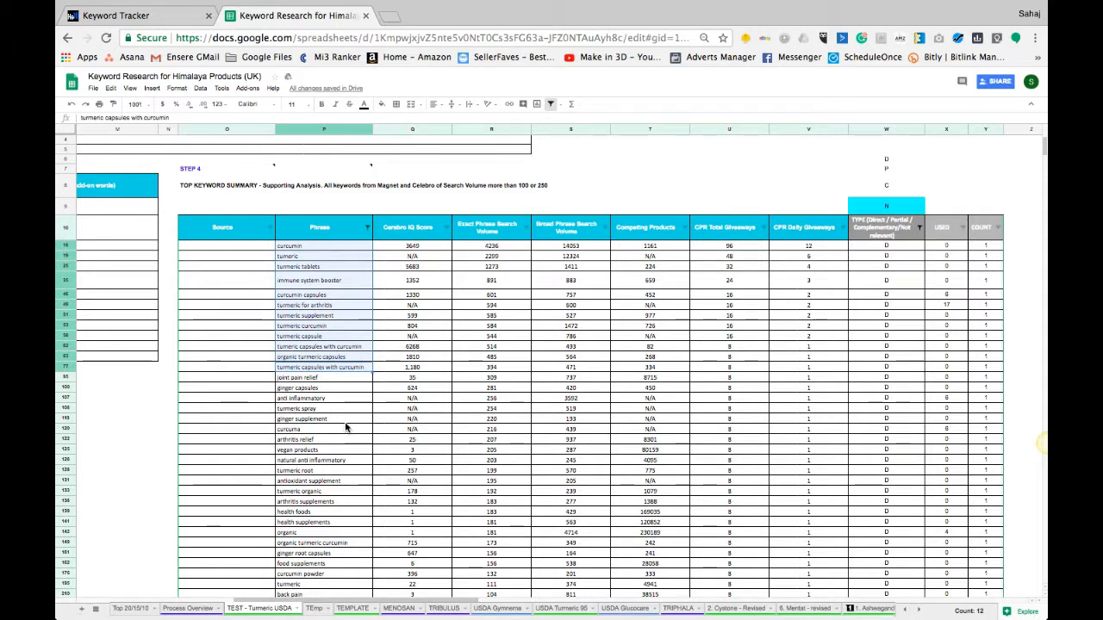
pyautogui.click(381, 103)
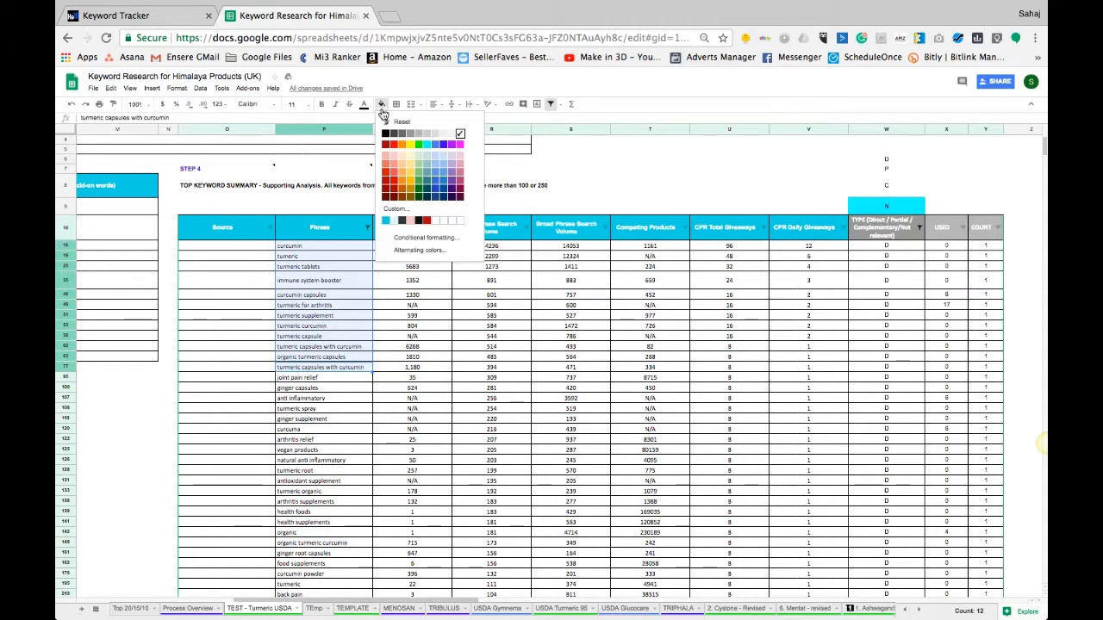
pyautogui.click(418, 169)
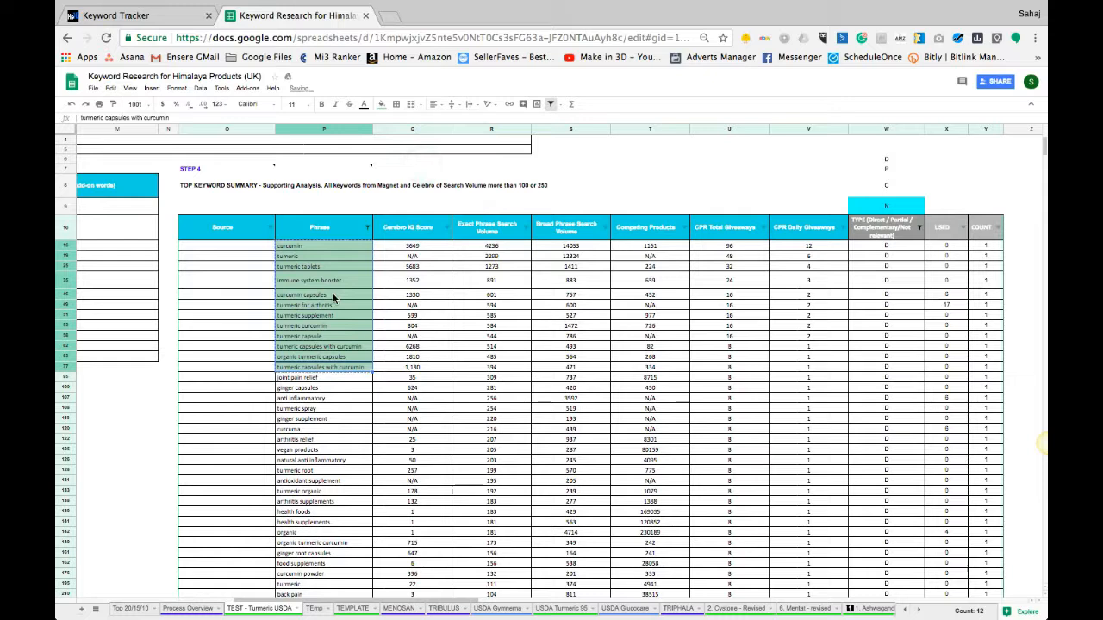
# Enter D in cell B6 of the TEmp sheet.
pyautogui.click(327, 610)
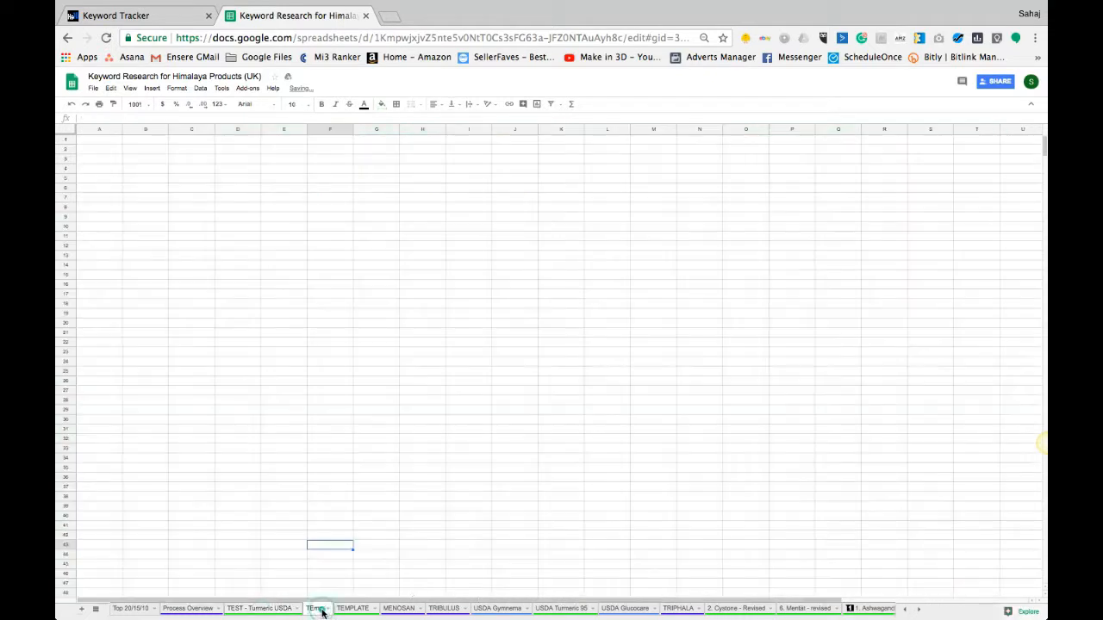
pyautogui.click(147, 188)
pyautogui.write('D')
pyautogui.press('Return')
pyautogui.press('Return')
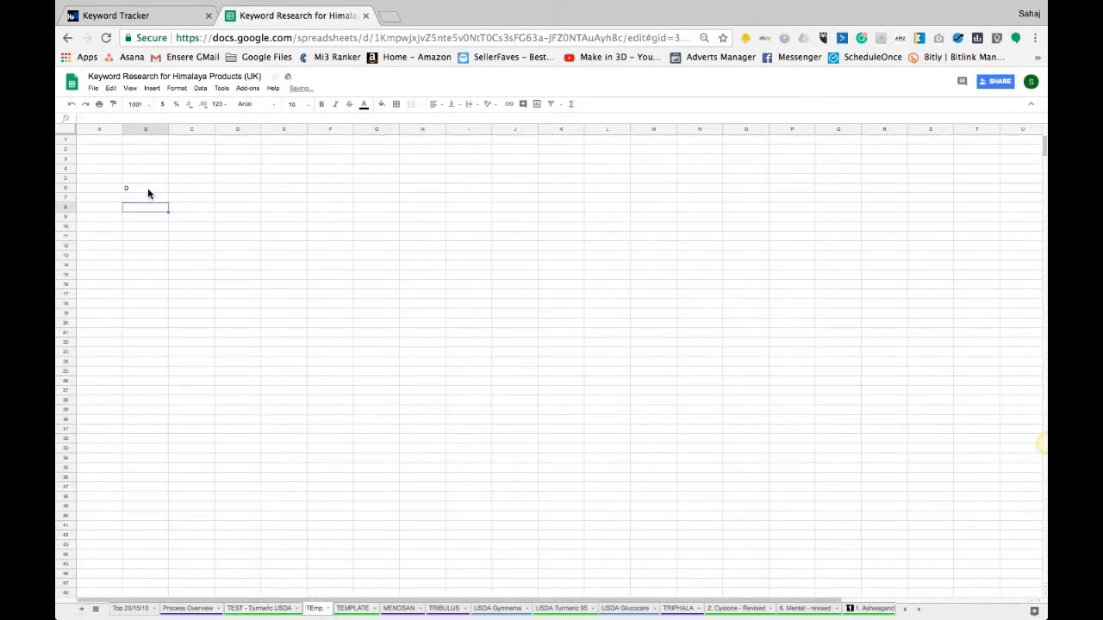
# Paste the twelve copied keywords into column B from B8 and widen column B to fit them.
pyautogui.write('curcumin tumeric turmeric tablets immune system booster curcumin capsules turmeric for arthritis turmeric supplement turmeric curcumin turmeric capsules turmeric capsules with curcumin organic turmeric capsules turmeric capsules with curcumin')
pyautogui.click(169, 130)
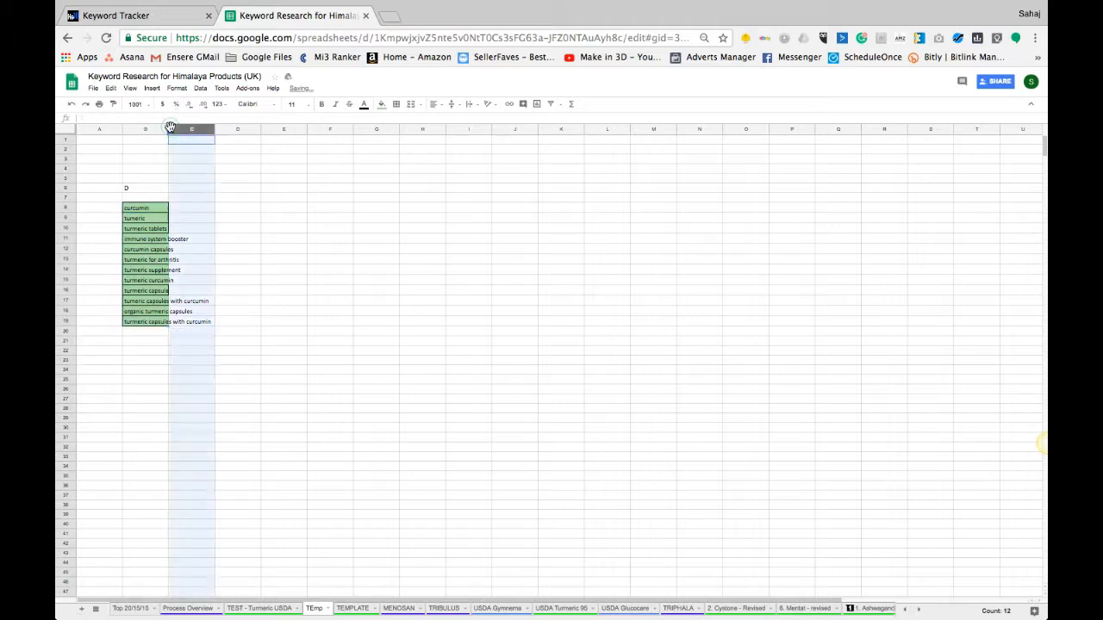
pyautogui.doubleClick(169, 129)
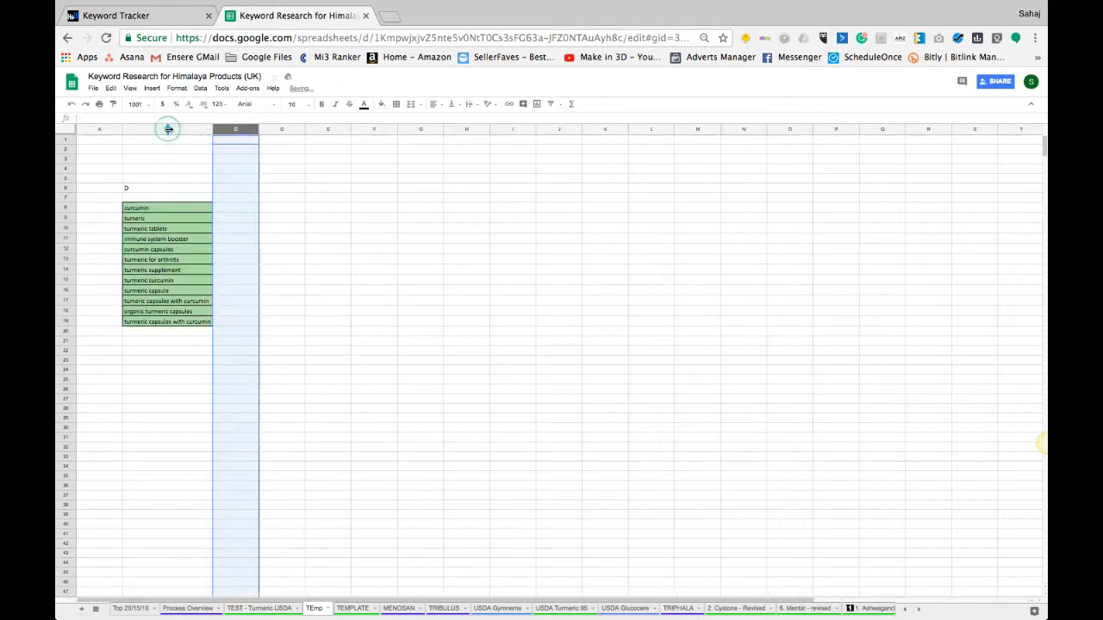
# On the TEST - Turmeric USDA sheet, fill the remaining D Phrase cells, from joint pain relief down to the last entry, with a paler green.
pyautogui.click(261, 608)
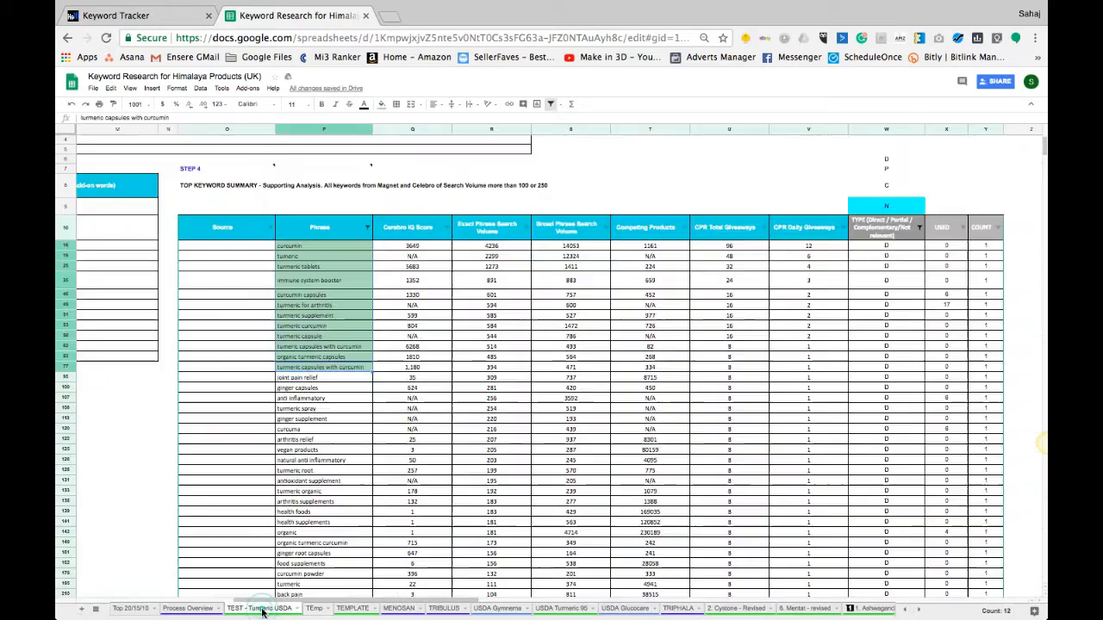
pyautogui.click(919, 227)
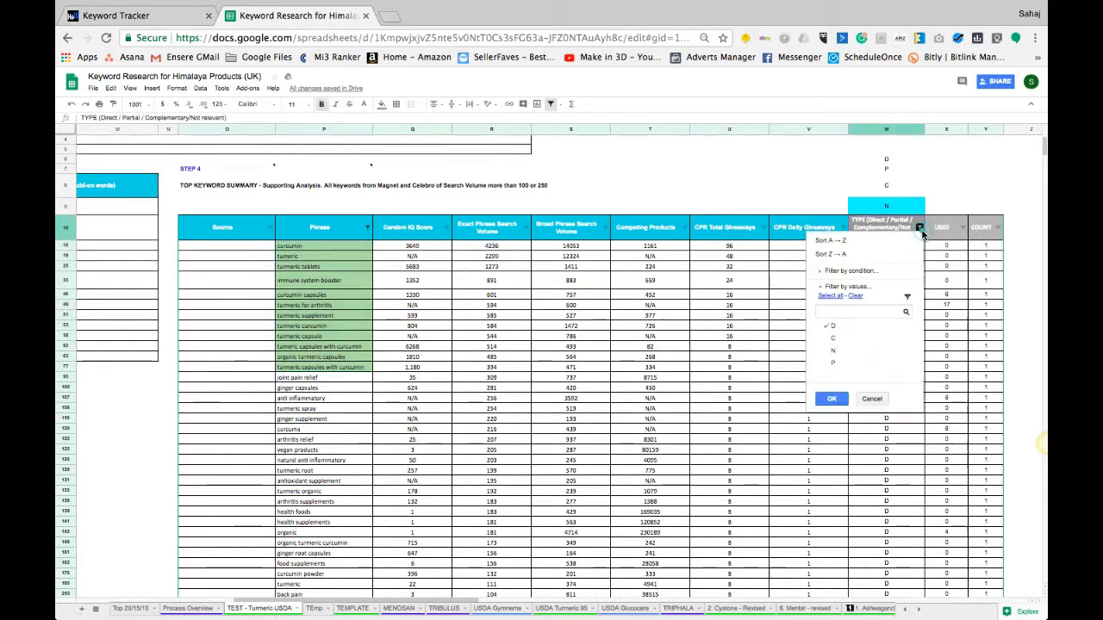
pyautogui.click(604, 502)
pyautogui.scroll(-1, 605, 502)
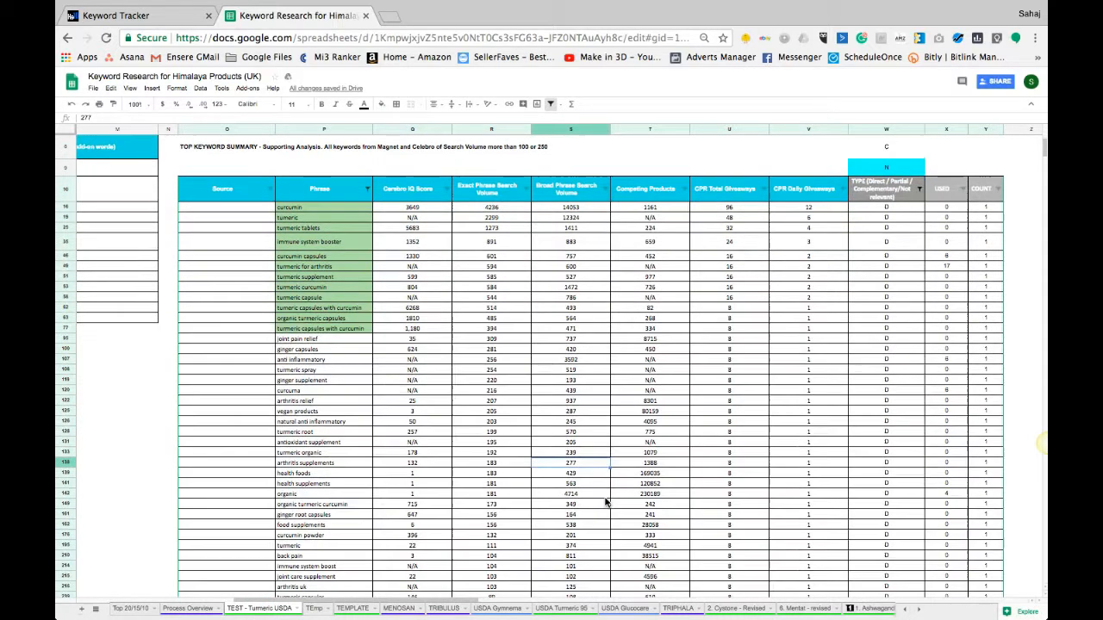
pyautogui.click(356, 338)
pyautogui.scroll(-4, 363, 449)
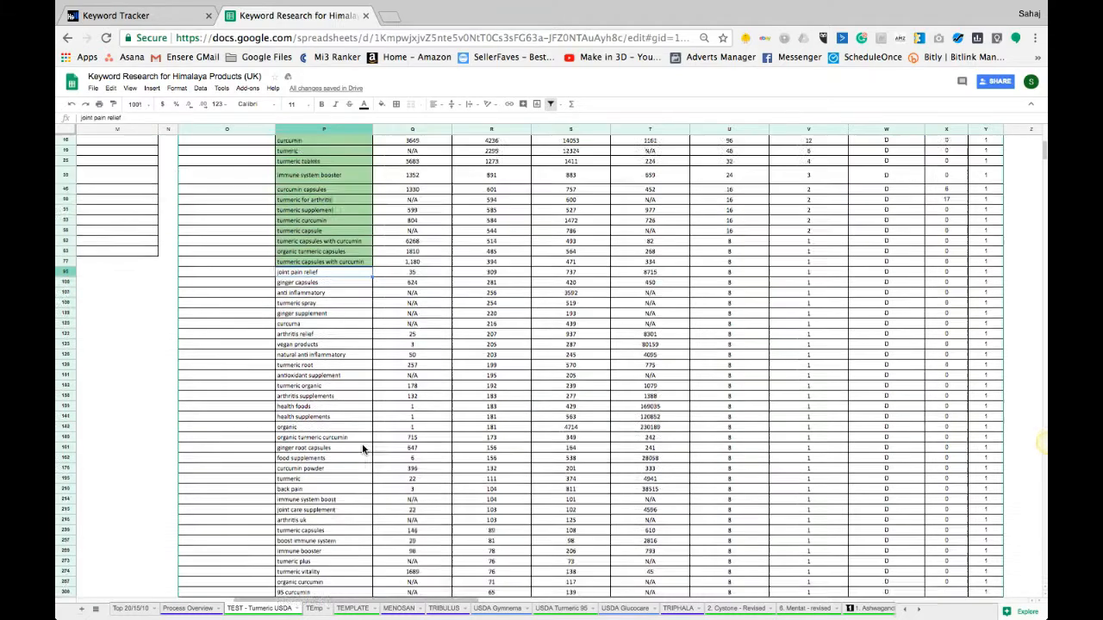
pyautogui.scroll(-5, 362, 448)
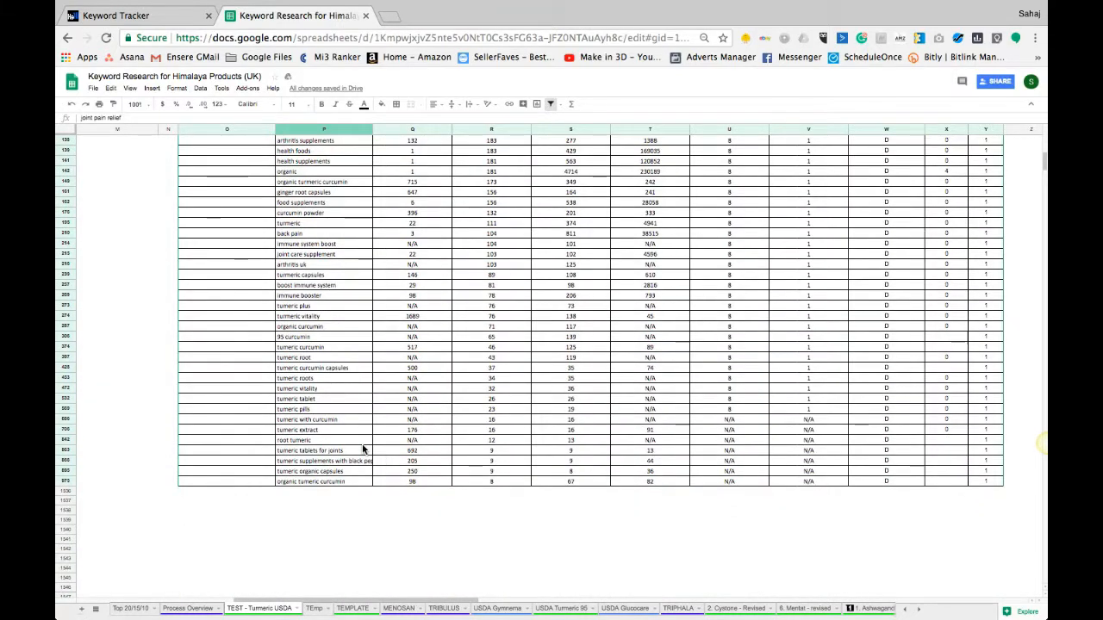
pyautogui.keyDown('shift'); pyautogui.click(341, 483); pyautogui.keyUp('shift')
pyautogui.scroll(15, 341, 483)
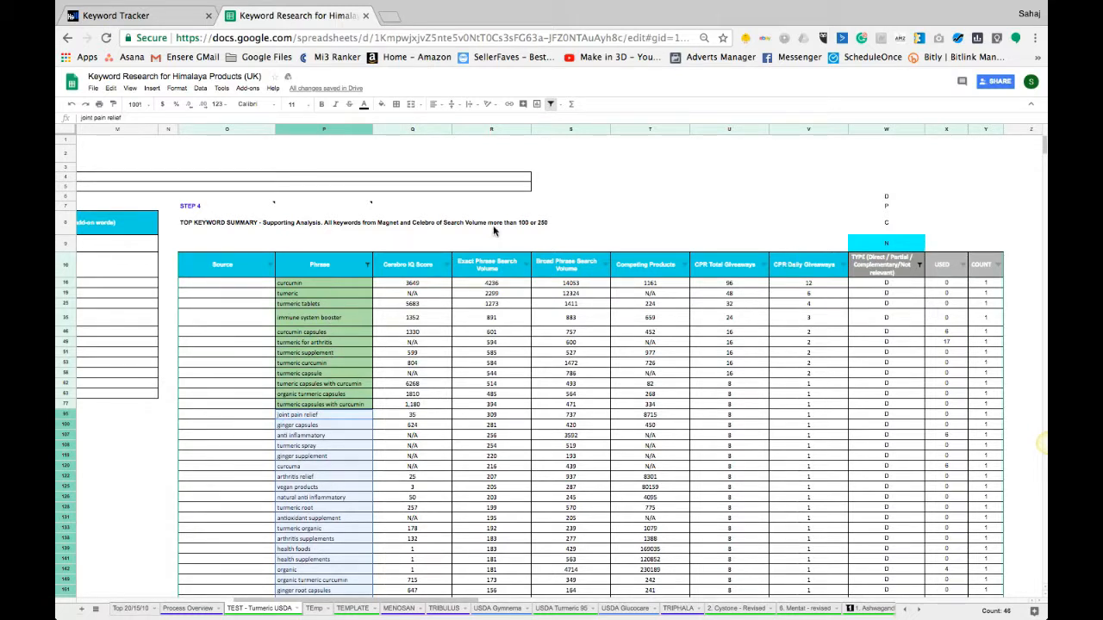
pyautogui.click(381, 103)
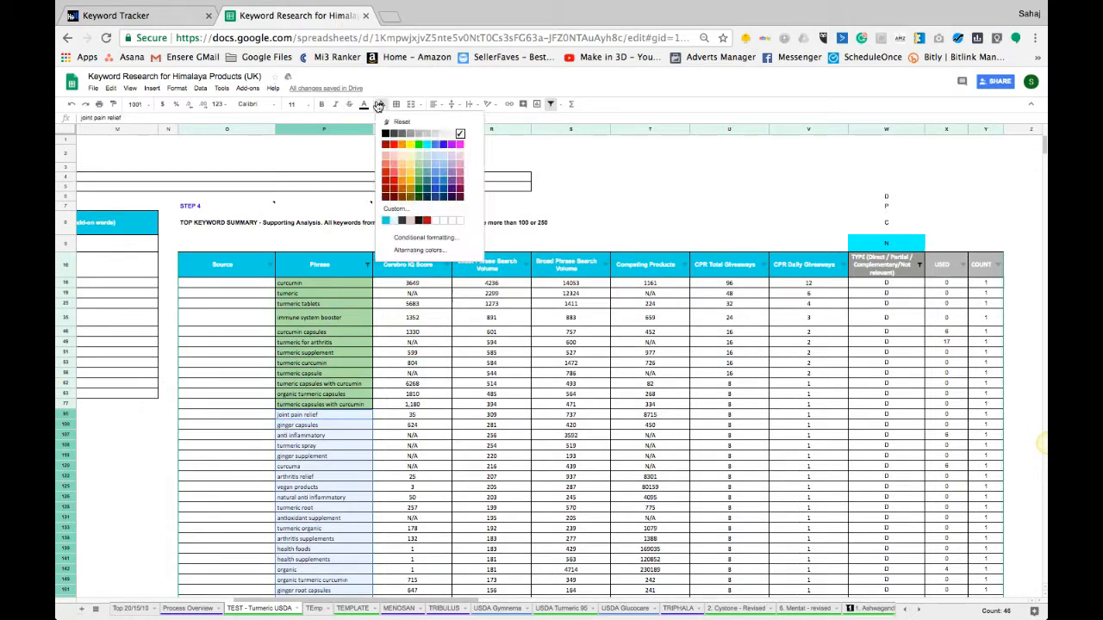
pyautogui.click(420, 156)
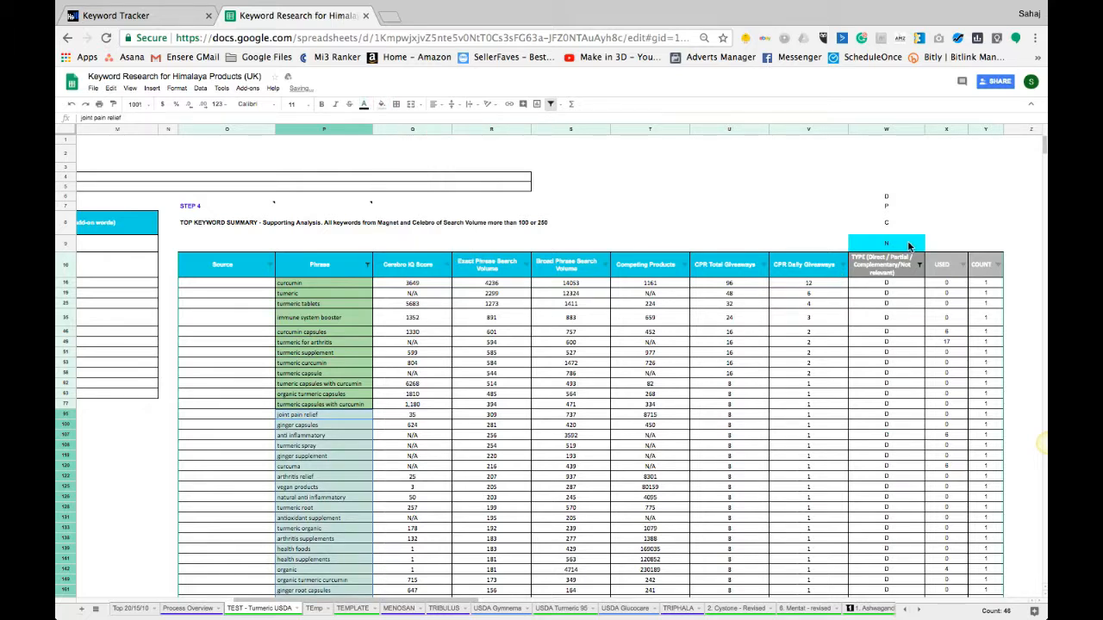
# Change the TYPE column filter to show only P entries.
pyautogui.click(918, 265)
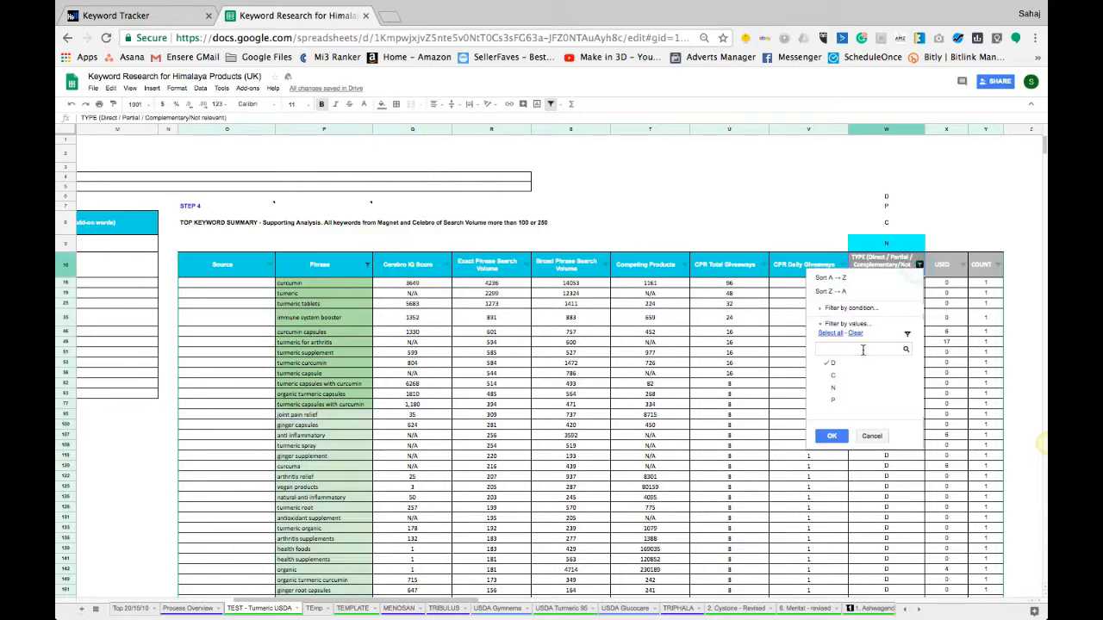
pyautogui.click(834, 401)
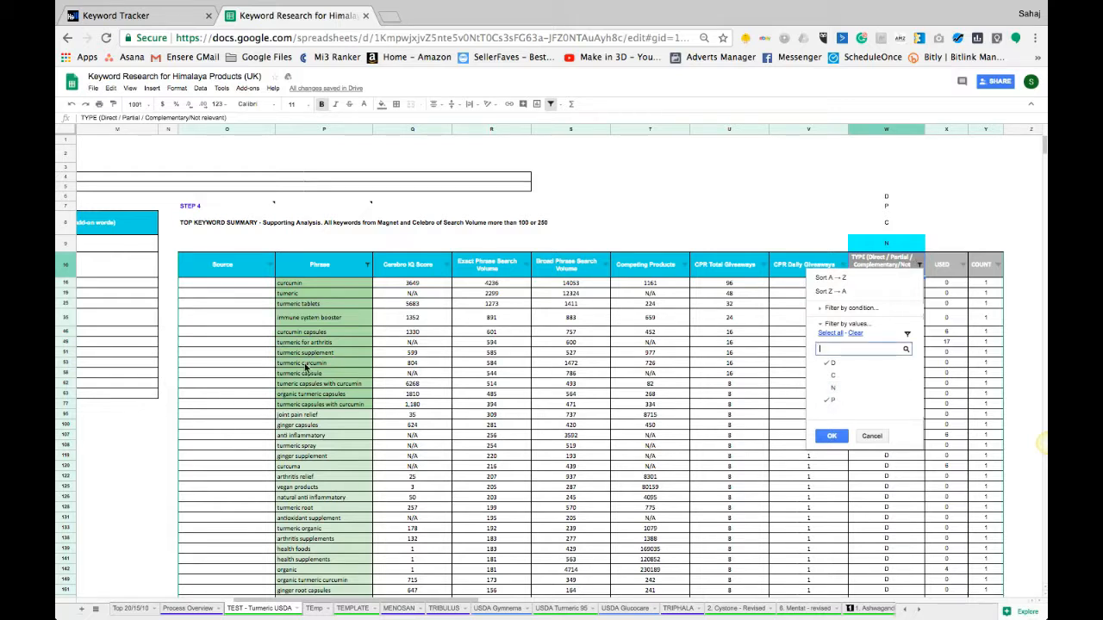
pyautogui.click(831, 363)
pyautogui.click(831, 436)
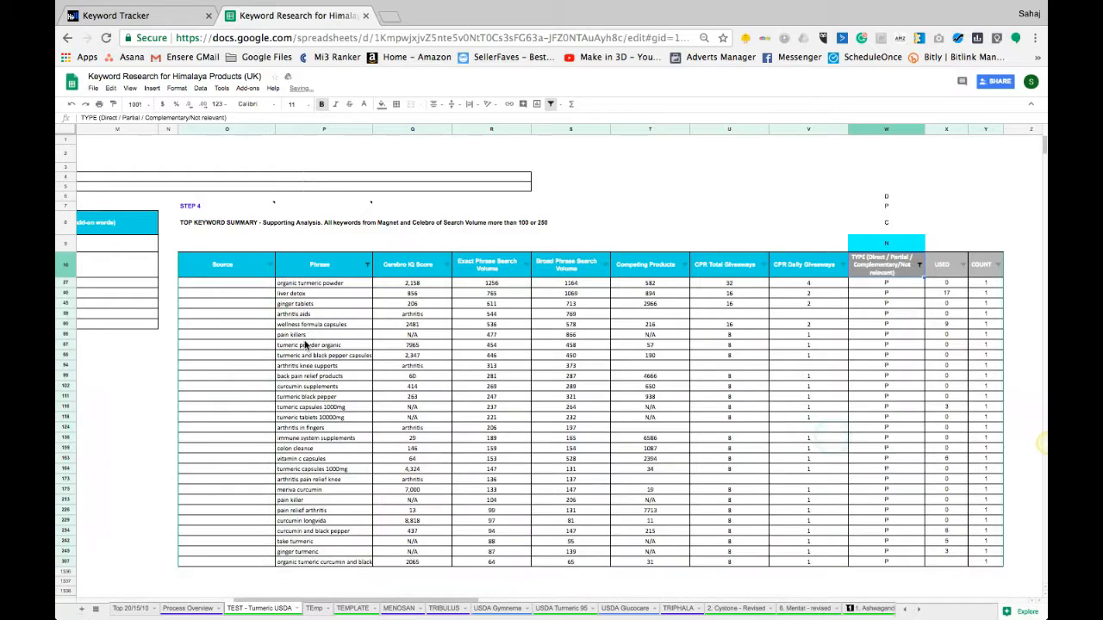
# Fill all filtered P Phrase cells, from organic turmeric powder down to row 307, with the same paler green.
pyautogui.click(326, 282)
pyautogui.keyDown('shift'); pyautogui.click(316, 562); pyautogui.keyUp('shift')
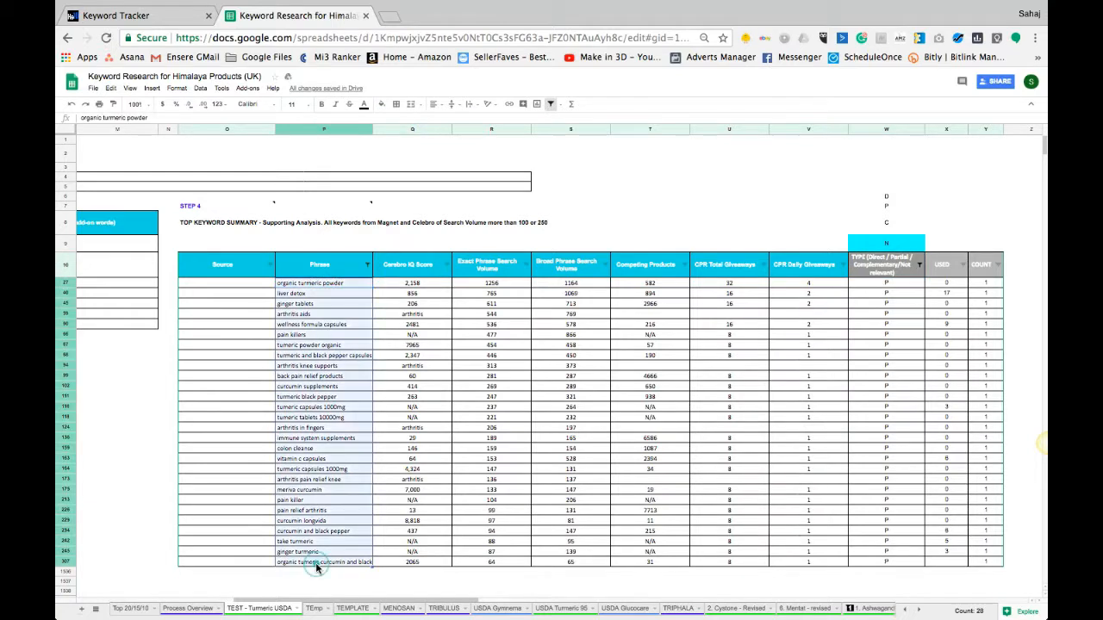
pyautogui.click(384, 103)
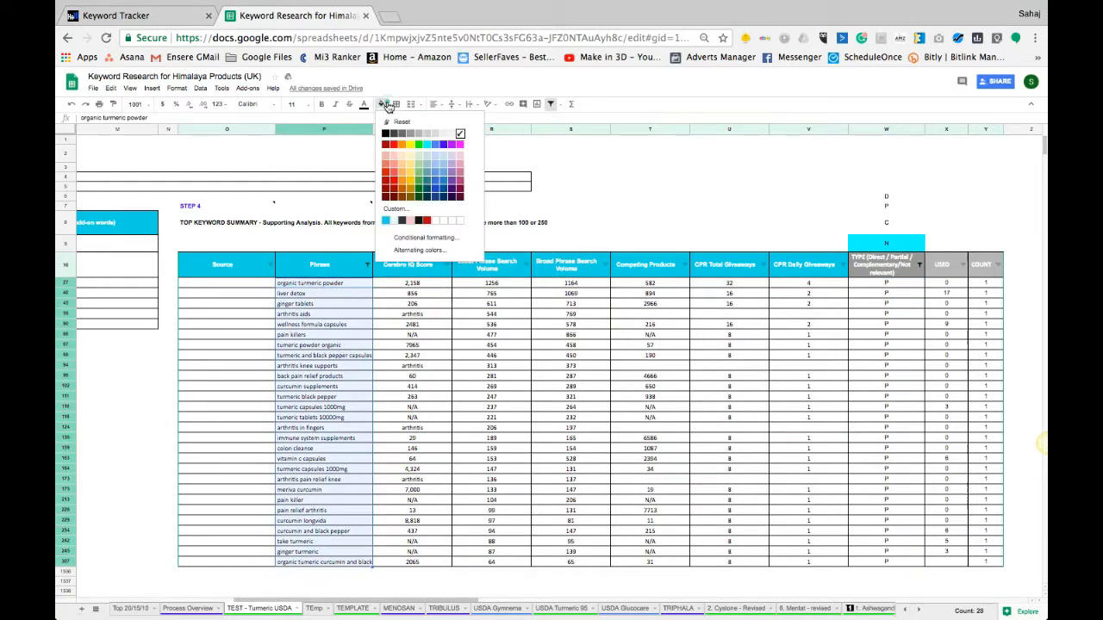
pyautogui.click(422, 159)
pyautogui.click(571, 366)
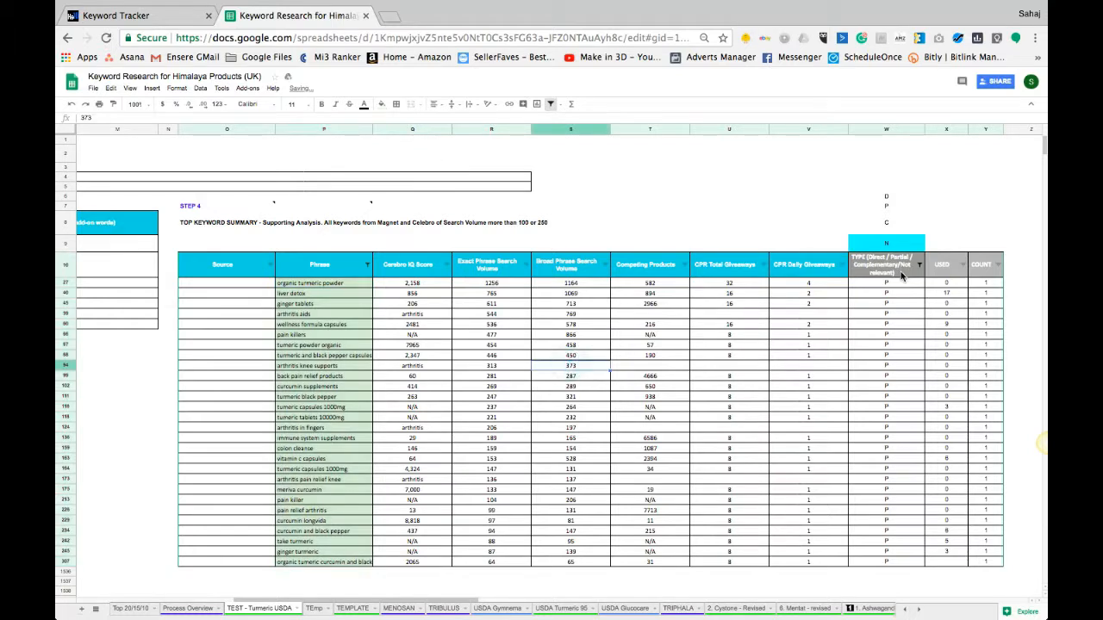
# Extend the TYPE column filter to show both D and P entries.
pyautogui.click(919, 266)
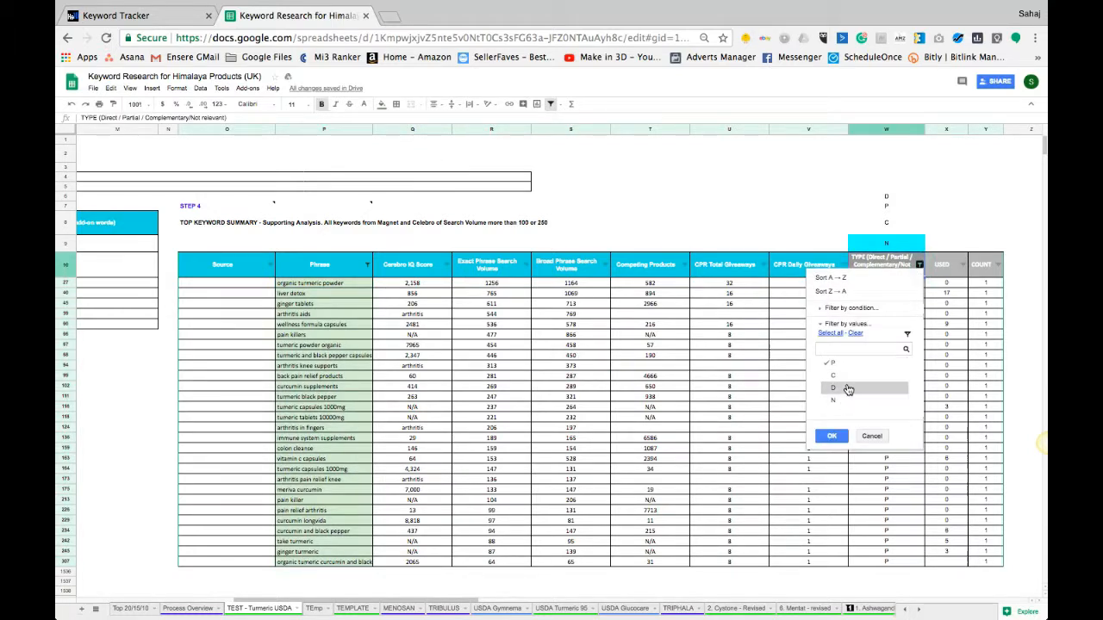
pyautogui.click(831, 436)
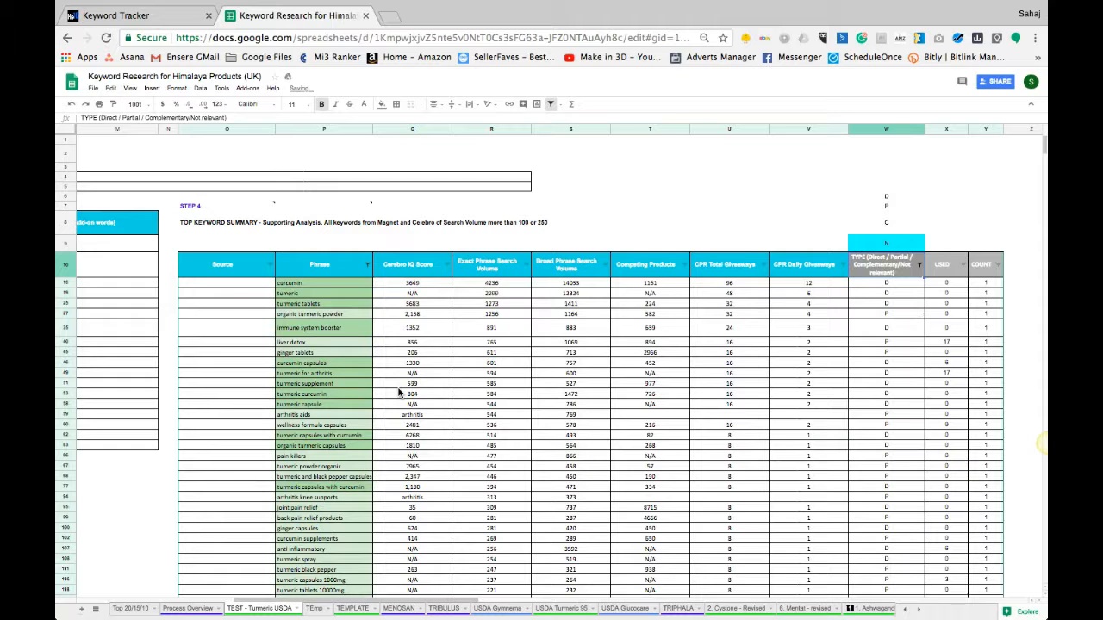
pyautogui.scroll(-2, 401, 386)
# Try to multi-select the eight paler green Phrase cells scattered from organic turmeric powder to turmeric and black pepper capsules.
pyautogui.click(324, 267)
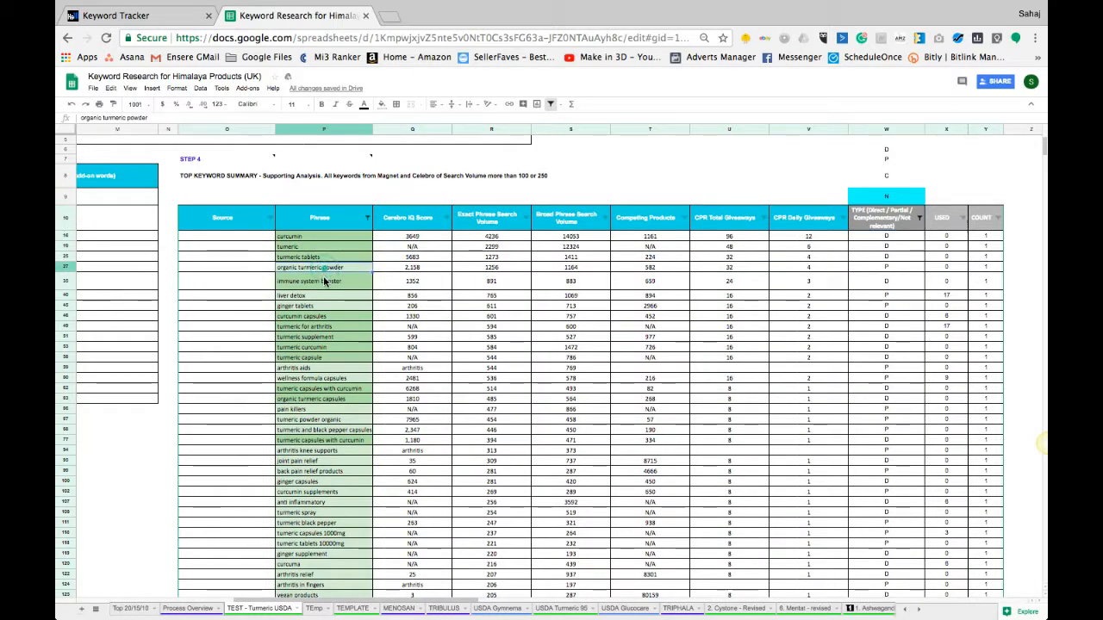
pyautogui.keyDown('super'); pyautogui.click(317, 299); pyautogui.keyUp('super')
pyautogui.keyDown('super'); pyautogui.click(317, 306); pyautogui.keyUp('super')
pyautogui.keyDown('super'); pyautogui.click(317, 368); pyautogui.keyUp('super')
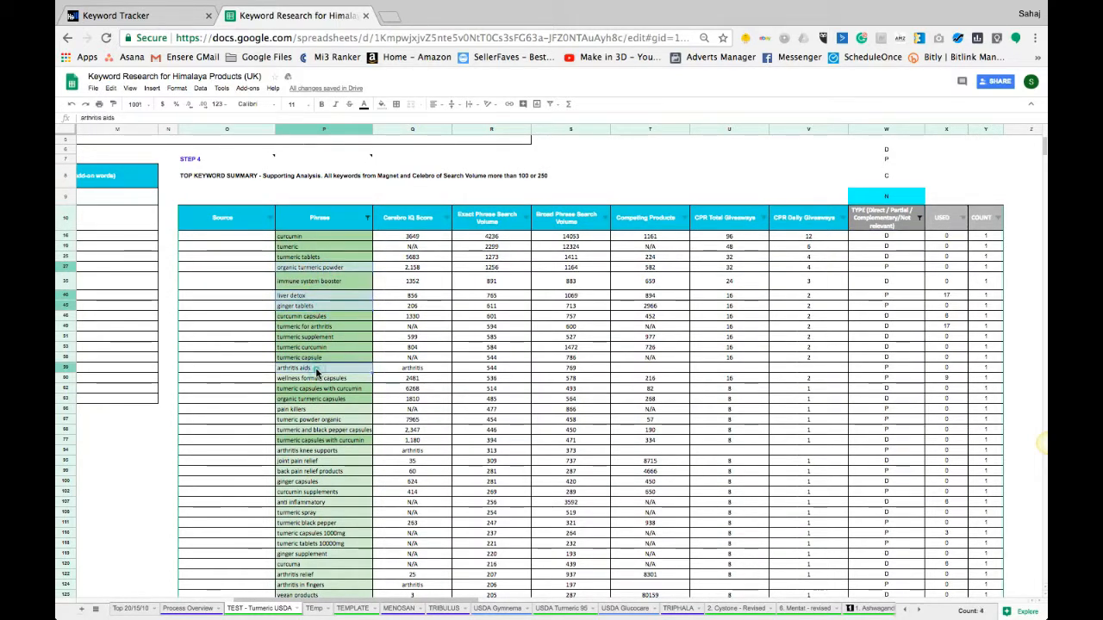
pyautogui.keyDown('super'); pyautogui.click(317, 378); pyautogui.keyUp('super')
pyautogui.keyDown('super'); pyautogui.click(317, 409); pyautogui.keyUp('super')
pyautogui.keyDown('super'); pyautogui.click(317, 420); pyautogui.keyUp('super')
pyautogui.keyDown('super'); pyautogui.click(319, 430); pyautogui.keyUp('super')
# Copy the Phrase cells from arthritis knee supports in row 94 down to the last filtered keyword in row 973.
pyautogui.moveTo(317, 452); pyautogui.dragTo(318, 605)
pyautogui.hotkey('shift', 'Down')
pyautogui.hotkey('shift', 'Down')
pyautogui.hotkey('shift', 'Down')
pyautogui.hotkey('shift', 'Down')
pyautogui.hotkey('shift', 'Down')
pyautogui.hotkey('shift', 'Down')
pyautogui.hotkey('shift', 'Down')
pyautogui.hotkey('shift', 'Down')
pyautogui.hotkey('shift', 'Down')
pyautogui.hotkey('shift', 'Down')
pyautogui.hotkey('shift', 'Down')
pyautogui.hotkey('shift', 'Down')
pyautogui.hotkey('shift', 'Down')
pyautogui.hotkey('shift', 'Down')
pyautogui.hotkey('shift', 'Down')
pyautogui.hotkey('shift', 'Down')
pyautogui.hotkey('shift', 'Down')
pyautogui.hotkey('shift', 'Down')
pyautogui.hotkey('shift', 'Down')
pyautogui.hotkey('shift', 'Down')
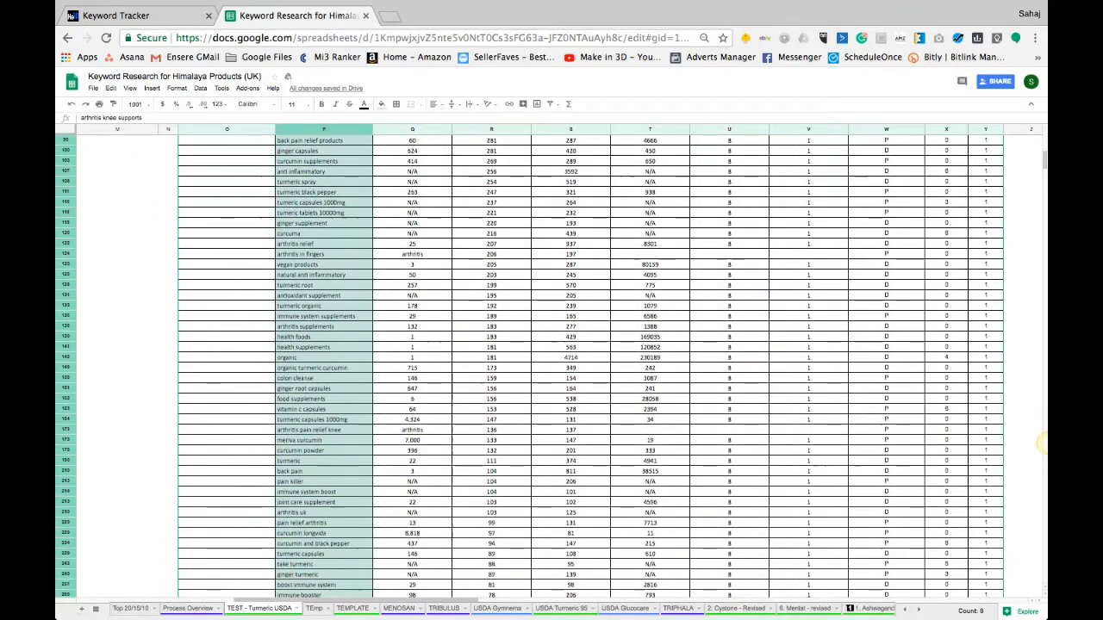
pyautogui.hotkey('shift', 'Down')
pyautogui.hotkey('shift', 'Down')
pyautogui.hotkey('shift', 'Down')
pyautogui.hotkey('shift', 'Down')
pyautogui.hotkey('shift', 'Down')
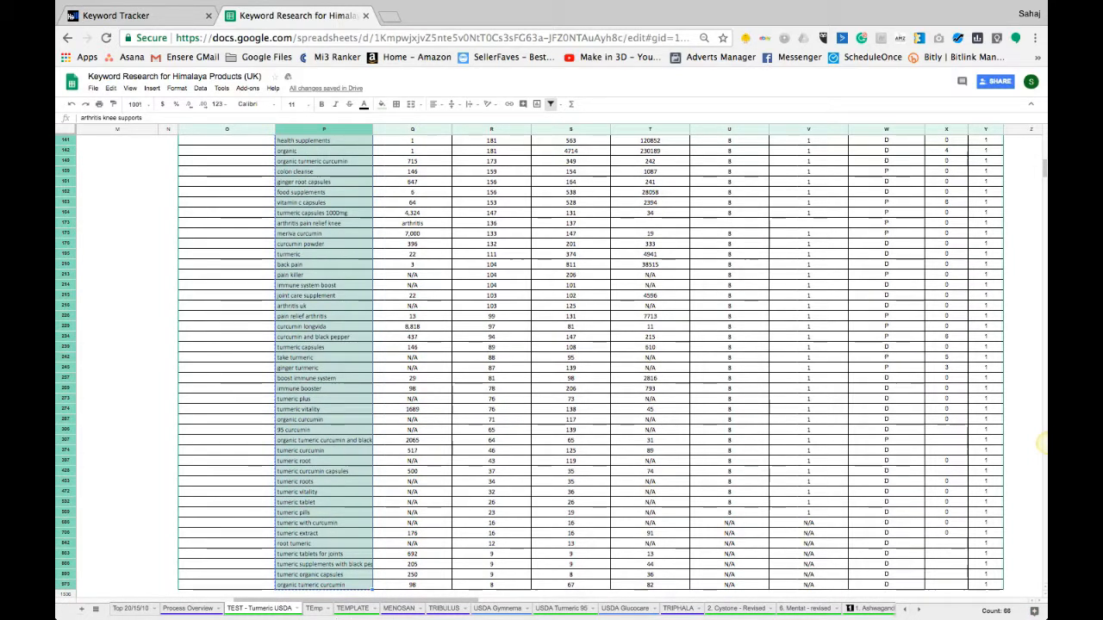
# Enter the heading D+P in cell D6 of the TEmp sheet.
pyautogui.click(316, 609)
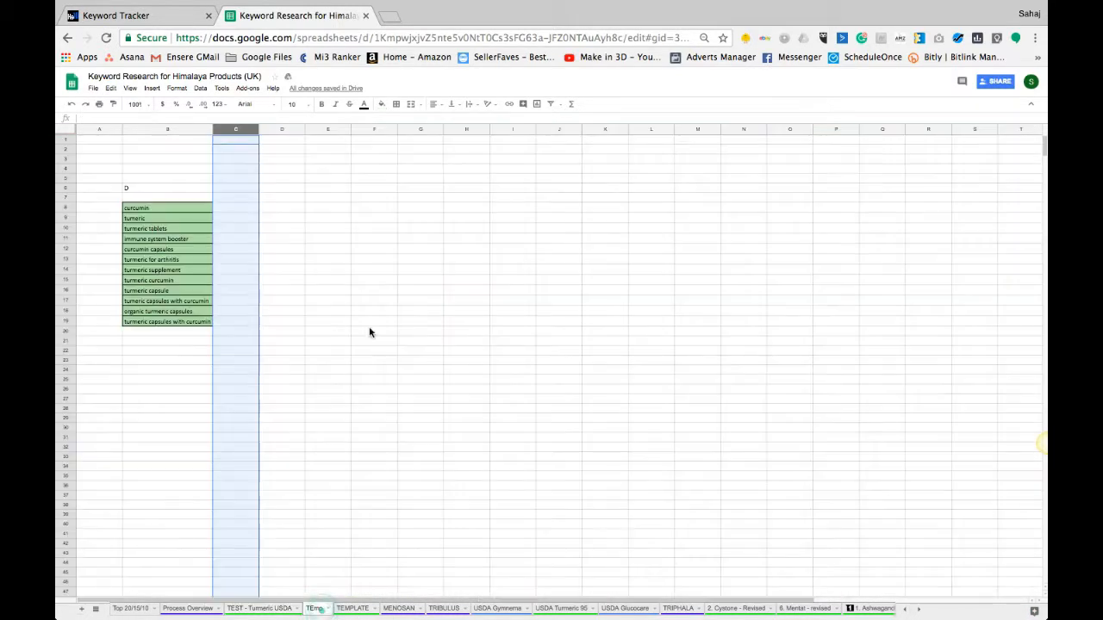
pyautogui.click(268, 187)
pyautogui.write('D')
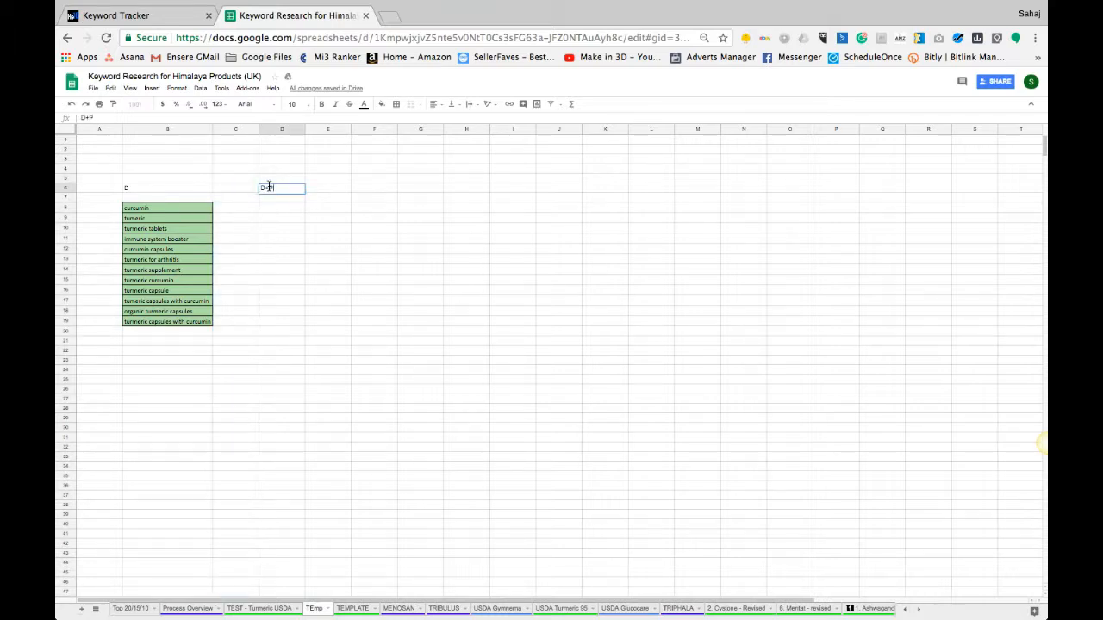
pyautogui.write('+P')
pyautogui.press('Return')
# Paste the copied keywords into column D from D8 and widen the column to fit them.
pyautogui.press('Down')
pyautogui.hotkey('ctrl', 'v')
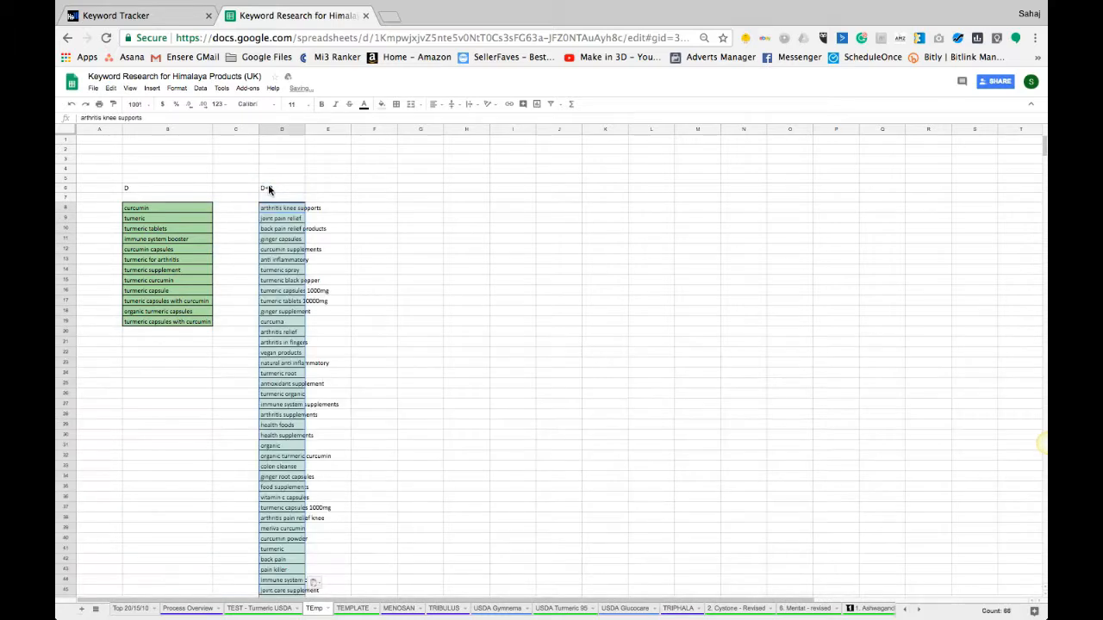
pyautogui.moveTo(305, 132); pyautogui.dragTo(353, 133)
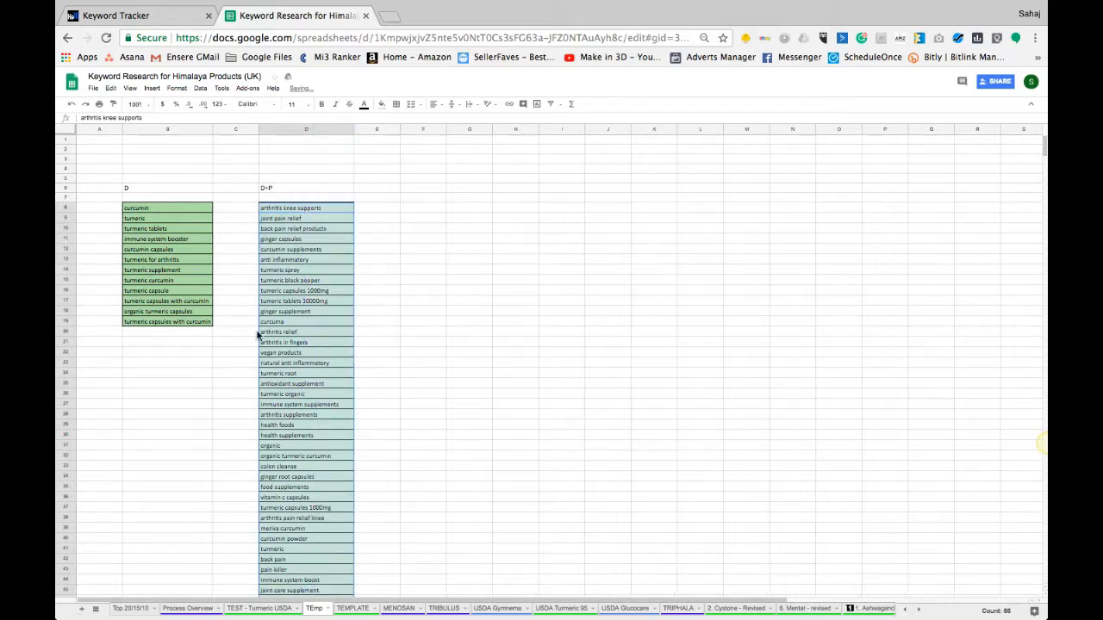
pyautogui.click(204, 376)
pyautogui.moveTo(189, 199); pyautogui.dragTo(192, 333)
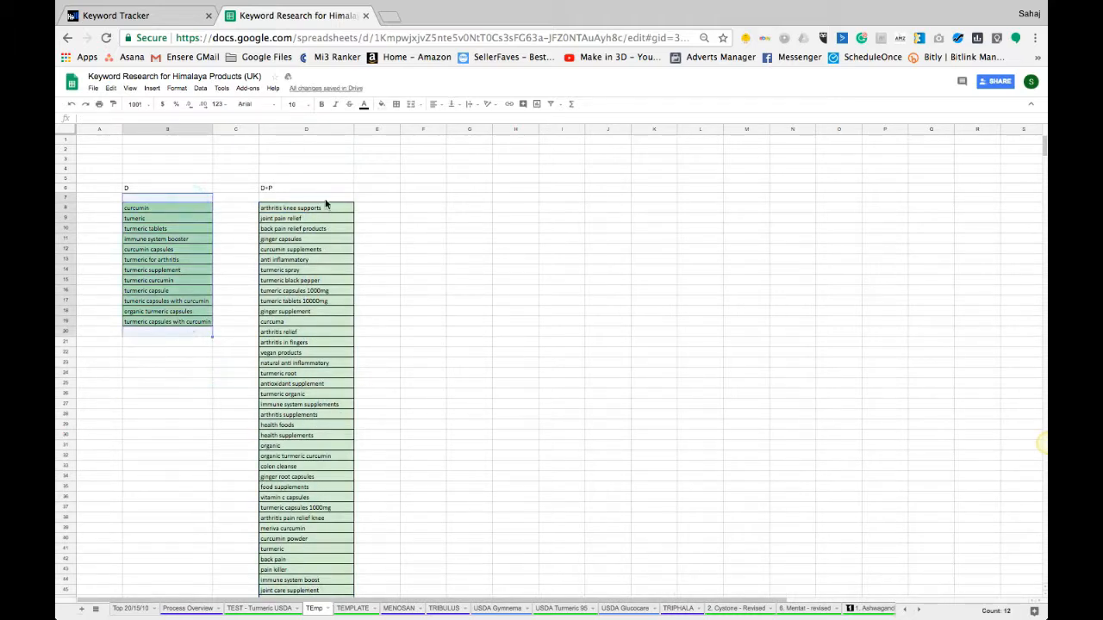
# Return to the TEST - Turmeric USDA sheet and set the TYPE column filter to show only C entries.
pyautogui.click(259, 608)
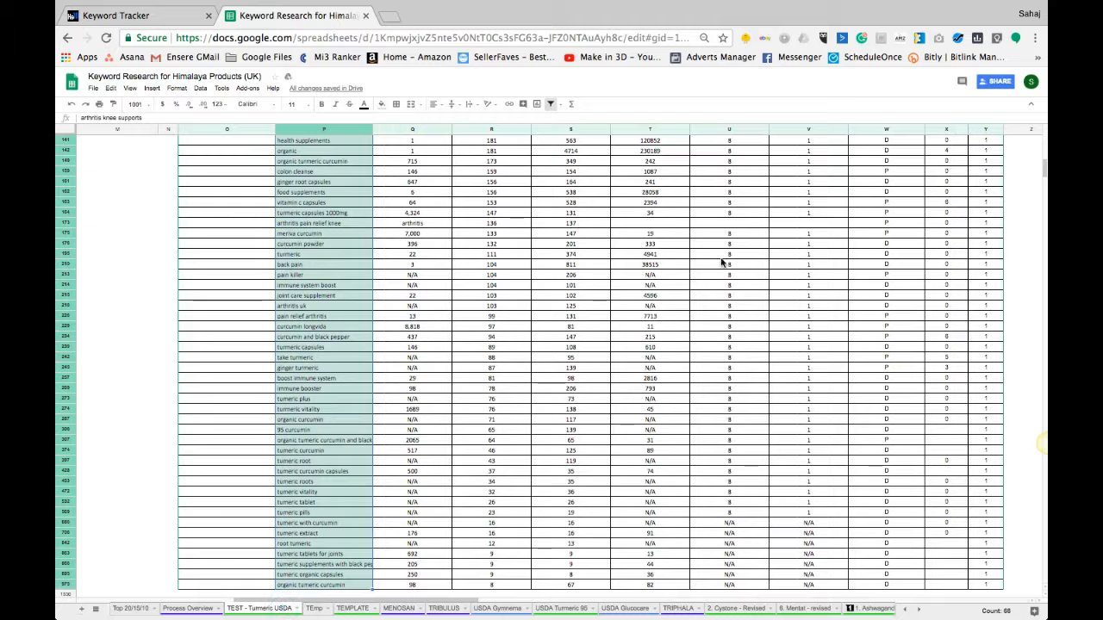
pyautogui.hscroll(4, 721, 257)
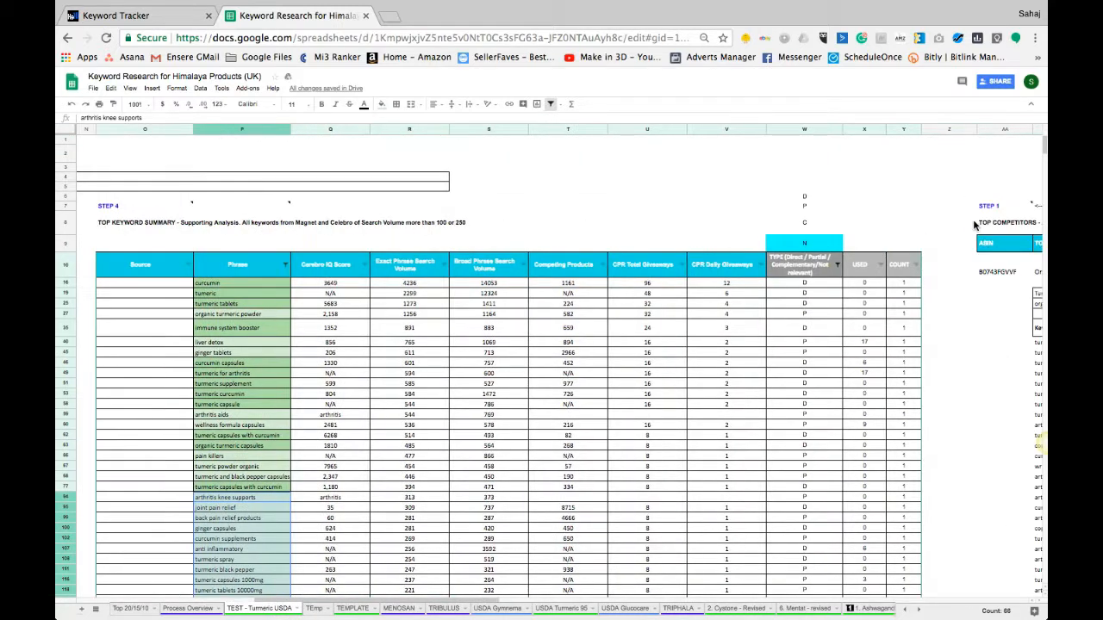
pyautogui.click(837, 265)
pyautogui.click(751, 363)
pyautogui.click(751, 376)
pyautogui.click(751, 388)
pyautogui.click(749, 437)
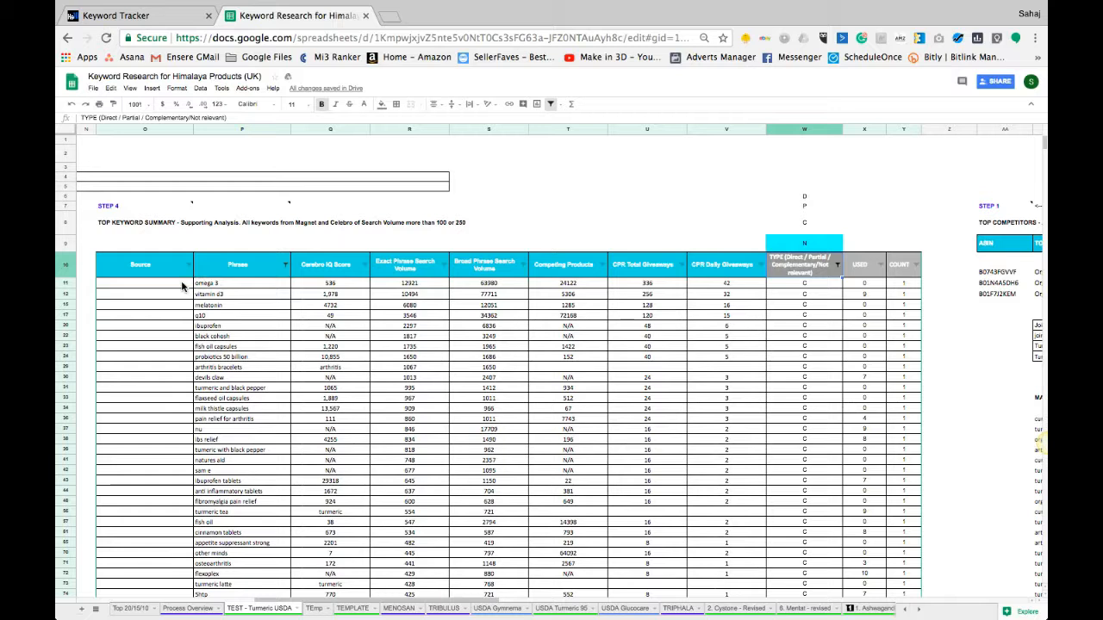
# Enter Magnet as the Source for omega 3 and copy it down to milk thistle capsules in row 34.
pyautogui.click(183, 285)
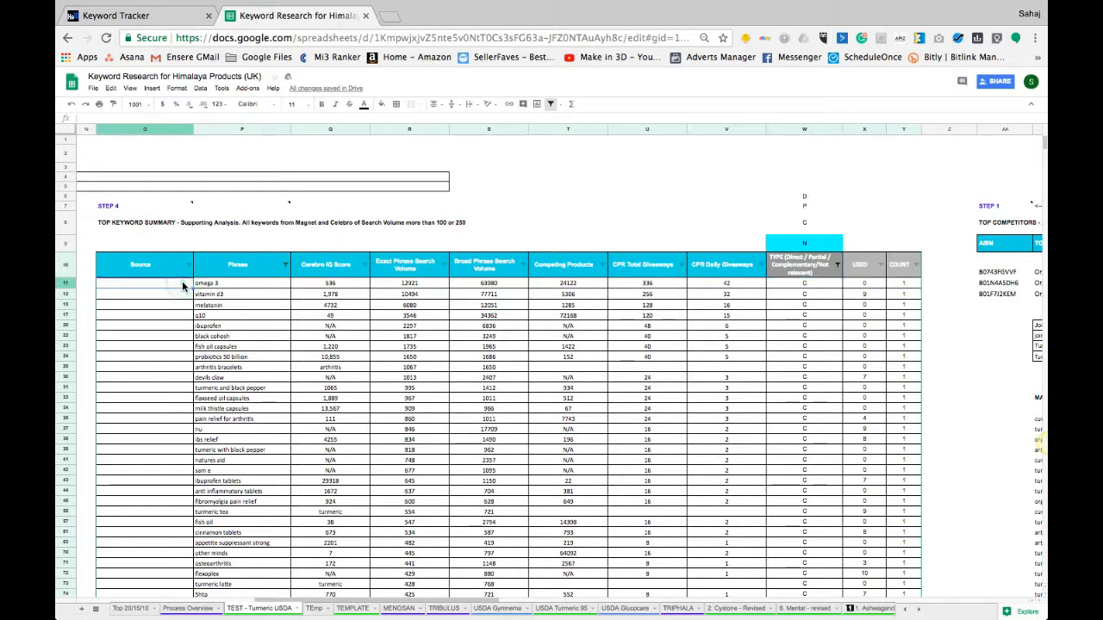
pyautogui.write('Mage')
pyautogui.write('et')
pyautogui.press('Return')
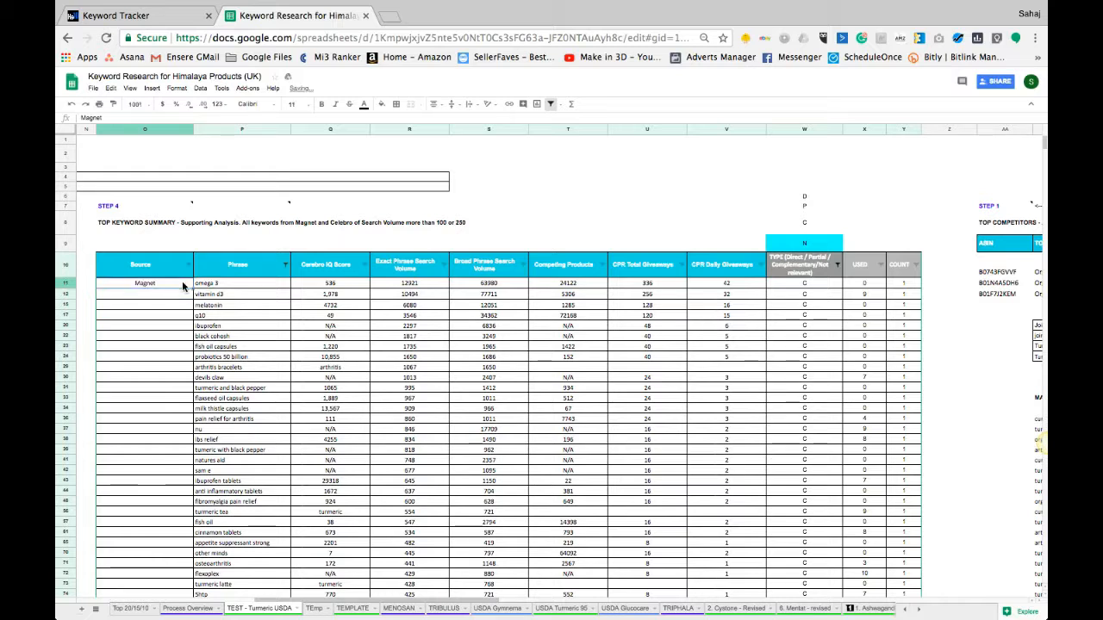
pyautogui.moveTo(183, 287); pyautogui.dragTo(160, 409)
pyautogui.write('Magnet Magnet Magnet Magnet Magnet Magnet Magnet Magnet Magnet Magnet Magnet Magnet Magnet')
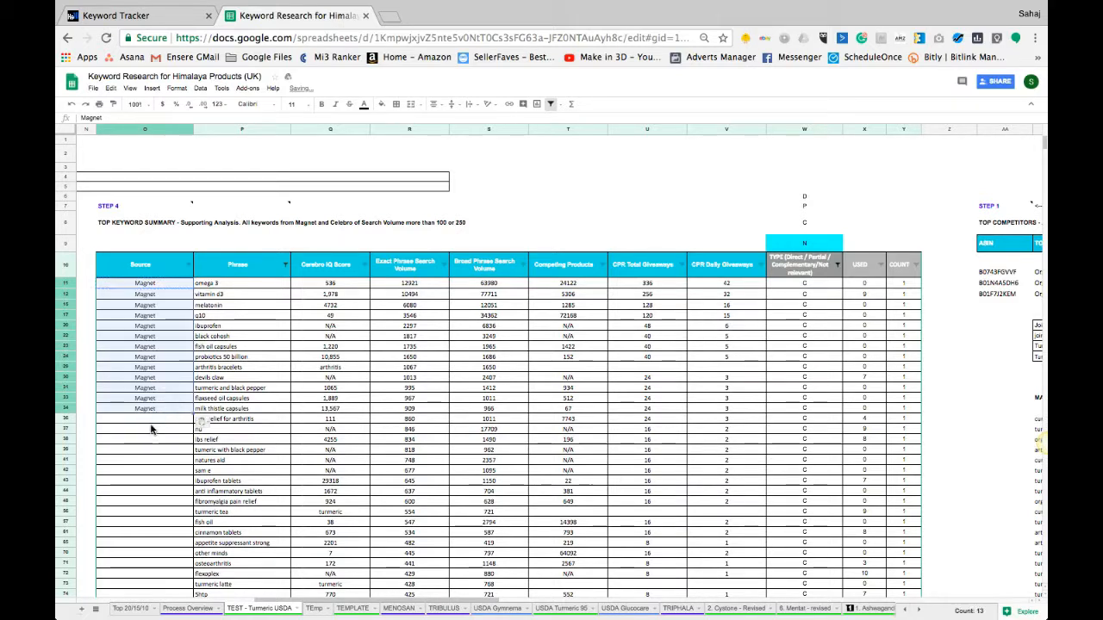
# Enter Cerebro as the Source for pain relief for arthritis and copy it down to nu nutrition in row 179.
pyautogui.click(154, 420)
pyautogui.write('Cereb')
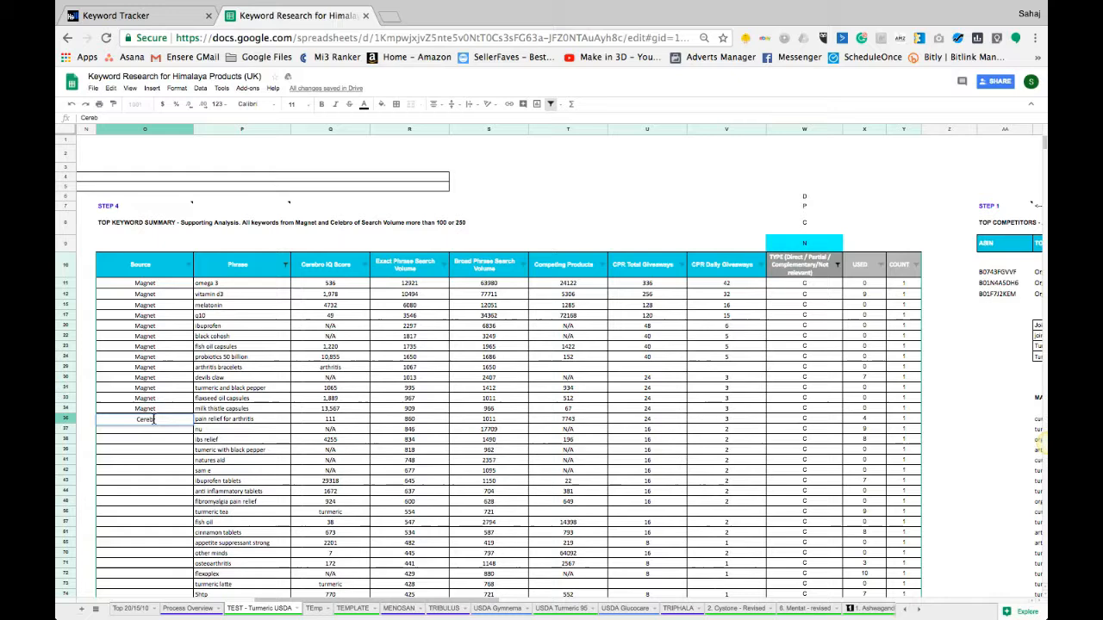
pyautogui.write('ro')
pyautogui.press('Return')
pyautogui.click(154, 419)
pyautogui.press('super+c')
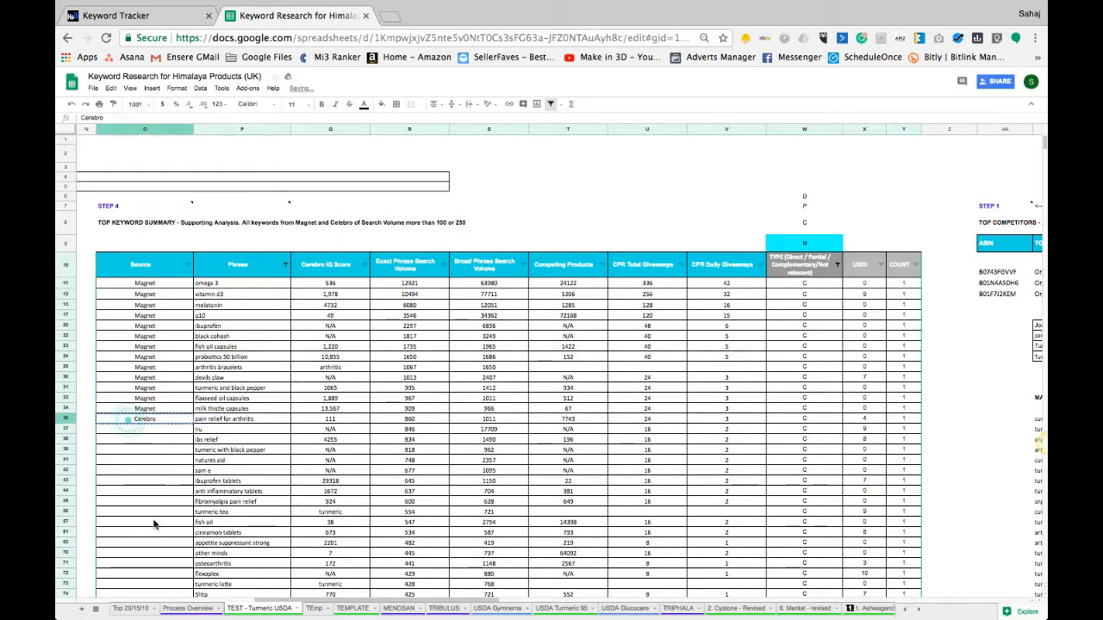
pyautogui.scroll(-1, 155, 523)
pyautogui.scroll(-15, 154, 523)
pyautogui.hscroll(-2, 287, 502)
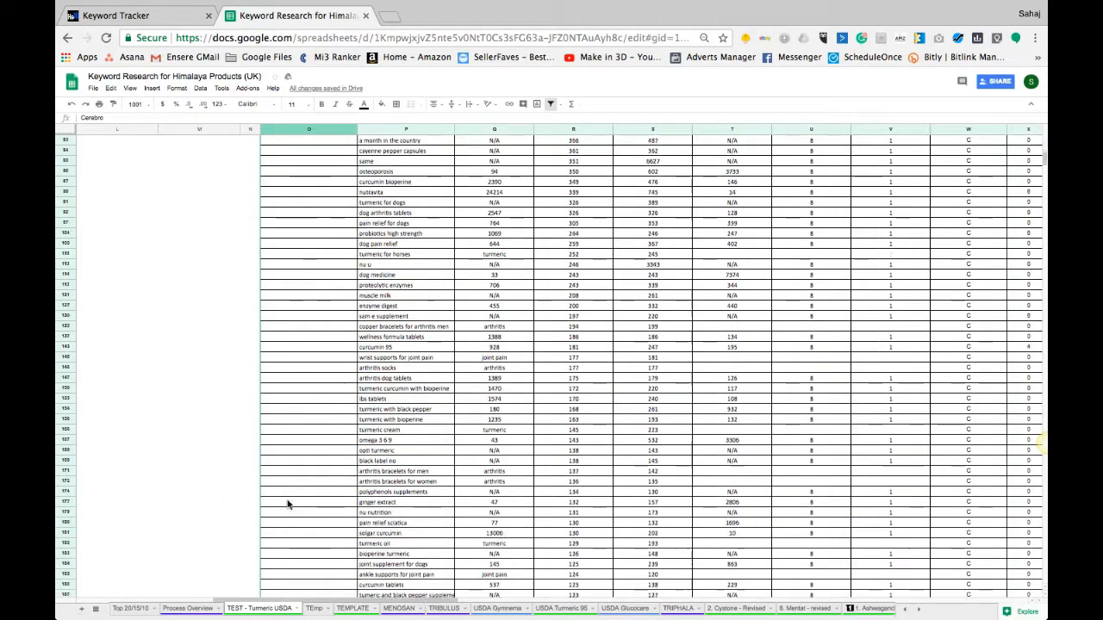
pyautogui.keyDown('shift'); pyautogui.click(304, 507); pyautogui.keyUp('shift')
pyautogui.press('super+v')
# Enter Magnet as the Source for pain relief sciatica and copy it down to arthritis thumb splint.
pyautogui.click(303, 512)
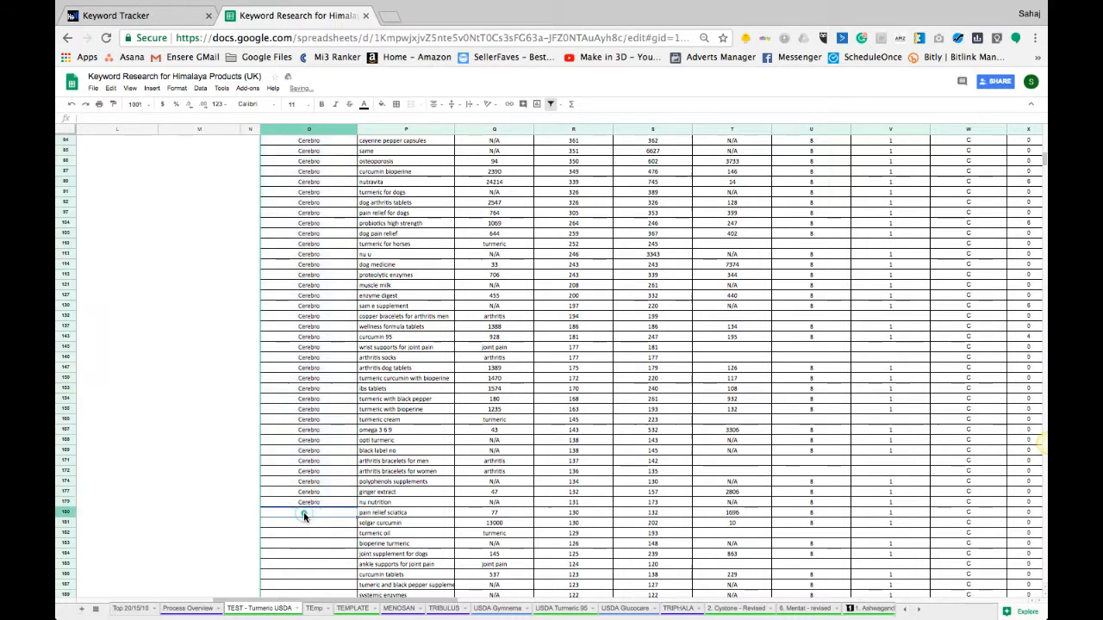
pyautogui.write('Magnet')
pyautogui.press('Return')
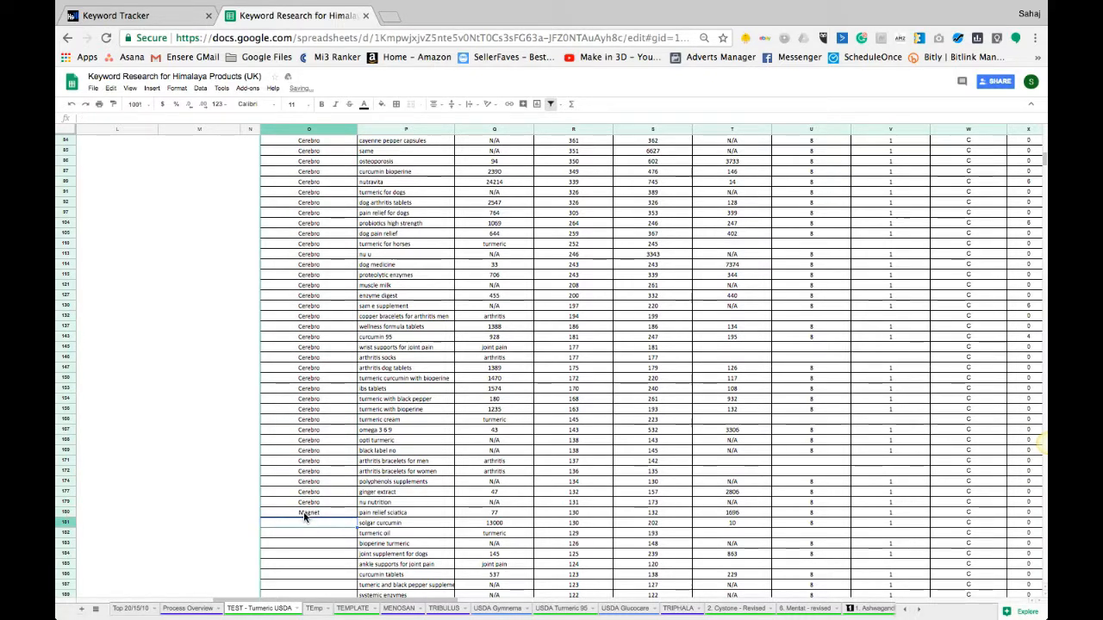
pyautogui.click(301, 511)
pyautogui.scroll(-10, 301, 517)
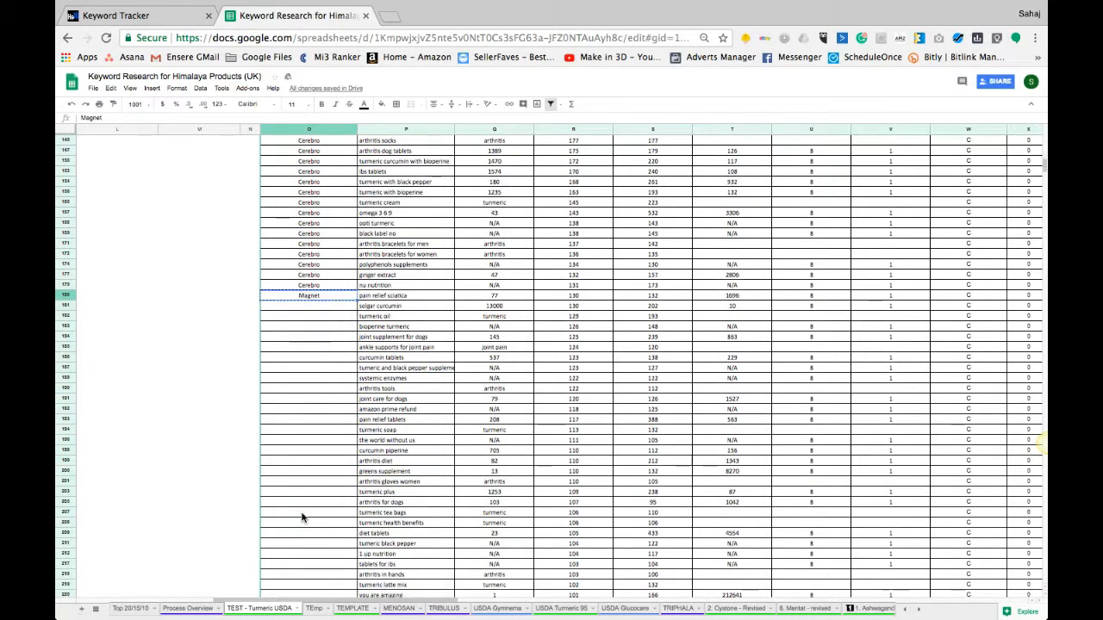
pyautogui.scroll(-3, 302, 517)
pyautogui.keyDown('shift'); pyautogui.click(302, 517); pyautogui.keyUp('shift')
pyautogui.press('super+v')
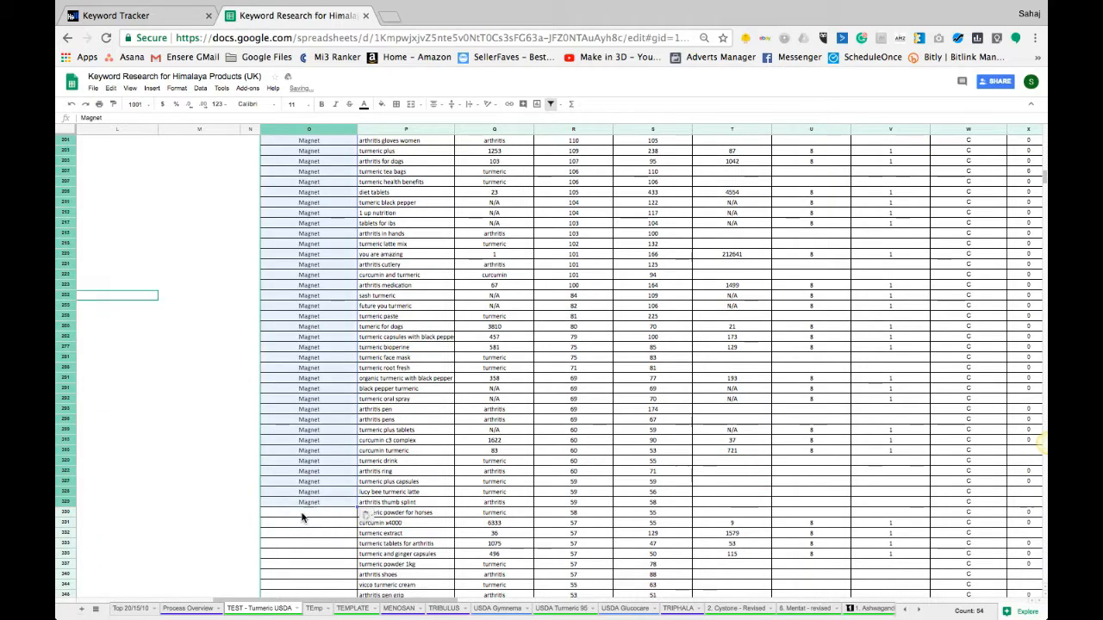
# Enter Cerebro as the Source for turmeric powder for horses and fill it down to turmeric and black pepper powder.
pyautogui.scroll(-4, 301, 517)
pyautogui.click(320, 368)
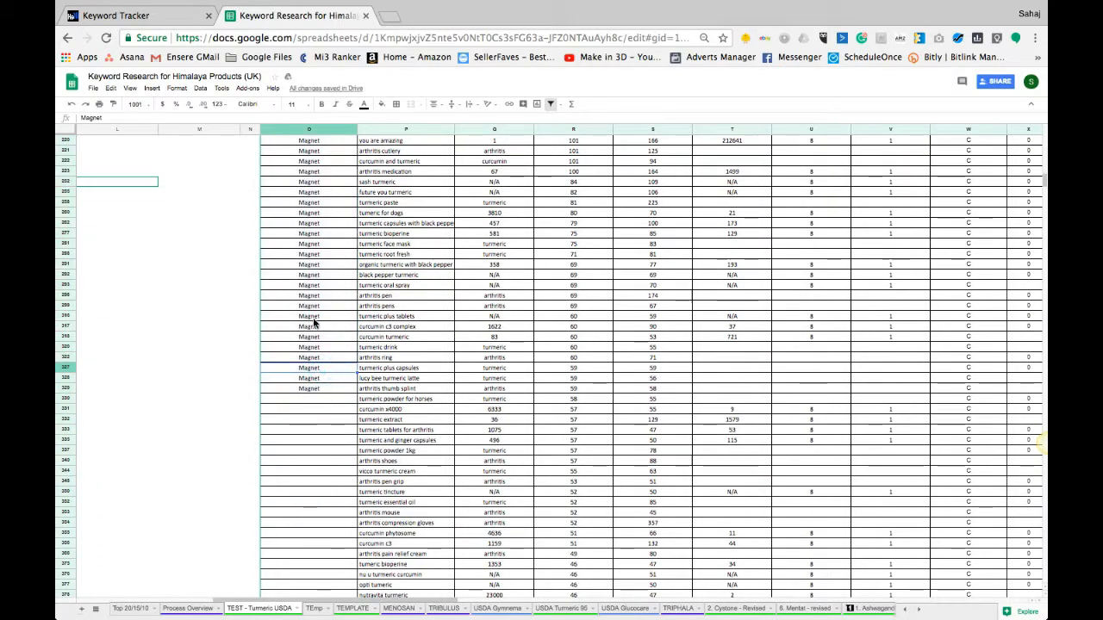
pyautogui.click(309, 399)
pyautogui.write('Cerebro')
pyautogui.press('Return')
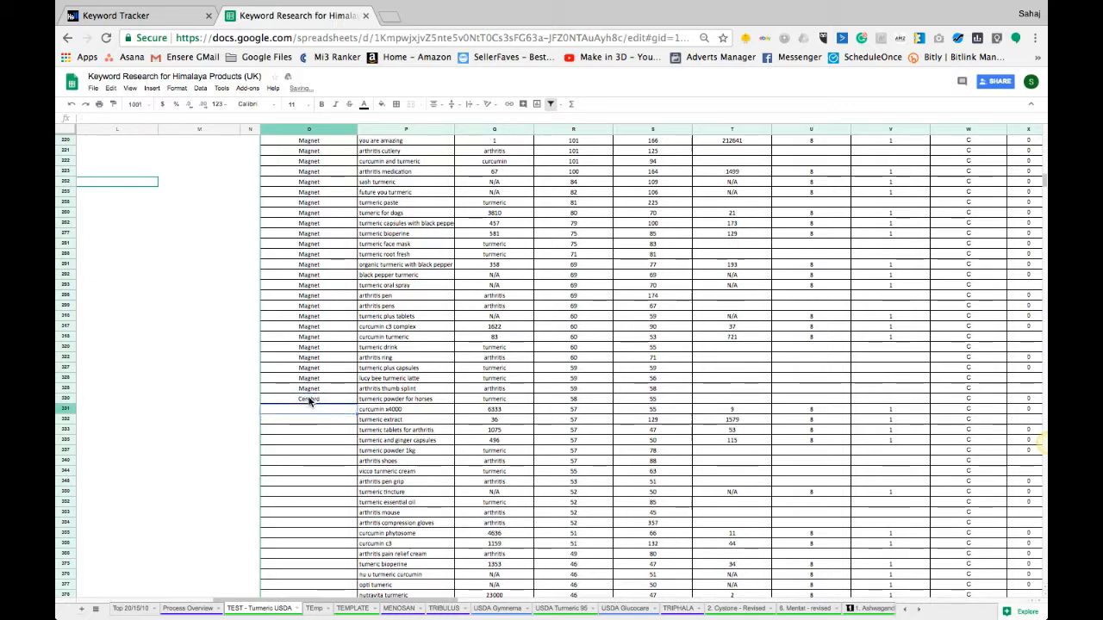
pyautogui.click(309, 399)
pyautogui.scroll(-10, 316, 502)
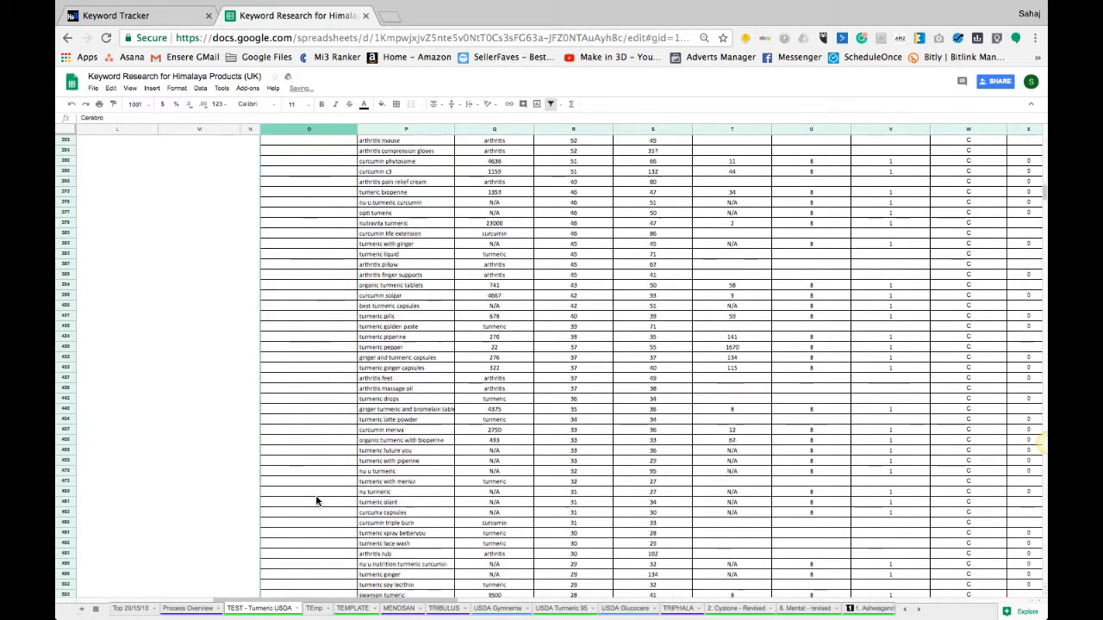
pyautogui.keyDown('shift'); pyautogui.click(316, 502); pyautogui.keyUp('shift')
pyautogui.hotkey('ctrl', 'd')
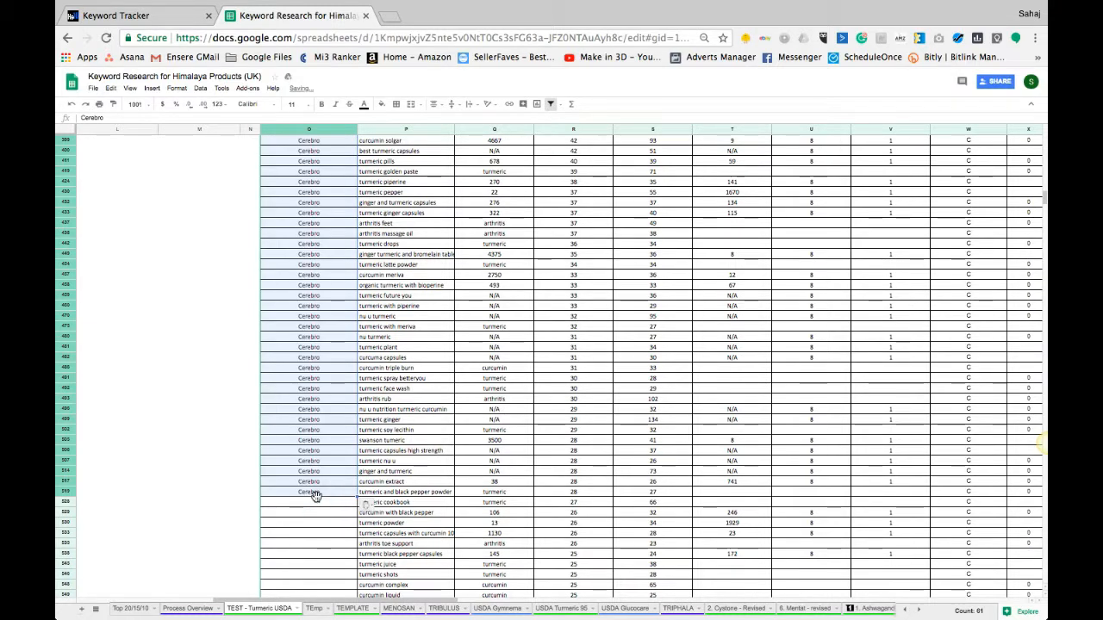
# Copy the Cerebro source down through all remaining blank Source cells to the last keyword, arthritis in big toe.
pyautogui.scroll(-3, 317, 501)
pyautogui.scroll(-2, 316, 501)
pyautogui.click(315, 318)
pyautogui.press('super+c')
pyautogui.click(311, 348)
pyautogui.scroll(-3, 311, 348)
pyautogui.scroll(-10, 311, 348)
pyautogui.click(414, 368)
pyautogui.press('super+Down')
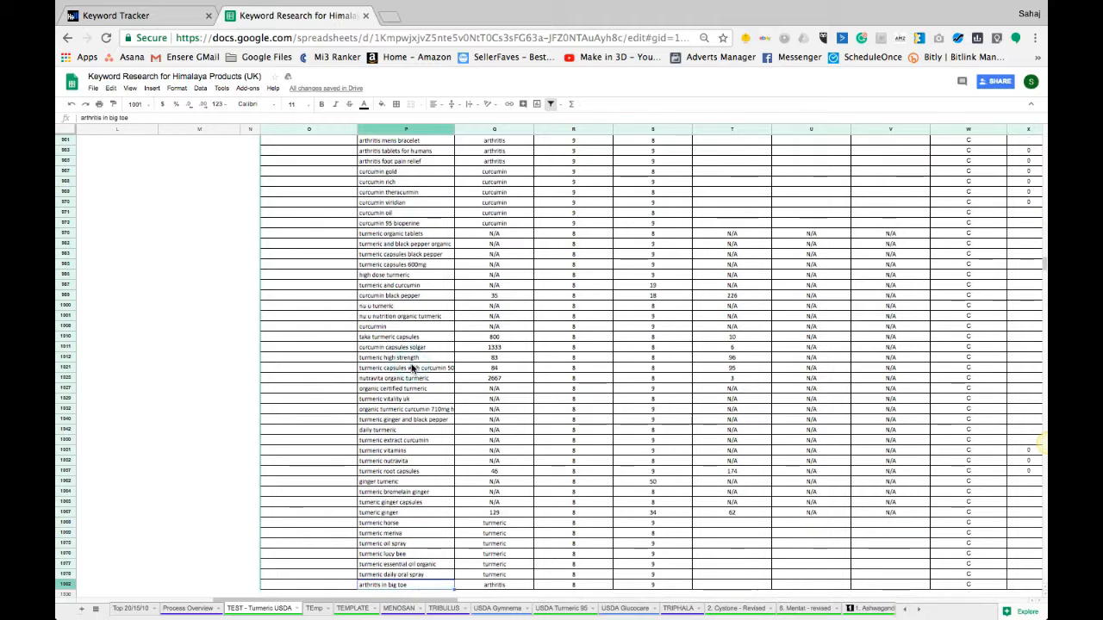
pyautogui.click(340, 586)
pyautogui.press('super+shift+Up')
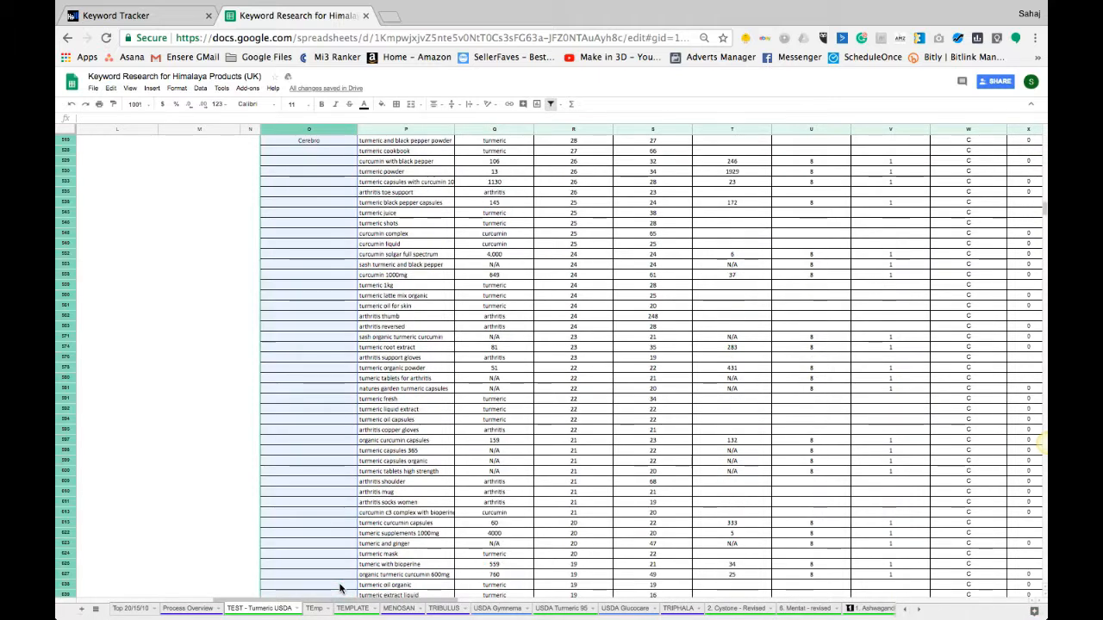
pyautogui.press('super+v')
pyautogui.scroll(20, 437, 442)
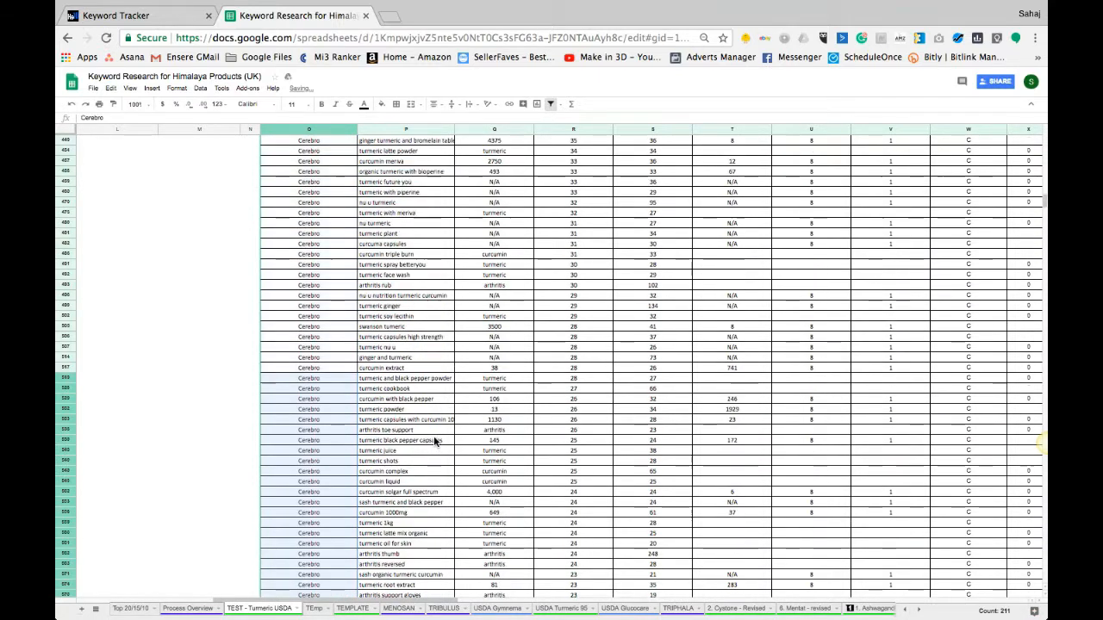
pyautogui.scroll(15, 437, 442)
pyautogui.hscroll(3, 436, 443)
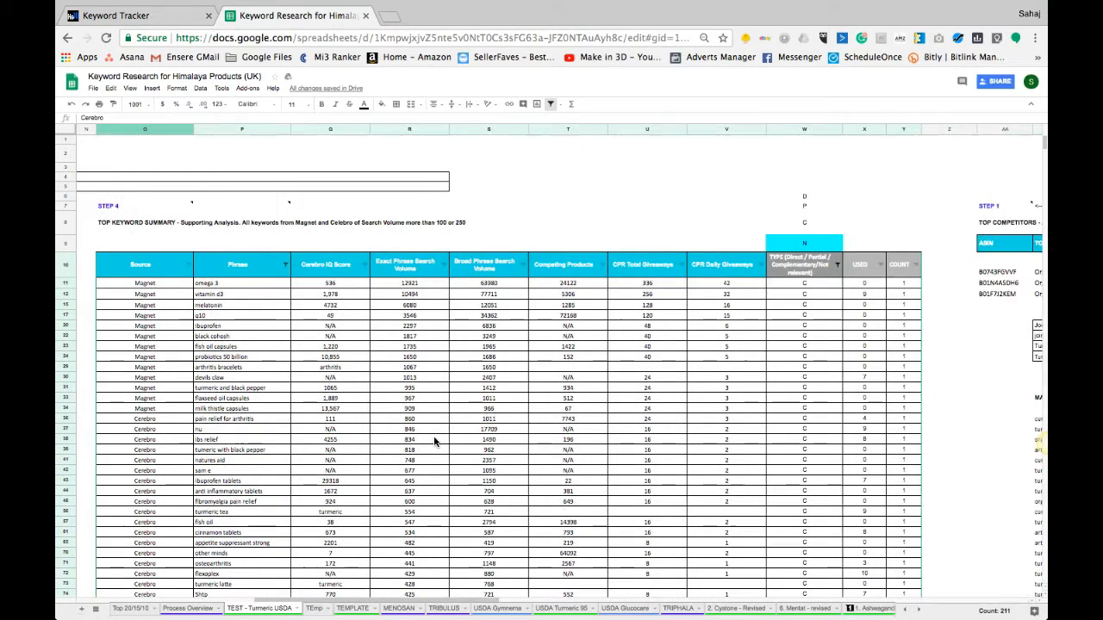
# Examine the Magnet and Cerebro source blocks, the C type entries and the COUNT column at the start of the table.
pyautogui.click(811, 228)
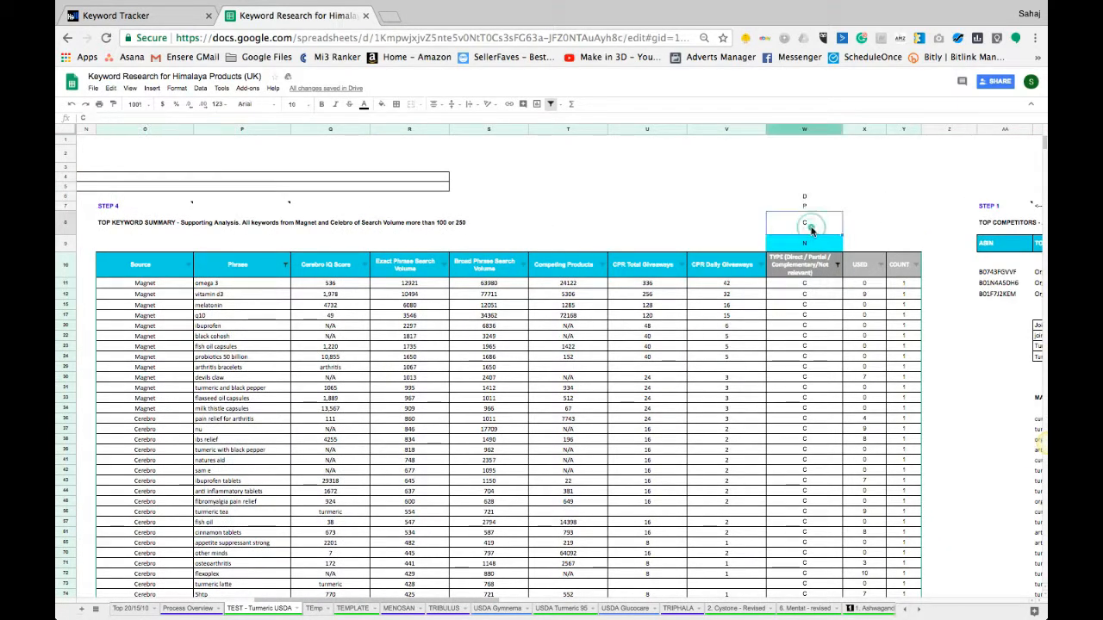
pyautogui.click(157, 421)
pyautogui.moveTo(158, 422); pyautogui.dragTo(159, 495)
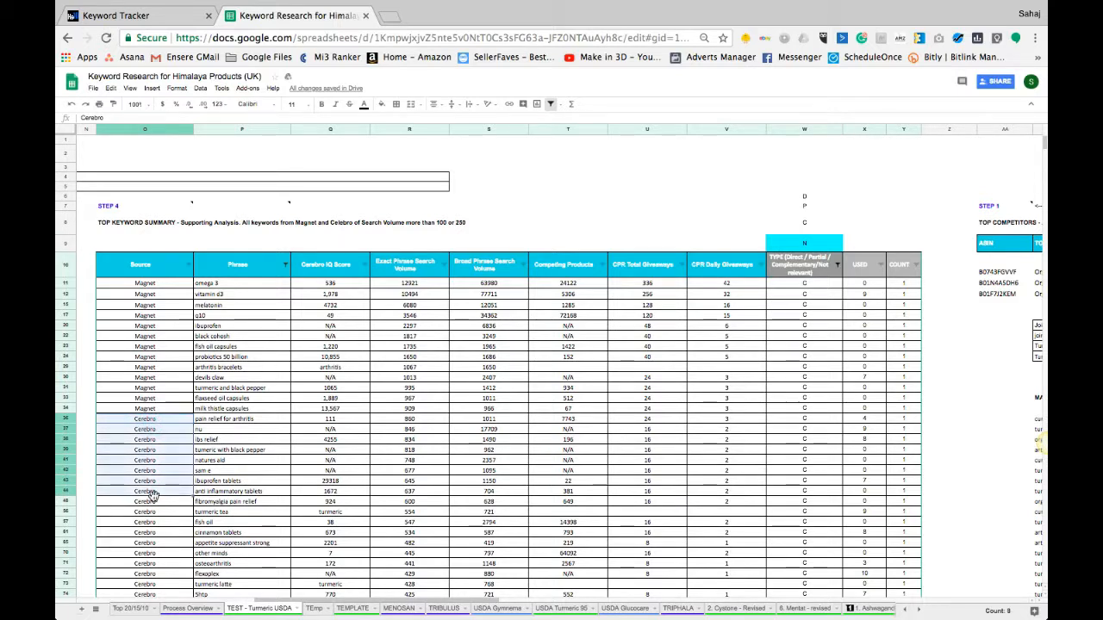
pyautogui.click(166, 296)
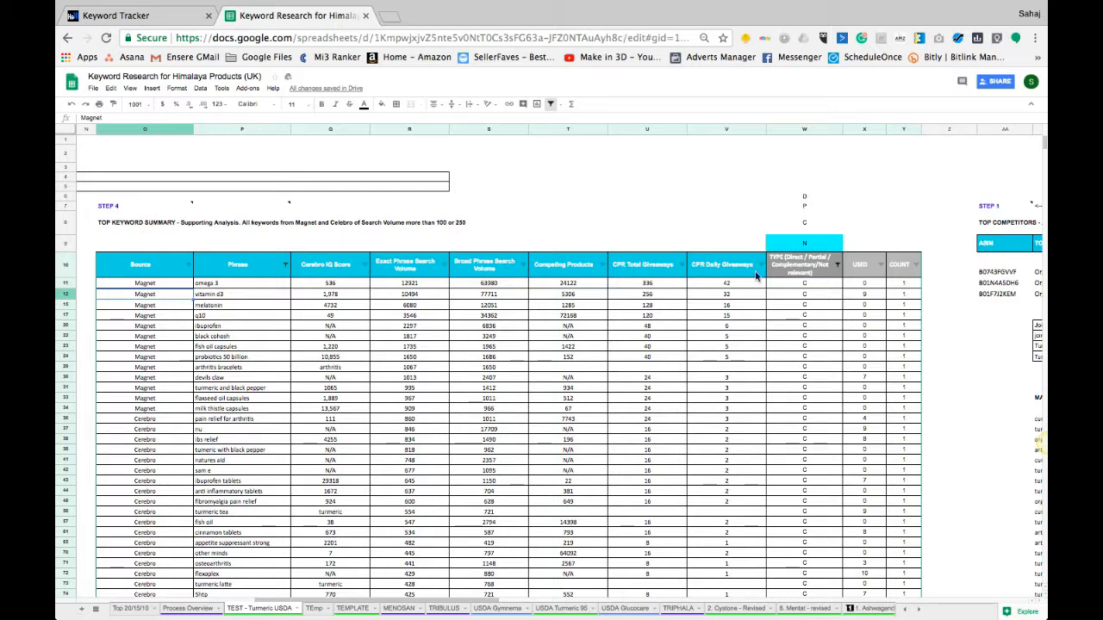
pyautogui.moveTo(903, 283); pyautogui.dragTo(902, 356)
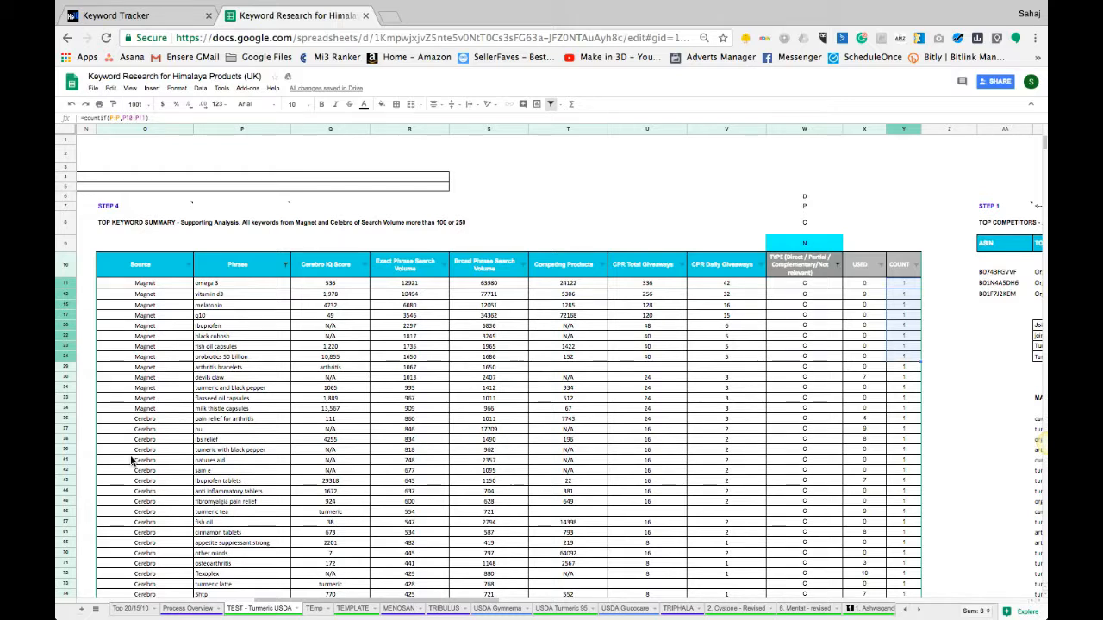
pyautogui.click(154, 329)
pyautogui.moveTo(155, 285); pyautogui.dragTo(155, 354)
pyautogui.moveTo(145, 419); pyautogui.dragTo(154, 515)
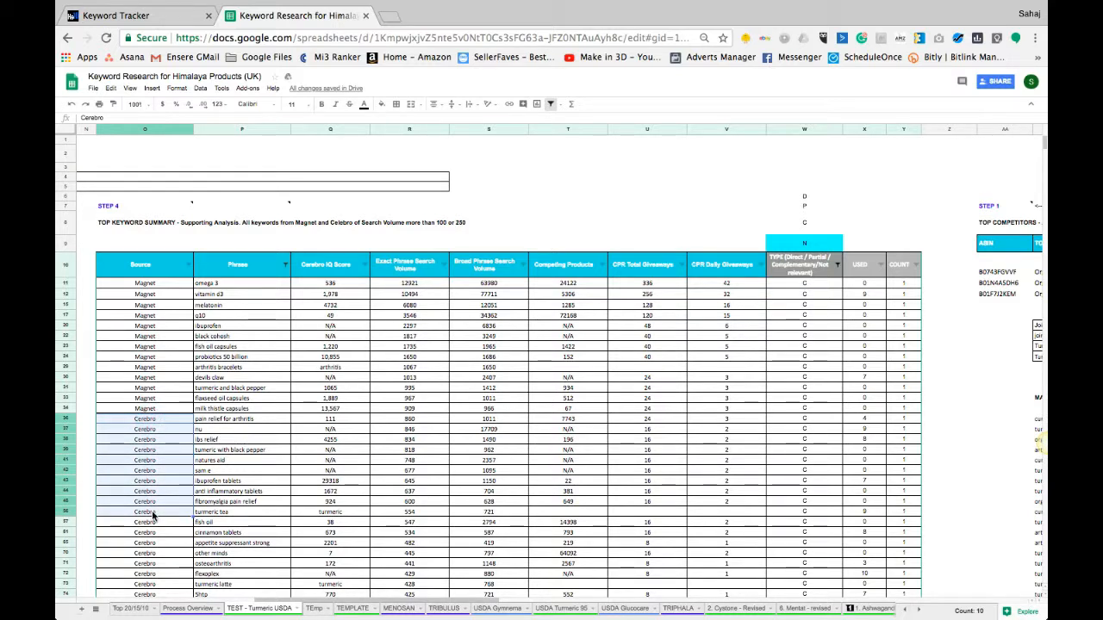
pyautogui.click(143, 431)
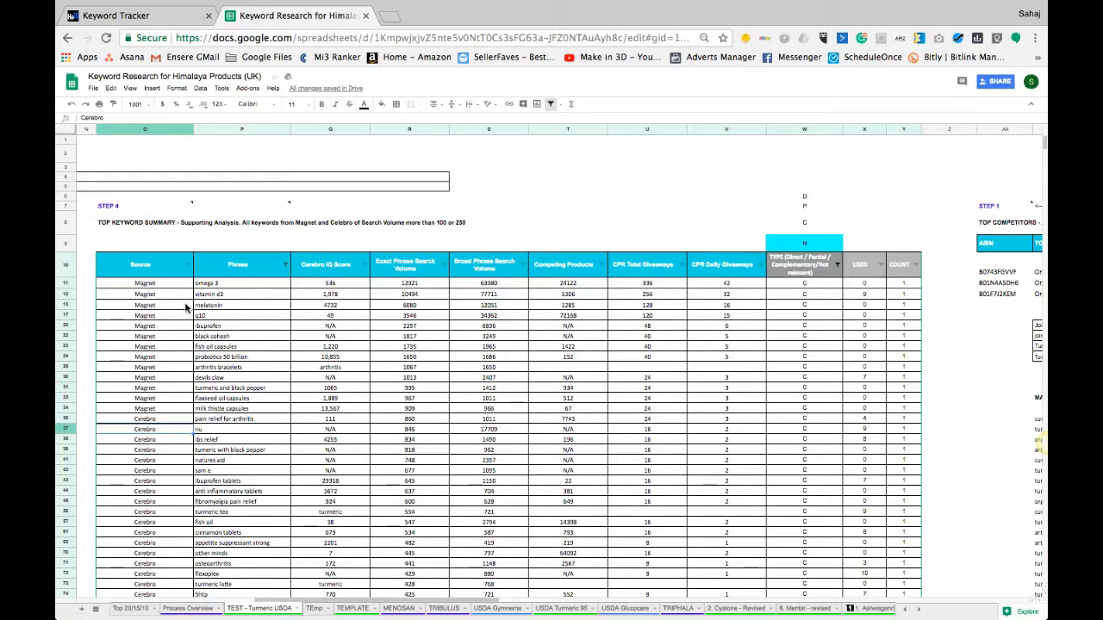
pyautogui.click(252, 398)
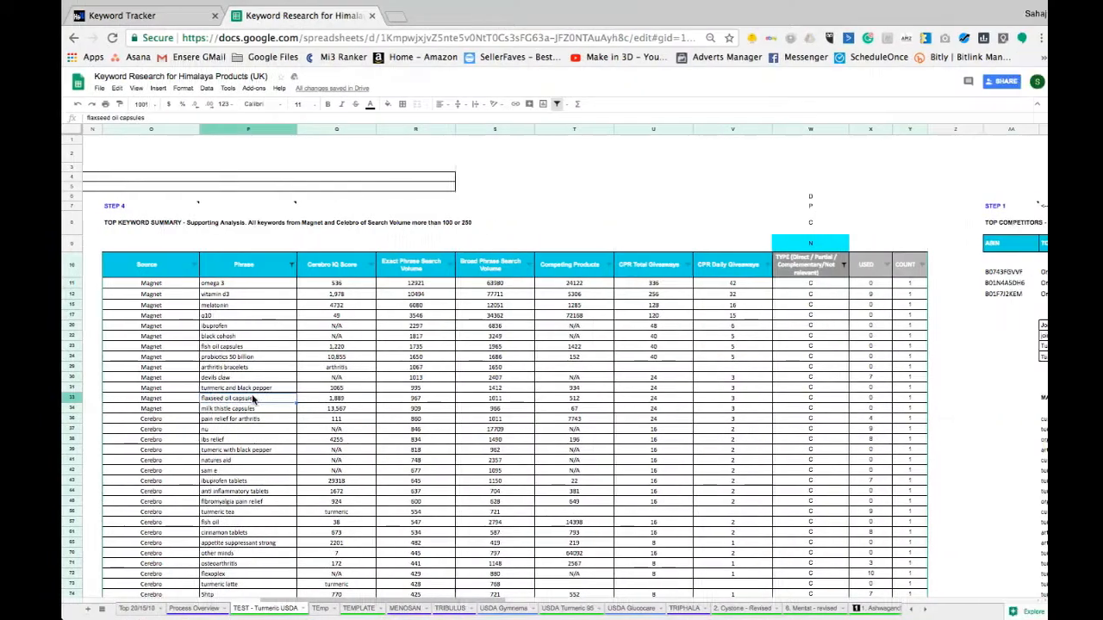
pyautogui.moveTo(812, 290); pyautogui.dragTo(822, 450)
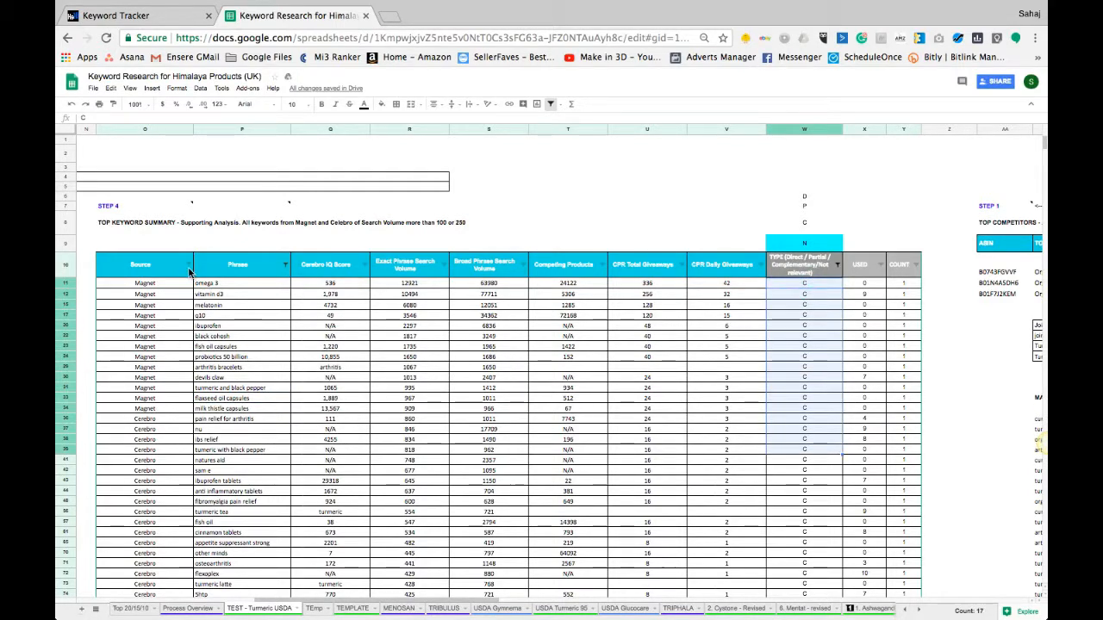
# Filter the Source column to show only Cerebro entries.
pyautogui.click(190, 266)
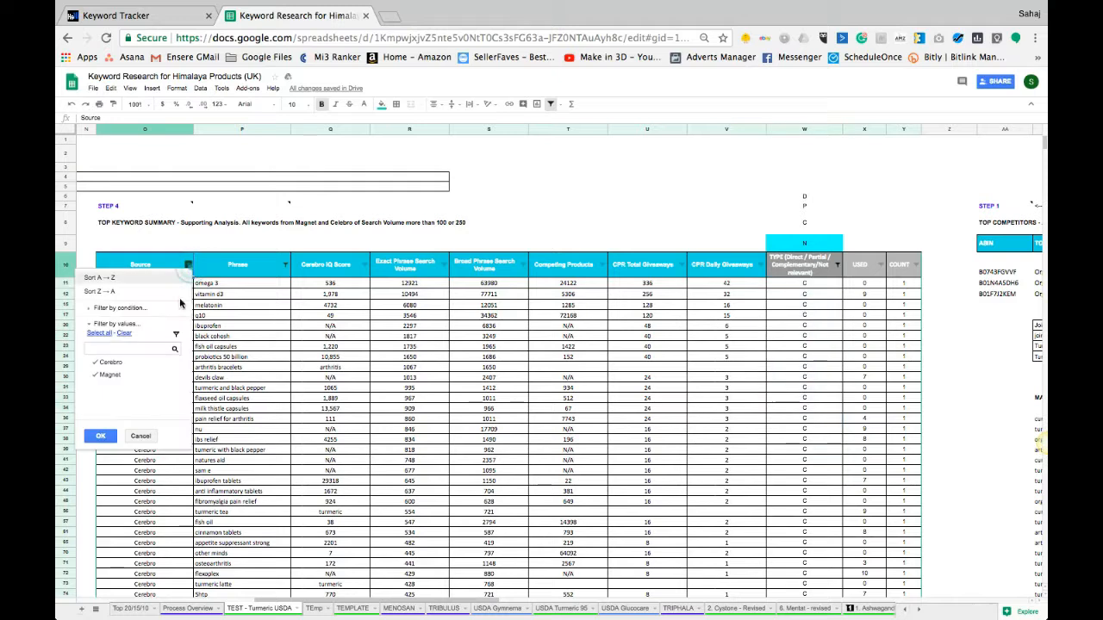
pyautogui.click(106, 375)
pyautogui.click(102, 435)
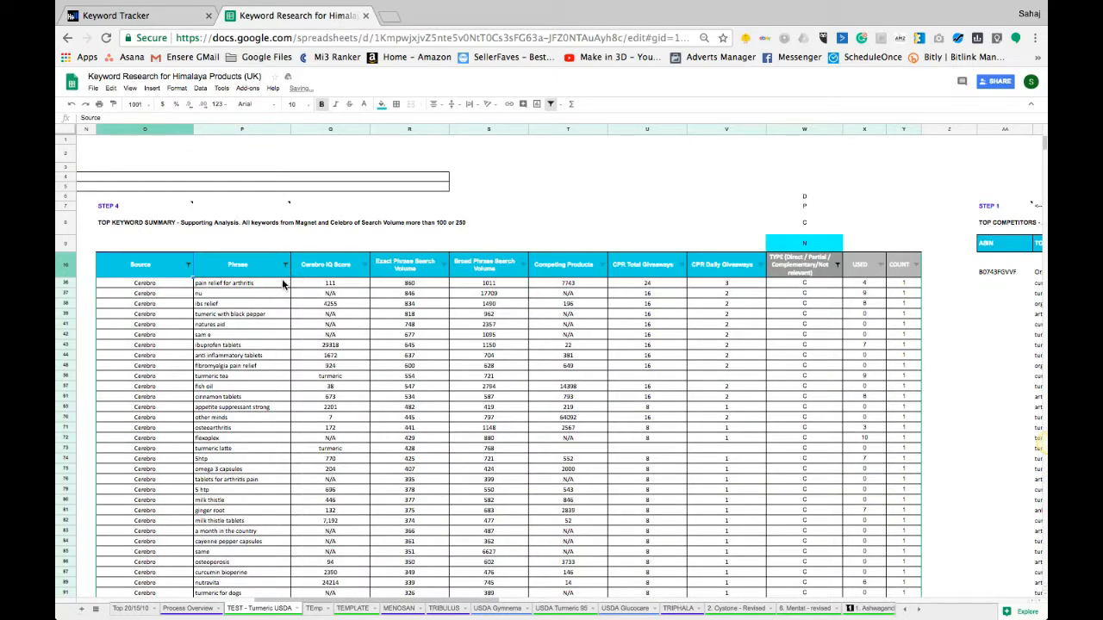
# Shade all the filtered Cerebro phrases light yellow, from pain relief for arthritis to the last row.
pyautogui.click(283, 284)
pyautogui.hotkey('ctrl', 'shift', 'Down')
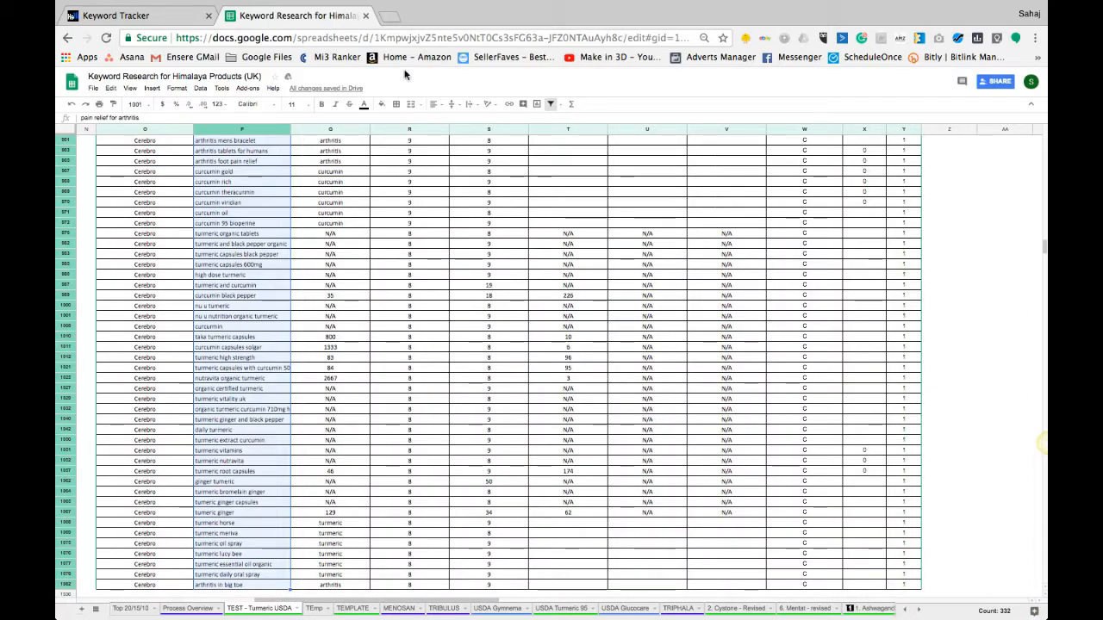
pyautogui.click(380, 103)
pyautogui.click(410, 171)
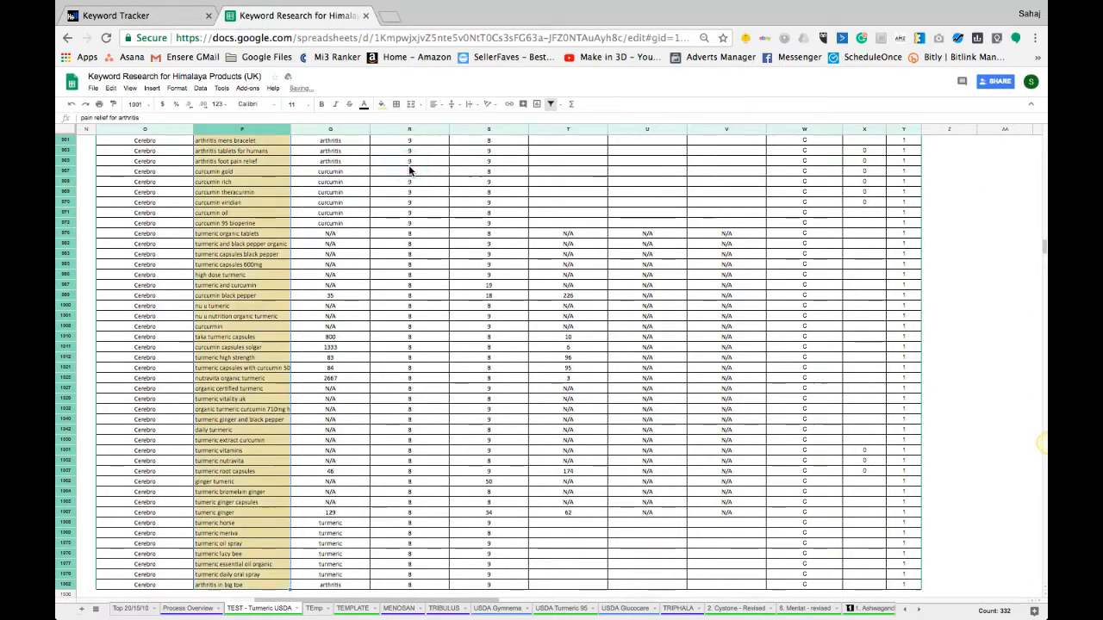
# Switch to the TEmp sheet and enter the heading C in cell F6.
pyautogui.click(314, 608)
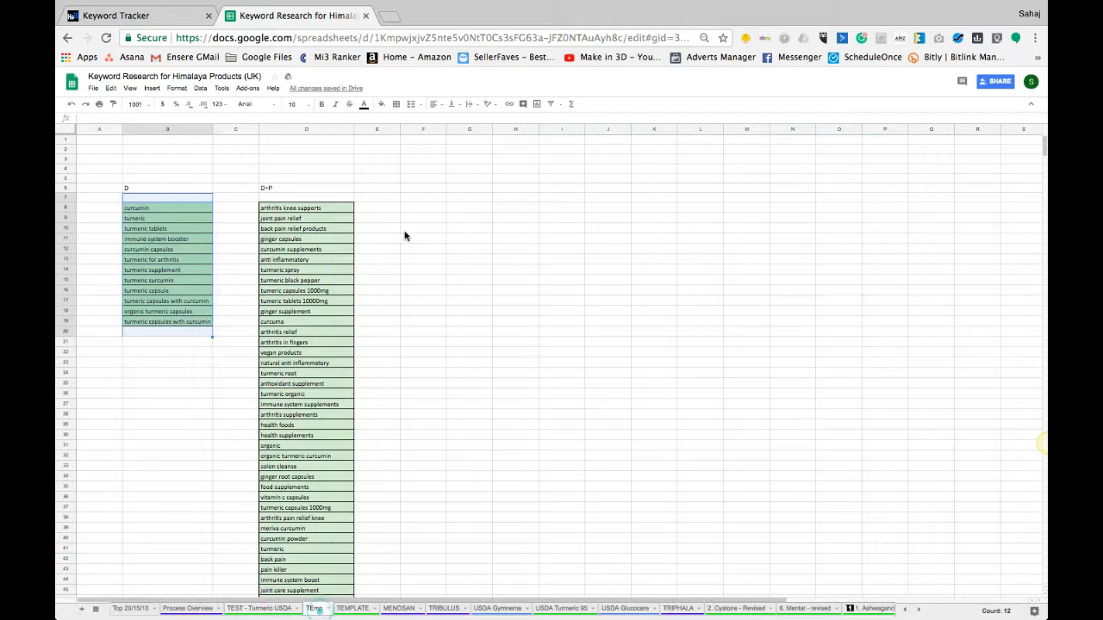
pyautogui.click(403, 188)
pyautogui.write('C')
pyautogui.press('Return')
# Paste the copied Cerebro phrases into column F from F8.
pyautogui.press('Down')
pyautogui.press('Down')
pyautogui.hotkey('ctrl', 'v')
pyautogui.hotkey('ctrl', 'z')
pyautogui.press('Up')
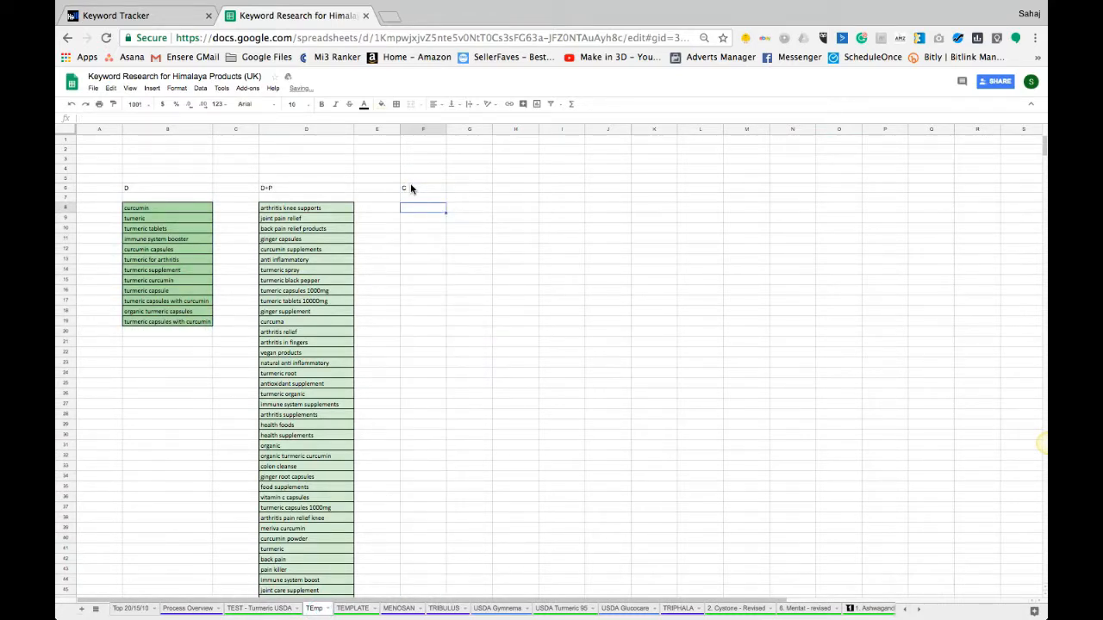
pyautogui.hotkey('ctrl', 'v')
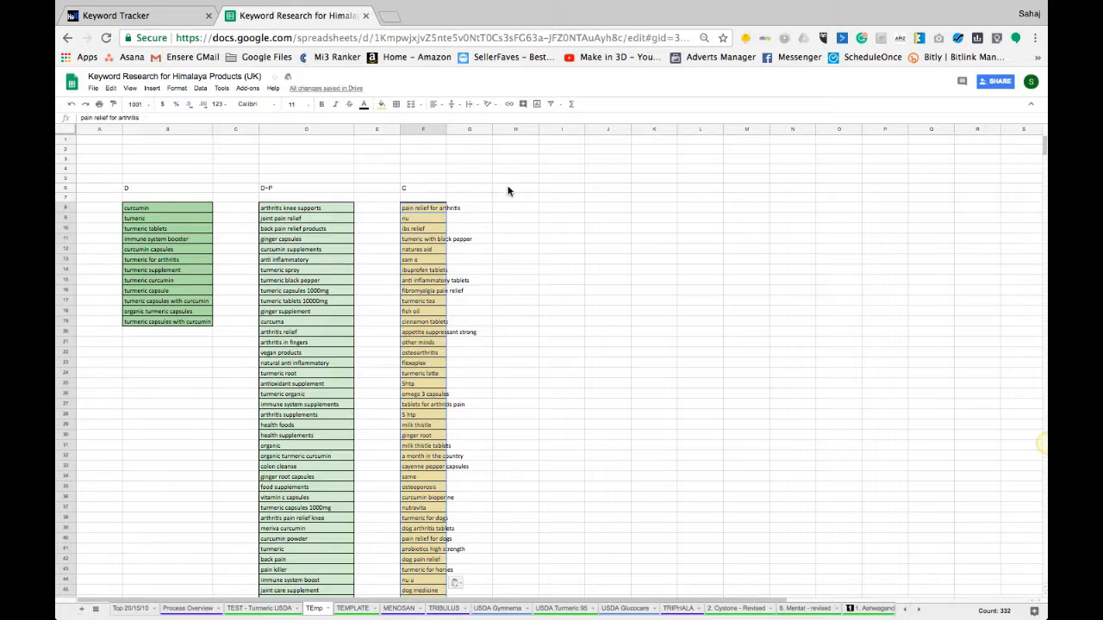
# Enter the heading Comp. in cell H6 for the next keyword list.
pyautogui.click(506, 189)
pyautogui.click(423, 187)
pyautogui.click(501, 188)
pyautogui.write('Comp.')
pyautogui.press('Return')
# Return to the TEST - Turmeric USDA sheet and change the Source filter to show only Magnet entries.
pyautogui.click(274, 610)
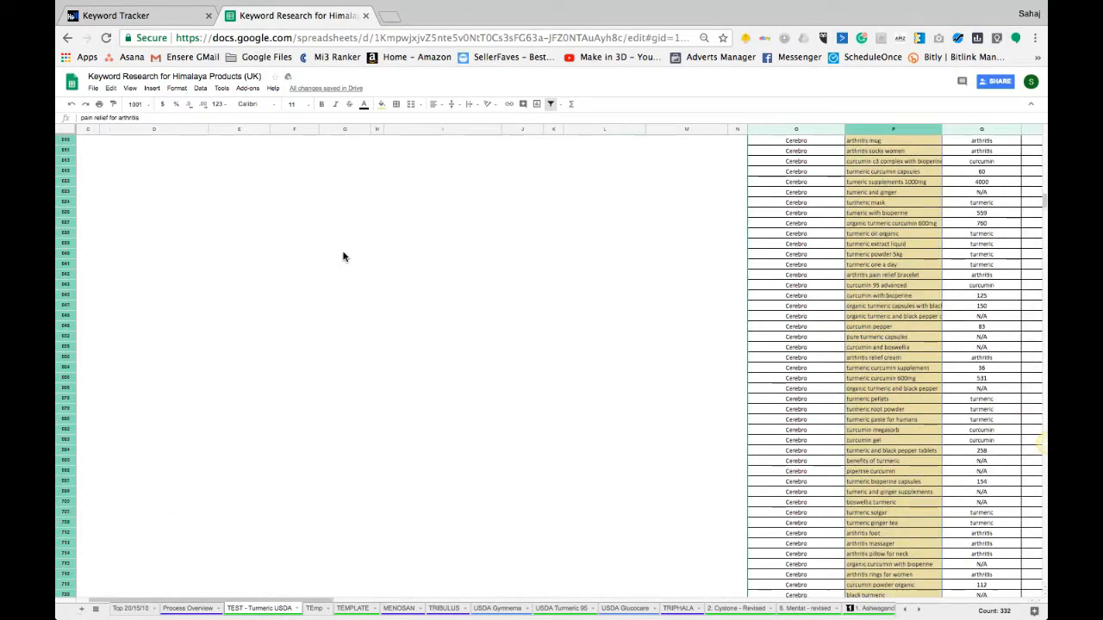
pyautogui.hscroll(4, 343, 255)
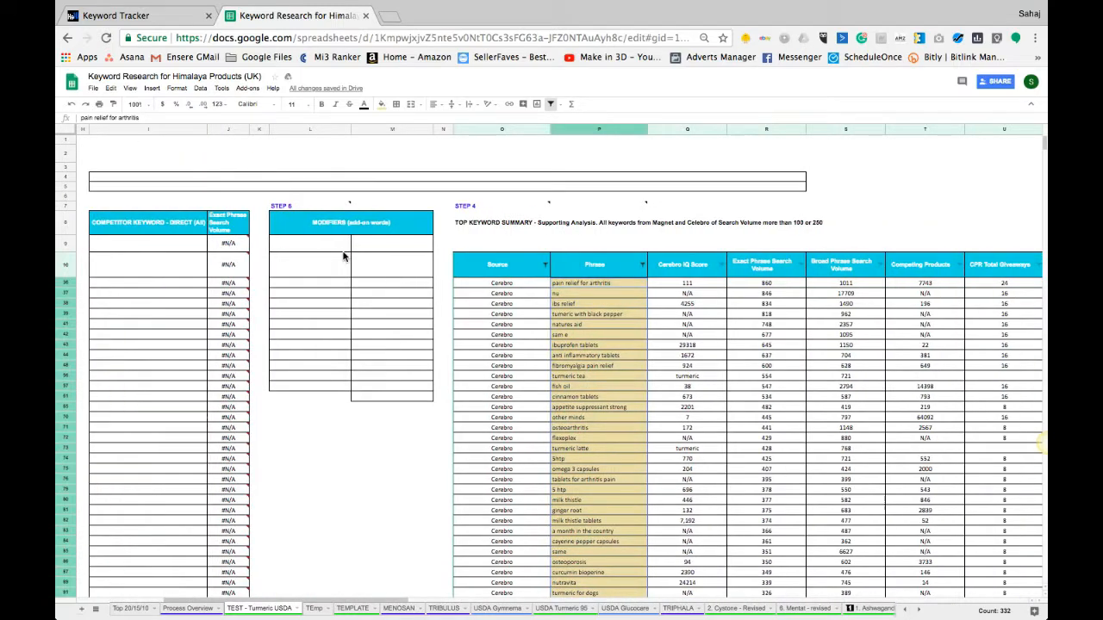
pyautogui.click(543, 265)
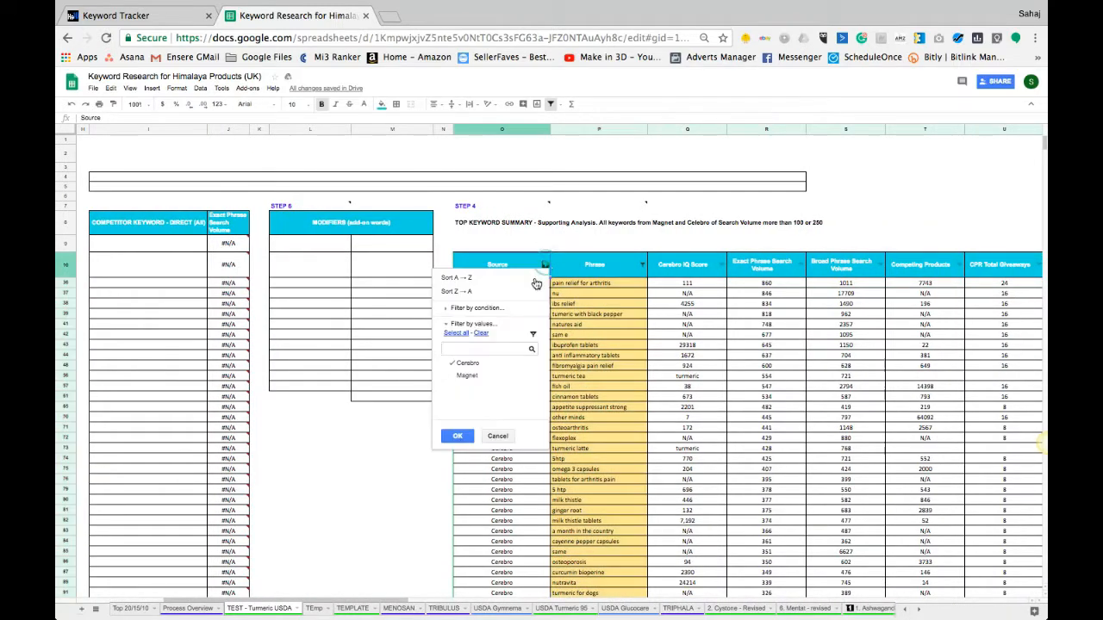
pyautogui.click(456, 362)
pyautogui.click(458, 436)
# Copy all the filtered Magnet phrases from omega 3 down into column H of the TEmp sheet from H8, and widen the column.
pyautogui.click(592, 284)
pyautogui.scroll(-5, 592, 285)
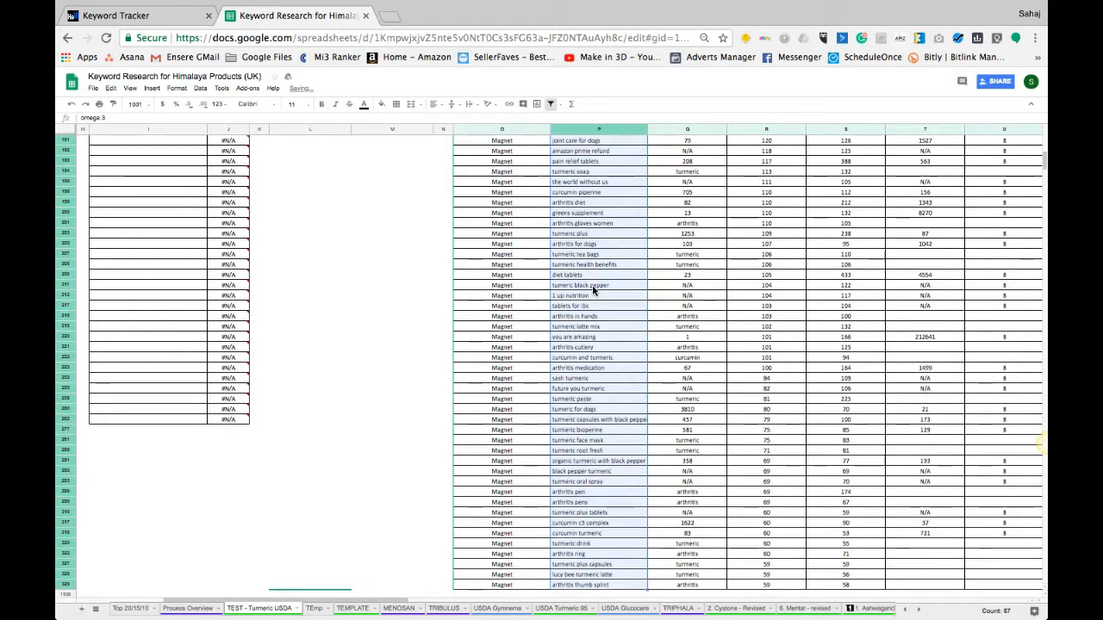
pyautogui.click(314, 609)
pyautogui.click(515, 205)
pyautogui.hotkey('ctrl', 'v')
pyautogui.moveTo(539, 129); pyautogui.dragTo(623, 148)
pyautogui.moveTo(187, 208); pyautogui.dragTo(602, 508)
pyautogui.scroll(-5, 602, 508)
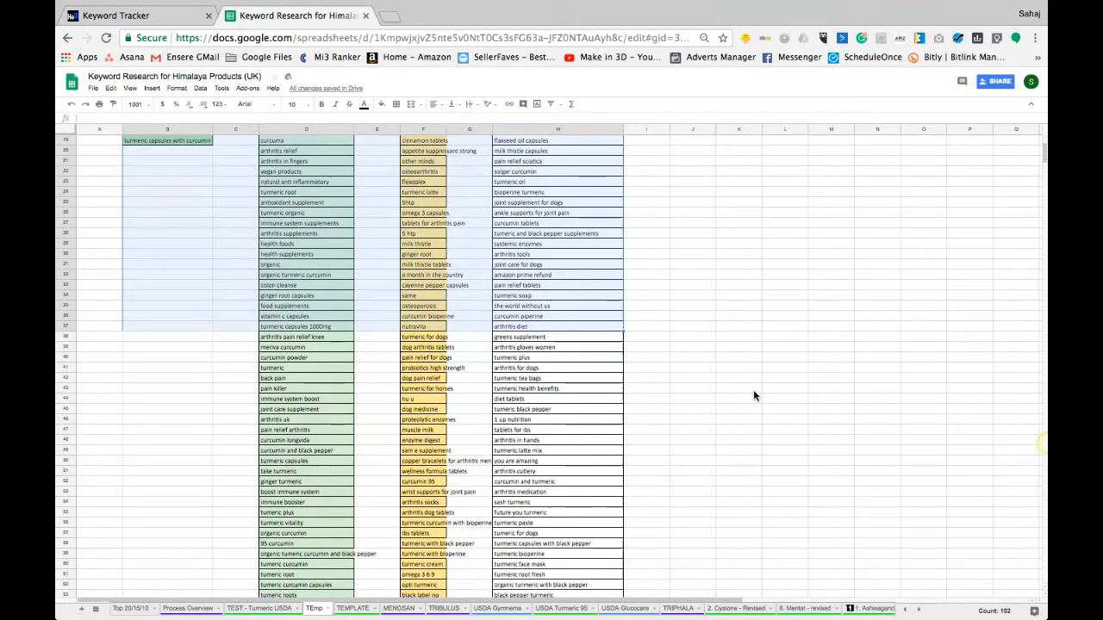
# Widen column F on the TEmp sheet so the C keyword phrases fit inside their cells.
pyautogui.scroll(5, 754, 392)
pyautogui.moveTo(448, 133); pyautogui.dragTo(502, 130)
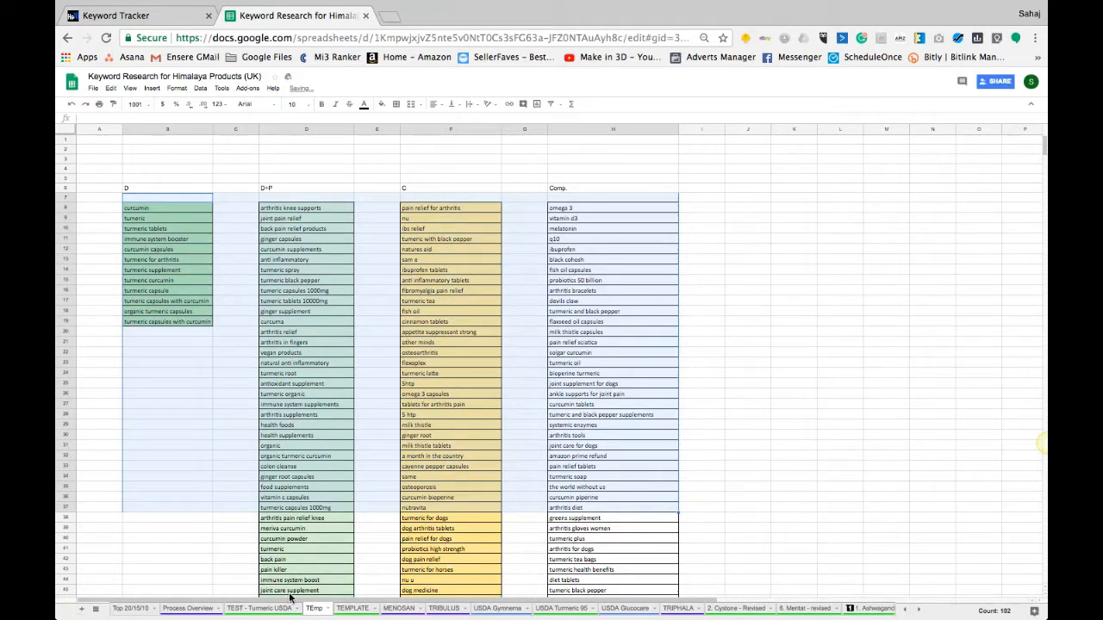
pyautogui.click(213, 401)
# Return to the TEST - Turmeric USDA sheet and turn off the filter on the Step 4 keyword table.
pyautogui.click(280, 610)
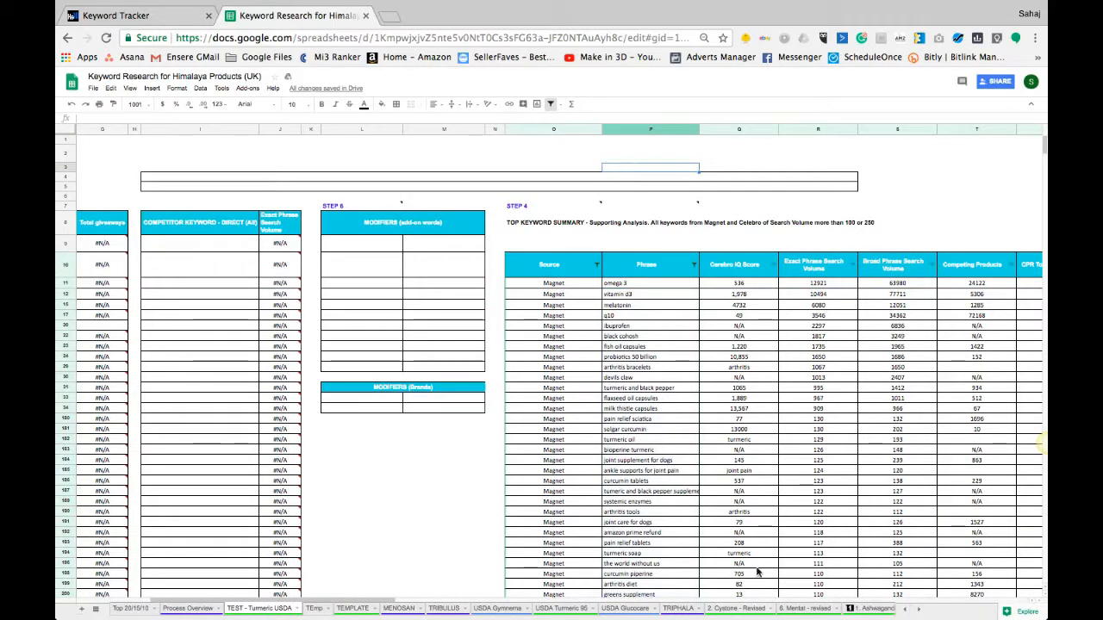
pyautogui.hscroll(-5, 677, 507)
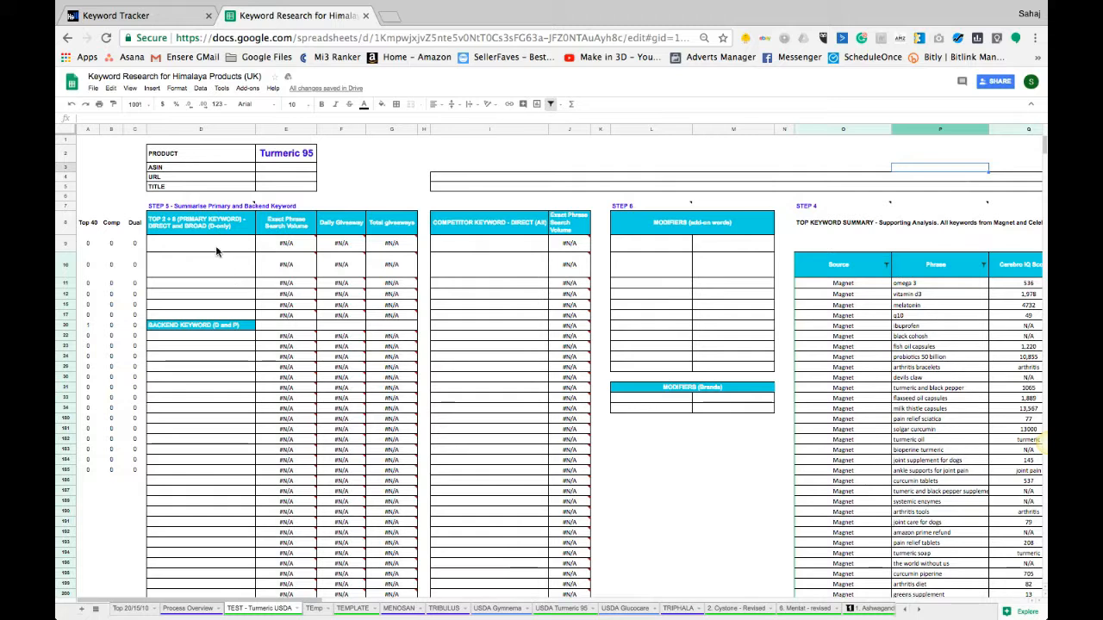
pyautogui.moveTo(217, 250); pyautogui.dragTo(217, 451)
pyautogui.click(860, 265)
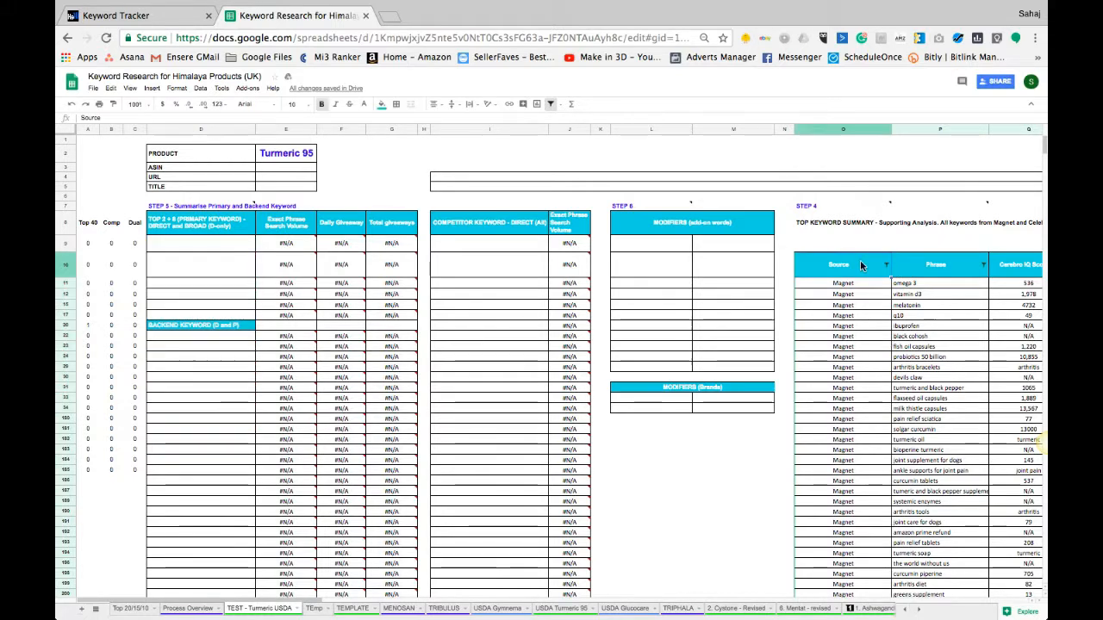
pyautogui.click(200, 88)
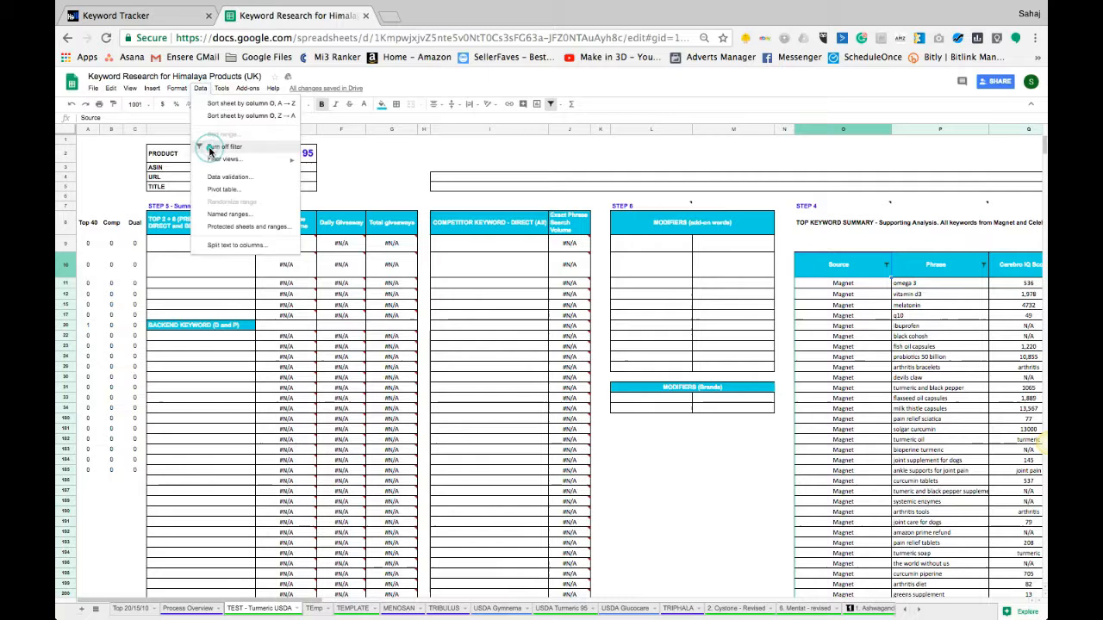
pyautogui.click(222, 147)
# Copy the D keywords in B8:B19 of the TEmp sheet and return to the TEST - Turmeric USDA sheet.
pyautogui.click(314, 608)
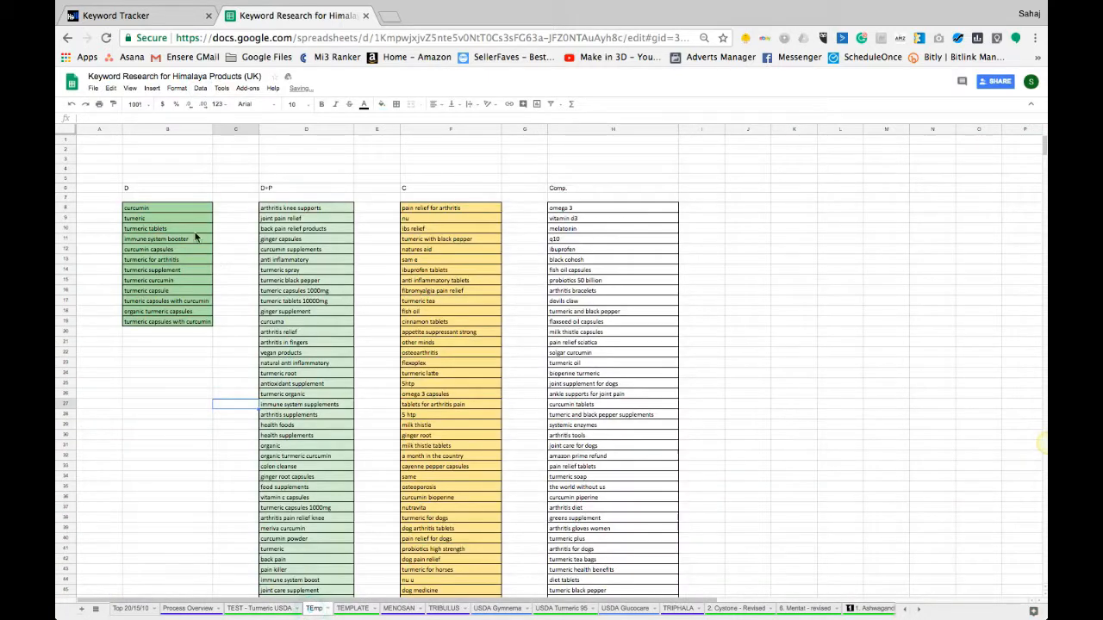
pyautogui.moveTo(187, 209); pyautogui.dragTo(184, 321)
pyautogui.hotkey('ctrl', 'c')
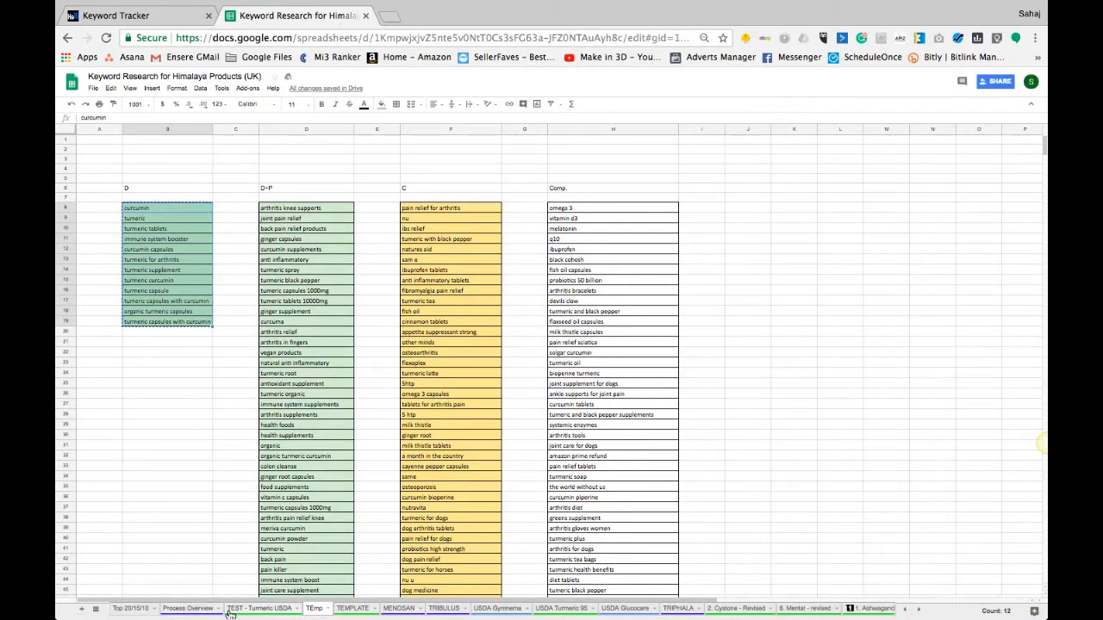
pyautogui.click(231, 610)
# Move the BACKEND KEYWORD (D and P) heading down to D22 and paste the copied D keywords into the primary list from D9.
pyautogui.click(161, 381)
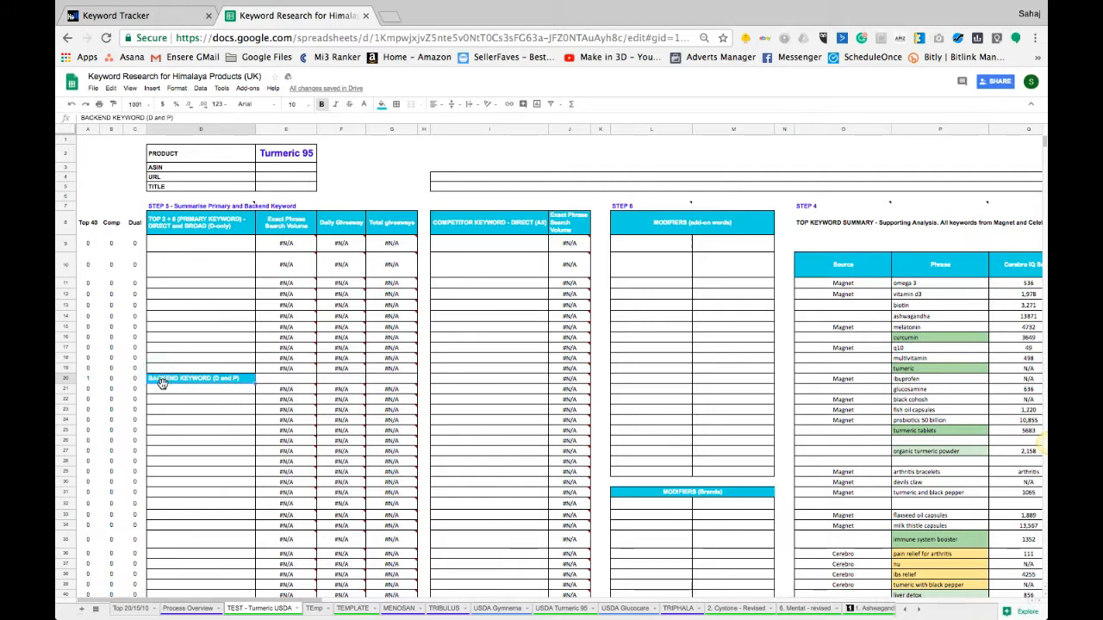
pyautogui.moveTo(163, 384); pyautogui.dragTo(164, 404)
pyautogui.click(202, 244)
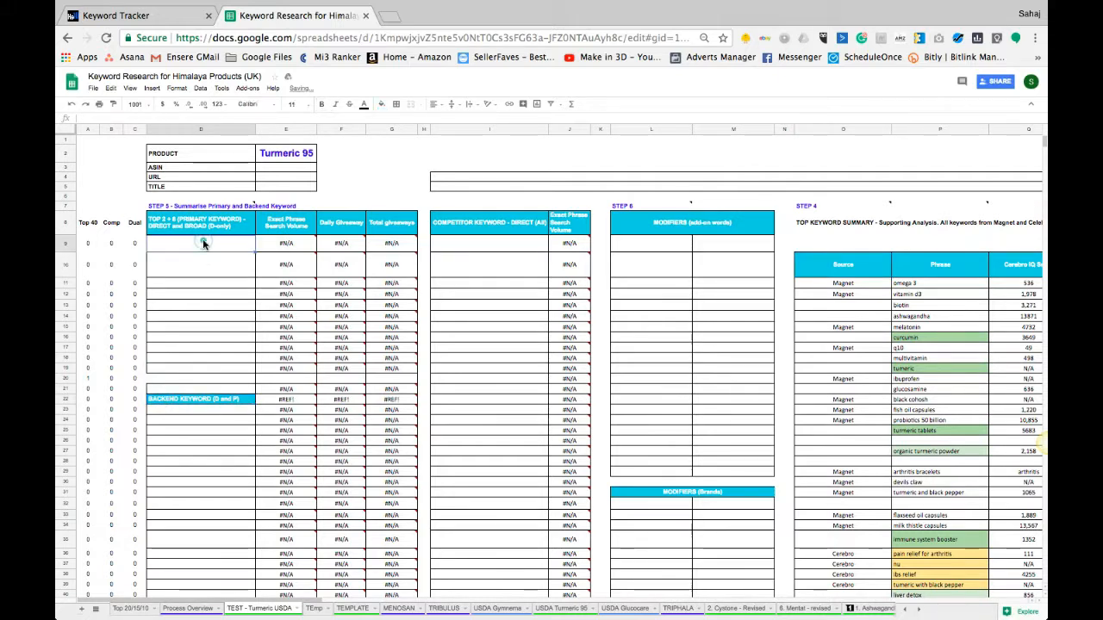
pyautogui.hotkey('ctrl', 'v')
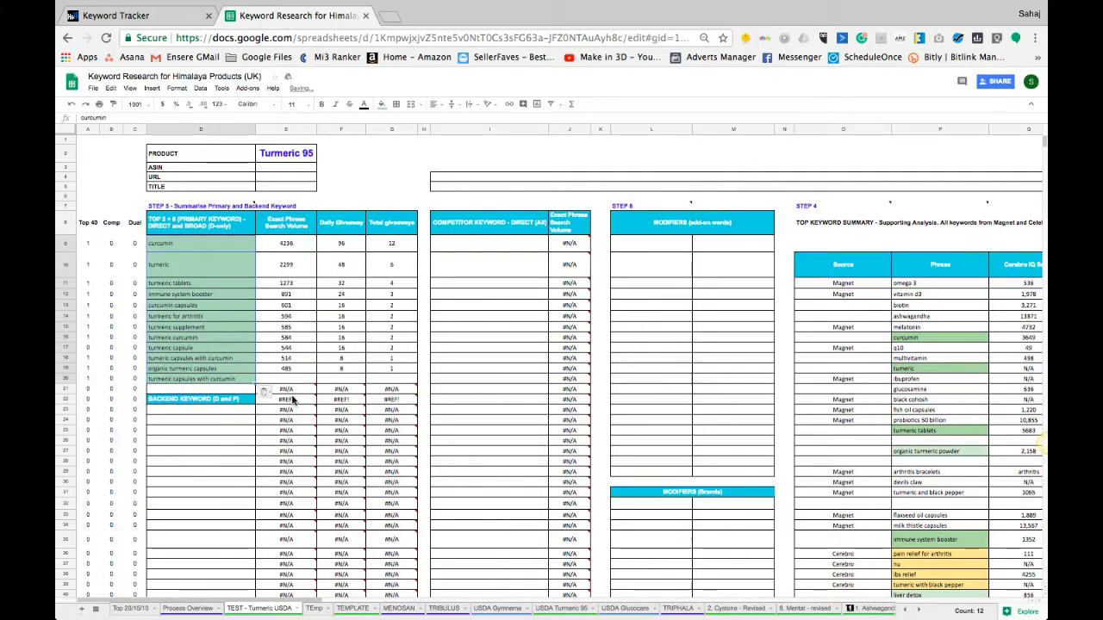
# Copy the search volume and giveaway lookup formulas from E19:G19 into row 20 for the last primary keyword.
pyautogui.moveTo(285, 369); pyautogui.dragTo(388, 369)
pyautogui.press('super+c')
pyautogui.click(289, 380)
pyautogui.press('super+v')
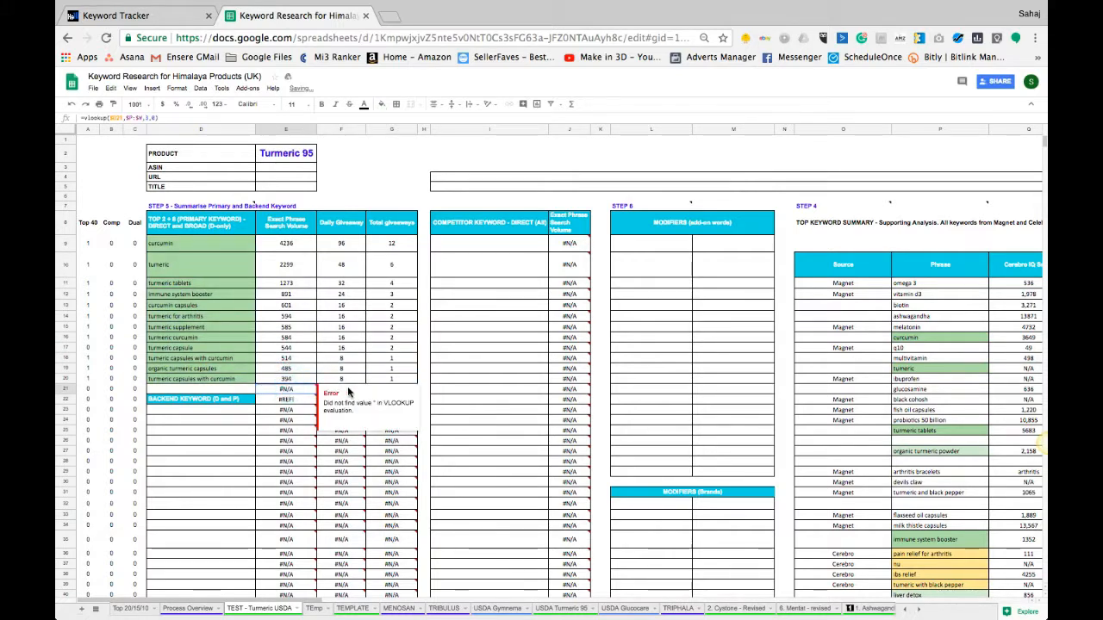
# Clear the lookup formulas in E21:G21, the blank row above the BACKEND KEYWORD heading.
pyautogui.moveTo(286, 389); pyautogui.dragTo(377, 392)
pyautogui.press('Delete')
pyautogui.click(276, 441)
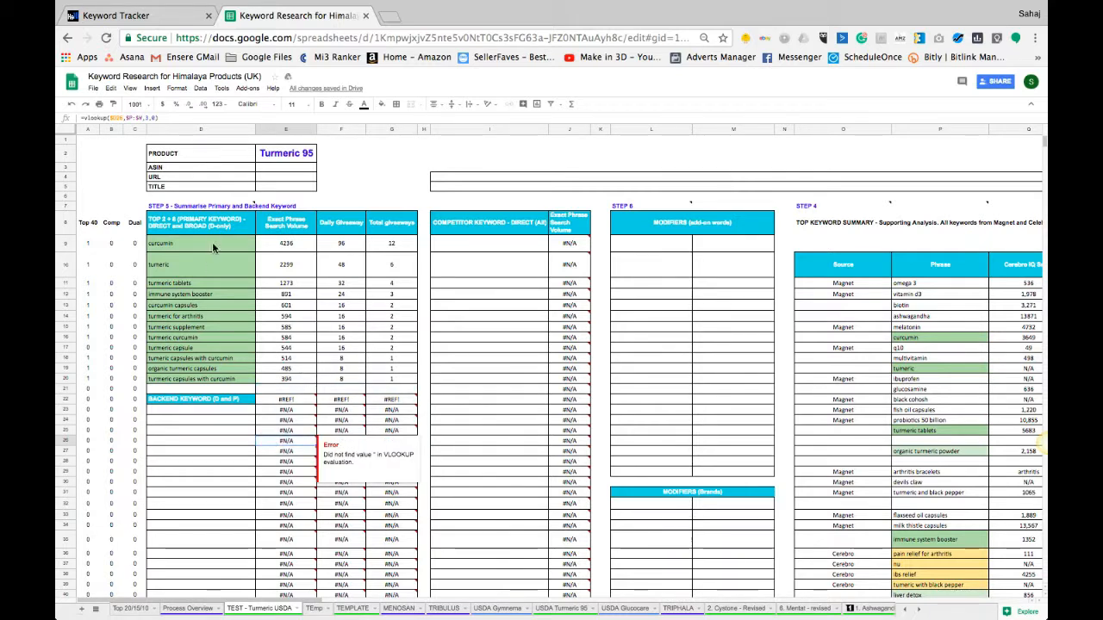
# Review the exact phrase search volumes, daily giveaways and total giveaways of the primary keywords against the Step 4 table columns.
pyautogui.hscroll(5, 890, 267)
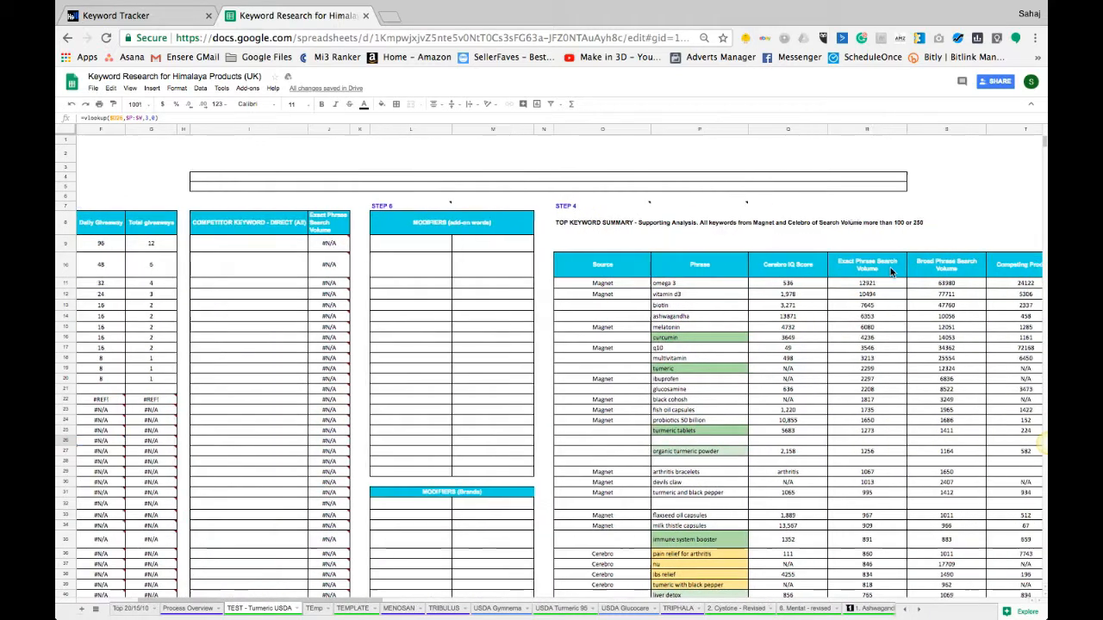
pyautogui.hscroll(-5, 856, 341)
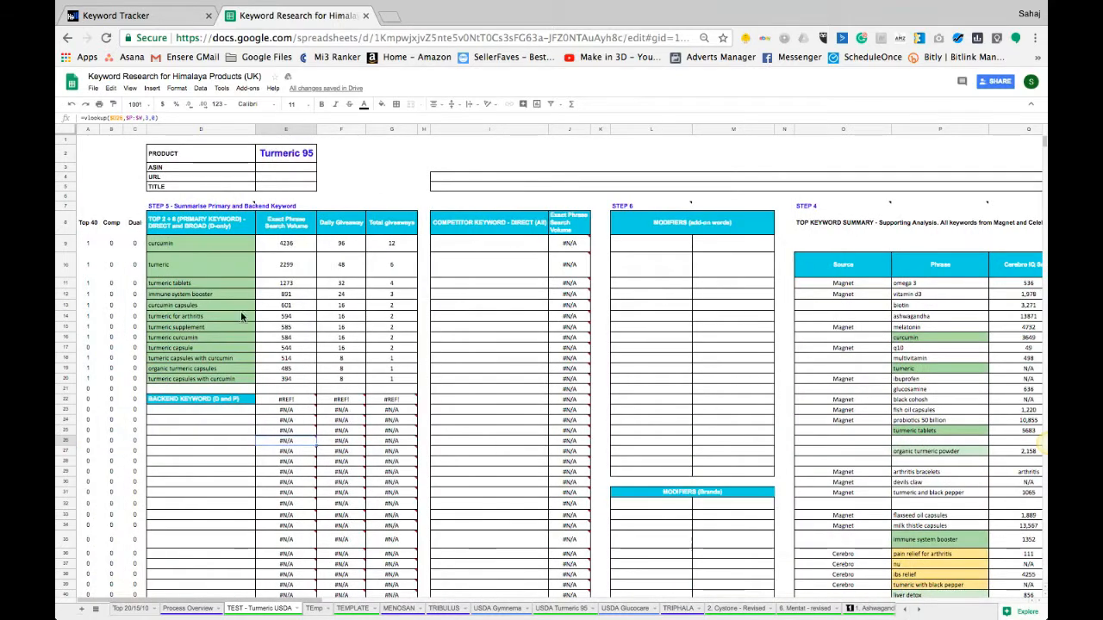
pyautogui.click(284, 265)
pyautogui.moveTo(286, 243); pyautogui.dragTo(284, 372)
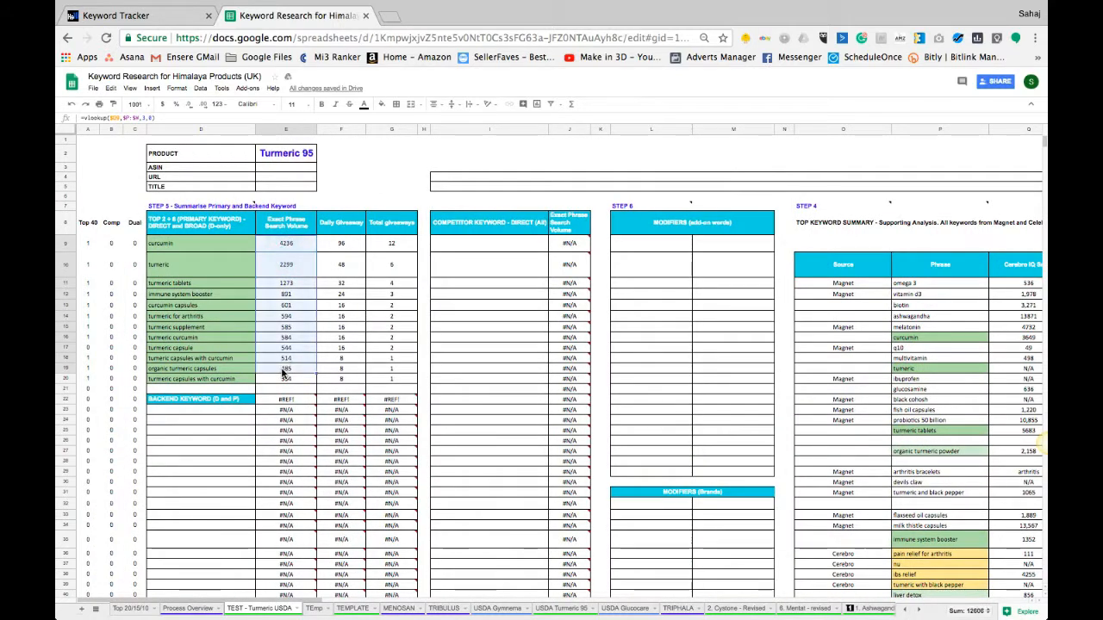
pyautogui.moveTo(333, 249); pyautogui.dragTo(393, 370)
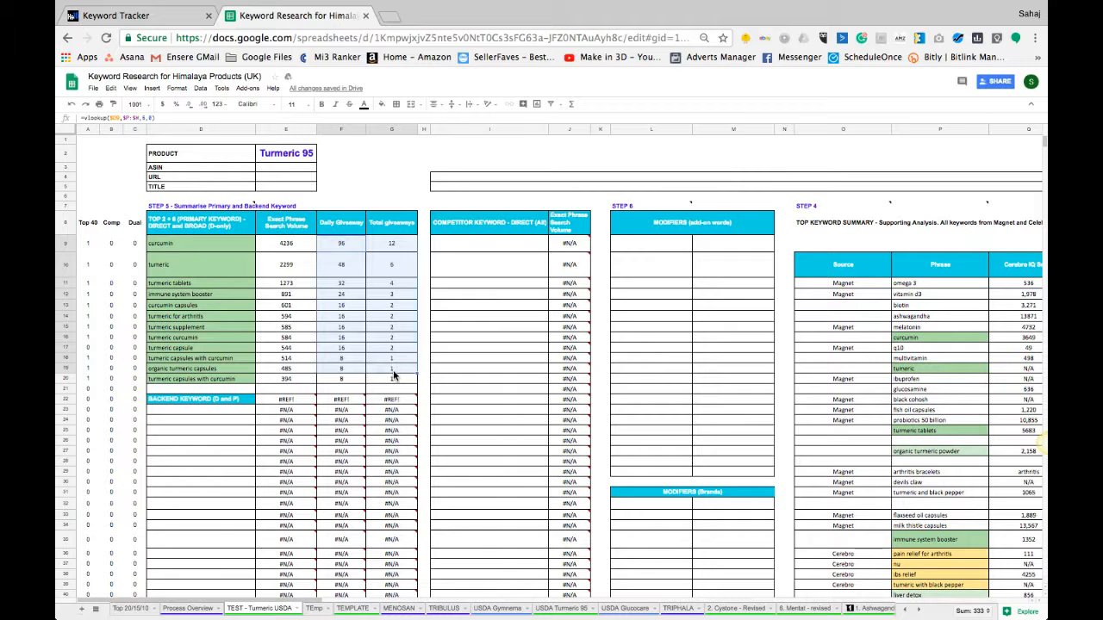
pyautogui.click(393, 370)
pyautogui.click(353, 244)
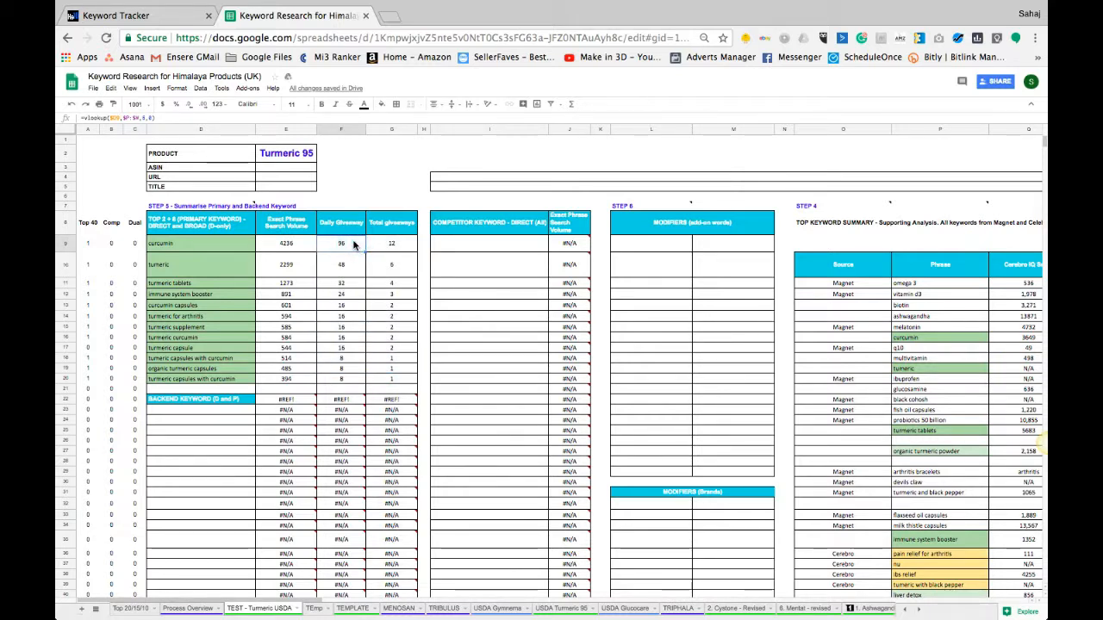
pyautogui.click(156, 266)
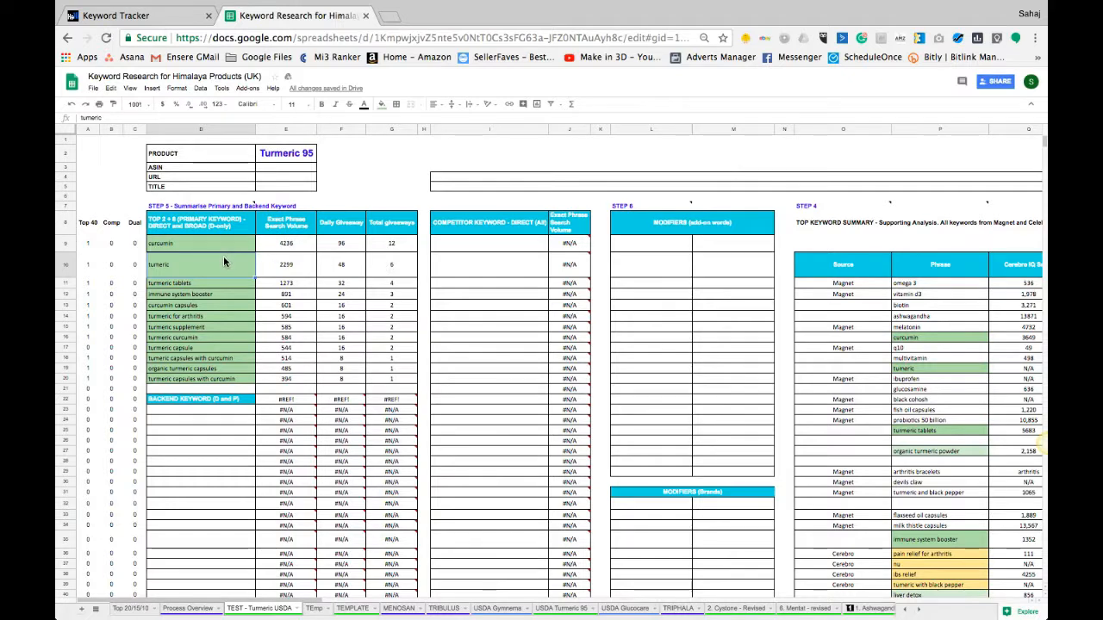
pyautogui.moveTo(221, 248); pyautogui.dragTo(392, 267)
pyautogui.moveTo(403, 378); pyautogui.dragTo(353, 247)
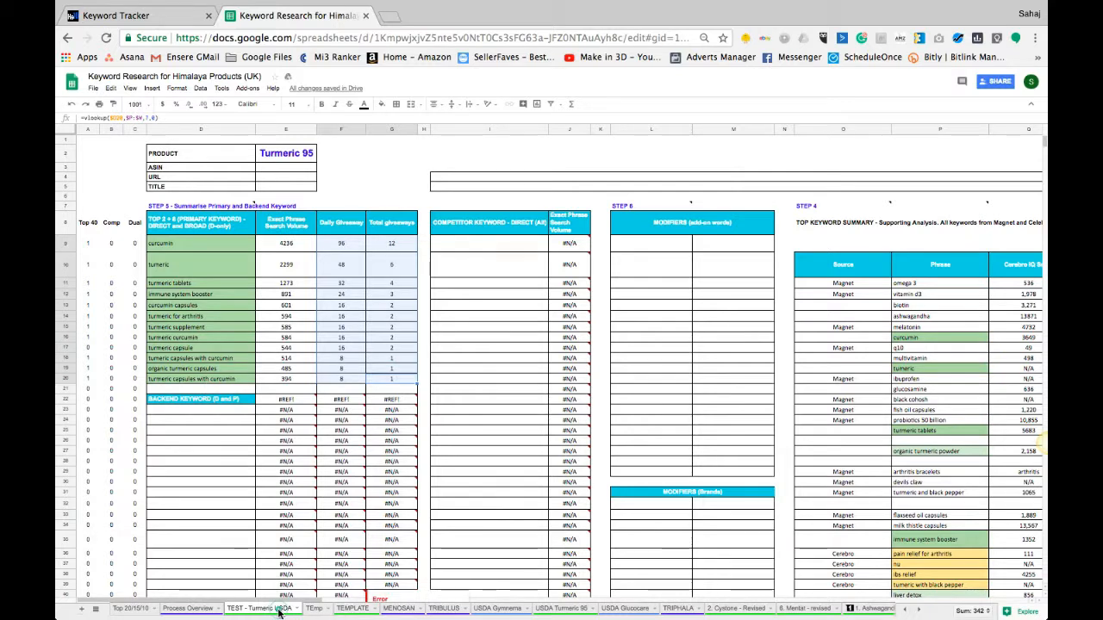
# Copy the whole D+P keyword list from column D of the TEmp sheet, starting at arthritis knee supports.
pyautogui.click(344, 611)
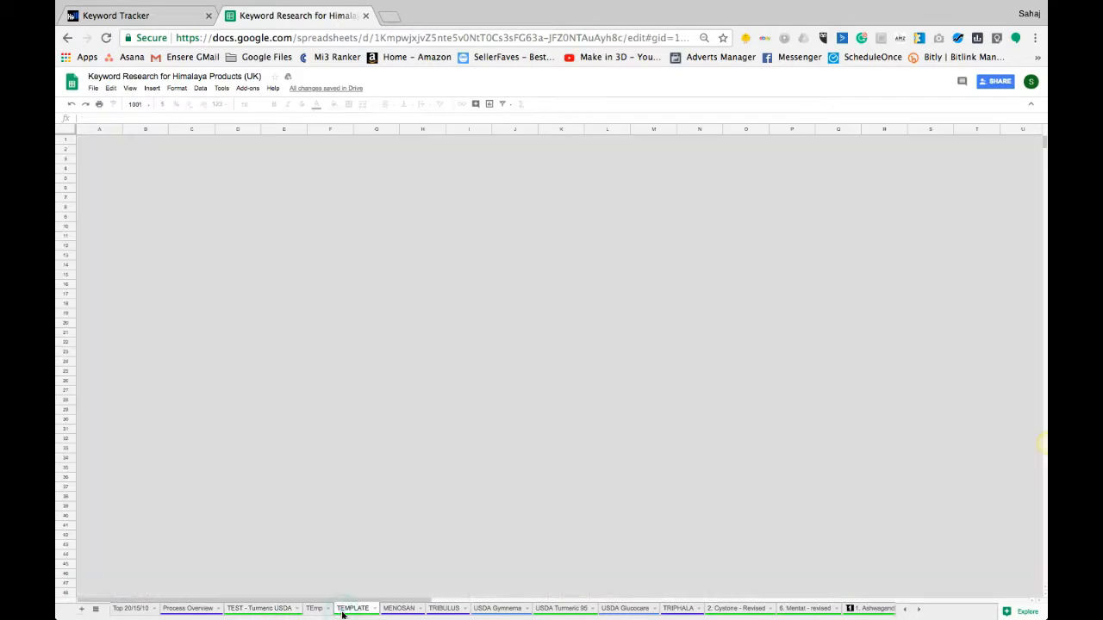
pyautogui.click(314, 610)
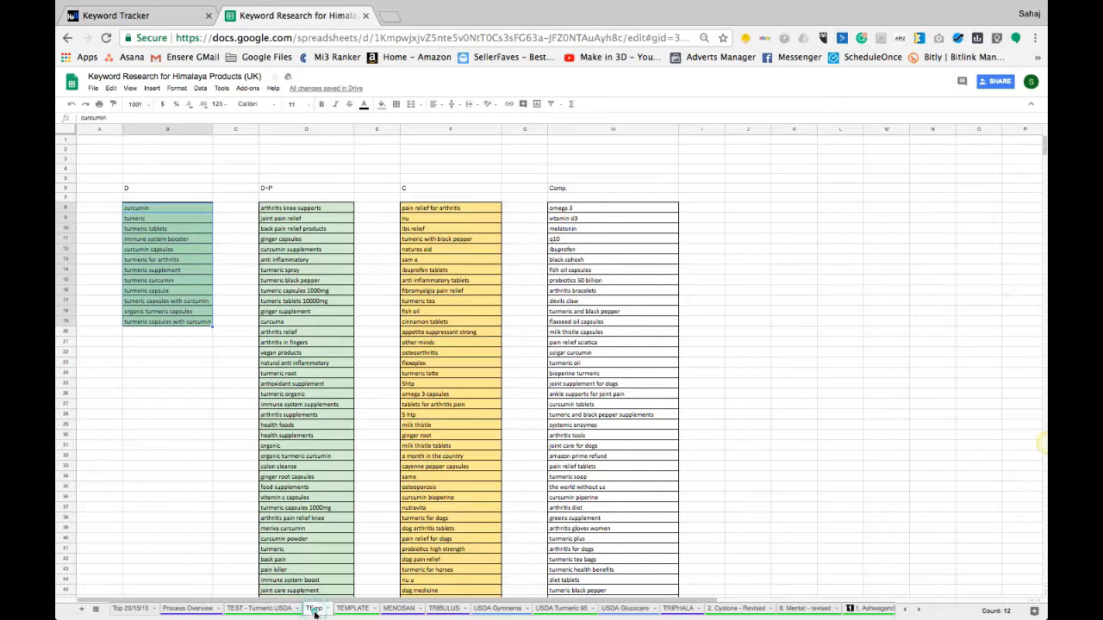
pyautogui.click(327, 212)
pyautogui.scroll(-5, 328, 211)
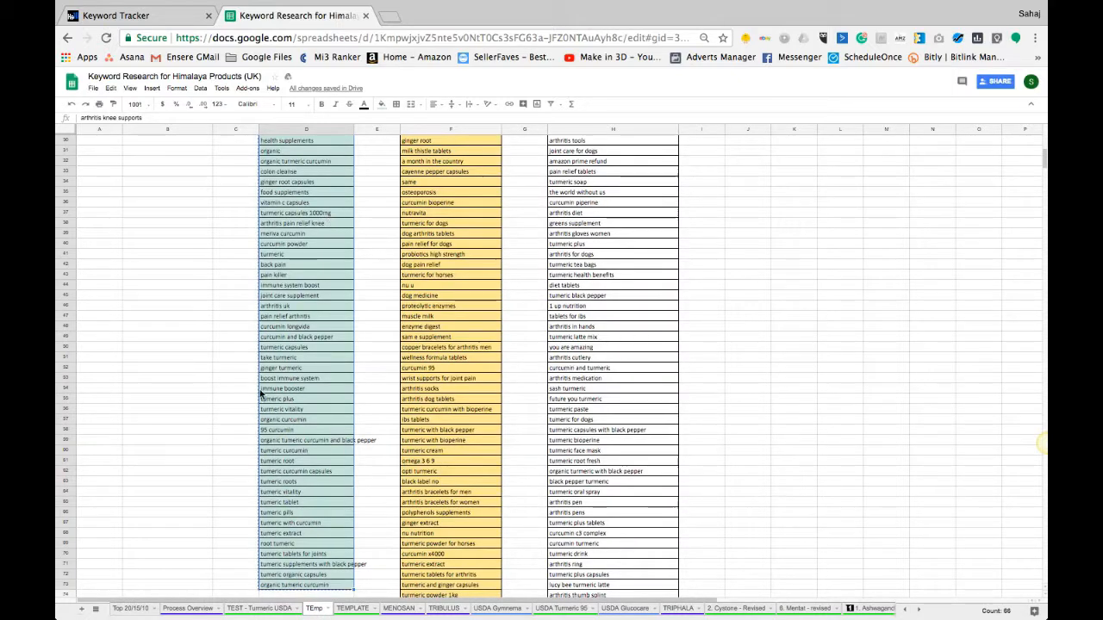
pyautogui.click(187, 608)
# Paste the D+P keywords under BACKEND KEYWORD (D and P) from D23 on the TEST - Turmeric USDA sheet and check the filled rows.
pyautogui.click(267, 609)
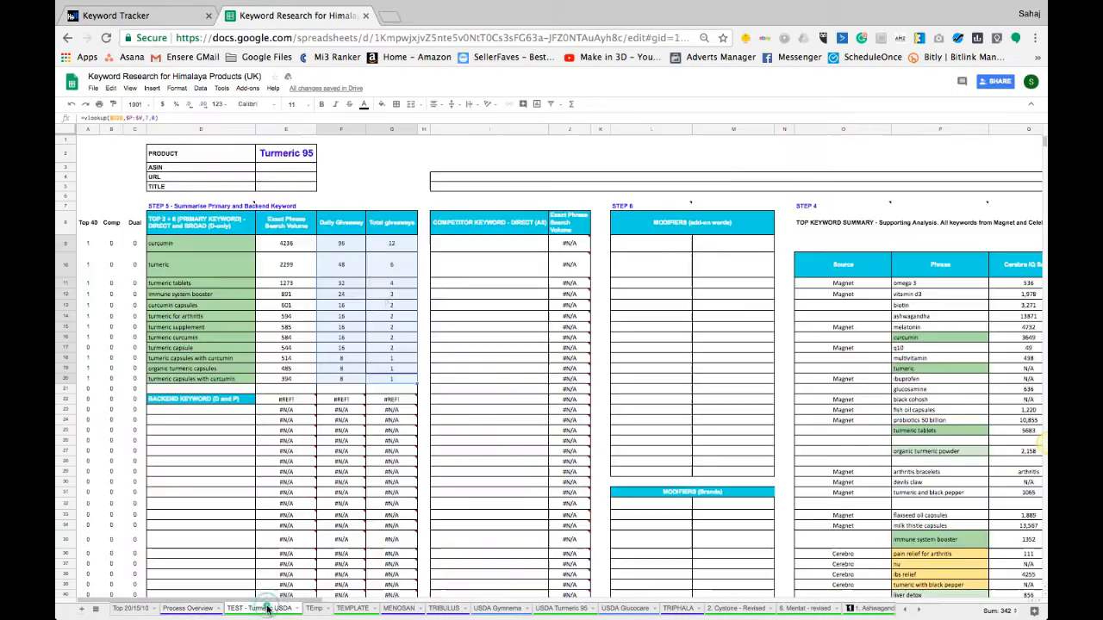
pyautogui.click(207, 410)
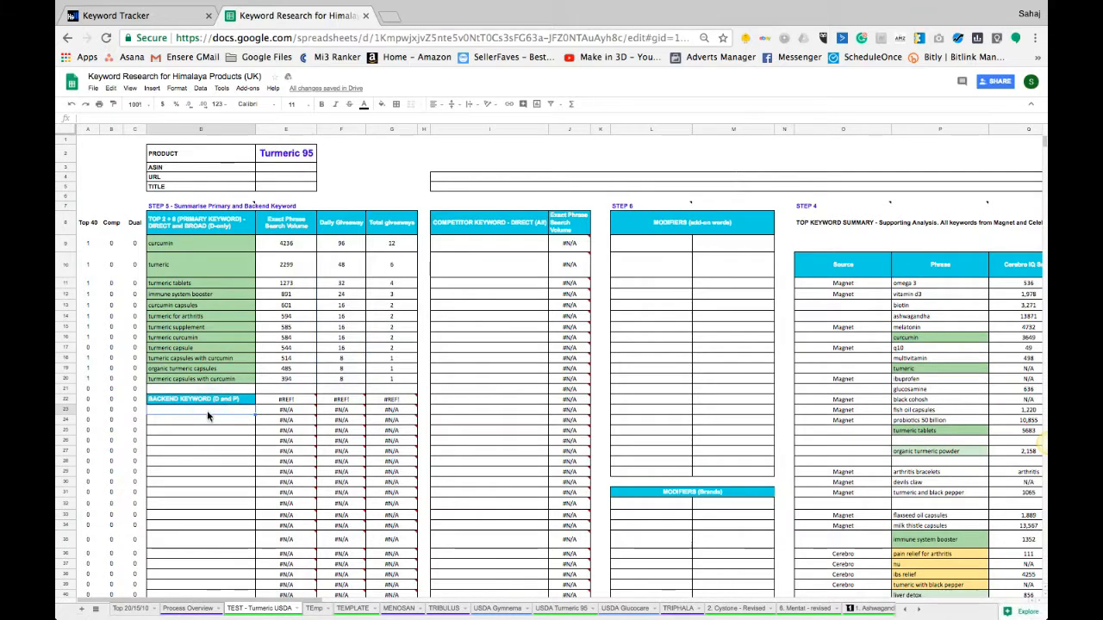
pyautogui.hotkey('ctrl', 'v')
pyautogui.scroll(-12, 207, 410)
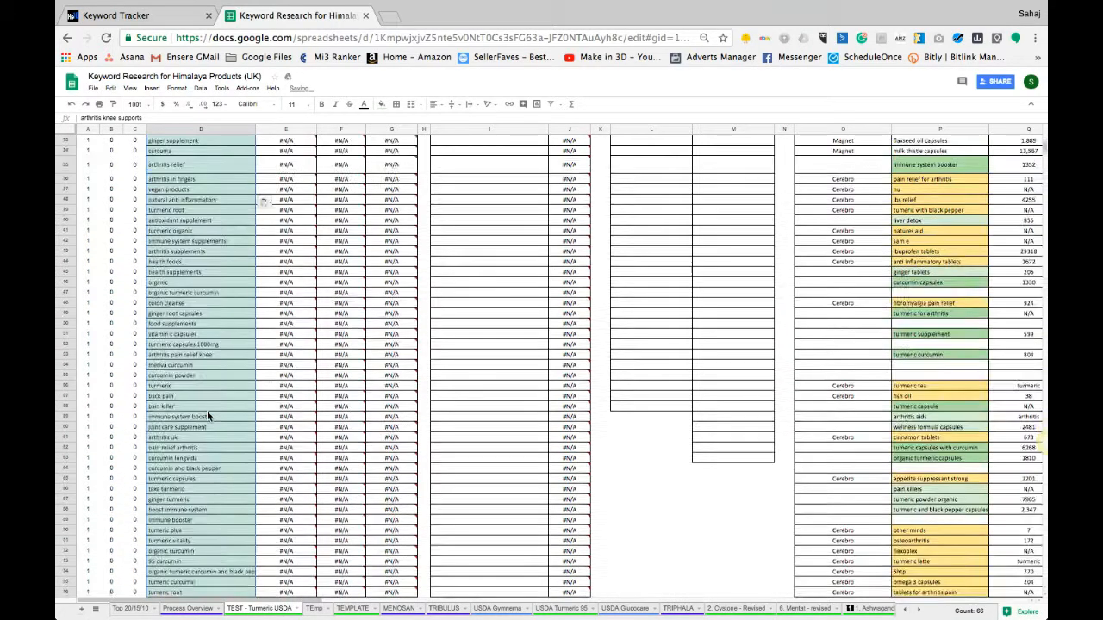
pyautogui.scroll(12, 207, 410)
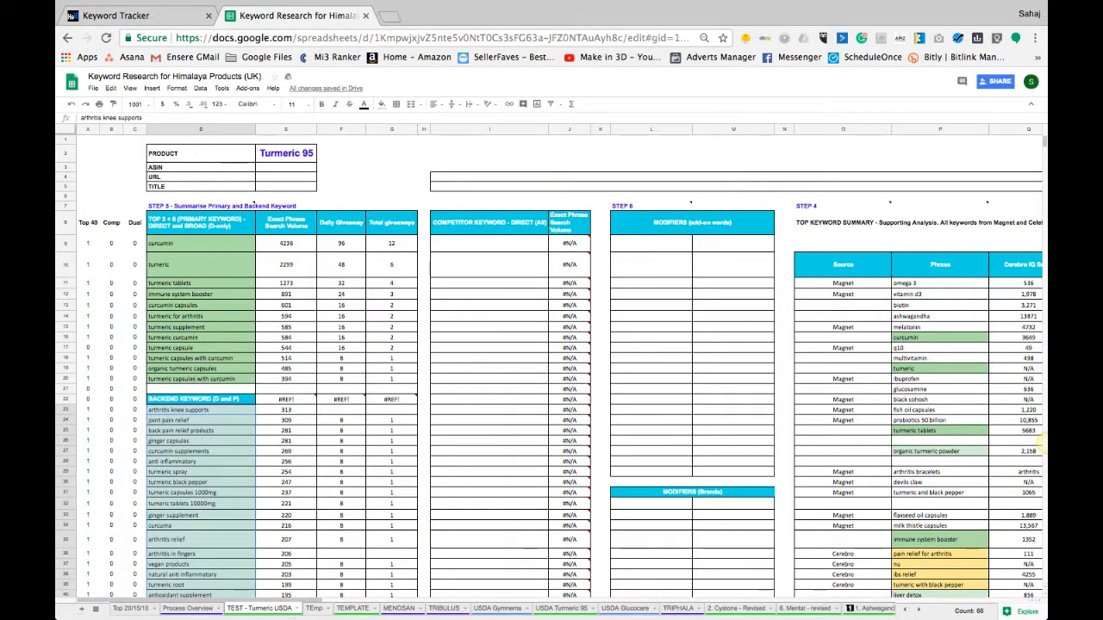
# Change the green fill of the pasted backend keywords and the primary keywords in D9:D20 to white.
pyautogui.click(380, 103)
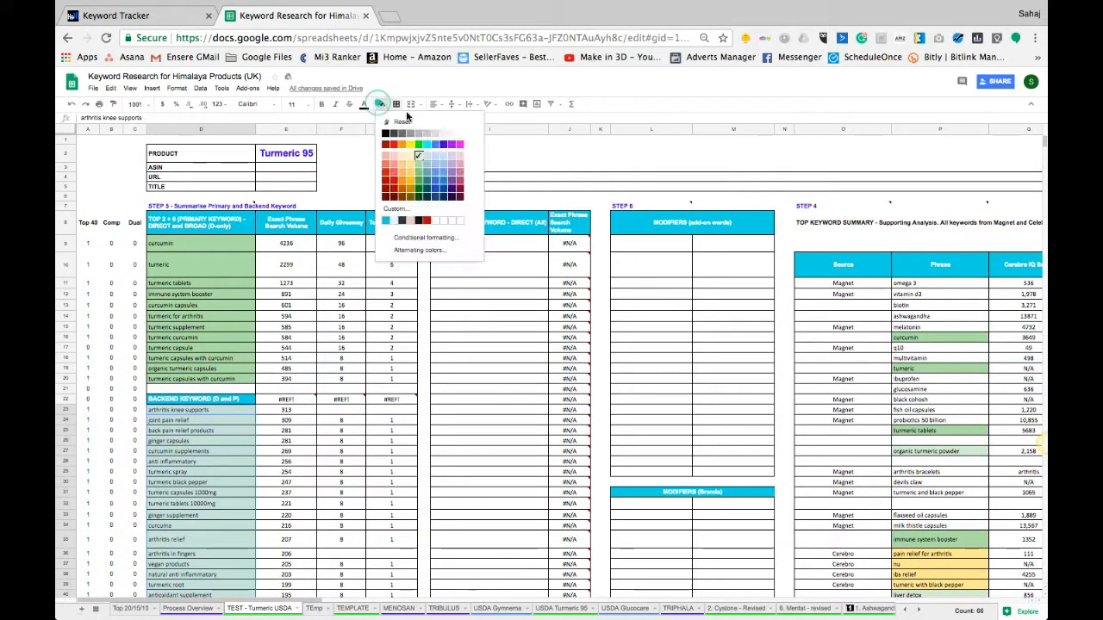
pyautogui.click(464, 136)
pyautogui.moveTo(164, 244); pyautogui.dragTo(198, 379)
pyautogui.click(383, 104)
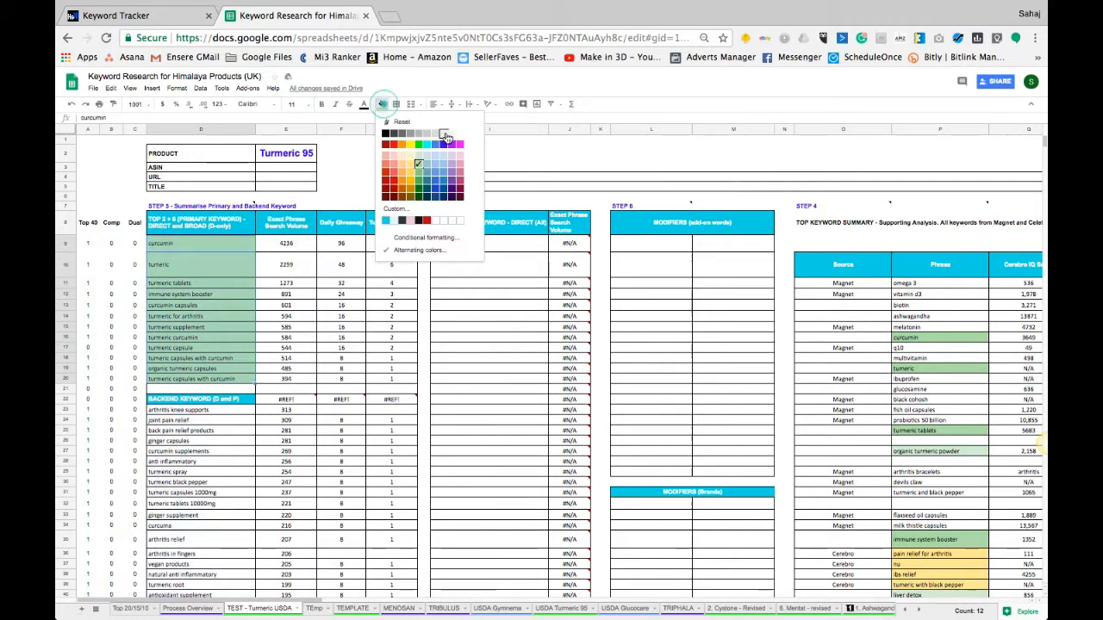
pyautogui.click(463, 135)
pyautogui.click(346, 515)
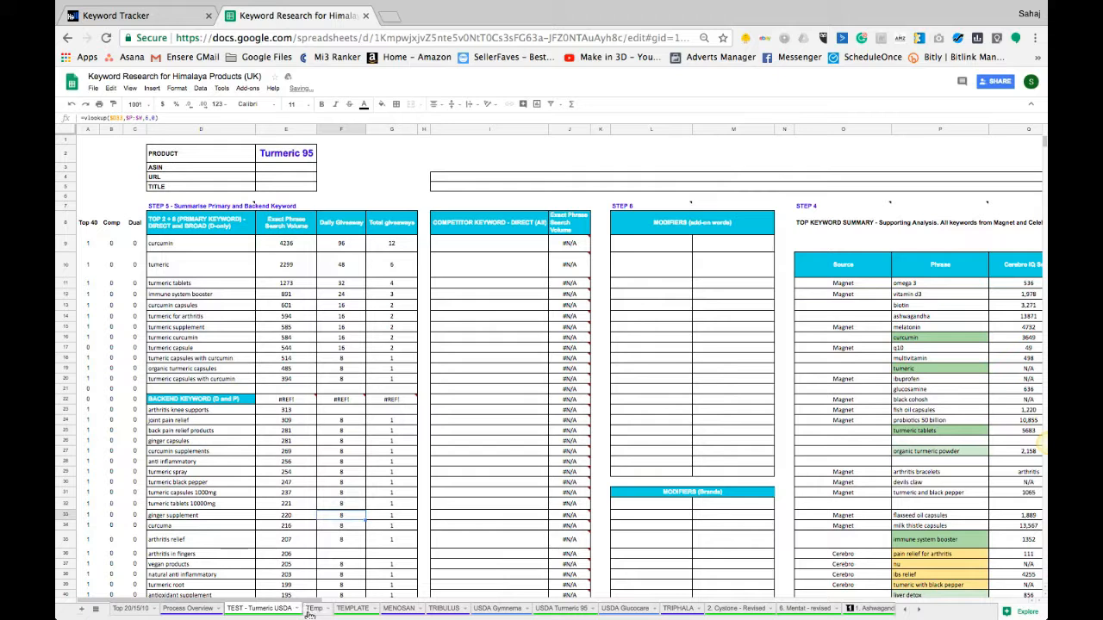
# Copy the whole C keyword list from column F of the TEmp sheet, from pain relief for arthritis to arthritis in big toe.
pyautogui.moveTo(951, 294); pyautogui.dragTo(946, 468)
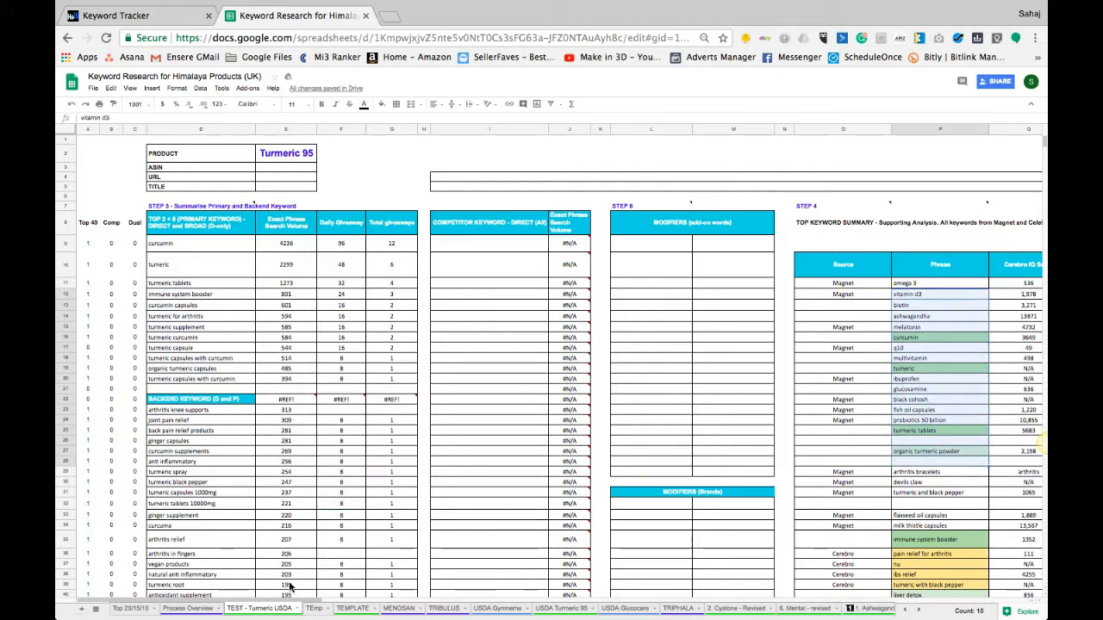
pyautogui.click(348, 609)
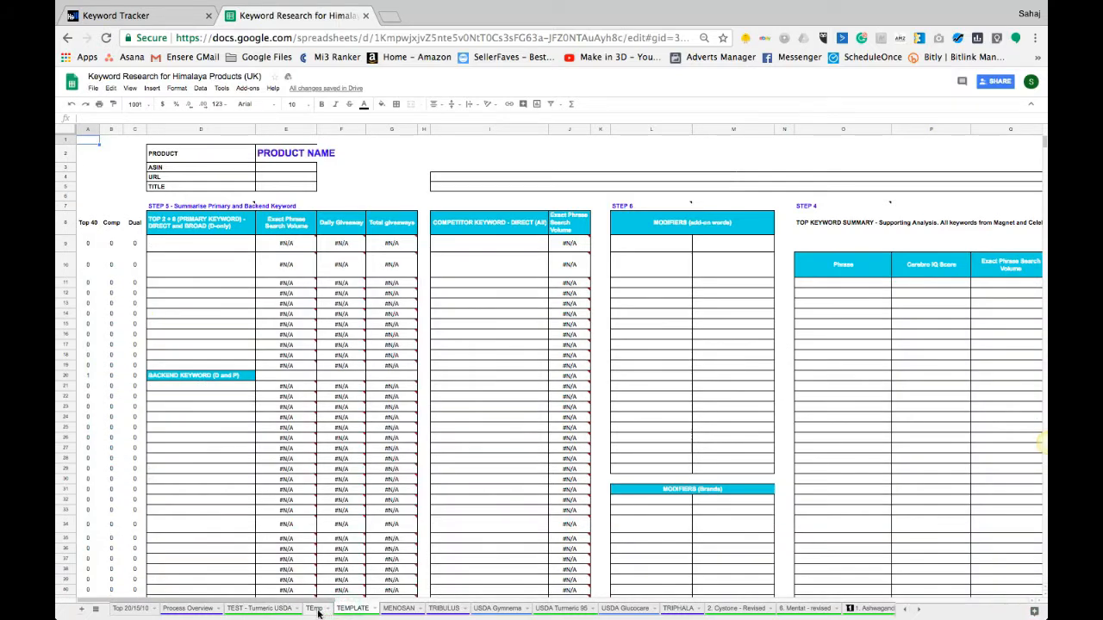
pyautogui.click(319, 610)
pyautogui.click(452, 182)
pyautogui.press('super+Up')
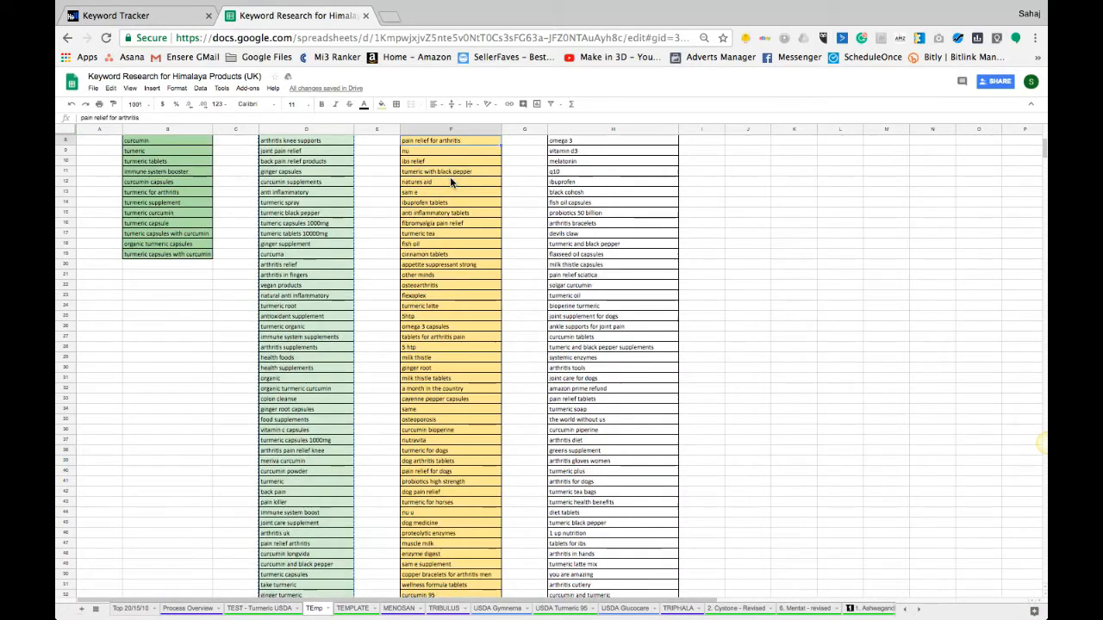
pyautogui.press('super+shift+Down')
pyautogui.press('super+c')
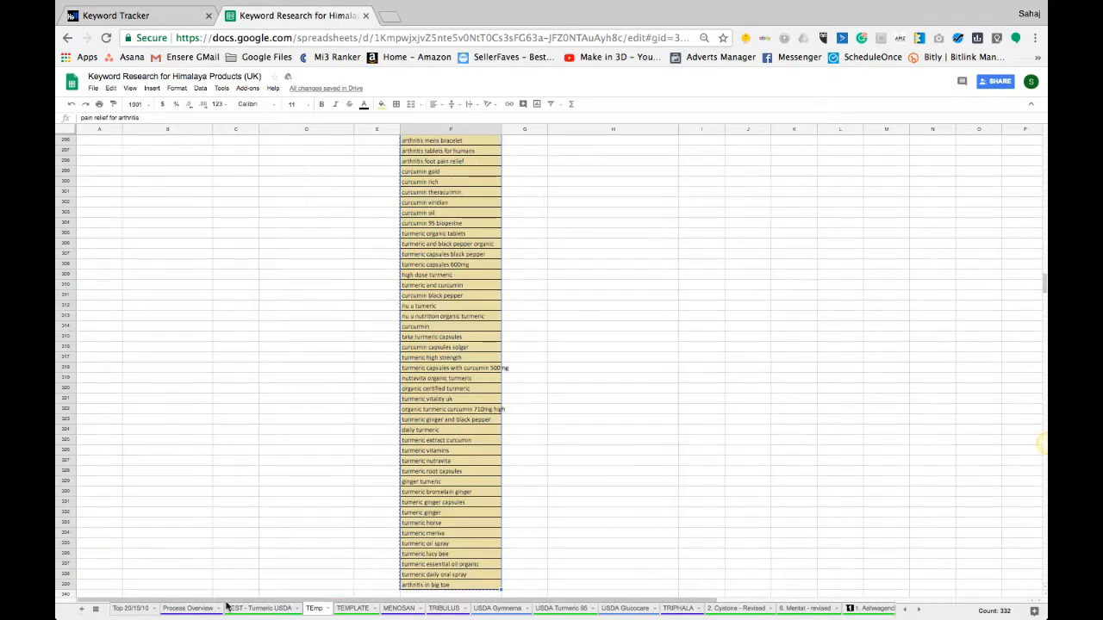
# Paste the copied keywords as values only under COMPETITOR KEYWORD - DIRECT (All) from I9 on the TEST - Turmeric USDA sheet.
pyautogui.click(204, 610)
pyautogui.click(247, 609)
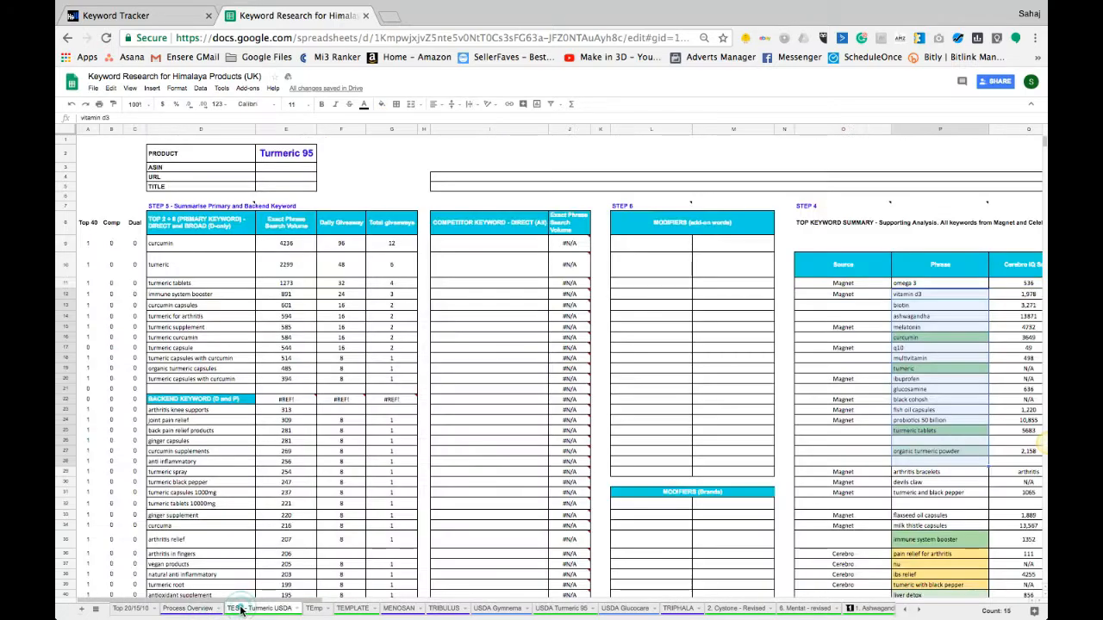
pyautogui.scroll(-8, 257, 457)
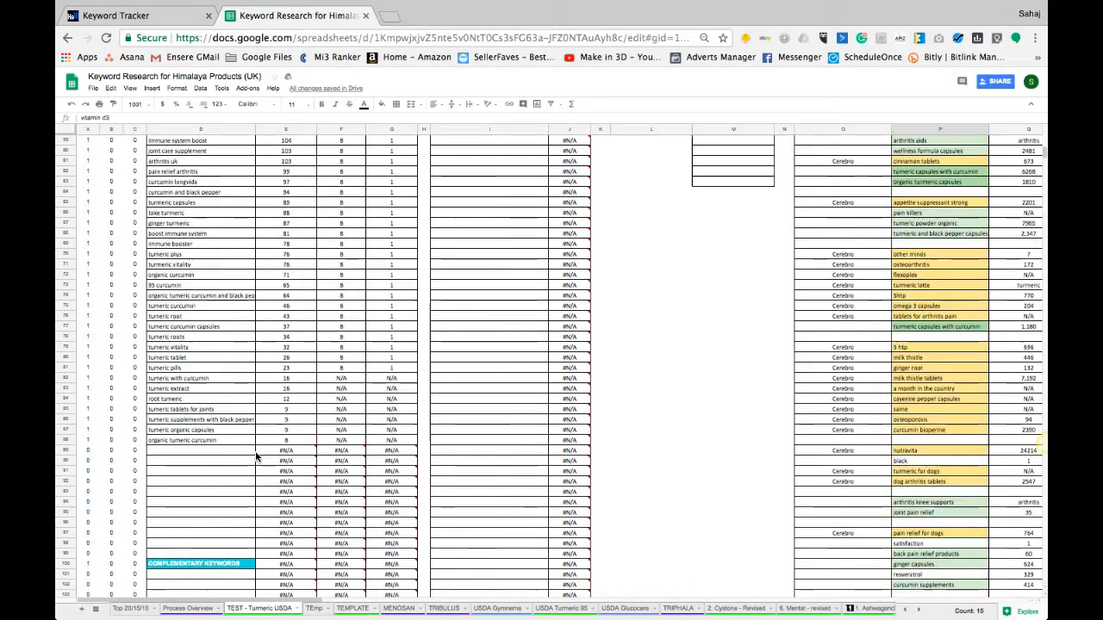
pyautogui.scroll(8, 257, 458)
pyautogui.click(491, 247)
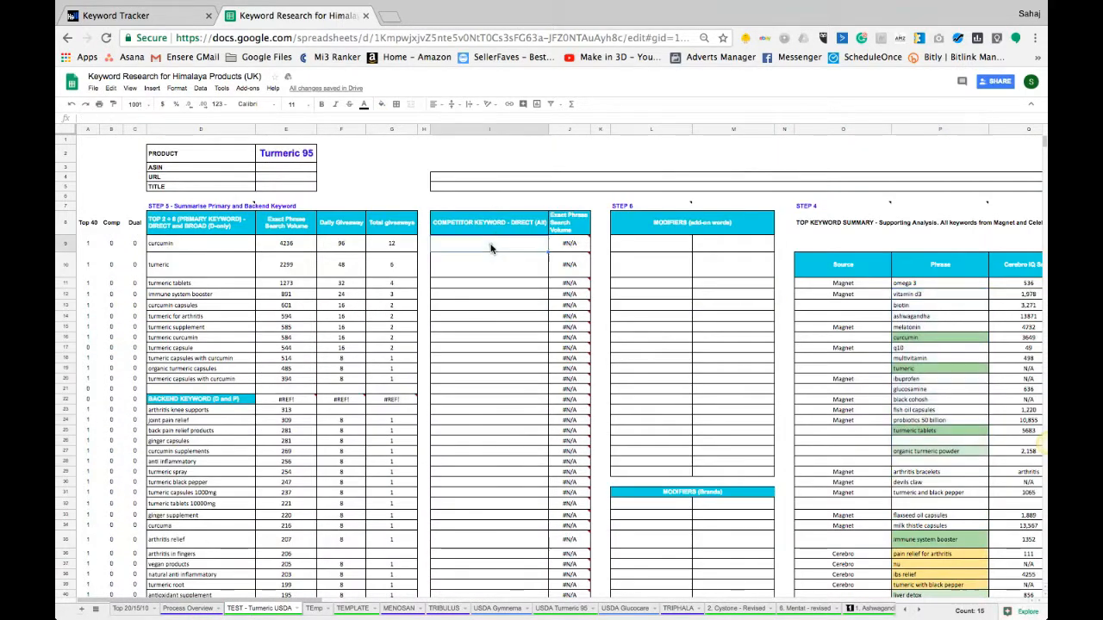
pyautogui.click(111, 88)
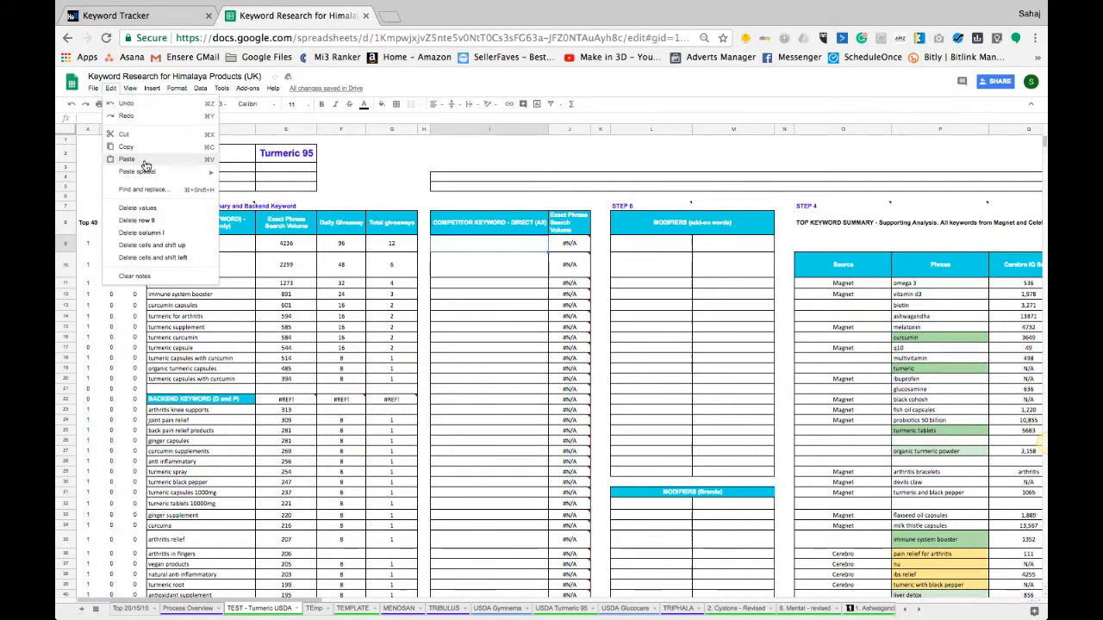
pyautogui.moveTo(148, 172)
pyautogui.click(248, 175)
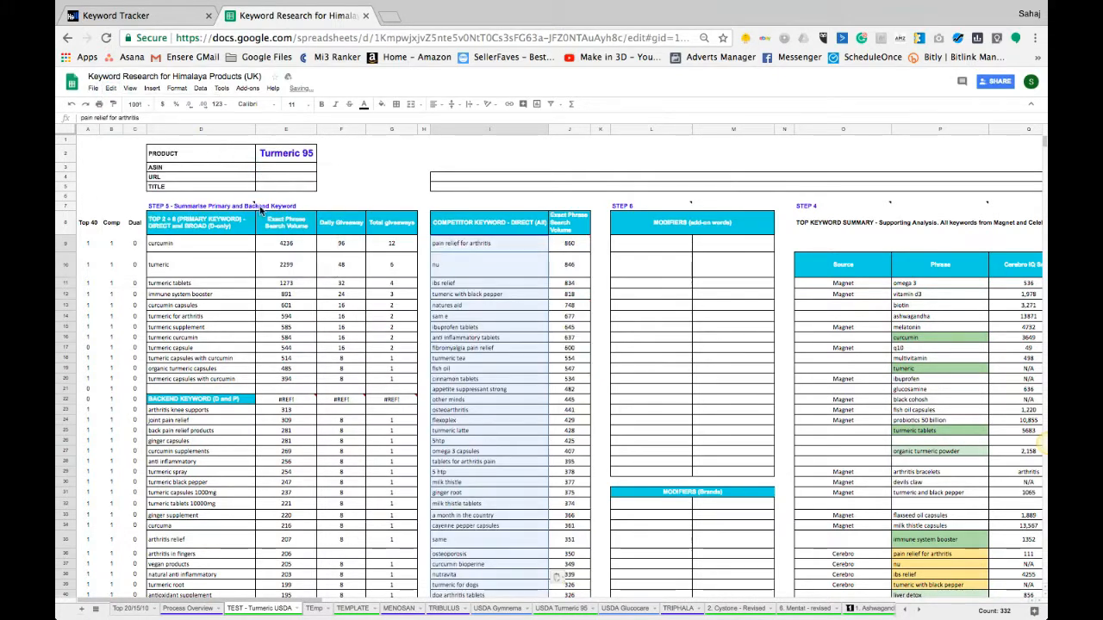
# Review the primary and backend keywords in column D against the pasted competitor keywords in column I.
pyautogui.moveTo(214, 249); pyautogui.dragTo(202, 429)
pyautogui.click(202, 430)
pyautogui.click(194, 524)
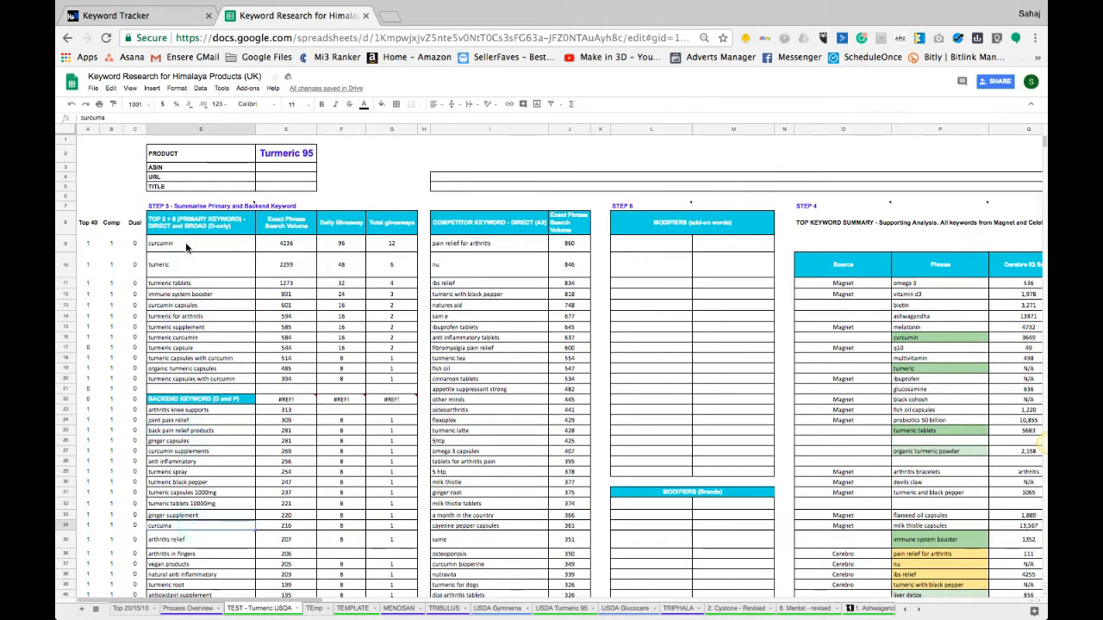
pyautogui.moveTo(186, 246); pyautogui.dragTo(188, 527)
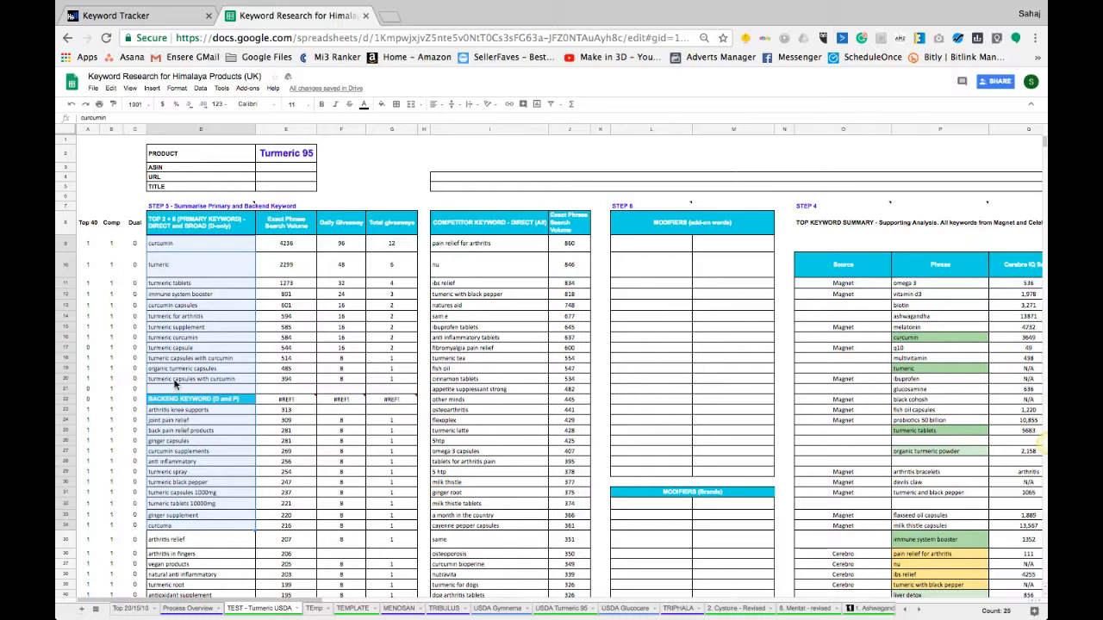
pyautogui.moveTo(504, 245); pyautogui.dragTo(485, 506)
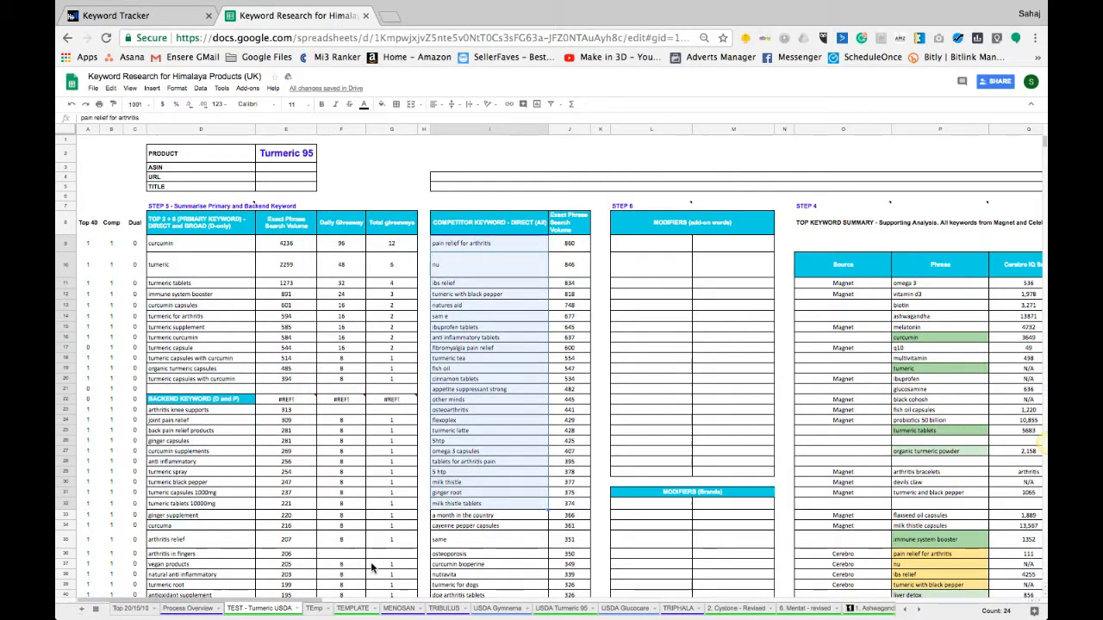
pyautogui.click(485, 506)
pyautogui.click(467, 484)
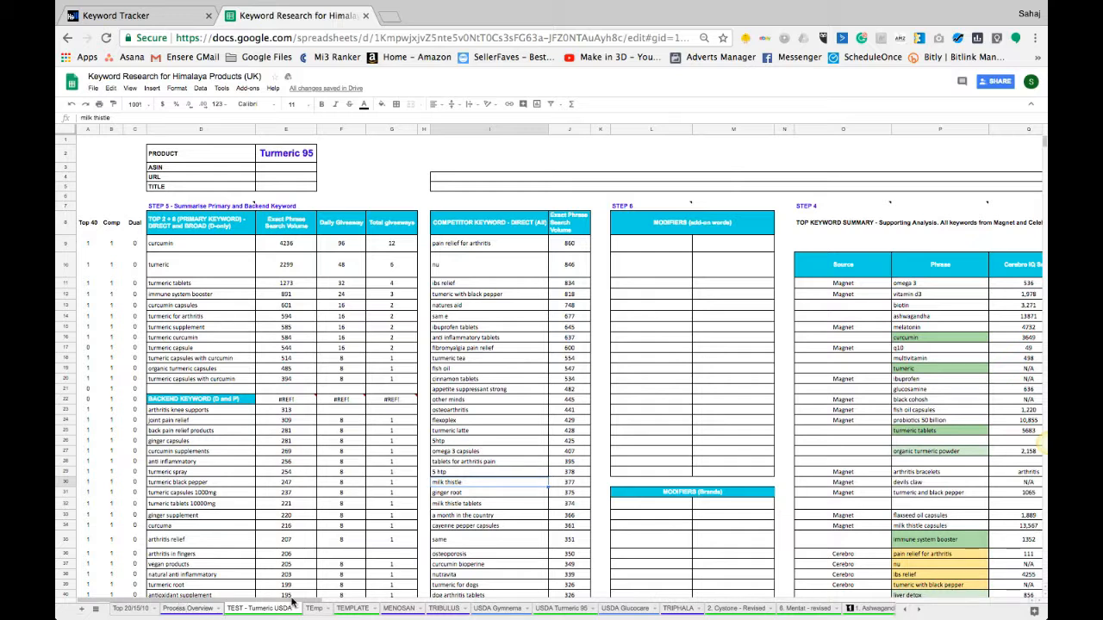
pyautogui.click(501, 359)
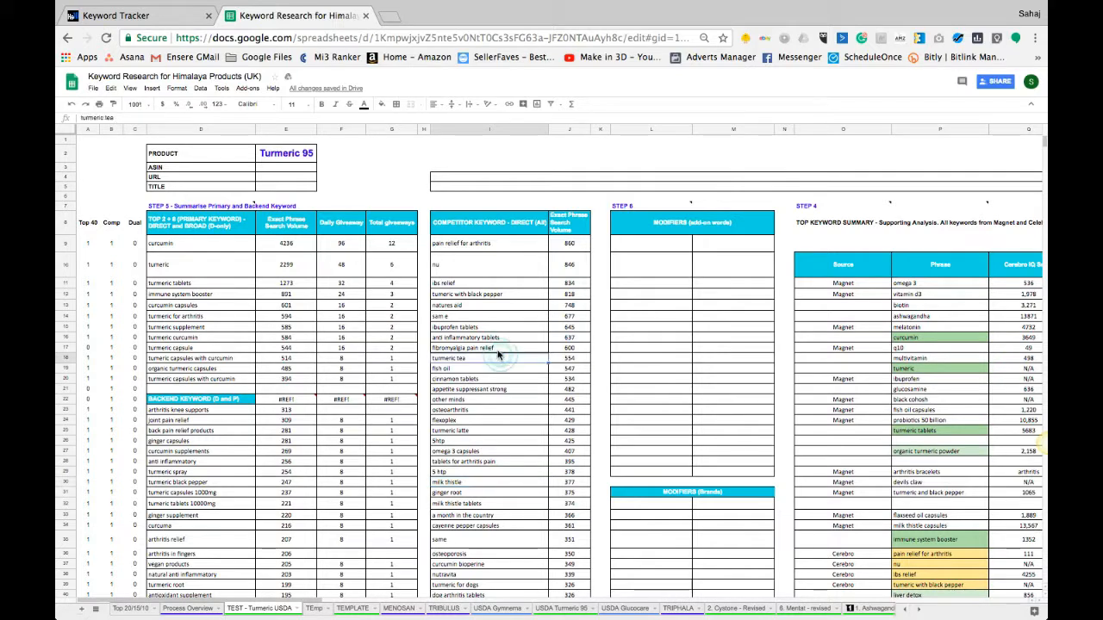
pyautogui.moveTo(500, 318); pyautogui.dragTo(502, 591)
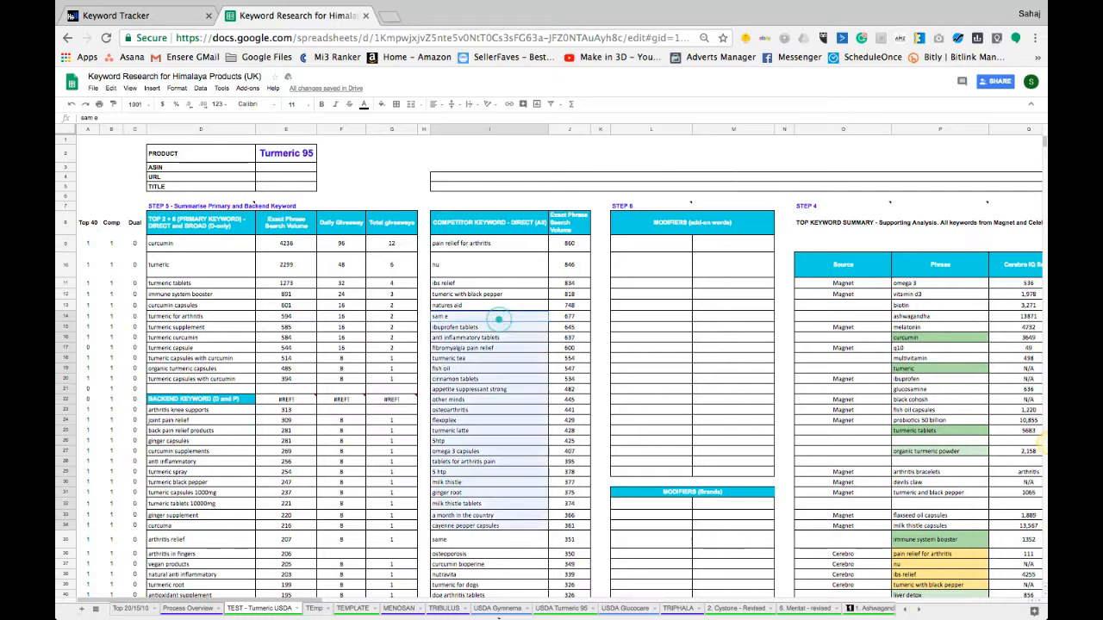
pyautogui.click(458, 503)
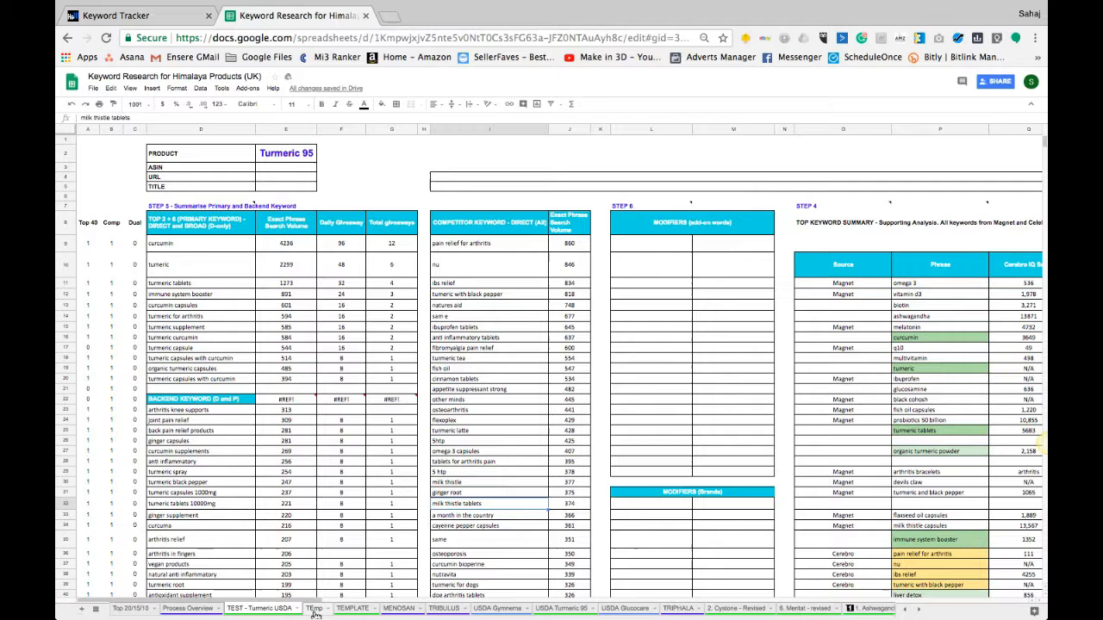
# Copy the whole keyword list from column H of the TEmp sheet, from omega 3 to arthritis thumb splint.
pyautogui.click(314, 609)
pyautogui.click(494, 373)
pyautogui.press('super+Up')
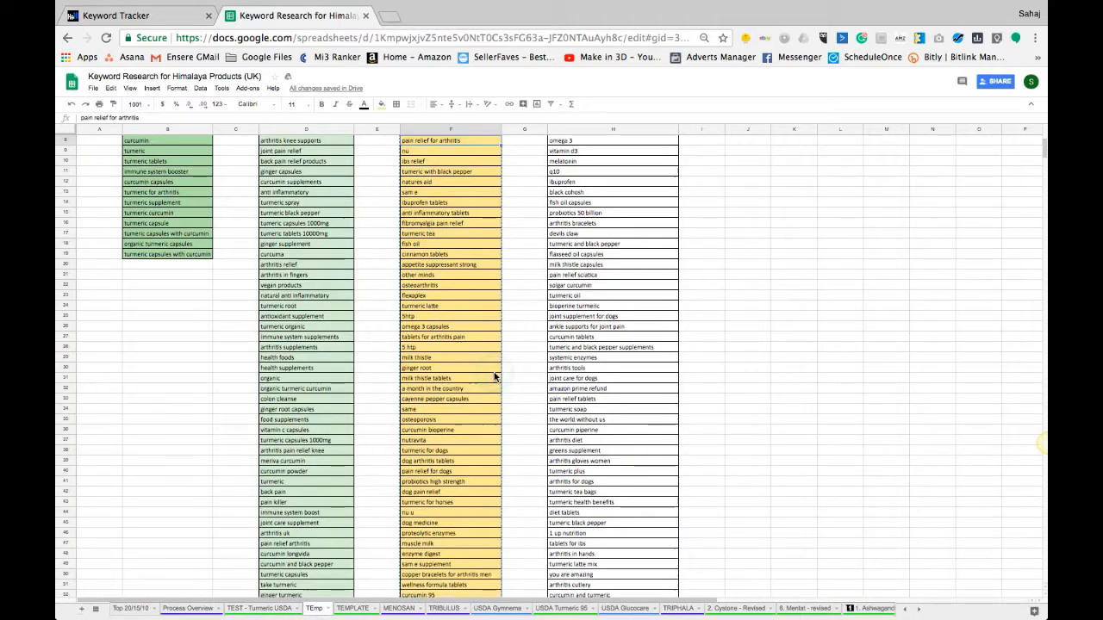
pyautogui.press('Right')
pyautogui.press('Right')
pyautogui.press('Up')
pyautogui.press('Down')
pyautogui.press('super+shift+Down')
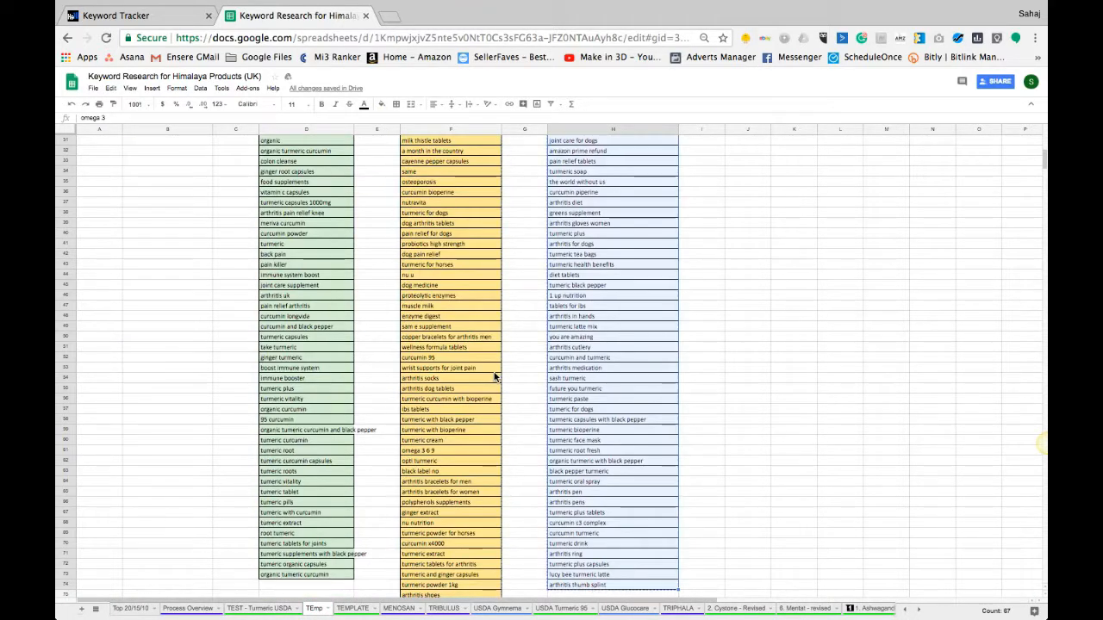
# Paste the copied list as values only under COMPLEMENTARY KEYWORDS from D101 on the TEST - Turmeric USDA sheet and check the filled rows.
pyautogui.click(176, 609)
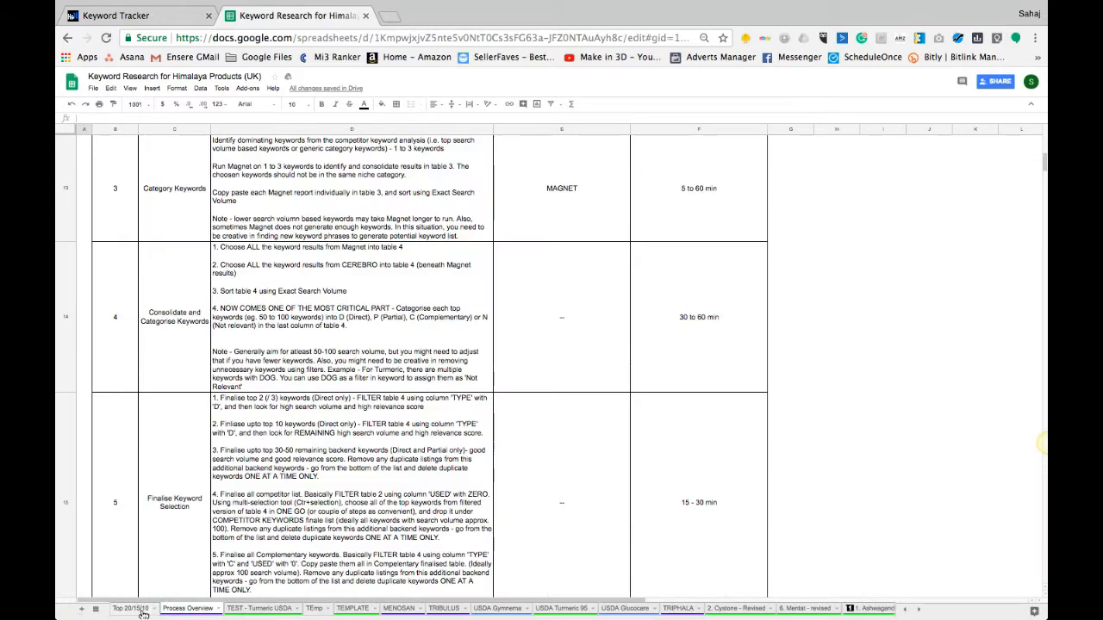
pyautogui.click(134, 610)
pyautogui.click(260, 609)
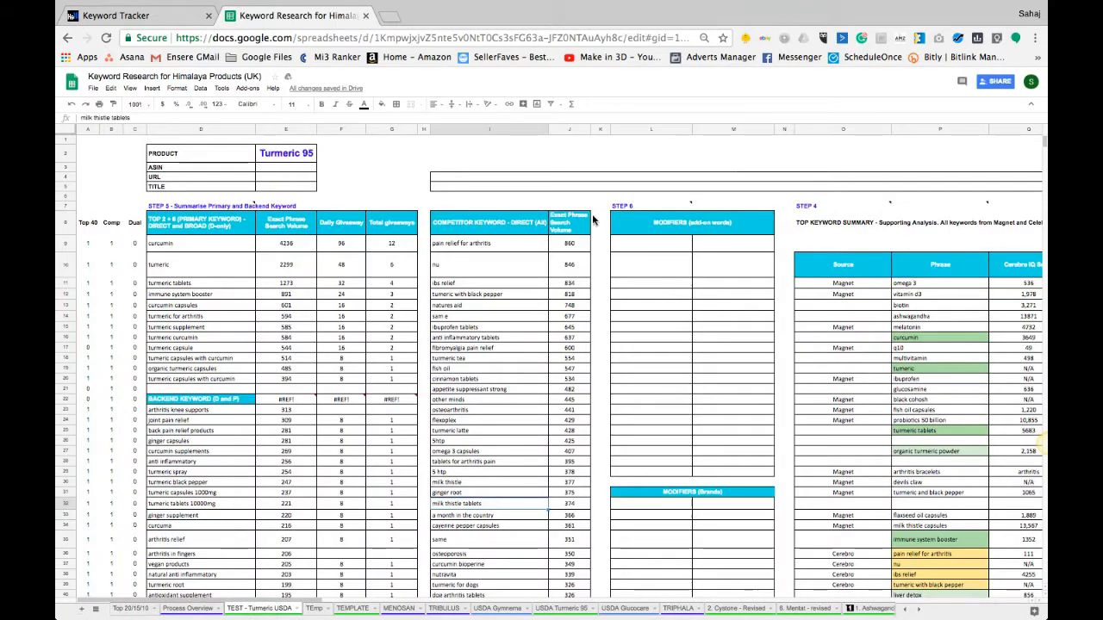
pyautogui.click(191, 434)
pyautogui.press('super+Down')
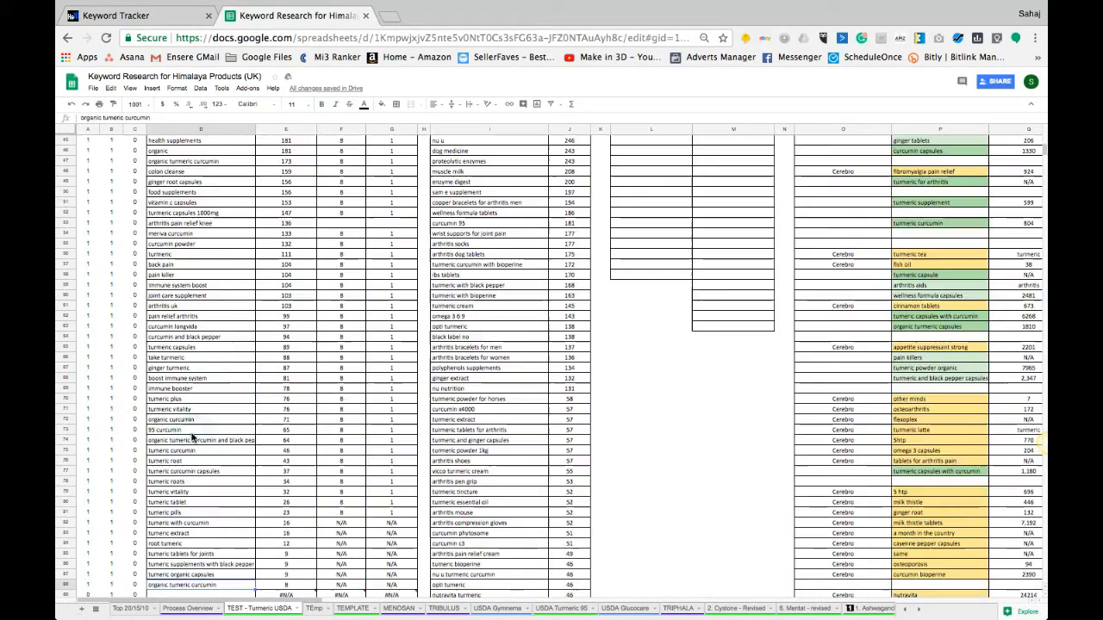
pyautogui.scroll(-3, 191, 433)
pyautogui.scroll(-1, 191, 438)
pyautogui.click(191, 483)
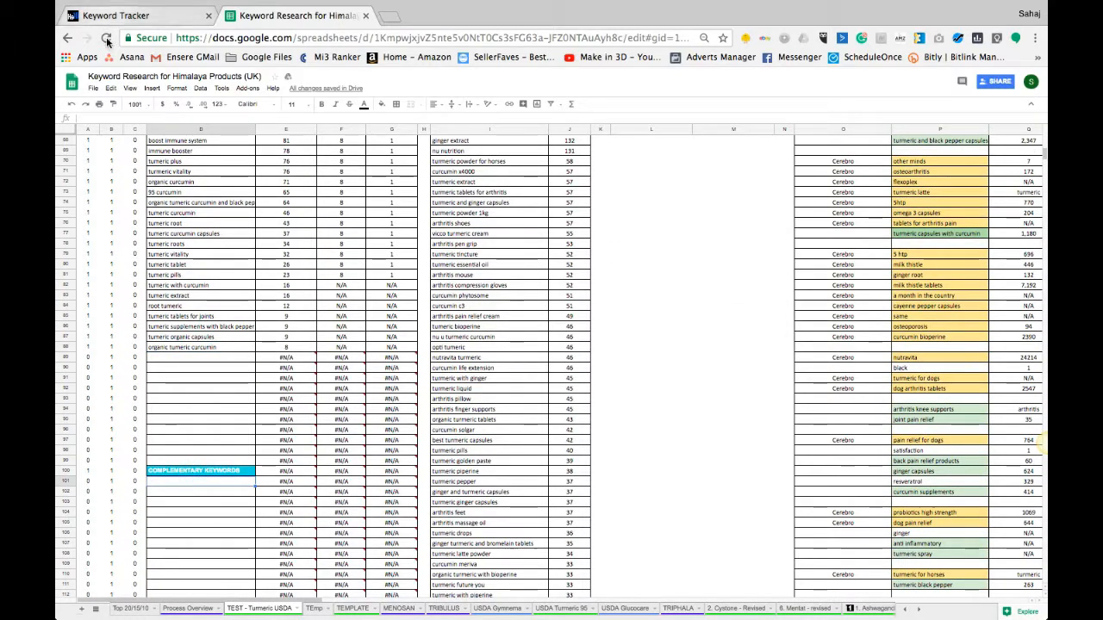
pyautogui.click(110, 88)
pyautogui.moveTo(137, 176)
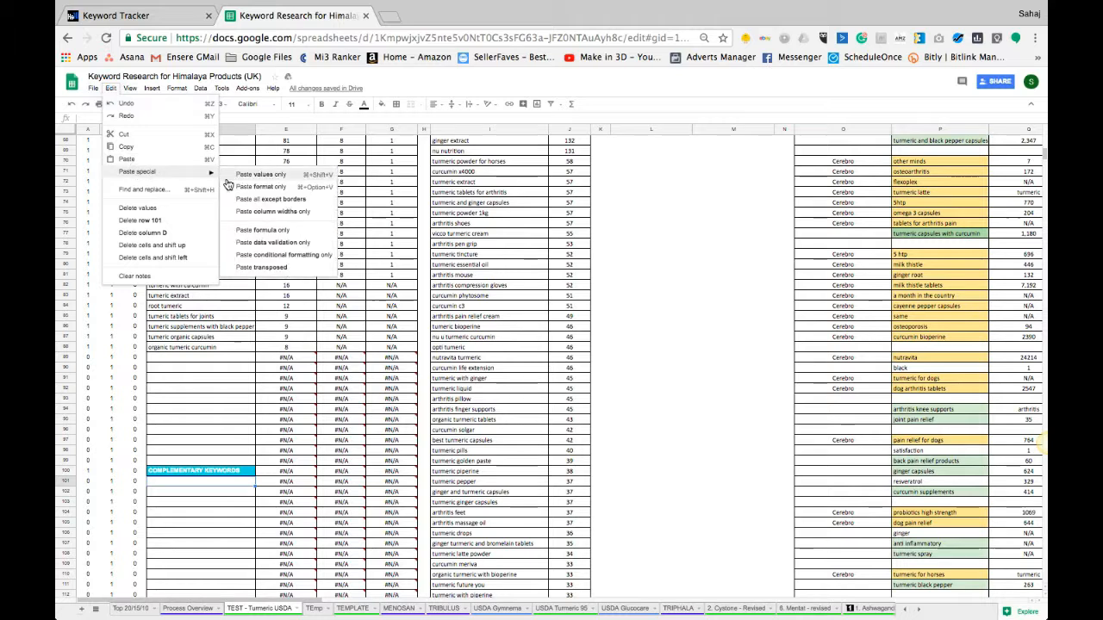
pyautogui.click(242, 173)
pyautogui.click(286, 439)
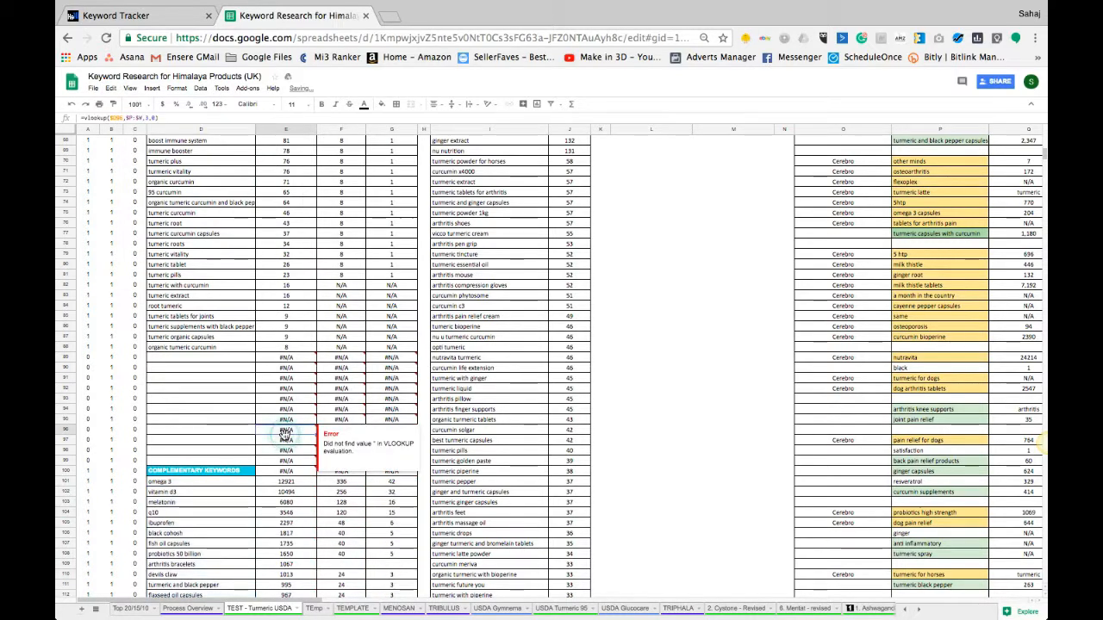
pyautogui.scroll(-5, 286, 439)
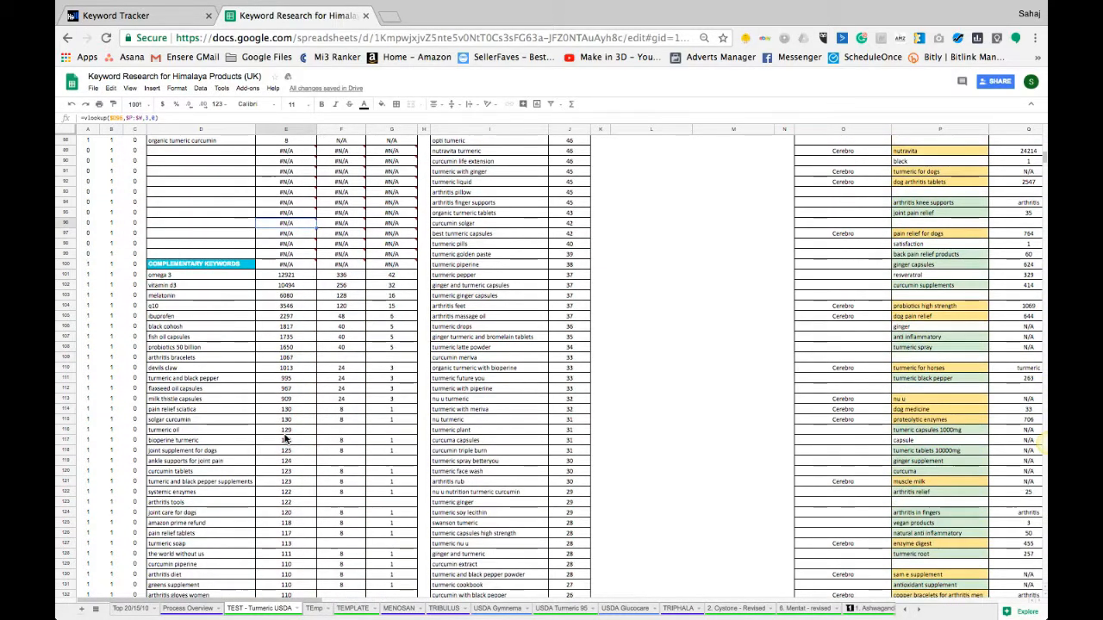
# Examine the Step 4 keyword summary, the Step 1 to 3 source tables and the empty Step 6 modifier tables across the sheet.
pyautogui.scroll(20, 286, 440)
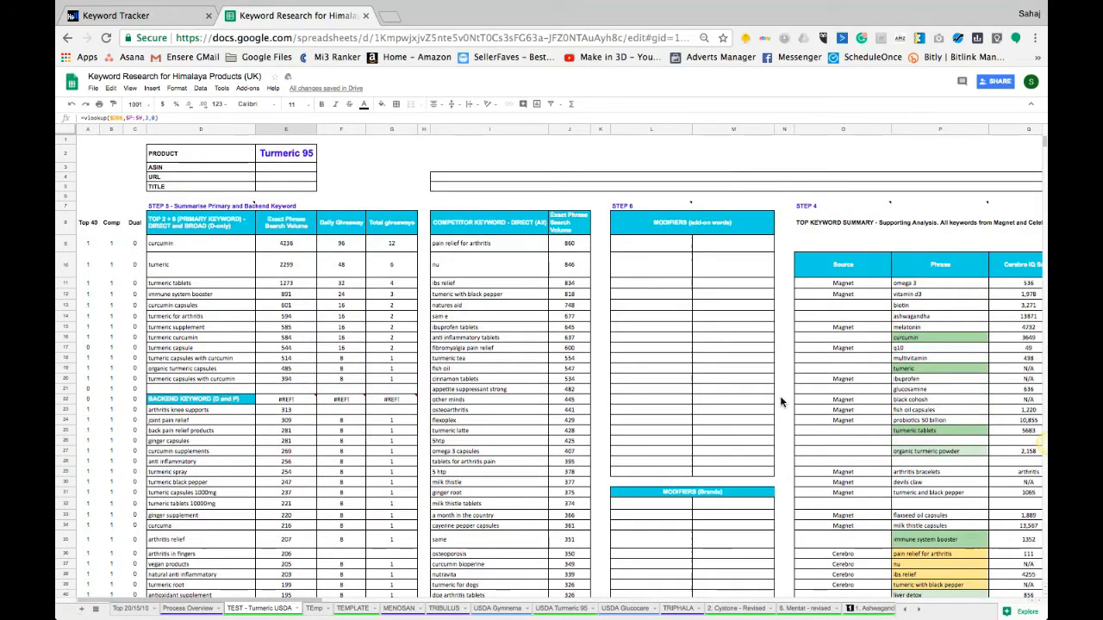
pyautogui.hscroll(5, 781, 401)
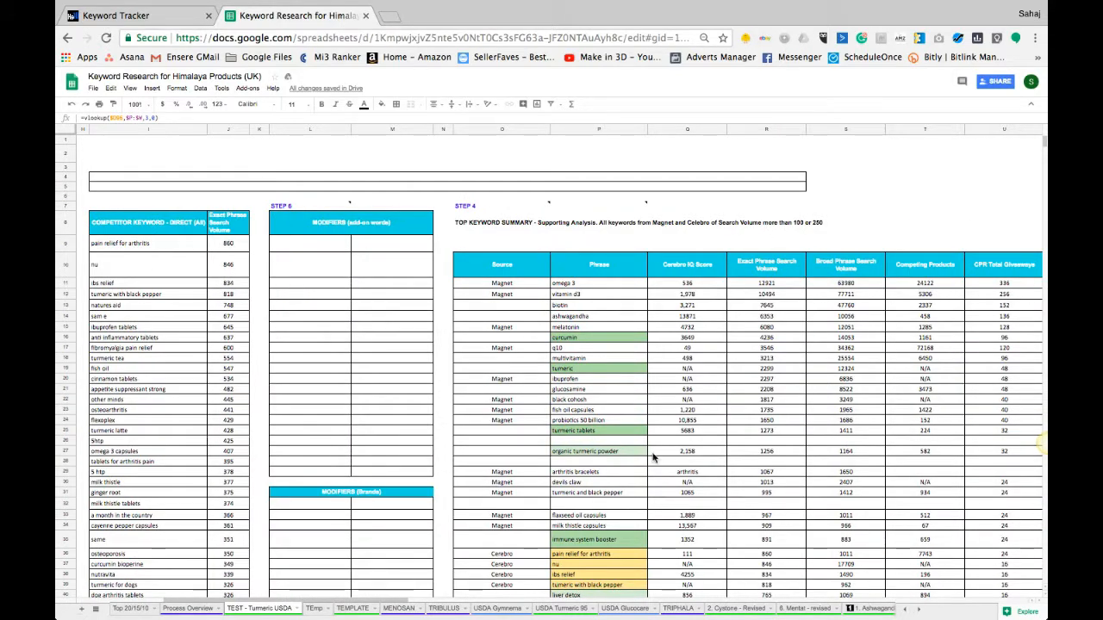
pyautogui.hscroll(-5, 704, 446)
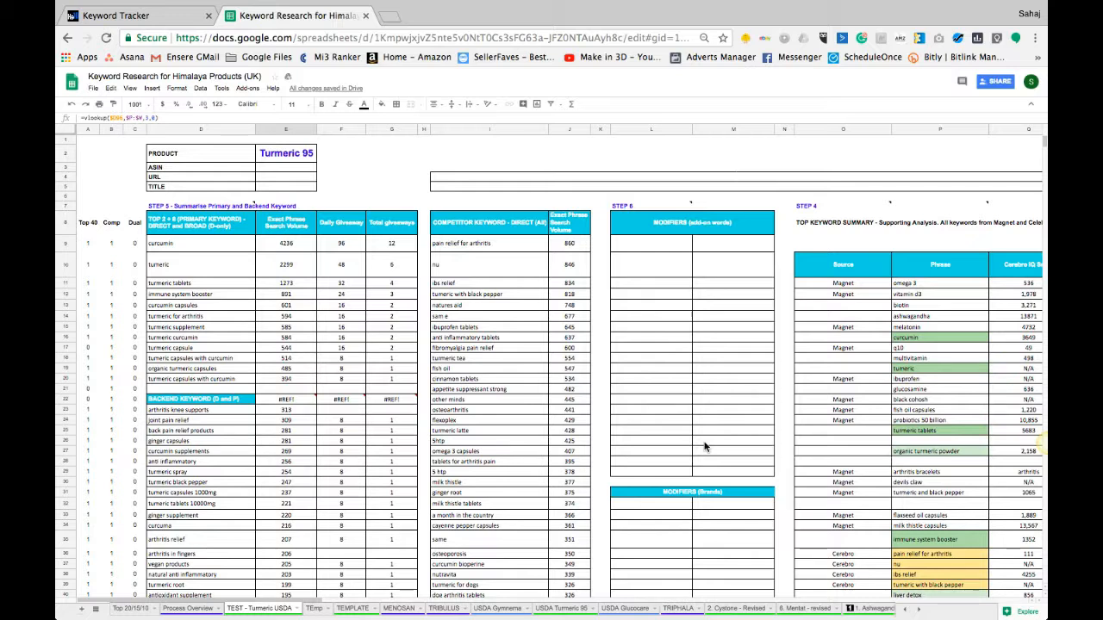
pyautogui.moveTo(933, 298); pyautogui.dragTo(926, 488)
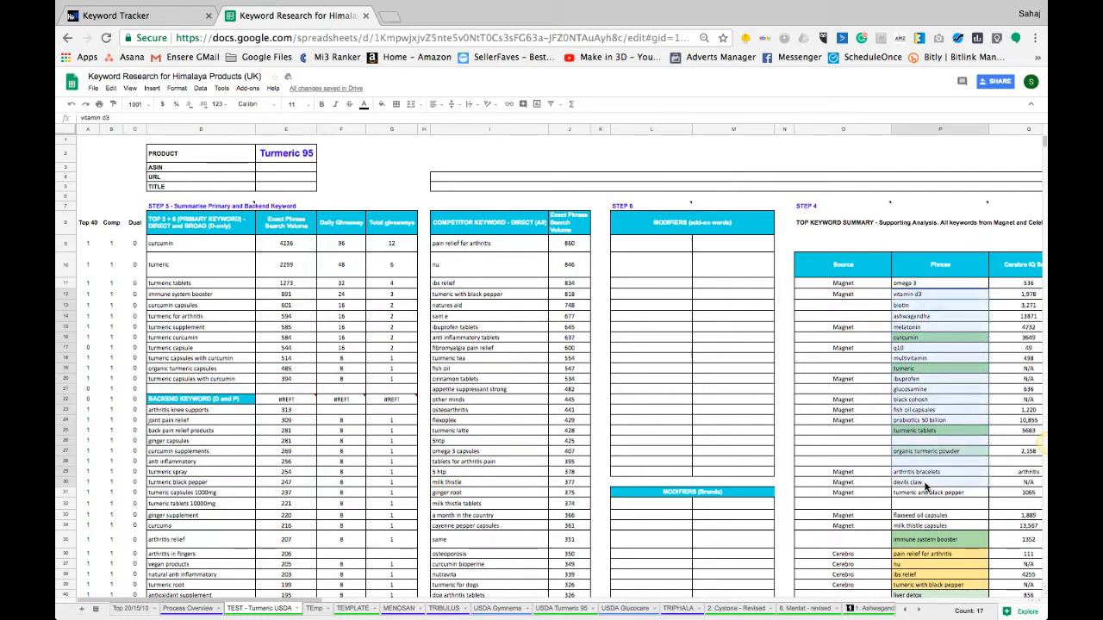
pyautogui.hscroll(5, 926, 488)
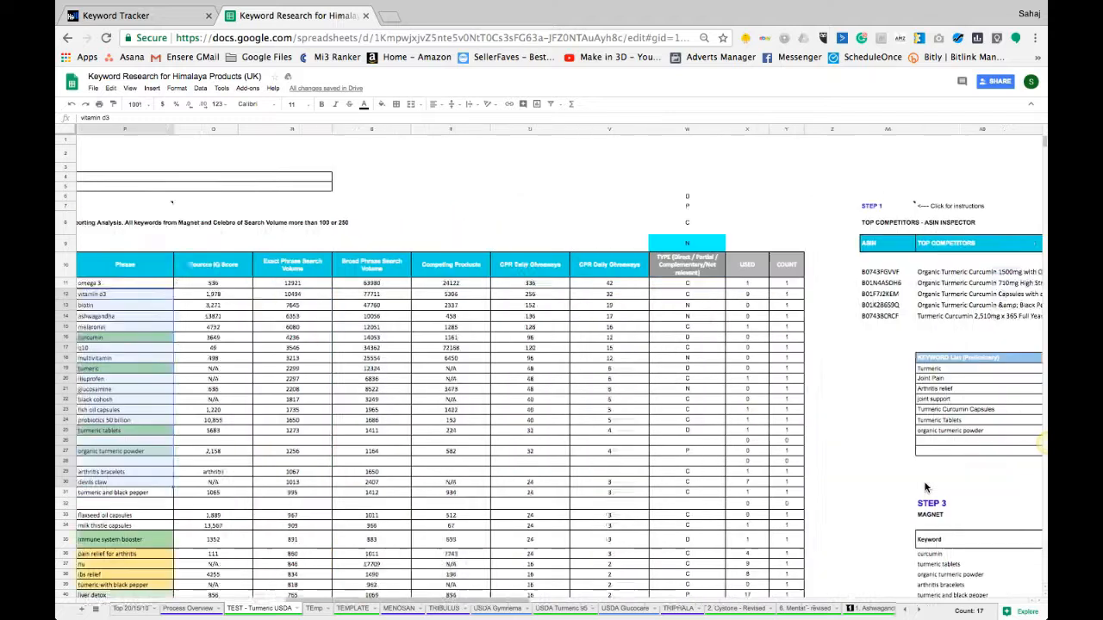
pyautogui.hscroll(5, 926, 488)
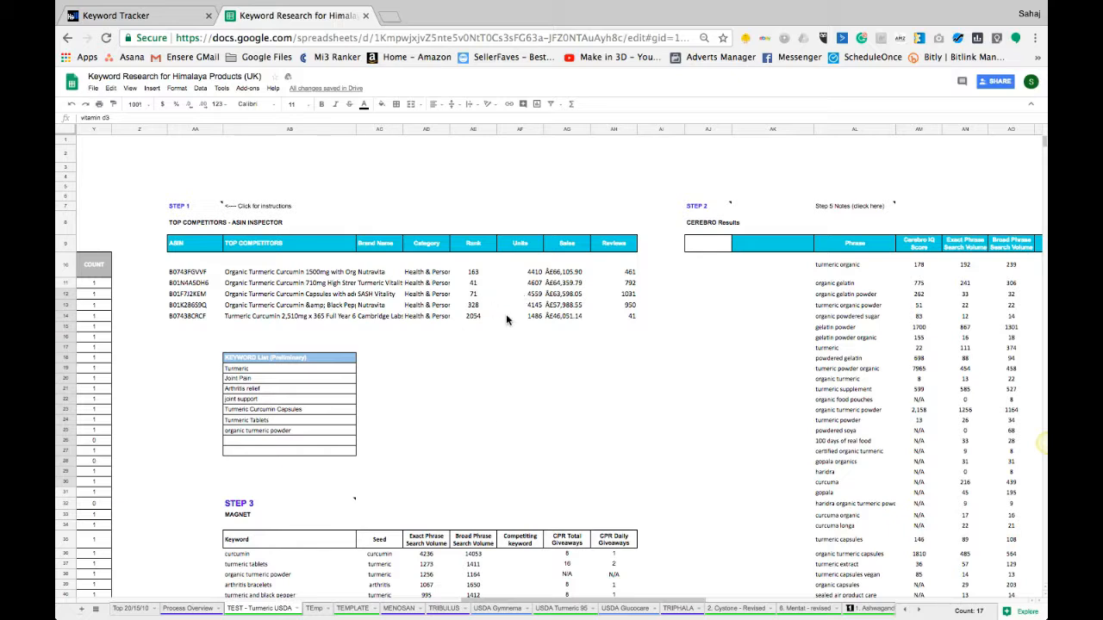
pyautogui.hscroll(-10, 539, 417)
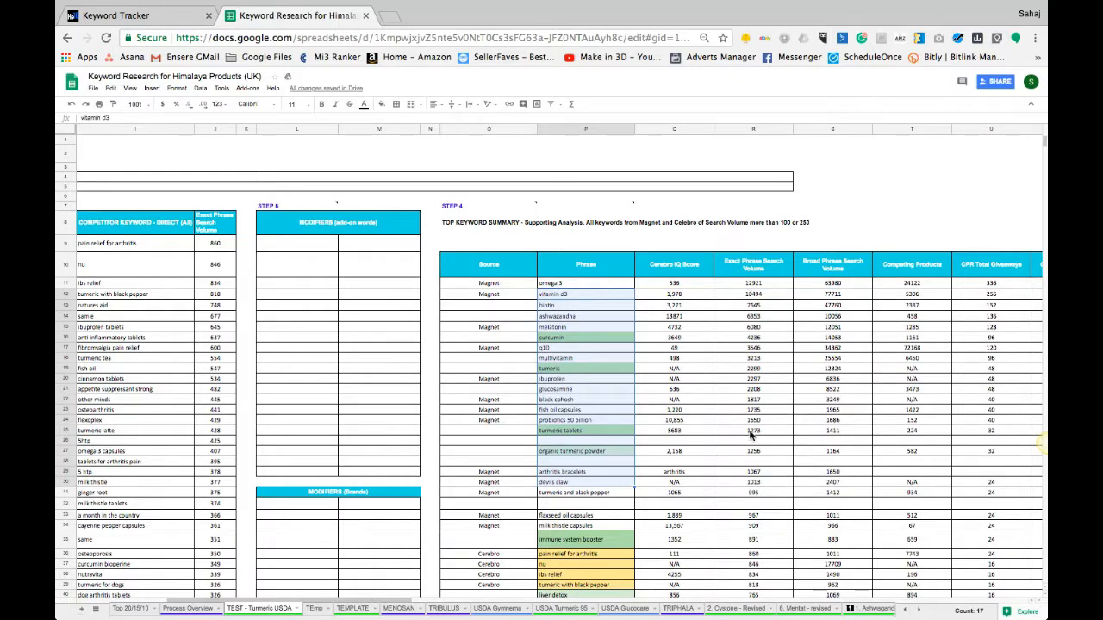
pyautogui.hscroll(4, 753, 437)
pyautogui.hscroll(-4, 722, 377)
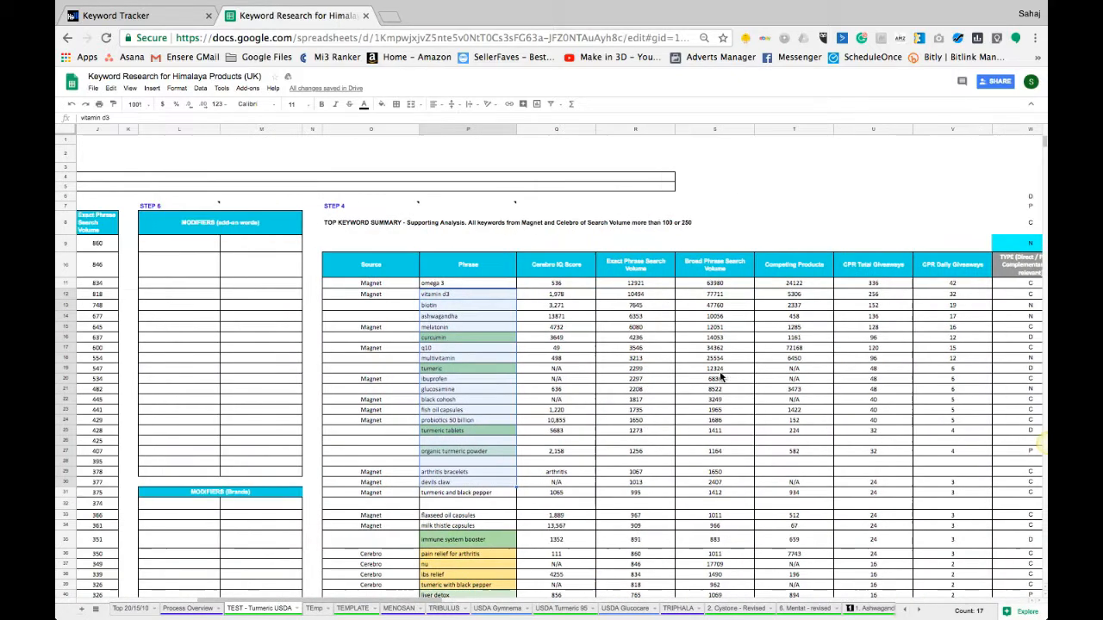
pyautogui.hscroll(-4, 721, 377)
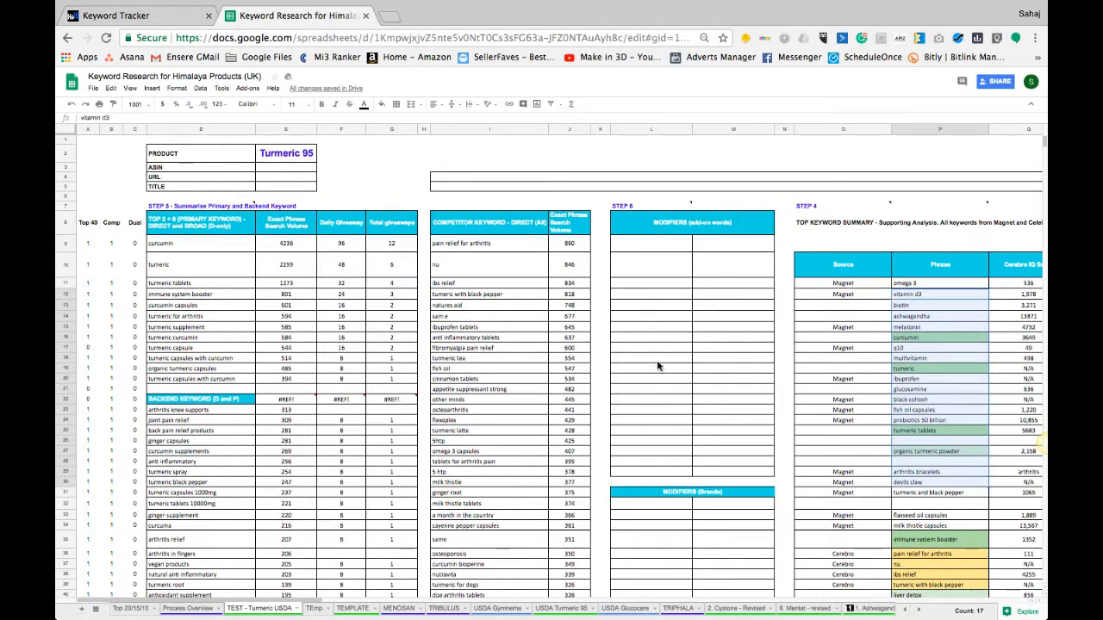
pyautogui.hscroll(4, 988, 302)
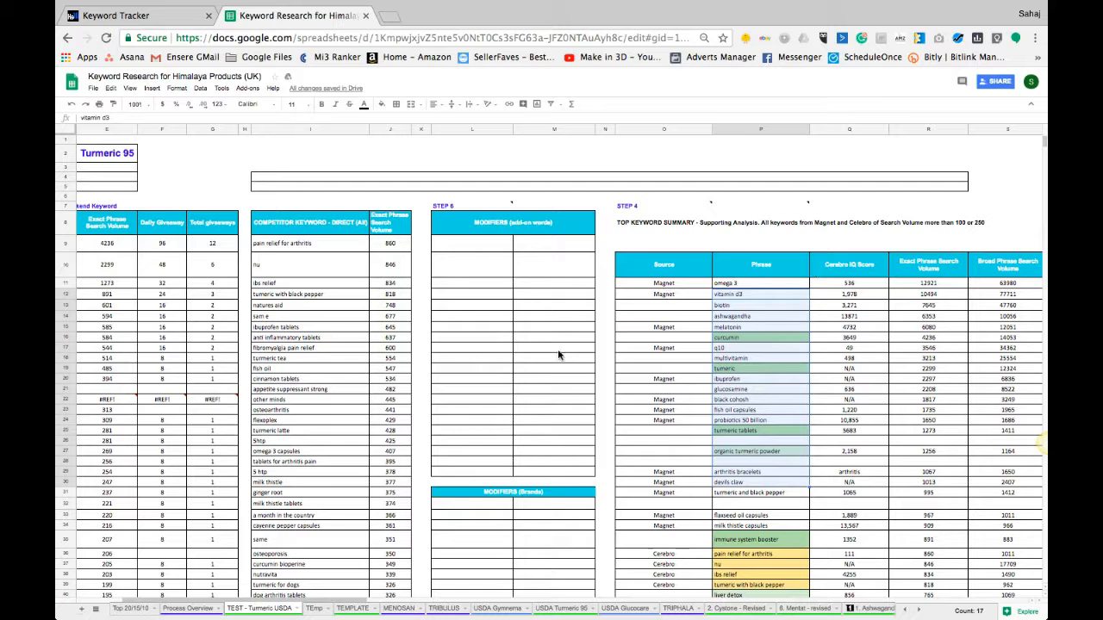
pyautogui.hscroll(-4, 287, 360)
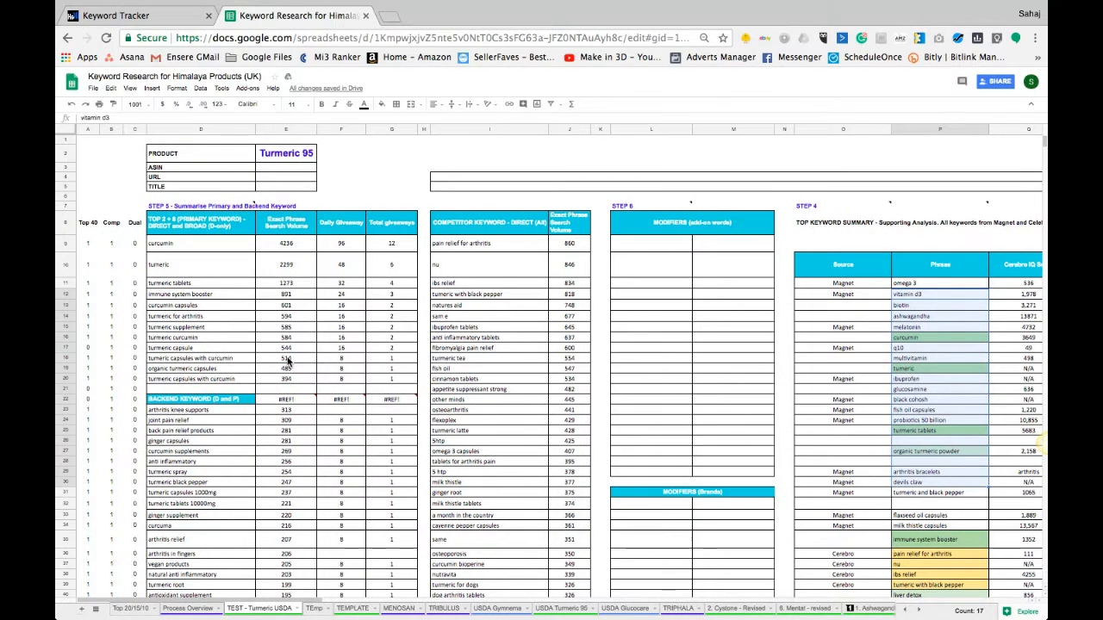
# Review the Step 5 backend keywords and the primary keywords in D9:D20, from curcumin to turmeric capsules with curcumin.
pyautogui.scroll(-1, 287, 360)
pyautogui.scroll(-2, 286, 362)
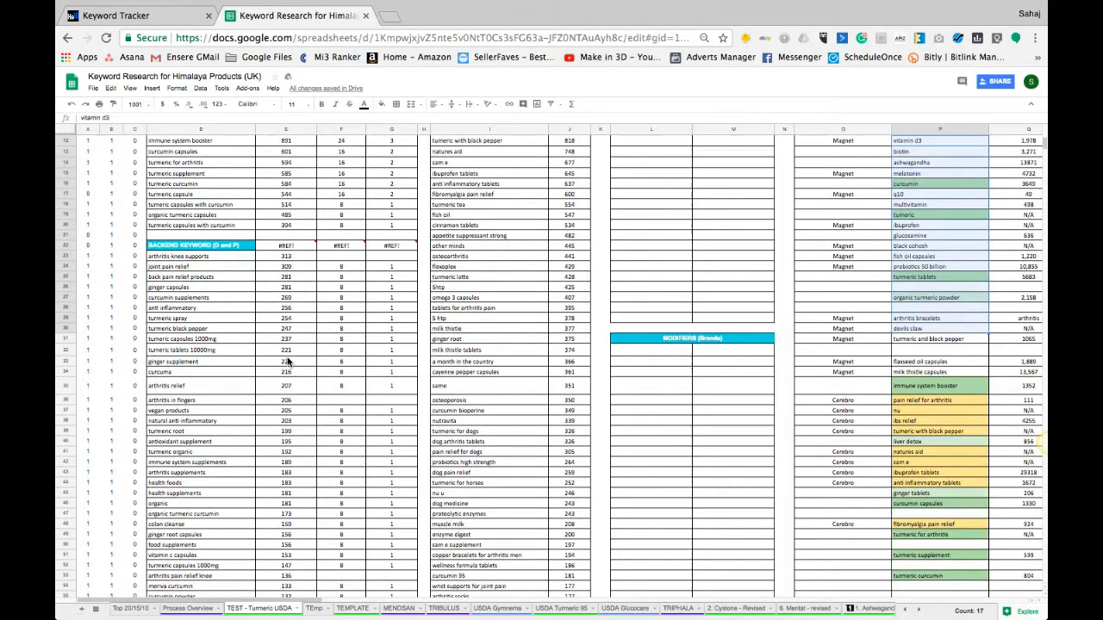
pyautogui.scroll(4, 288, 361)
pyautogui.moveTo(190, 249); pyautogui.dragTo(189, 385)
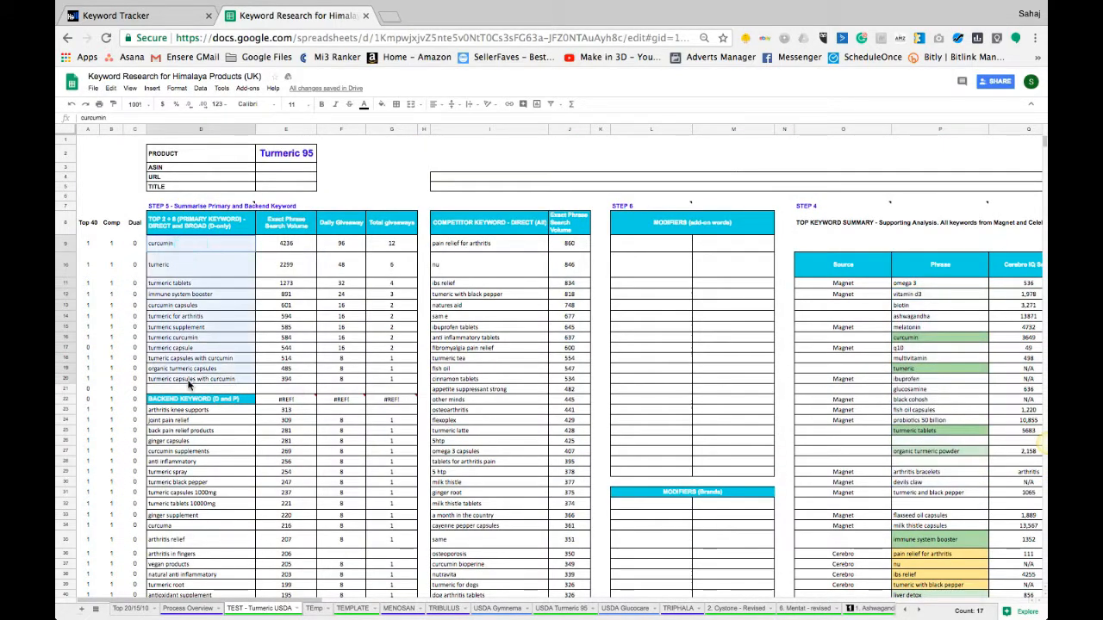
pyautogui.moveTo(221, 250); pyautogui.dragTo(222, 388)
pyautogui.click(227, 378)
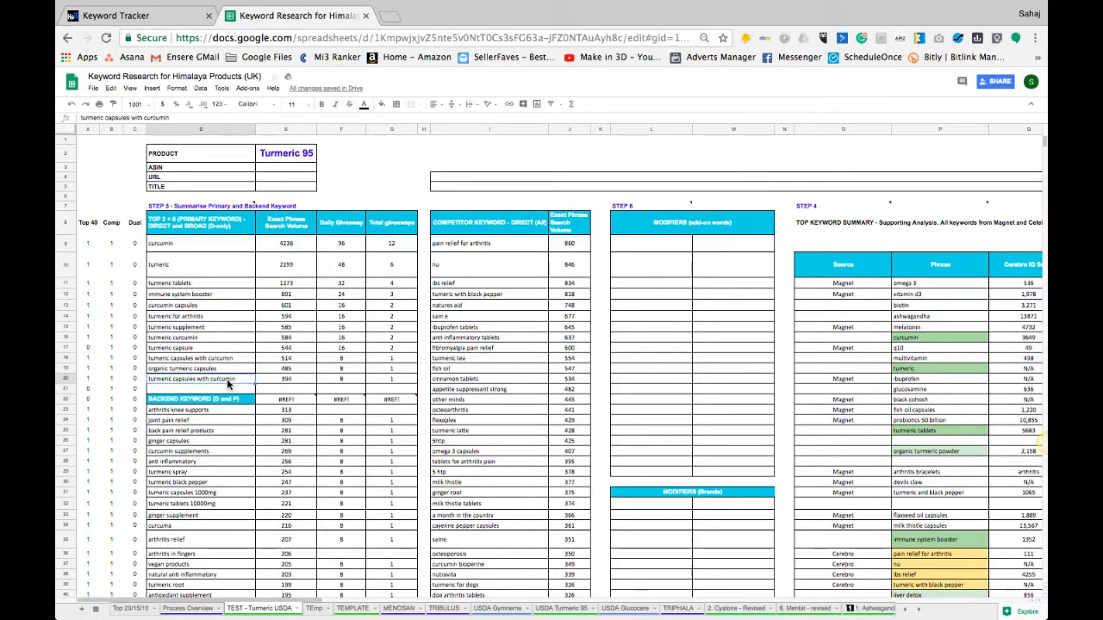
# Examine the primary keywords in D9:D20 together with their search volumes, daily giveaways and total giveaways.
pyautogui.click(210, 281)
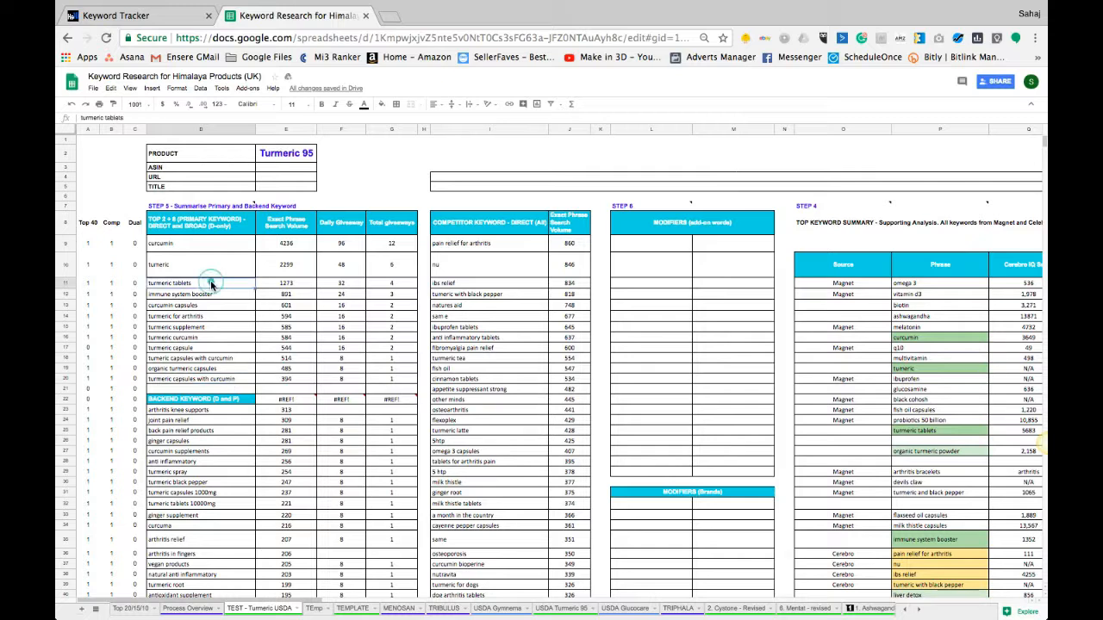
pyautogui.click(209, 293)
pyautogui.click(205, 307)
pyautogui.click(215, 316)
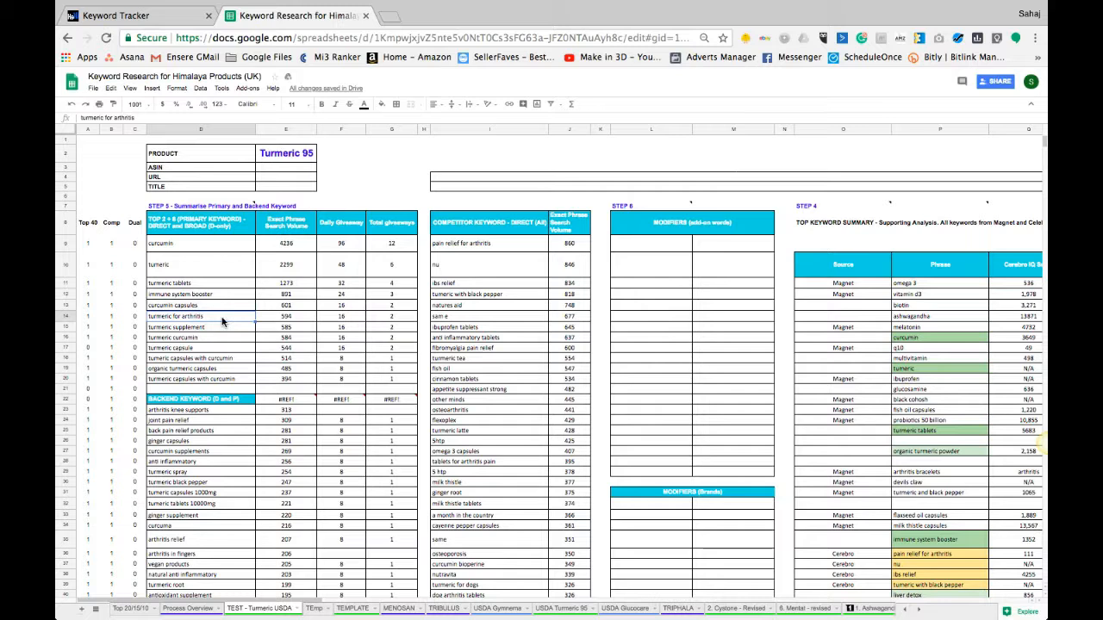
pyautogui.click(221, 328)
pyautogui.click(218, 339)
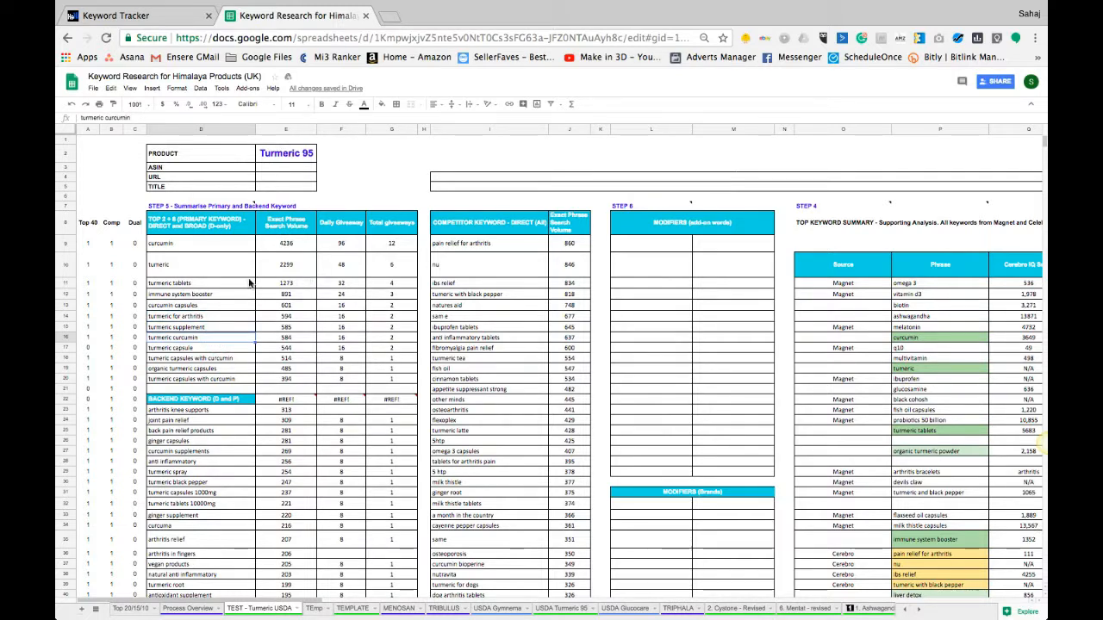
pyautogui.moveTo(217, 250); pyautogui.dragTo(409, 388)
pyautogui.click(408, 389)
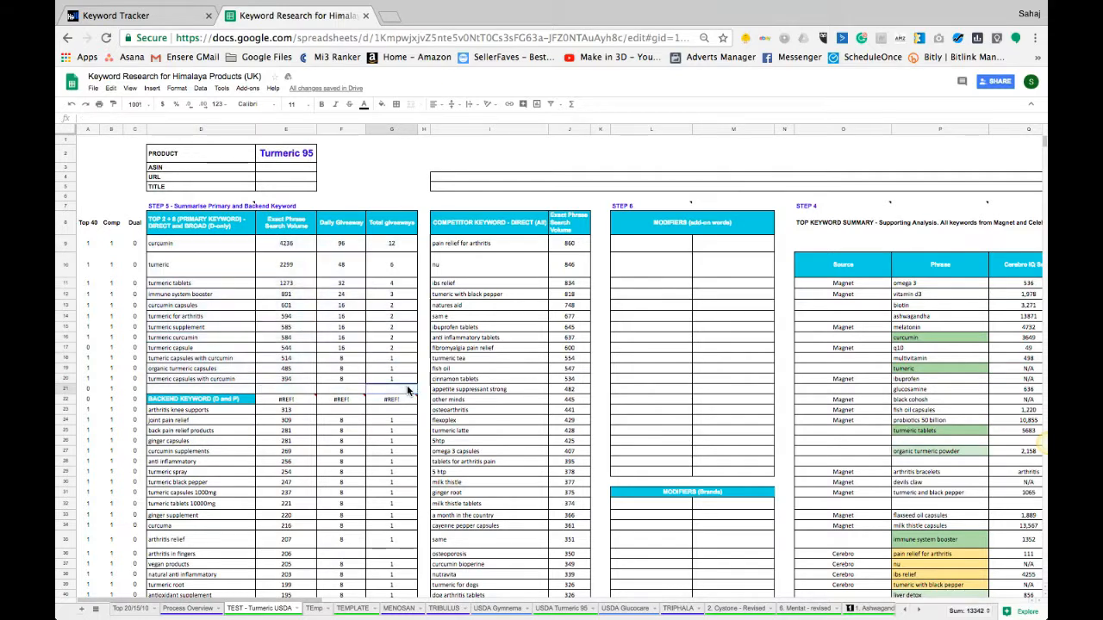
pyautogui.moveTo(196, 244); pyautogui.dragTo(197, 379)
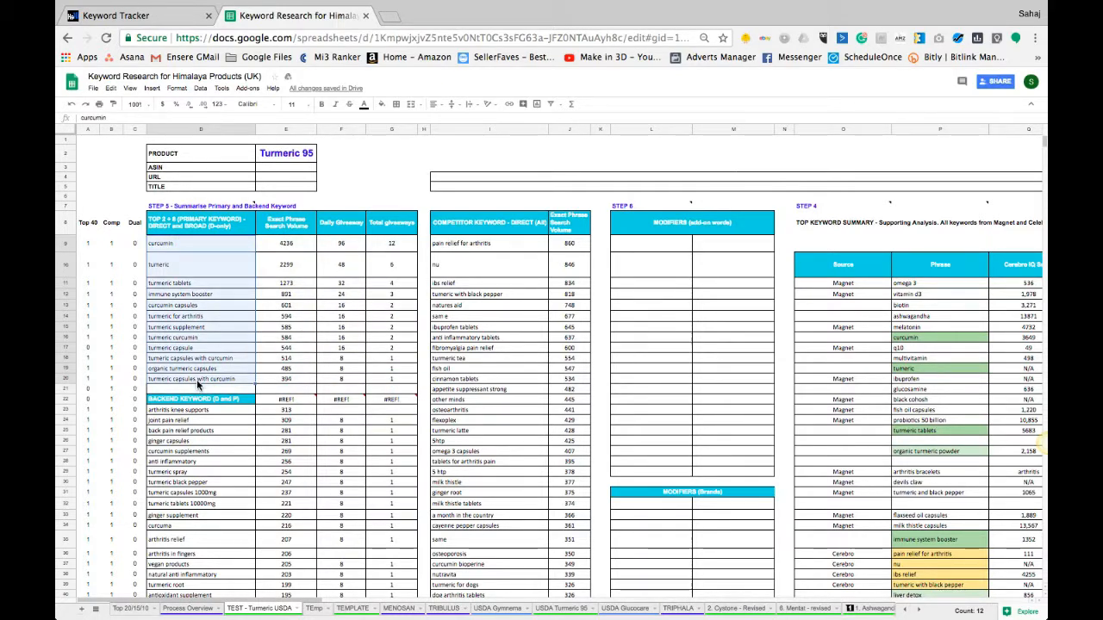
pyautogui.click(218, 316)
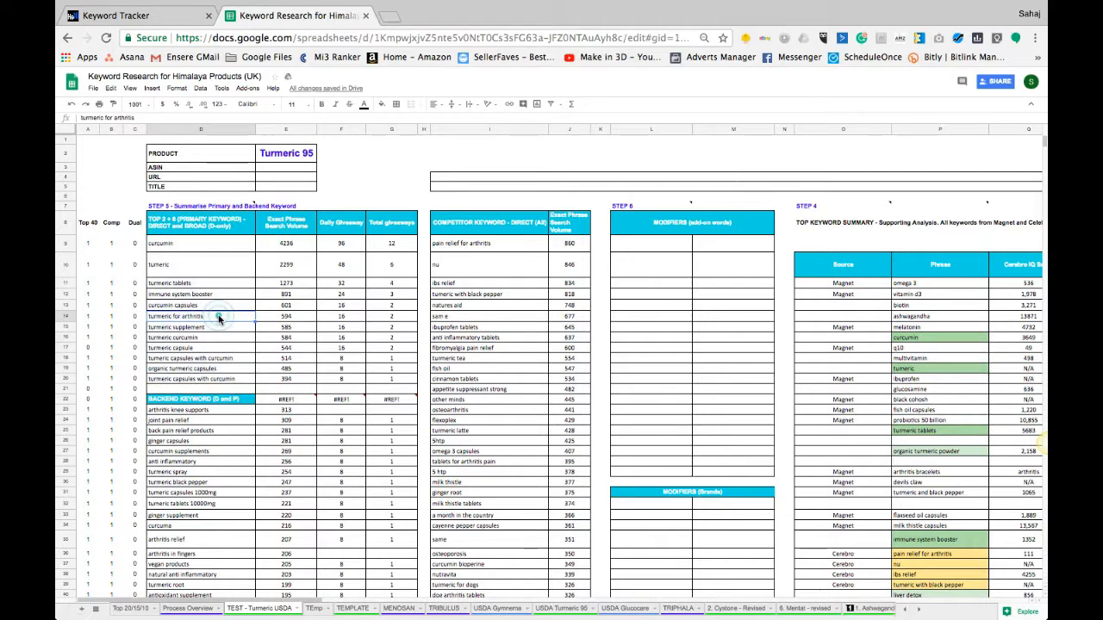
# Compare the top two primary keywords, curcumin and tumeric, with the entries below them from turmeric tablets to turmeric for arthritis.
pyautogui.moveTo(188, 270); pyautogui.dragTo(186, 253)
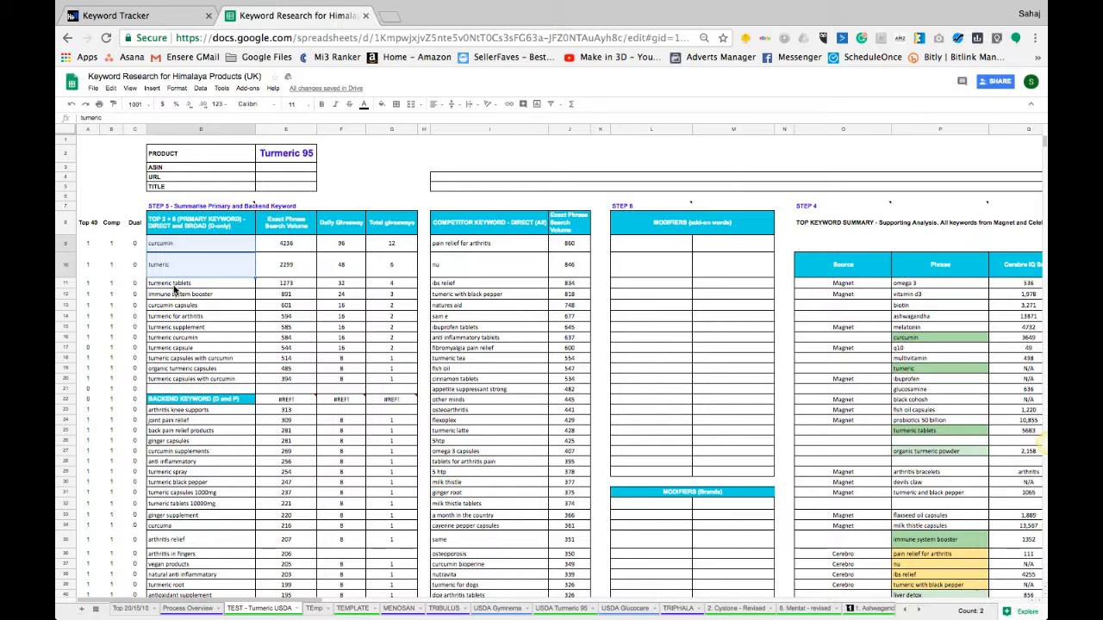
pyautogui.moveTo(175, 287); pyautogui.dragTo(195, 328)
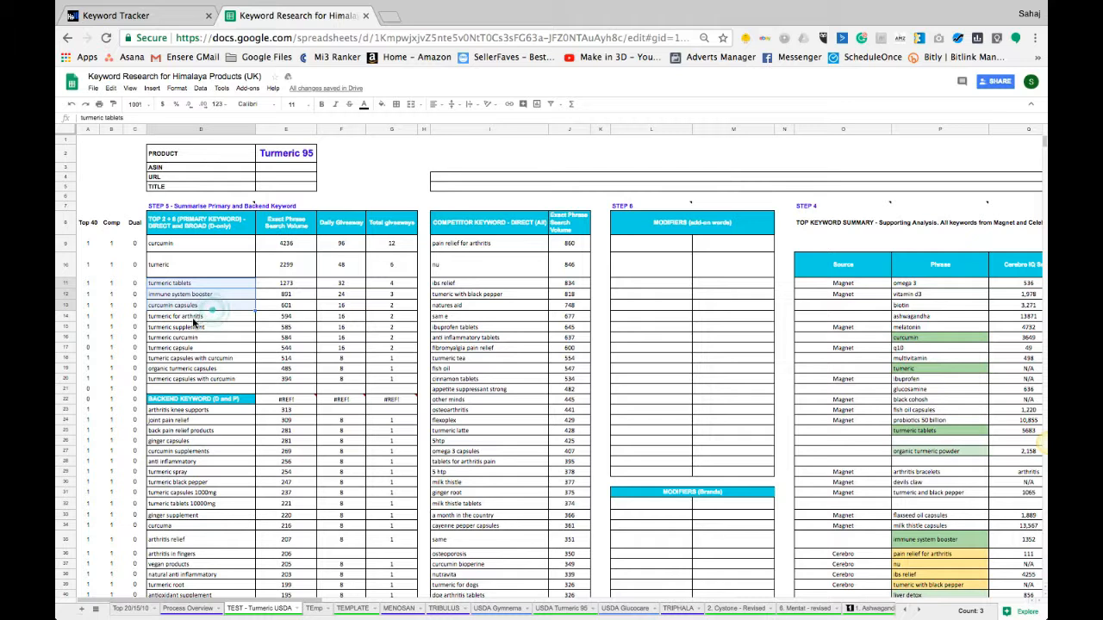
pyautogui.click(196, 318)
pyautogui.click(194, 297)
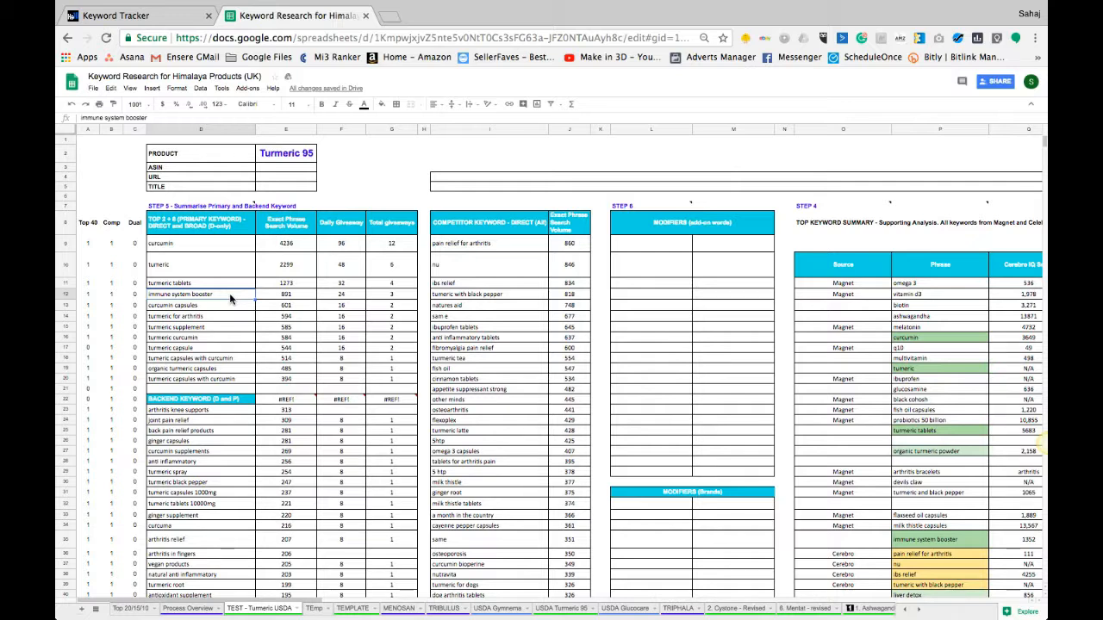
pyautogui.click(151, 274)
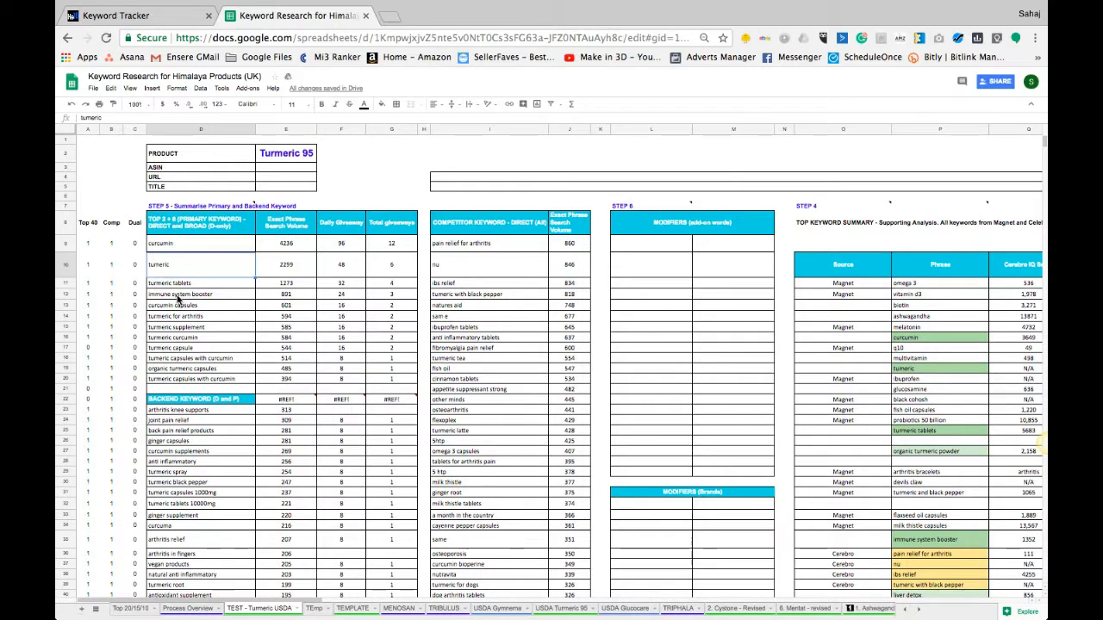
# Try moving the backend keyword joint pain relief and its search volume to empty row 21 below the primary keywords, and undo the move.
pyautogui.click(191, 422)
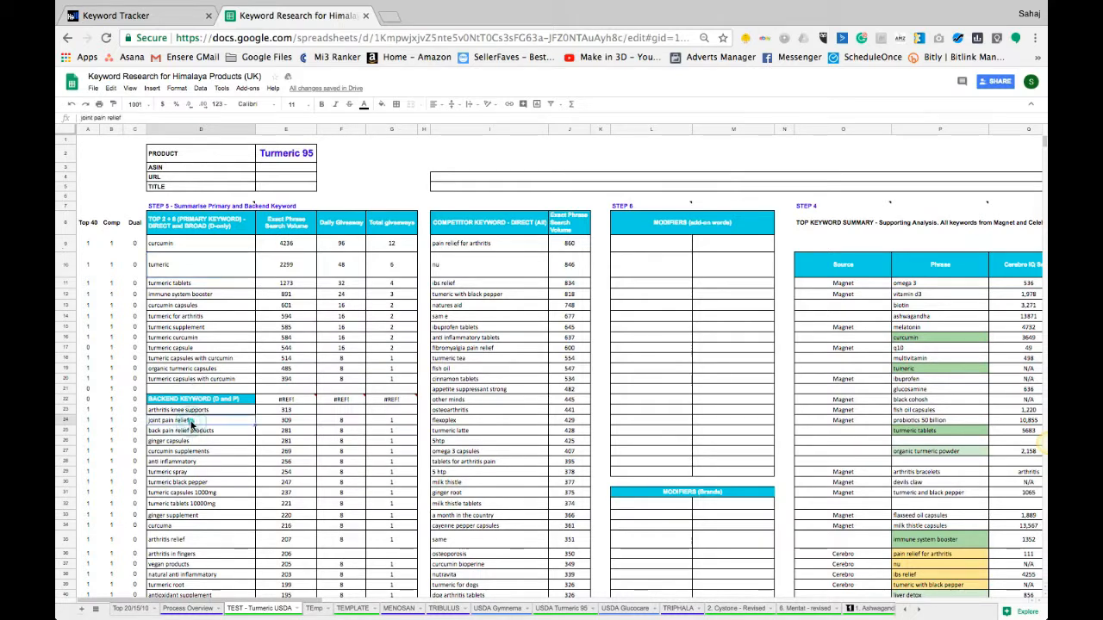
pyautogui.click(272, 419)
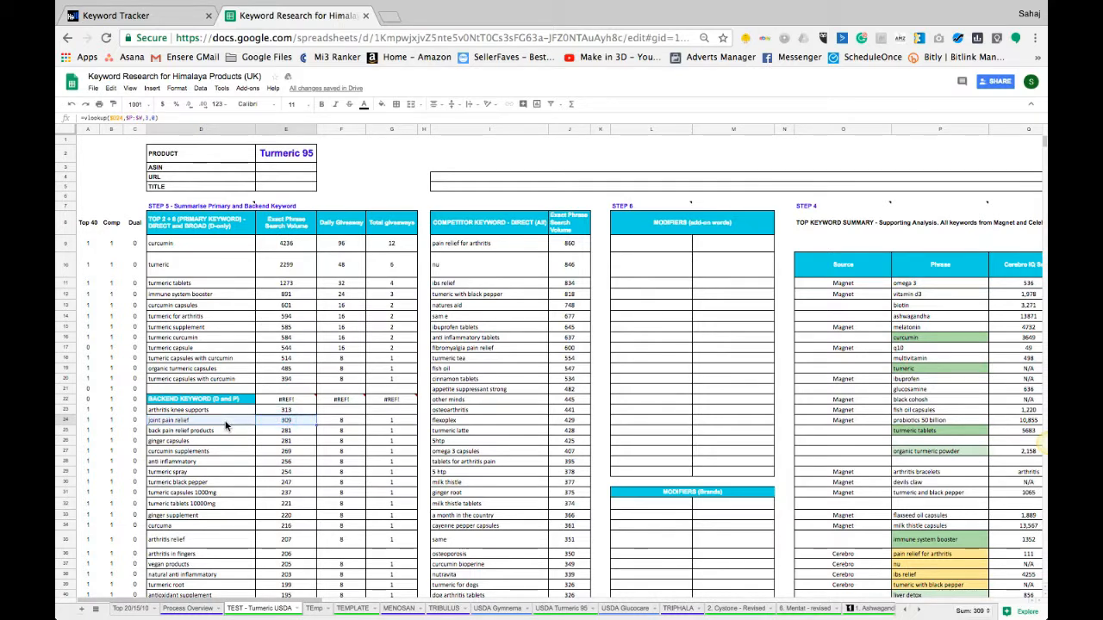
pyautogui.moveTo(224, 424); pyautogui.dragTo(233, 390)
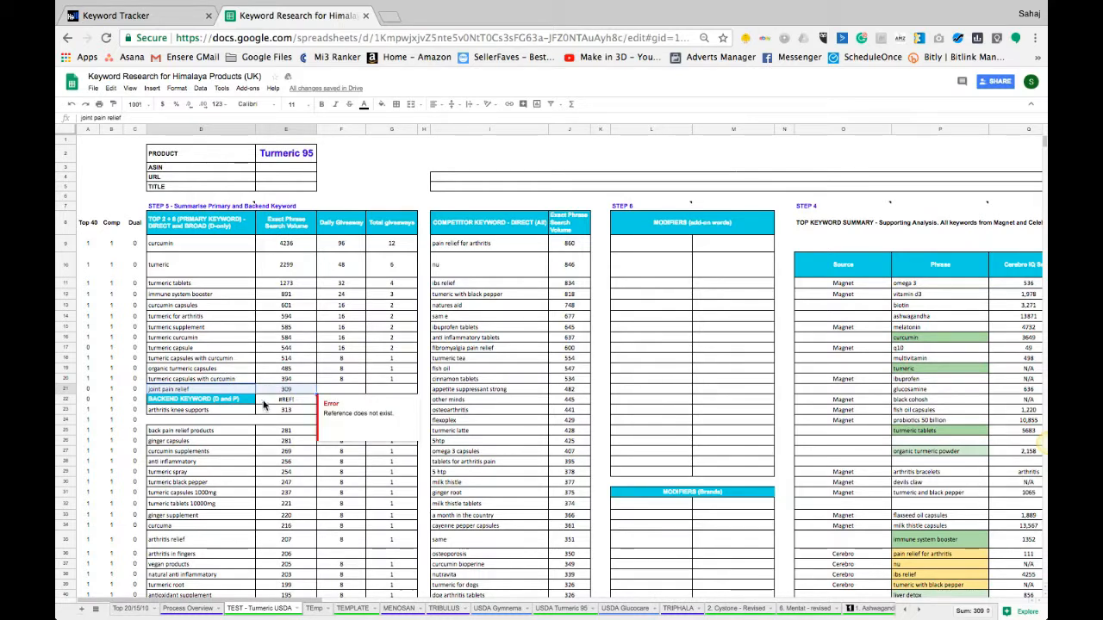
pyautogui.press('super+z')
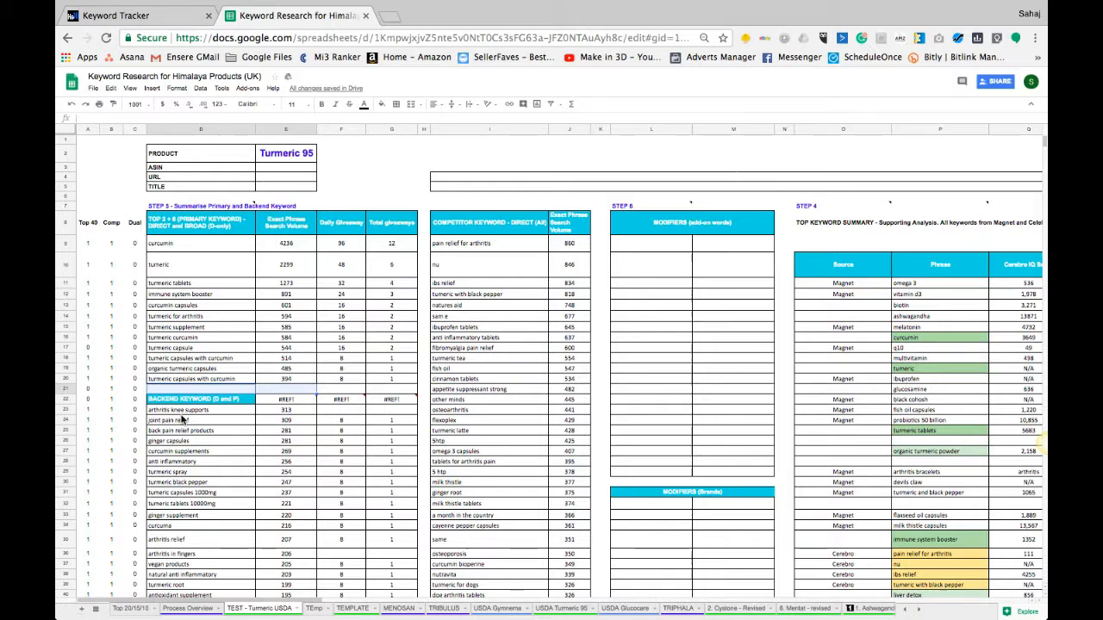
# Review the primary keyword range D9:D20 and the empty first cell of the Step 6 add-on word modifiers.
pyautogui.click(241, 358)
pyautogui.moveTo(202, 247); pyautogui.dragTo(204, 384)
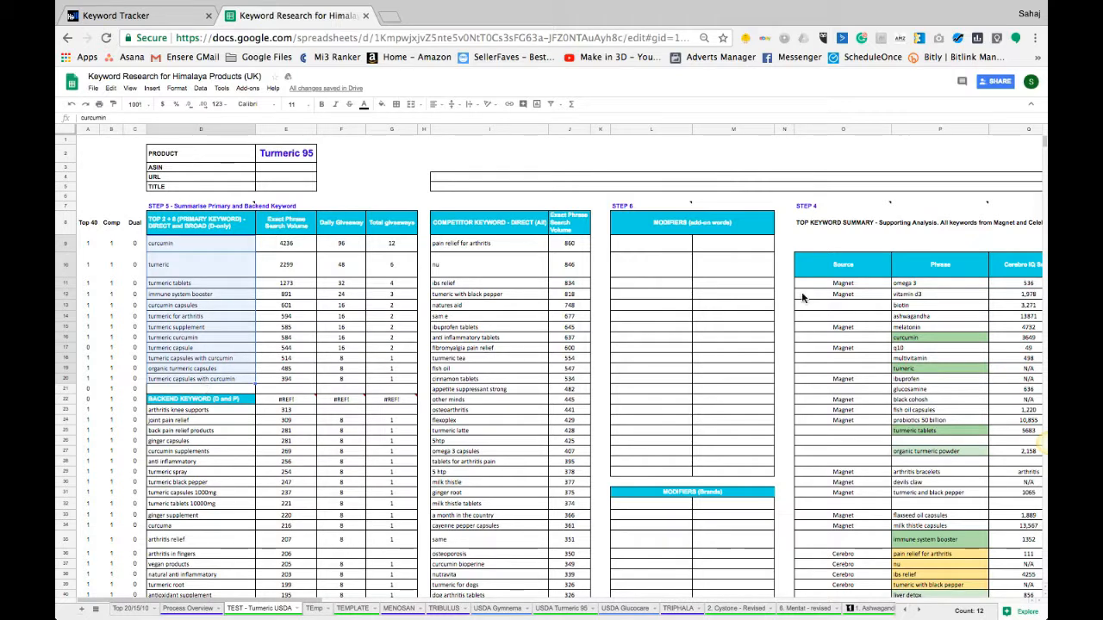
pyautogui.click(653, 246)
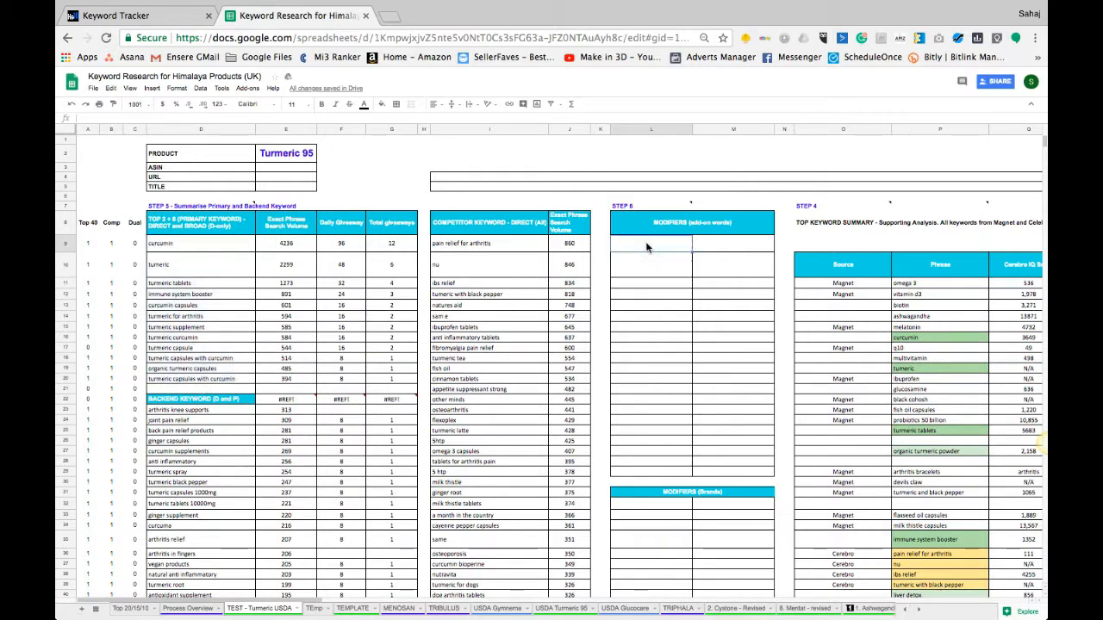
# Run a Google search for turmeric in a new browser tab.
pyautogui.click(385, 19)
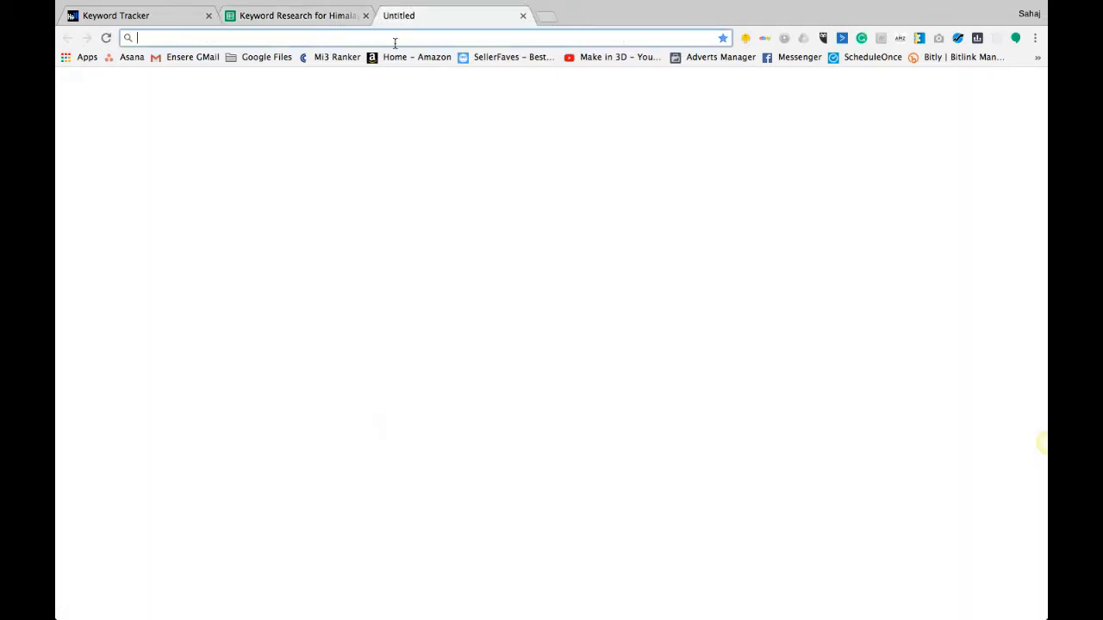
pyautogui.write('a')
pyautogui.press('BackSpace')
pyautogui.press('BackSpace')
pyautogui.write('turmeric')
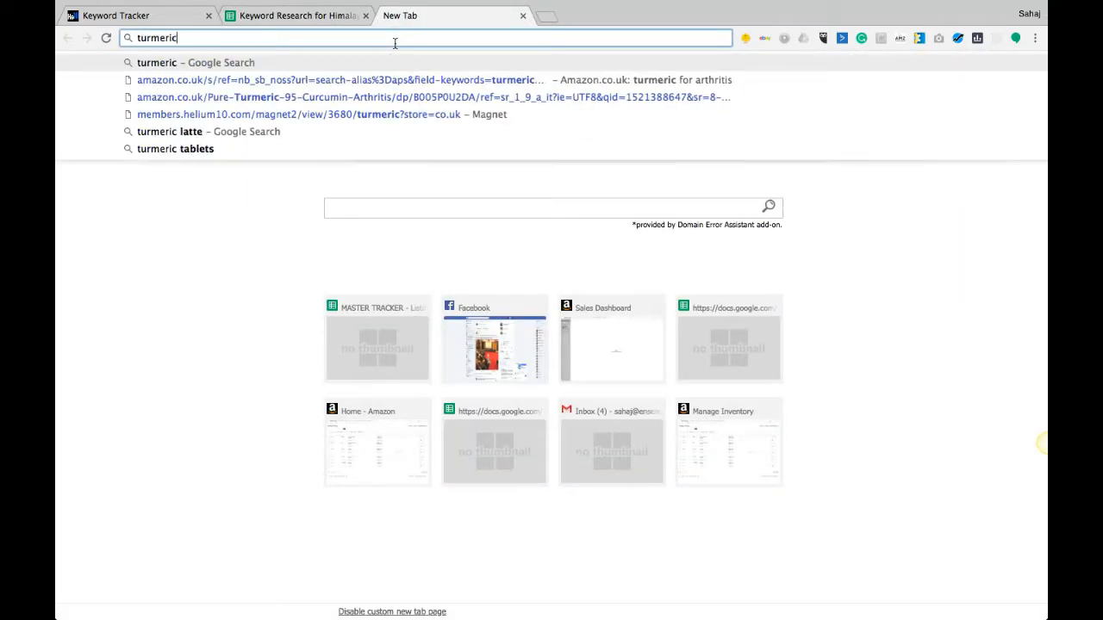
pyautogui.press('Return')
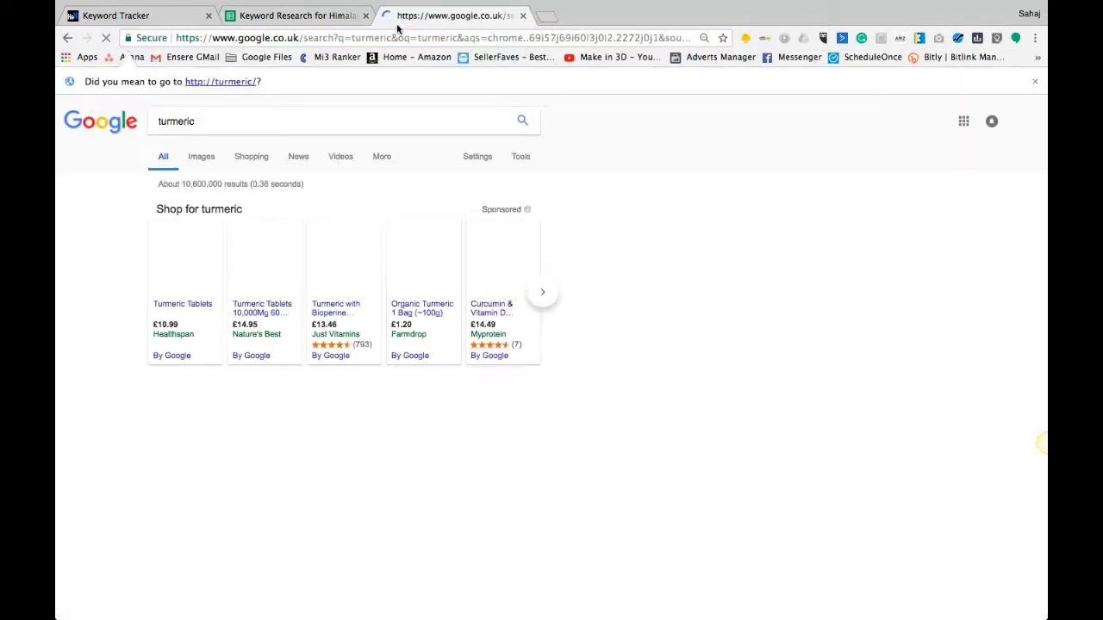
# Go to the Amazon UK site and enter turmeric in its product search to read the suggestions.
pyautogui.click(312, 38)
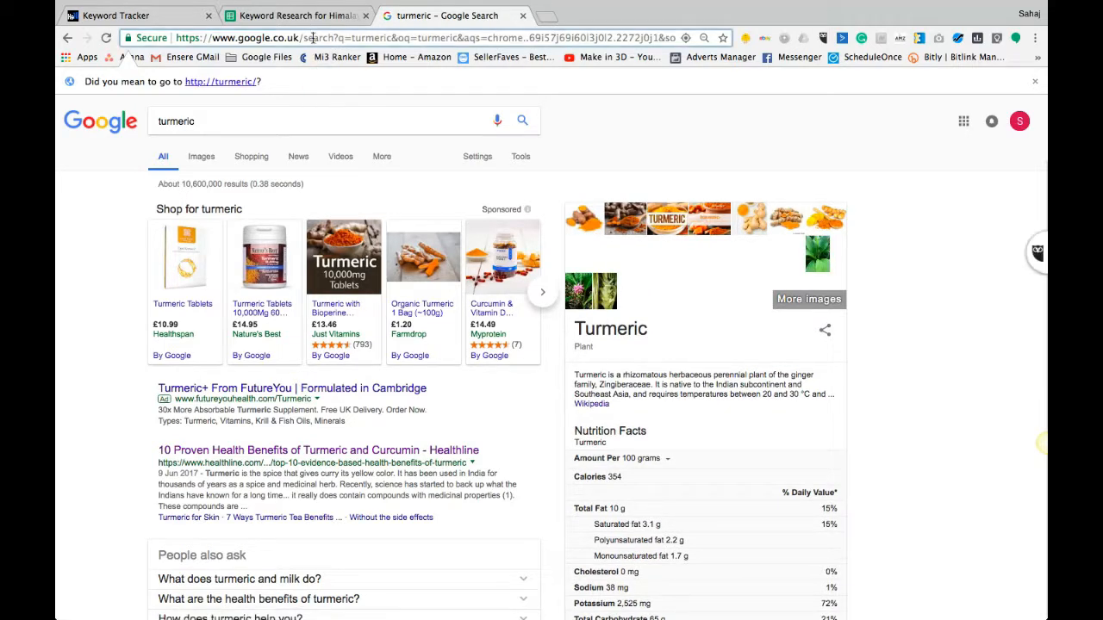
pyautogui.write('amazon')
pyautogui.press('Return')
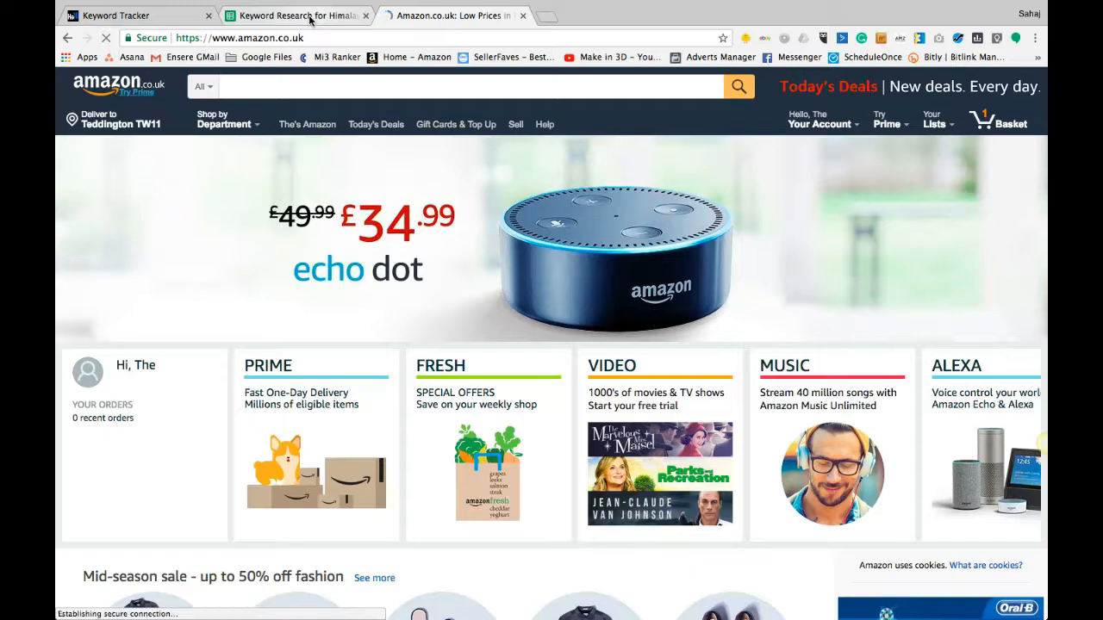
pyautogui.click(295, 83)
pyautogui.write('turmeric')
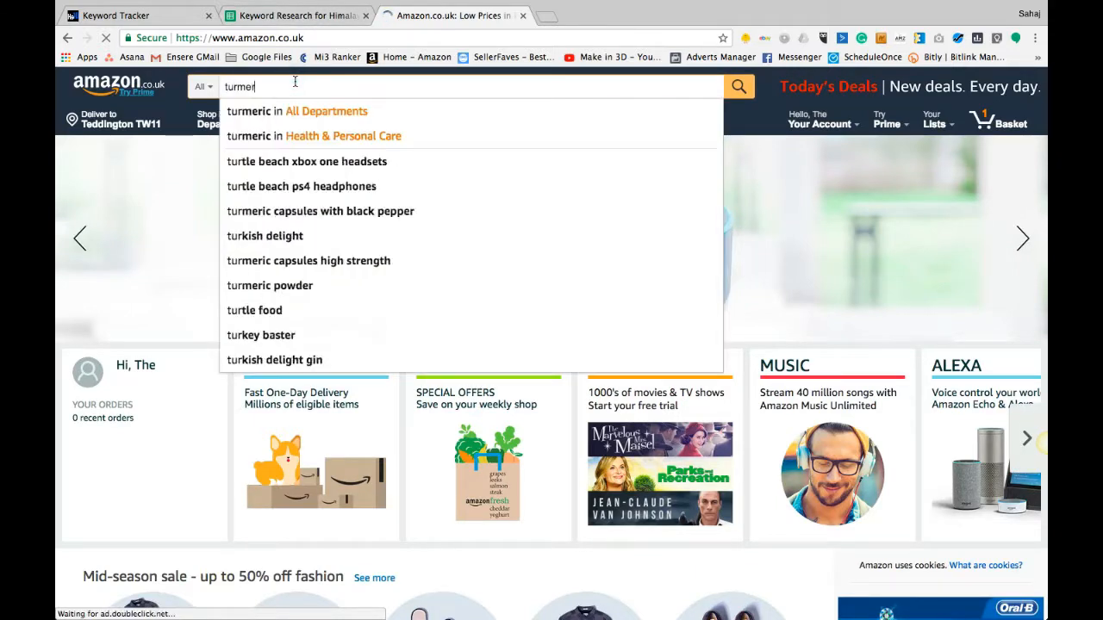
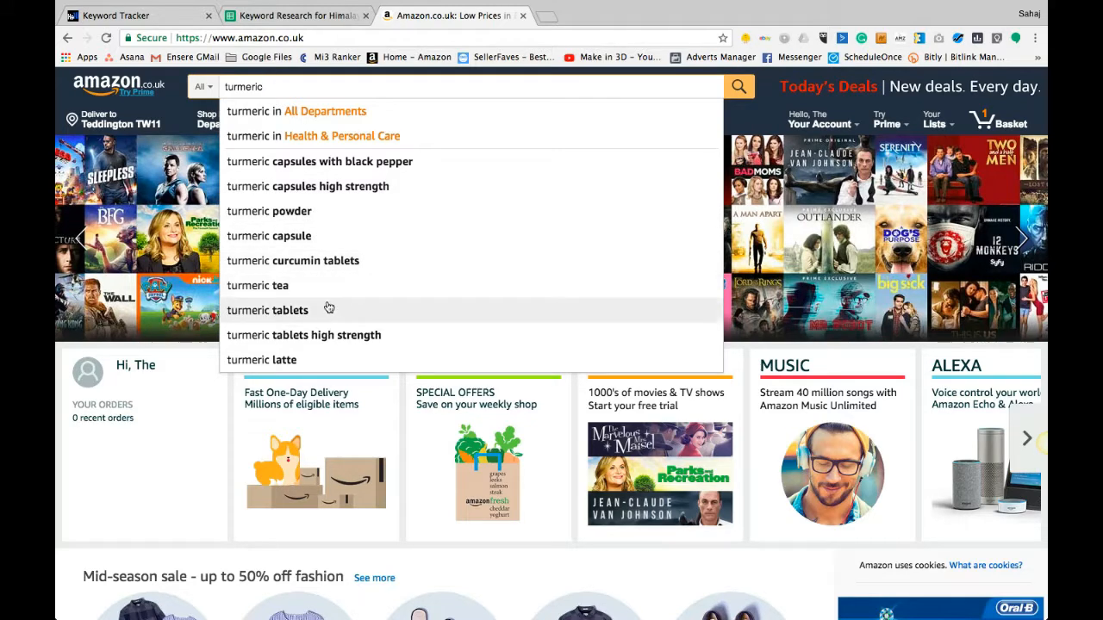
# Extend the Amazon search text to turmeric tablet and compare its suggestions with the Step 6 modifier table in the keyword sheet.
pyautogui.write('t')
pyautogui.write('abl')
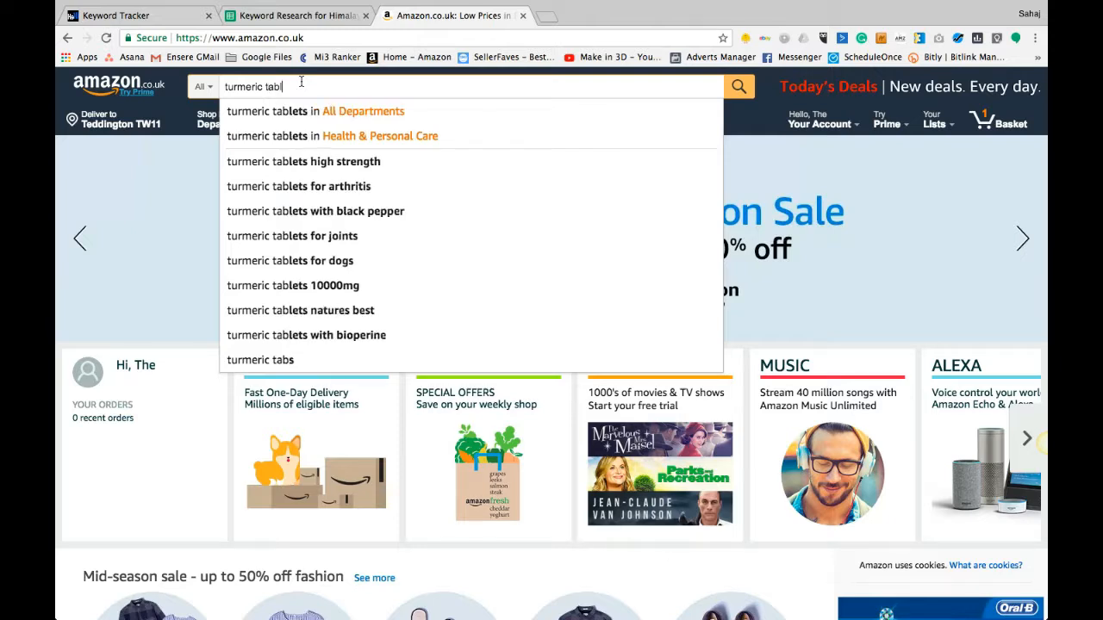
pyautogui.write('et')
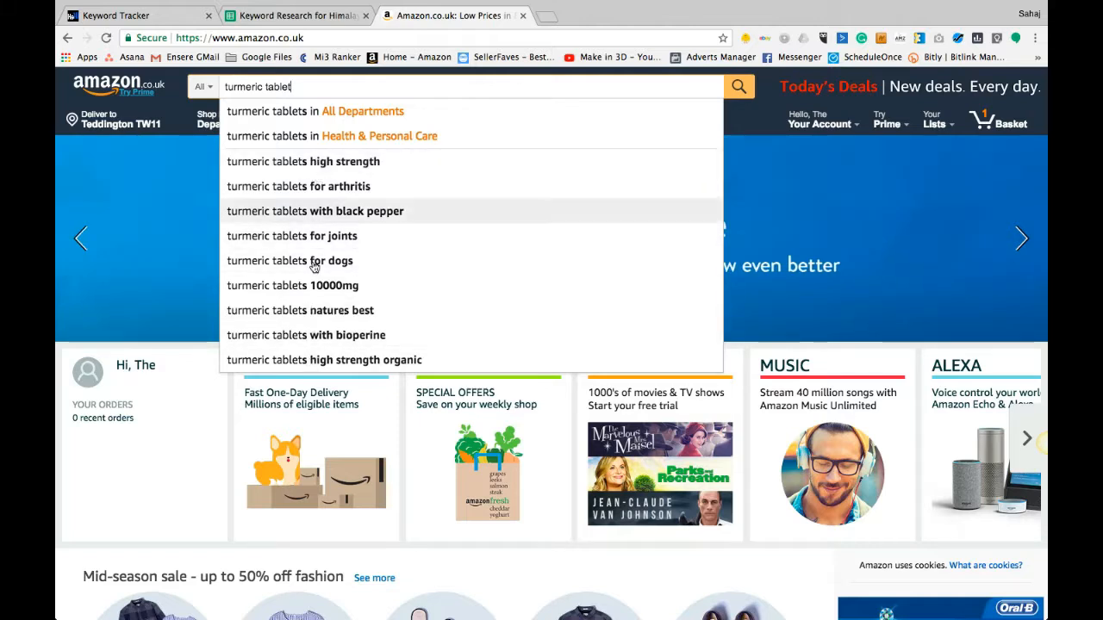
pyautogui.click(282, 16)
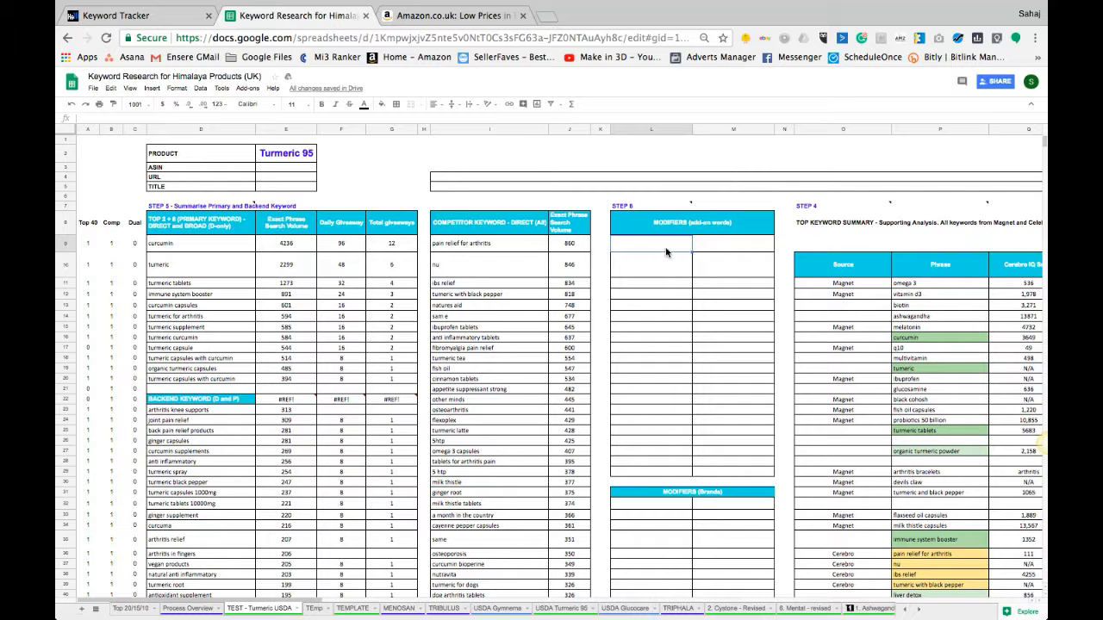
pyautogui.click(435, 16)
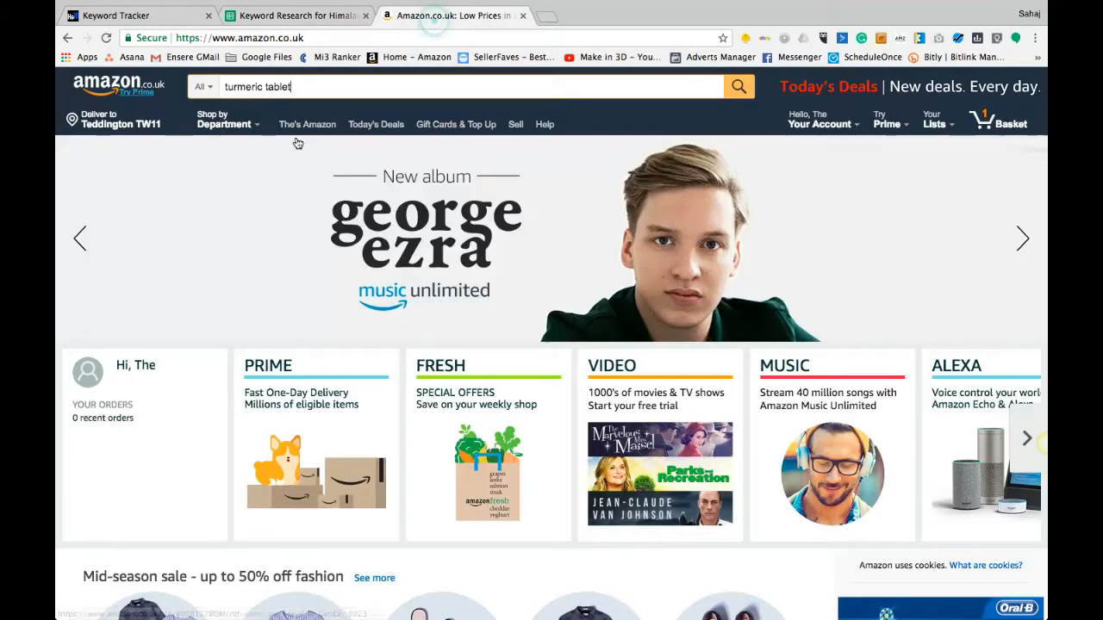
# Shorten the Amazon search text to turmeric and check the two empty add-on word modifier columns, L9:L29 and M9:M29, in the keyword sheet.
pyautogui.doubleClick(277, 87)
pyautogui.press('BackSpace')
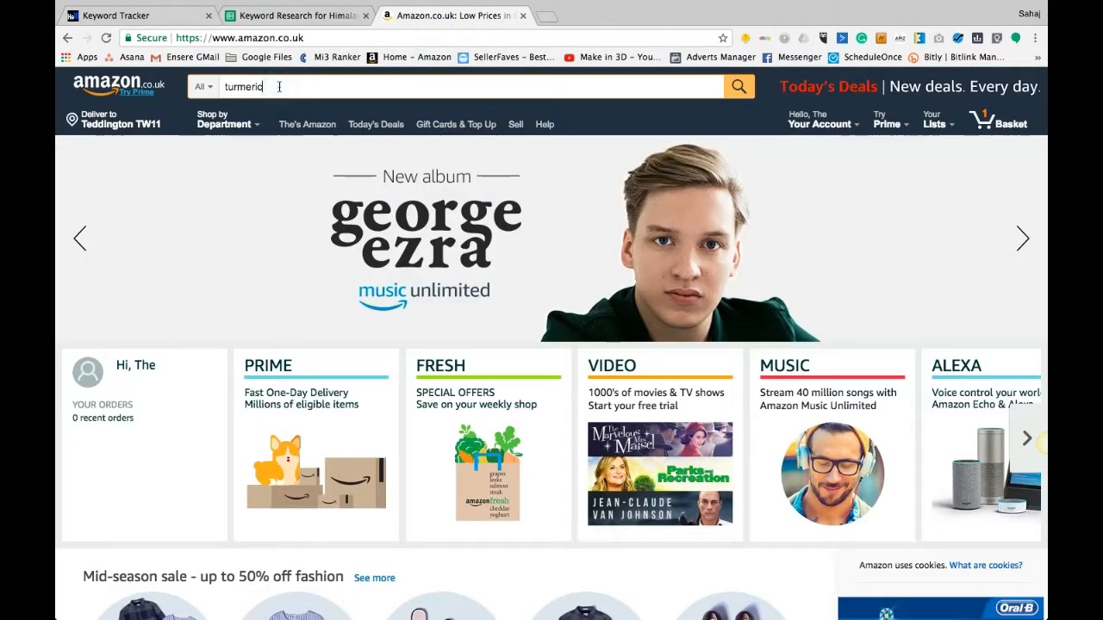
pyautogui.click(271, 15)
pyautogui.moveTo(632, 243); pyautogui.dragTo(645, 466)
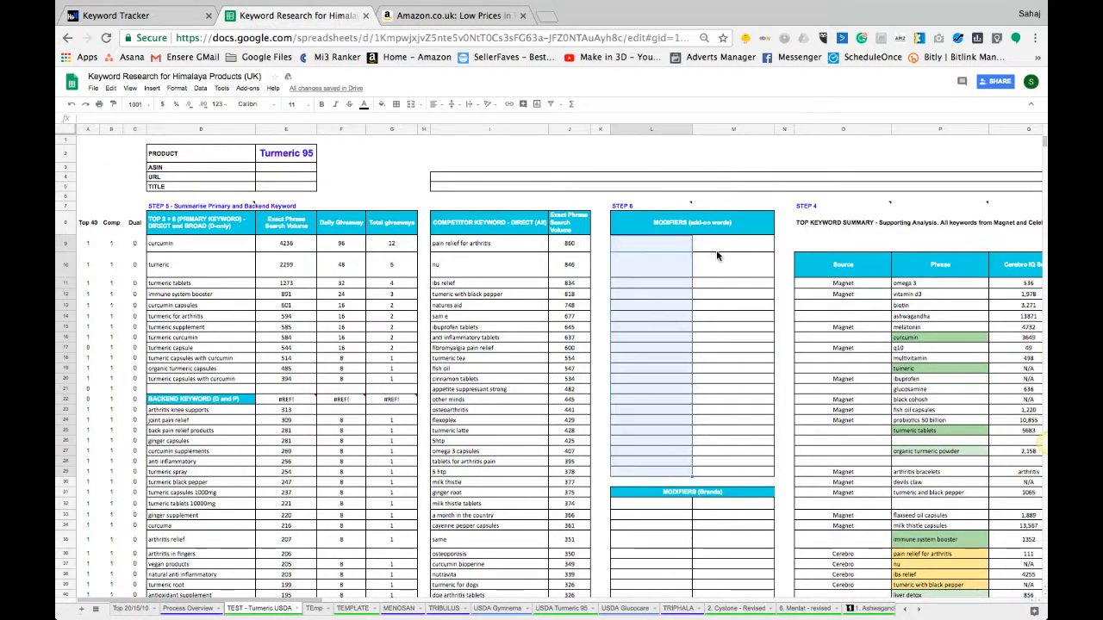
pyautogui.moveTo(715, 243); pyautogui.dragTo(733, 474)
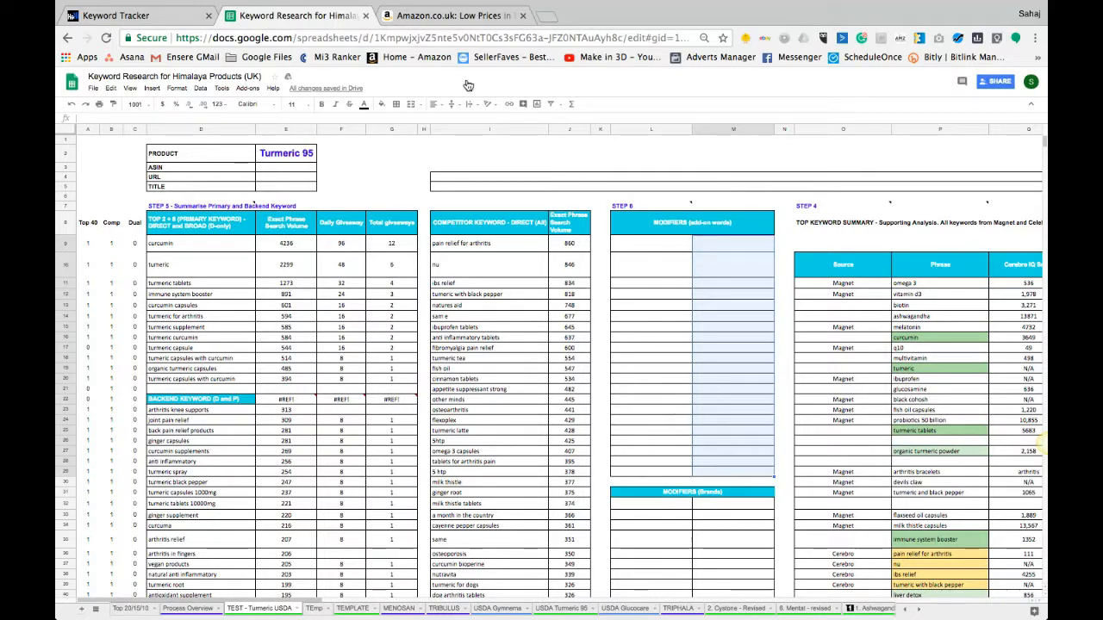
# Check the Amazon suggestions for turmeric followed by words beginning with b and br, and restore the search text to turmeric.
pyautogui.click(405, 13)
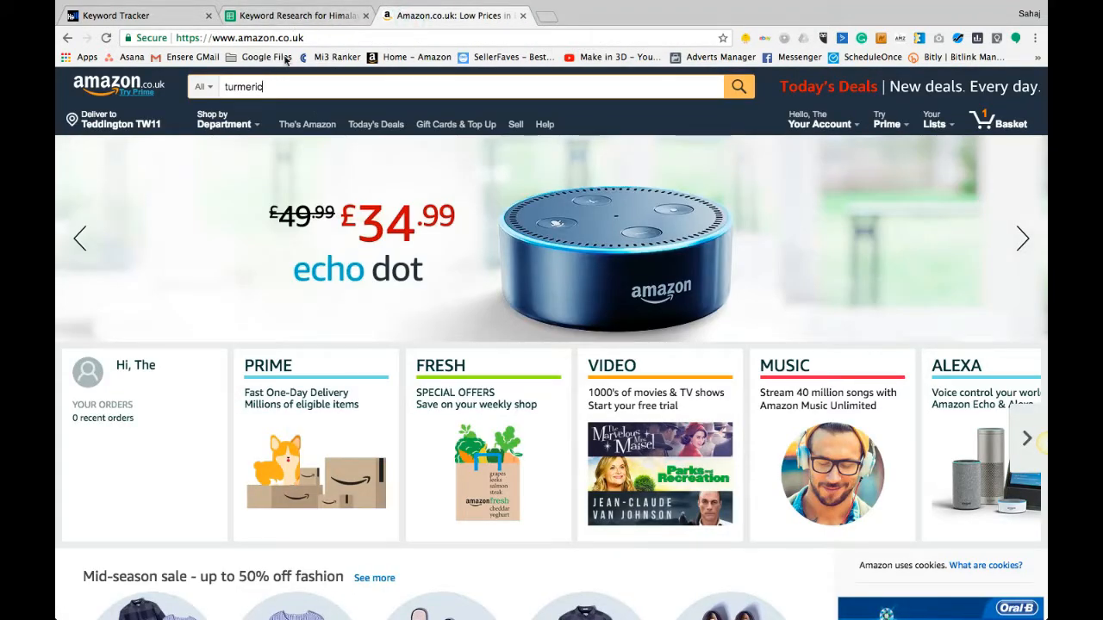
pyautogui.write('brai')
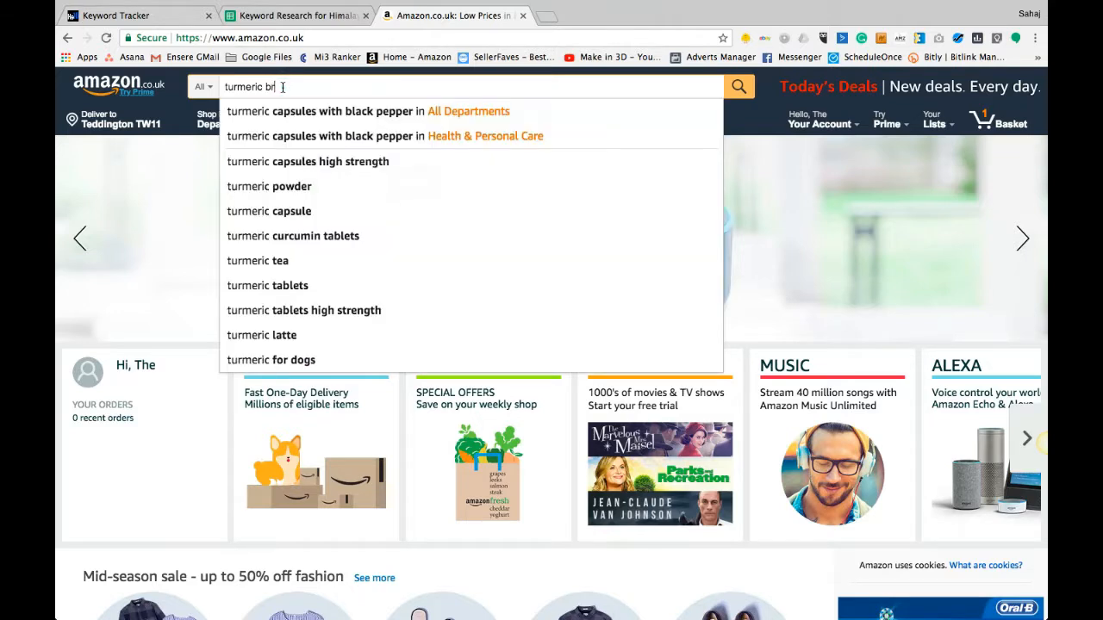
pyautogui.press('BackSpace')
pyautogui.press('BackSpace')
pyautogui.press('BackSpace')
pyautogui.press('BackSpace')
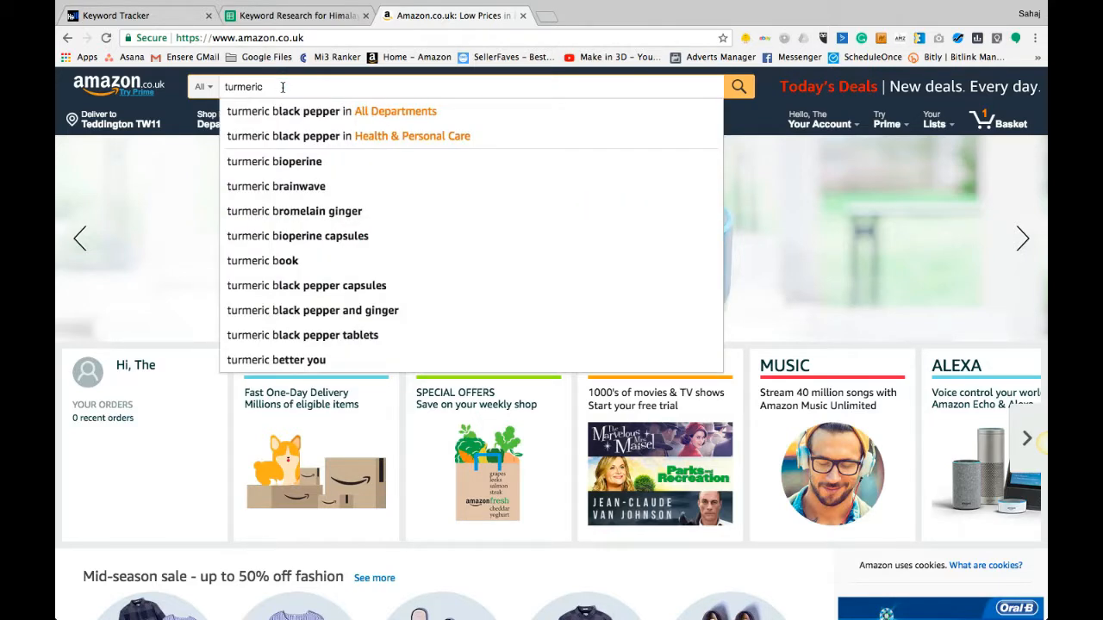
pyautogui.write('br')
pyautogui.press('BackSpace')
pyautogui.press('BackSpace')
pyautogui.press('BackSpace')
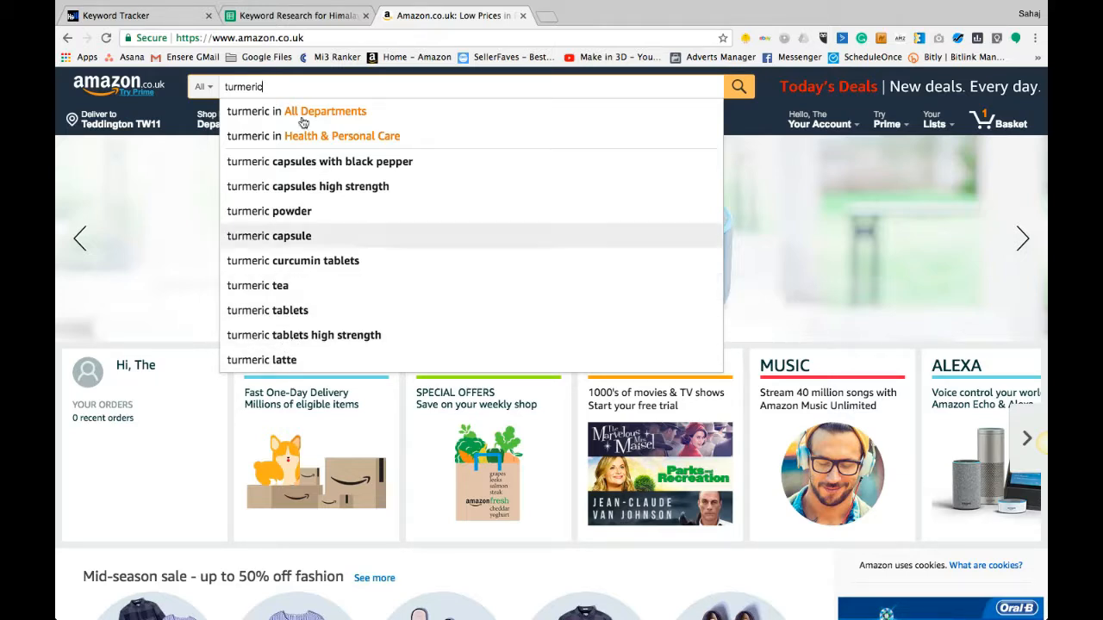
# Enter tablets in L9 and high strength in L10 of the Step 6 add-on word modifiers in the keyword sheet.
pyautogui.click(292, 15)
pyautogui.click(664, 250)
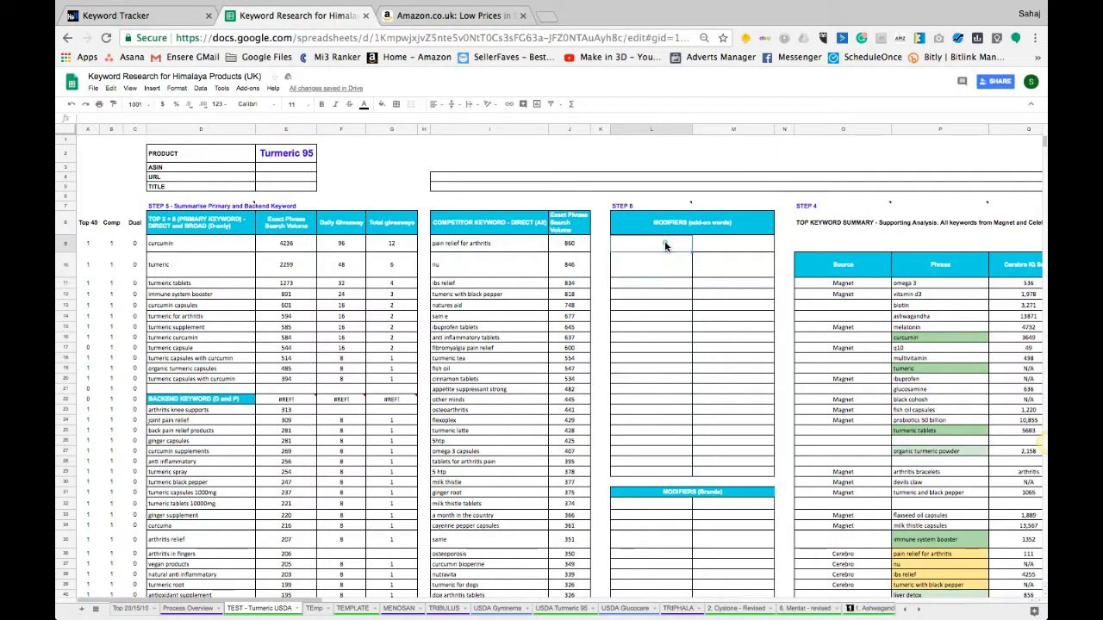
pyautogui.write('tablets')
pyautogui.press('Return')
pyautogui.write('high strength')
pyautogui.press('Return')
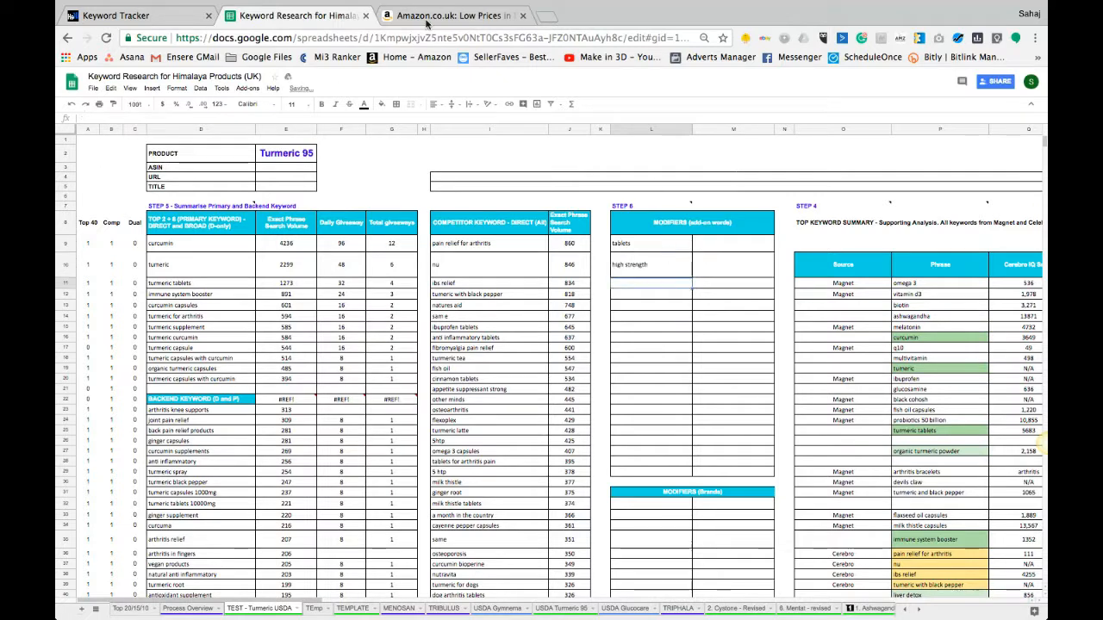
# Compare the Amazon suggestions for turmeric with the primary keyword list in the keyword sheet, starting at curcumin.
pyautogui.click(448, 16)
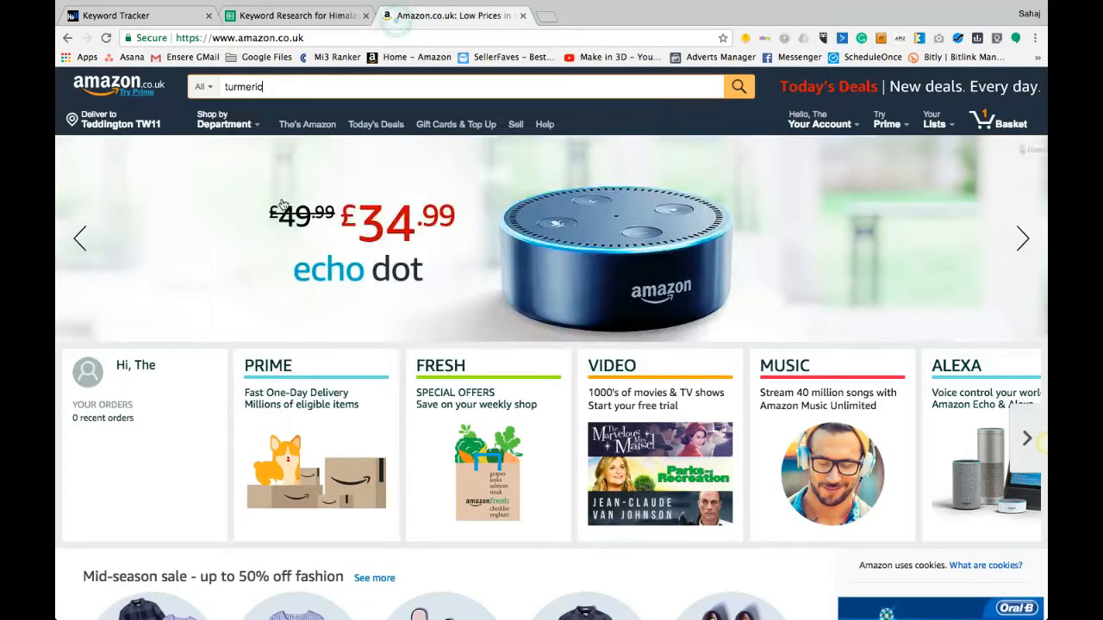
pyautogui.click(291, 90)
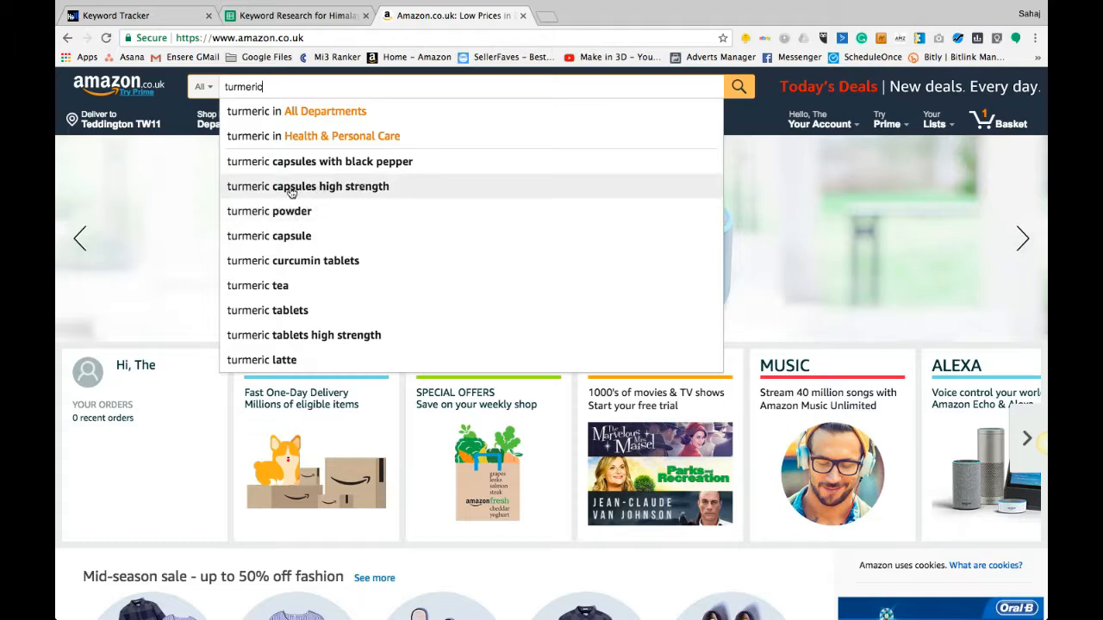
pyautogui.click(330, 17)
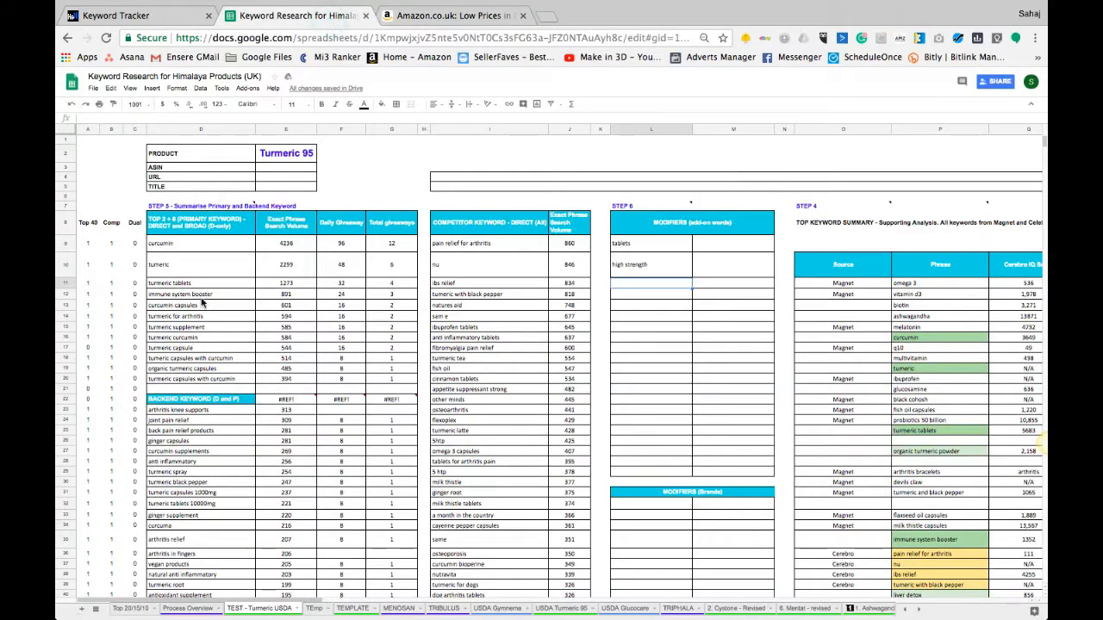
pyautogui.click(487, 19)
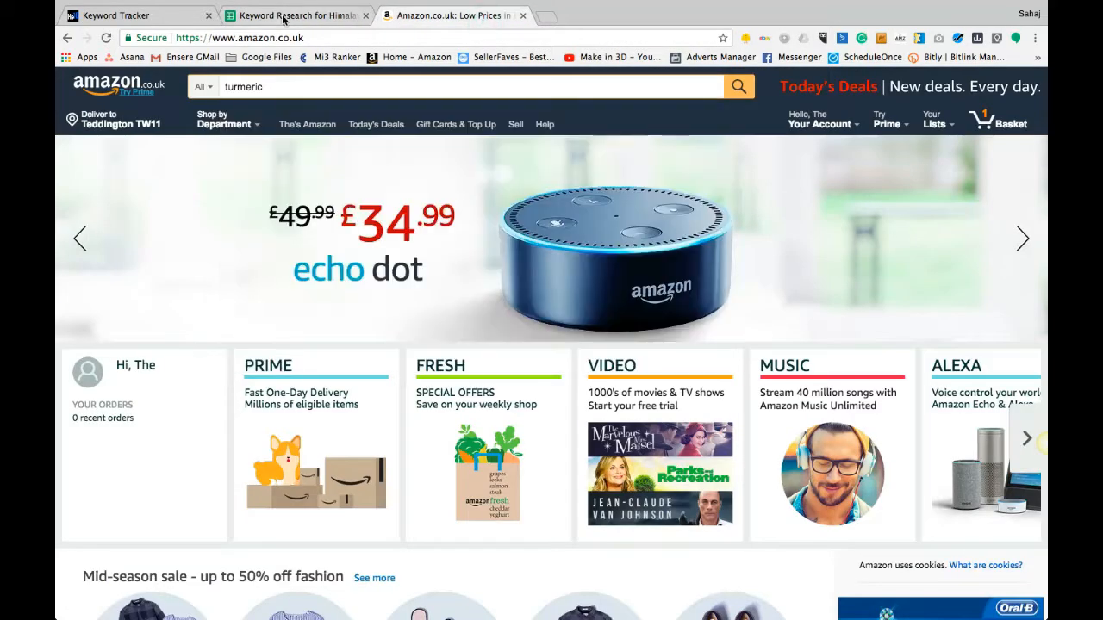
pyautogui.click(283, 19)
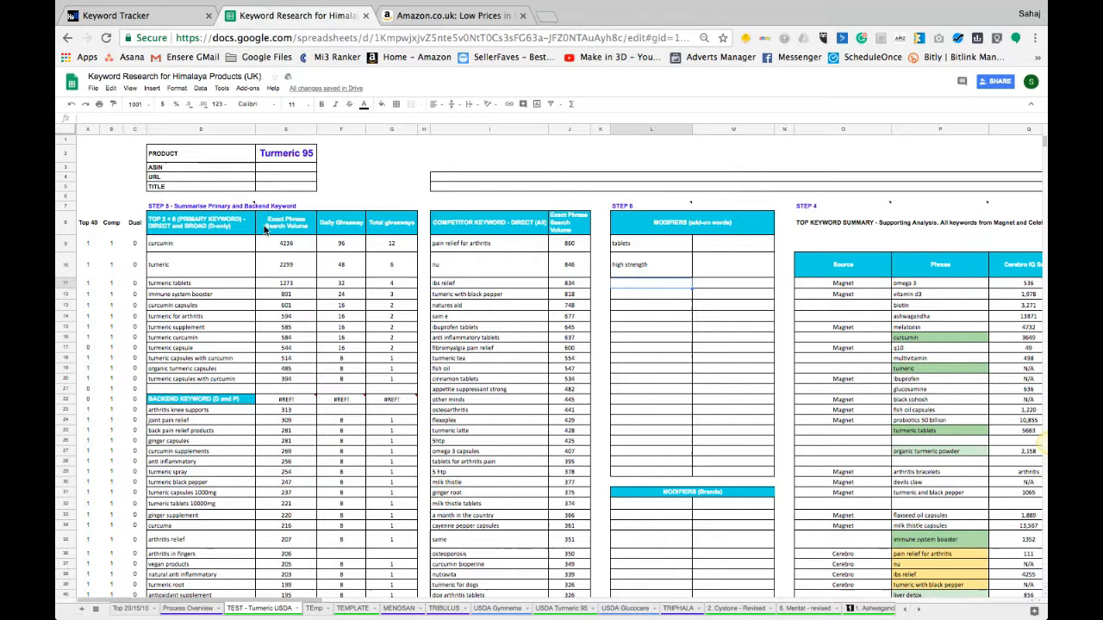
pyautogui.click(168, 244)
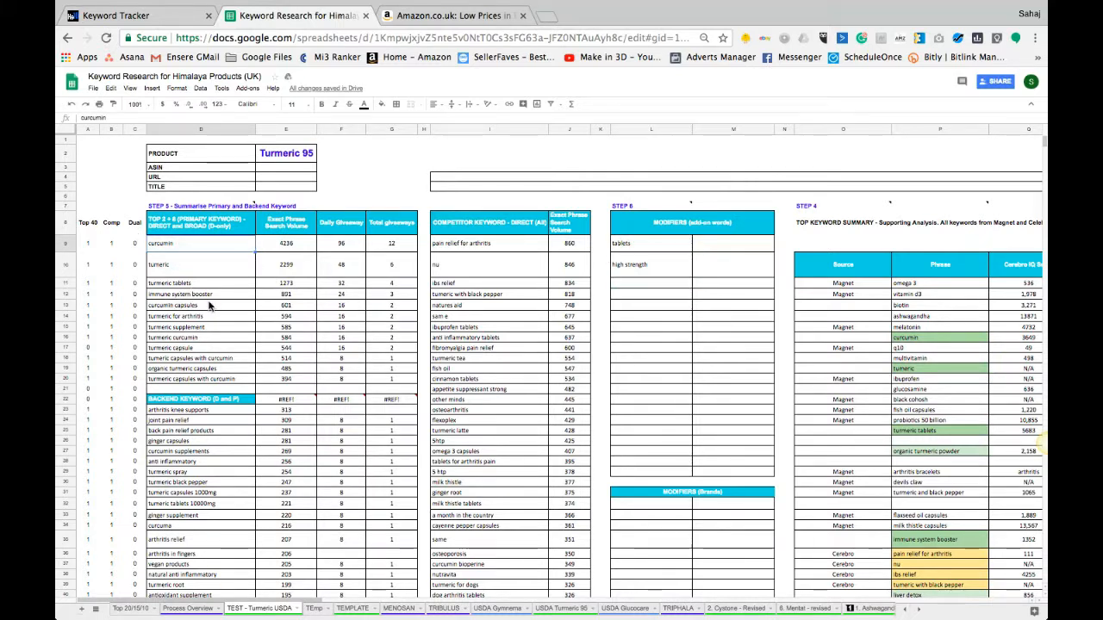
# Add supplements, for men and for mwomen to the add-on word modifiers in cells L11 to L13.
pyautogui.click(626, 286)
pyautogui.write('supplem')
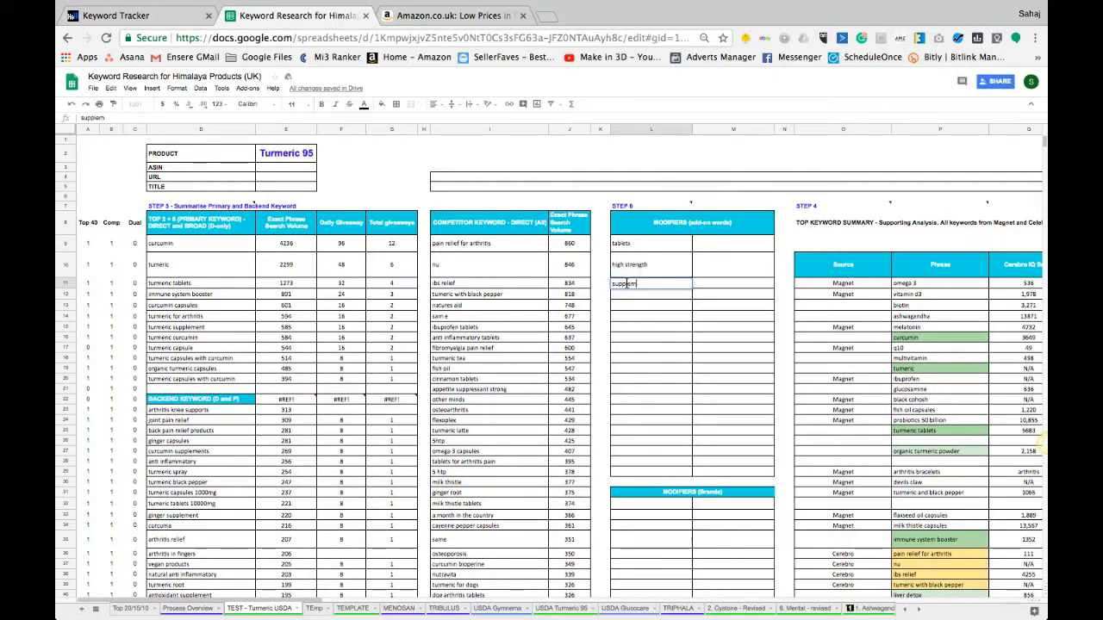
pyautogui.write('ents')
pyautogui.press('Return')
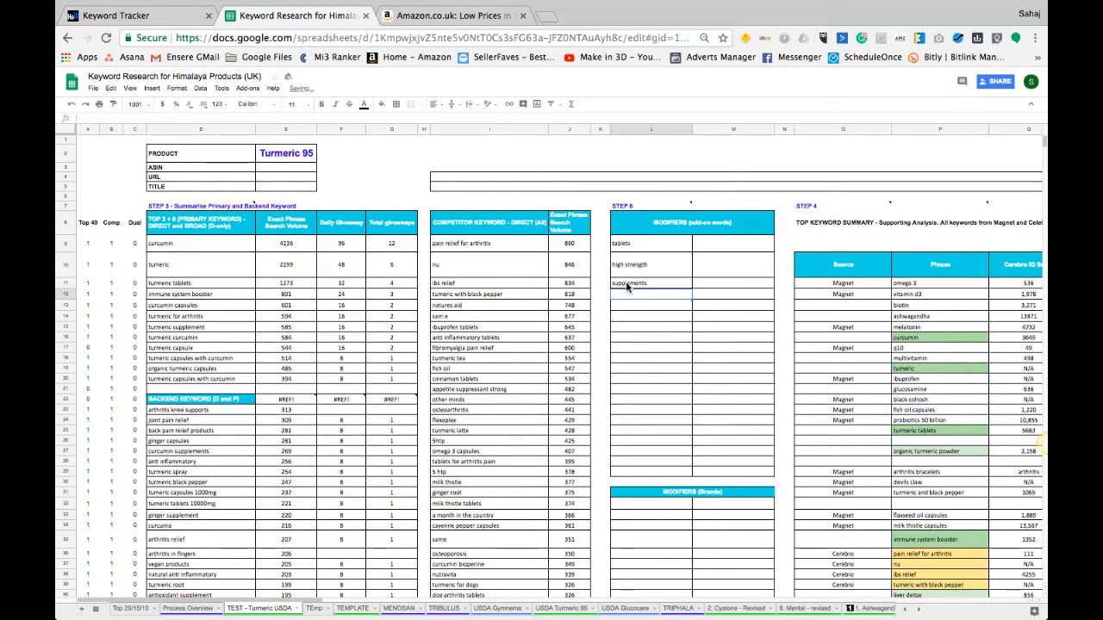
pyautogui.moveTo(659, 244); pyautogui.dragTo(658, 297)
pyautogui.click(653, 294)
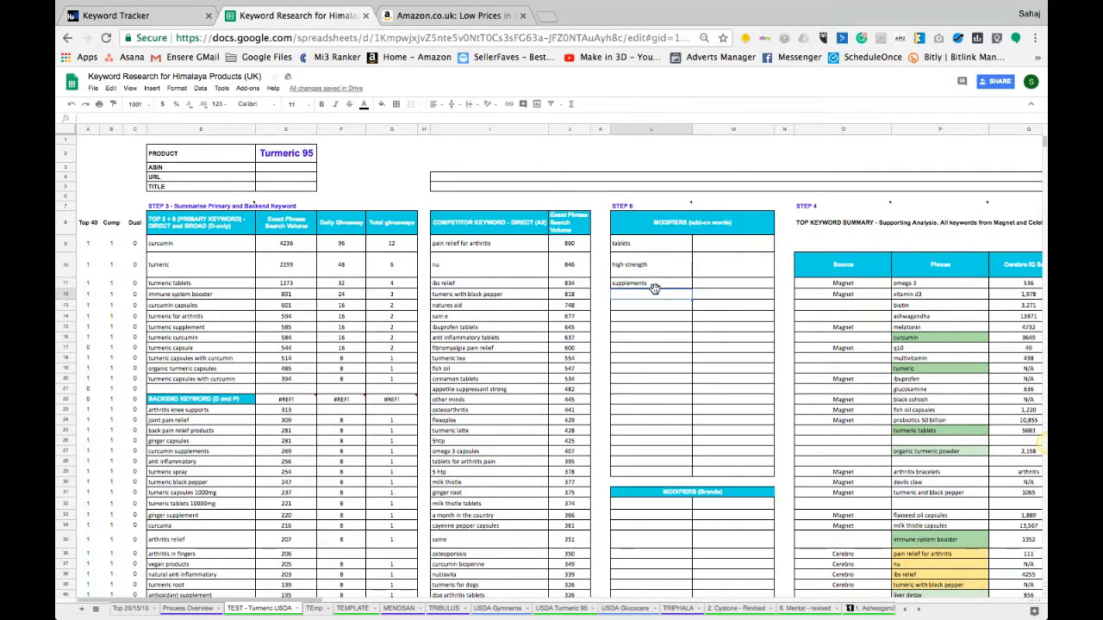
pyautogui.write('for men')
pyautogui.press('Return')
pyautogui.write('for mwomen')
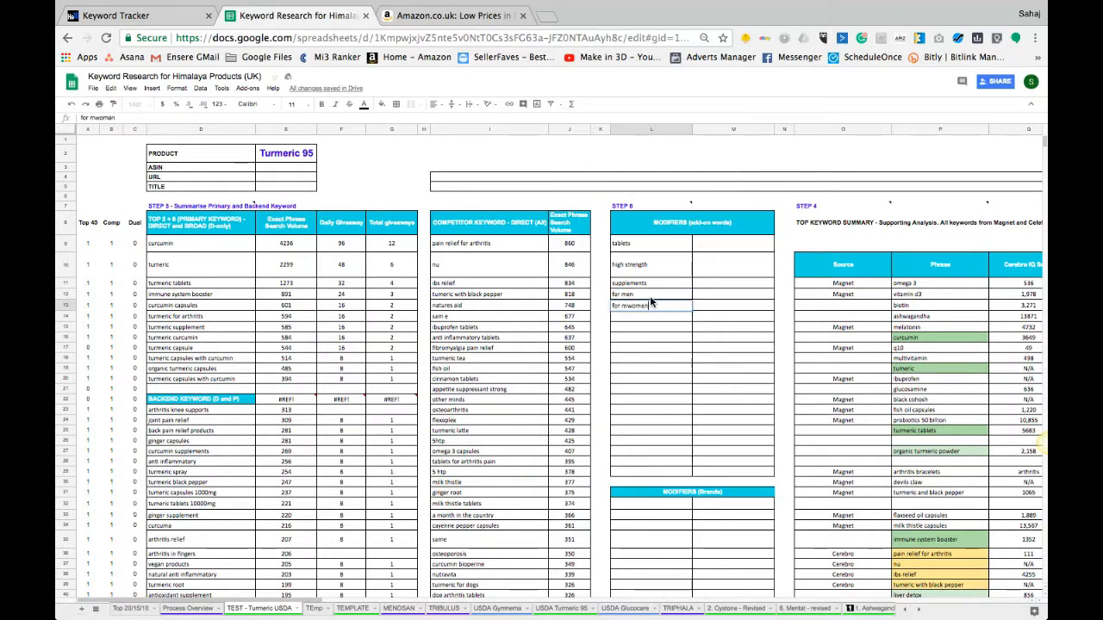
# Switch to Amazon and extend the search text to turmeric tablets to read its suggestions.
pyautogui.click(435, 19)
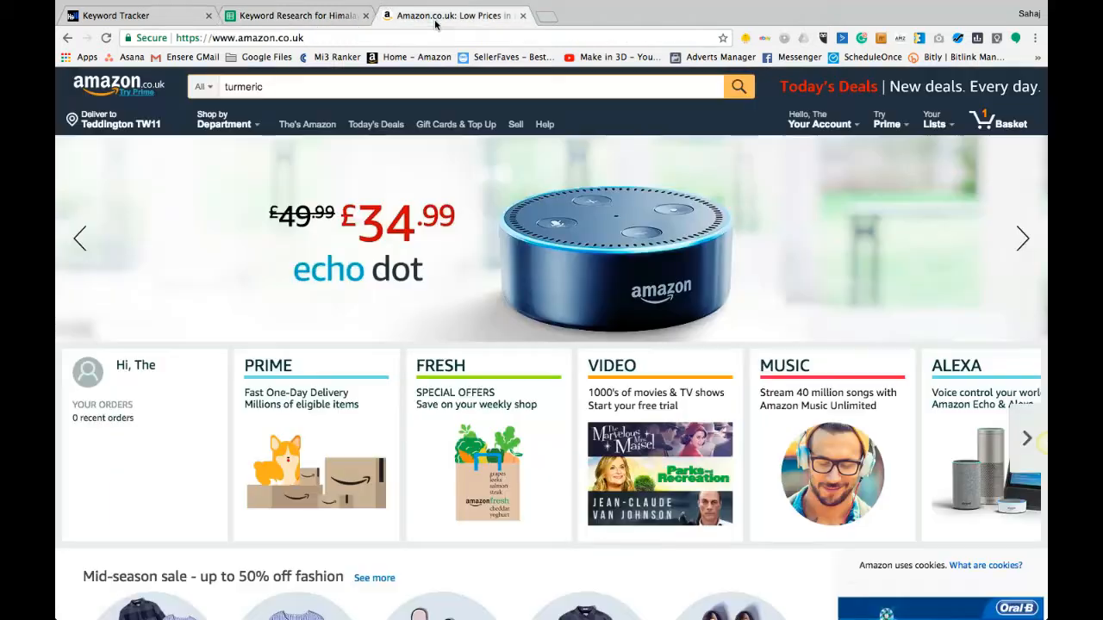
pyautogui.click(279, 89)
pyautogui.write('turmeric')
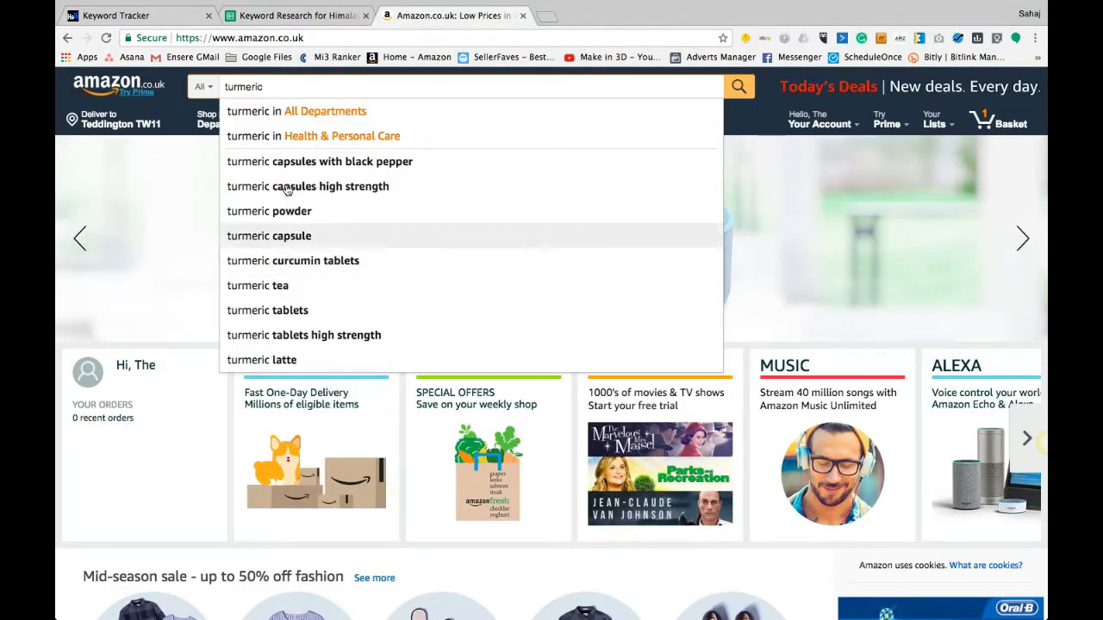
pyautogui.write(' tablets')
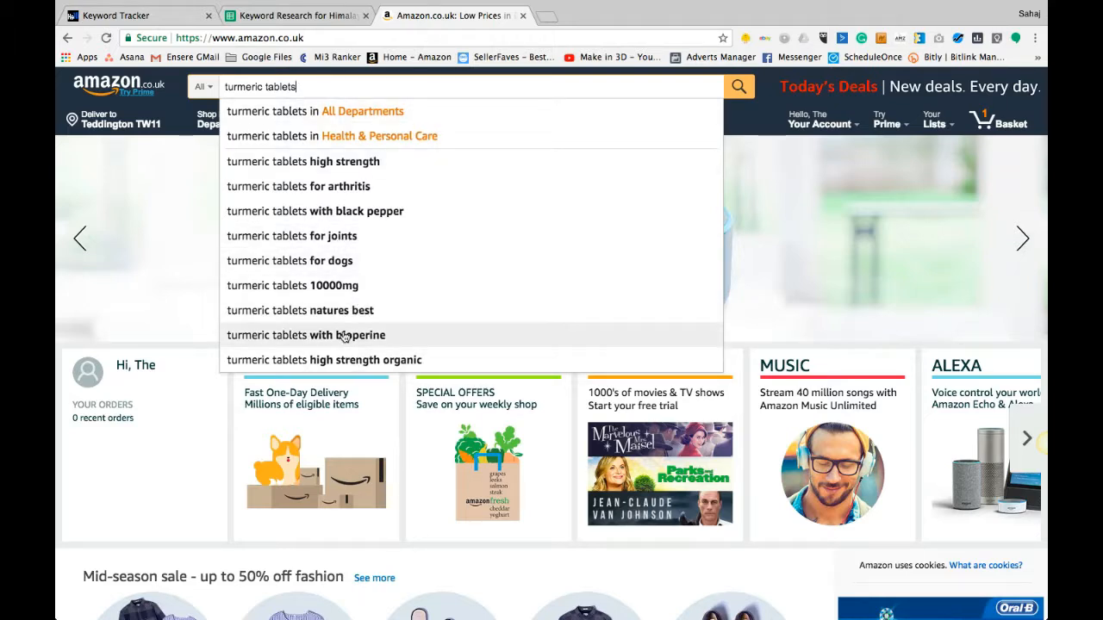
# Review the add-on words in L9:L13 of the keyword sheet against the primary keywords in D9:D20.
pyautogui.click(303, 16)
pyautogui.moveTo(642, 243); pyautogui.dragTo(643, 348)
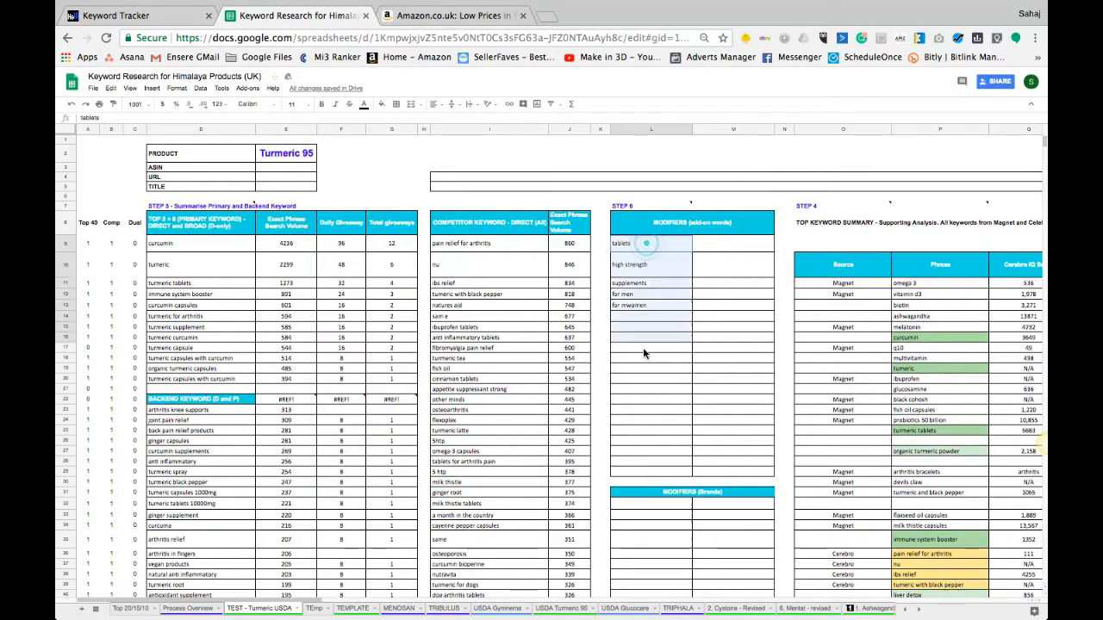
pyautogui.click(643, 353)
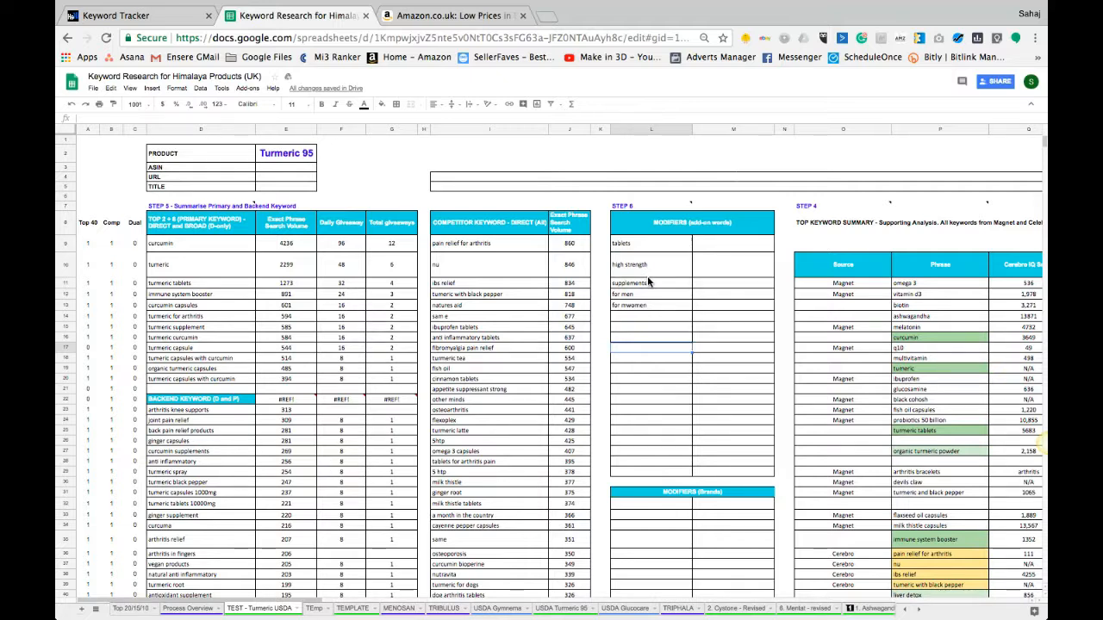
pyautogui.moveTo(648, 245); pyautogui.dragTo(649, 312)
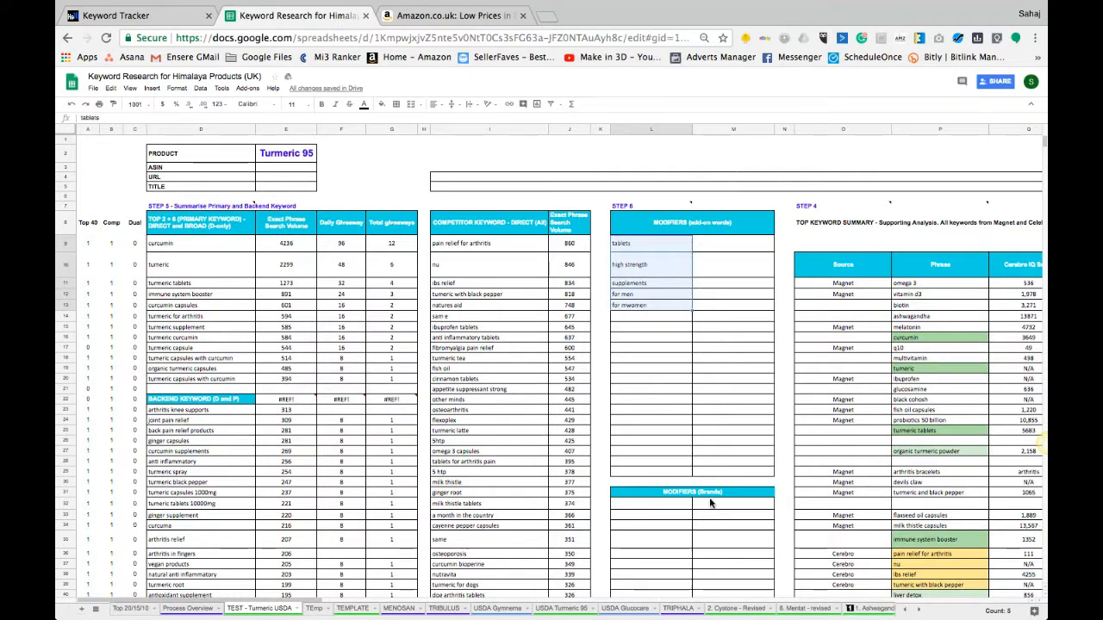
pyautogui.click(706, 440)
pyautogui.moveTo(633, 251); pyautogui.dragTo(635, 310)
pyautogui.moveTo(231, 356); pyautogui.dragTo(243, 371)
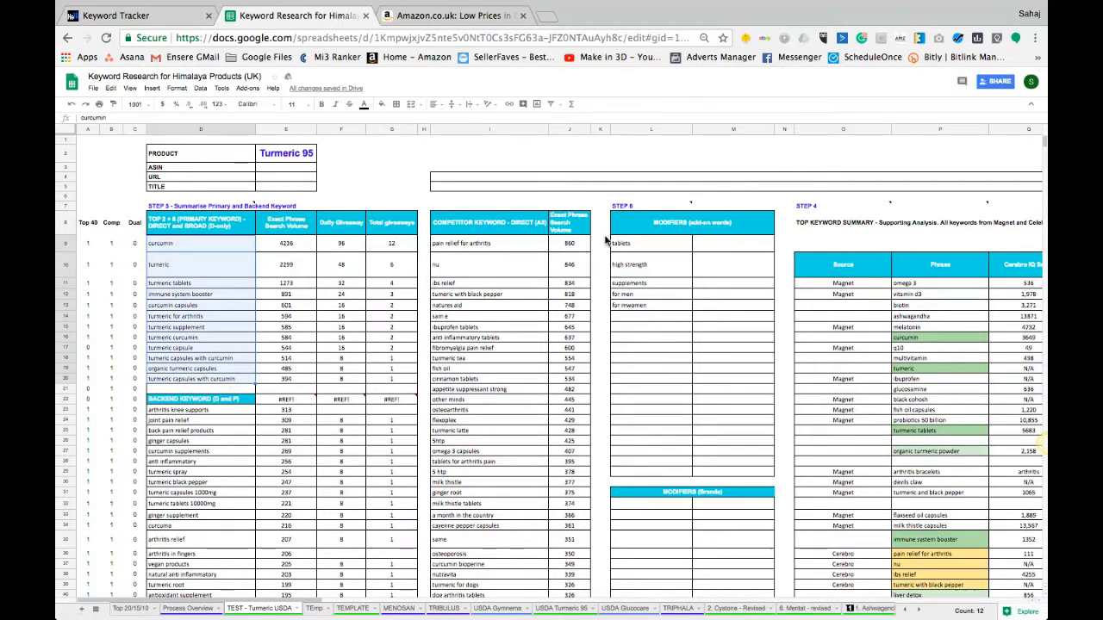
pyautogui.moveTo(622, 245); pyautogui.dragTo(630, 308)
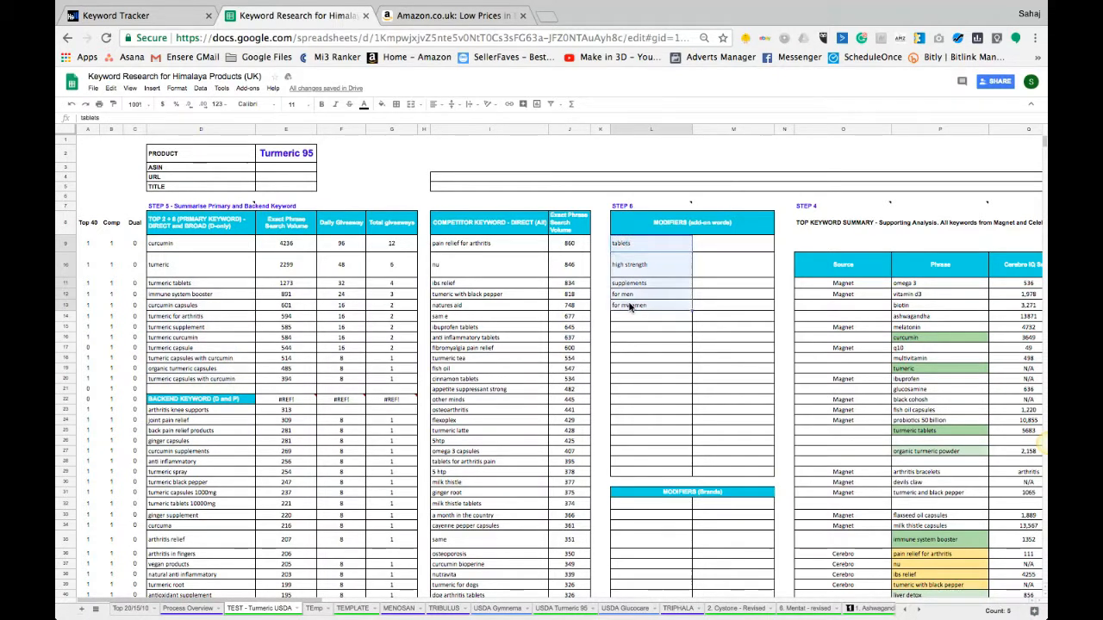
# Recheck the Amazon suggestions for turmeric tablets and examine the add-on word modifier columns L and M in the keyword sheet.
pyautogui.click(401, 8)
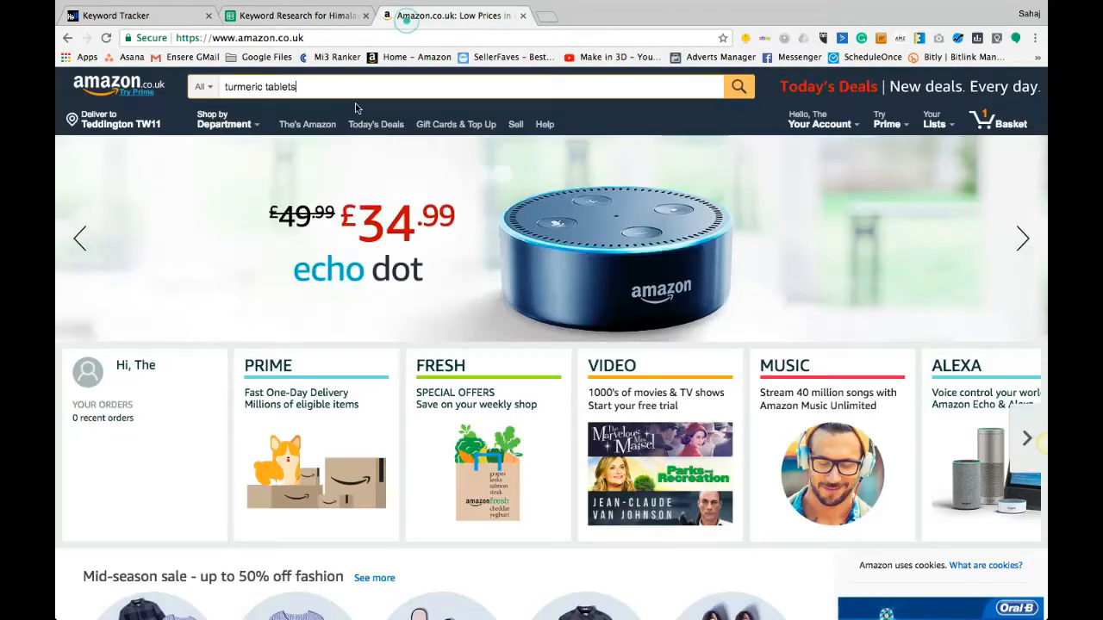
pyautogui.click(335, 87)
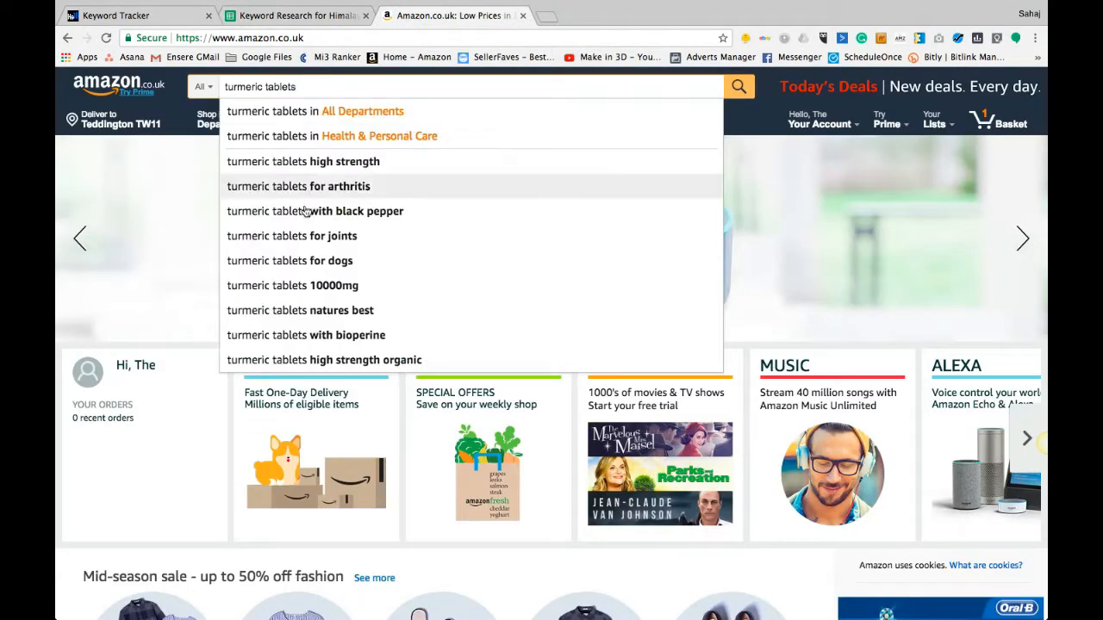
pyautogui.click(263, 15)
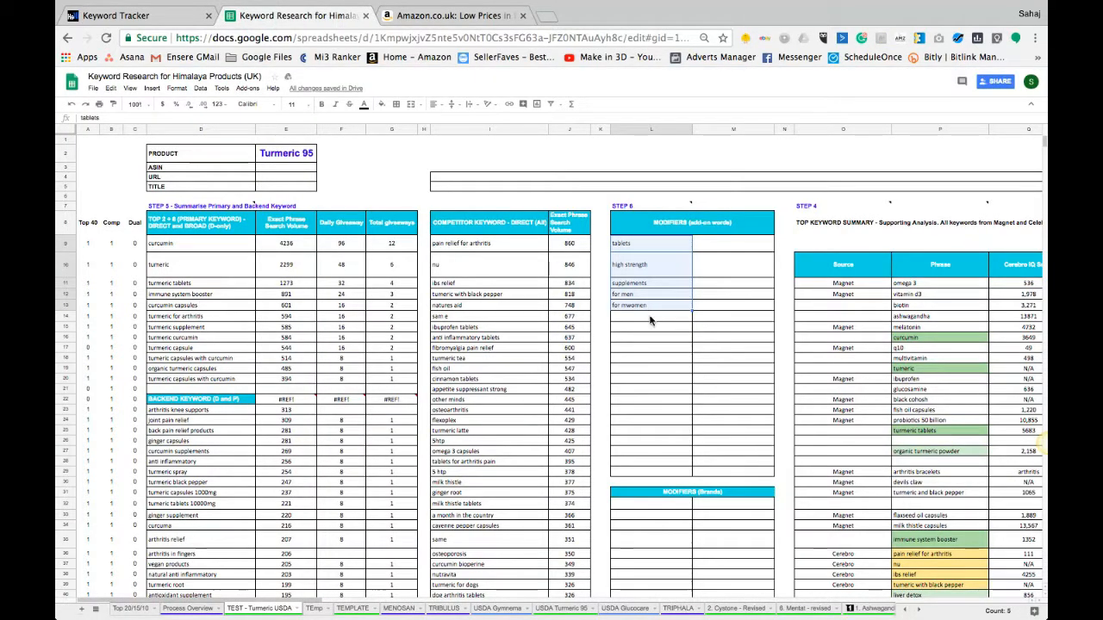
pyautogui.moveTo(651, 321); pyautogui.dragTo(647, 384)
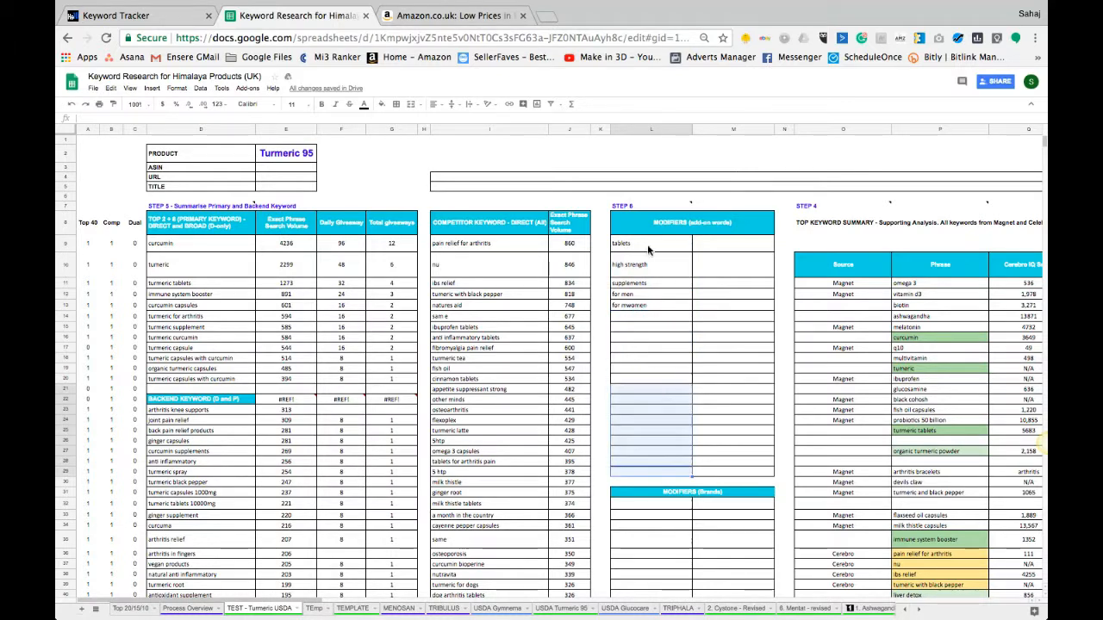
pyautogui.click(740, 247)
pyautogui.moveTo(714, 243); pyautogui.dragTo(701, 414)
pyautogui.moveTo(639, 252); pyautogui.dragTo(640, 392)
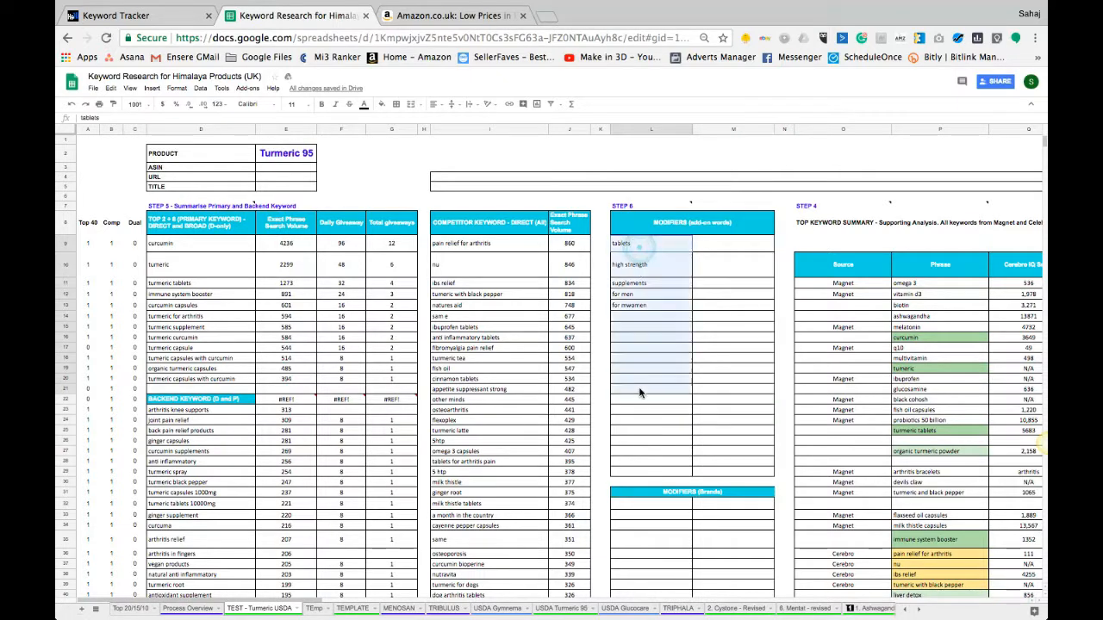
pyautogui.click(641, 392)
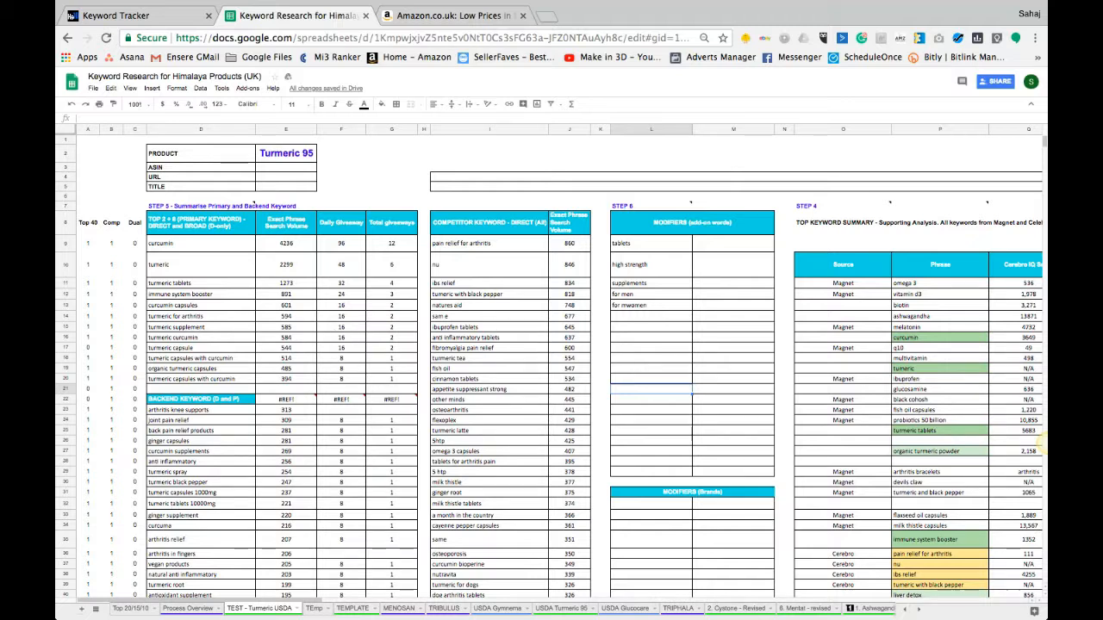
# Return to Process Overview and review the process diagram plus the descriptions and times for Steps 1 and 2.
pyautogui.click(183, 610)
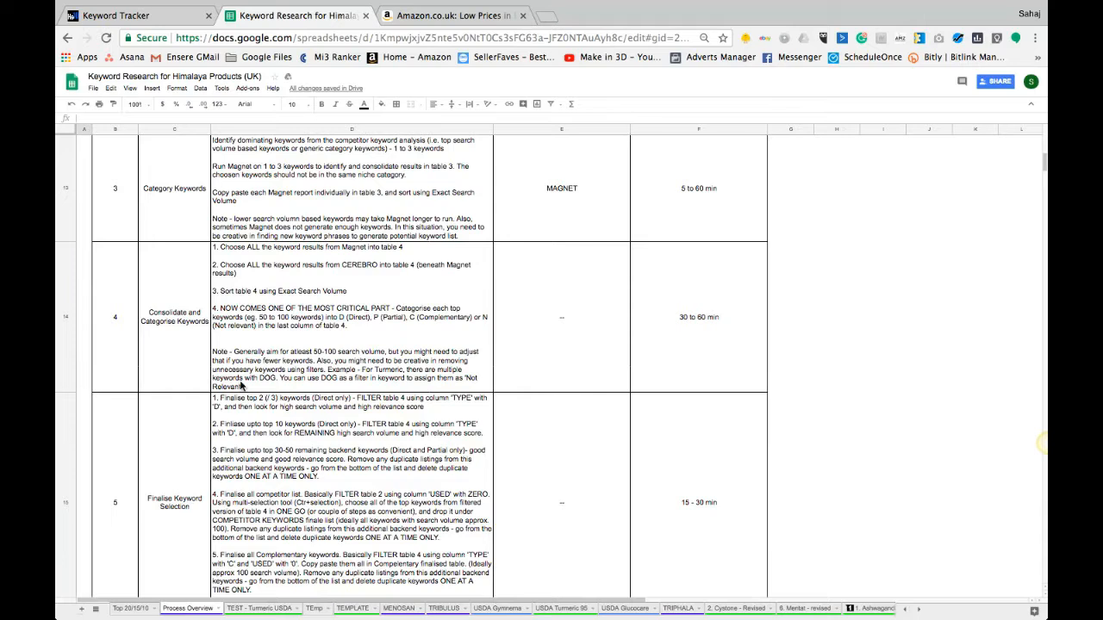
pyautogui.scroll(10, 241, 386)
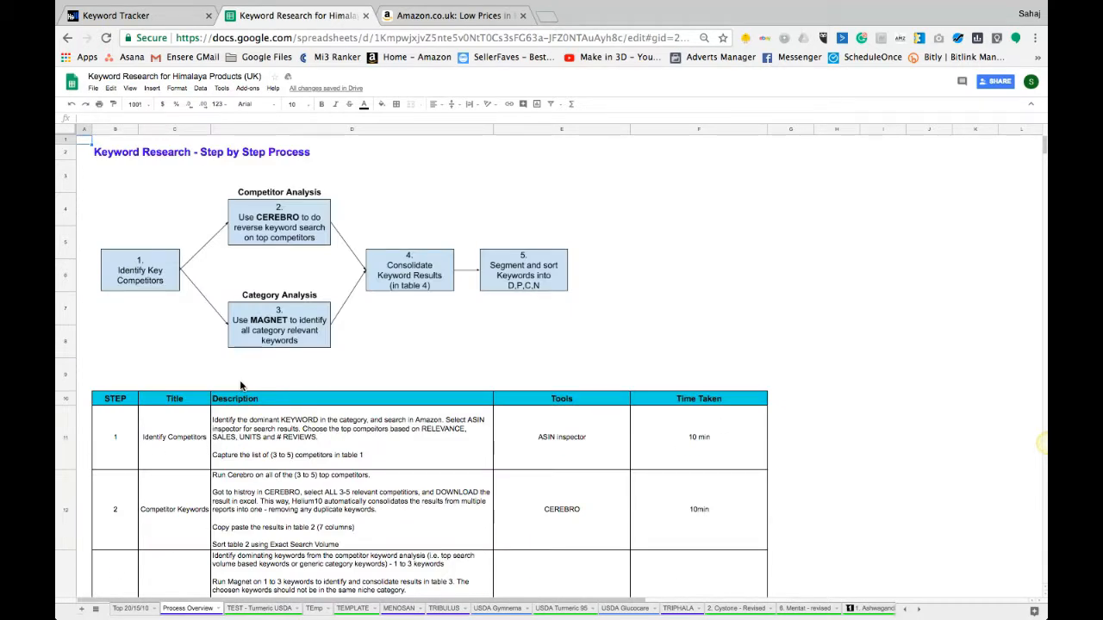
pyautogui.click(358, 354)
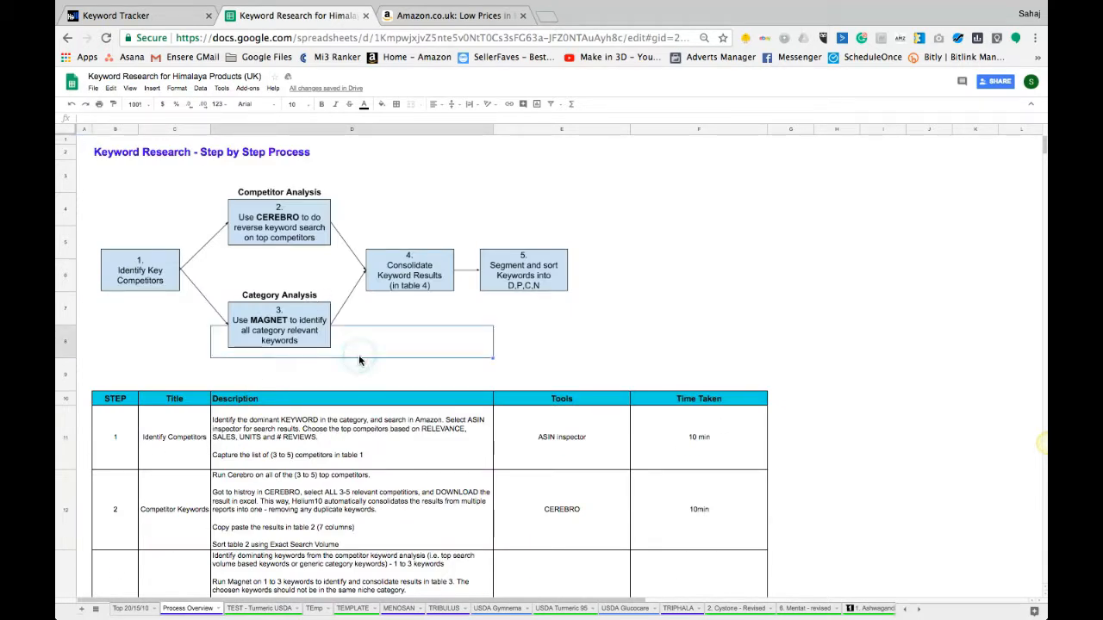
pyautogui.click(126, 262)
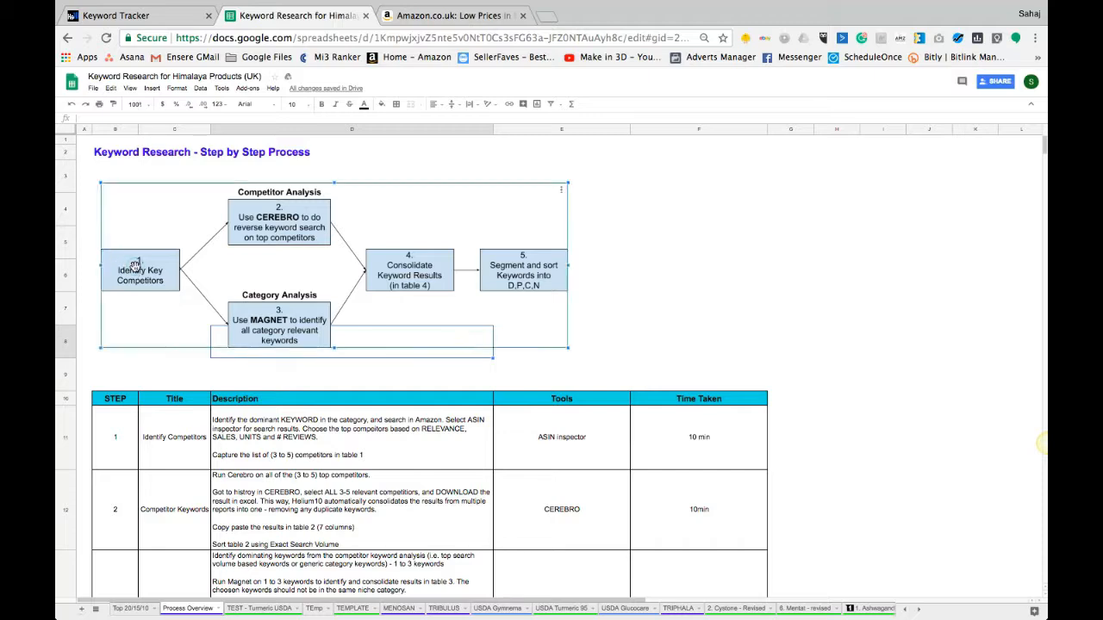
pyautogui.click(170, 435)
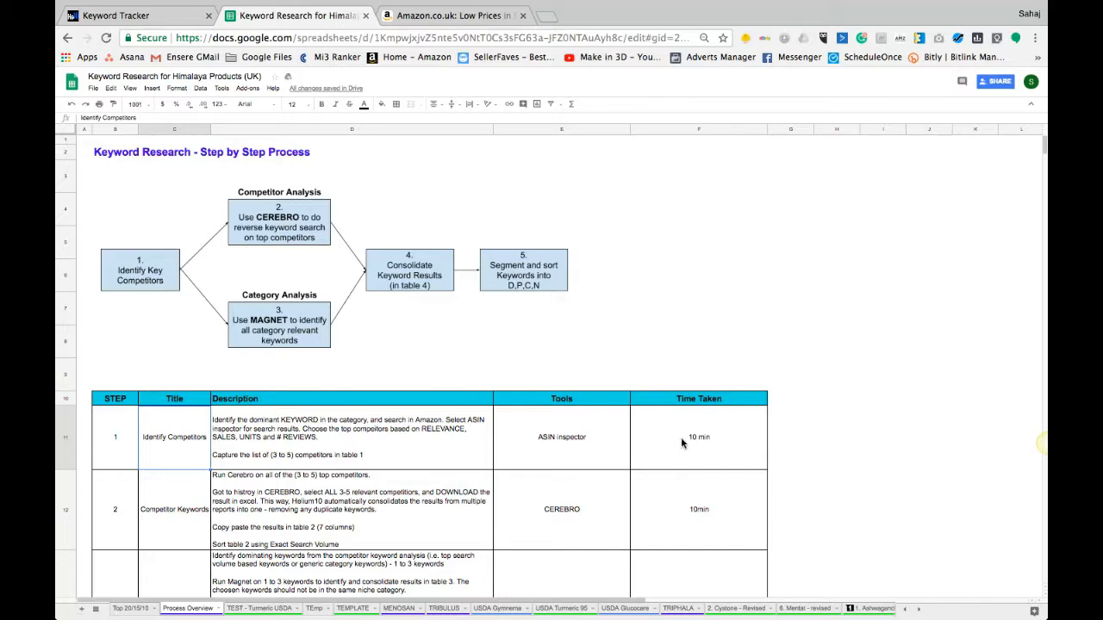
pyautogui.moveTo(151, 506); pyautogui.dragTo(365, 511)
pyautogui.click(310, 433)
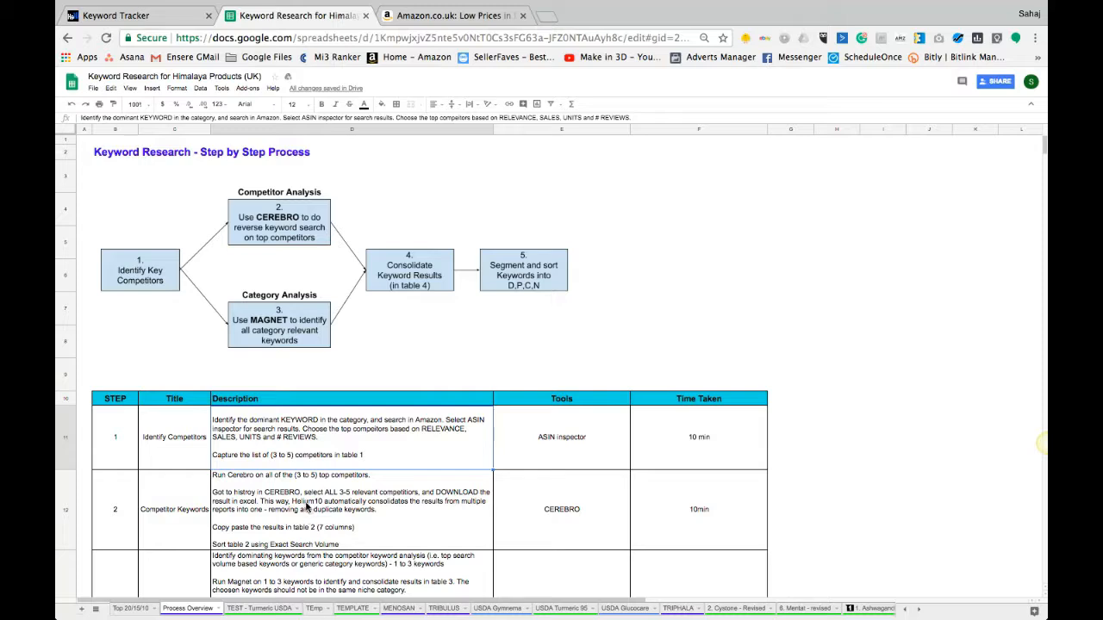
pyautogui.click(694, 503)
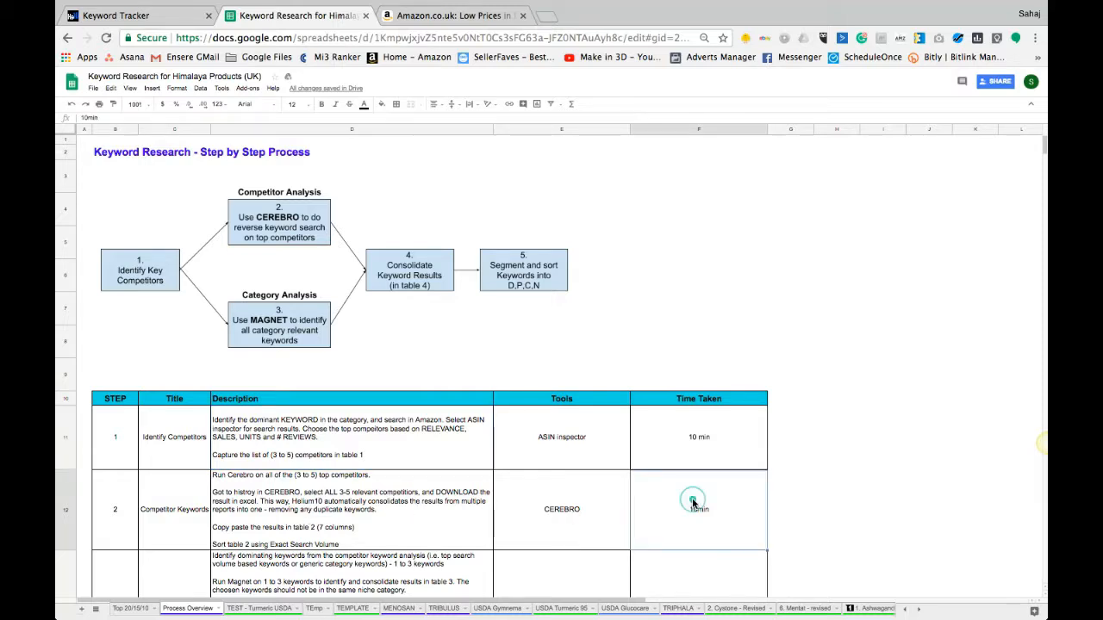
# Read through the Process Overview descriptions, tools and times for Steps 3 to 7.
pyautogui.scroll(-3, 694, 504)
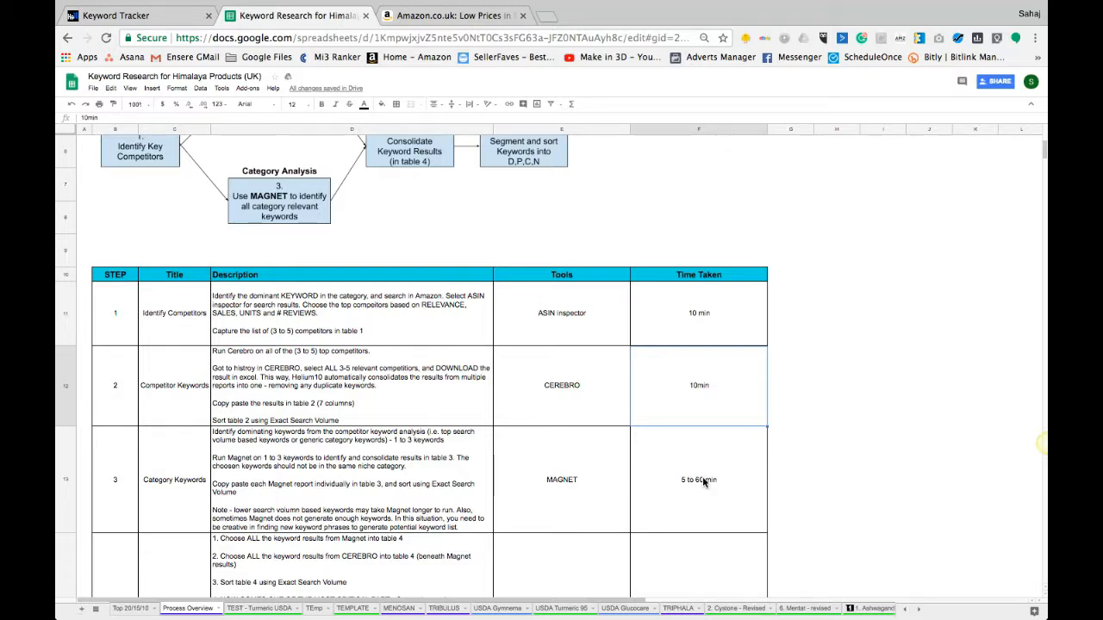
pyautogui.scroll(-3, 702, 482)
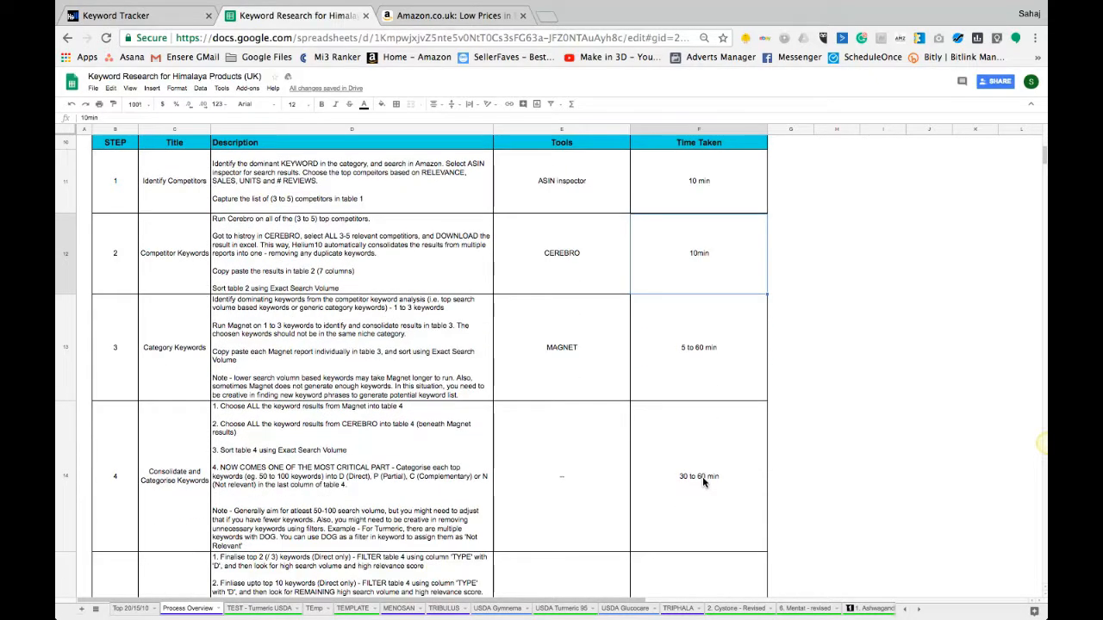
pyautogui.scroll(-2, 702, 481)
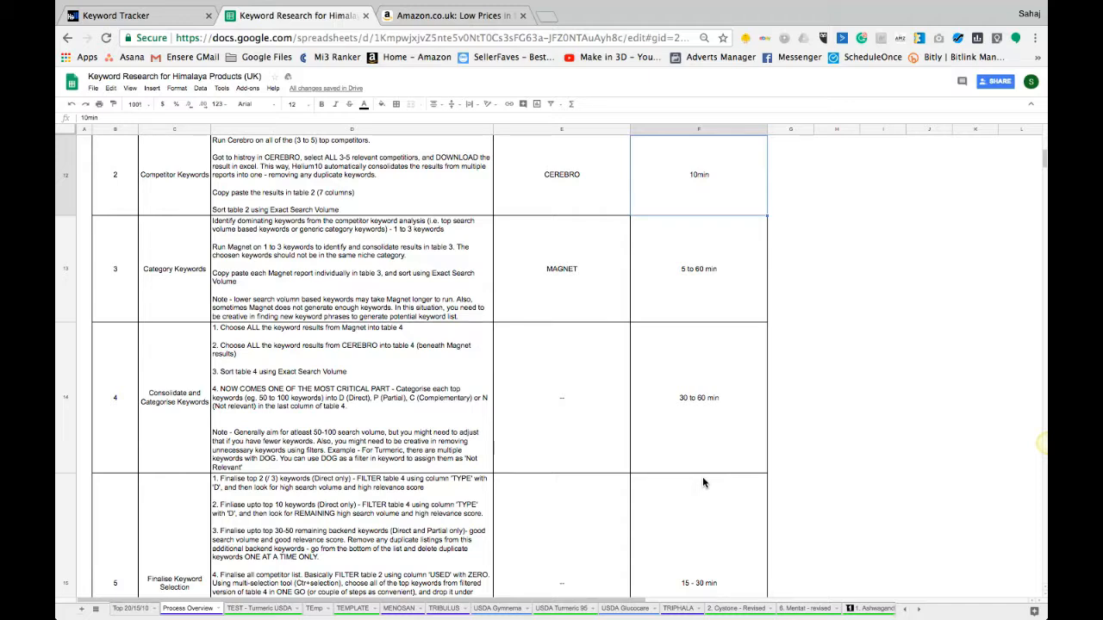
pyautogui.scroll(2, 699, 448)
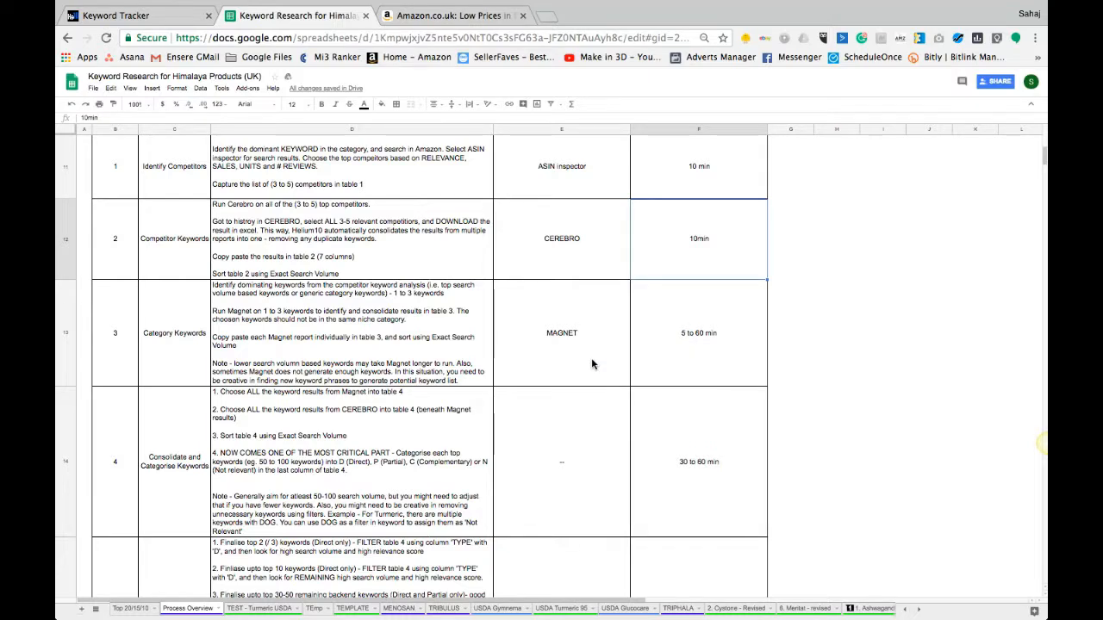
pyautogui.scroll(-4, 591, 357)
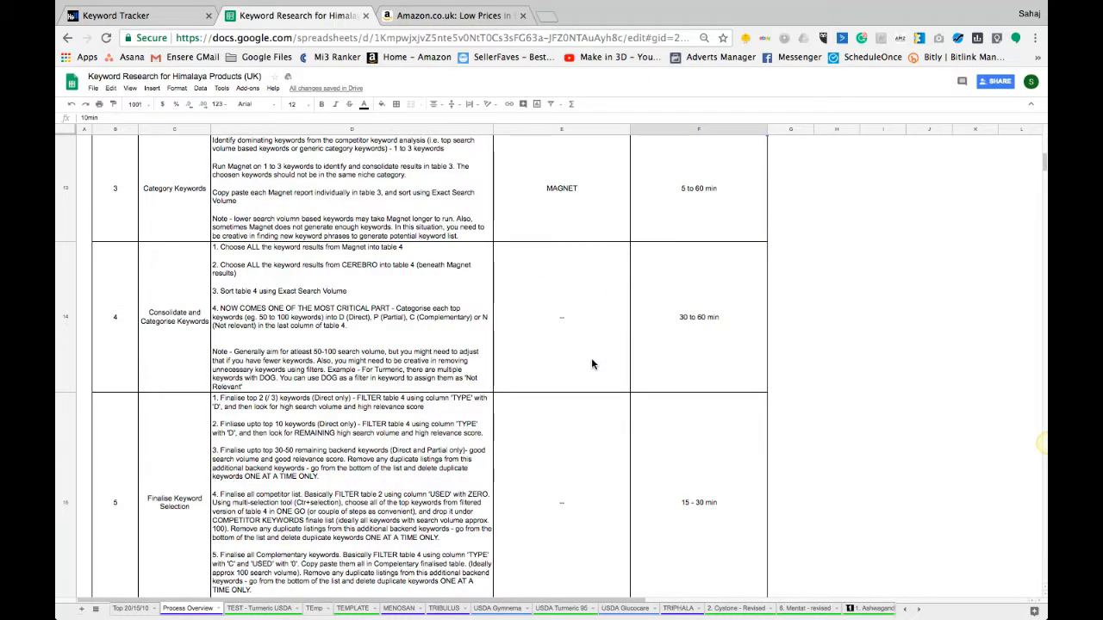
pyautogui.click(382, 321)
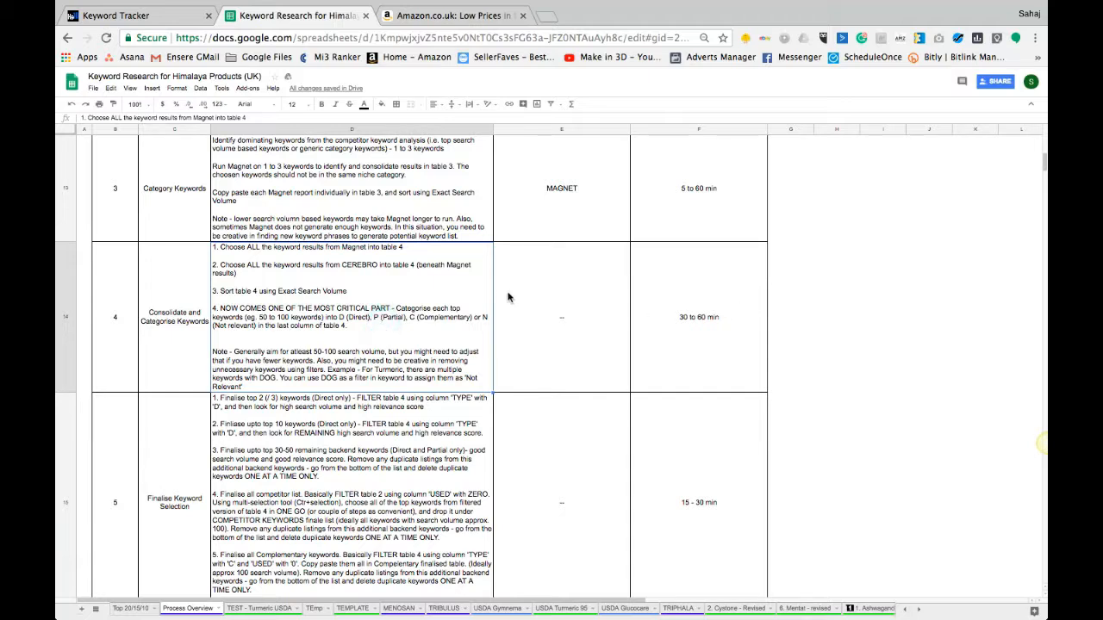
pyautogui.click(703, 317)
pyautogui.scroll(-5, 722, 321)
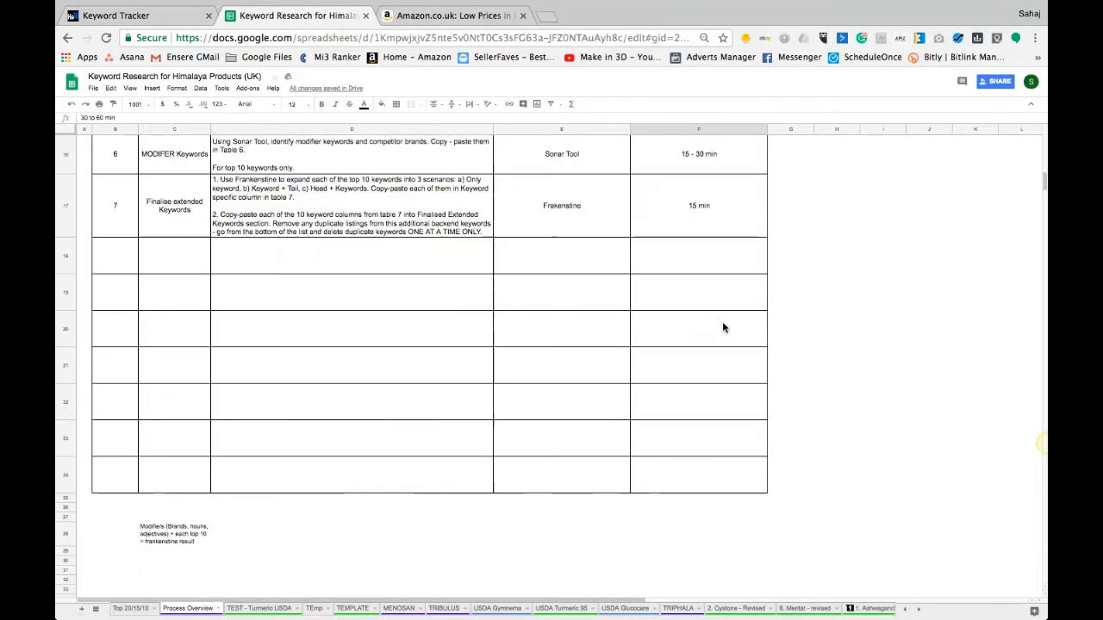
pyautogui.scroll(2, 722, 321)
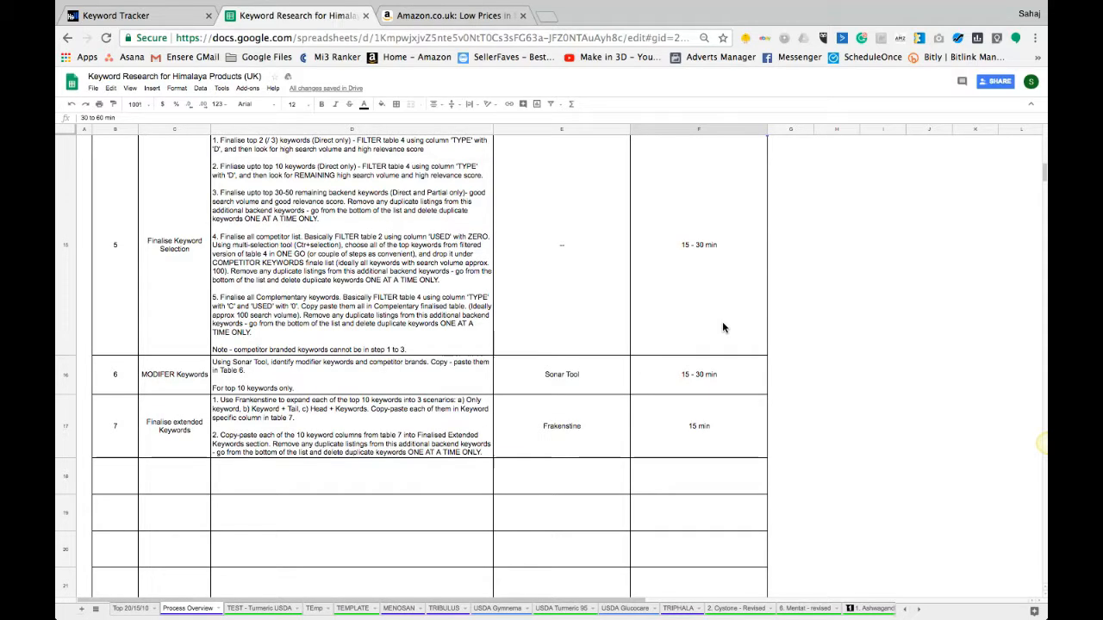
pyautogui.click(282, 277)
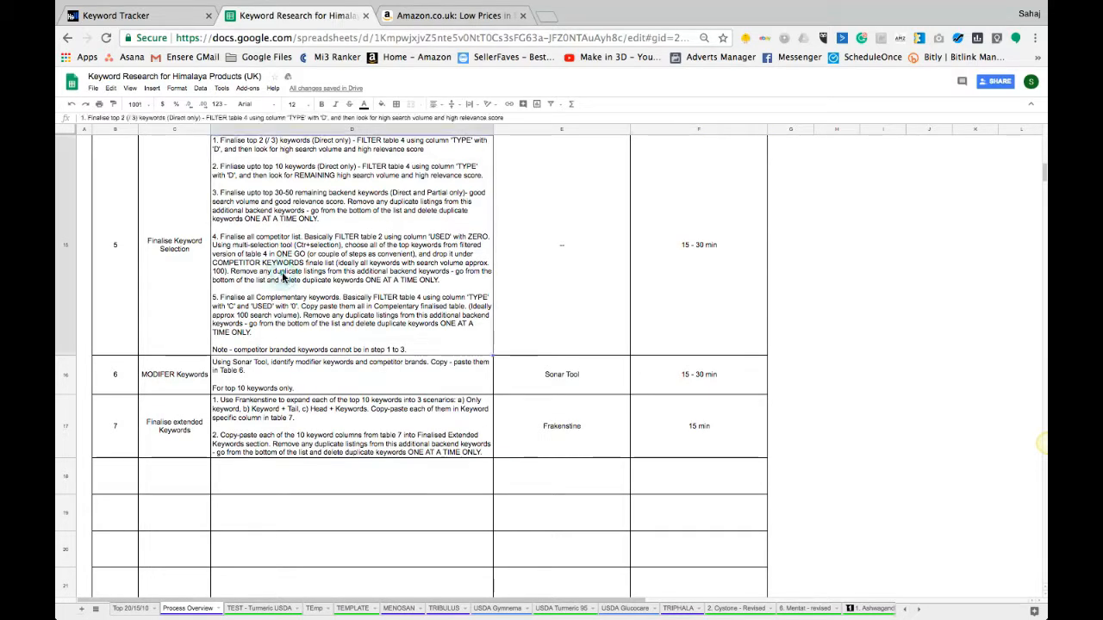
# Set the time taken for Step 5, Finalise Keyword Selection, to 15 min.
pyautogui.scroll(3, 284, 276)
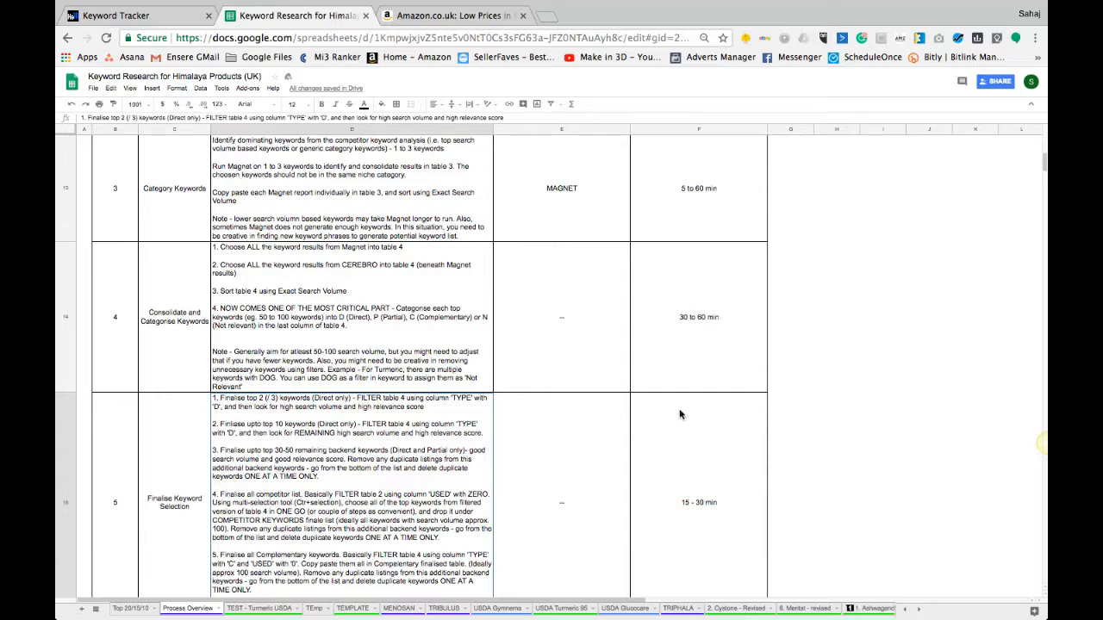
pyautogui.click(676, 503)
pyautogui.doubleClick(675, 498)
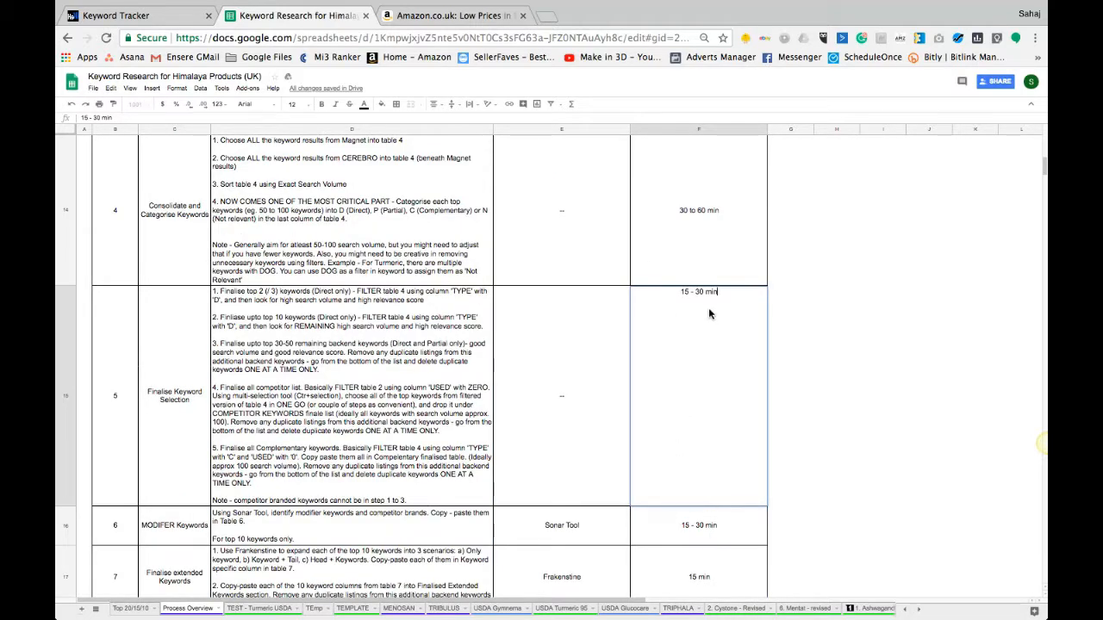
pyautogui.moveTo(707, 293); pyautogui.dragTo(691, 293)
pyautogui.press('BackSpace')
pyautogui.press('Return')
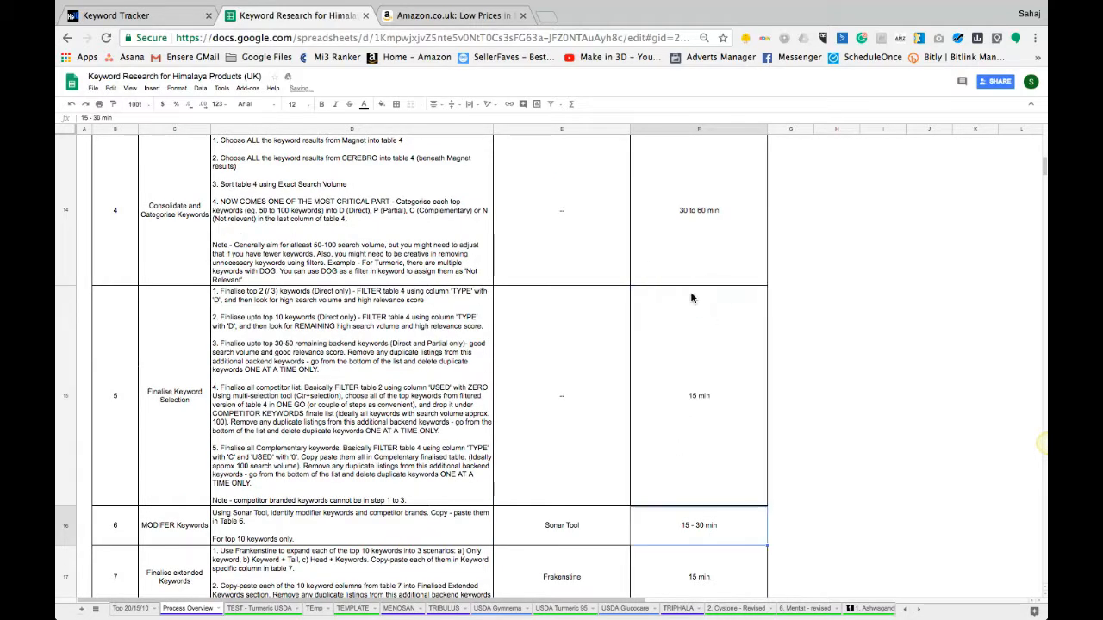
# Read the Step 5 keyword selection notes and the Step 6 modifier keywords description.
pyautogui.click(407, 352)
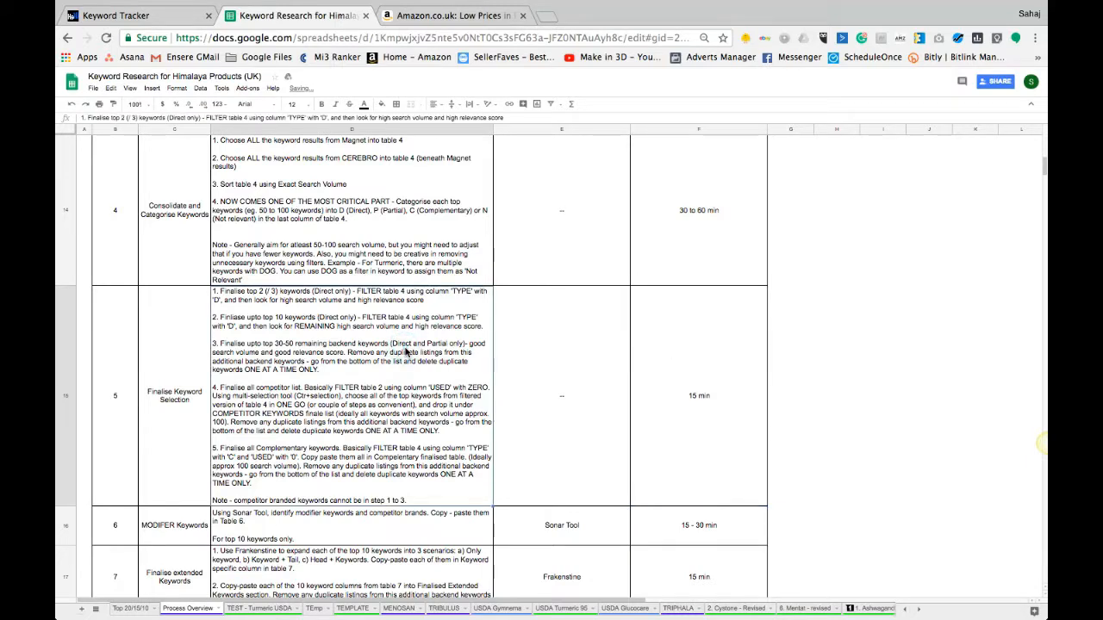
pyautogui.scroll(-2, 406, 351)
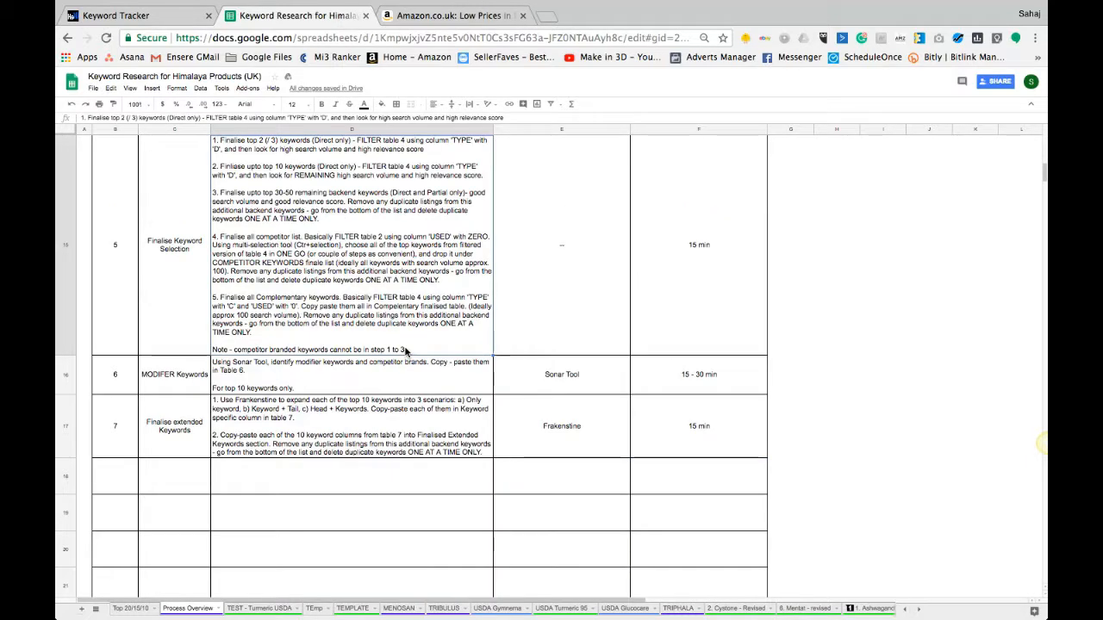
pyautogui.click(203, 383)
pyautogui.click(274, 388)
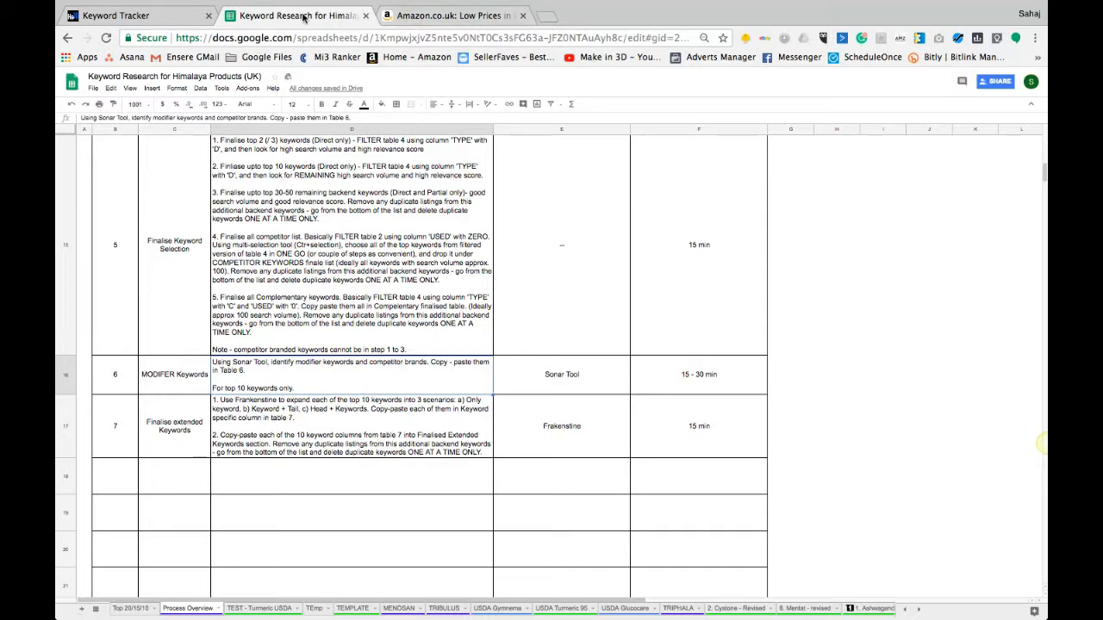
# Return to the TEST - Turmeric USDA sheet and examine the primary keywords against the add-on word and brand modifier columns.
pyautogui.click(315, 608)
pyautogui.click(263, 608)
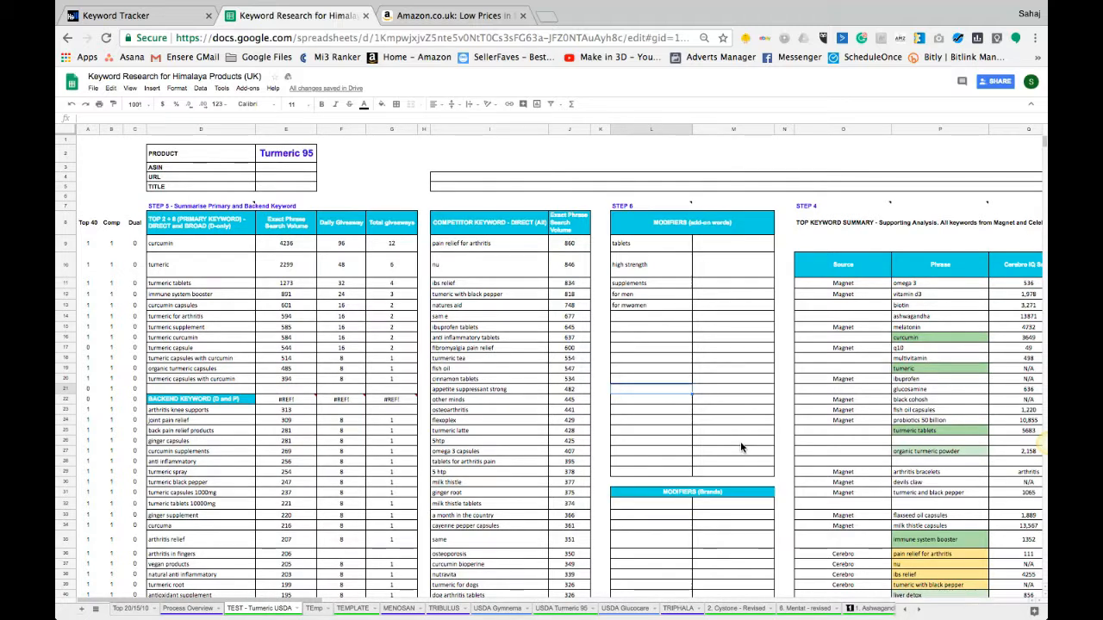
pyautogui.scroll(-2, 716, 403)
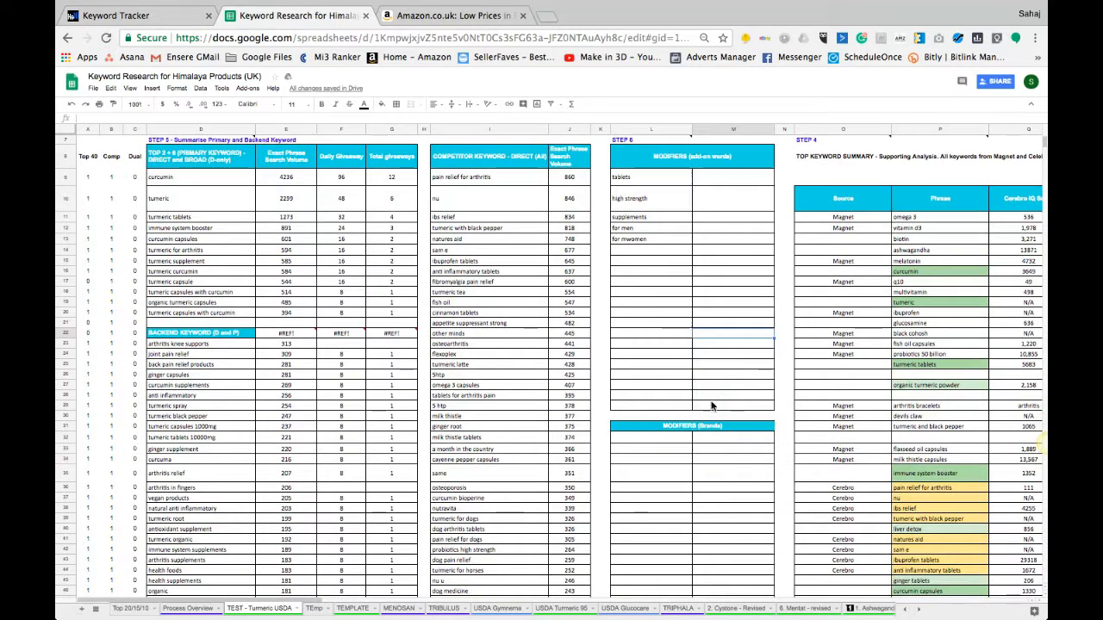
pyautogui.moveTo(668, 442); pyautogui.dragTo(669, 570)
pyautogui.moveTo(161, 176); pyautogui.dragTo(167, 319)
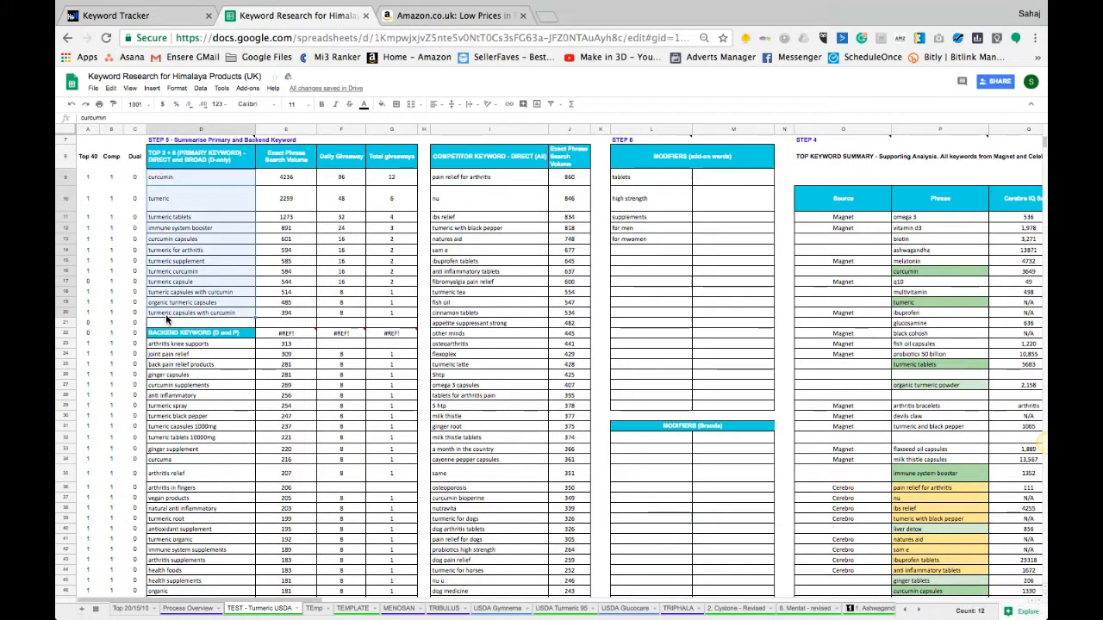
pyautogui.click(663, 494)
pyautogui.moveTo(668, 438); pyautogui.dragTo(668, 570)
pyautogui.click(728, 435)
pyautogui.keyDown('shift'); pyautogui.click(728, 570); pyautogui.keyUp('shift')
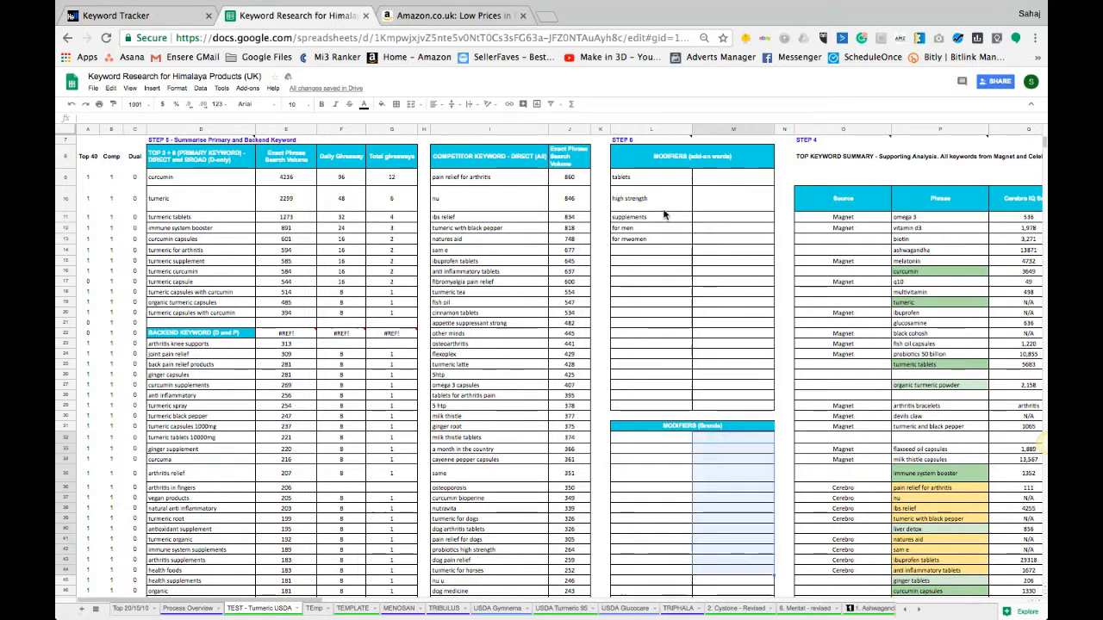
pyautogui.moveTo(664, 178); pyautogui.dragTo(645, 362)
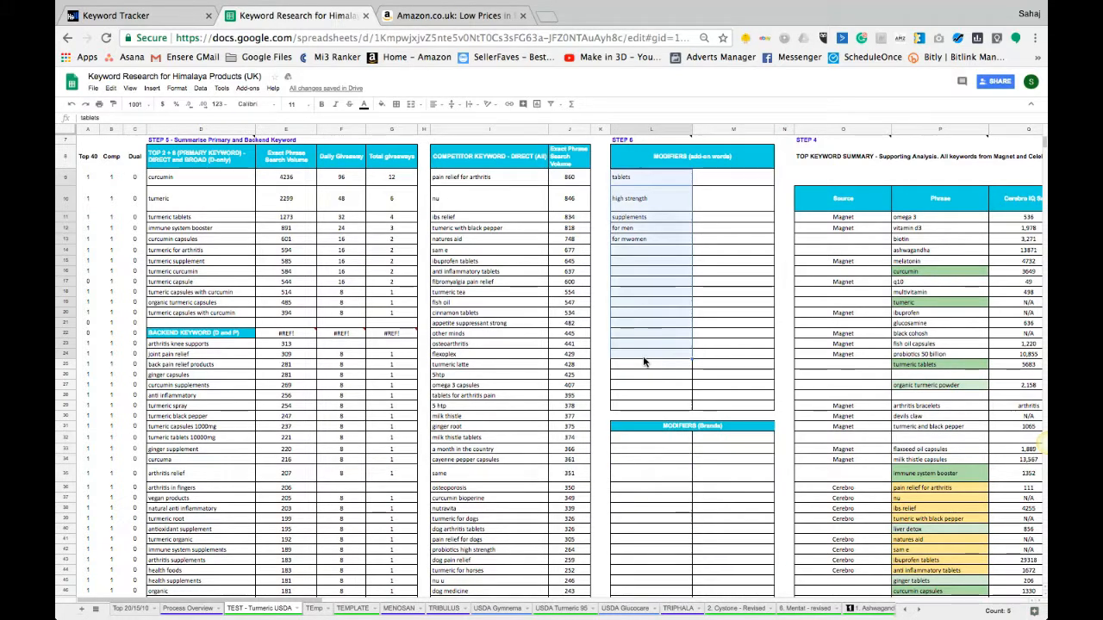
pyautogui.moveTo(713, 178); pyautogui.dragTo(715, 336)
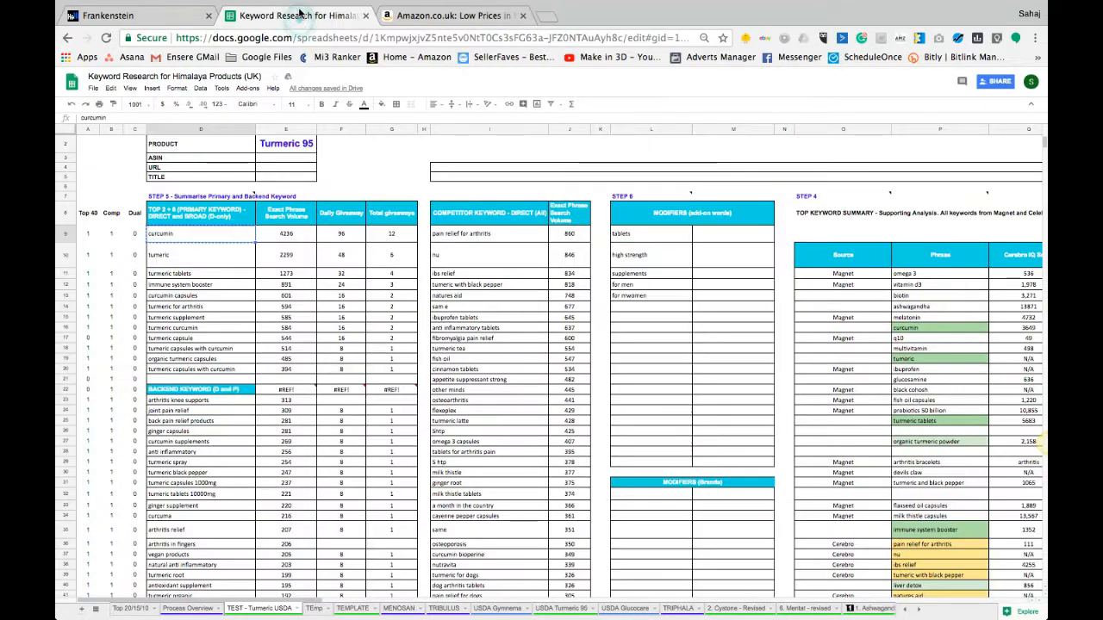
# Review how the primary keyword curcumin in D9 pairs with the Step 6 add-on words and brand modifiers.
pyautogui.click(286, 368)
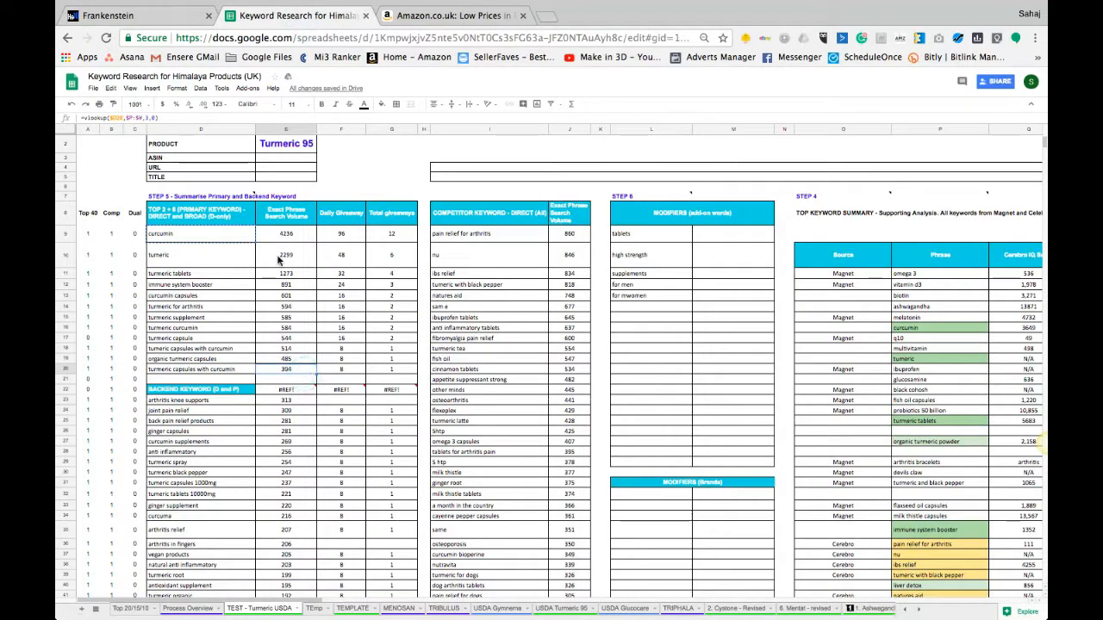
pyautogui.moveTo(642, 234); pyautogui.dragTo(726, 565)
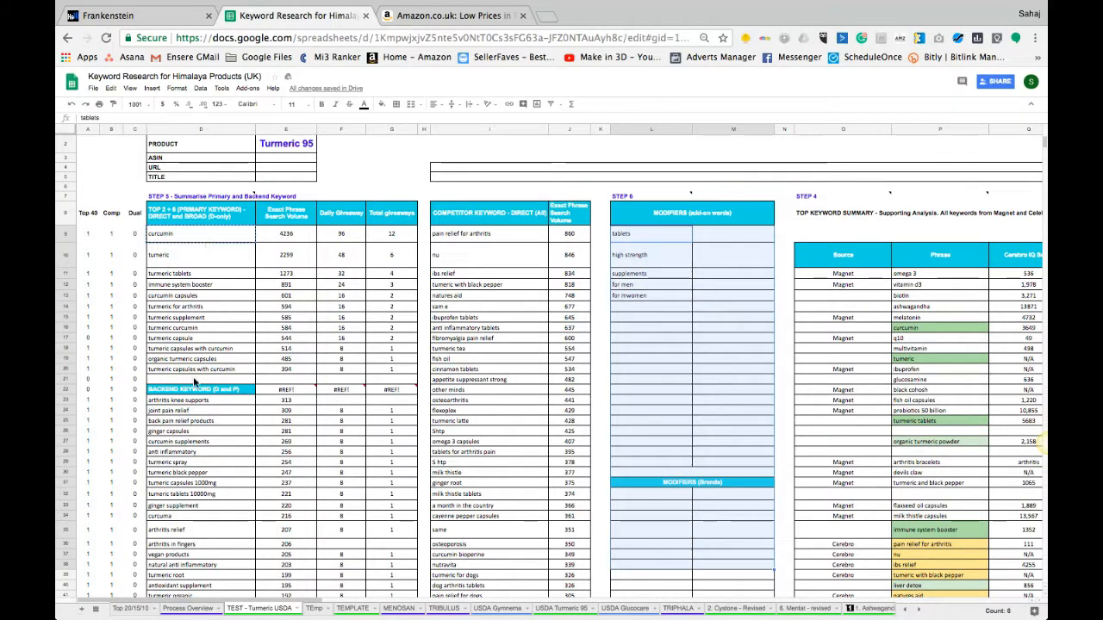
pyautogui.moveTo(659, 236); pyautogui.dragTo(746, 454)
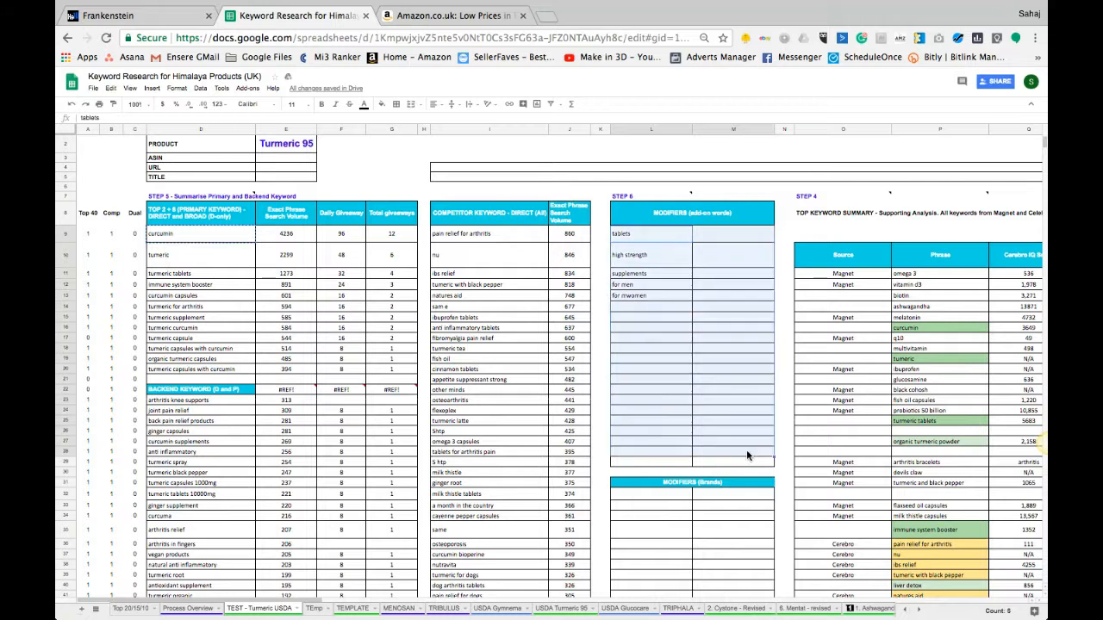
pyautogui.click(212, 234)
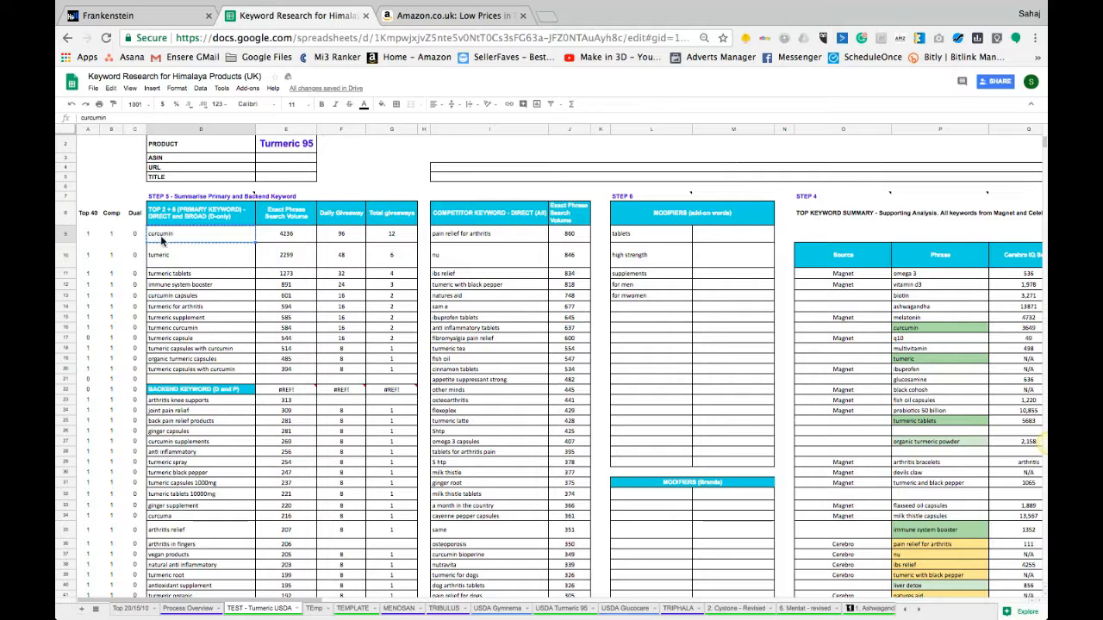
pyautogui.click(661, 233)
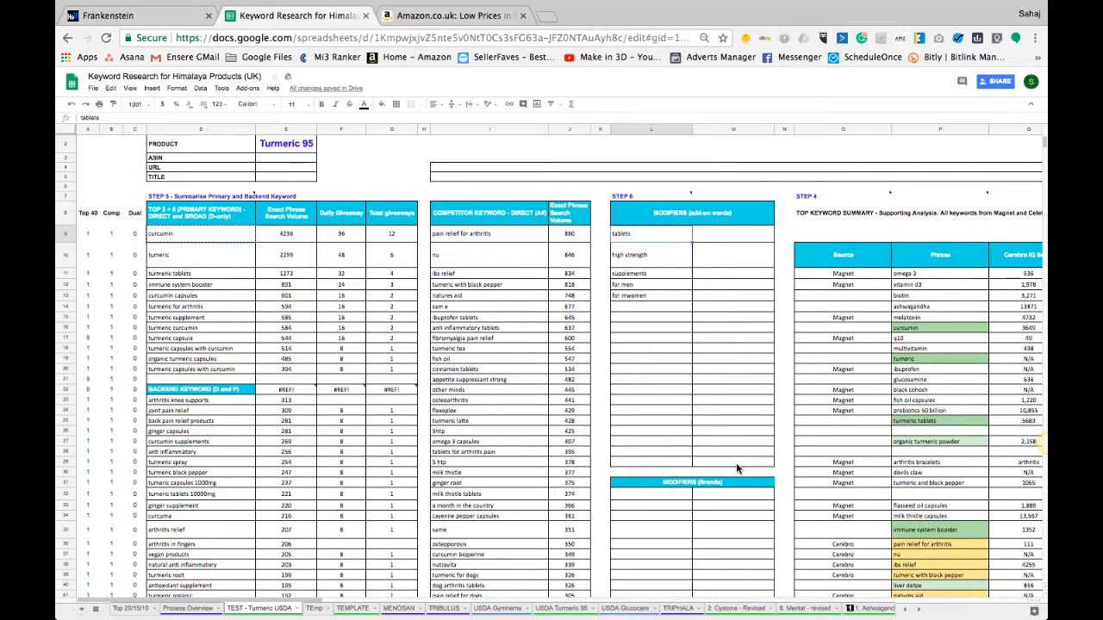
pyautogui.click(716, 431)
pyautogui.moveTo(653, 233); pyautogui.dragTo(732, 463)
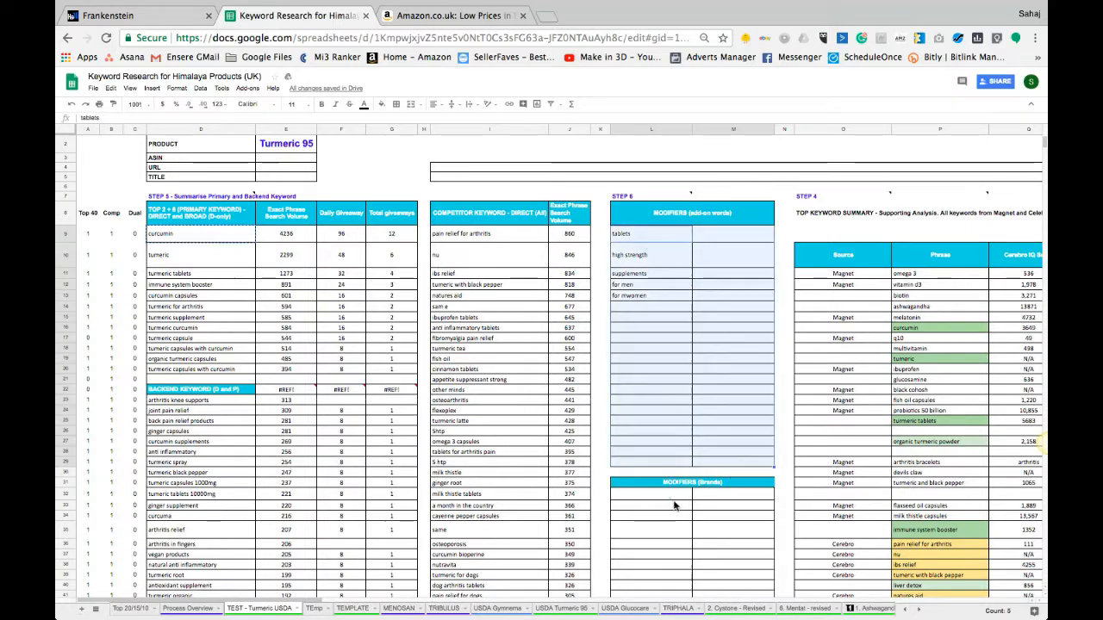
pyautogui.moveTo(673, 497); pyautogui.dragTo(723, 564)
pyautogui.click(722, 564)
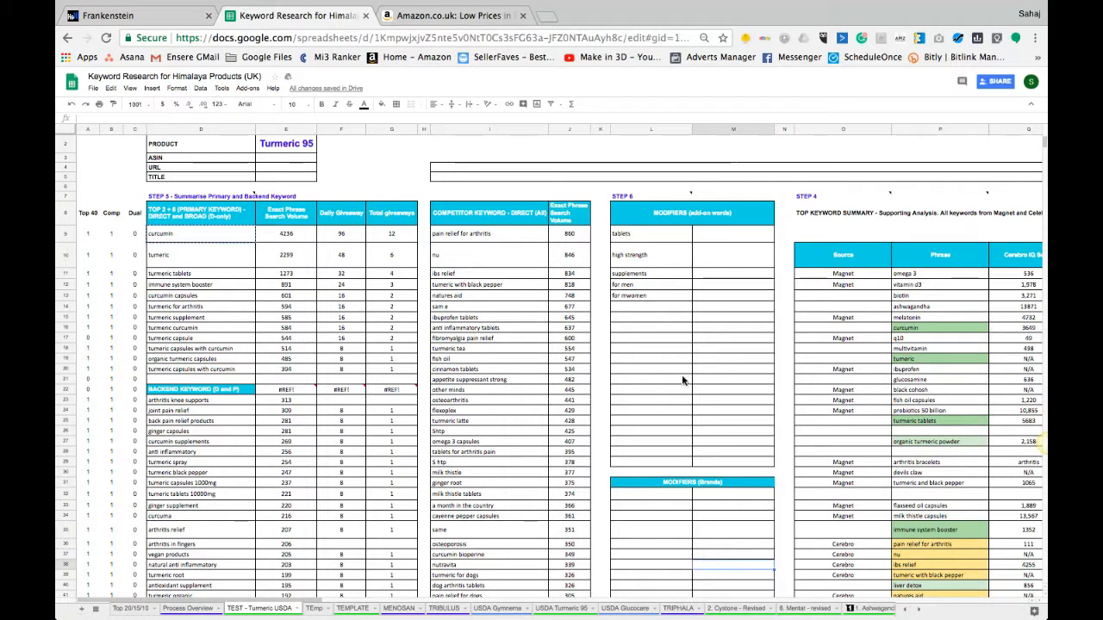
# Review the empty brand modifiers table and the add-on words under Step 6.
pyautogui.moveTo(668, 494); pyautogui.dragTo(721, 555)
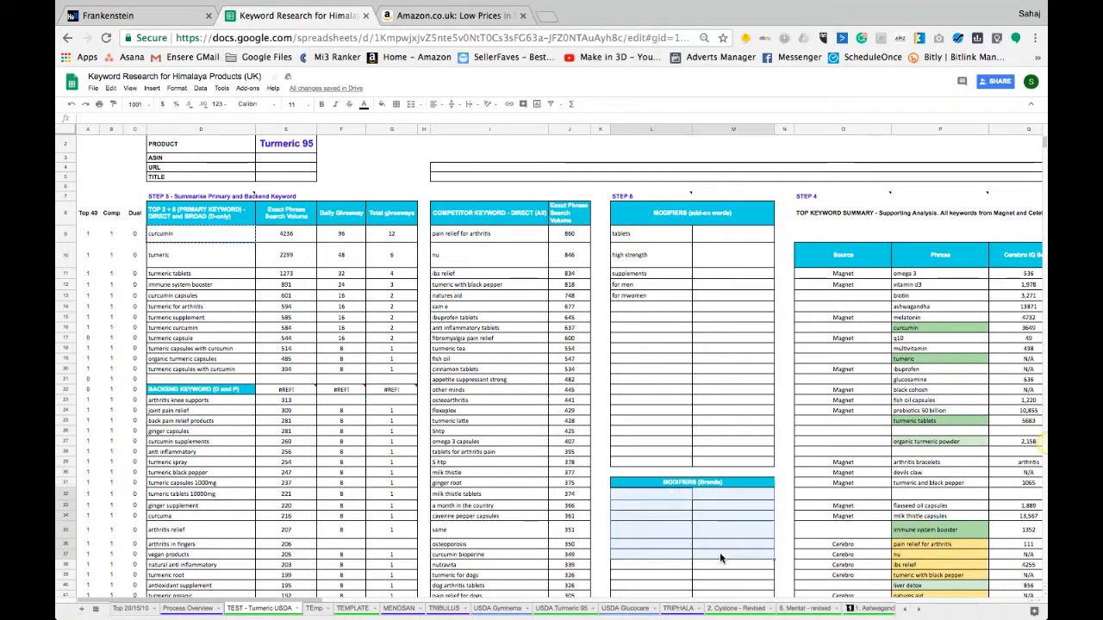
pyautogui.click(686, 285)
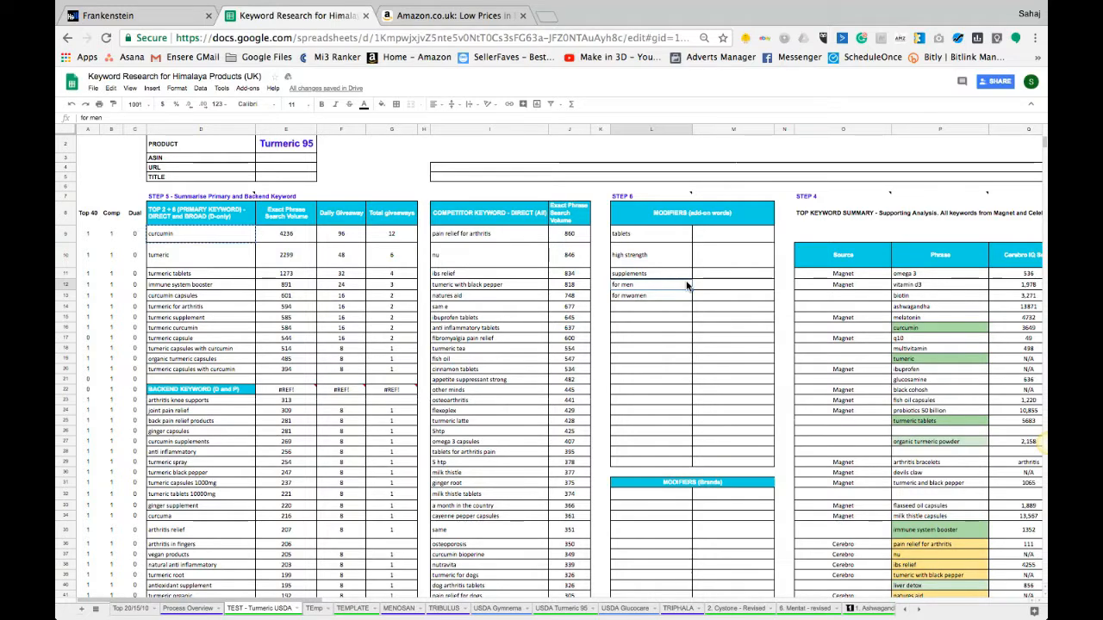
pyautogui.scroll(1, 686, 285)
# Go back to the Process Overview sheet and review the flowchart's CEREBRO competitor analysis and MAGNET category analysis branches.
pyautogui.click(186, 609)
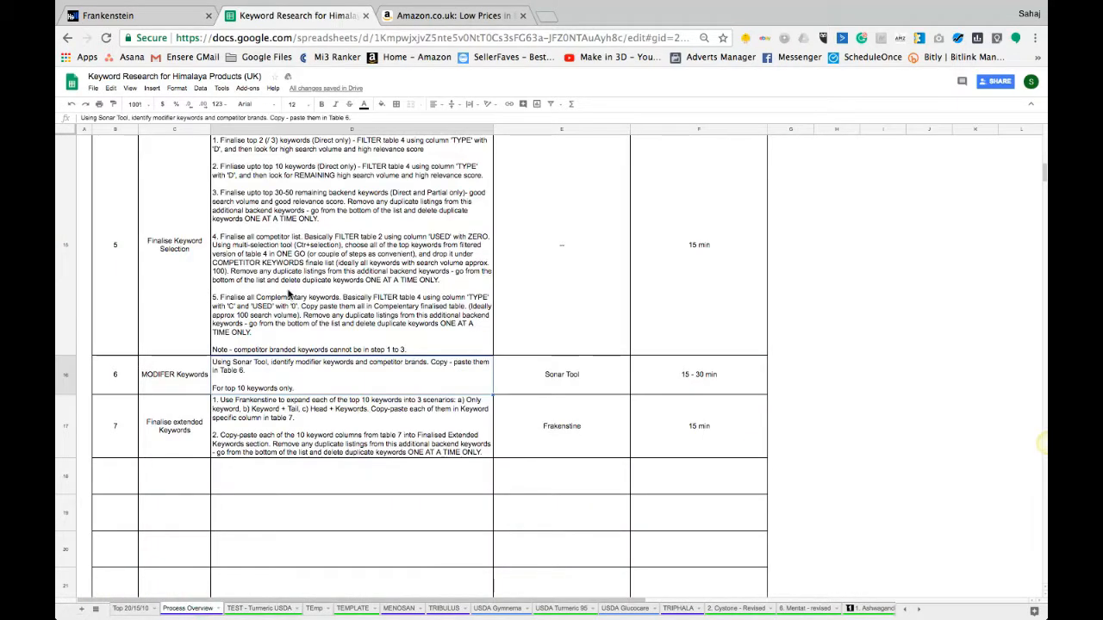
pyautogui.scroll(10, 289, 295)
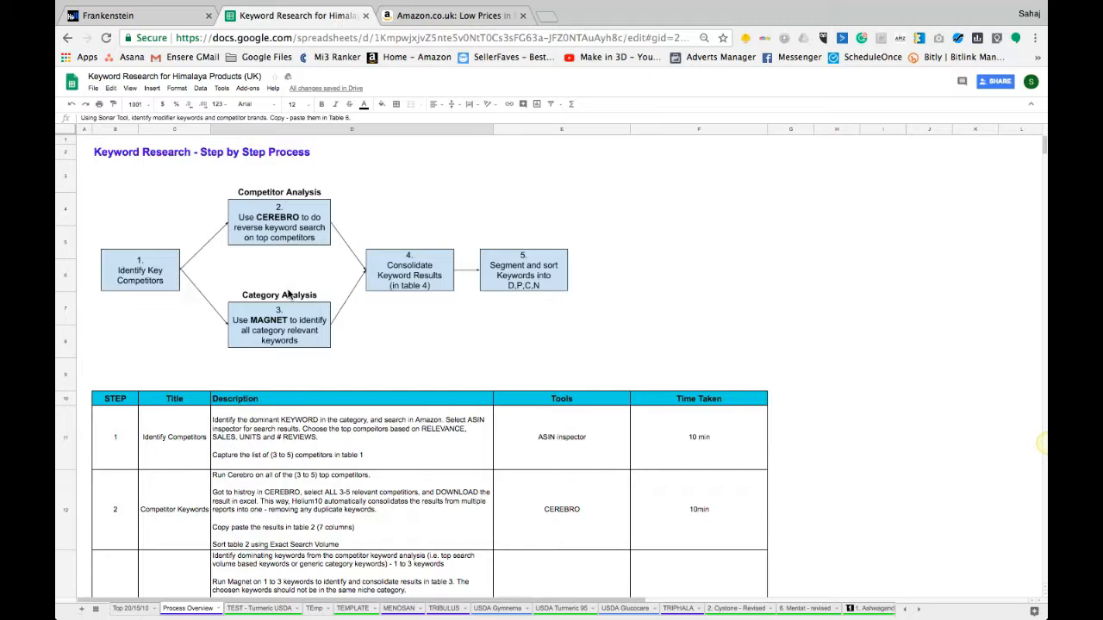
pyautogui.click(263, 216)
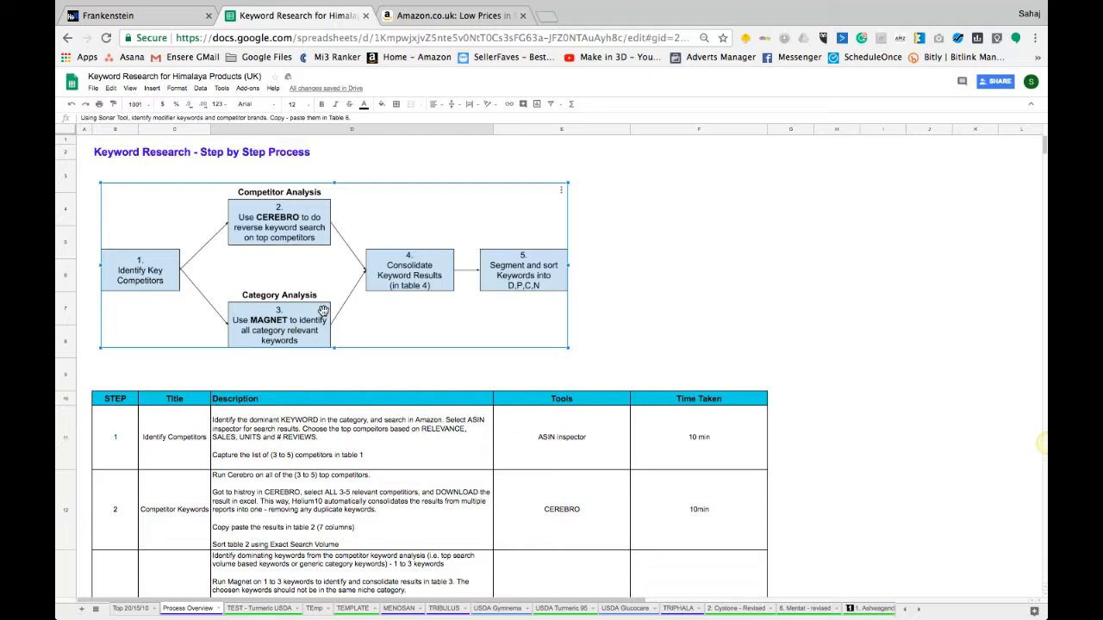
pyautogui.click(298, 366)
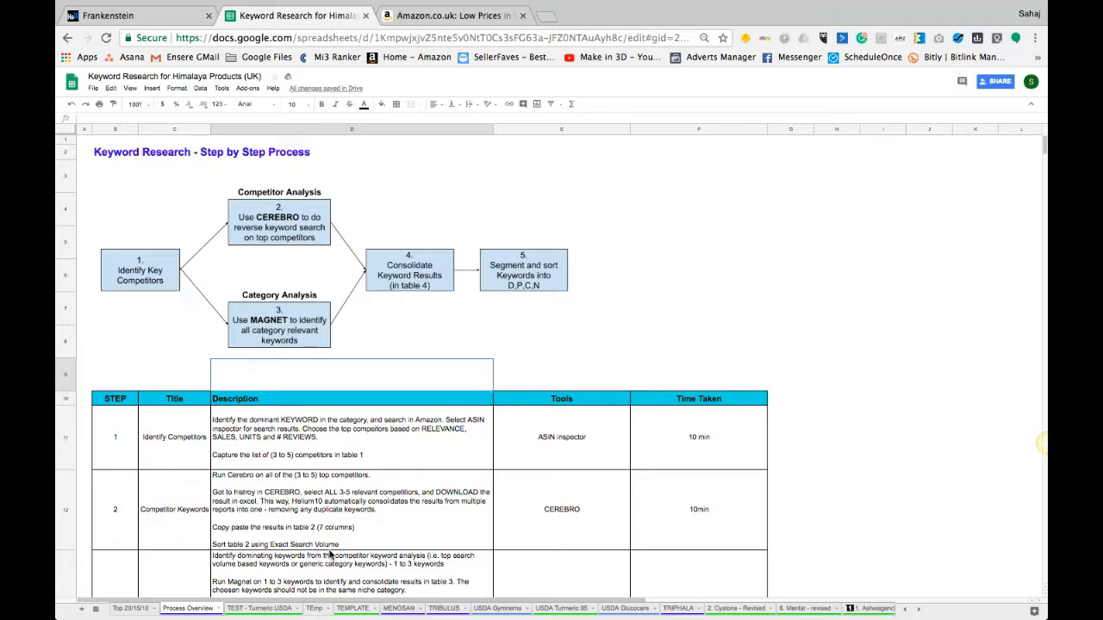
pyautogui.click(278, 334)
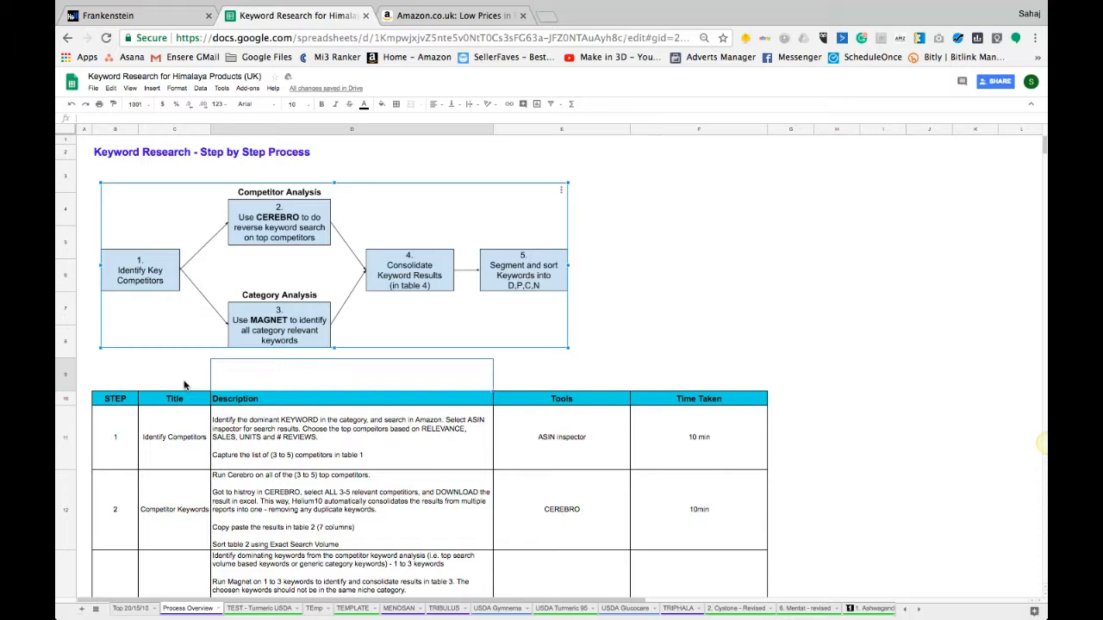
pyautogui.moveTo(115, 377); pyautogui.dragTo(218, 372)
pyautogui.click(277, 216)
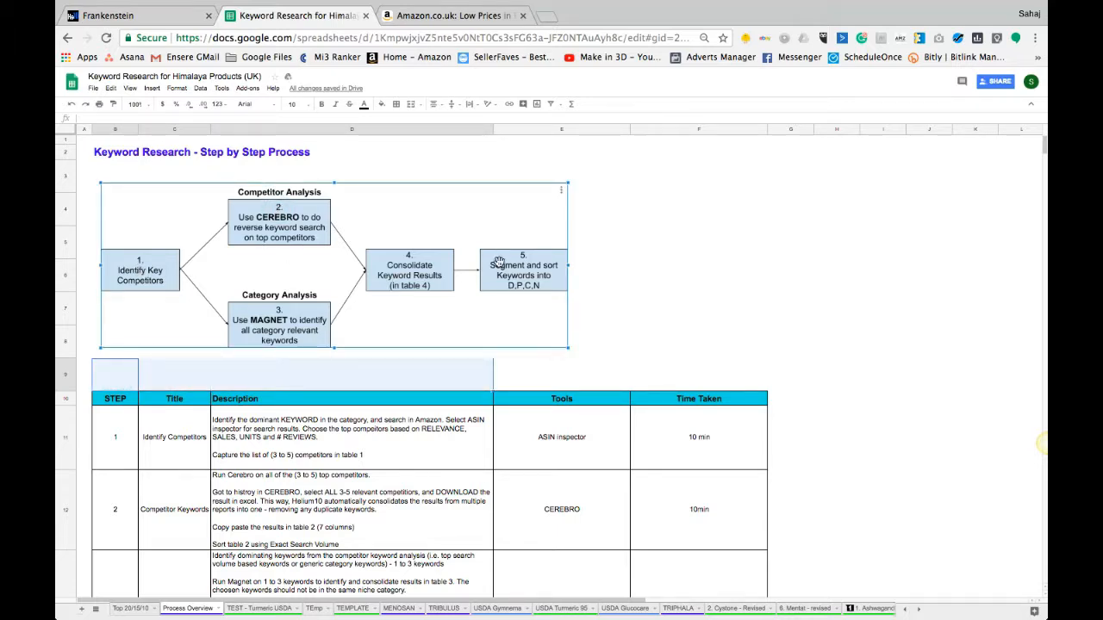
pyautogui.click(586, 267)
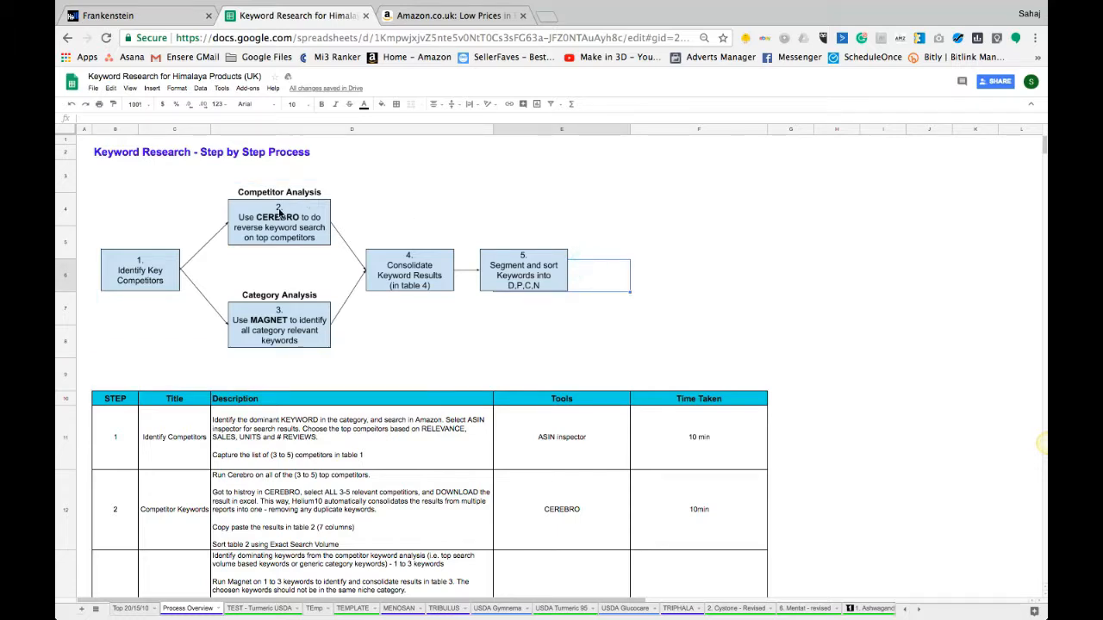
pyautogui.click(277, 213)
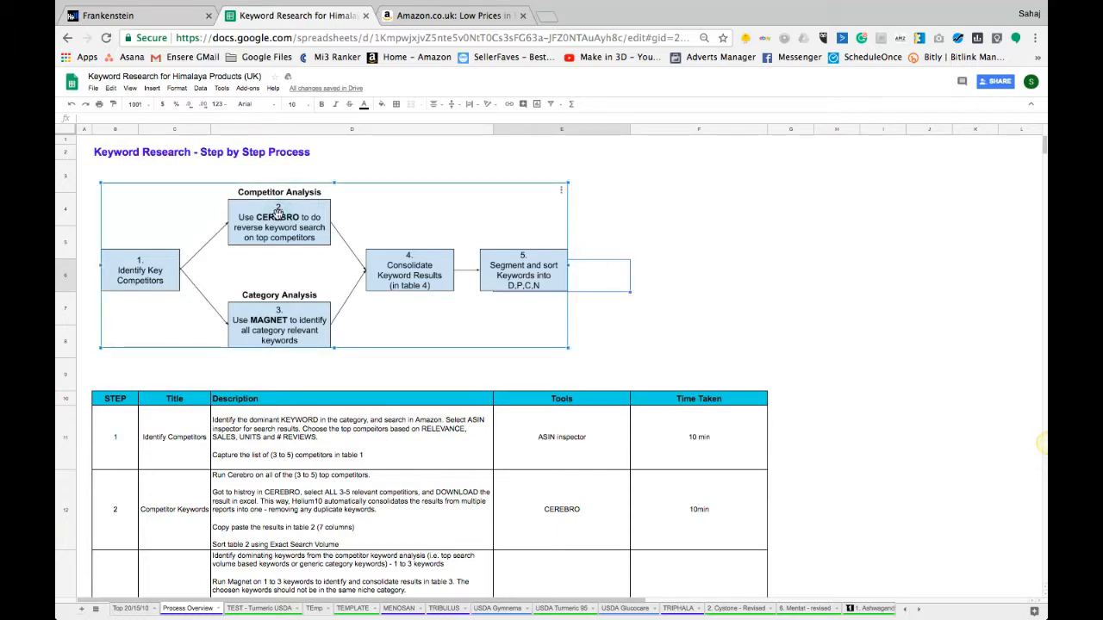
pyautogui.click(686, 210)
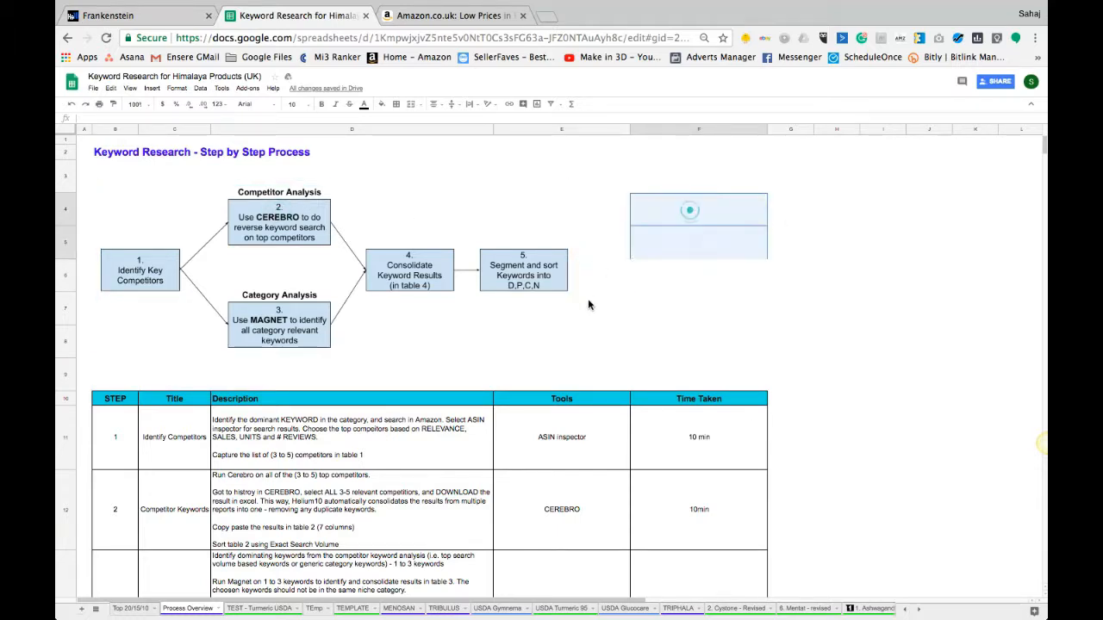
# Review the flowchart through to segmenting keywords into D, P, C, N, and look over the step table's tools and times.
pyautogui.click(595, 341)
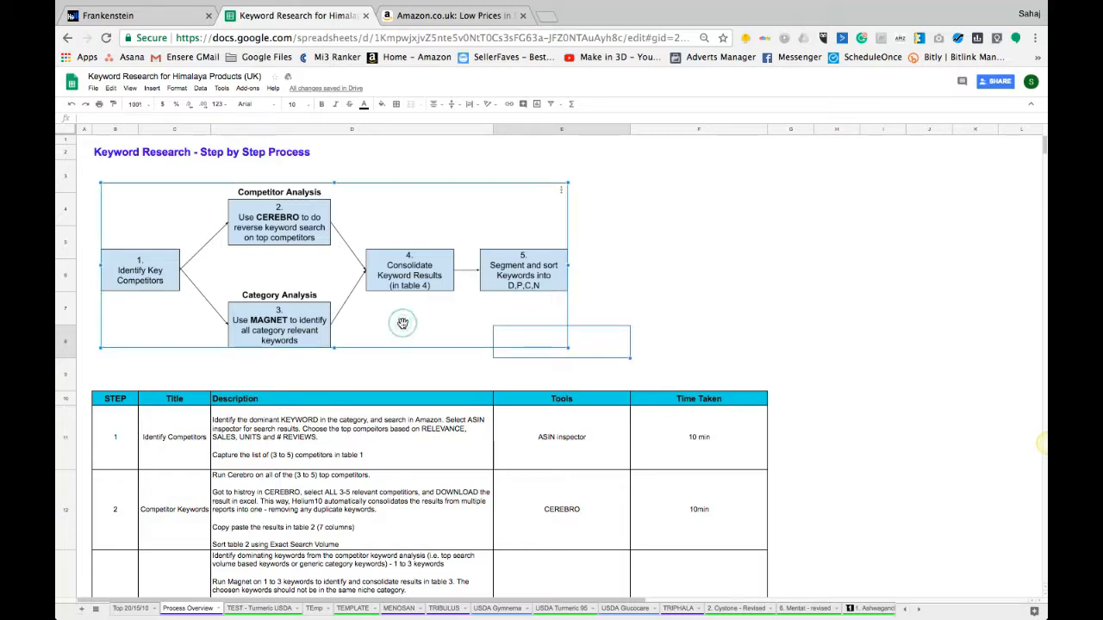
pyautogui.click(267, 372)
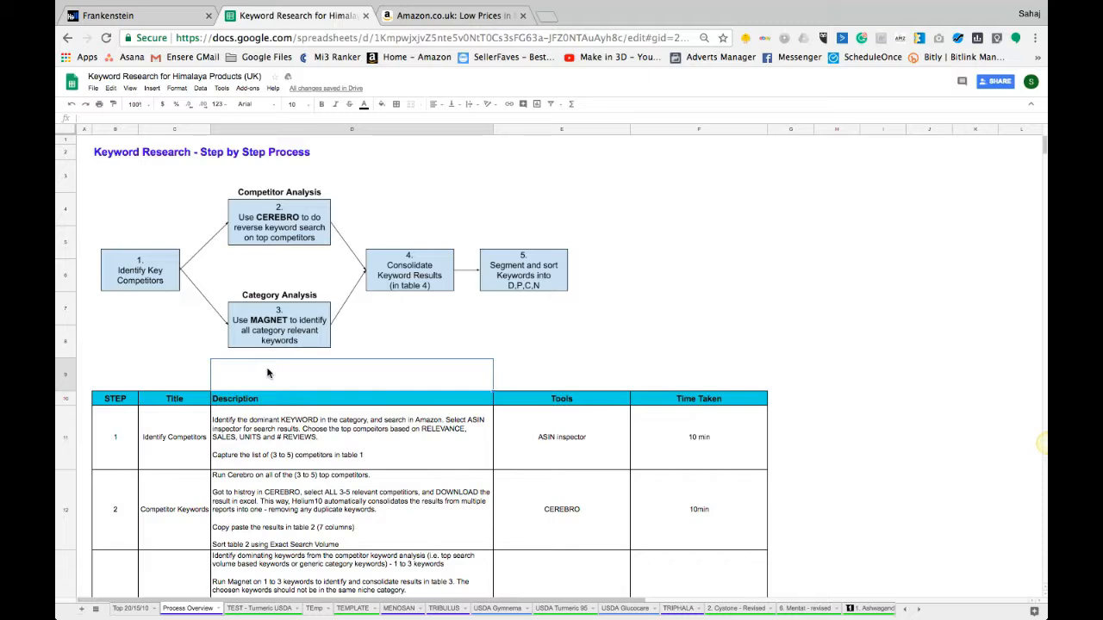
pyautogui.click(280, 329)
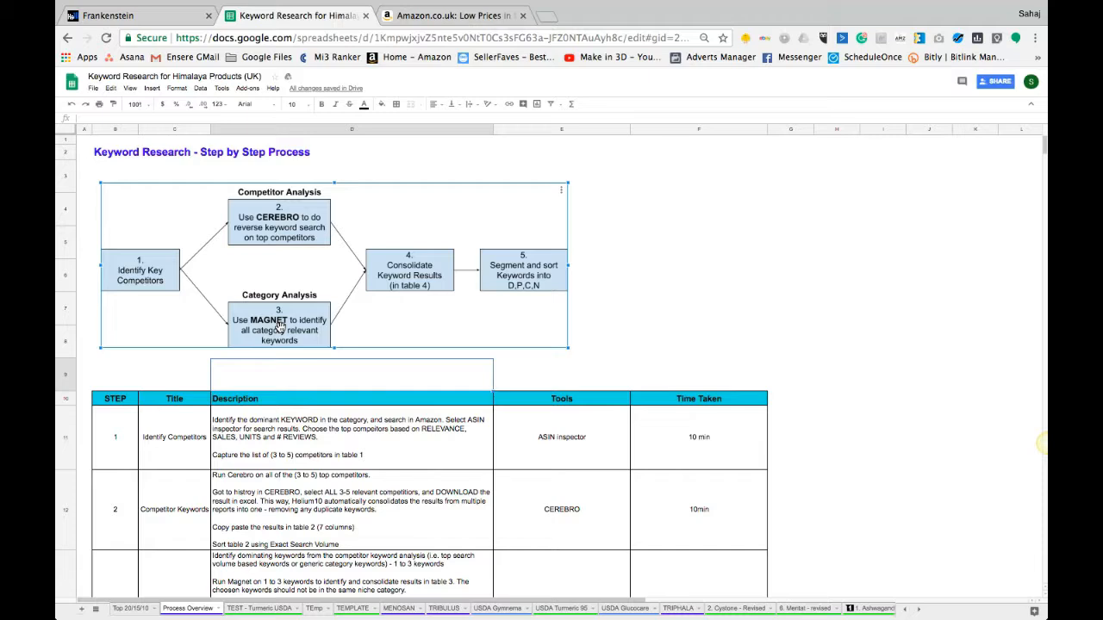
pyautogui.click(198, 383)
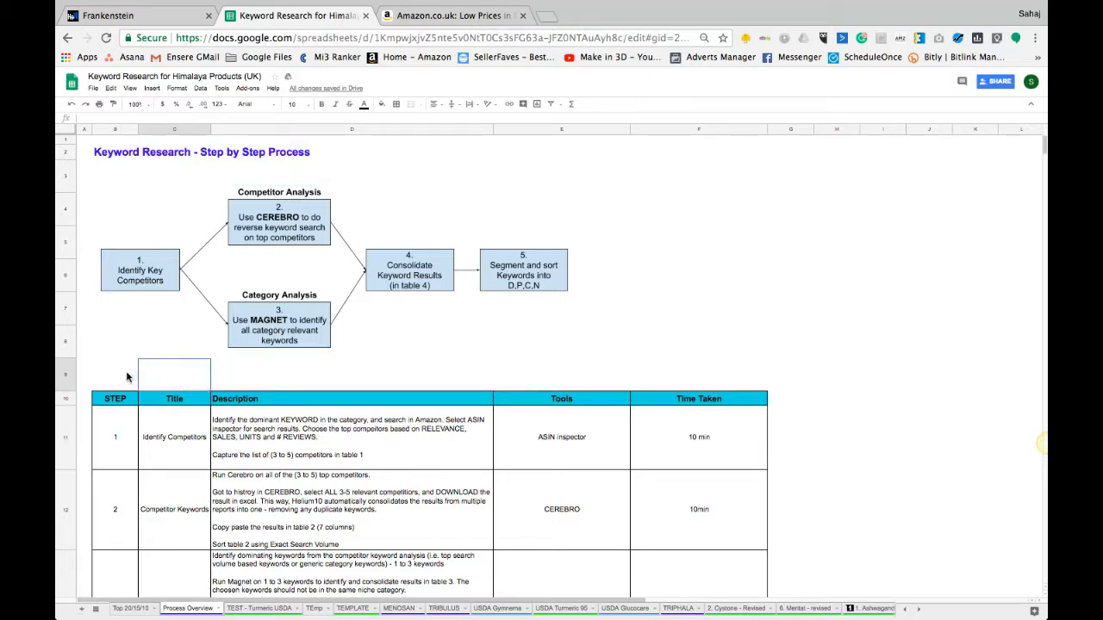
pyautogui.click(131, 377)
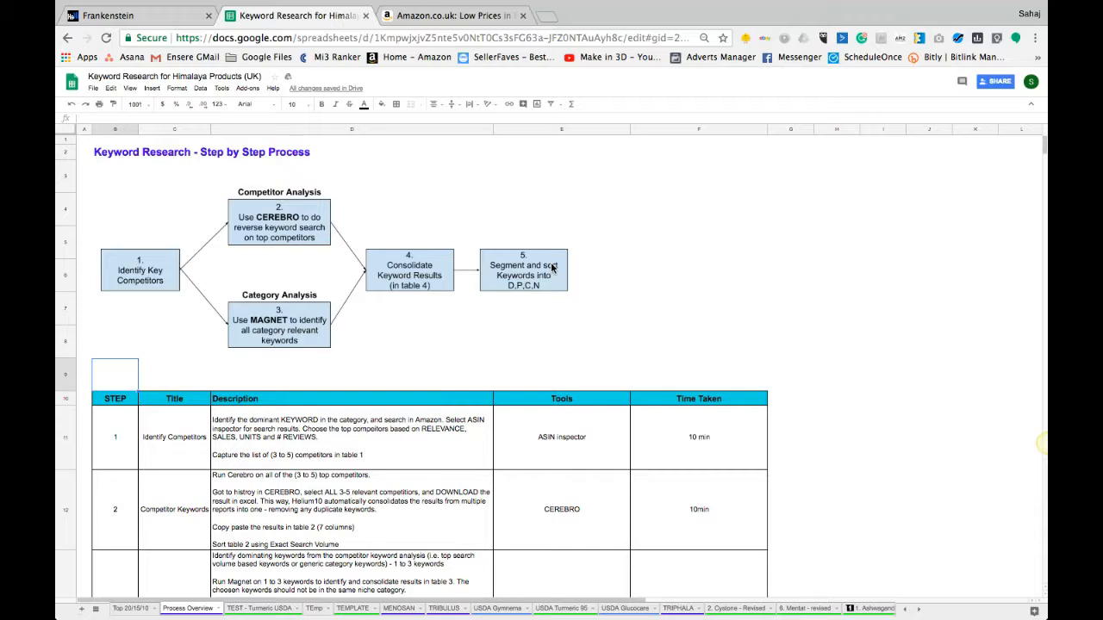
pyautogui.click(573, 315)
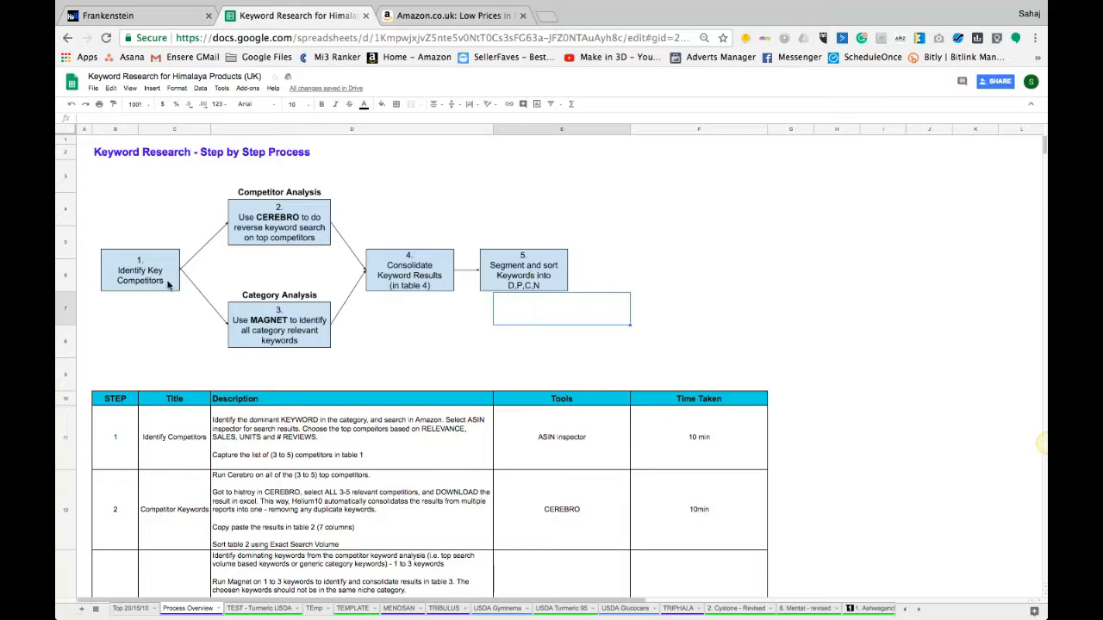
pyautogui.click(409, 320)
pyautogui.click(638, 314)
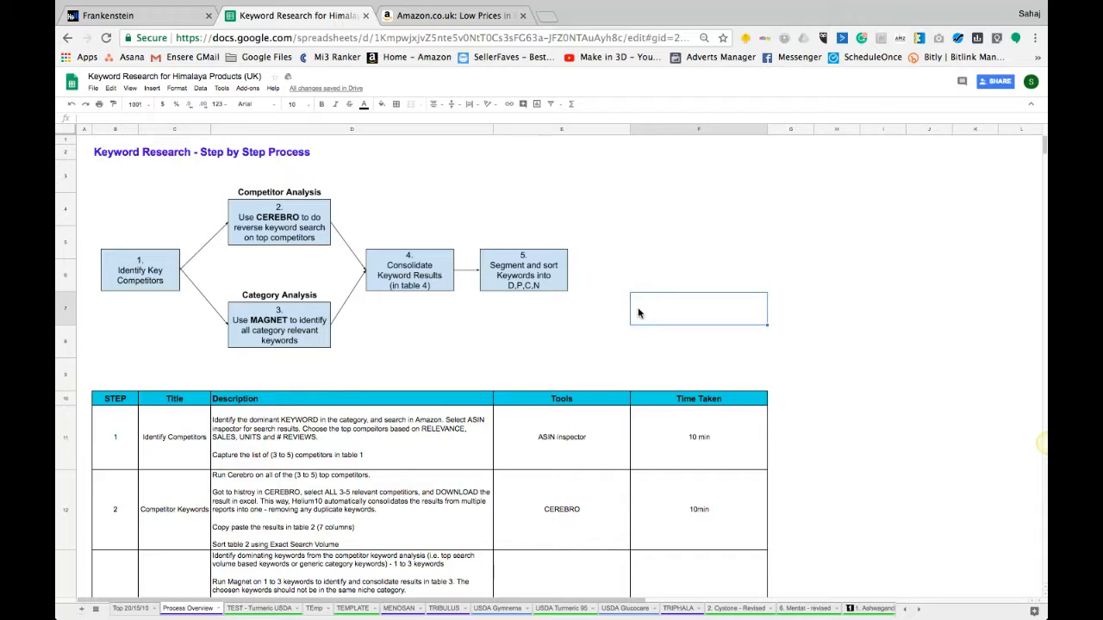
pyautogui.scroll(-3, 638, 313)
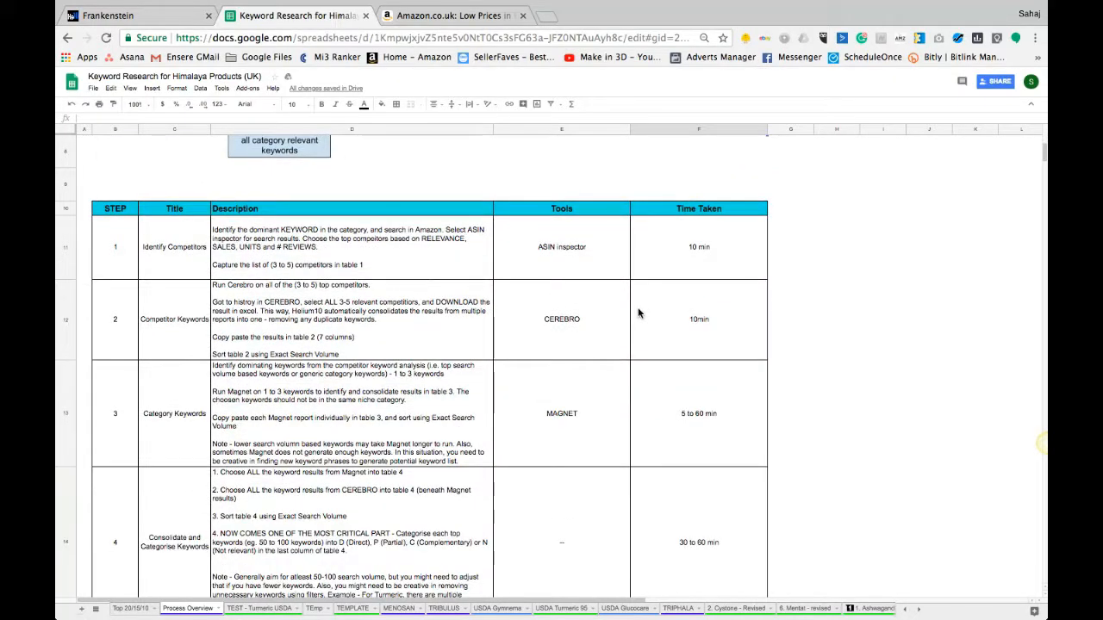
pyautogui.scroll(3, 639, 313)
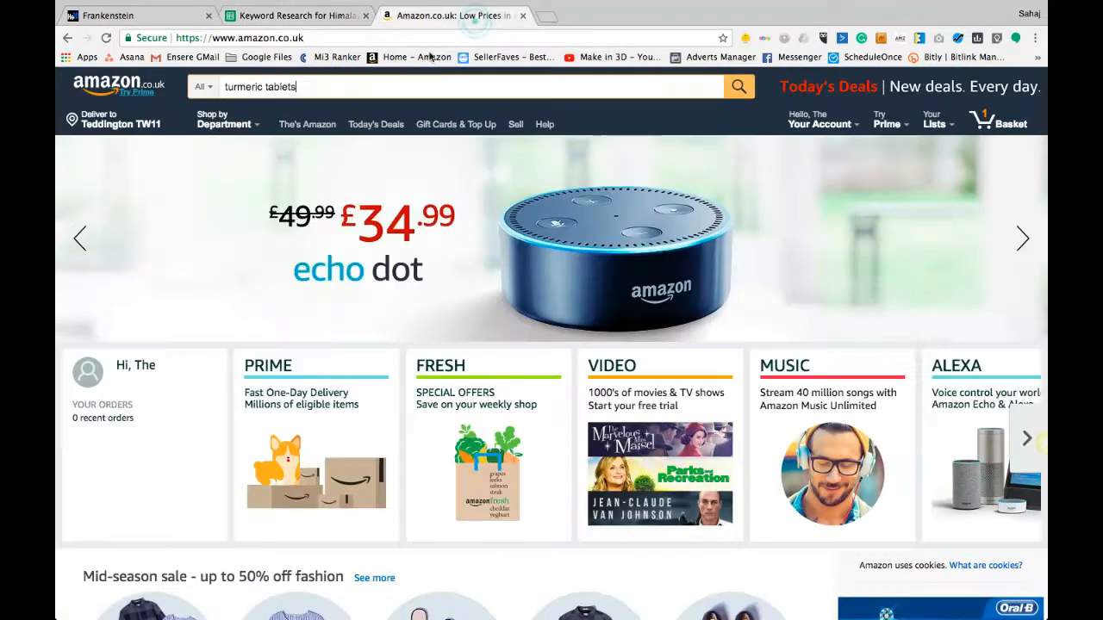
# Switch to Amazon.co.uk, search for "turmeric himalaya" and open the Himalaya Pure Turmeric with 95% Curcumin 60-capsule listing.
pyautogui.click(465, 16)
pyautogui.tripleClick(366, 82)
pyautogui.write('turm')
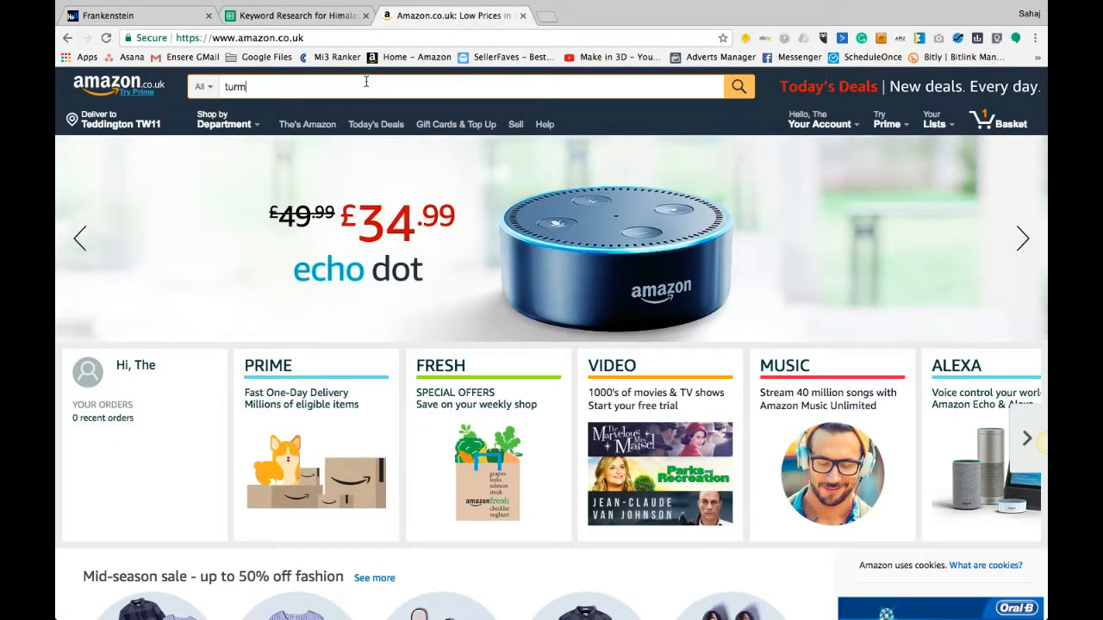
pyautogui.write('eric')
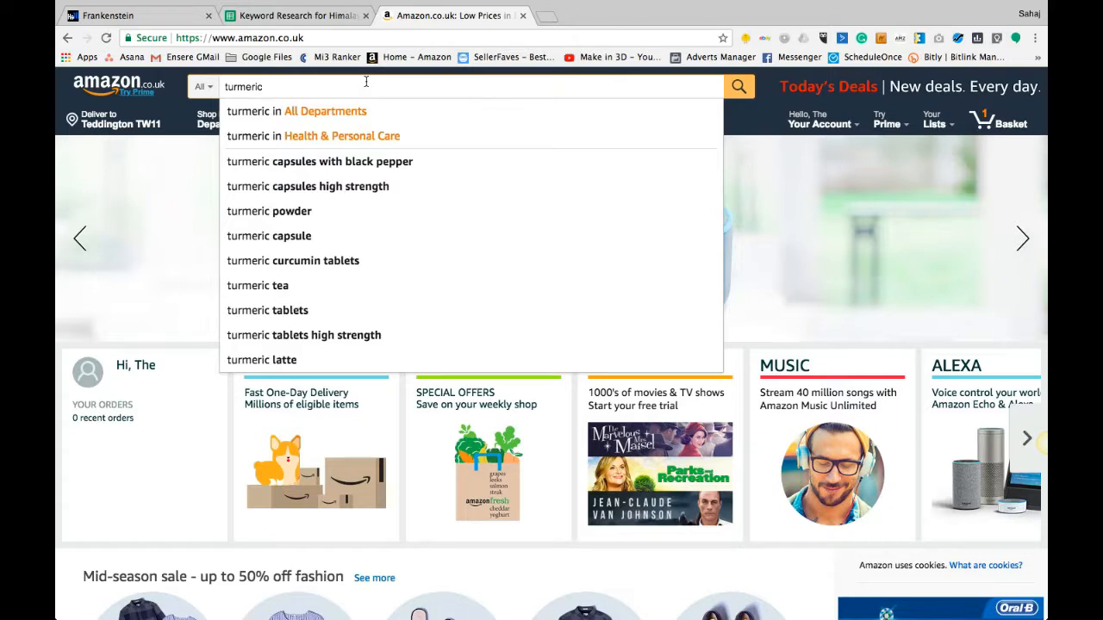
pyautogui.write(' himalaya')
pyautogui.press('Return')
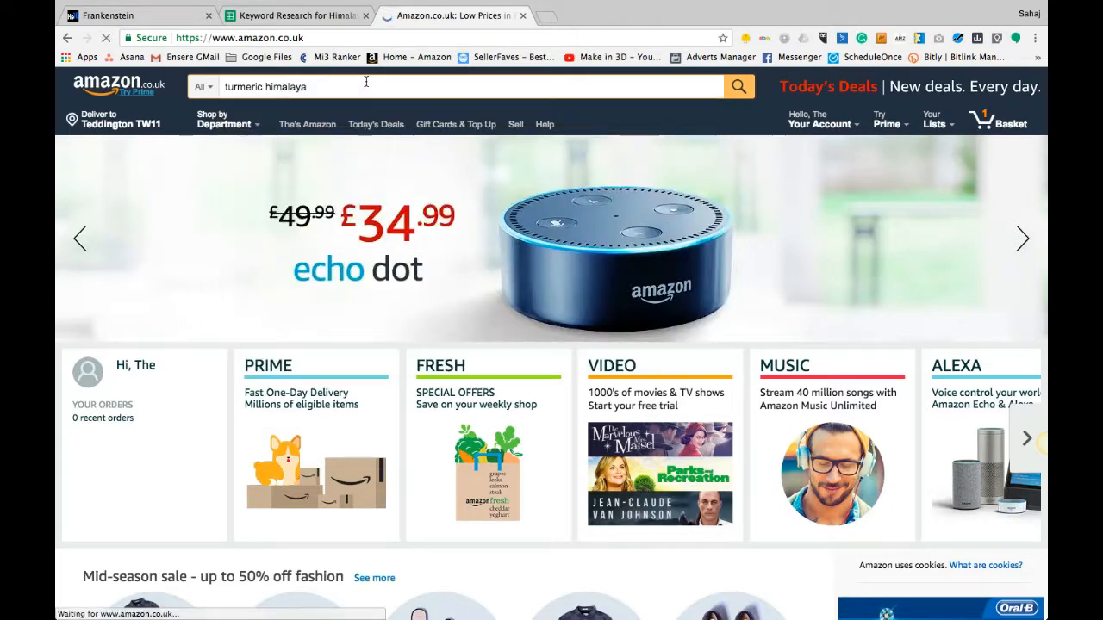
pyautogui.click(284, 474)
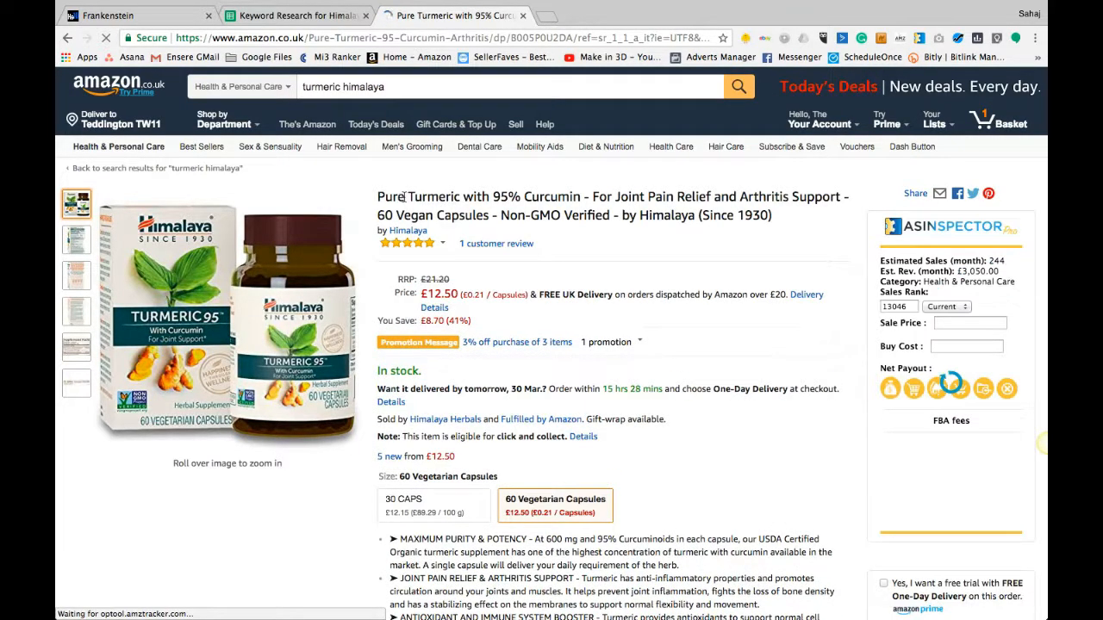
# Examine the keywords in the listing's title, such as Turmeric, Joint Pain Relief and Arthritis Support, and return to the keyword research spreadsheet.
pyautogui.moveTo(406, 196); pyautogui.dragTo(581, 192)
pyautogui.click(572, 192)
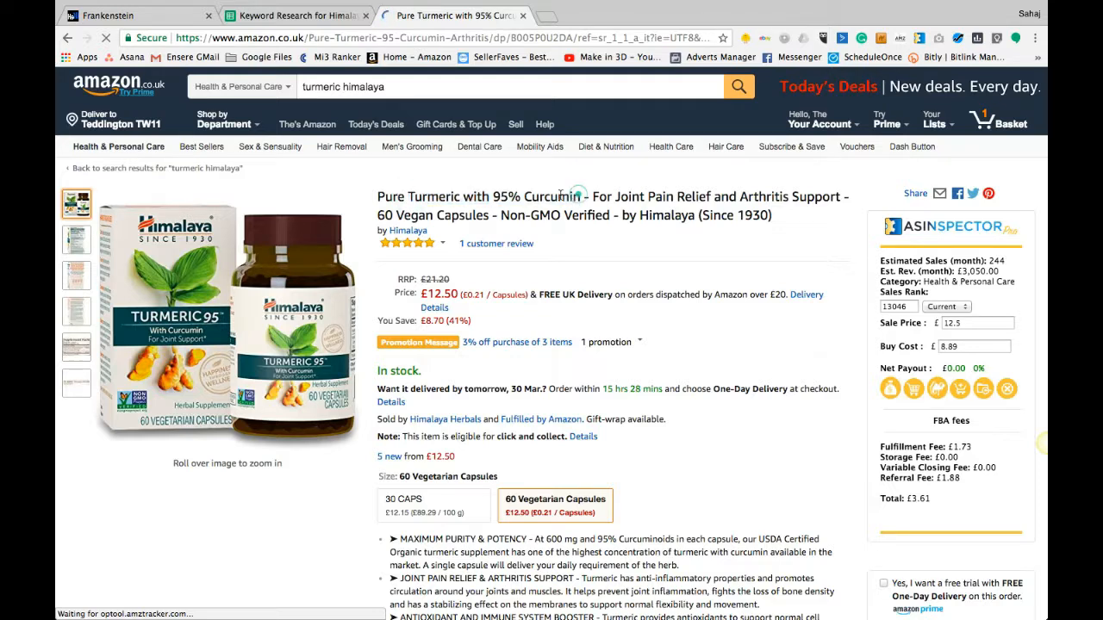
pyautogui.doubleClick(410, 198)
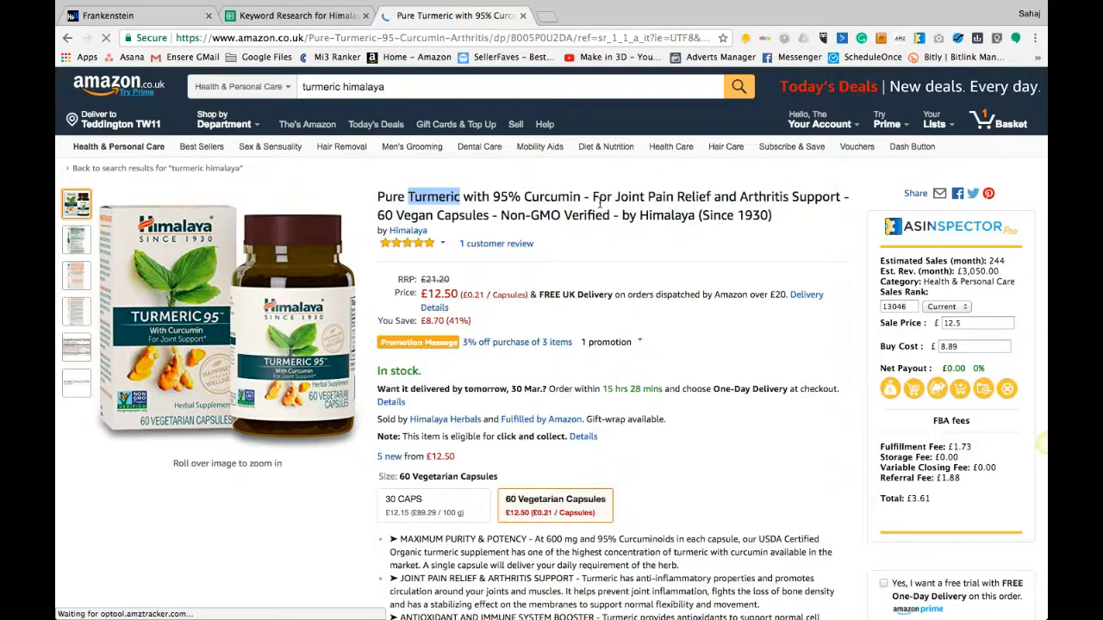
pyautogui.doubleClick(500, 196)
pyautogui.moveTo(615, 197); pyautogui.dragTo(841, 198)
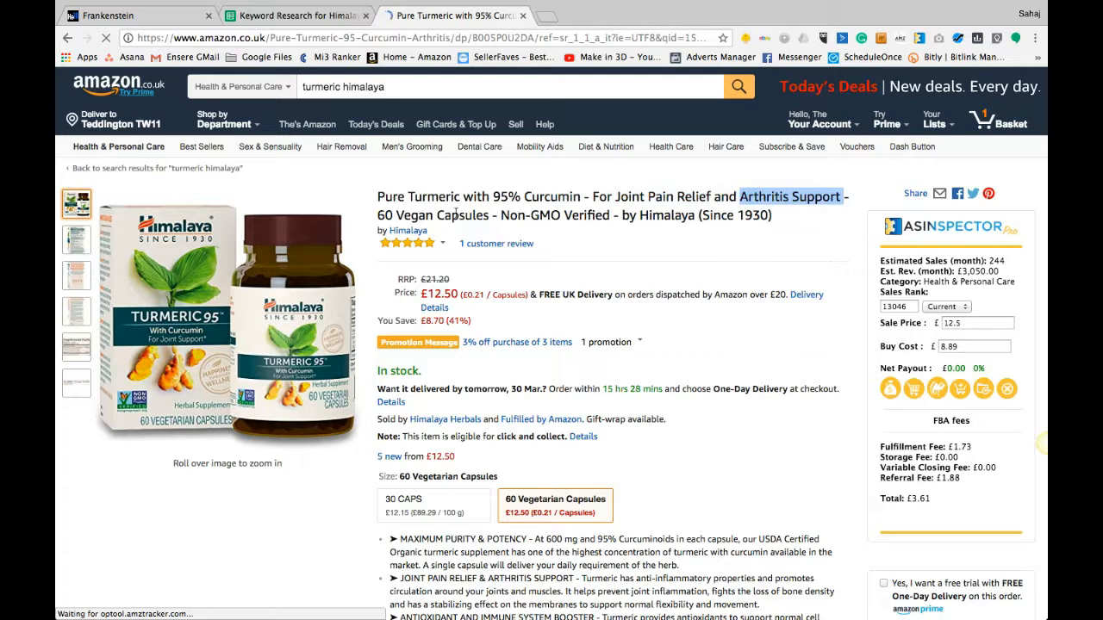
pyautogui.moveTo(398, 214); pyautogui.dragTo(773, 220)
pyautogui.click(773, 220)
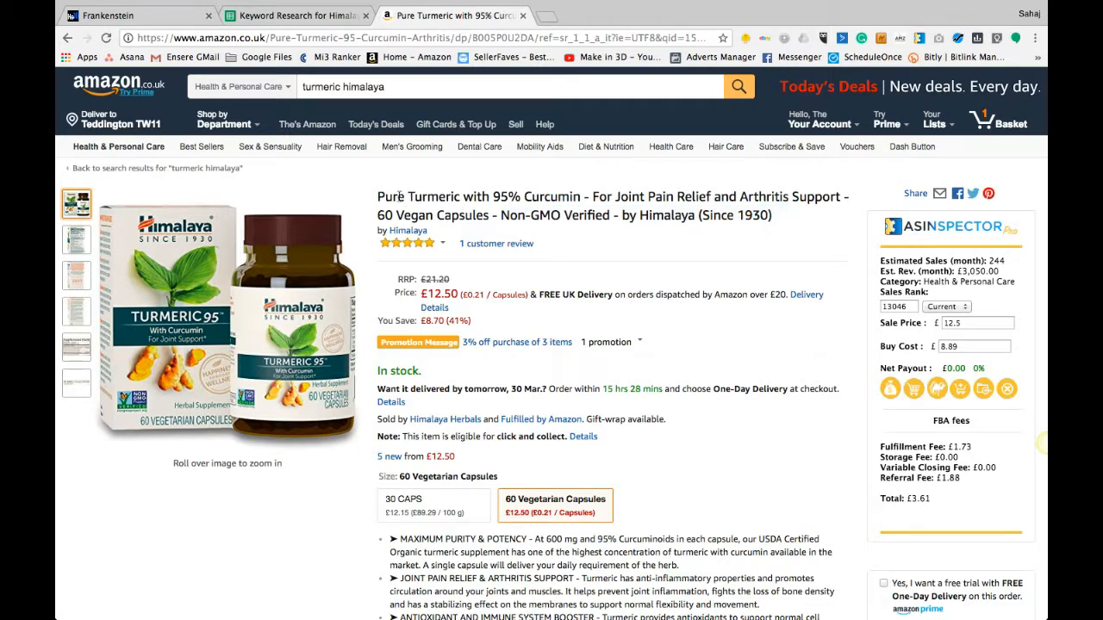
pyautogui.doubleClick(427, 196)
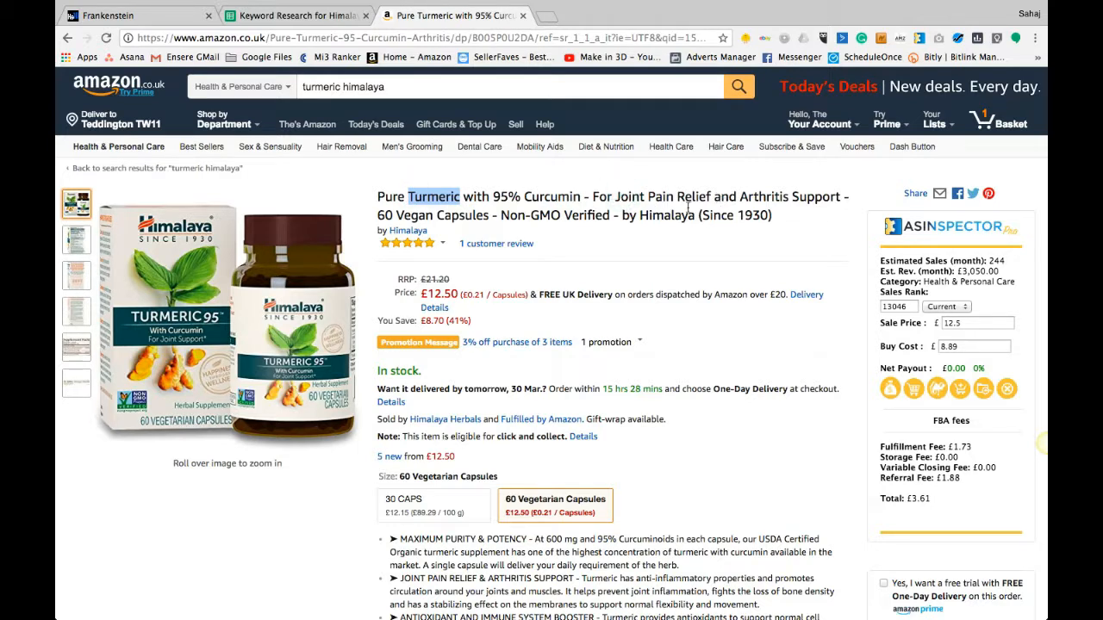
pyautogui.moveTo(617, 197); pyautogui.dragTo(720, 199)
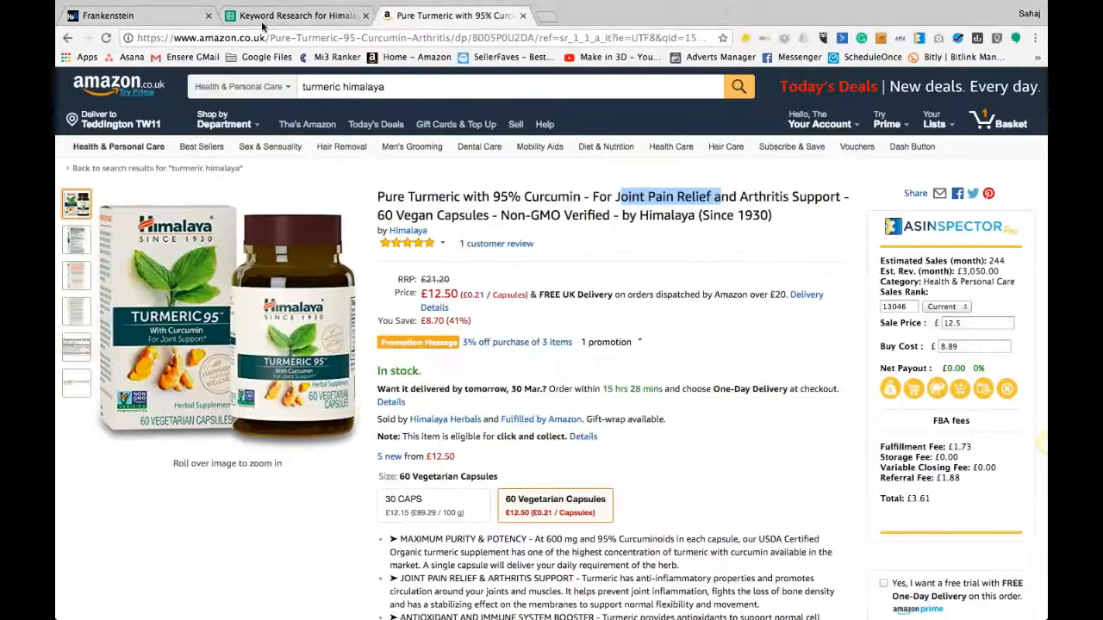
pyautogui.click(267, 15)
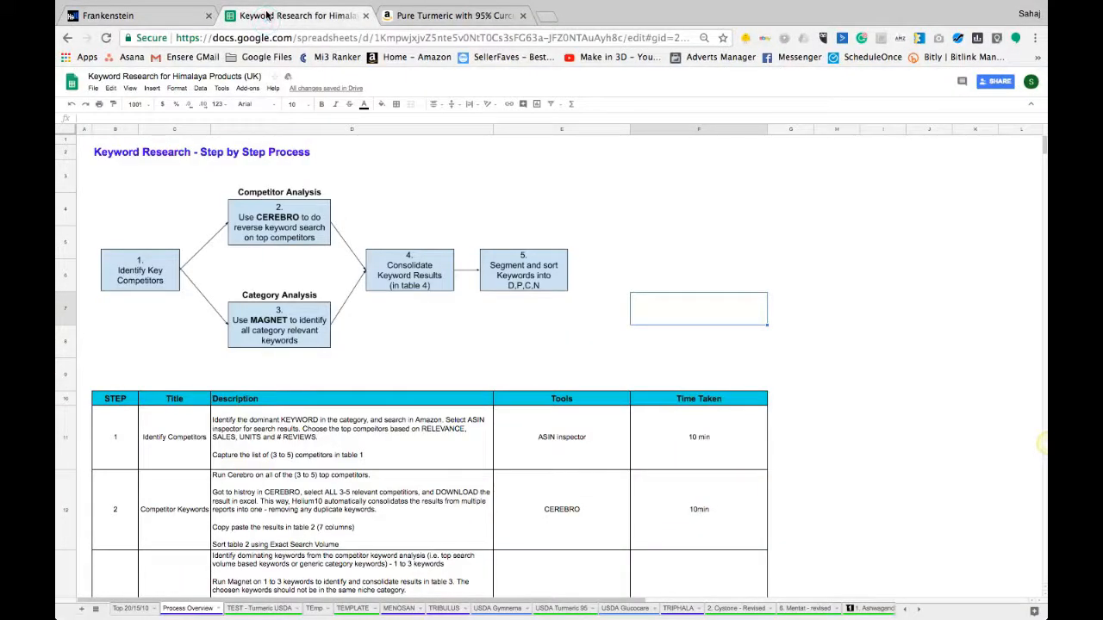